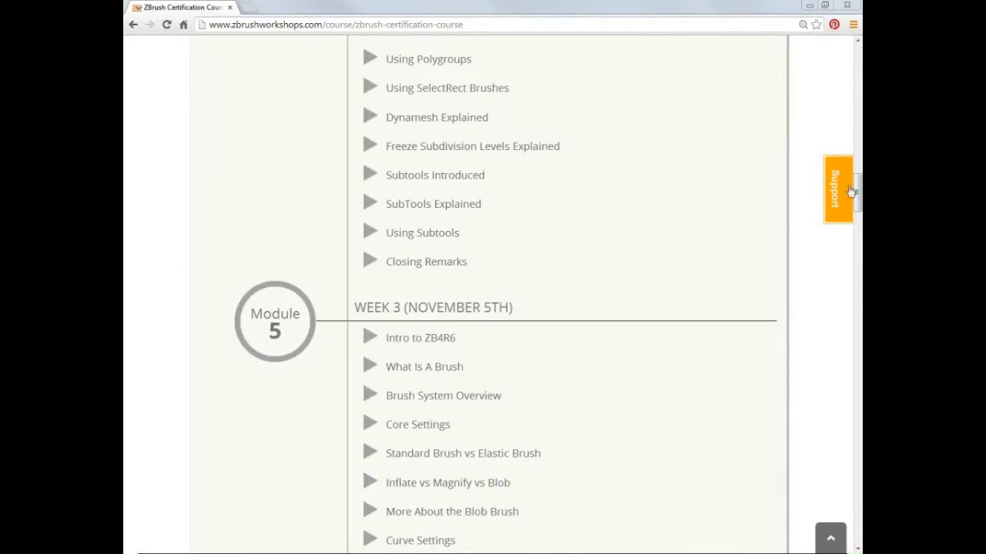
# Step: Examine the curriculum's lesson lists for Week 1, Week 2 and Week 3 in Modules 3 to 5
pyautogui.scroll(1, 858, 188)
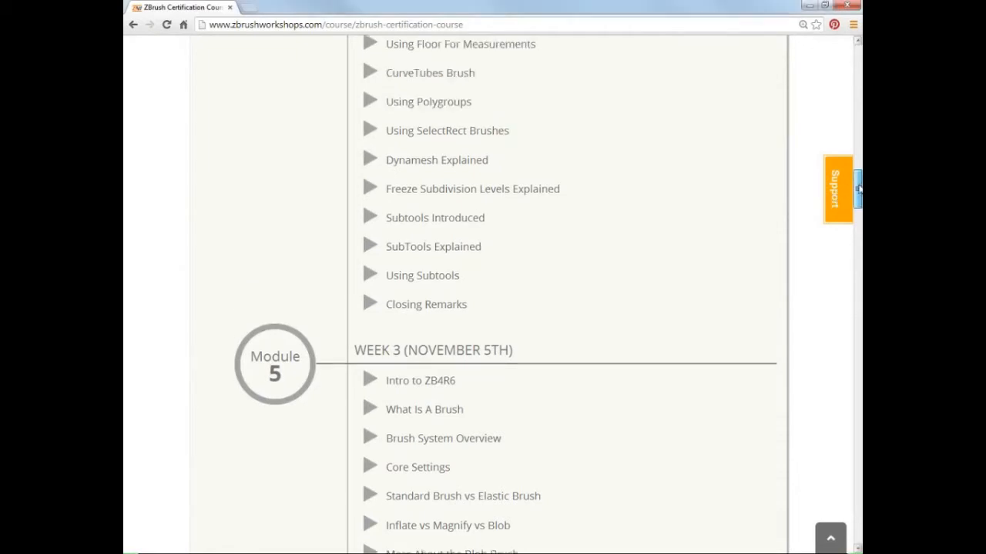
pyautogui.scroll(1, 858, 188)
pyautogui.moveTo(858, 189); pyautogui.dragTo(857, 128)
pyautogui.scroll(-1, 857, 128)
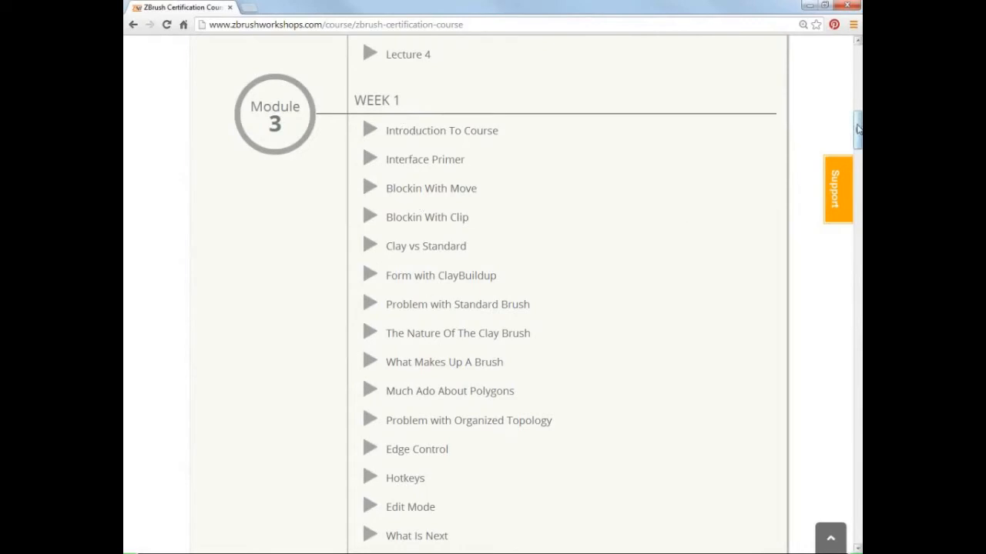
pyautogui.moveTo(857, 129); pyautogui.dragTo(858, 131)
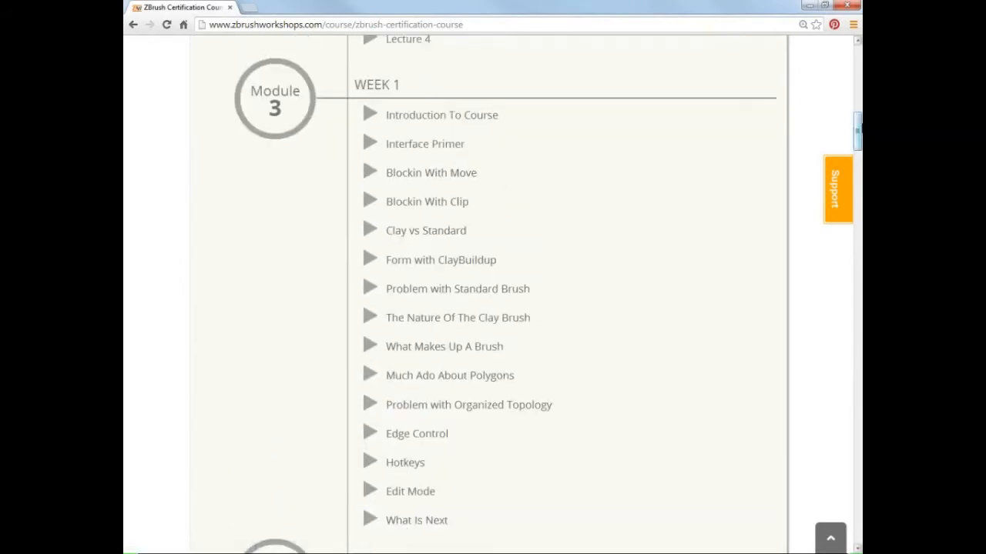
pyautogui.moveTo(858, 132); pyautogui.dragTo(858, 137)
pyautogui.scroll(-5, 443, 436)
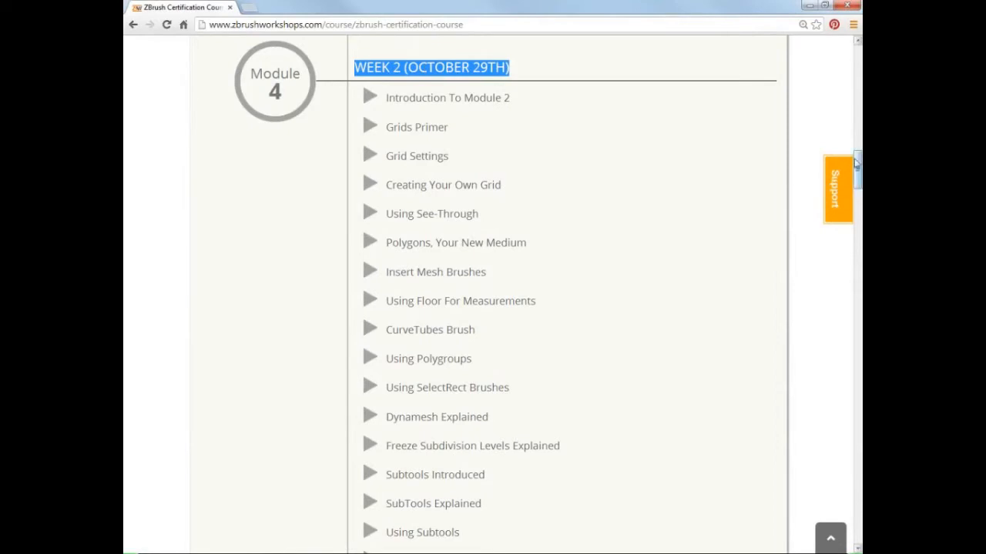
pyautogui.moveTo(858, 162); pyautogui.dragTo(858, 195)
pyautogui.scroll(-2, 362, 76)
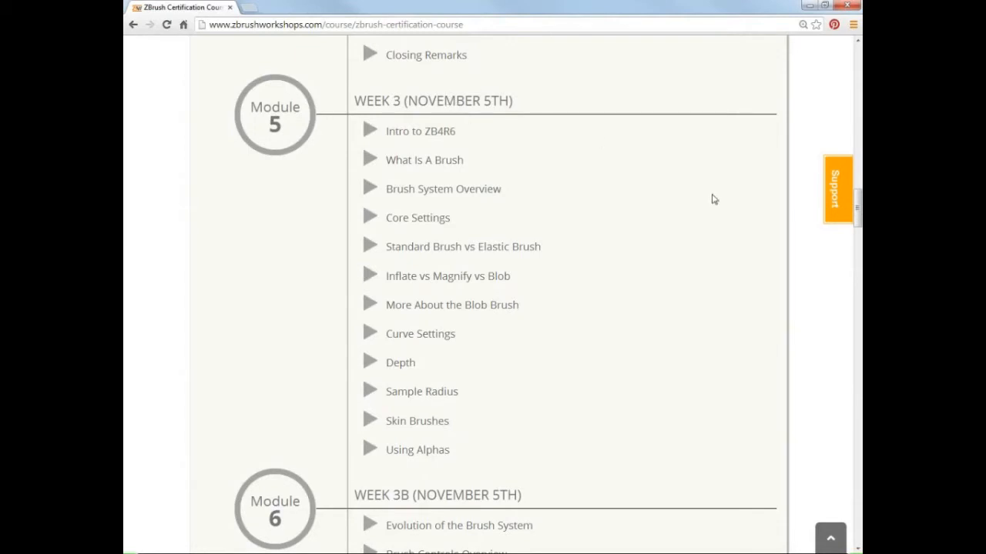
pyautogui.moveTo(857, 219)
pyautogui.mouseDown()
pyautogui.moveTo(859, 202)
pyautogui.moveTo(858, 220)
pyautogui.mouseUp()
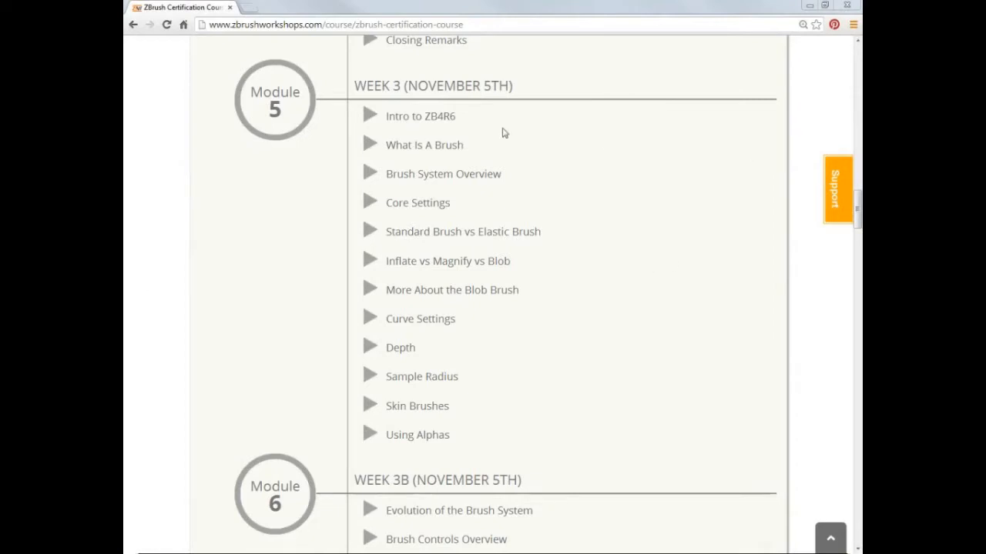
# Step: Go back to Module 3 and review the Week 1 lessons and the start of the Week 2 lessons
pyautogui.click(857, 209)
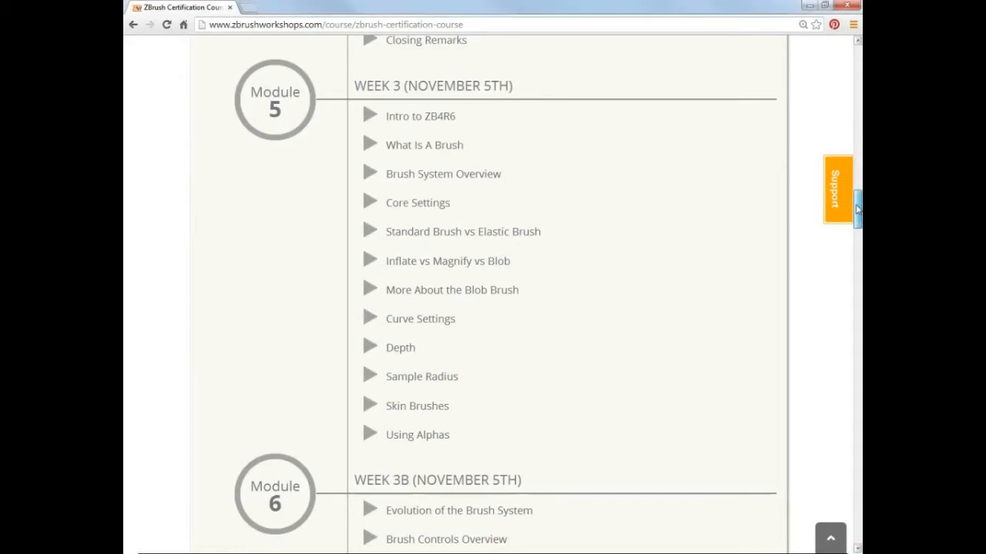
pyautogui.moveTo(857, 209); pyautogui.dragTo(858, 137)
pyautogui.click(296, 429)
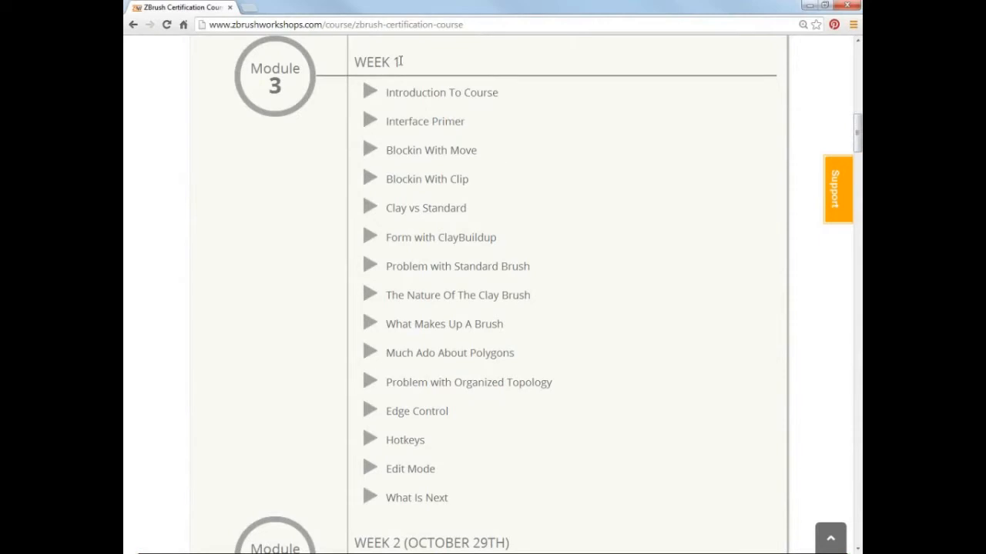
pyautogui.moveTo(857, 130); pyautogui.dragTo(857, 138)
pyautogui.scroll(-1, 362, 430)
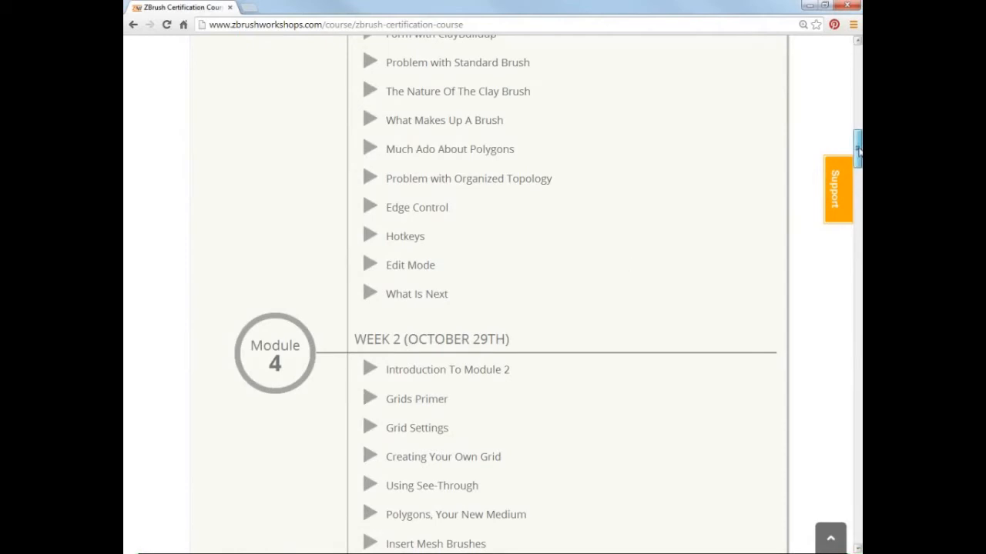
pyautogui.moveTo(858, 150)
pyautogui.mouseDown()
pyautogui.moveTo(858, 139)
pyautogui.moveTo(859, 164)
pyautogui.mouseUp()
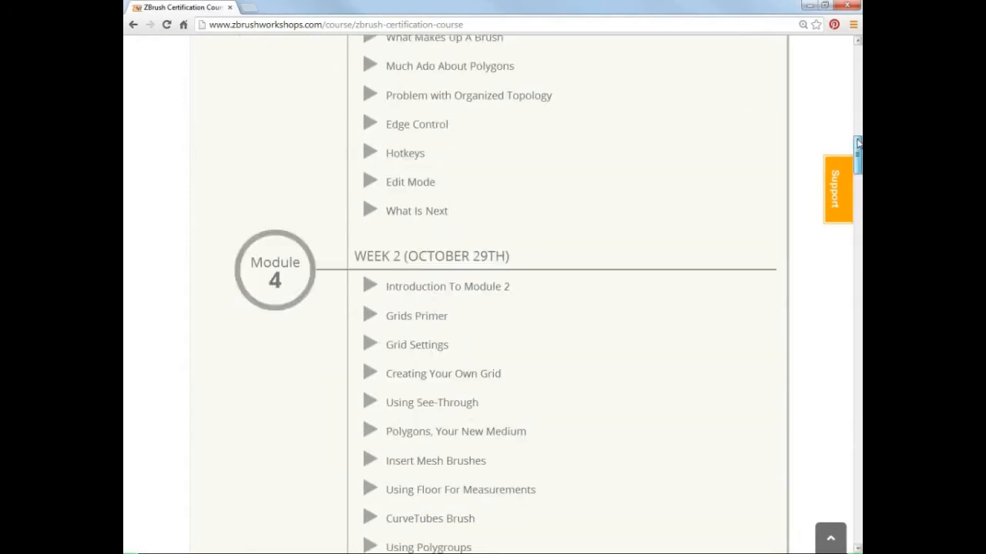
pyautogui.moveTo(858, 144); pyautogui.dragTo(858, 141)
pyautogui.scroll(3, 377, 385)
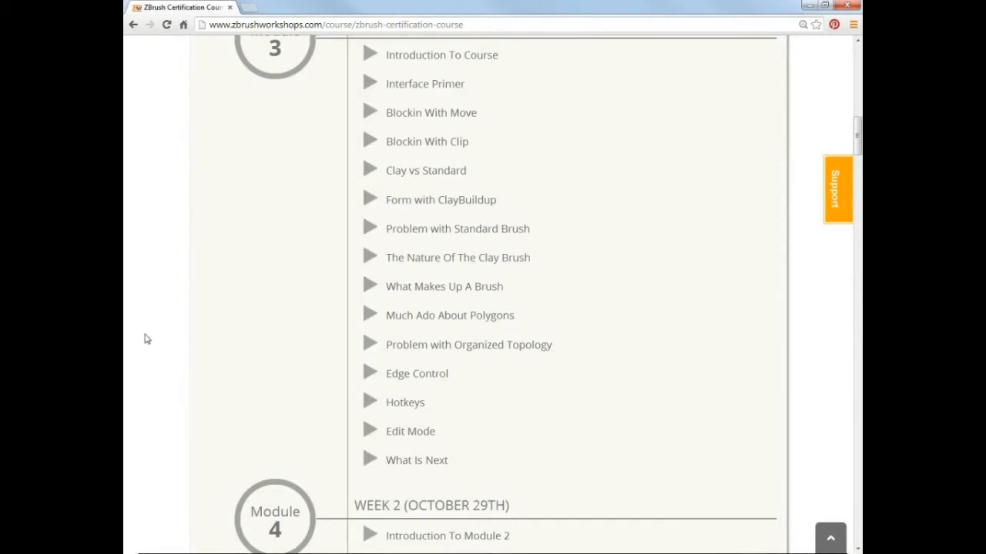
# Step: Open the course's Questions page and look through the questions posted by students
pyautogui.scroll(5, 156, 381)
pyautogui.scroll(5, 156, 380)
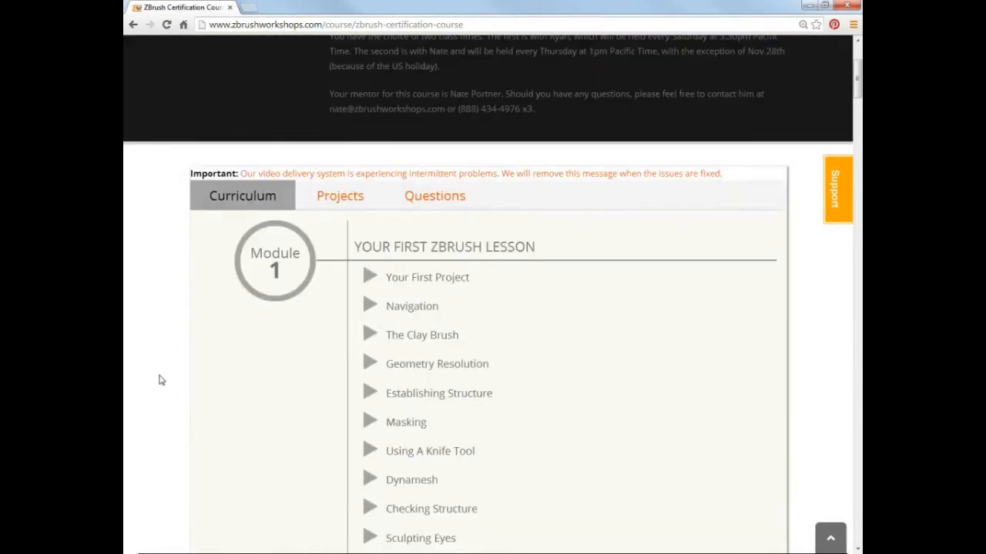
pyautogui.scroll(2, 161, 378)
pyautogui.scroll(-3, 161, 376)
pyautogui.click(444, 96)
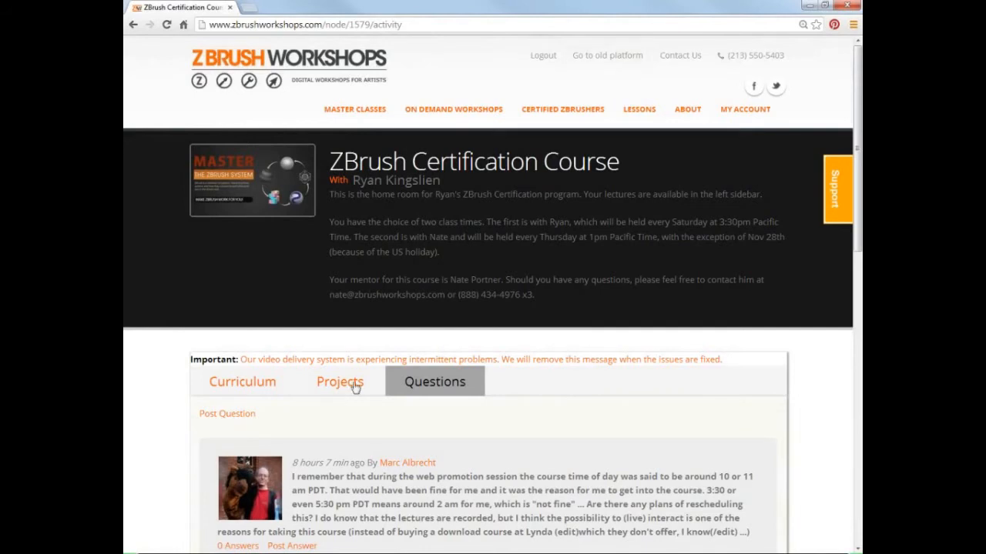
pyautogui.scroll(-1, 416, 356)
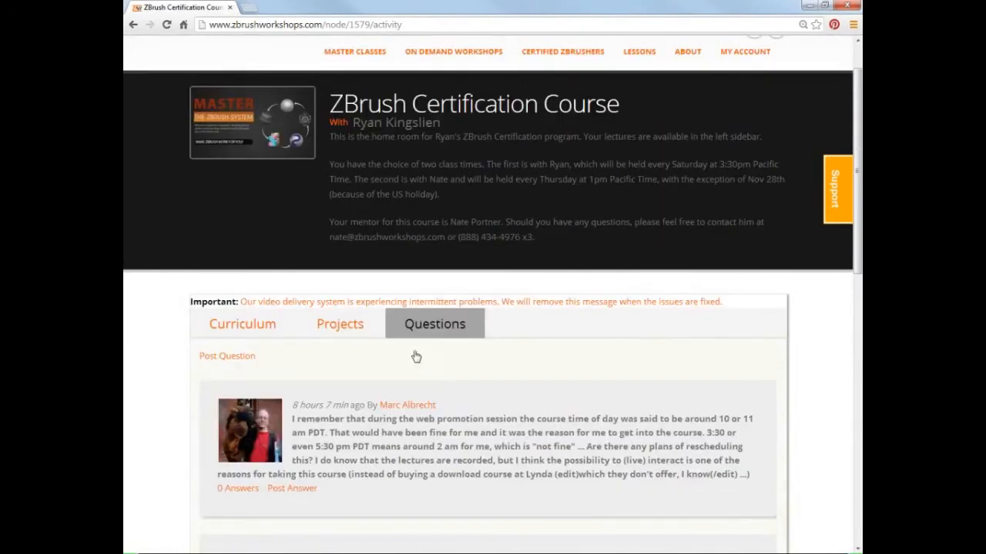
pyautogui.scroll(-4, 416, 356)
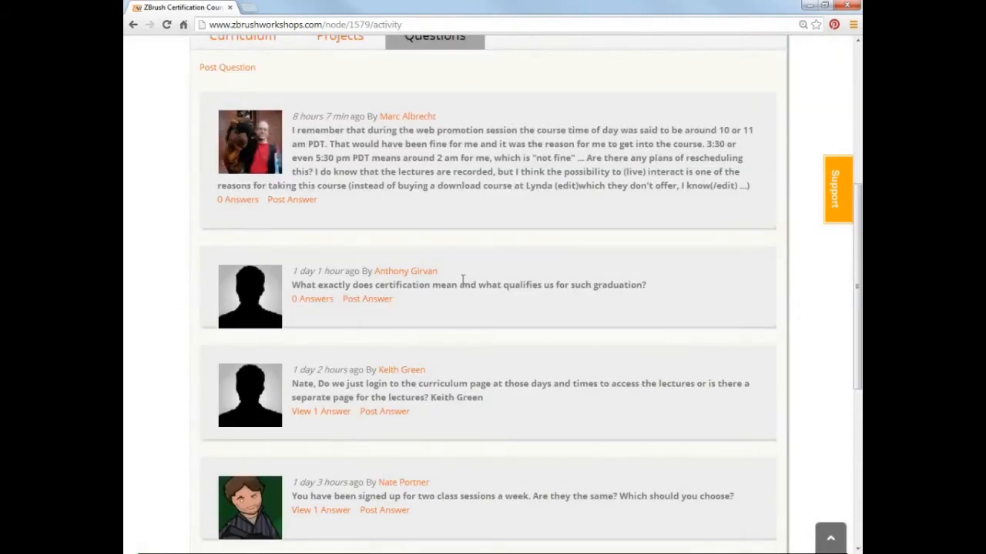
pyautogui.scroll(2, 462, 279)
pyautogui.scroll(2, 463, 279)
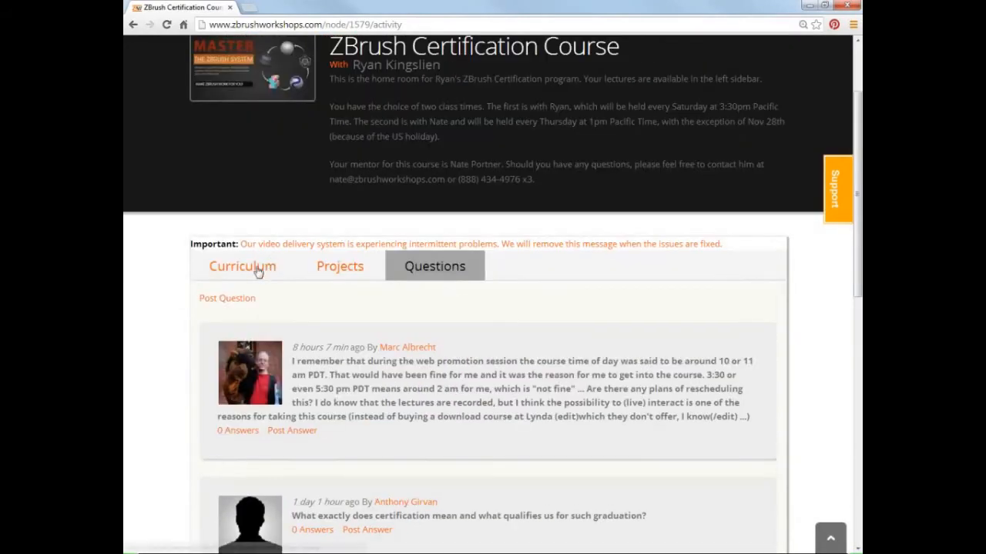
# Step: Return to the course curriculum and review the lessons of the introductory modules
pyautogui.click(324, 268)
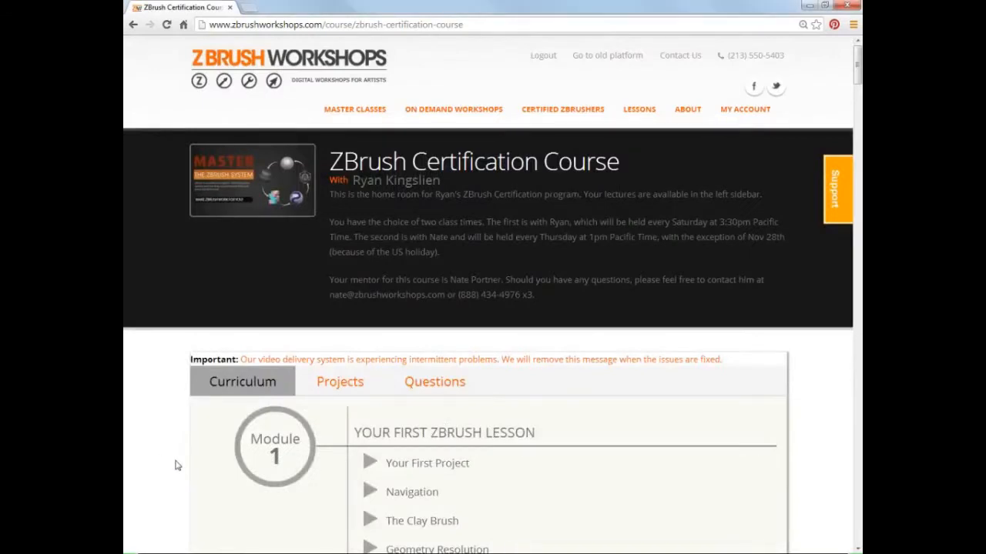
pyautogui.scroll(-1, 176, 465)
pyautogui.scroll(-1, 176, 465)
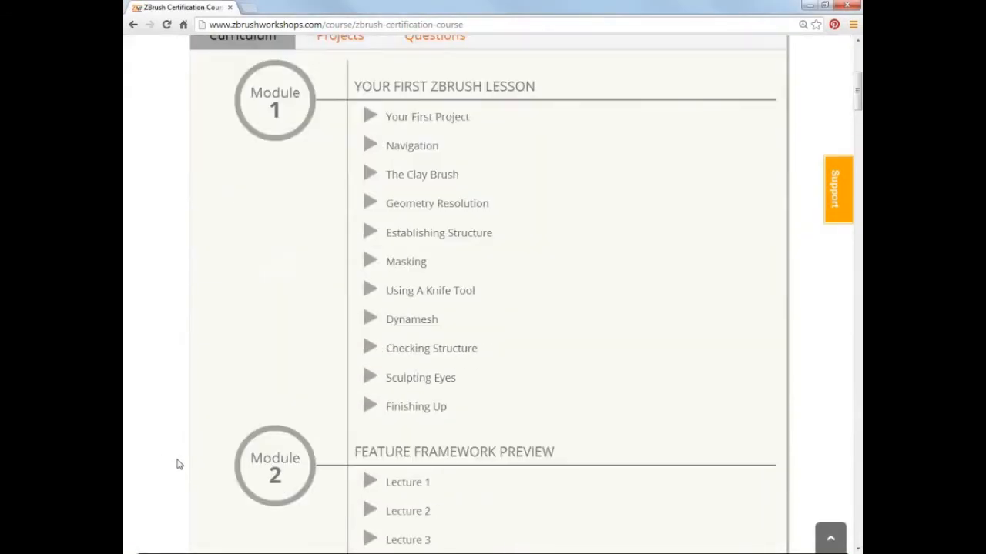
pyautogui.scroll(-4, 177, 465)
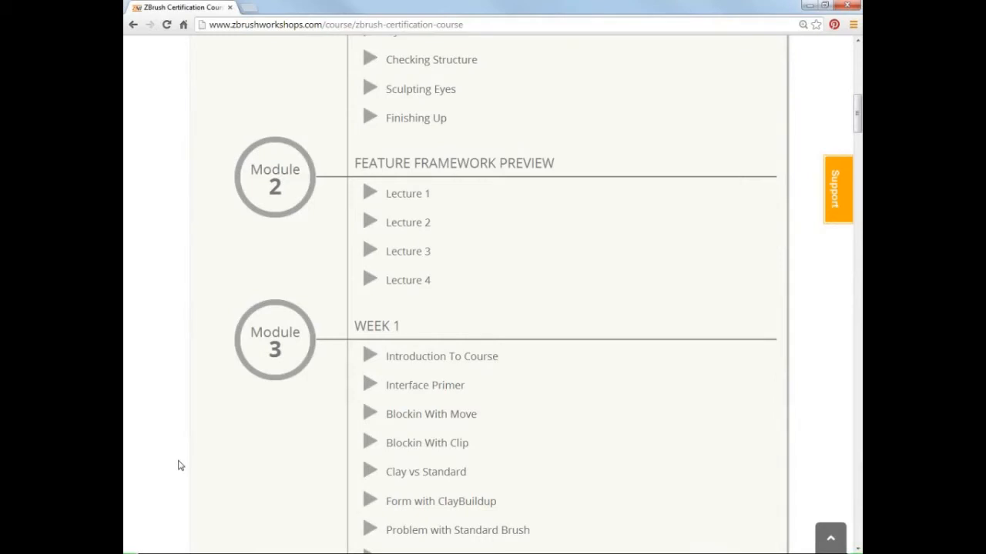
pyautogui.scroll(5, 144, 421)
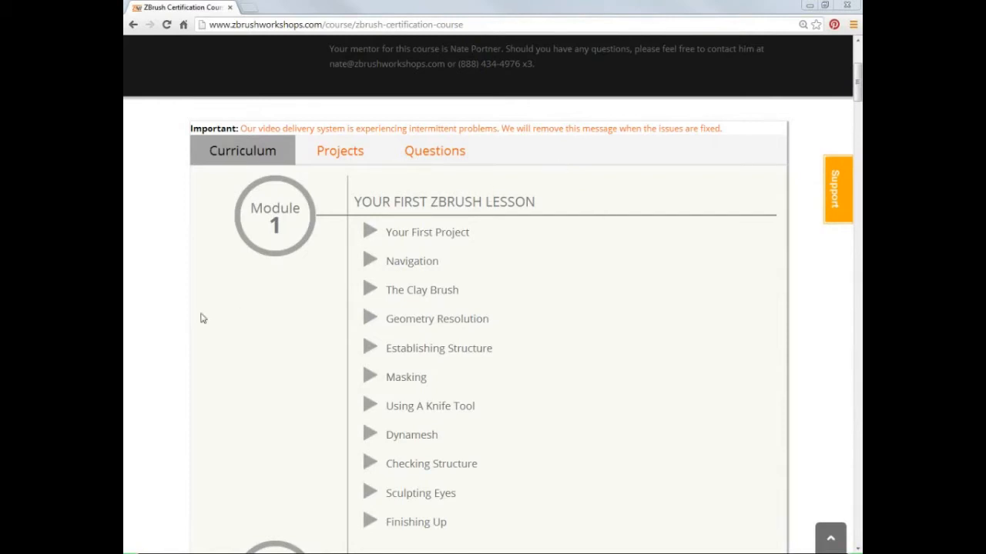
pyautogui.scroll(-3, 176, 383)
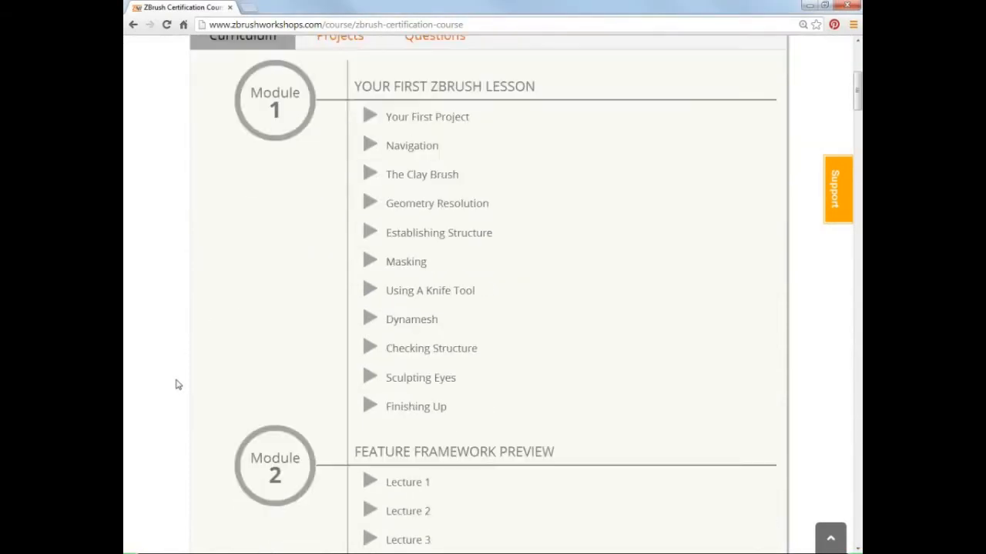
pyautogui.scroll(4, 176, 382)
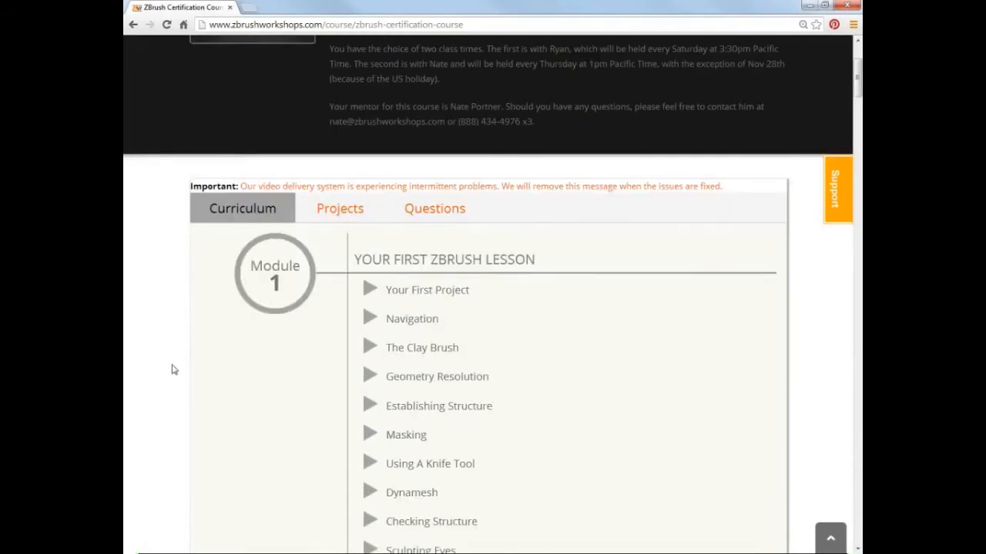
pyautogui.scroll(4, 174, 369)
pyautogui.scroll(-2, 172, 369)
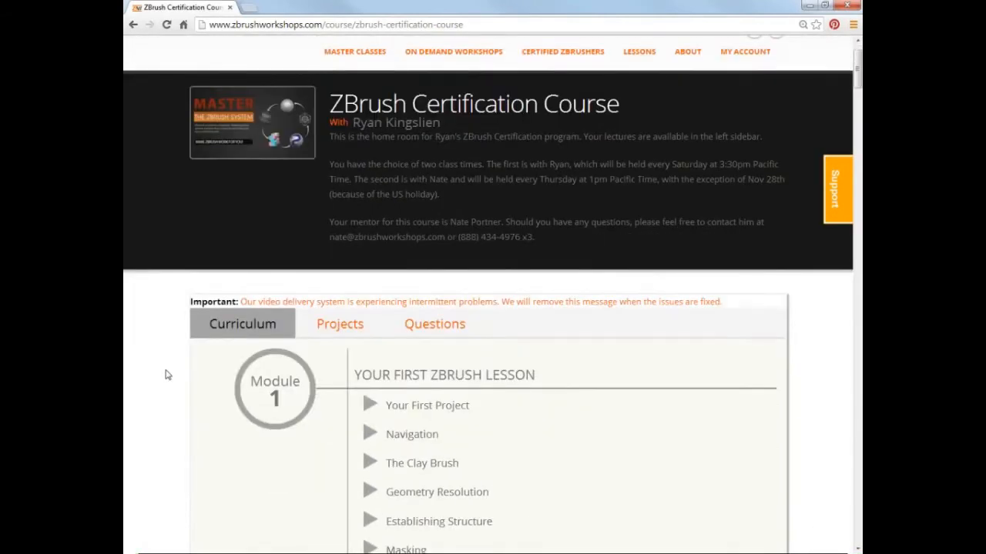
pyautogui.scroll(-3, 168, 375)
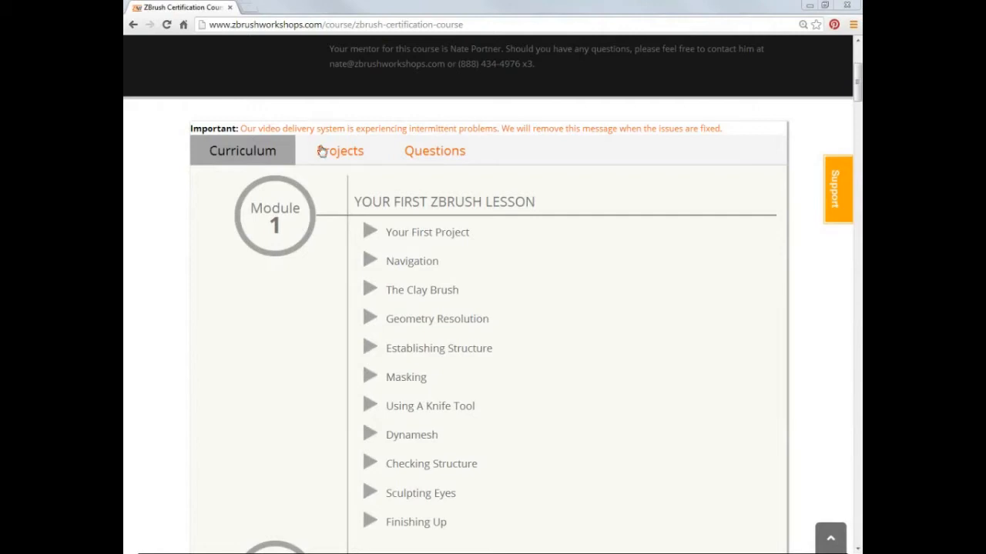
# Step: Open the course's Projects page and start creating a new project post for week 1
pyautogui.click(337, 158)
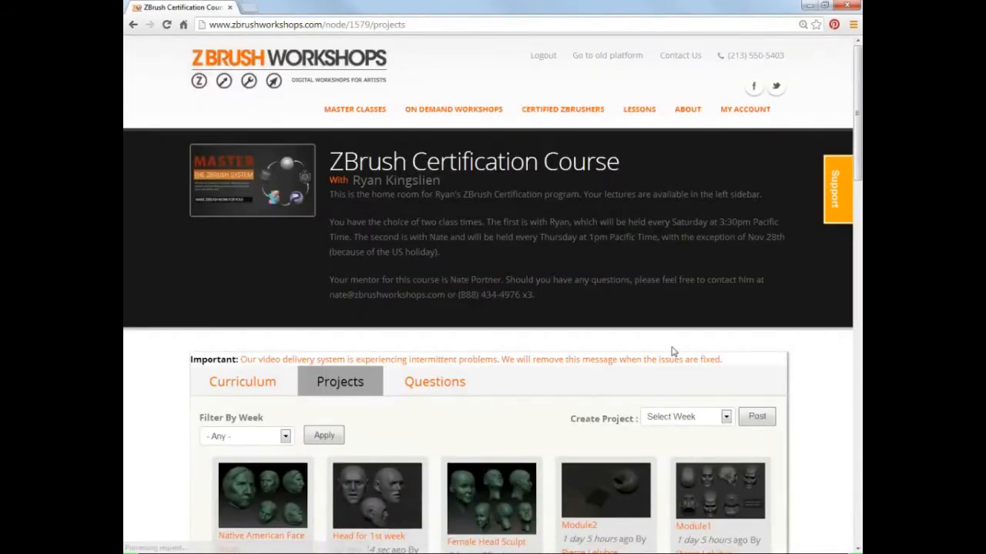
pyautogui.scroll(-3, 671, 352)
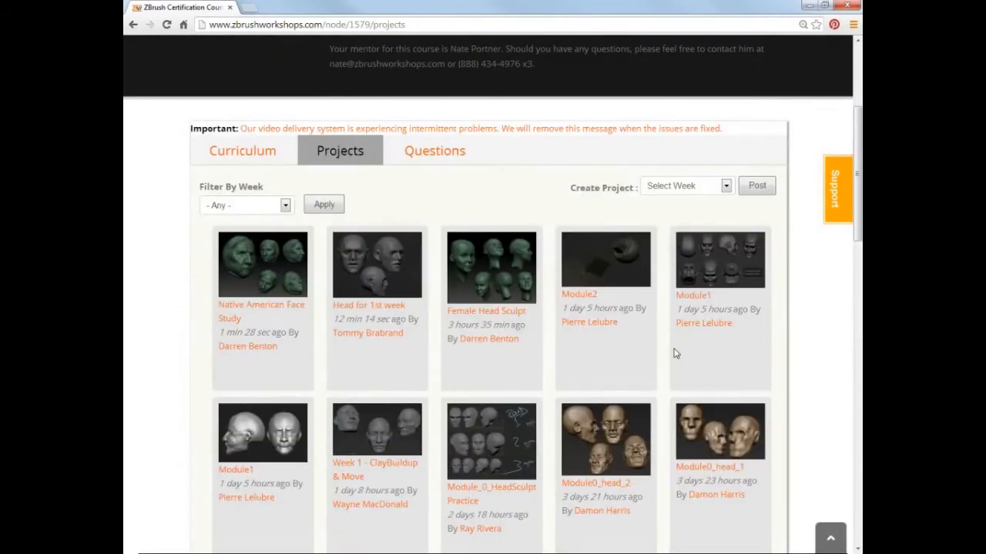
pyautogui.scroll(-1, 674, 354)
pyautogui.click(682, 210)
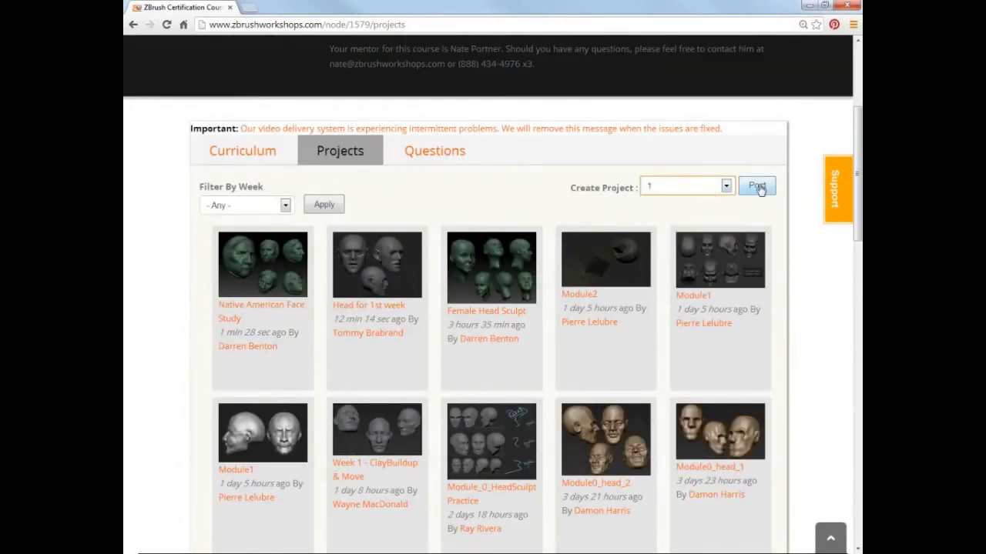
pyautogui.click(758, 188)
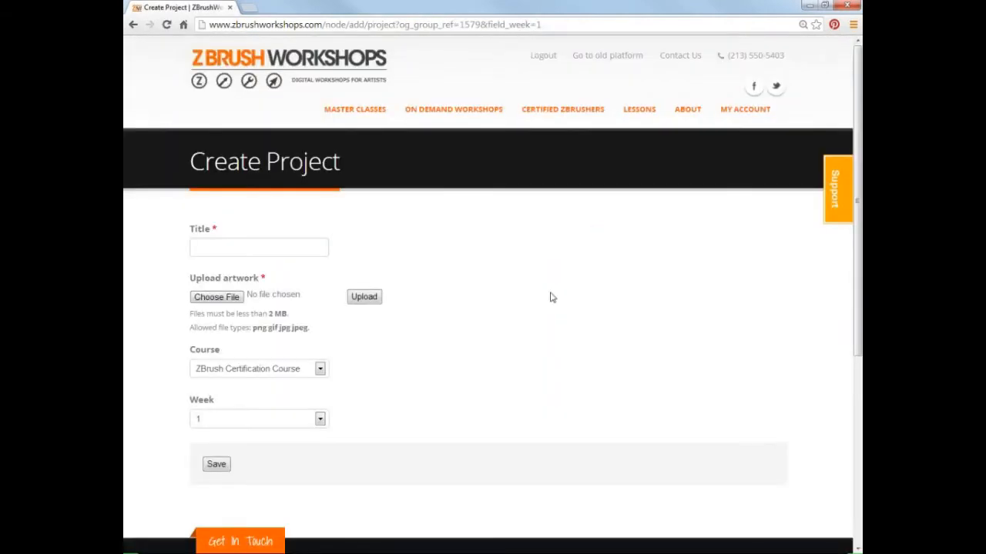
# Step: Inspect the project form's title, course and week options with ZBrush Certification Course selected, and return to the course's projects
pyautogui.scroll(-2, 550, 298)
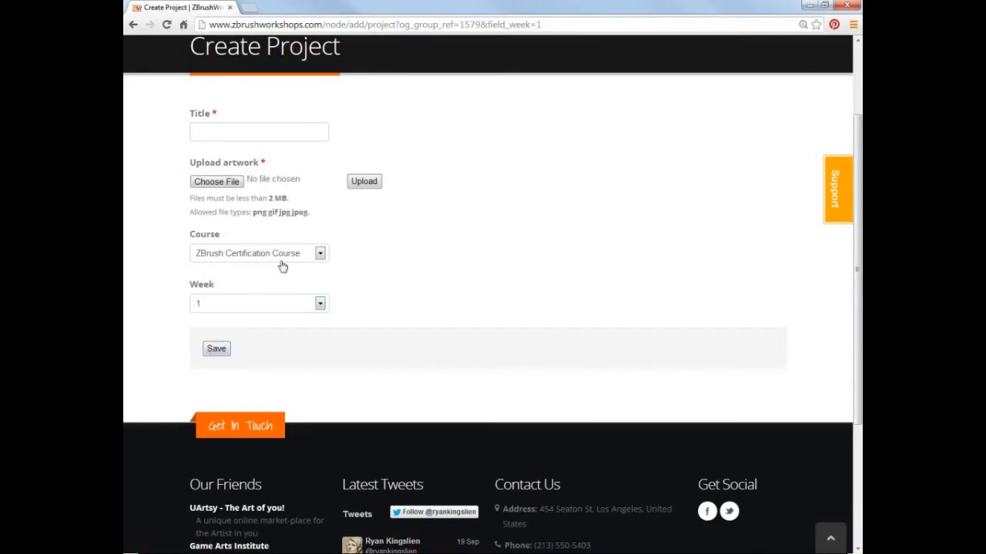
pyautogui.click(238, 134)
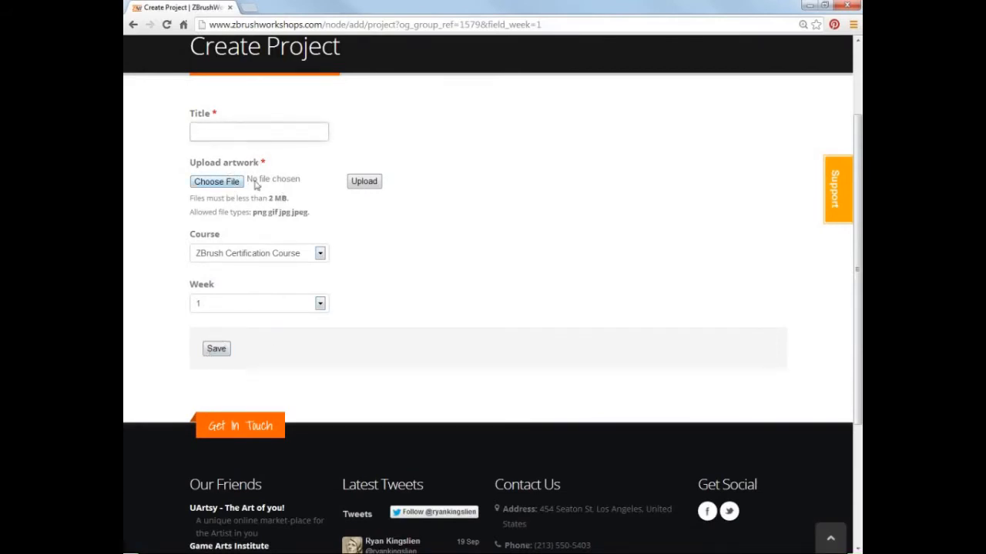
pyautogui.click(256, 262)
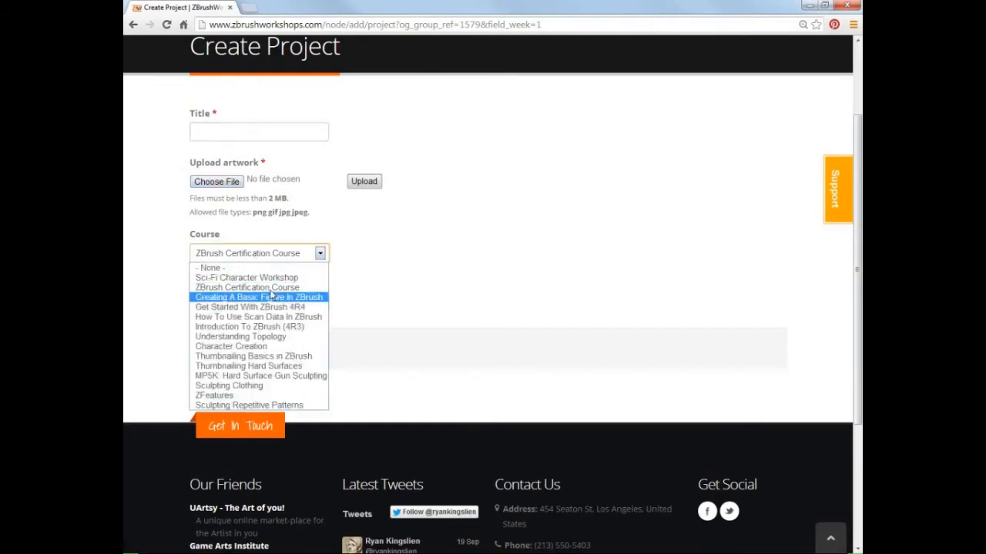
pyautogui.click(262, 287)
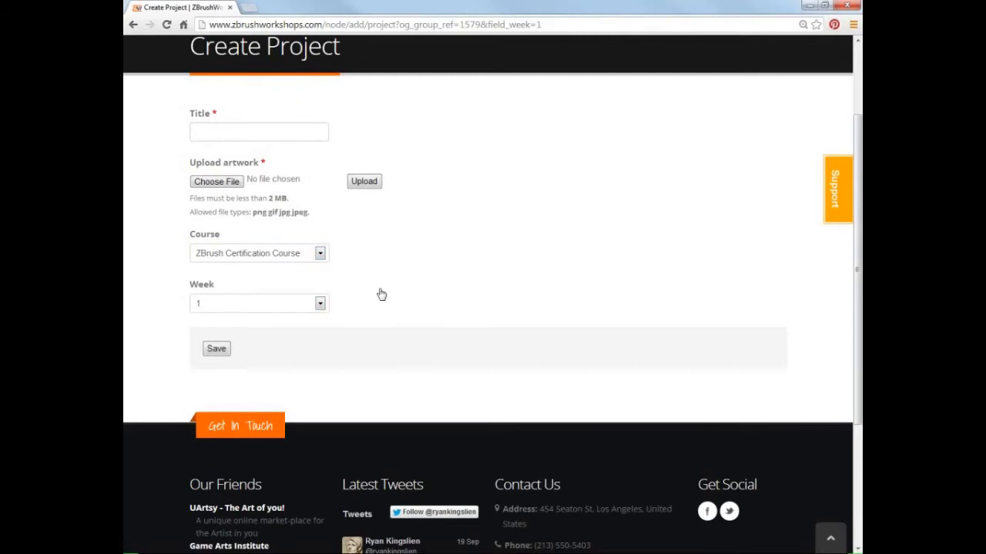
pyautogui.click(231, 305)
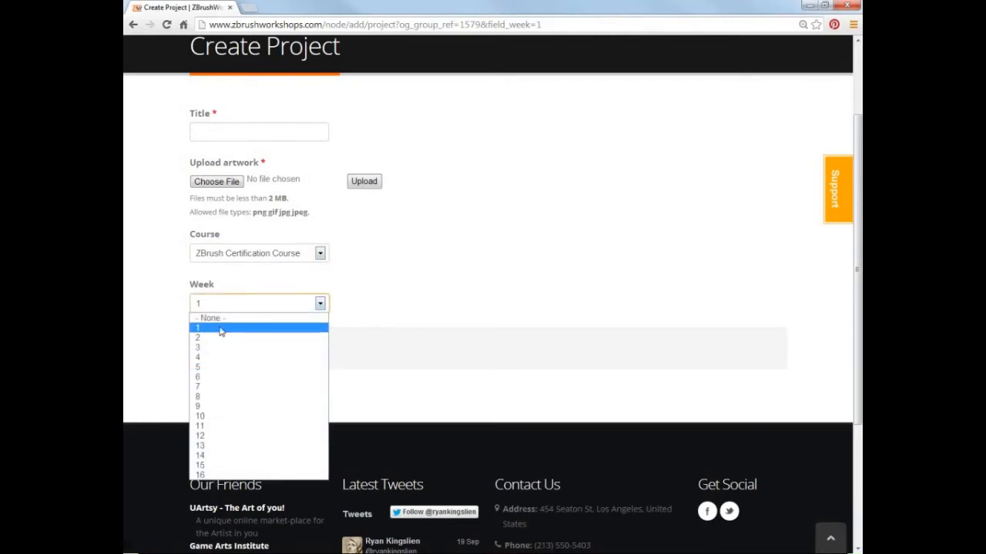
pyautogui.click(427, 283)
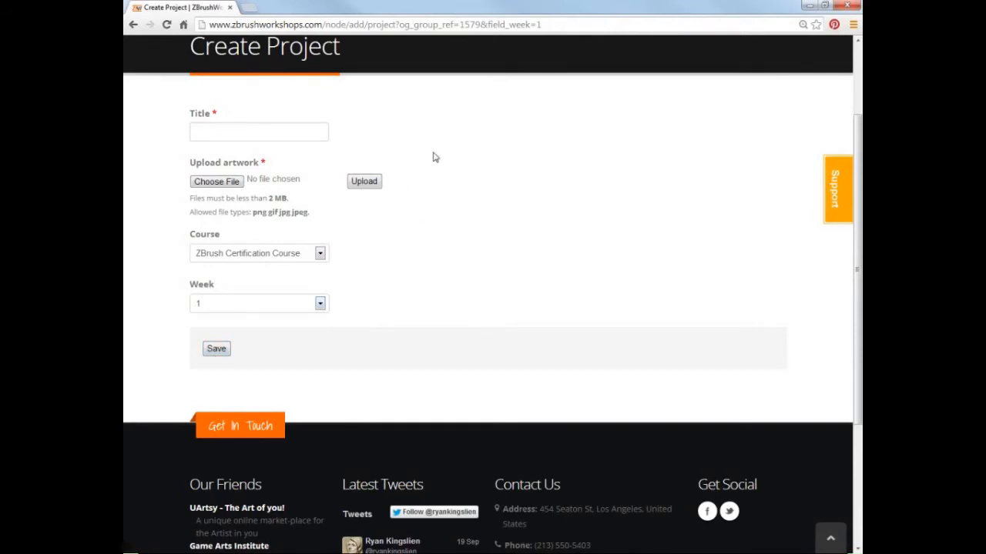
pyautogui.click(132, 25)
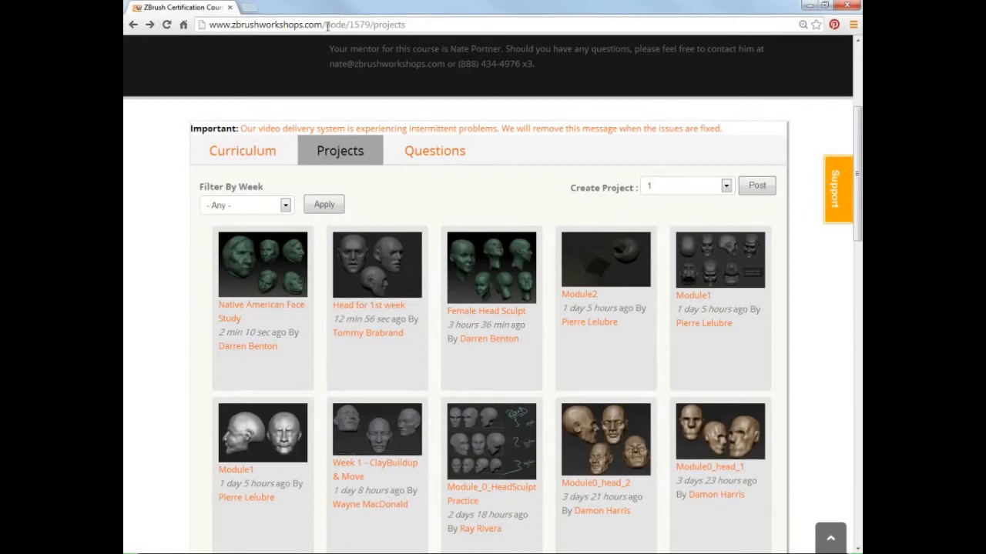
pyautogui.moveTo(325, 25); pyautogui.dragTo(425, 62)
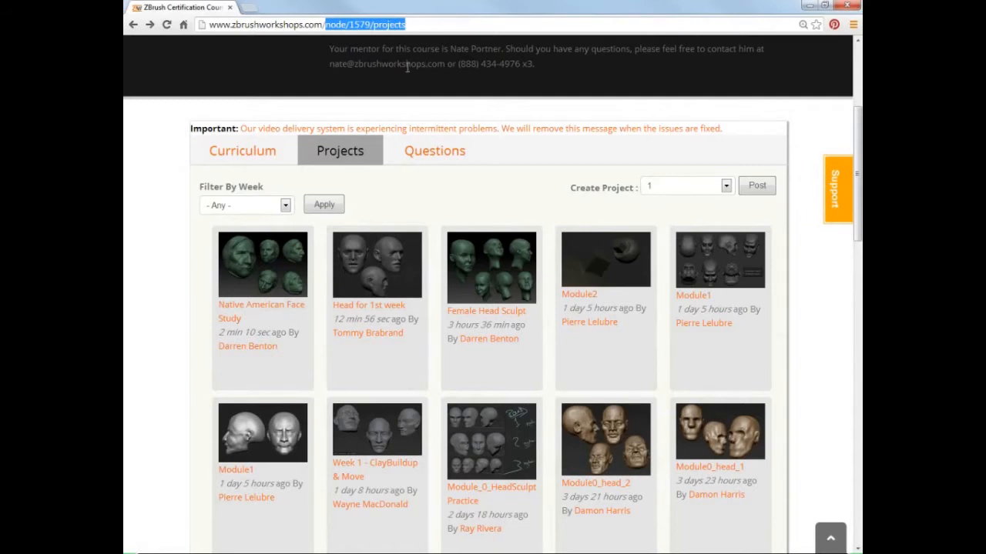
pyautogui.write('user')
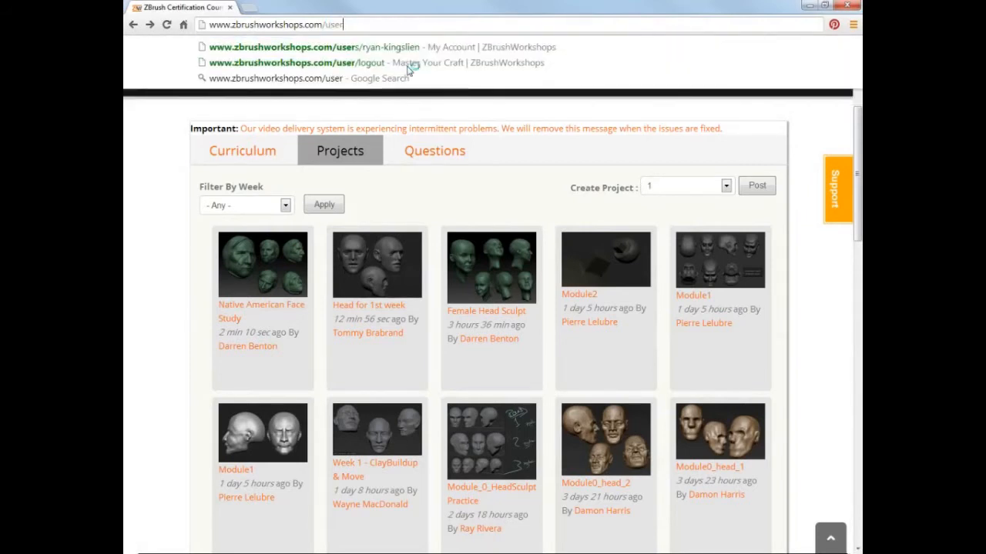
pyautogui.press('Return')
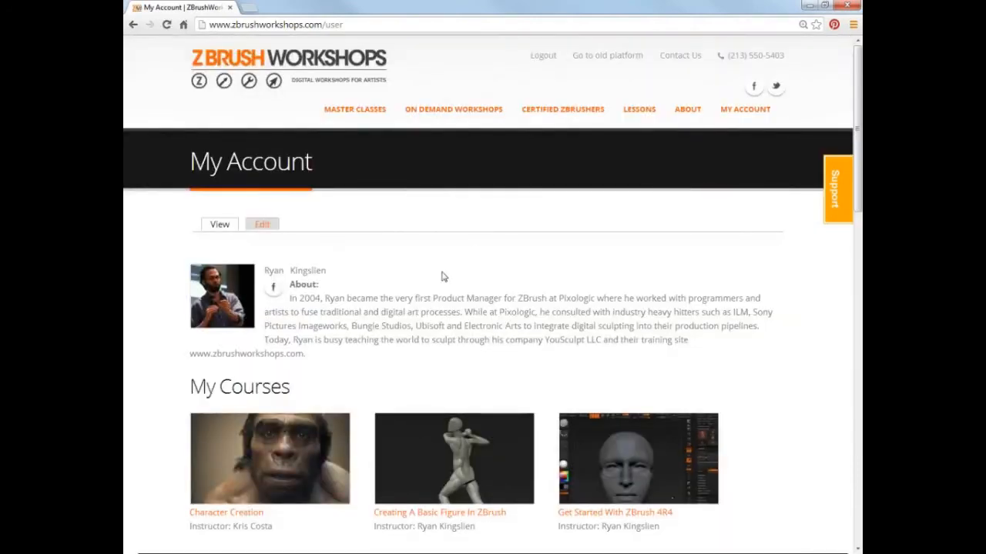
pyautogui.scroll(-1, 450, 281)
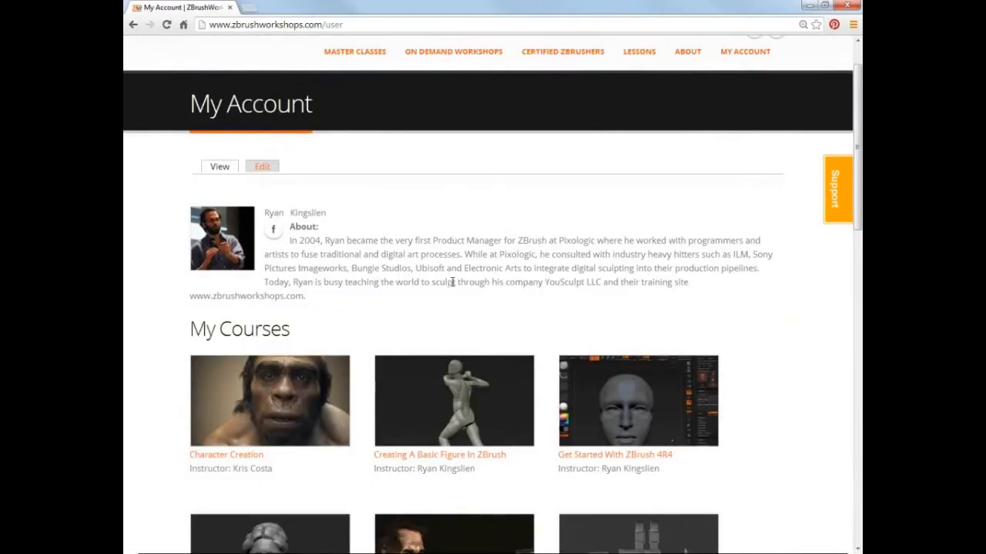
pyautogui.scroll(-1, 453, 282)
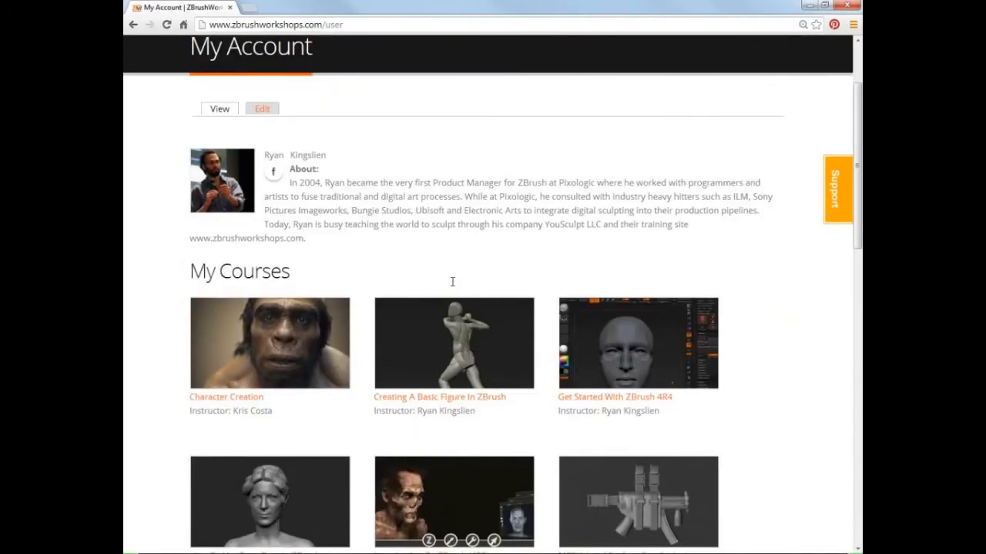
pyautogui.scroll(-5, 452, 280)
pyautogui.scroll(-5, 453, 280)
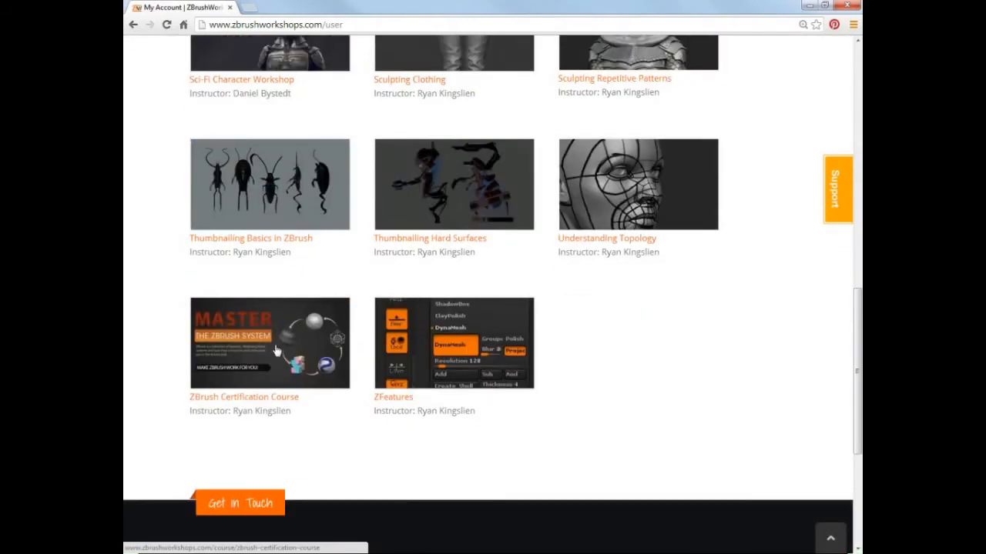
# Step: Open the ZBrush Certification Course from My Courses and view the Module 1 lessons in its curriculum
pyautogui.click(275, 352)
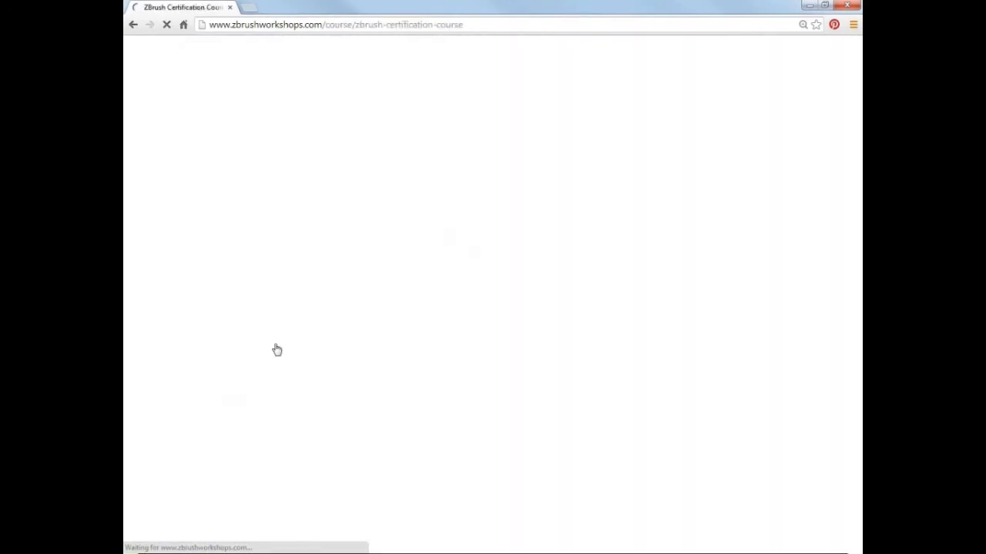
pyautogui.scroll(-3, 281, 348)
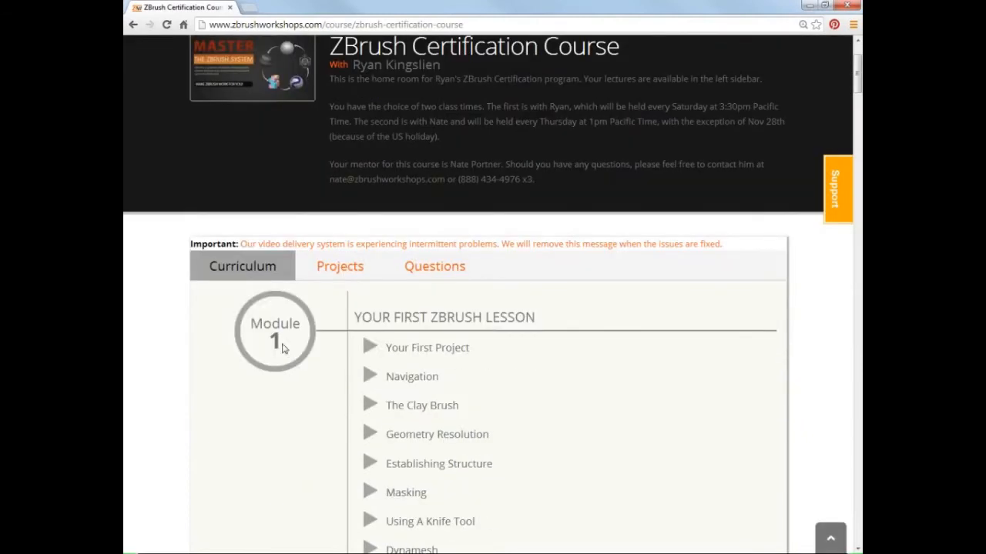
pyautogui.scroll(1, 323, 246)
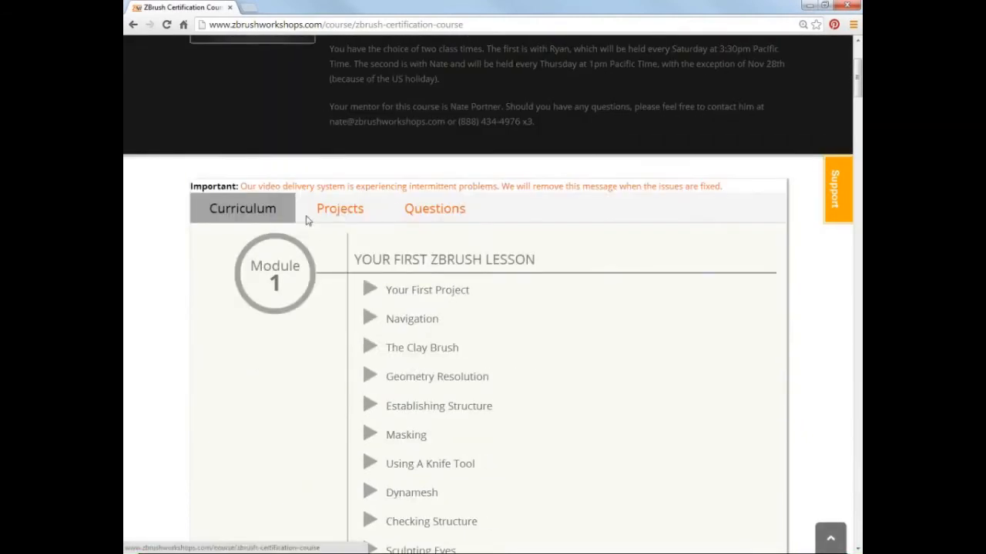
pyautogui.scroll(-1, 281, 397)
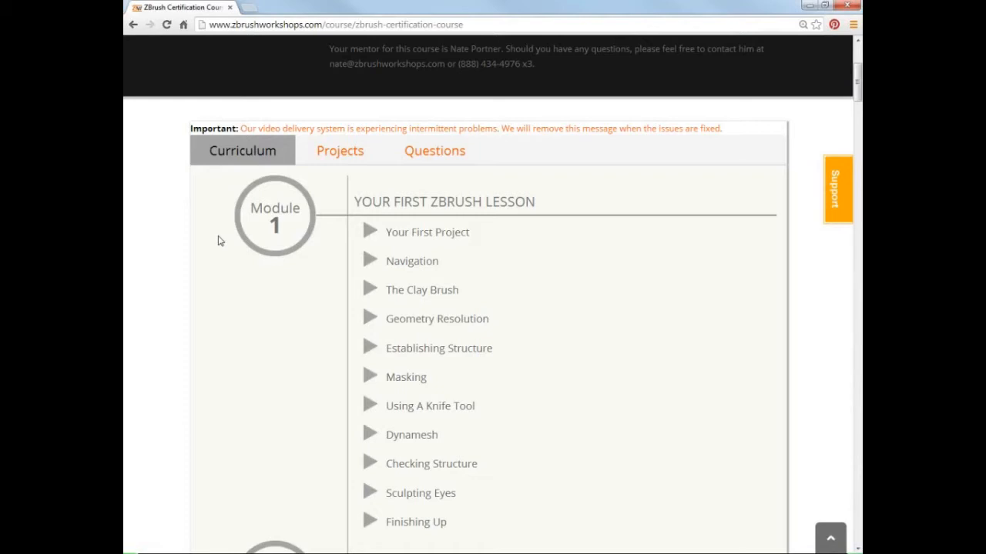
# Step: Open the course's Questions page and read the most recent student questions
pyautogui.click(435, 154)
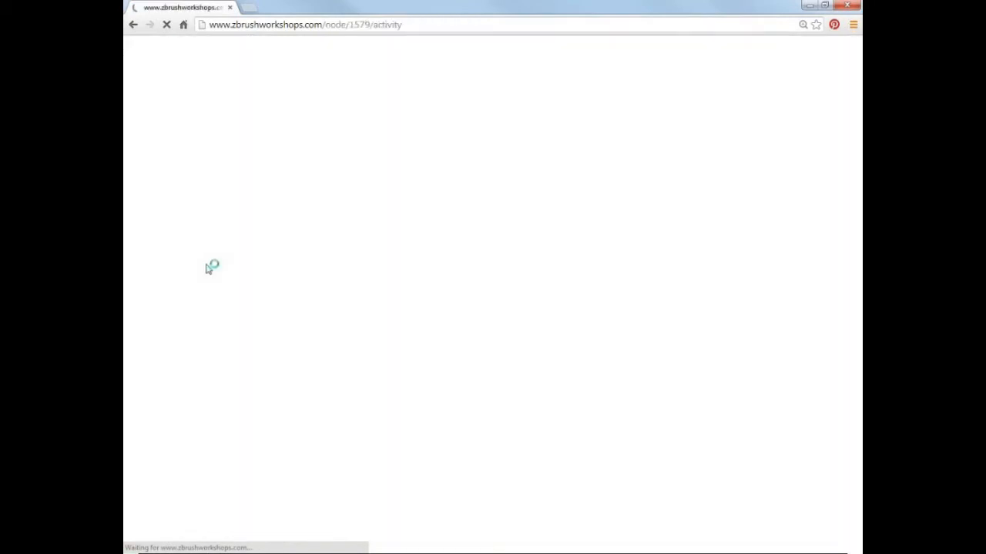
pyautogui.scroll(-3, 344, 359)
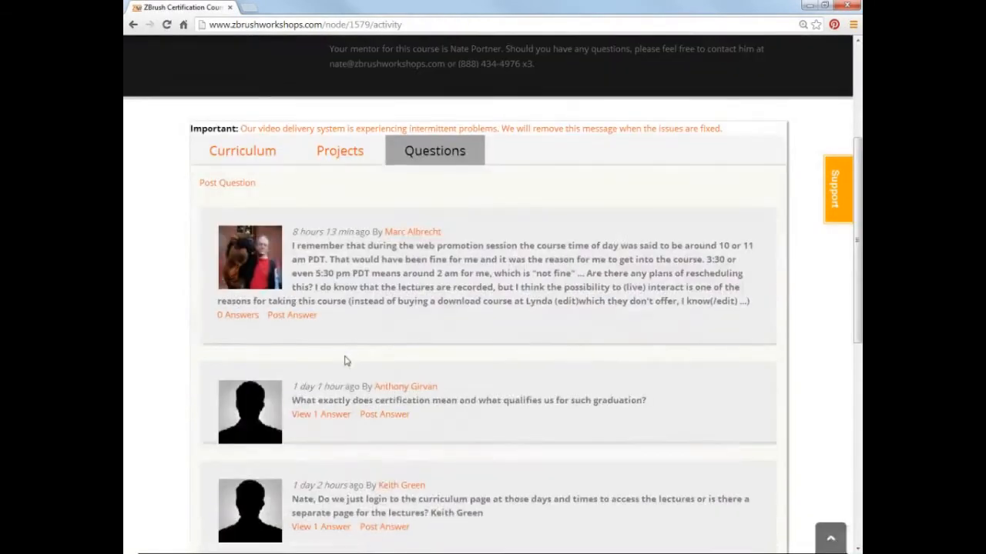
pyautogui.scroll(2, 344, 360)
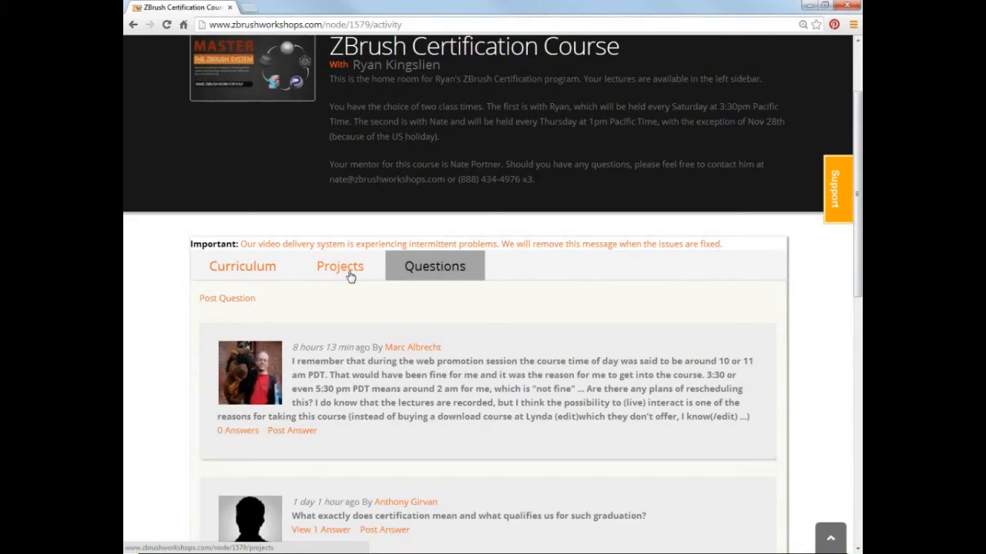
# Step: Return to the course curriculum and look over the Module 1 lessons and the course header
pyautogui.click(264, 271)
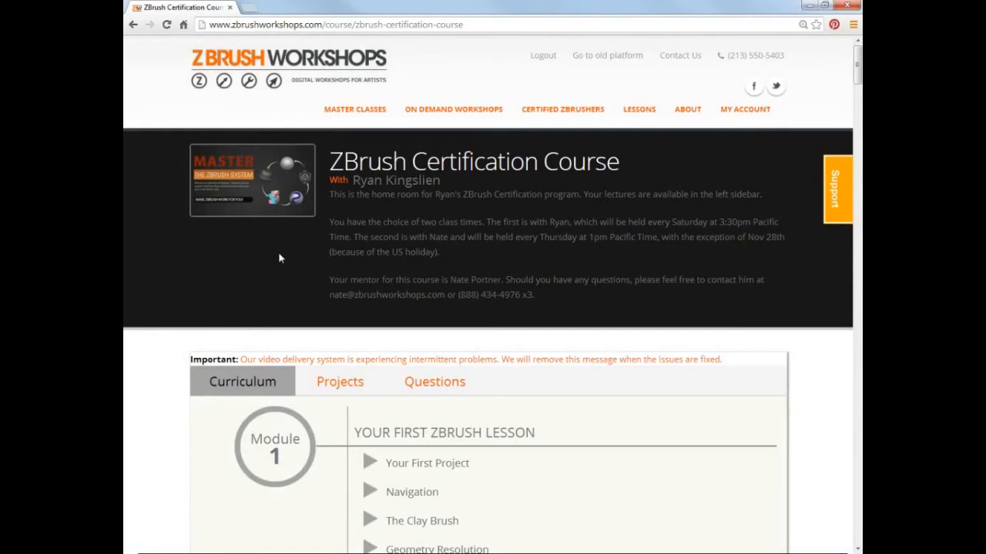
pyautogui.scroll(-1, 393, 469)
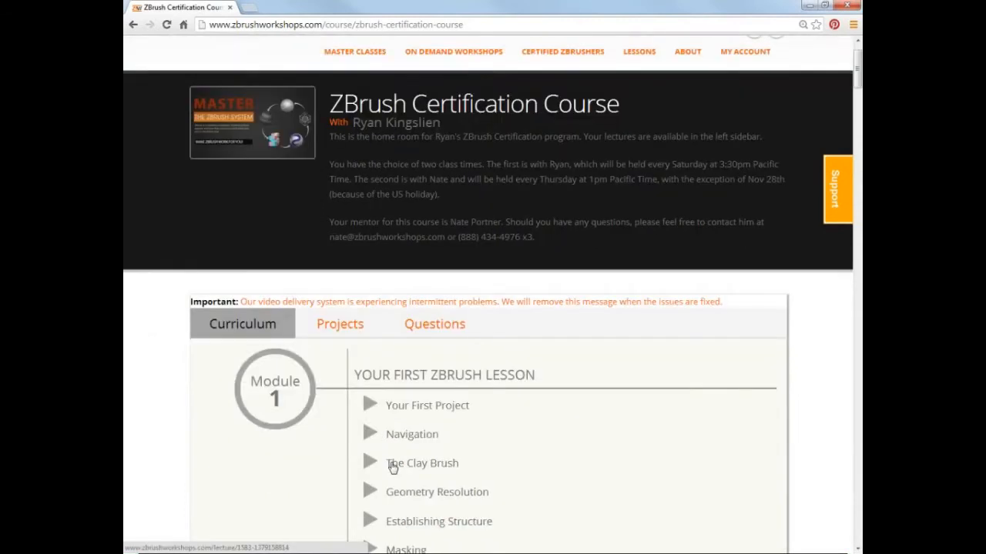
pyautogui.scroll(-5, 393, 468)
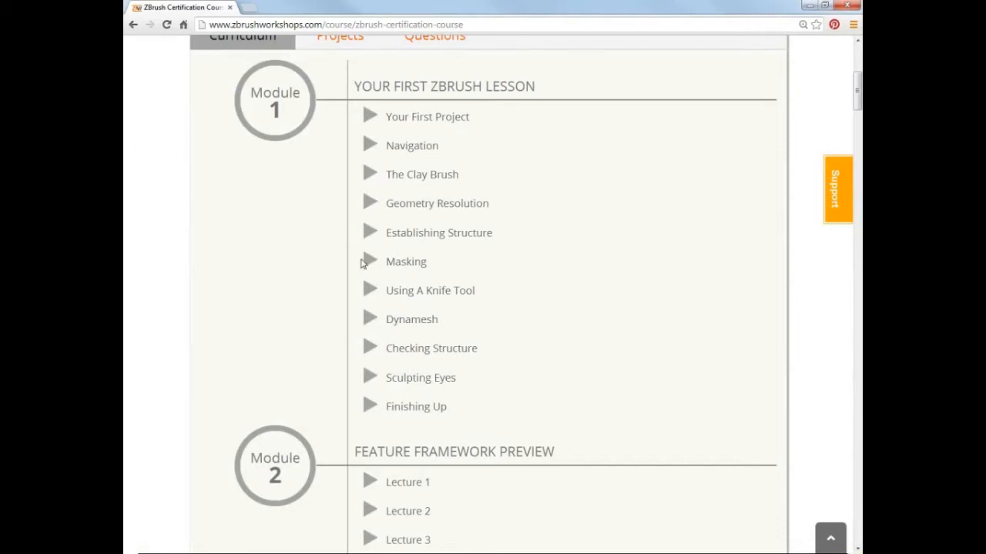
pyautogui.scroll(5, 249, 308)
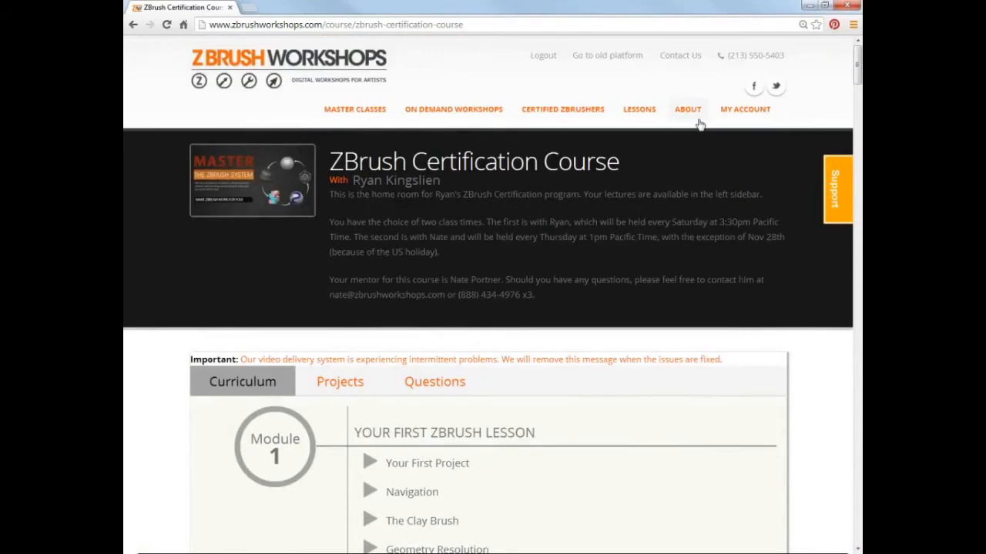
# Step: Review the curriculum from Your First ZBrush Lesson through Feature Framework Preview to the Week 1 lessons
pyautogui.scroll(-2, 313, 385)
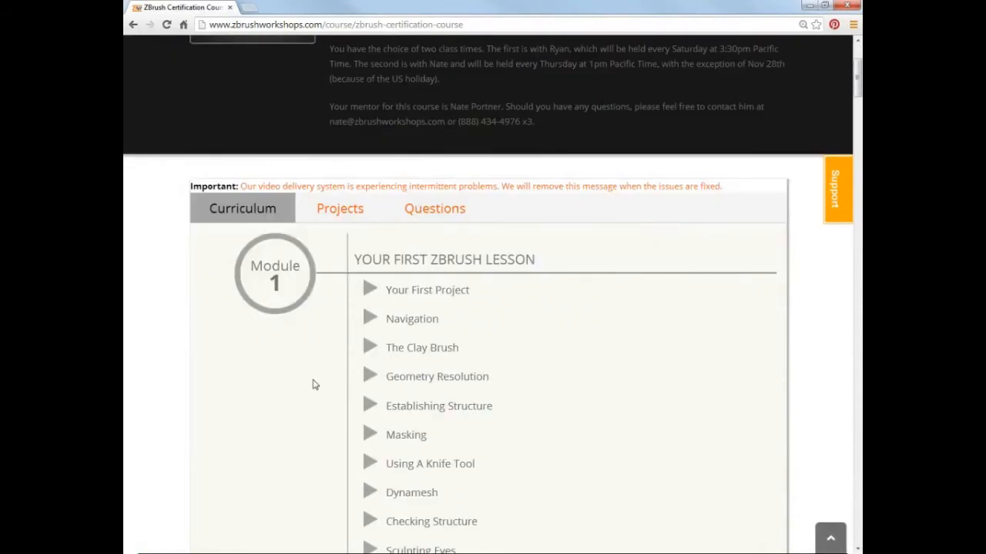
pyautogui.scroll(-2, 314, 384)
pyautogui.scroll(-3, 314, 384)
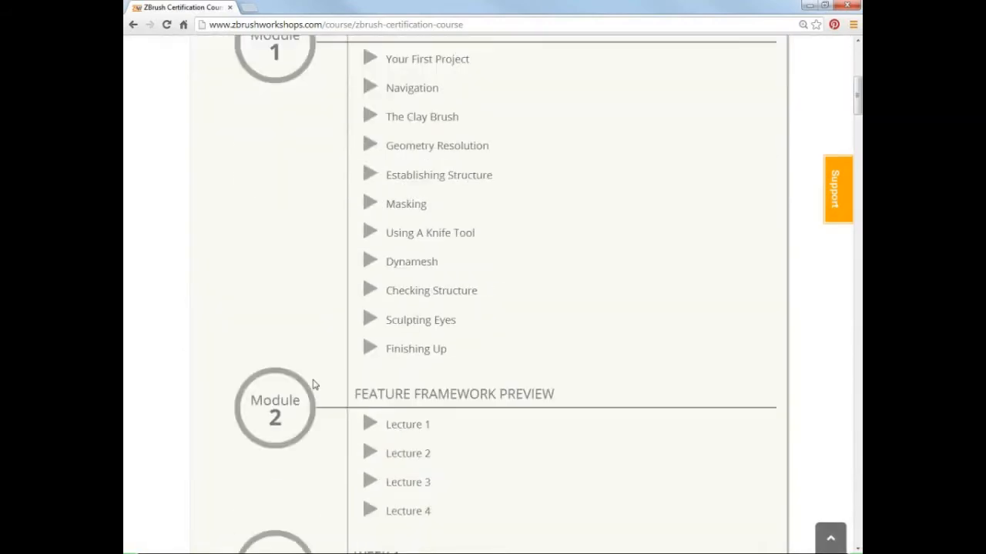
pyautogui.scroll(3, 313, 384)
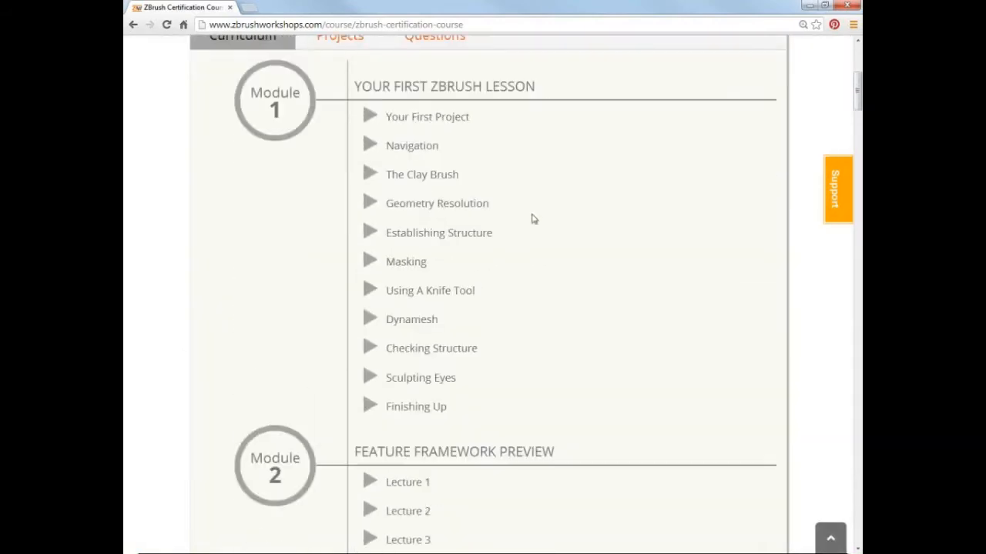
pyautogui.scroll(-1, 273, 475)
pyautogui.scroll(-2, 273, 476)
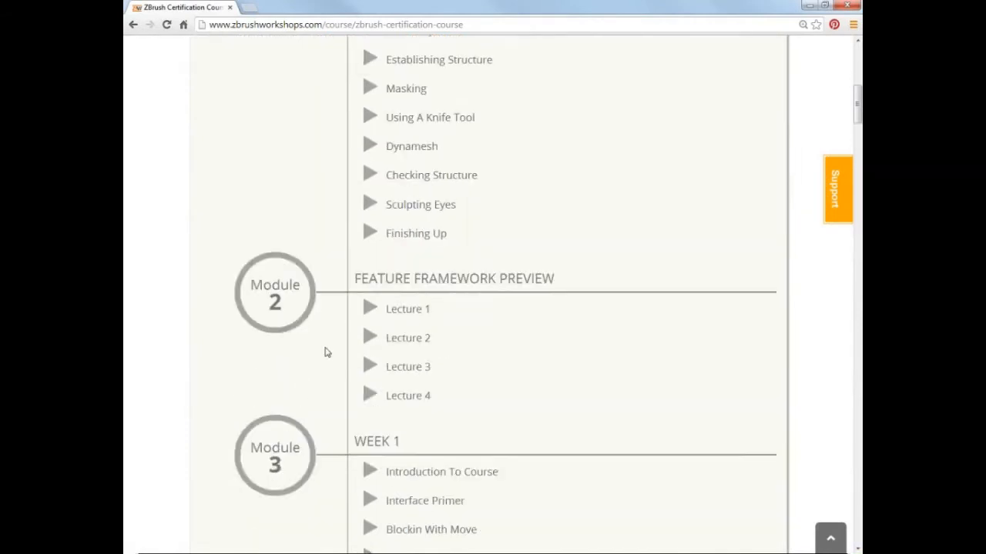
pyautogui.scroll(-3, 325, 352)
pyautogui.scroll(-2, 405, 128)
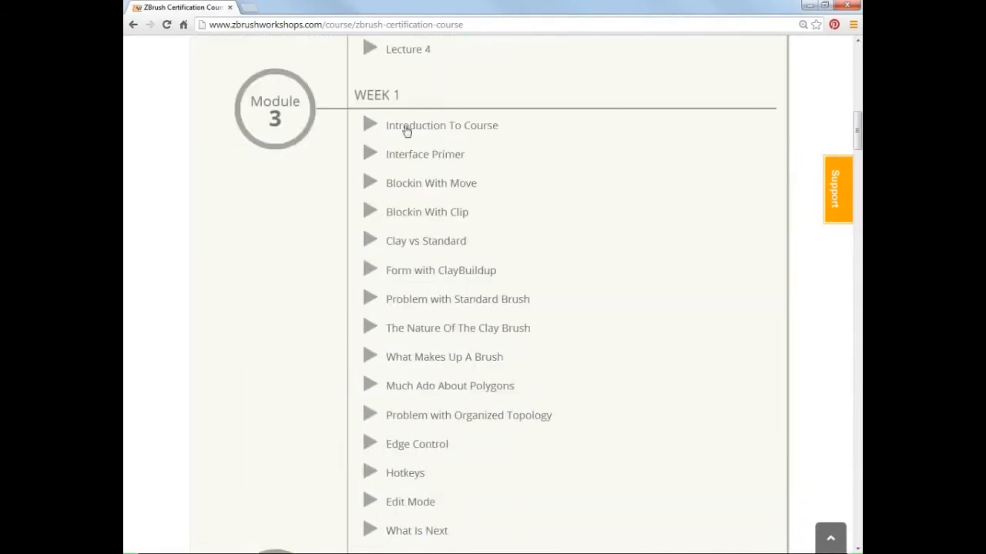
pyautogui.scroll(1, 412, 149)
pyautogui.scroll(-2, 446, 254)
pyautogui.scroll(1, 446, 254)
pyautogui.scroll(-1, 446, 254)
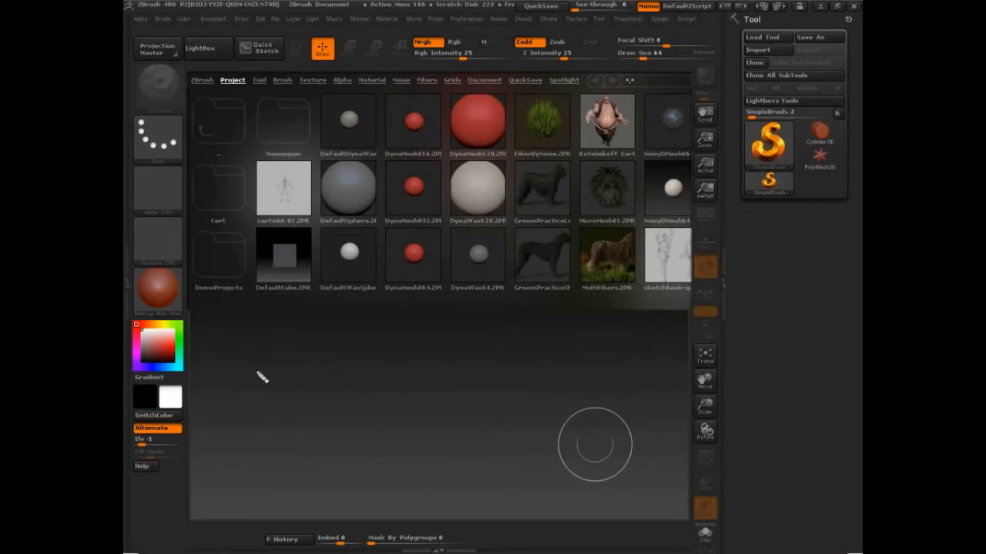
# Step: Switch to ZBrush and handwrite red on-screen notes "Mechanical" with "feature" and "how to use brush", and "psychological" beside them
pyautogui.moveTo(242, 378)
pyautogui.mouseDown()
pyautogui.moveTo(282, 350)
pyautogui.moveTo(334, 342)
pyautogui.moveTo(443, 289)
pyautogui.mouseUp()
pyautogui.moveTo(399, 392)
pyautogui.mouseDown()
pyautogui.moveTo(438, 377)
pyautogui.moveTo(378, 414)
pyautogui.moveTo(438, 378)
pyautogui.moveTo(455, 388)
pyautogui.moveTo(567, 321)
pyautogui.moveTo(622, 312)
pyautogui.mouseUp()
pyautogui.moveTo(291, 392)
pyautogui.mouseDown()
pyautogui.moveTo(324, 350)
pyautogui.moveTo(329, 373)
pyautogui.moveTo(392, 332)
pyautogui.moveTo(409, 339)
pyautogui.mouseUp()
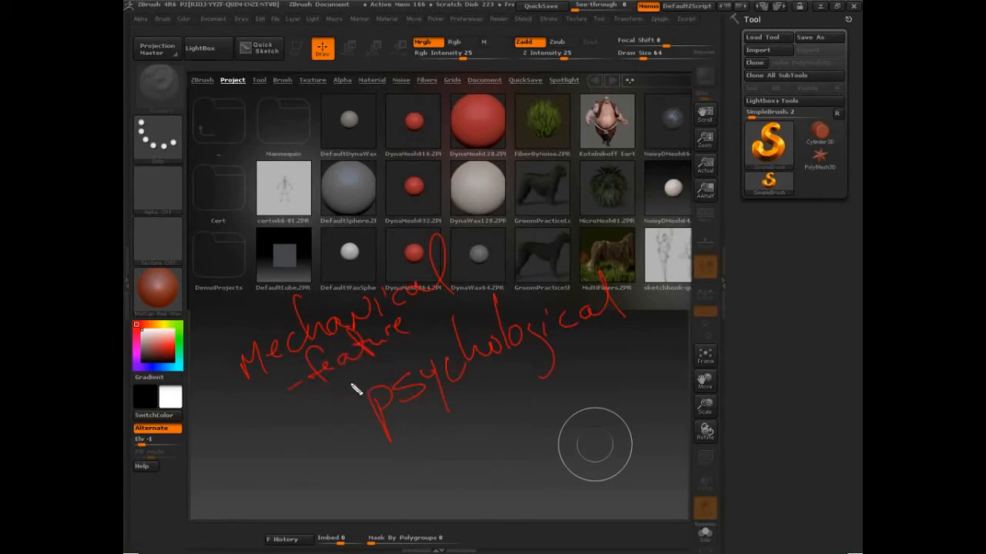
pyautogui.moveTo(341, 402)
pyautogui.mouseDown()
pyautogui.moveTo(381, 370)
pyautogui.moveTo(429, 359)
pyautogui.moveTo(424, 334)
pyautogui.moveTo(455, 322)
pyautogui.moveTo(463, 282)
pyautogui.moveTo(504, 297)
pyautogui.moveTo(537, 266)
pyautogui.mouseUp()
pyautogui.moveTo(465, 424); pyautogui.dragTo(479, 415)
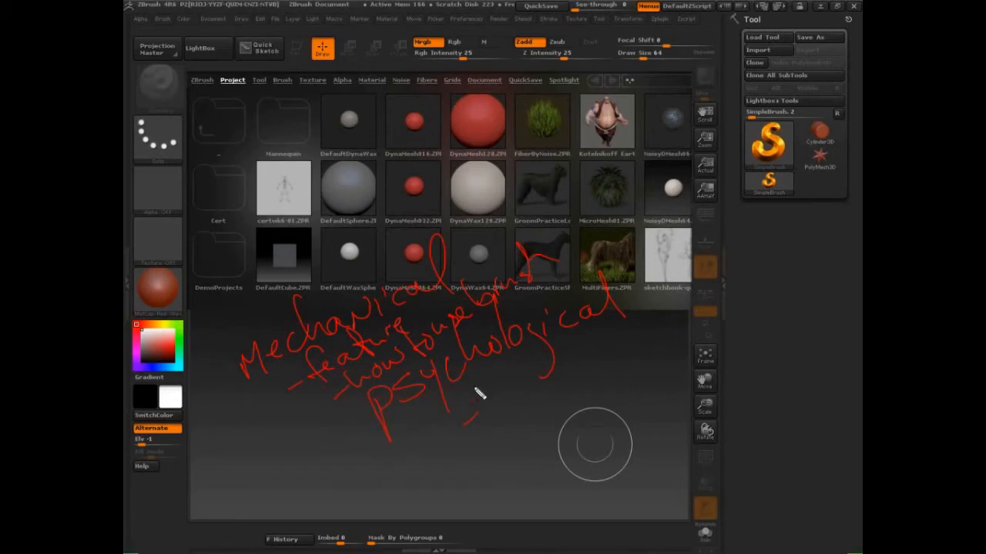
# Step: Handwrite the points "artist", "form", "gesture" and "structure" beneath the psychological heading
pyautogui.moveTo(501, 414)
pyautogui.mouseDown()
pyautogui.moveTo(506, 424)
pyautogui.moveTo(531, 413)
pyautogui.moveTo(566, 366)
pyautogui.moveTo(576, 376)
pyautogui.moveTo(636, 334)
pyautogui.moveTo(685, 339)
pyautogui.mouseUp()
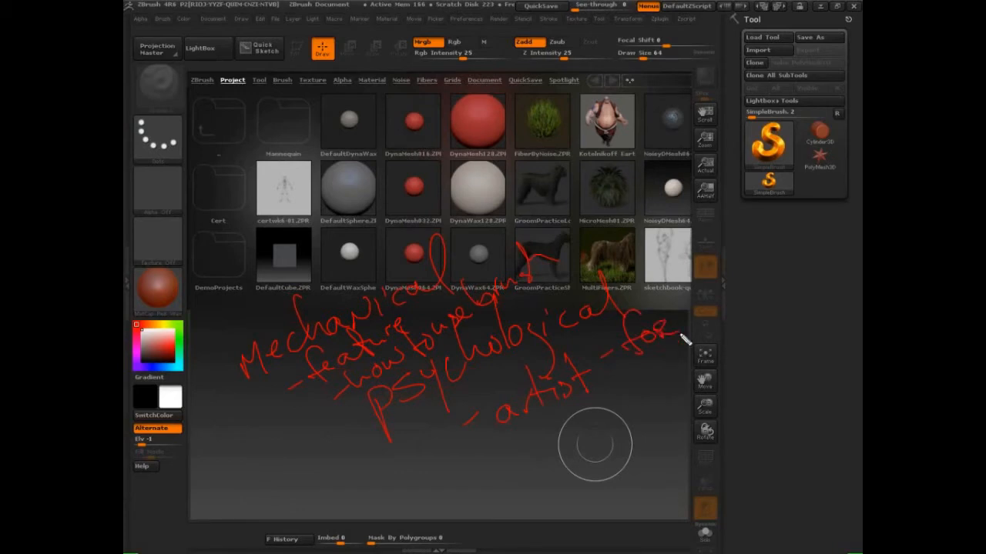
pyautogui.moveTo(620, 385)
pyautogui.mouseDown()
pyautogui.moveTo(669, 381)
pyautogui.moveTo(697, 339)
pyautogui.moveTo(749, 332)
pyautogui.mouseUp()
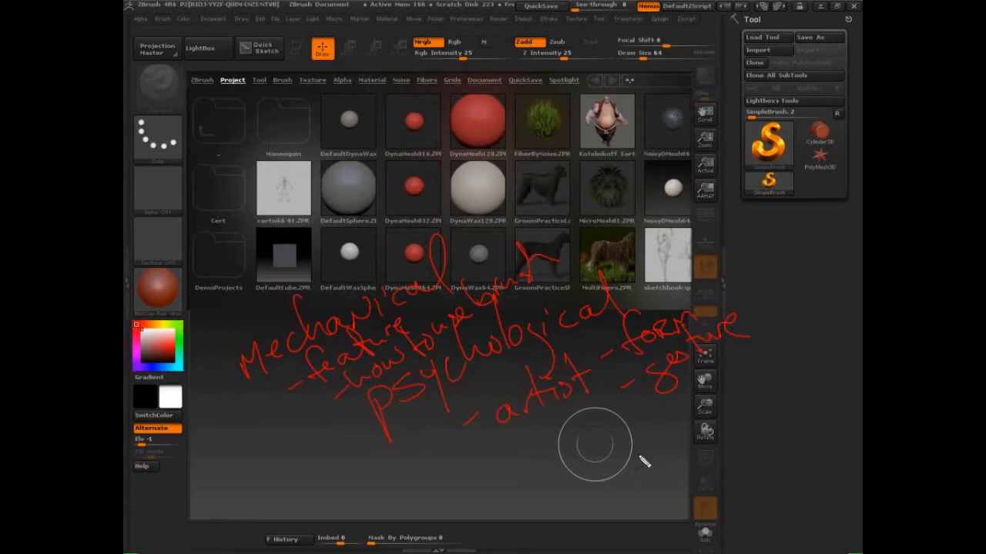
pyautogui.moveTo(689, 414)
pyautogui.mouseDown()
pyautogui.moveTo(721, 392)
pyautogui.moveTo(737, 355)
pyautogui.moveTo(759, 375)
pyautogui.moveTo(789, 346)
pyautogui.mouseUp()
pyautogui.moveTo(644, 423); pyautogui.dragTo(651, 422)
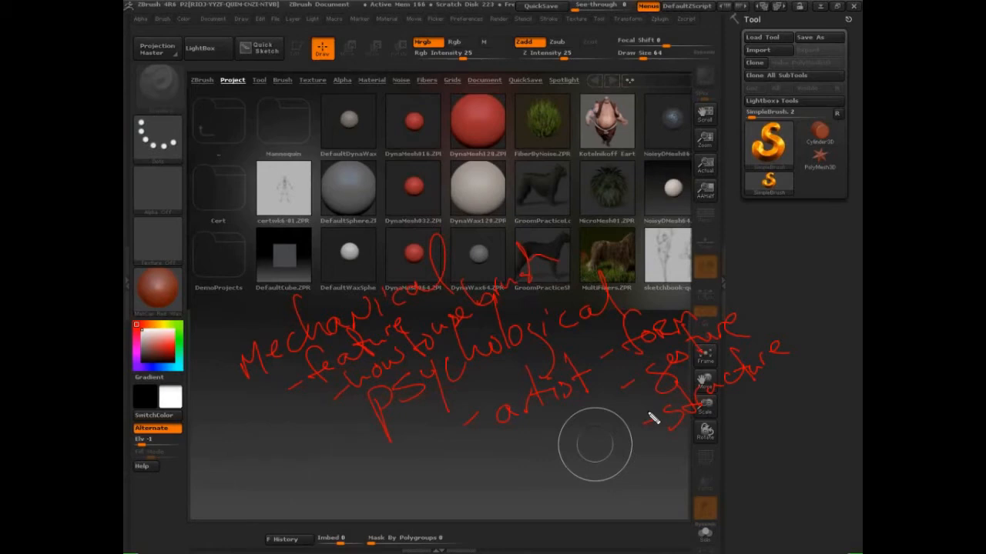
# Step: Circle the form, gesture and structure list and the mechanical notes in red, and clear all annotations from the screen
pyautogui.moveTo(651, 418)
pyautogui.mouseDown()
pyautogui.moveTo(664, 285)
pyautogui.moveTo(597, 370)
pyautogui.mouseUp()
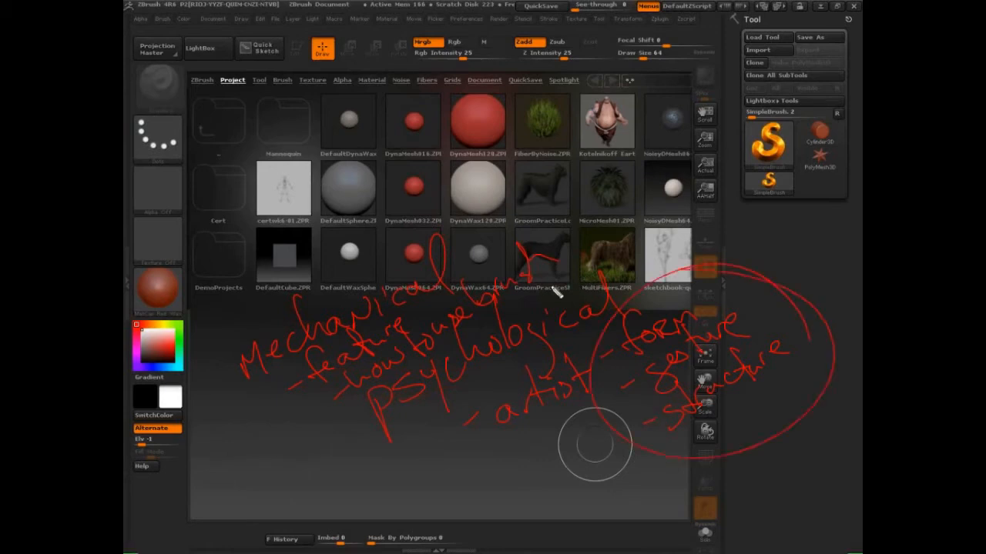
pyautogui.moveTo(560, 260)
pyautogui.mouseDown()
pyautogui.moveTo(432, 225)
pyautogui.moveTo(569, 254)
pyautogui.mouseUp()
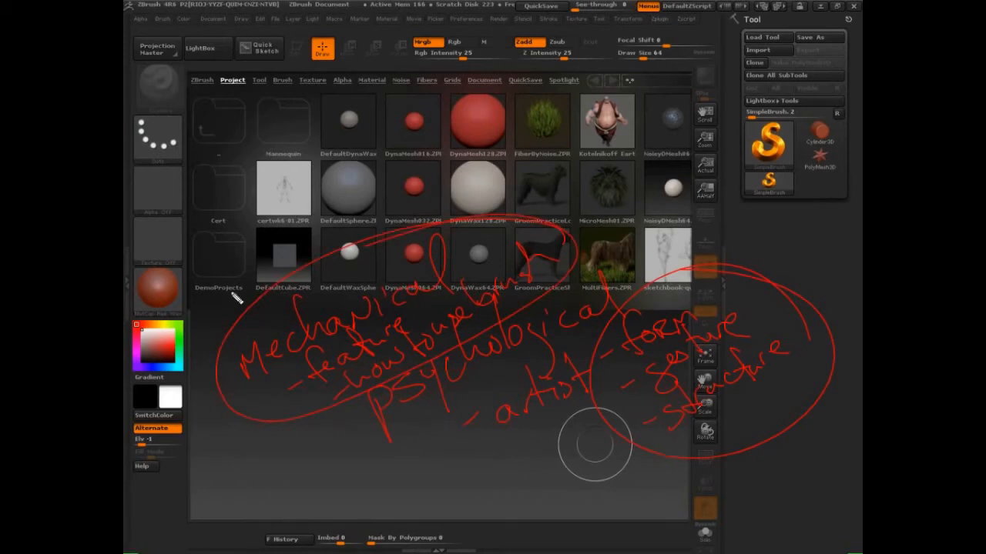
pyautogui.press('Escape')
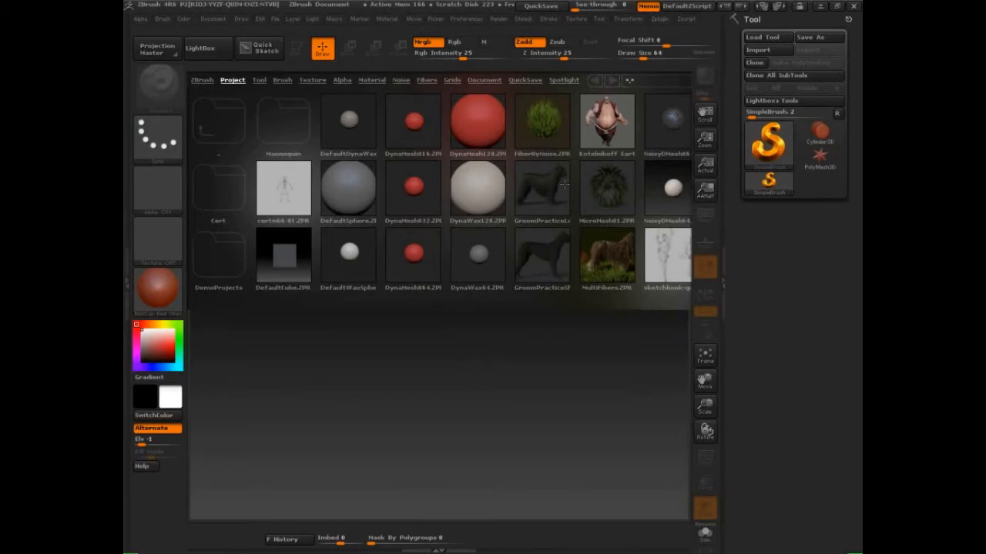
# Step: Load the DefaultSphere project from LightBox's projects
pyautogui.click(207, 49)
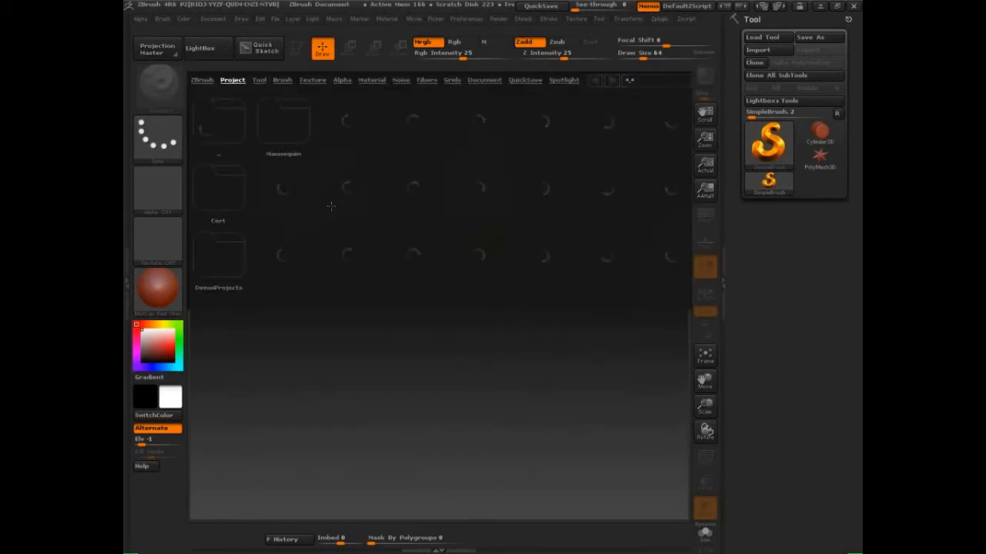
pyautogui.doubleClick(331, 205)
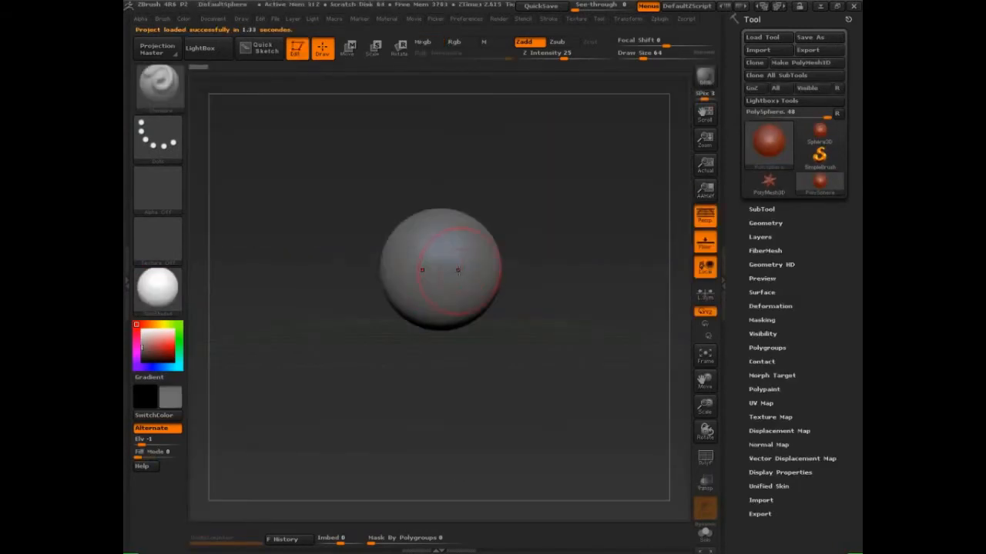
# Step: Annotate the interface with red outlines around the draw and intensity settings in the top shelf and around the current brush thumbnail
pyautogui.click(628, 19)
pyautogui.moveTo(166, 108)
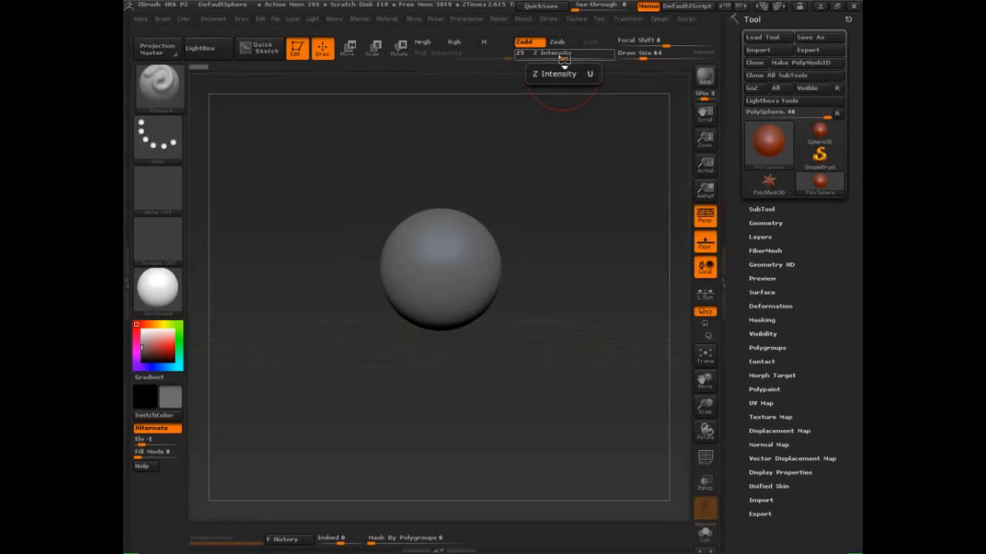
pyautogui.hotkey('ctrl', 'shift', 'd')
pyautogui.moveTo(703, 34)
pyautogui.mouseDown()
pyautogui.moveTo(464, 30)
pyautogui.moveTo(309, 79)
pyautogui.moveTo(726, 40)
pyautogui.moveTo(693, 34)
pyautogui.mouseUp()
pyautogui.moveTo(178, 56)
pyautogui.mouseDown()
pyautogui.moveTo(131, 80)
pyautogui.moveTo(214, 68)
pyautogui.mouseUp()
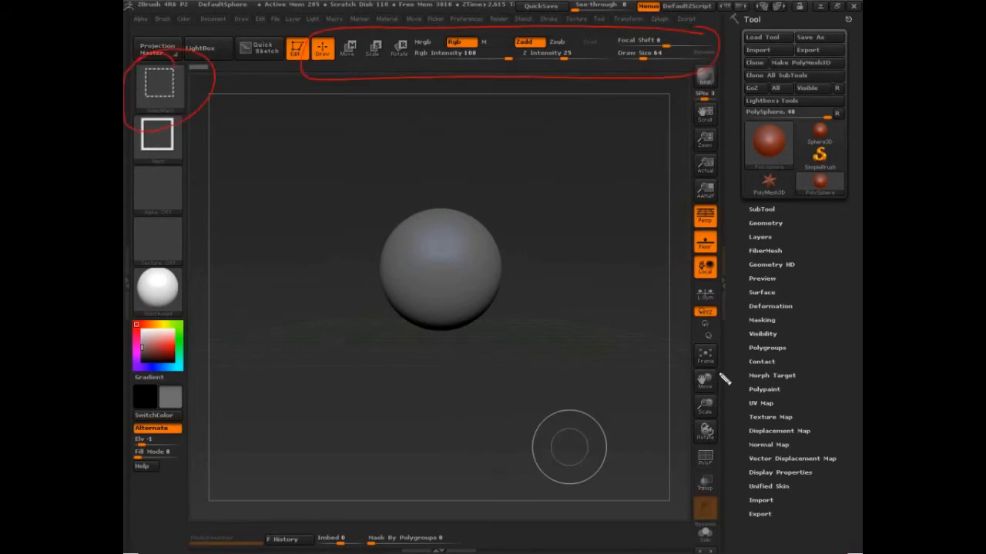
# Step: Outline the Move, Scale and Rotate view controls in red, label them "NAV", and write "SHELF" beneath the outlined draw settings
pyautogui.moveTo(724, 378)
pyautogui.mouseDown()
pyautogui.moveTo(697, 371)
pyautogui.moveTo(694, 462)
pyautogui.moveTo(715, 362)
pyautogui.mouseUp()
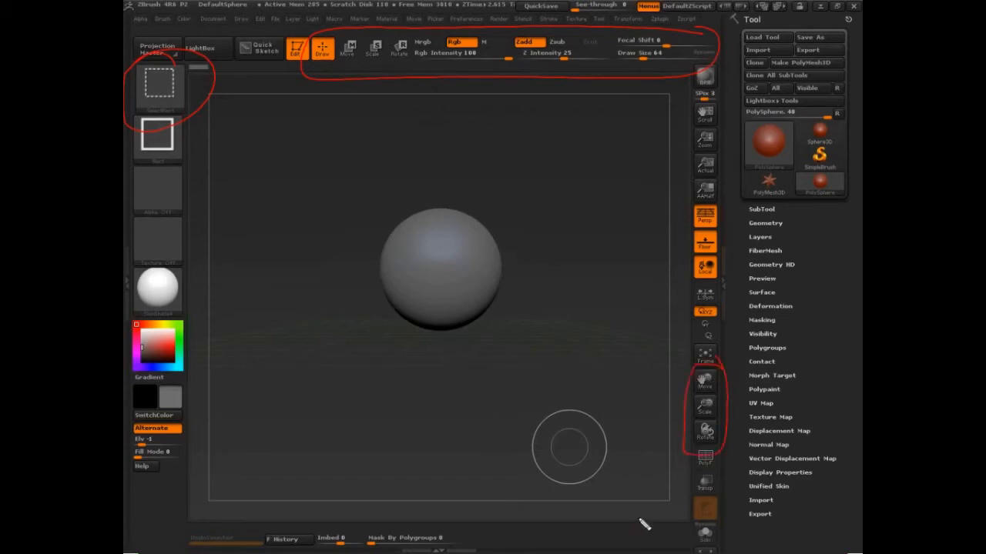
pyautogui.moveTo(613, 384); pyautogui.dragTo(662, 371)
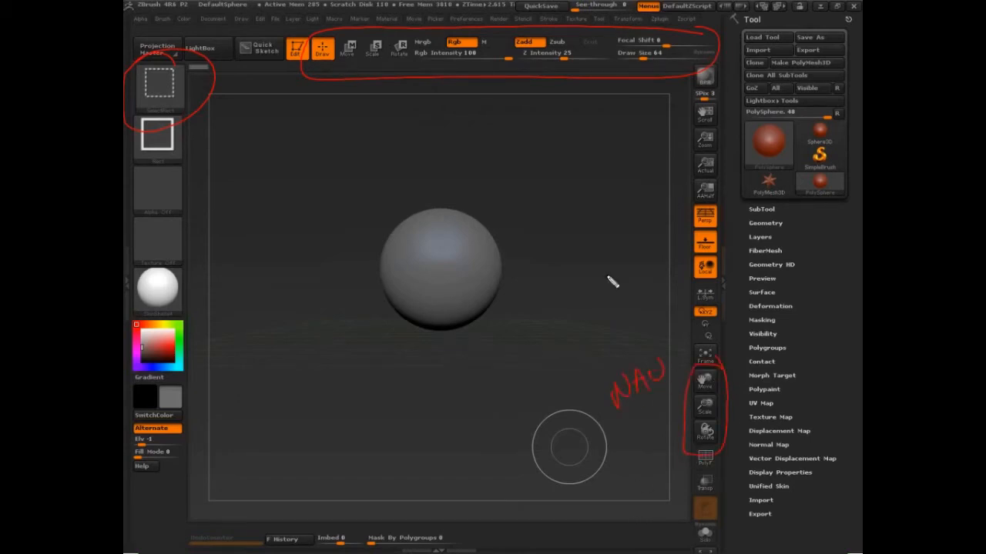
pyautogui.moveTo(487, 97)
pyautogui.mouseDown()
pyautogui.moveTo(471, 119)
pyautogui.moveTo(569, 104)
pyautogui.mouseUp()
pyautogui.moveTo(575, 87)
pyautogui.mouseDown()
pyautogui.moveTo(574, 103)
pyautogui.moveTo(587, 94)
pyautogui.mouseUp()
# Step: Add an arrow and the label "Quick palette" beside the brush thumbnail, outline the PolySphere tool thumbnail, and clear all annotations
pyautogui.moveTo(215, 110); pyautogui.dragTo(190, 100)
pyautogui.moveTo(190, 105); pyautogui.dragTo(195, 96)
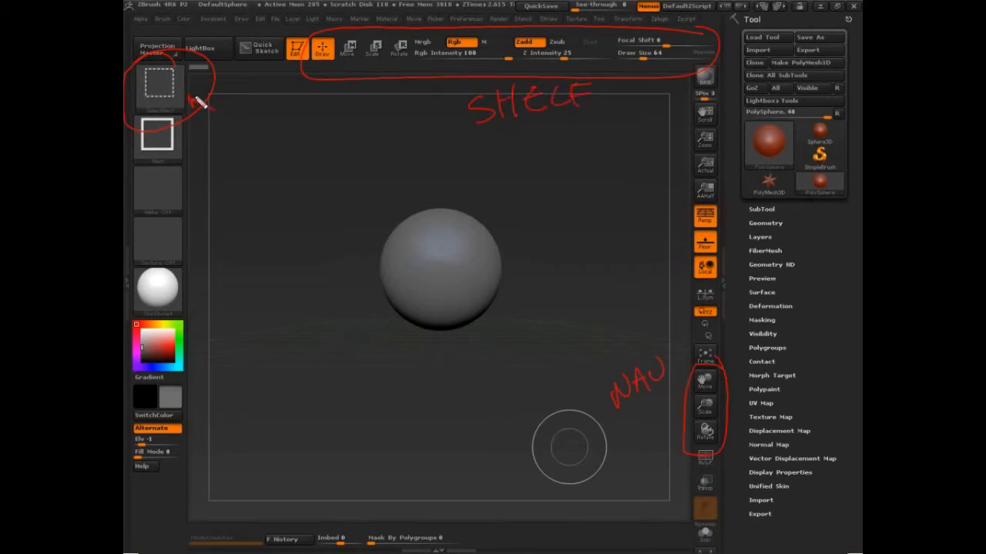
pyautogui.moveTo(233, 123)
pyautogui.mouseDown()
pyautogui.moveTo(221, 126)
pyautogui.moveTo(266, 130)
pyautogui.moveTo(287, 114)
pyautogui.moveTo(311, 121)
pyautogui.moveTo(255, 156)
pyautogui.moveTo(299, 148)
pyautogui.moveTo(301, 110)
pyautogui.moveTo(323, 139)
pyautogui.moveTo(331, 133)
pyautogui.mouseUp()
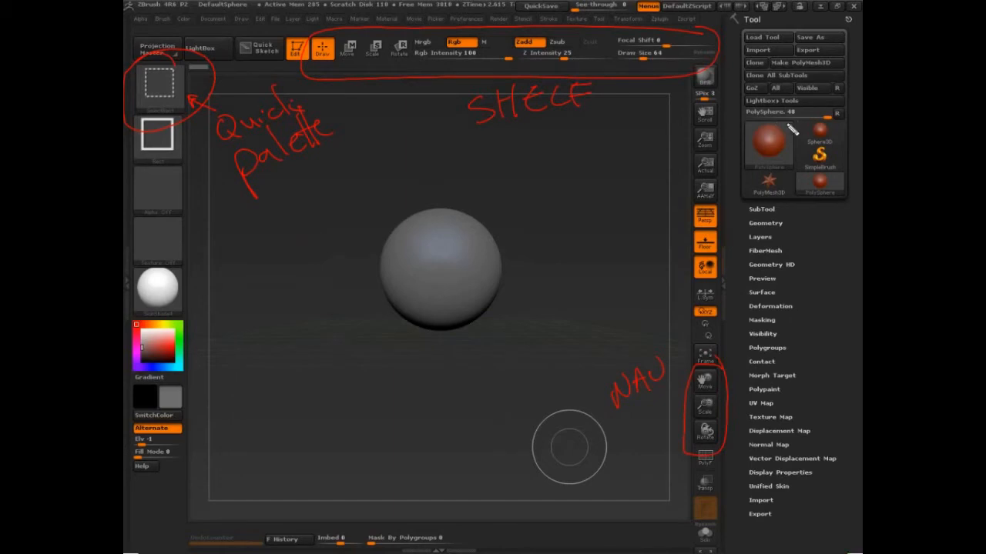
pyautogui.moveTo(773, 122)
pyautogui.mouseDown()
pyautogui.moveTo(757, 181)
pyautogui.moveTo(802, 163)
pyautogui.moveTo(776, 121)
pyautogui.mouseUp()
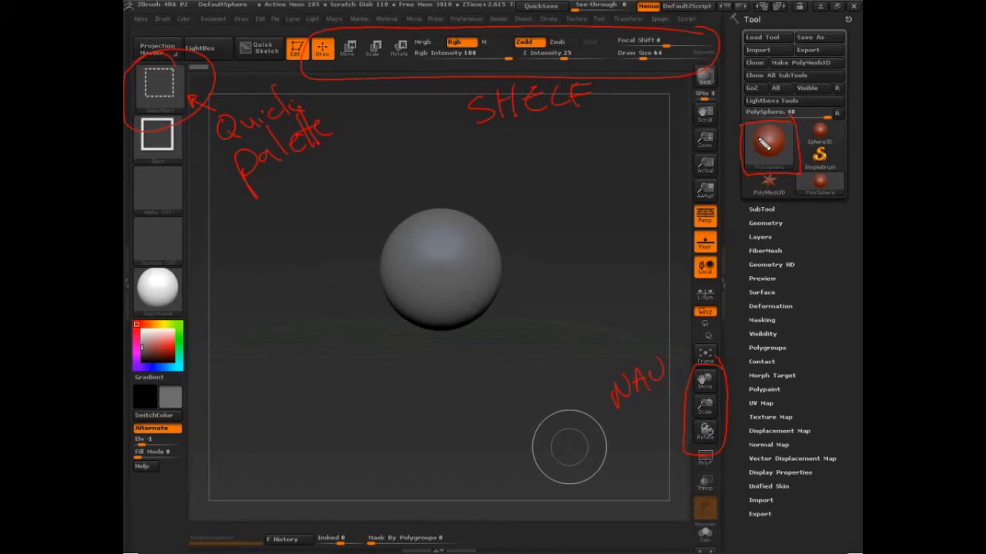
pyautogui.press('Escape')
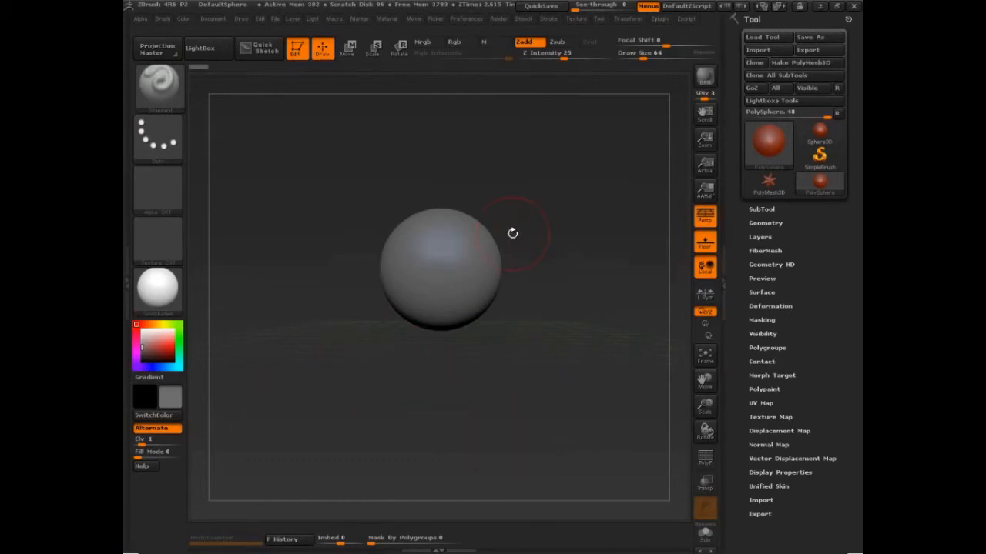
# Step: Circle the Move, Scale and Rotate view controls in red, and clear the annotation
pyautogui.hotkey('ctrl', 'shift')
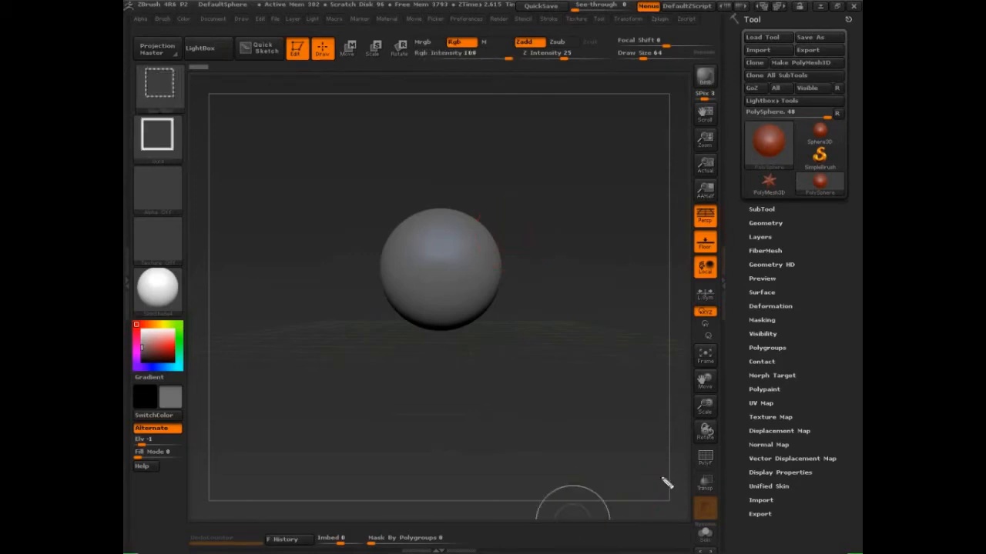
pyautogui.moveTo(697, 375)
pyautogui.mouseDown()
pyautogui.moveTo(719, 460)
pyautogui.moveTo(724, 361)
pyautogui.mouseUp()
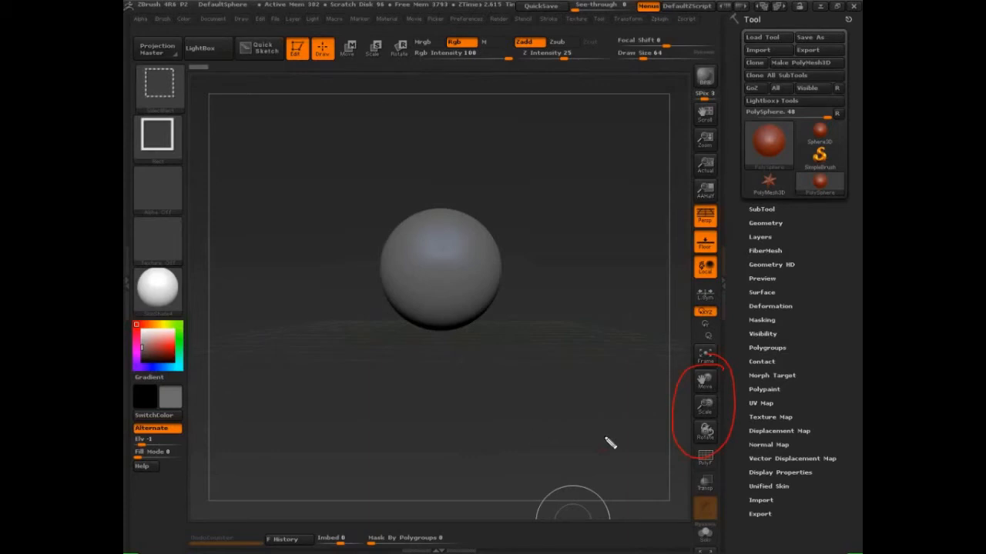
pyautogui.press('Escape')
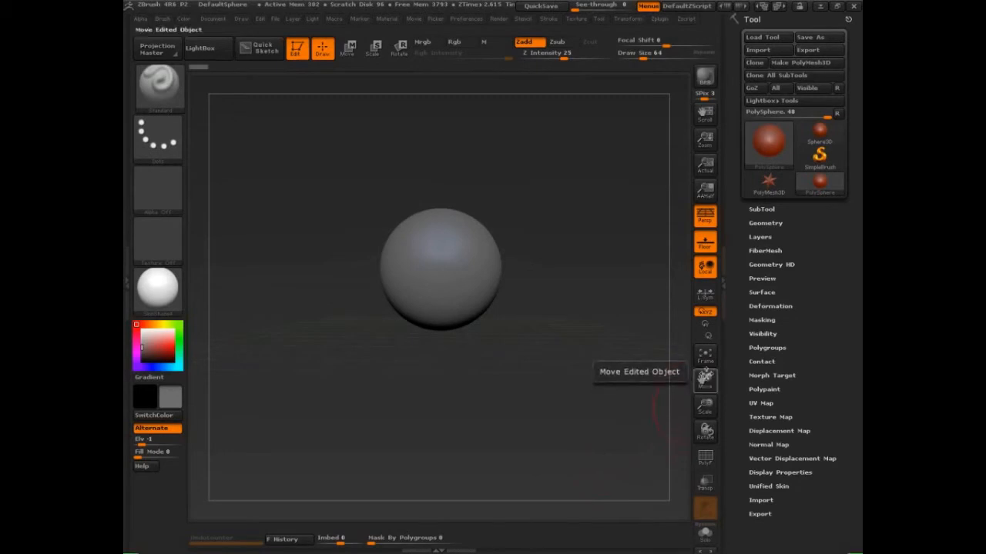
# Step: Show the extended help description for the Scale Edited Object control
pyautogui.press('ctrl')
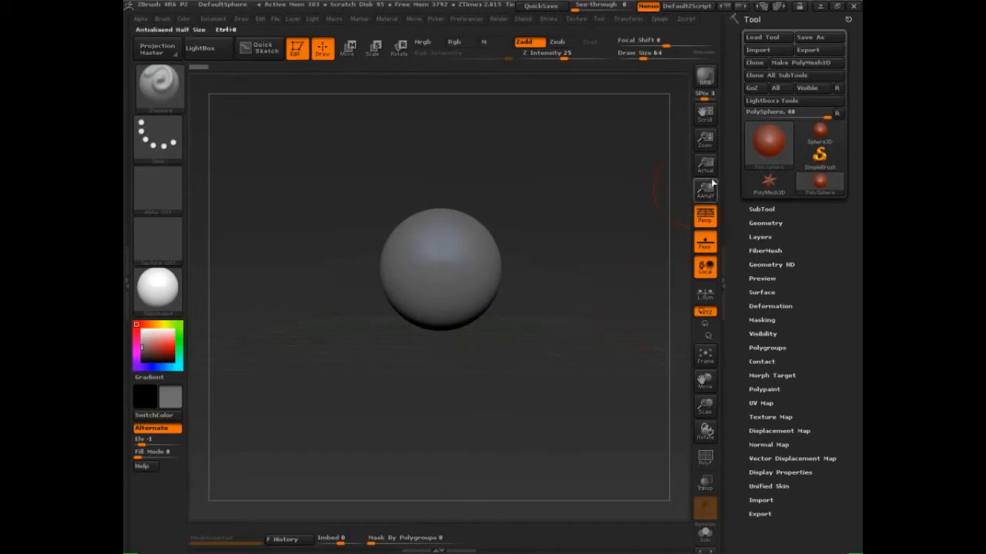
pyautogui.moveTo(705, 168)
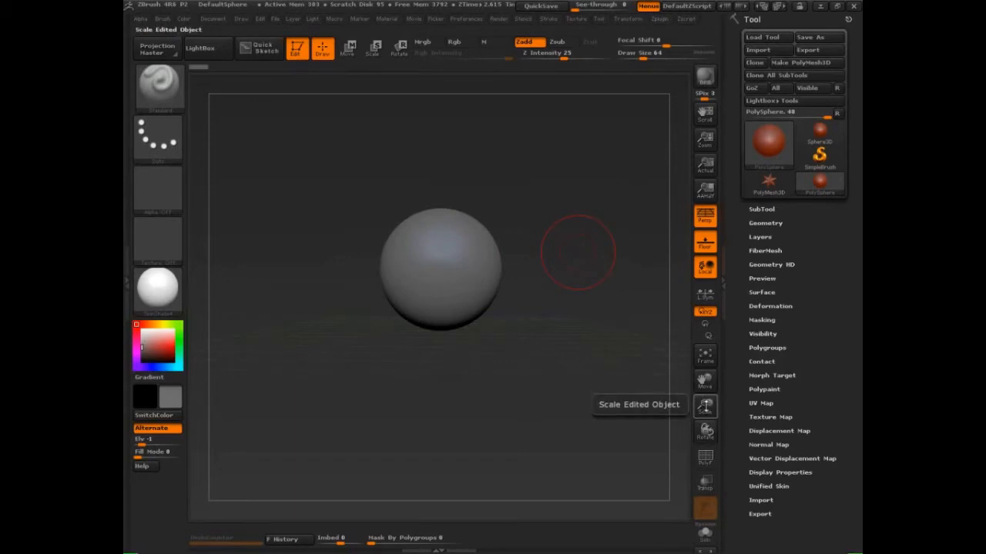
pyautogui.press('ctrl')
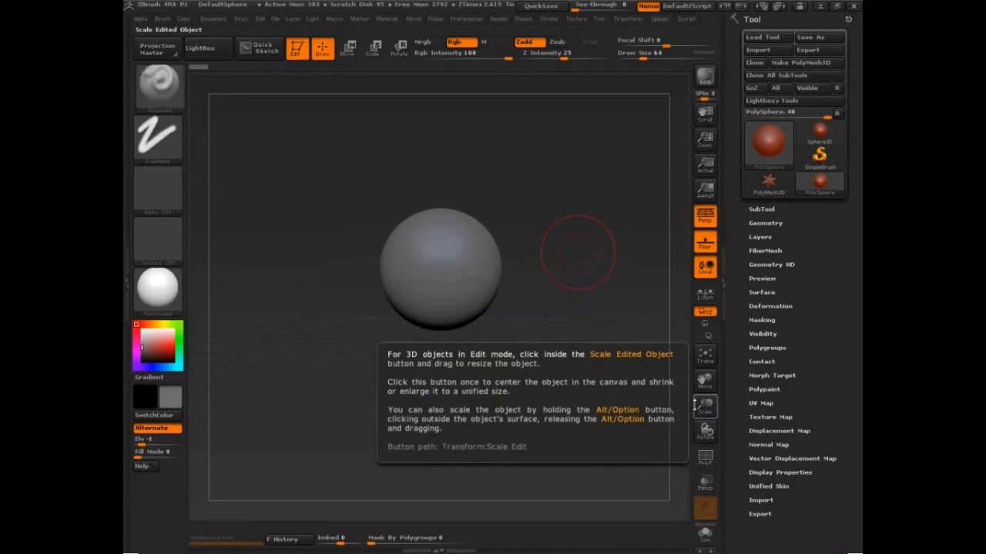
# Step: Practise moving and scaling the view of the sphere with the Move and Scale navigation controls
pyautogui.moveTo(702, 379)
pyautogui.mouseDown()
pyautogui.moveTo(688, 398)
pyautogui.moveTo(706, 399)
pyautogui.moveTo(702, 370)
pyautogui.moveTo(704, 477)
pyautogui.moveTo(703, 443)
pyautogui.moveTo(722, 452)
pyautogui.mouseUp()
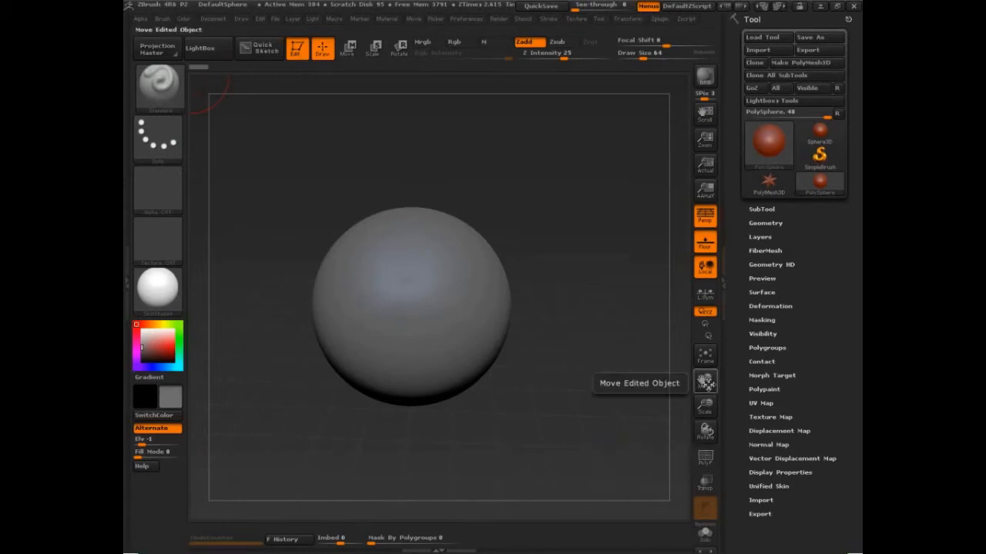
pyautogui.moveTo(705, 381); pyautogui.dragTo(736, 371)
pyautogui.moveTo(706, 406); pyautogui.dragTo(711, 422)
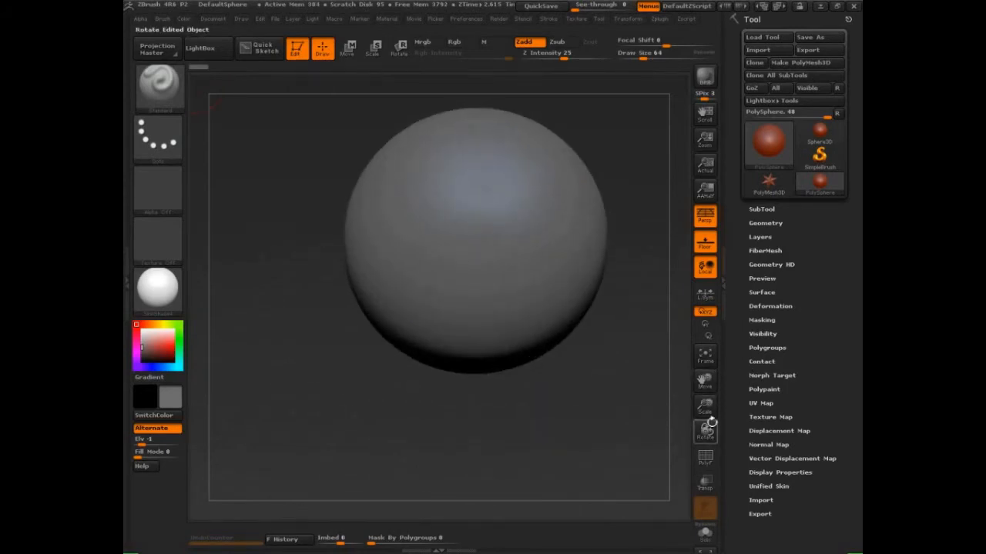
pyautogui.moveTo(703, 381); pyautogui.dragTo(682, 399)
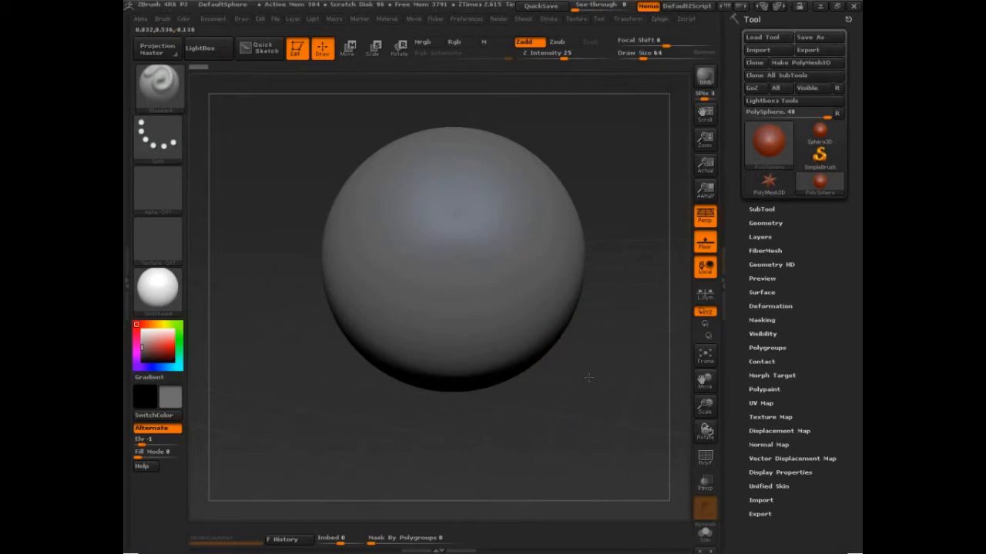
pyautogui.moveTo(695, 374); pyautogui.dragTo(702, 389)
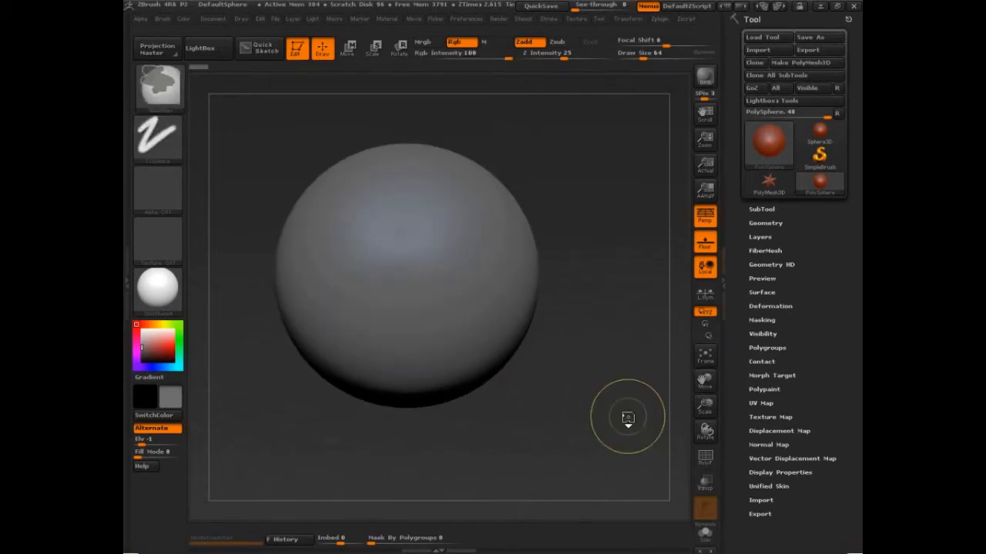
# Step: Circle the Zadd and Zsub modes and the current brush thumbnail in red, and clear the annotations
pyautogui.hotkey('ctrl', 'shift', 'd')
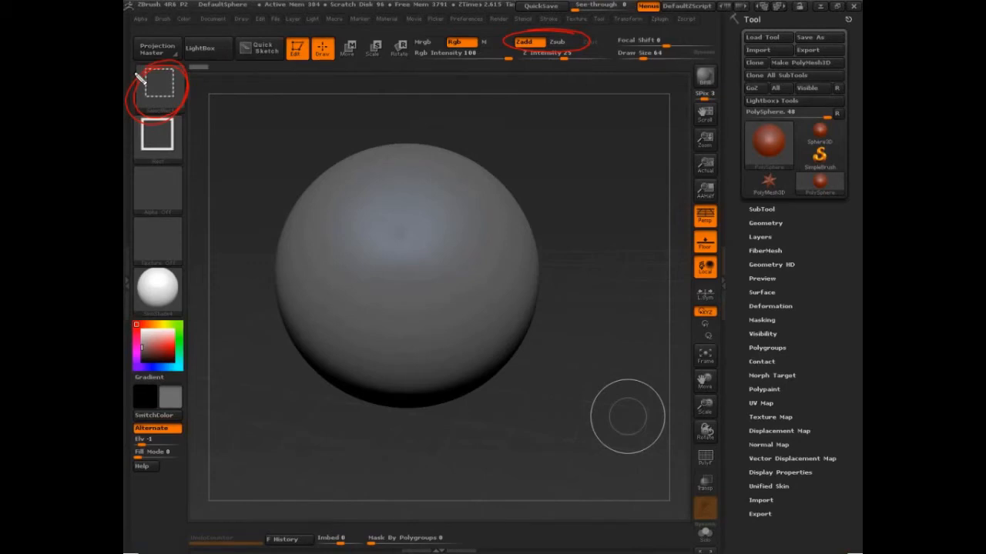
pyautogui.hotkey('ctrl', 'shift')
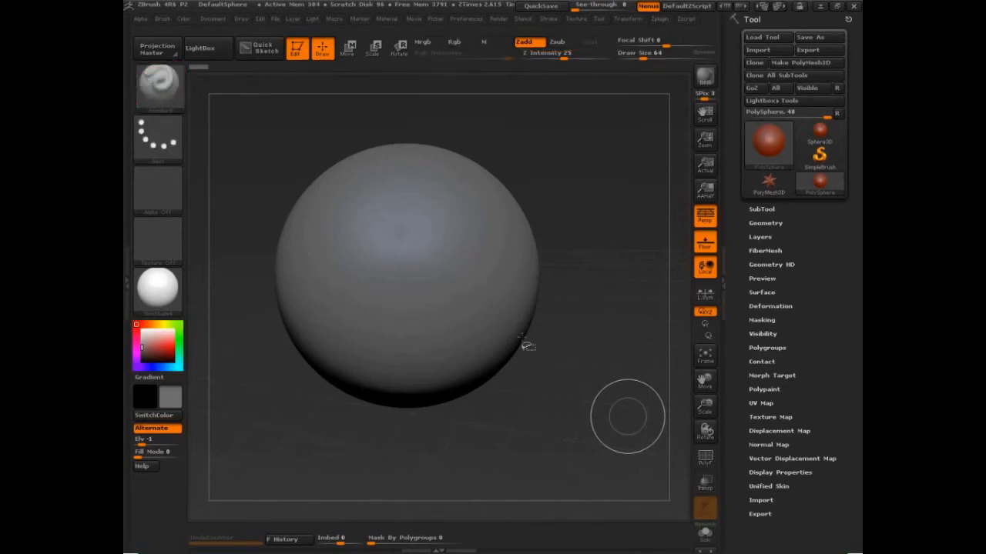
# Step: Sculpt raised strokes on the upper front and side of the sphere with the Standard brush in Zadd mode
pyautogui.moveTo(398, 211)
pyautogui.mouseDown()
pyautogui.moveTo(449, 166)
pyautogui.moveTo(397, 254)
pyautogui.moveTo(439, 188)
pyautogui.moveTo(423, 196)
pyautogui.mouseUp()
pyautogui.hotkey('ctrl', 'shift')
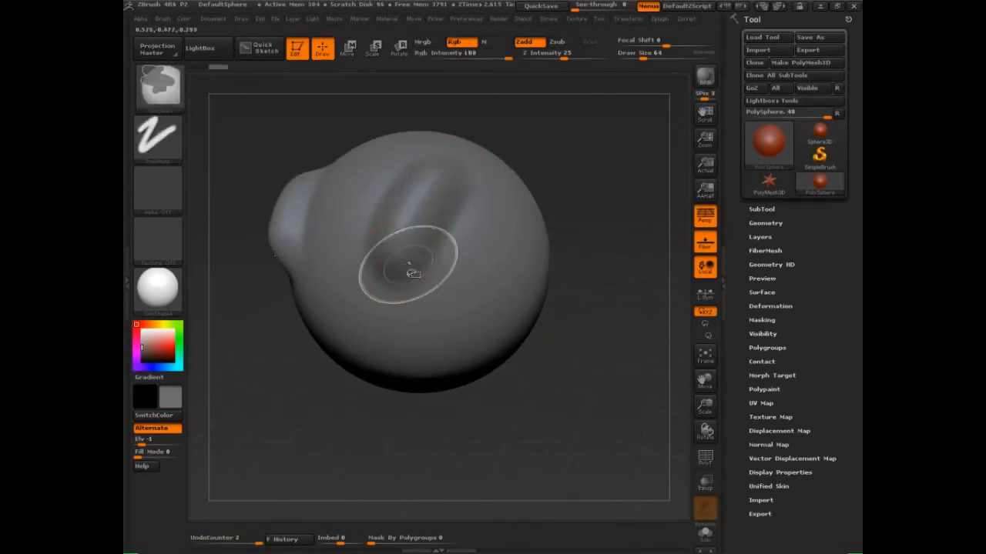
pyautogui.moveTo(289, 212)
pyautogui.mouseDown()
pyautogui.moveTo(229, 190)
pyautogui.moveTo(244, 185)
pyautogui.mouseUp()
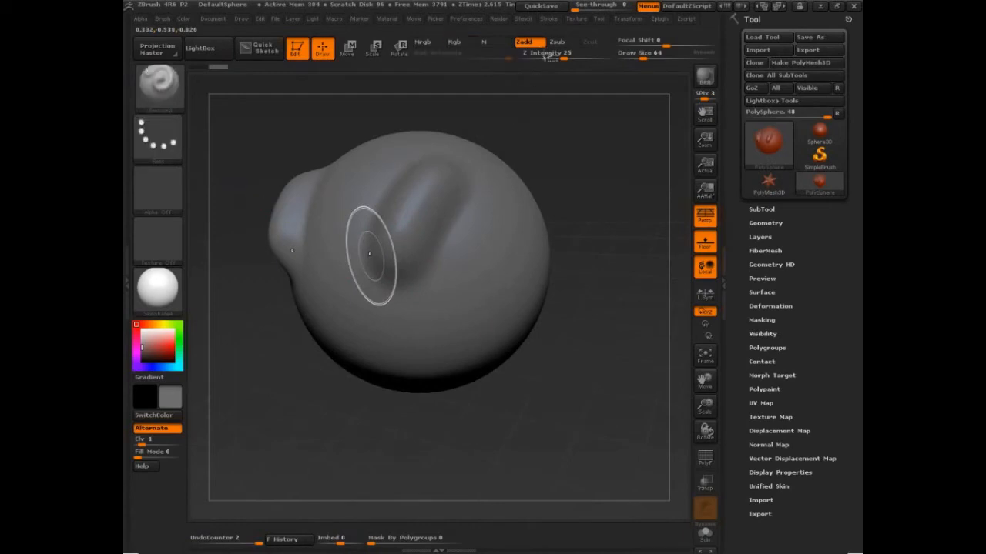
# Step: Carve a groove beside the raised stroke in Zsub mode, and add a raised ridge next to it with the brush direction inverted
pyautogui.press('alt')
pyautogui.moveTo(473, 196)
pyautogui.keyDown('alt'); pyautogui.mouseDown()
pyautogui.moveTo(442, 277)
pyautogui.moveTo(443, 189)
pyautogui.moveTo(420, 254)
pyautogui.moveTo(426, 281)
pyautogui.mouseUp(); pyautogui.keyUp('alt')
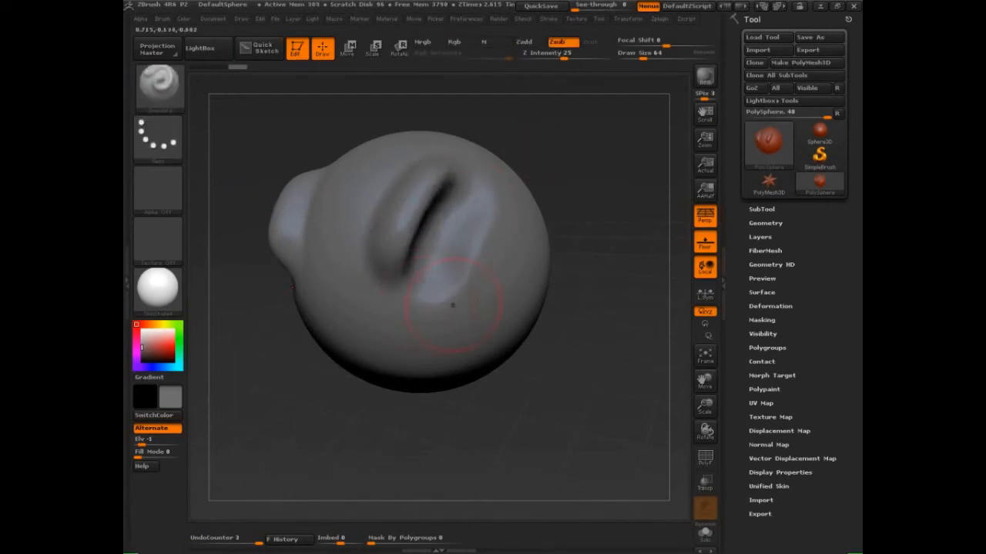
pyautogui.moveTo(608, 315); pyautogui.dragTo(592, 252)
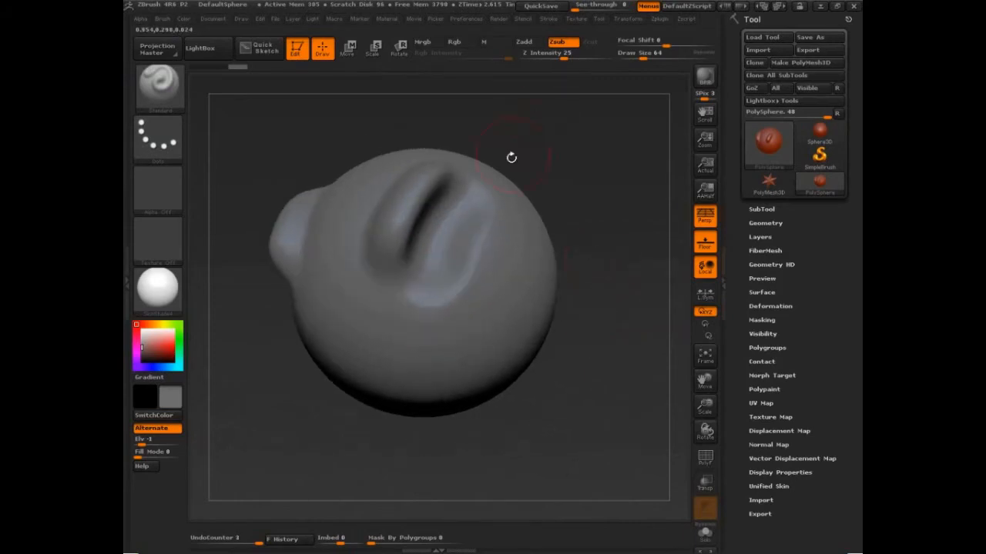
pyautogui.moveTo(496, 219)
pyautogui.keyDown('alt'); pyautogui.mouseDown()
pyautogui.moveTo(467, 287)
pyautogui.moveTo(485, 270)
pyautogui.moveTo(468, 294)
pyautogui.moveTo(475, 266)
pyautogui.moveTo(464, 297)
pyautogui.moveTo(479, 245)
pyautogui.moveTo(465, 265)
pyautogui.mouseUp(); pyautogui.keyUp('alt')
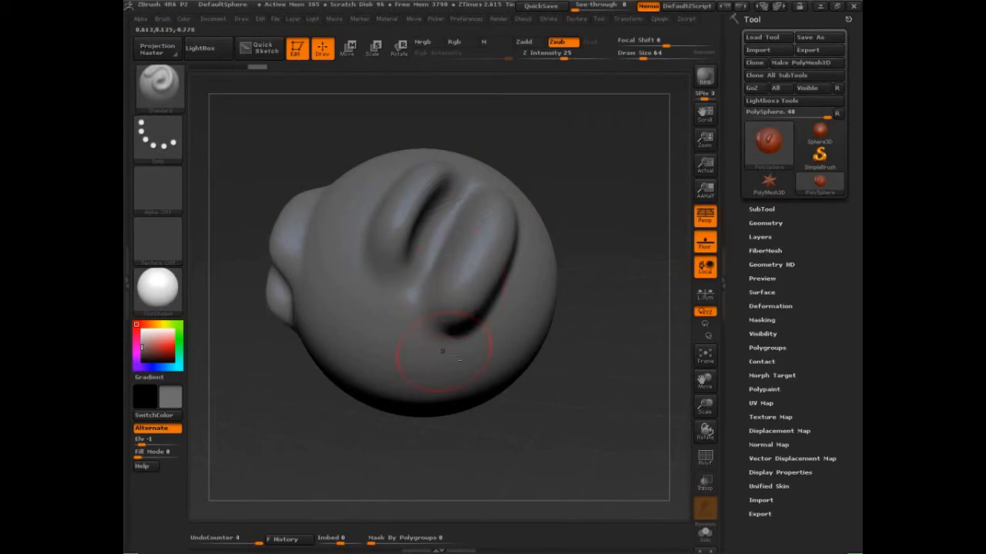
# Step: Switch the Standard brush back to Zadd and sculpt more ridges across the front of the sphere
pyautogui.click(530, 43)
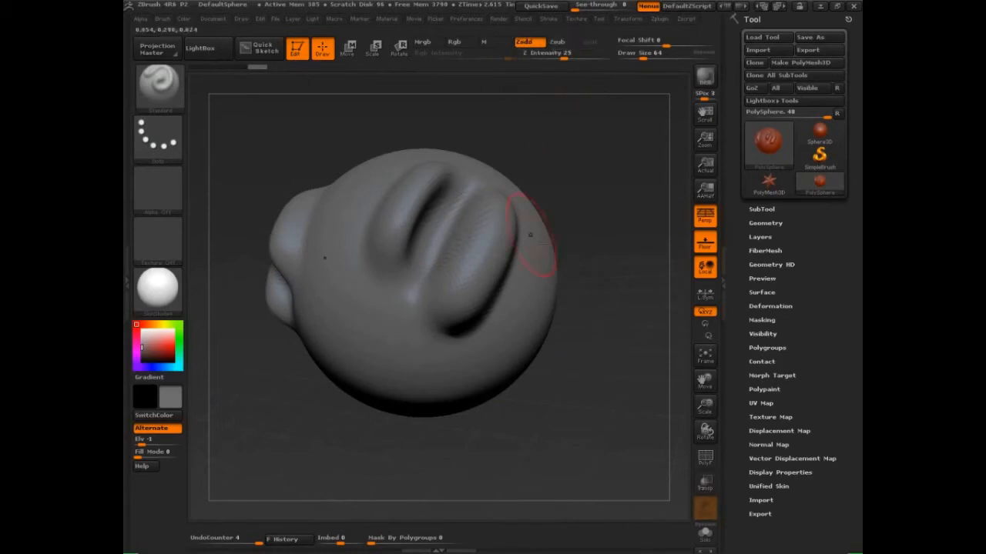
pyautogui.moveTo(601, 248); pyautogui.dragTo(615, 258)
pyautogui.moveTo(331, 207)
pyautogui.mouseDown()
pyautogui.moveTo(308, 317)
pyautogui.moveTo(358, 316)
pyautogui.moveTo(312, 316)
pyautogui.moveTo(343, 242)
pyautogui.mouseUp()
pyautogui.moveTo(577, 284); pyautogui.dragTo(612, 293)
pyautogui.moveTo(395, 485); pyautogui.dragTo(403, 482)
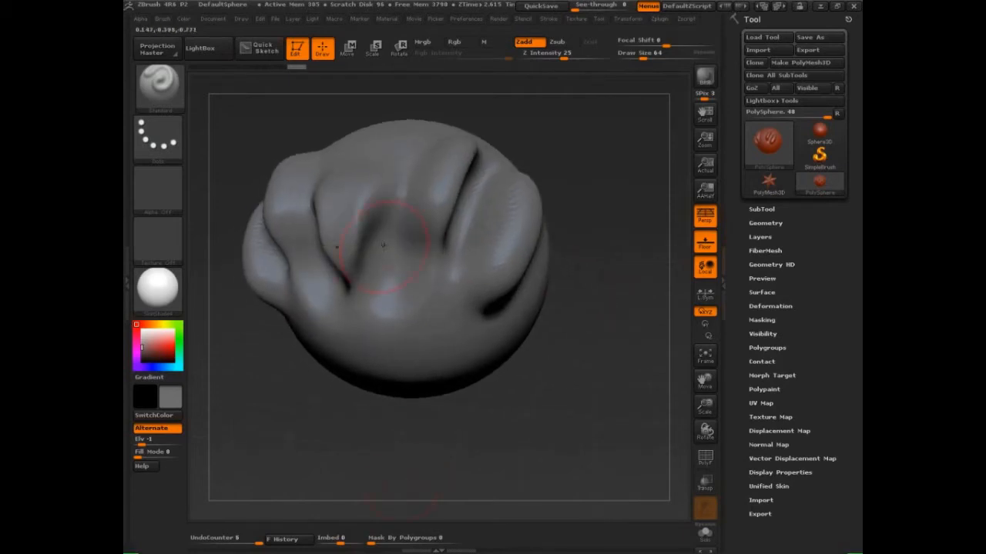
# Step: Soften the ridges on the front of the sphere with the Smooth brush
pyautogui.moveTo(367, 252)
pyautogui.keyDown('shift'); pyautogui.mouseDown()
pyautogui.moveTo(350, 231)
pyautogui.moveTo(356, 212)
pyautogui.moveTo(353, 224)
pyautogui.mouseUp(); pyautogui.keyUp('shift')
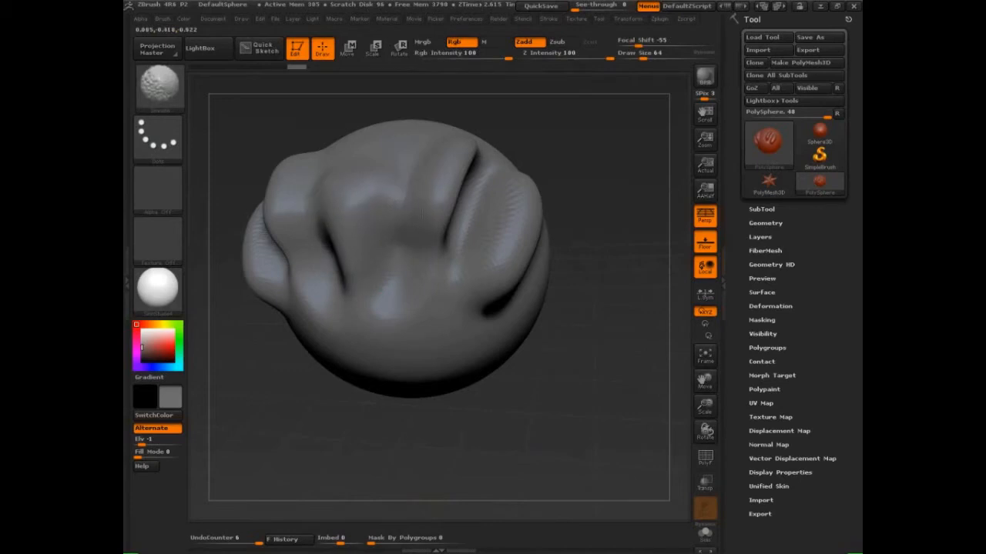
pyautogui.moveTo(422, 214)
pyautogui.keyDown('shift'); pyautogui.mouseDown()
pyautogui.moveTo(443, 212)
pyautogui.moveTo(449, 174)
pyautogui.moveTo(495, 232)
pyautogui.moveTo(498, 266)
pyautogui.moveTo(460, 204)
pyautogui.moveTo(466, 173)
pyautogui.mouseUp(); pyautogui.keyUp('shift')
pyautogui.moveTo(594, 240)
pyautogui.mouseDown()
pyautogui.moveTo(608, 273)
pyautogui.moveTo(524, 218)
pyautogui.moveTo(528, 250)
pyautogui.moveTo(343, 302)
pyautogui.moveTo(294, 208)
pyautogui.moveTo(296, 184)
pyautogui.moveTo(290, 203)
pyautogui.mouseUp()
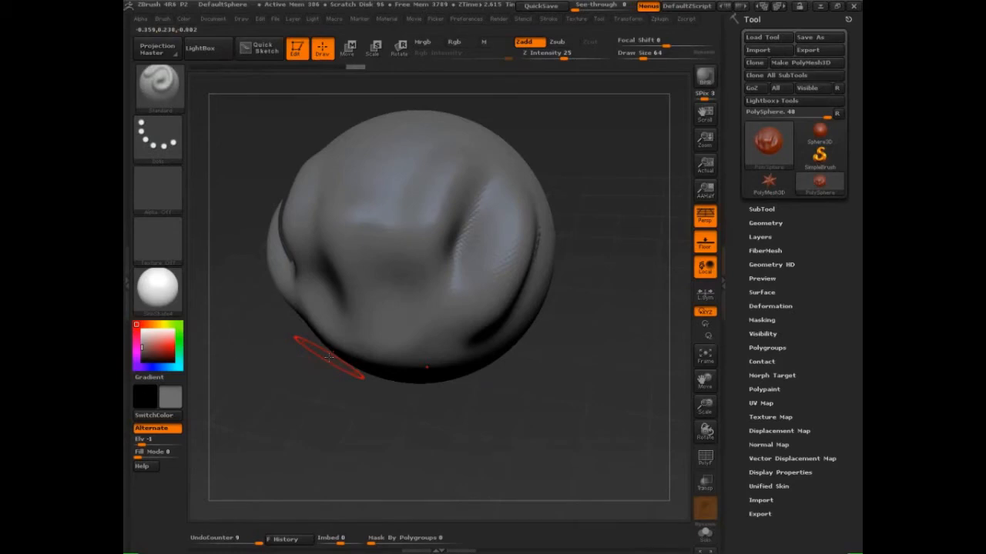
# Step: Smooth the entire sphere using a draw size of 203, and undo the last smoothing strokes
pyautogui.press('s')
pyautogui.moveTo(458, 244)
pyautogui.mouseDown()
pyautogui.moveTo(477, 244)
pyautogui.moveTo(286, 231)
pyautogui.moveTo(449, 277)
pyautogui.moveTo(437, 302)
pyautogui.mouseUp()
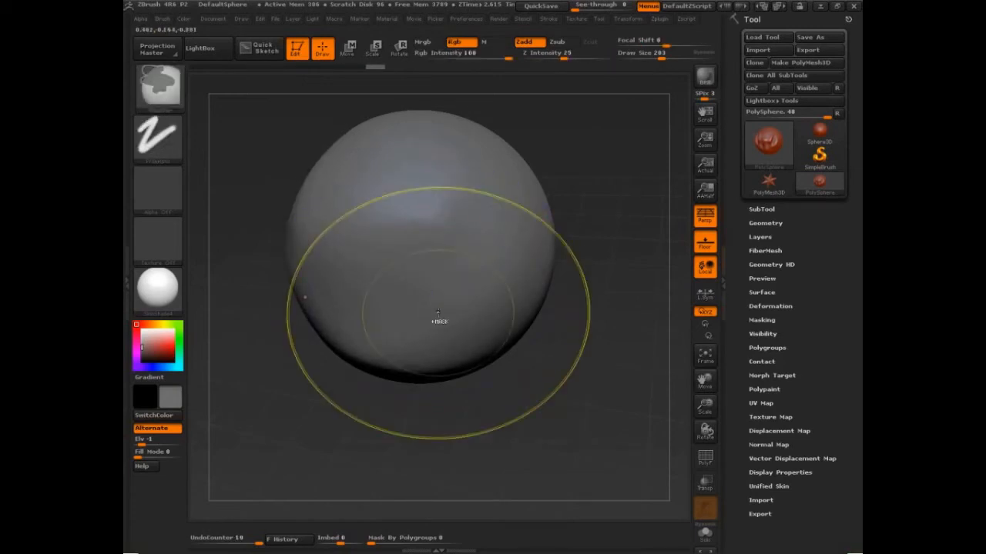
pyautogui.hotkey('ctrl', 'z')
pyautogui.hotkey('ctrl', 'z')
pyautogui.hotkey('ctrl', 'z')
# Step: Set the draw size to 126 and try adjusting the Weighted Smooth Mode in the Smooth Brush Modifiers
pyautogui.press('s')
pyautogui.moveTo(606, 357); pyautogui.dragTo(593, 357)
pyautogui.click(162, 19)
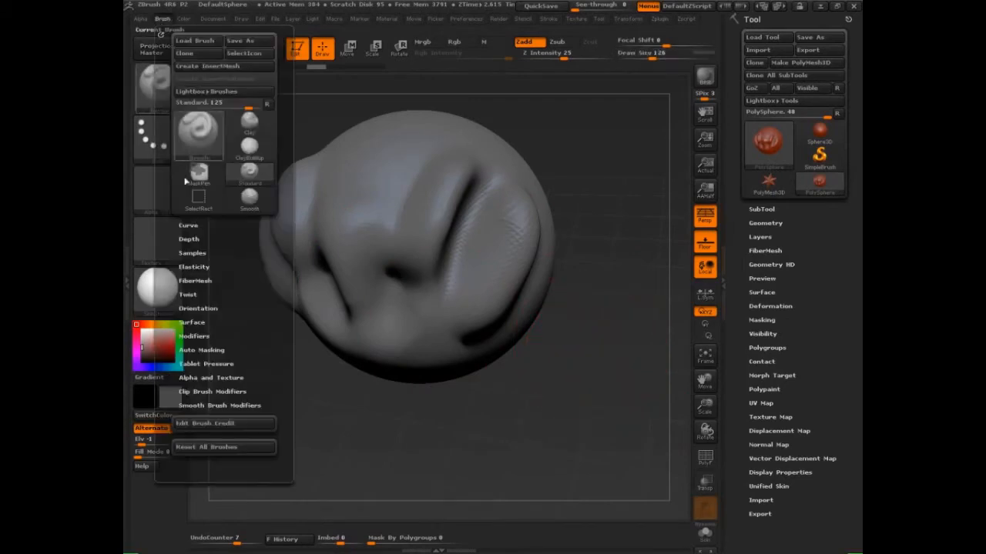
pyautogui.click(223, 406)
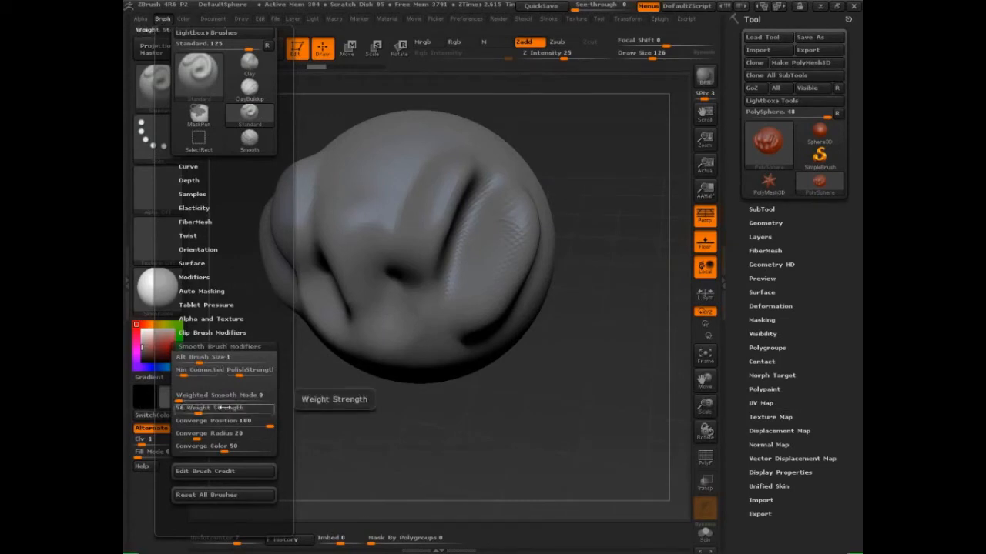
pyautogui.press('ctrl')
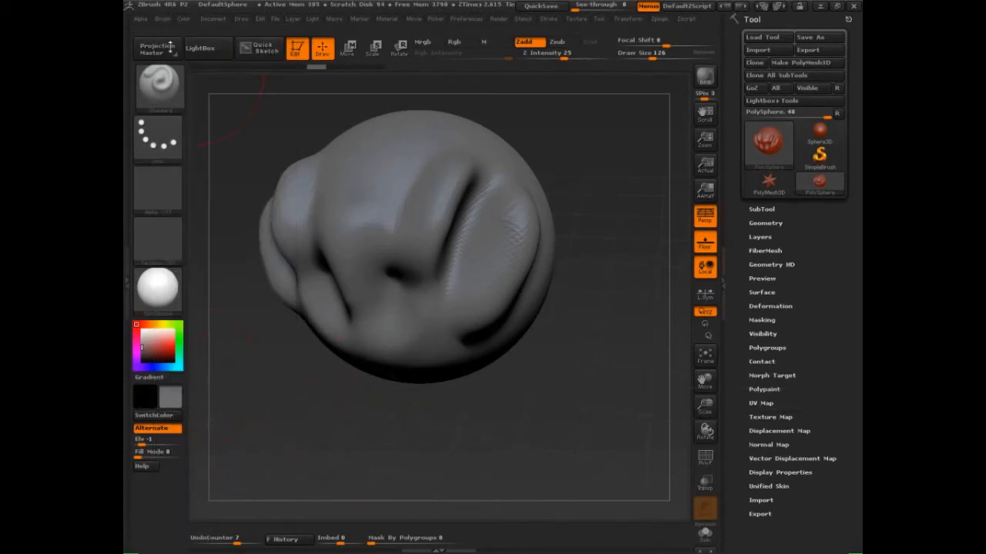
pyautogui.click(163, 19)
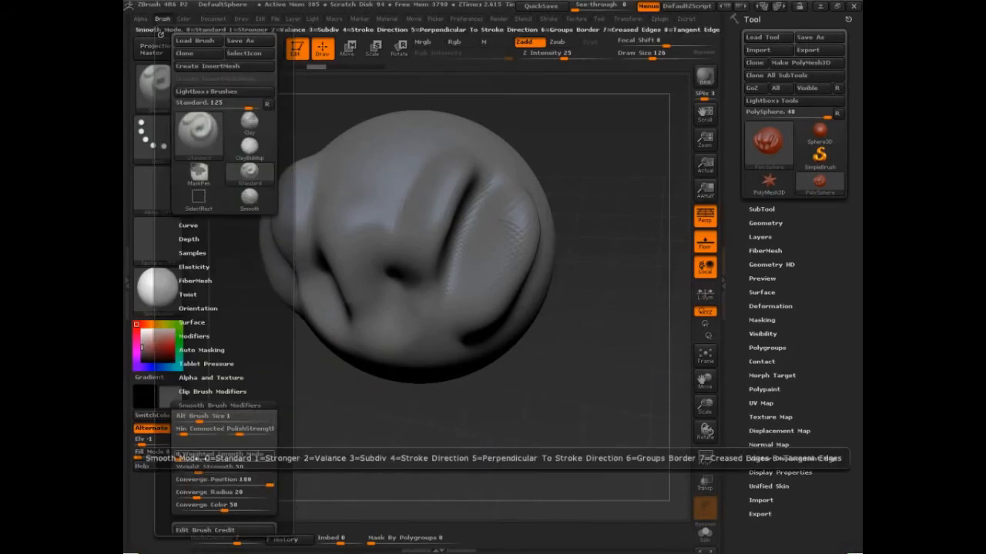
pyautogui.moveTo(183, 460); pyautogui.dragTo(191, 460)
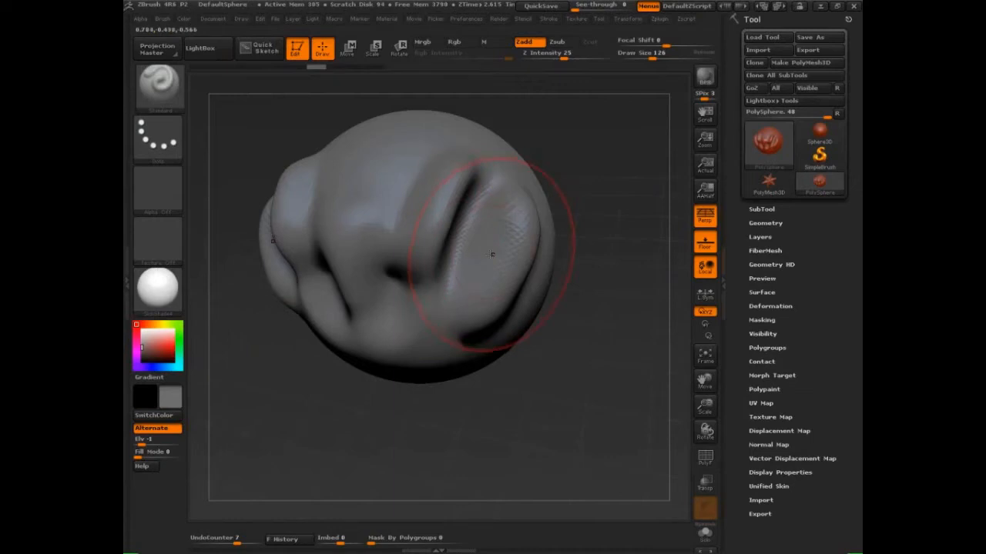
# Step: Set the draw size to 89 and smooth the restored ridges across the front and side of the sphere
pyautogui.press('s')
pyautogui.moveTo(493, 255)
pyautogui.mouseDown()
pyautogui.moveTo(435, 277)
pyautogui.moveTo(471, 193)
pyautogui.moveTo(515, 237)
pyautogui.moveTo(524, 223)
pyautogui.moveTo(521, 251)
pyautogui.moveTo(455, 321)
pyautogui.moveTo(404, 285)
pyautogui.moveTo(389, 295)
pyautogui.mouseUp()
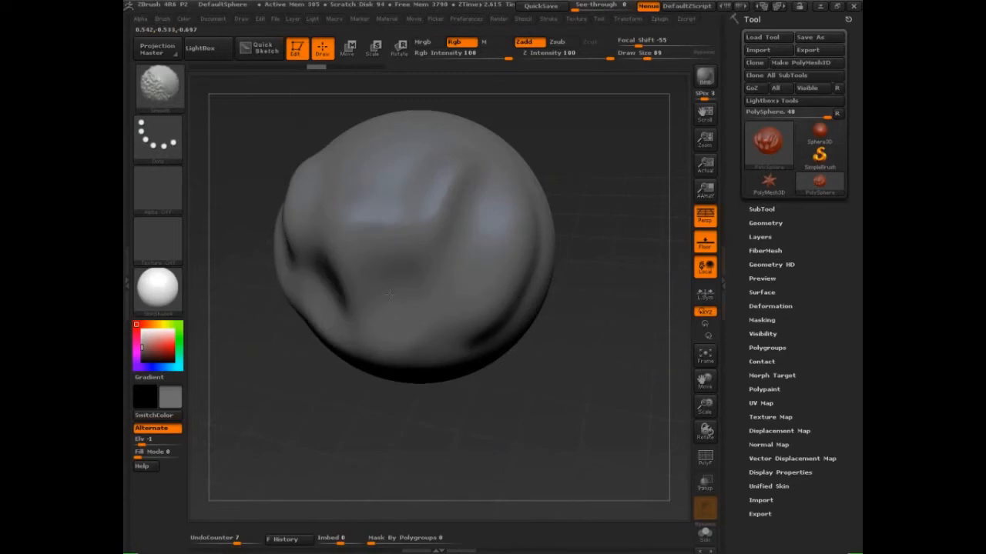
pyautogui.moveTo(390, 295)
pyautogui.keyDown('shift'); pyautogui.mouseDown()
pyautogui.moveTo(330, 273)
pyautogui.moveTo(297, 200)
pyautogui.mouseUp(); pyautogui.keyUp('shift')
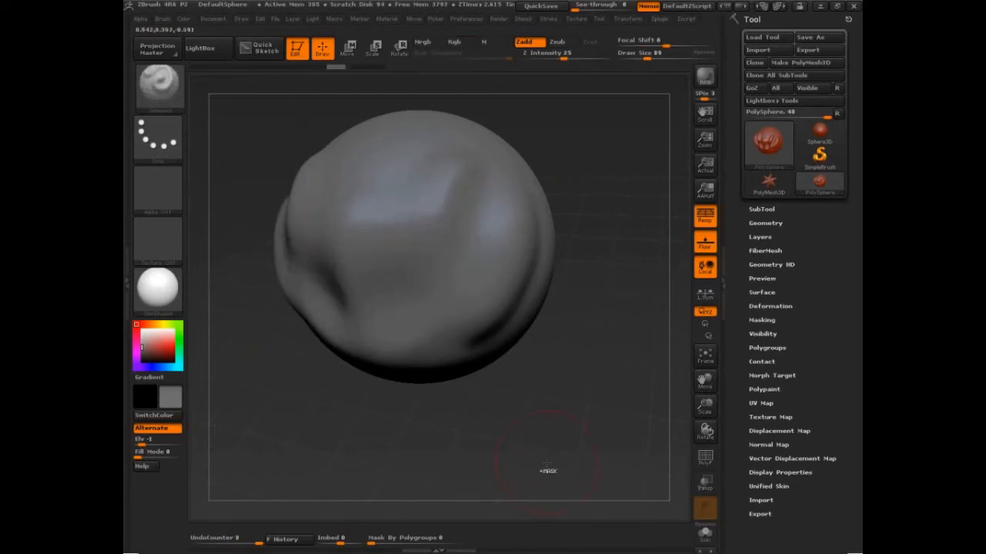
# Step: Undo the last two smoothing strokes and bring the ridged front of the sphere close up
pyautogui.hotkey('ctrl', 'z')
pyautogui.hotkey('ctrl', 'z')
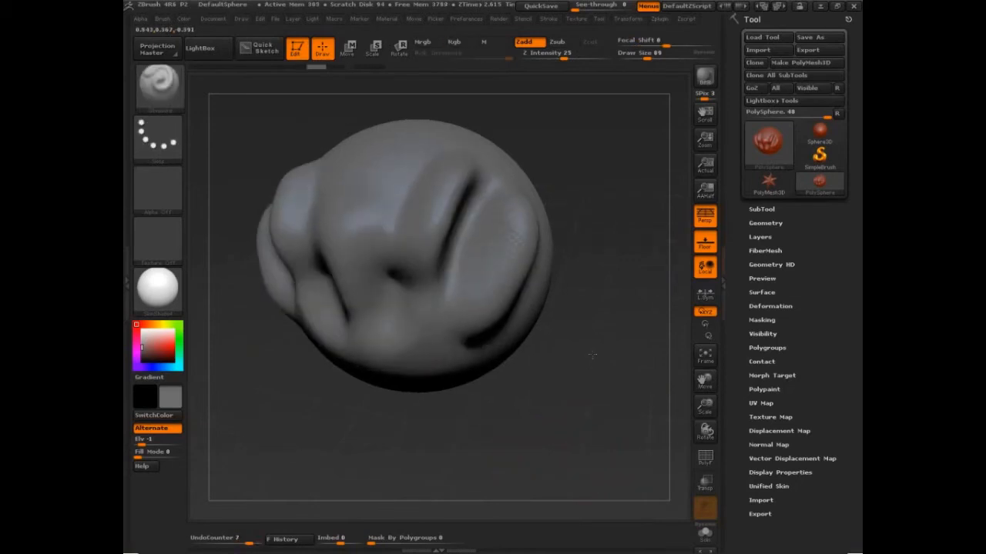
pyautogui.moveTo(615, 364)
pyautogui.mouseDown()
pyautogui.moveTo(629, 367)
pyautogui.moveTo(624, 236)
pyautogui.moveTo(628, 287)
pyautogui.mouseUp()
pyautogui.press('shift')
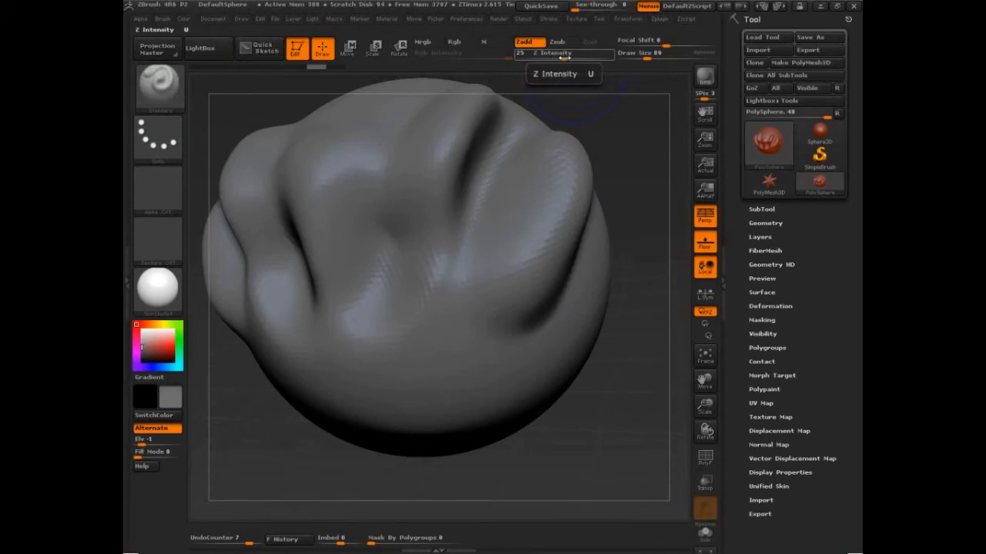
# Step: Set the Smooth brush's Z Intensity to 12 and smooth the front ridges, enlarging the draw size to 297
pyautogui.press('shift')
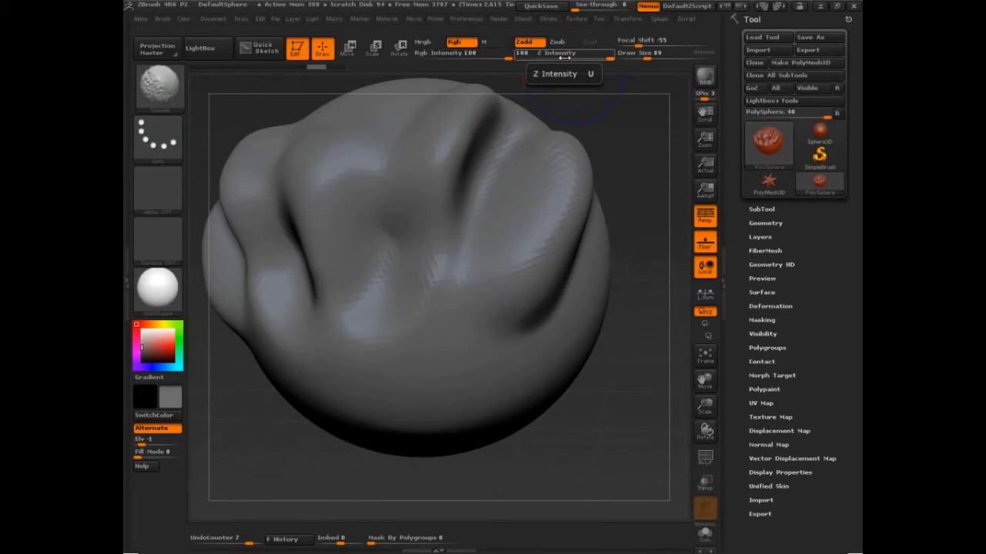
pyautogui.press('shift')
pyautogui.keyDown('shift'); pyautogui.moveTo(594, 57); pyautogui.dragTo(534, 67); pyautogui.keyUp('shift')
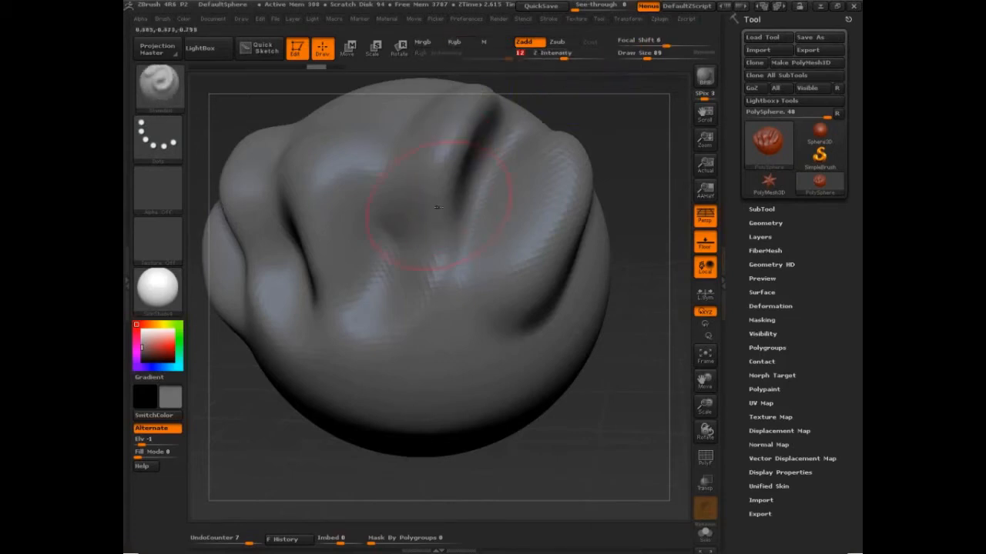
pyautogui.moveTo(443, 211)
pyautogui.keyDown('shift'); pyautogui.mouseDown()
pyautogui.moveTo(435, 185)
pyautogui.moveTo(449, 152)
pyautogui.mouseUp(); pyautogui.keyUp('shift')
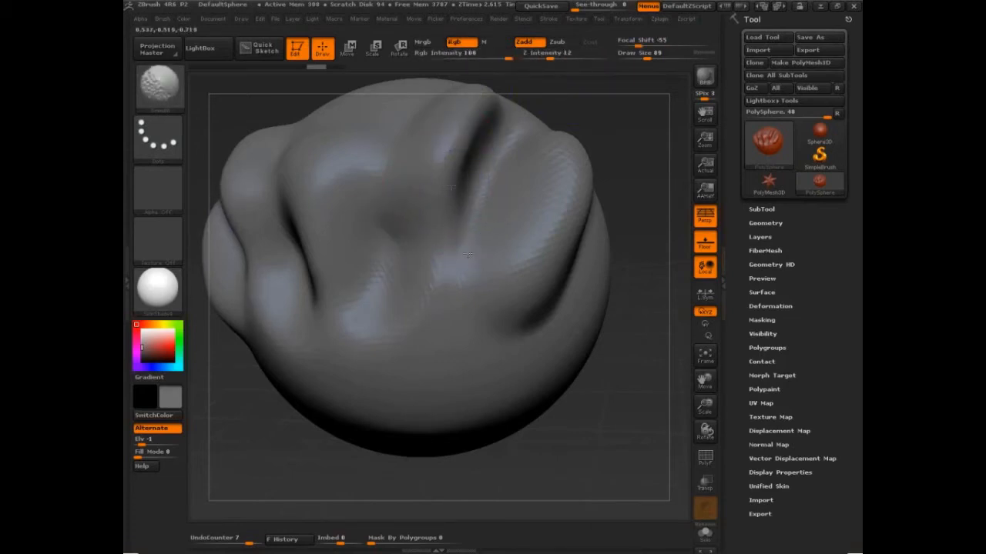
pyautogui.moveTo(446, 275)
pyautogui.keyDown('shift'); pyautogui.mouseDown()
pyautogui.moveTo(473, 256)
pyautogui.moveTo(465, 249)
pyautogui.mouseUp(); pyautogui.keyUp('shift')
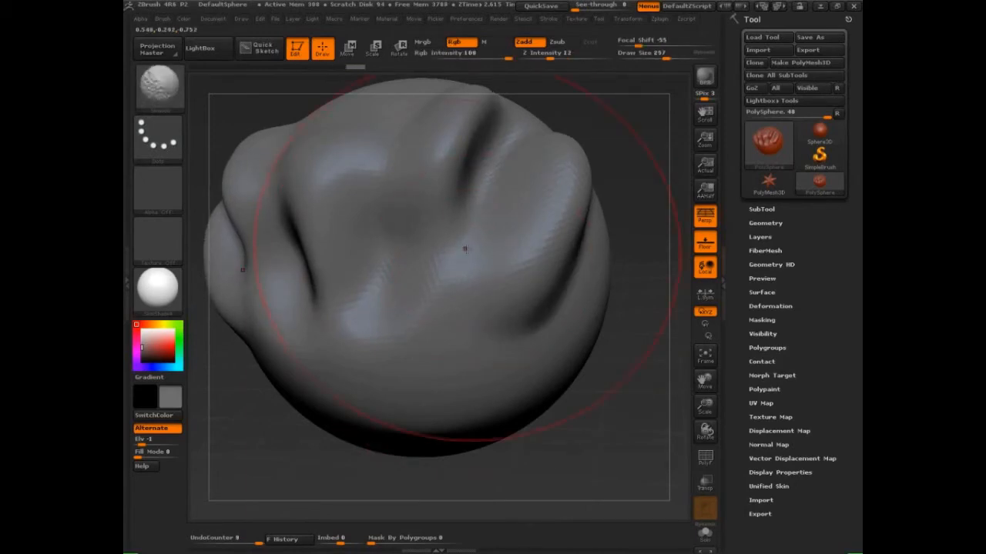
# Step: Set the Z Intensity to 100 and the draw size to 101
pyautogui.press('s')
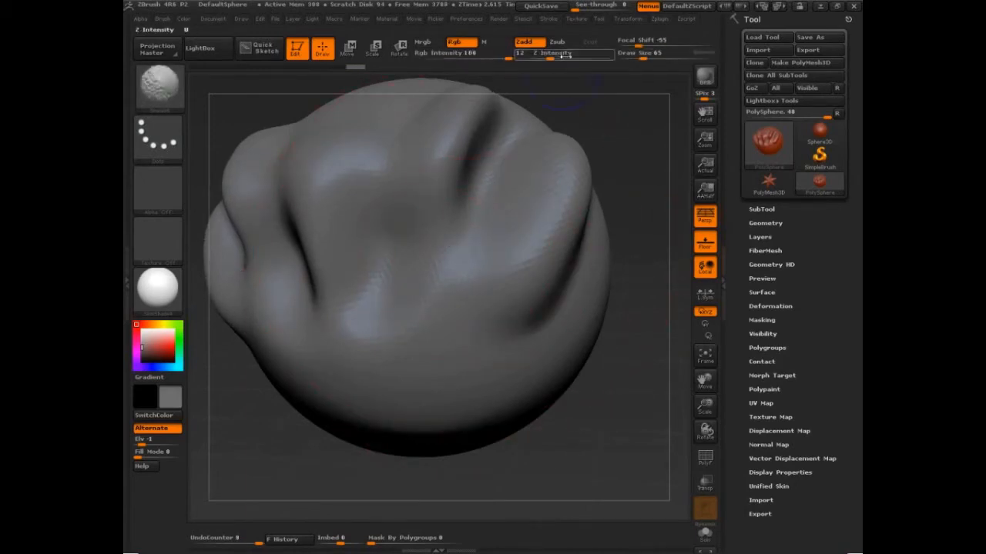
pyautogui.keyDown('shift'); pyautogui.click(583, 55); pyautogui.keyUp('shift')
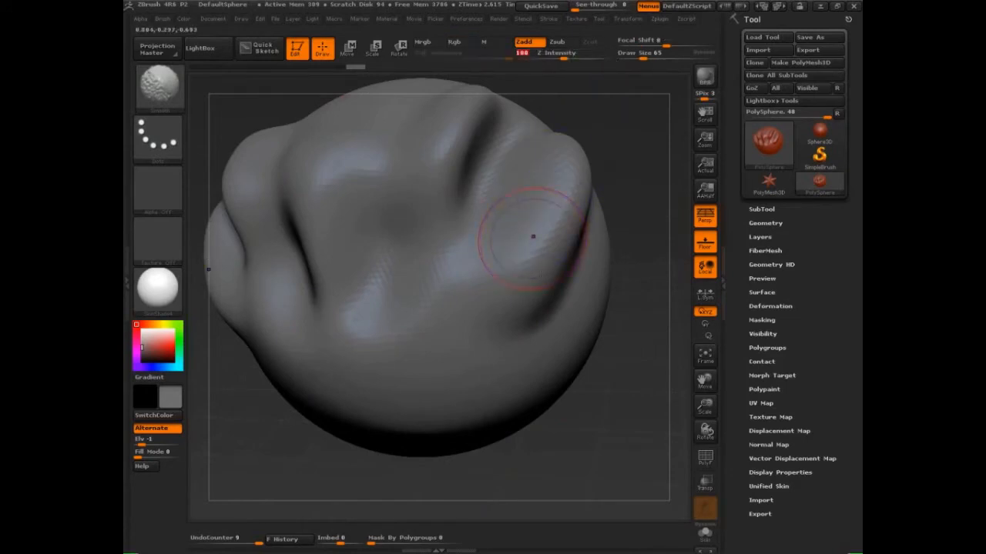
pyautogui.press('s')
pyautogui.moveTo(534, 324); pyautogui.dragTo(541, 324)
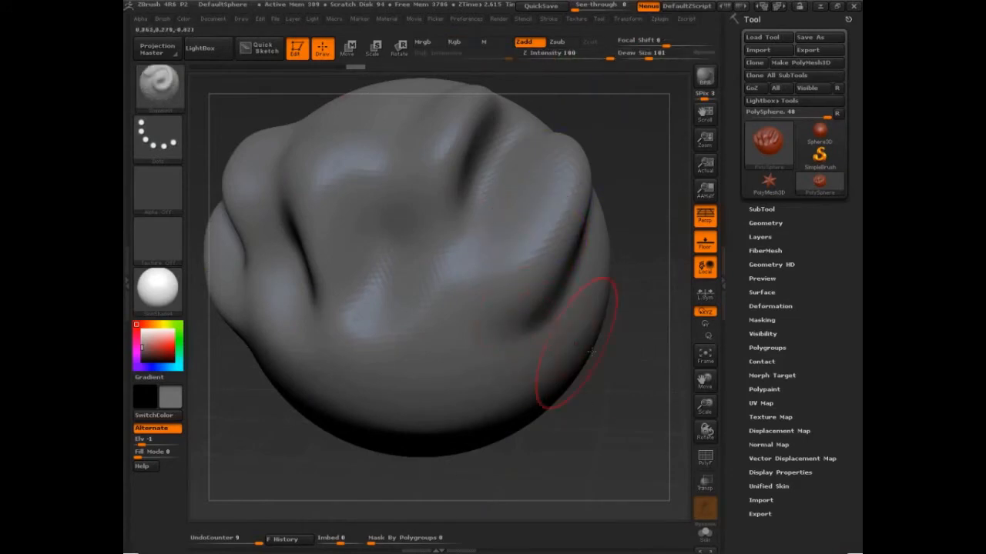
pyautogui.keyDown('alt'); pyautogui.moveTo(596, 365); pyautogui.dragTo(567, 346); pyautogui.keyUp('alt')
# Step: Undo all remaining sculpting strokes to restore the plain sphere
pyautogui.hotkey('ctrl', 'z')
pyautogui.hotkey('ctrl', 'z')
pyautogui.hotkey('ctrl', 'z')
pyautogui.hotkey('ctrl', 'z')
pyautogui.hotkey('ctrl', 'z')
pyautogui.hotkey('ctrl', 'z')
pyautogui.hotkey('ctrl', 'z')
pyautogui.hotkey('ctrl', 'z')
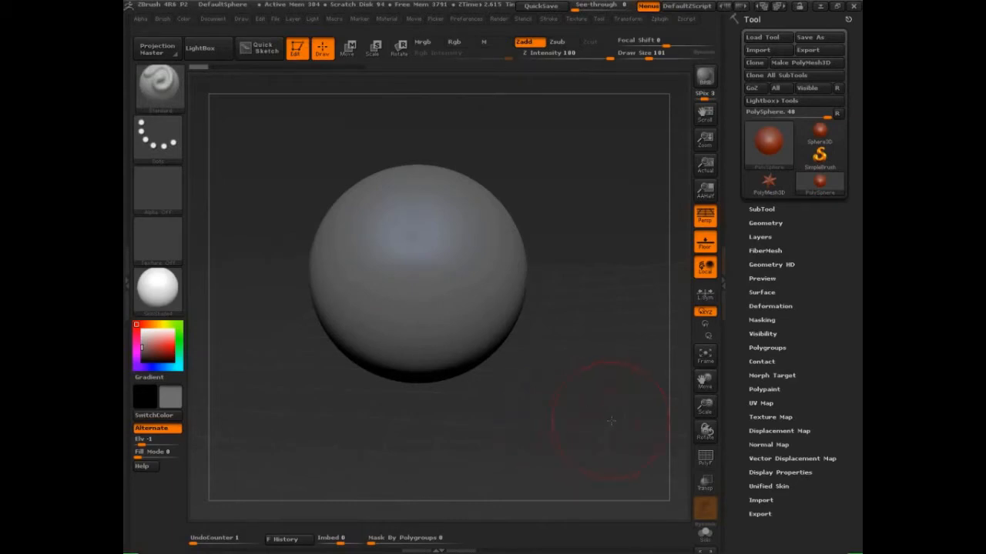
# Step: Write the screen annotation "Move" beside the sphere and clear it
pyautogui.moveTo(613, 420)
pyautogui.keyDown('alt'); pyautogui.mouseDown()
pyautogui.moveTo(511, 421)
pyautogui.moveTo(499, 409)
pyautogui.moveTo(508, 424)
pyautogui.moveTo(500, 463)
pyautogui.mouseUp(); pyautogui.keyUp('alt')
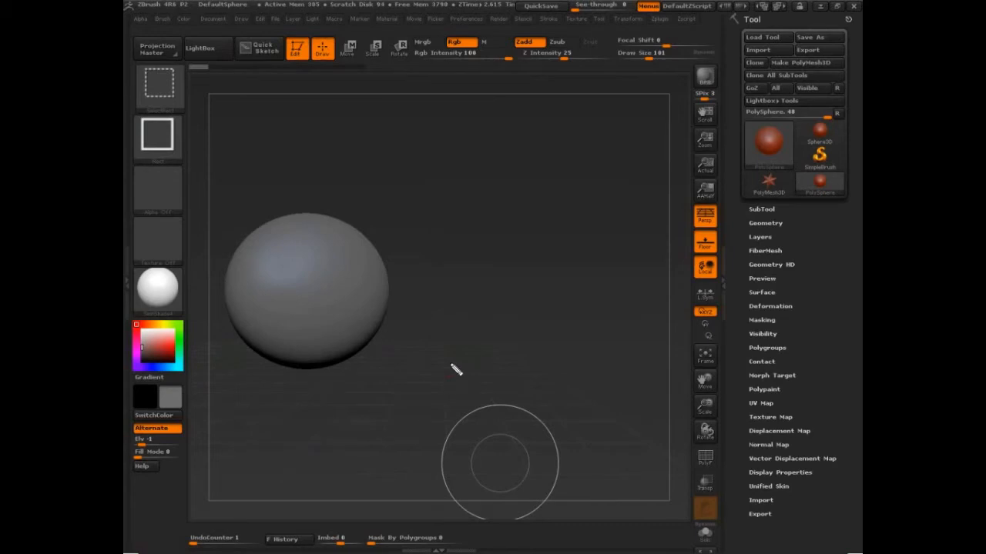
pyautogui.moveTo(455, 154)
pyautogui.mouseDown()
pyautogui.moveTo(467, 137)
pyautogui.moveTo(543, 129)
pyautogui.moveTo(548, 146)
pyautogui.mouseUp()
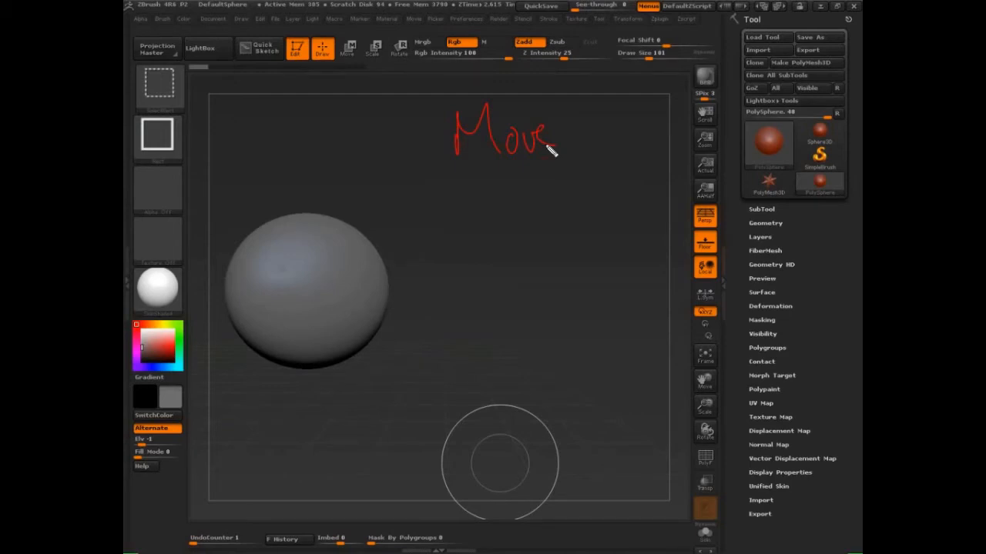
pyautogui.press('Escape')
# Step: Select the ClayBuildup brush for sculpting
pyautogui.click(165, 101)
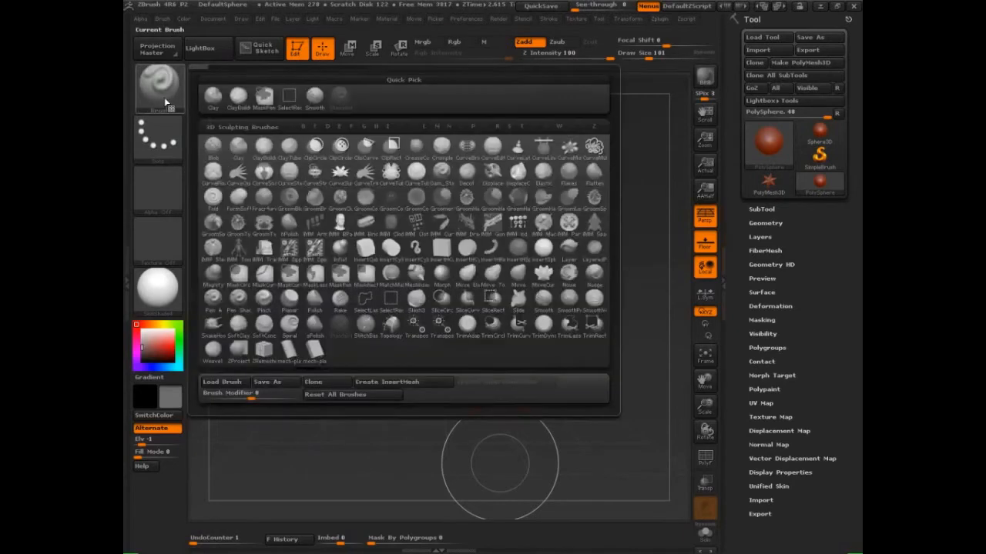
pyautogui.click(167, 91)
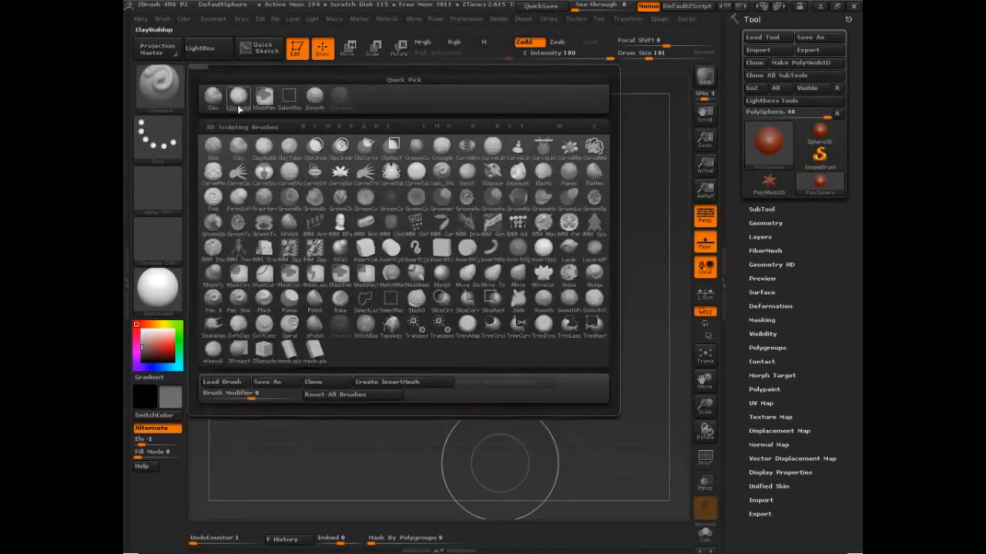
pyautogui.click(260, 154)
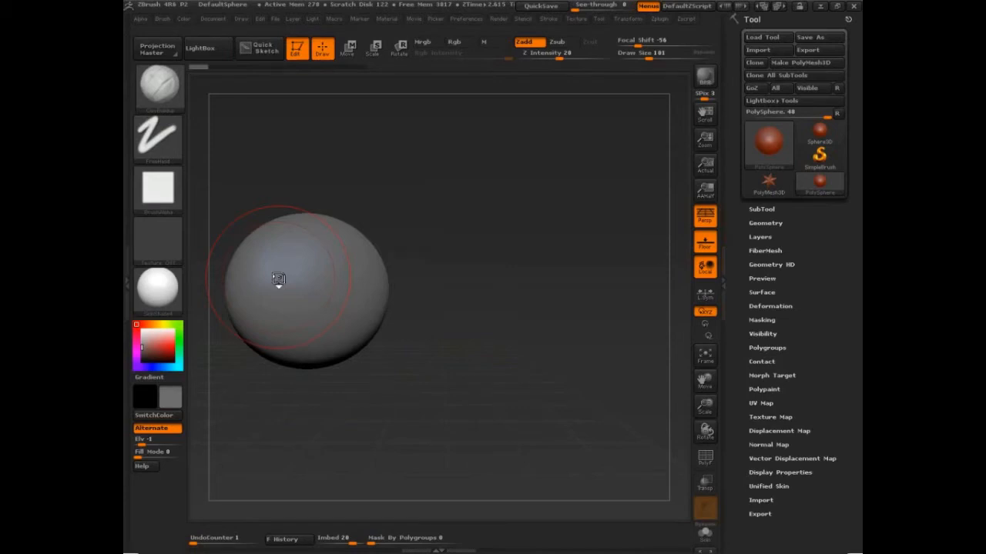
# Step: Annotate the sphere with a head outline, eyes, nose, mouth and a side plane of the face
pyautogui.hotkey('ctrl', 'shift')
pyautogui.moveTo(475, 409)
pyautogui.keyDown('alt'); pyautogui.mouseDown()
pyautogui.moveTo(521, 381)
pyautogui.moveTo(512, 392)
pyautogui.mouseUp(); pyautogui.keyUp('alt')
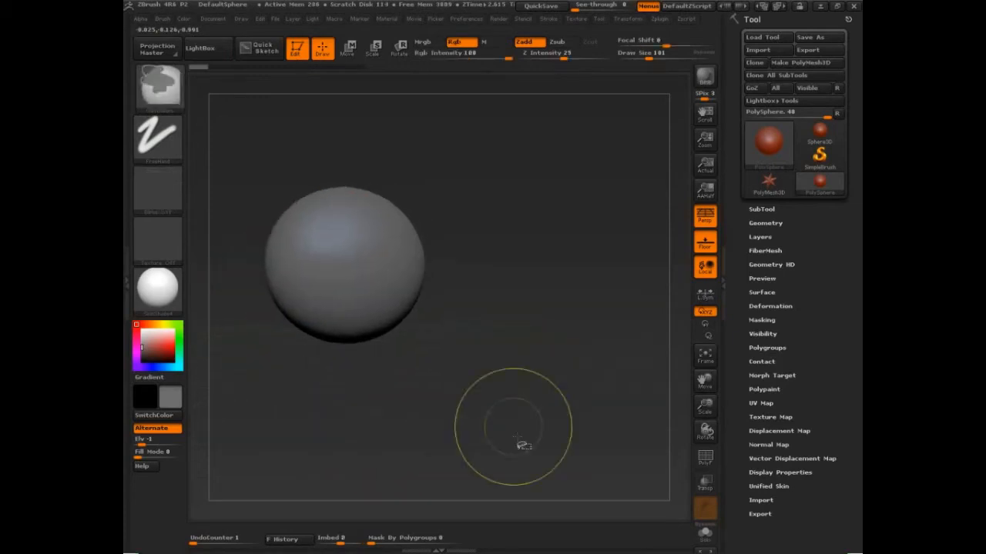
pyautogui.hotkey('ctrl', 'shift')
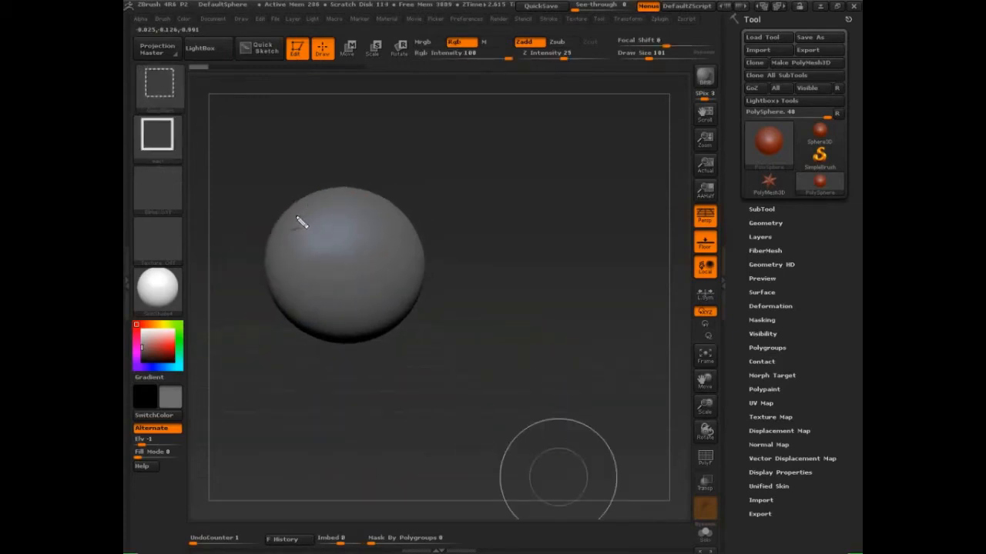
pyautogui.moveTo(295, 203)
pyautogui.keyDown('ctrl'); pyautogui.keyDown('shift'); pyautogui.mouseDown()
pyautogui.moveTo(312, 333)
pyautogui.moveTo(383, 205)
pyautogui.moveTo(377, 339)
pyautogui.moveTo(313, 346)
pyautogui.moveTo(369, 329)
pyautogui.moveTo(352, 318)
pyautogui.moveTo(334, 208)
pyautogui.moveTo(305, 268)
pyautogui.moveTo(320, 258)
pyautogui.mouseUp(); pyautogui.keyUp('shift'); pyautogui.keyUp('ctrl')
pyautogui.moveTo(343, 247)
pyautogui.mouseDown()
pyautogui.moveTo(363, 259)
pyautogui.moveTo(331, 289)
pyautogui.moveTo(337, 261)
pyautogui.mouseUp()
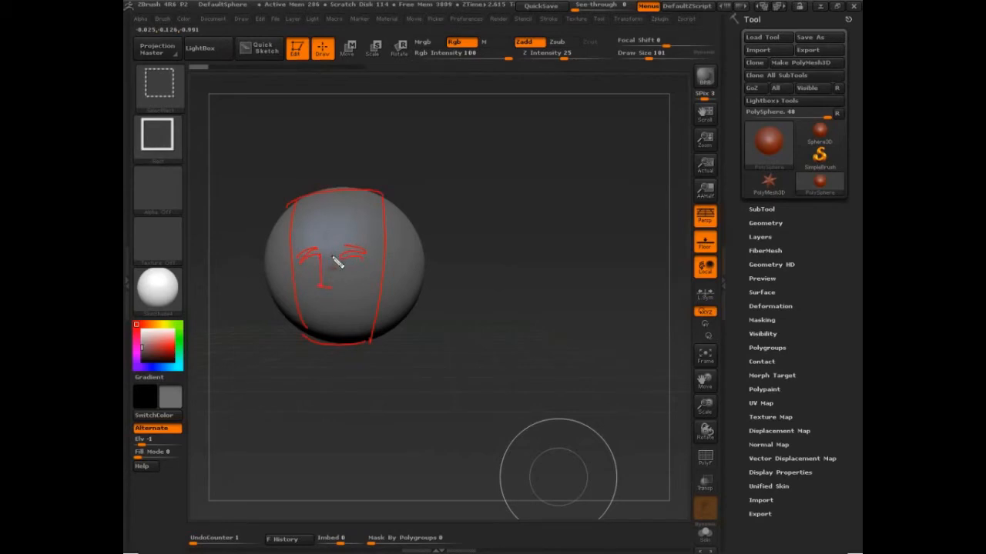
pyautogui.moveTo(316, 310); pyautogui.dragTo(341, 311)
pyautogui.moveTo(322, 314); pyautogui.dragTo(341, 316)
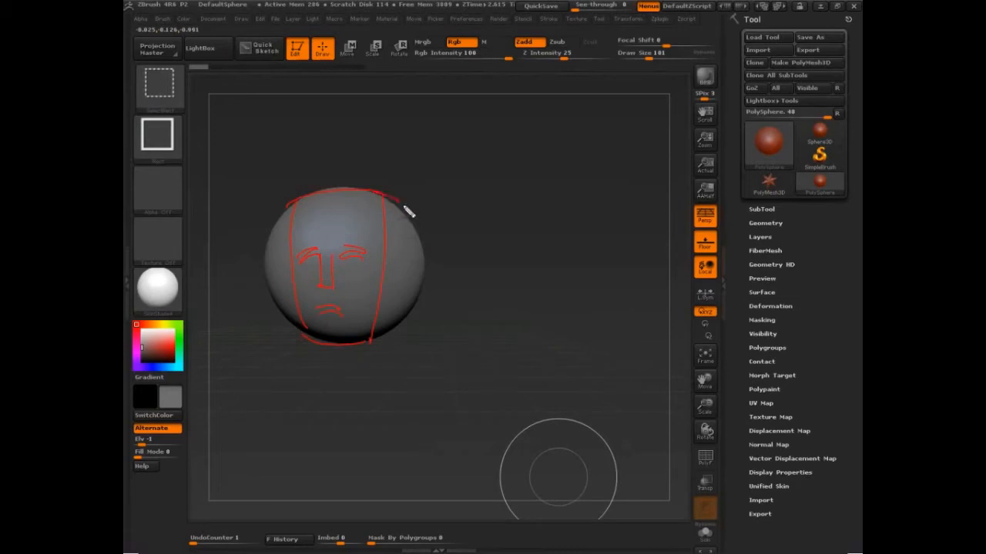
pyautogui.moveTo(391, 192)
pyautogui.mouseDown()
pyautogui.moveTo(402, 268)
pyautogui.moveTo(371, 343)
pyautogui.mouseUp()
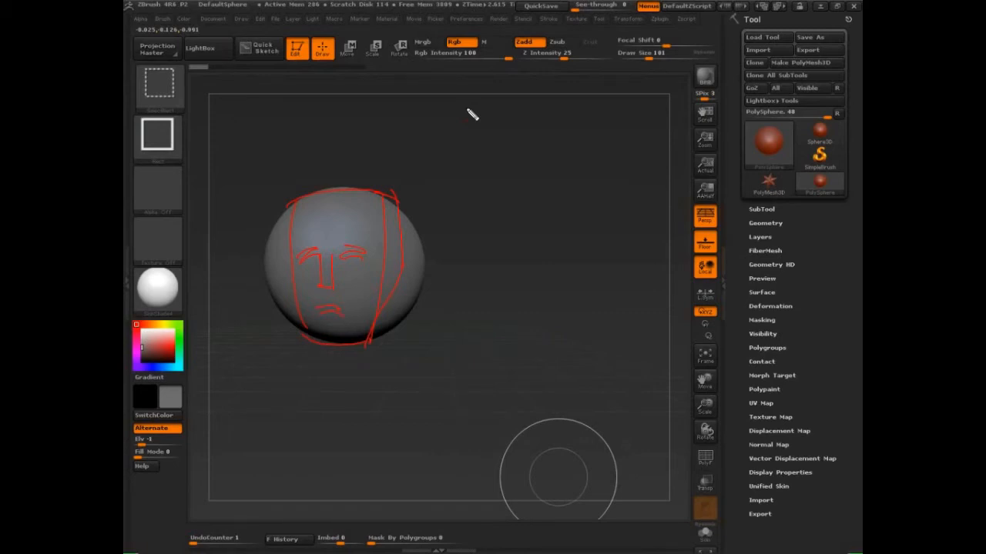
# Step: Annotate the brush workflow "Move, Clay build up, Knife, Clay build up" beside the sphere, circle it and clear all annotations
pyautogui.moveTo(465, 137)
pyautogui.mouseDown()
pyautogui.moveTo(420, 223)
pyautogui.moveTo(437, 216)
pyautogui.mouseUp()
pyautogui.moveTo(489, 150)
pyautogui.mouseDown()
pyautogui.moveTo(579, 142)
pyautogui.moveTo(554, 199)
pyautogui.moveTo(510, 242)
pyautogui.mouseUp()
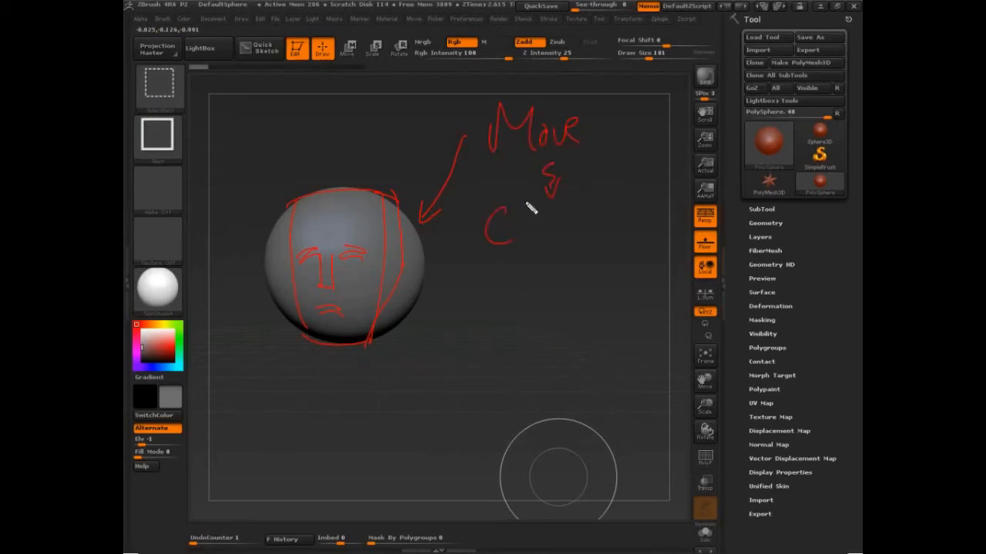
pyautogui.moveTo(530, 207)
pyautogui.mouseDown()
pyautogui.moveTo(562, 264)
pyautogui.moveTo(577, 232)
pyautogui.moveTo(652, 229)
pyautogui.moveTo(667, 244)
pyautogui.moveTo(684, 222)
pyautogui.mouseUp()
pyautogui.moveTo(557, 249); pyautogui.dragTo(566, 291)
pyautogui.moveTo(505, 291)
pyautogui.mouseDown()
pyautogui.moveTo(532, 330)
pyautogui.moveTo(562, 319)
pyautogui.moveTo(579, 334)
pyautogui.moveTo(599, 324)
pyautogui.moveTo(568, 382)
pyautogui.moveTo(534, 394)
pyautogui.moveTo(663, 416)
pyautogui.moveTo(686, 394)
pyautogui.mouseUp()
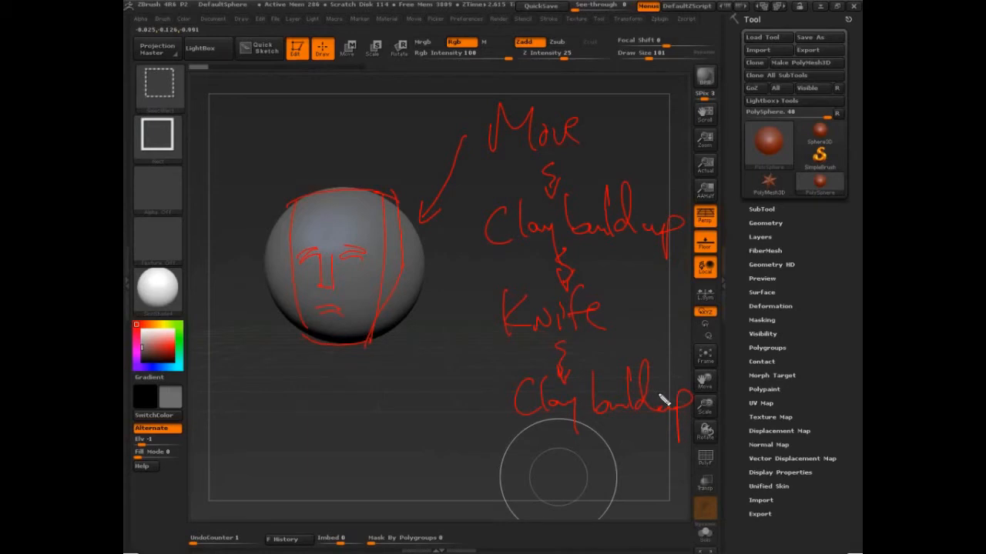
pyautogui.moveTo(697, 90)
pyautogui.mouseDown()
pyautogui.moveTo(413, 163)
pyautogui.moveTo(753, 253)
pyautogui.moveTo(669, 108)
pyautogui.moveTo(535, 77)
pyautogui.mouseUp()
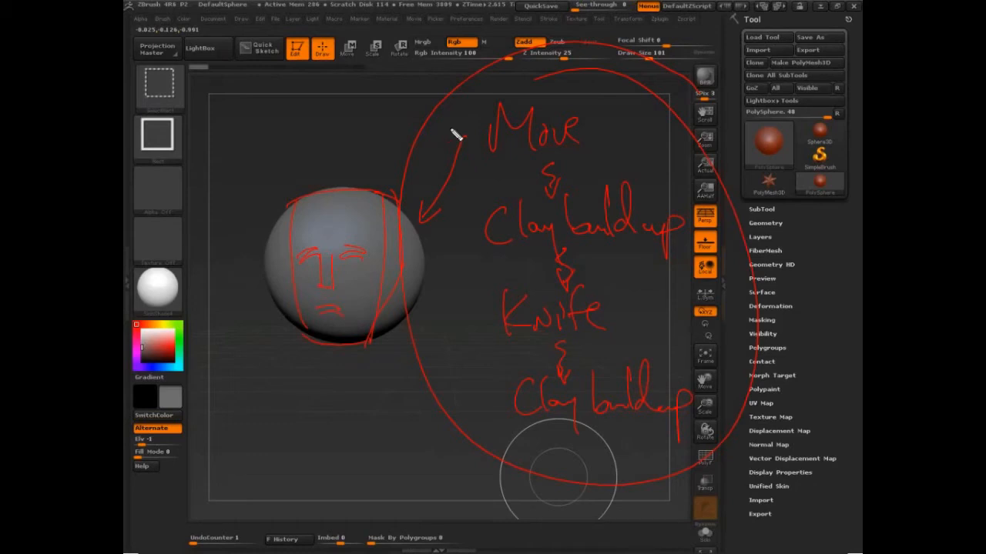
pyautogui.press('Escape')
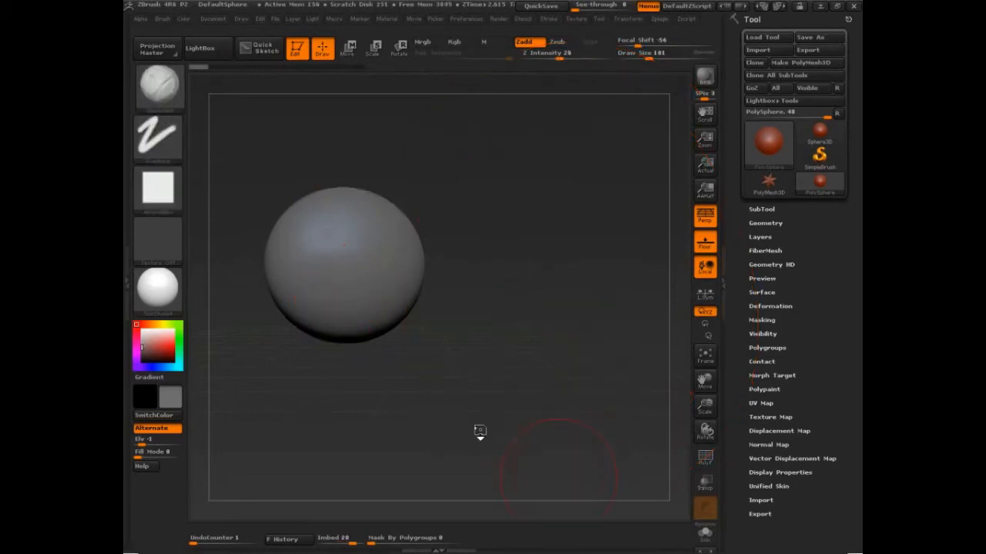
# Step: Adjust the draw size and build up the muzzle and jaw on the lower front of the sphere with ClayBuildup
pyautogui.moveTo(480, 431)
pyautogui.mouseDown()
pyautogui.moveTo(497, 394)
pyautogui.moveTo(484, 396)
pyautogui.moveTo(577, 400)
pyautogui.mouseUp()
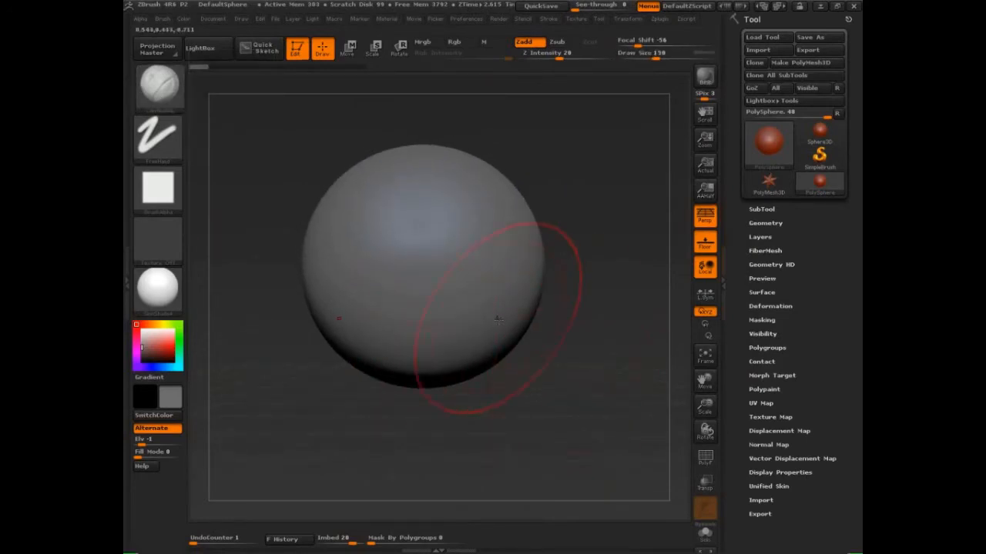
pyautogui.press('s')
pyautogui.moveTo(499, 322); pyautogui.dragTo(496, 320)
pyautogui.press('s')
pyautogui.moveTo(568, 348)
pyautogui.mouseDown()
pyautogui.moveTo(559, 370)
pyautogui.moveTo(556, 361)
pyautogui.mouseUp()
pyautogui.moveTo(432, 337)
pyautogui.mouseDown()
pyautogui.moveTo(401, 339)
pyautogui.moveTo(407, 331)
pyautogui.moveTo(384, 343)
pyautogui.moveTo(420, 356)
pyautogui.moveTo(406, 338)
pyautogui.moveTo(410, 318)
pyautogui.moveTo(435, 322)
pyautogui.moveTo(423, 260)
pyautogui.moveTo(451, 245)
pyautogui.mouseUp()
# Step: Set the draw size to 59 and carve the eye sockets around a nose, shaping the cheeks and mouth area
pyautogui.press('s')
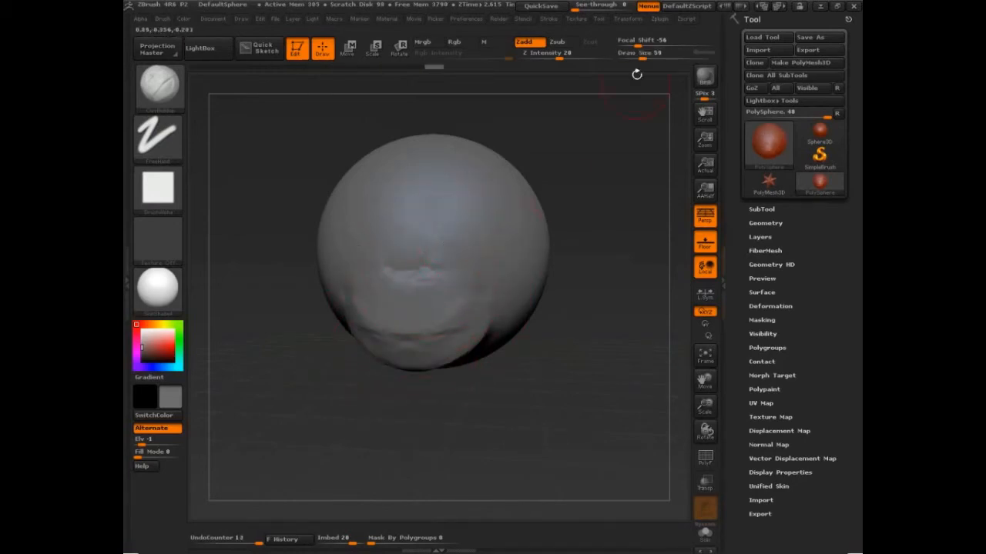
pyautogui.press('s')
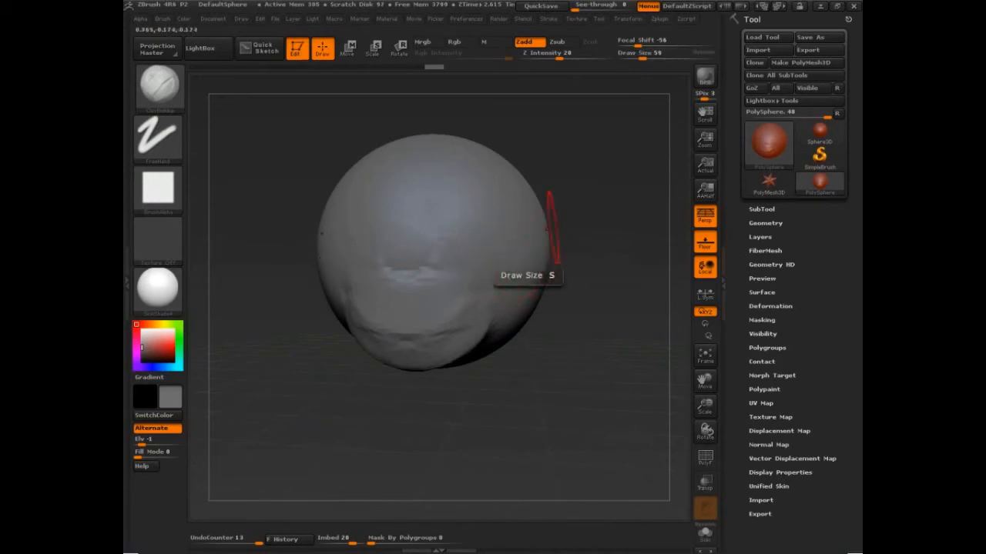
pyautogui.press('s')
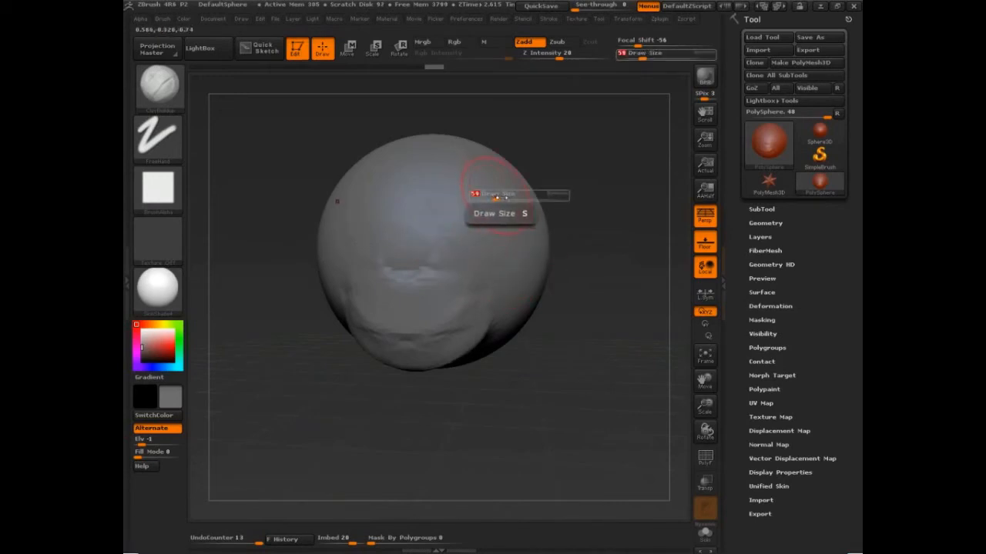
pyautogui.moveTo(464, 222)
pyautogui.keyDown('alt'); pyautogui.mouseDown()
pyautogui.moveTo(448, 235)
pyautogui.moveTo(471, 258)
pyautogui.moveTo(475, 230)
pyautogui.moveTo(436, 269)
pyautogui.moveTo(442, 300)
pyautogui.moveTo(432, 326)
pyautogui.moveTo(408, 299)
pyautogui.moveTo(407, 314)
pyautogui.mouseUp(); pyautogui.keyUp('alt')
pyautogui.moveTo(433, 255); pyautogui.dragTo(437, 281)
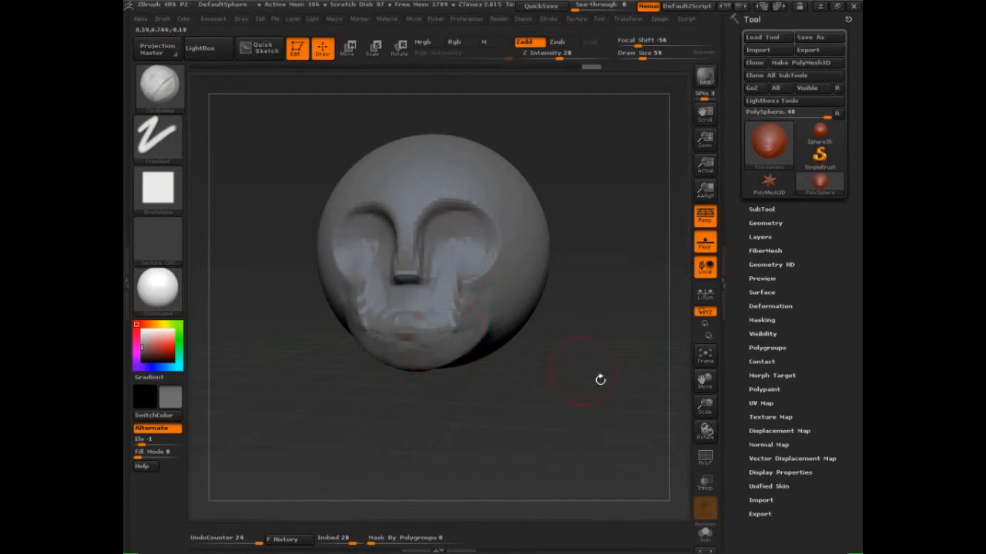
# Step: Annotate the eye socket, the line down to the mouth and the band across both eyes, and clear the marks
pyautogui.hotkey('ctrl', 'shift', '3')
pyautogui.moveTo(469, 219)
pyautogui.mouseDown()
pyautogui.moveTo(432, 234)
pyautogui.moveTo(442, 315)
pyautogui.mouseUp()
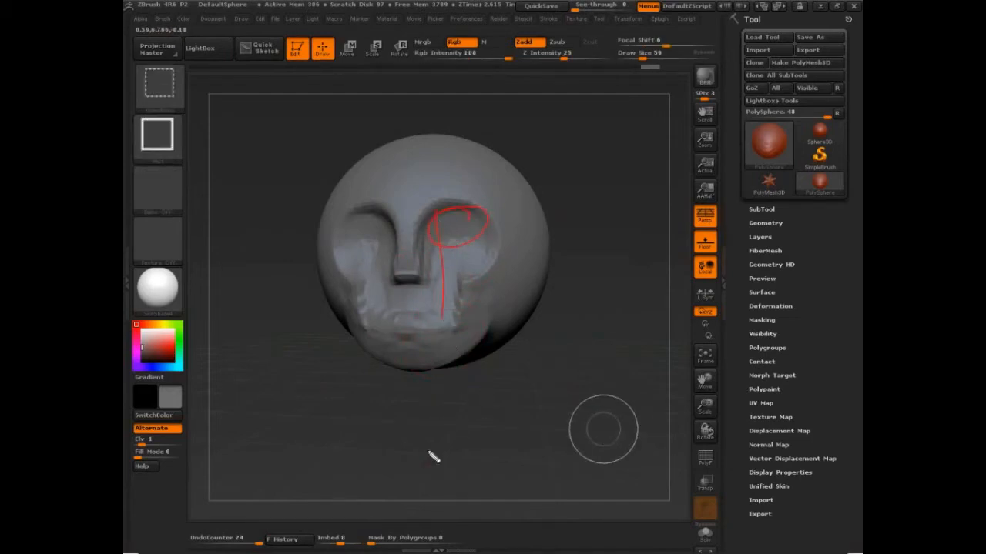
pyautogui.moveTo(445, 285); pyautogui.dragTo(327, 297)
pyautogui.moveTo(350, 208); pyautogui.dragTo(499, 208)
pyautogui.moveTo(486, 241)
pyautogui.mouseDown()
pyautogui.moveTo(374, 352)
pyautogui.moveTo(341, 213)
pyautogui.mouseUp()
pyautogui.press('Escape')
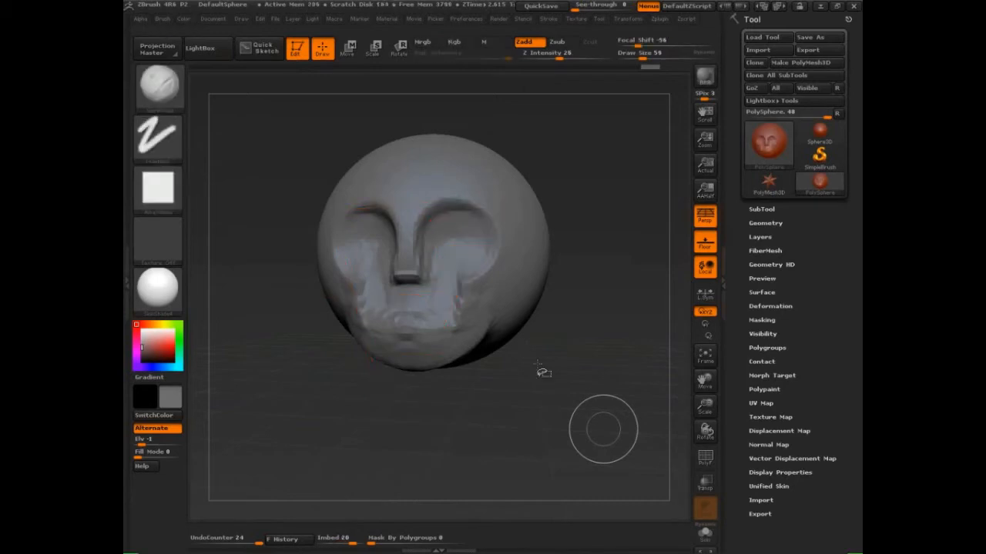
# Step: Build up the chin and the area below the mouth with short ClayBuildup strokes
pyautogui.moveTo(538, 368); pyautogui.dragTo(551, 381)
pyautogui.moveTo(427, 351); pyautogui.dragTo(395, 351)
pyautogui.moveTo(396, 356)
pyautogui.mouseDown()
pyautogui.moveTo(426, 356)
pyautogui.moveTo(396, 364)
pyautogui.mouseUp()
pyautogui.moveTo(396, 345)
pyautogui.mouseDown()
pyautogui.moveTo(423, 345)
pyautogui.moveTo(428, 366)
pyautogui.mouseUp()
# Step: Annotate the narrow face outline from the forehead past the cheekbones down to the chin
pyautogui.hotkey('ctrl', 'shift', '3')
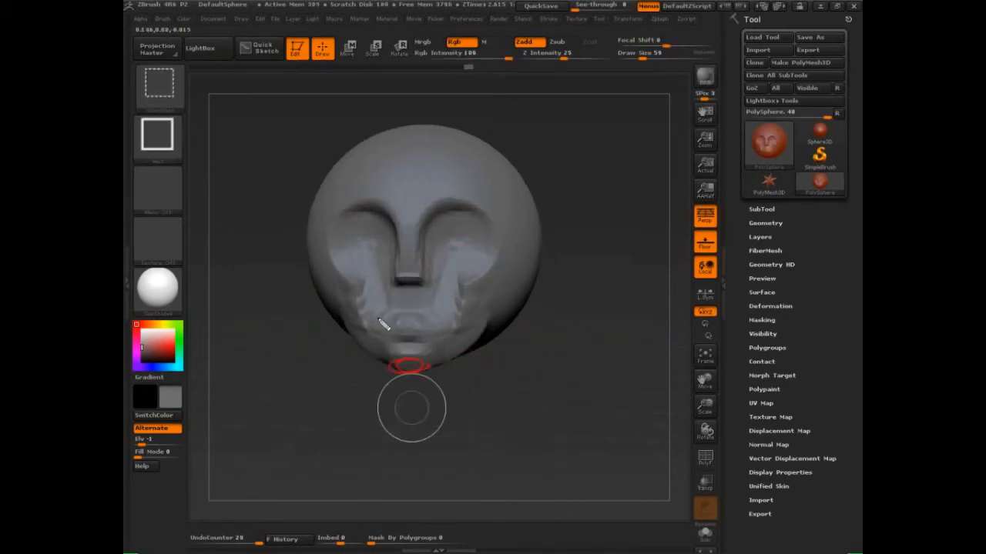
pyautogui.moveTo(356, 287); pyautogui.dragTo(399, 380)
pyautogui.moveTo(479, 282)
pyautogui.mouseDown()
pyautogui.moveTo(440, 356)
pyautogui.moveTo(399, 376)
pyautogui.mouseUp()
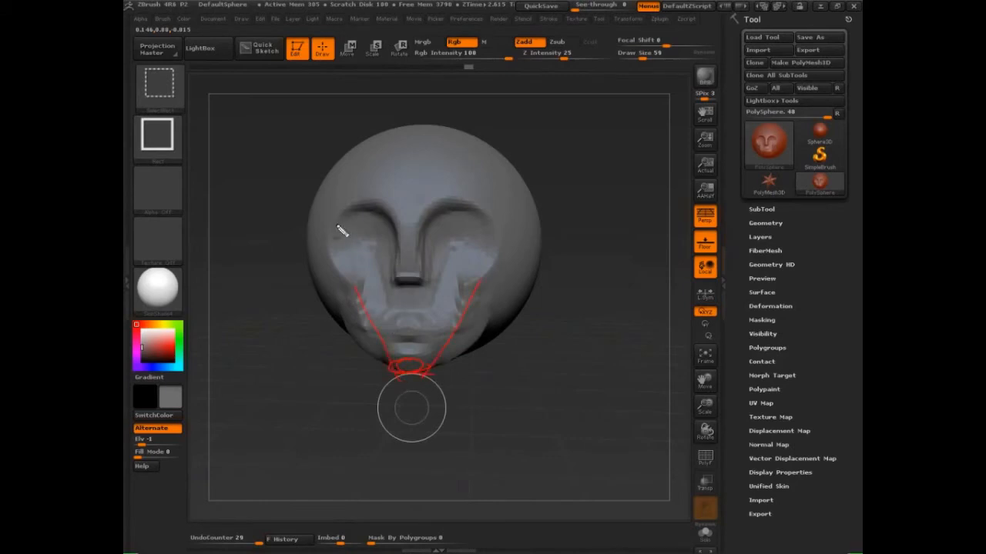
pyautogui.moveTo(339, 226); pyautogui.dragTo(385, 359)
pyautogui.moveTo(351, 235)
pyautogui.mouseDown()
pyautogui.moveTo(449, 132)
pyautogui.moveTo(481, 295)
pyautogui.mouseUp()
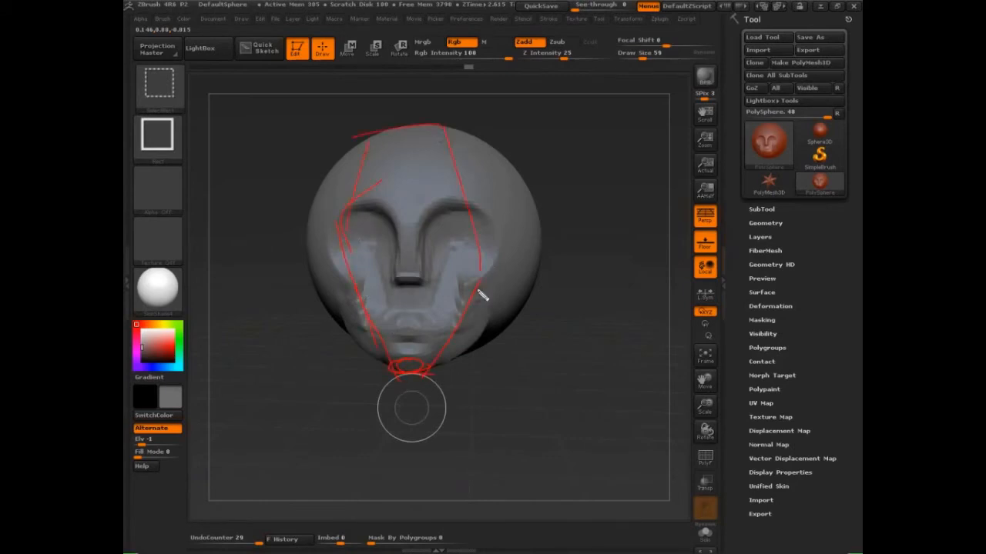
# Step: Annotate trim lines along both sides of the head and hatch the excess volume on one side
pyautogui.moveTo(474, 99); pyautogui.dragTo(510, 355)
pyautogui.moveTo(520, 287); pyautogui.dragTo(508, 172)
pyautogui.moveTo(313, 123); pyautogui.dragTo(326, 331)
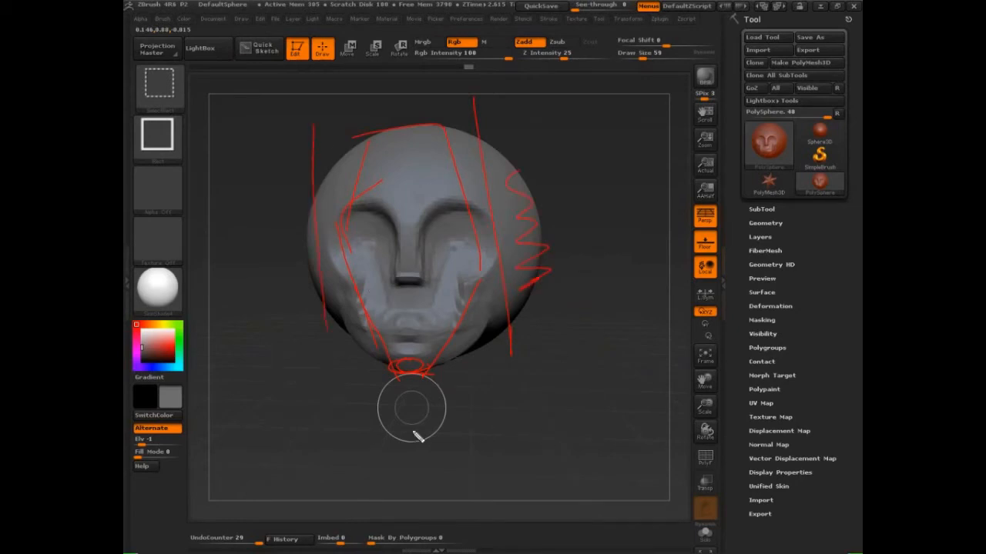
# Step: Clear the annotation marks and build up the chin and the sides of the mouth with ClayBuildup strokes
pyautogui.hotkey('ctrl', 'shift', '6')
pyautogui.moveTo(559, 416); pyautogui.dragTo(549, 407)
pyautogui.moveTo(420, 329); pyautogui.dragTo(410, 355)
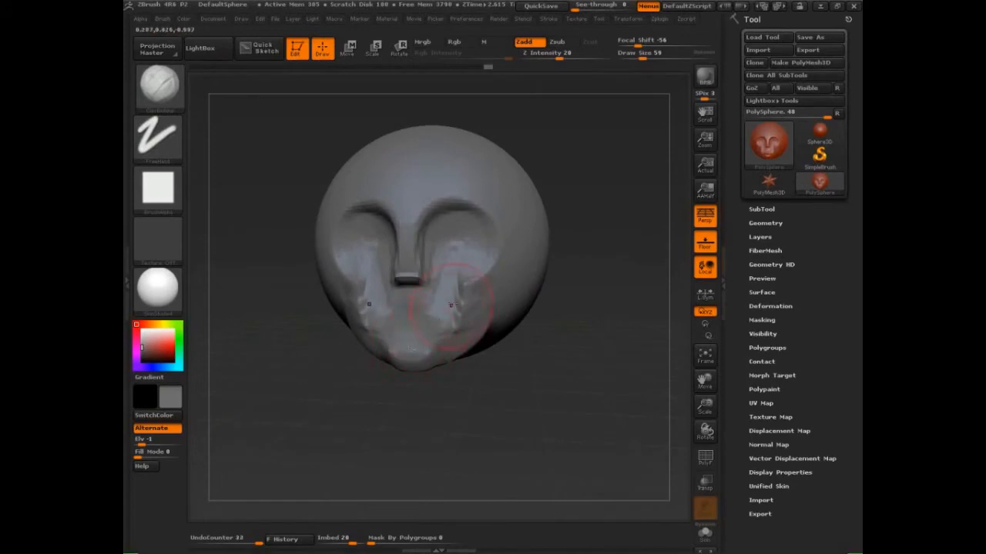
pyautogui.moveTo(455, 304)
pyautogui.mouseDown()
pyautogui.moveTo(408, 358)
pyautogui.moveTo(385, 350)
pyautogui.moveTo(450, 337)
pyautogui.mouseUp()
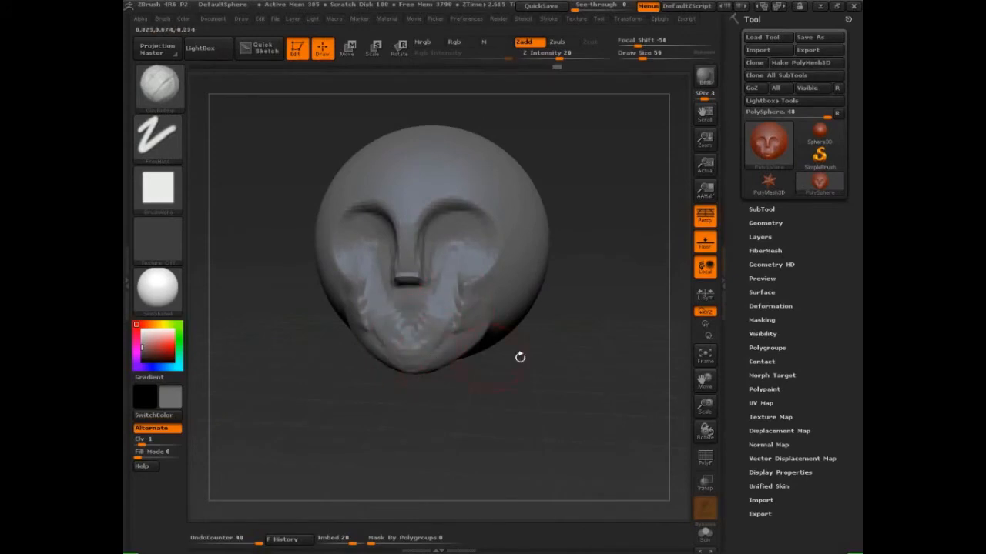
# Step: Add short ClayBuildup strokes around the inner eye sockets and nose bridge
pyautogui.moveTo(520, 357)
pyautogui.mouseDown()
pyautogui.moveTo(537, 379)
pyautogui.moveTo(537, 405)
pyautogui.moveTo(436, 464)
pyautogui.mouseUp()
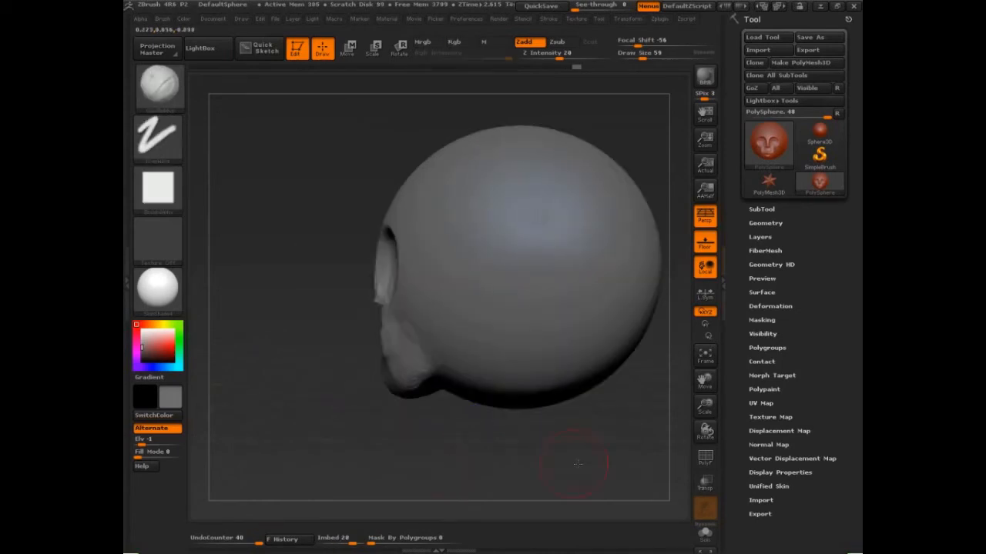
pyautogui.moveTo(577, 462)
pyautogui.mouseDown()
pyautogui.moveTo(594, 465)
pyautogui.moveTo(583, 470)
pyautogui.mouseUp()
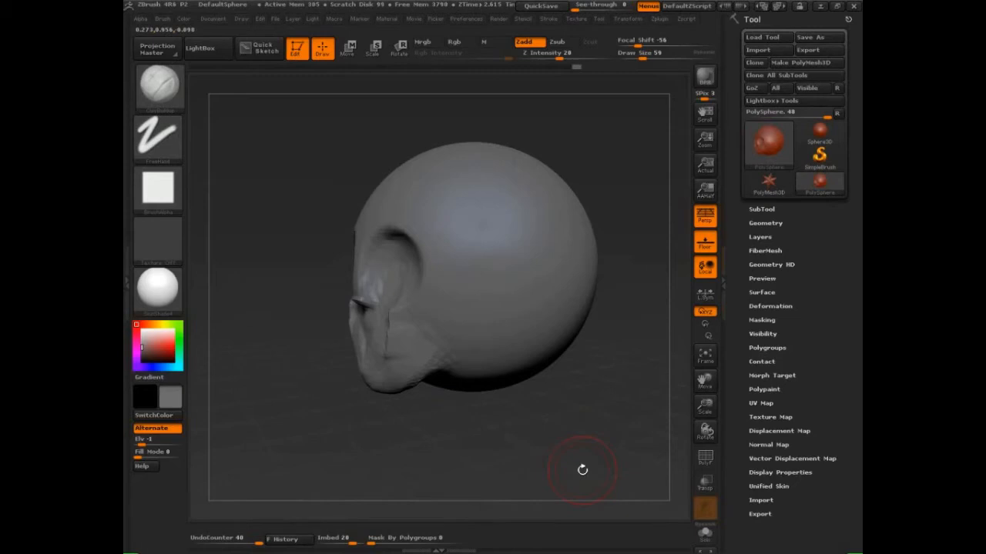
pyautogui.moveTo(605, 449)
pyautogui.mouseDown()
pyautogui.moveTo(618, 454)
pyautogui.moveTo(607, 433)
pyautogui.moveTo(687, 440)
pyautogui.mouseUp()
pyautogui.moveTo(419, 242); pyautogui.dragTo(414, 266)
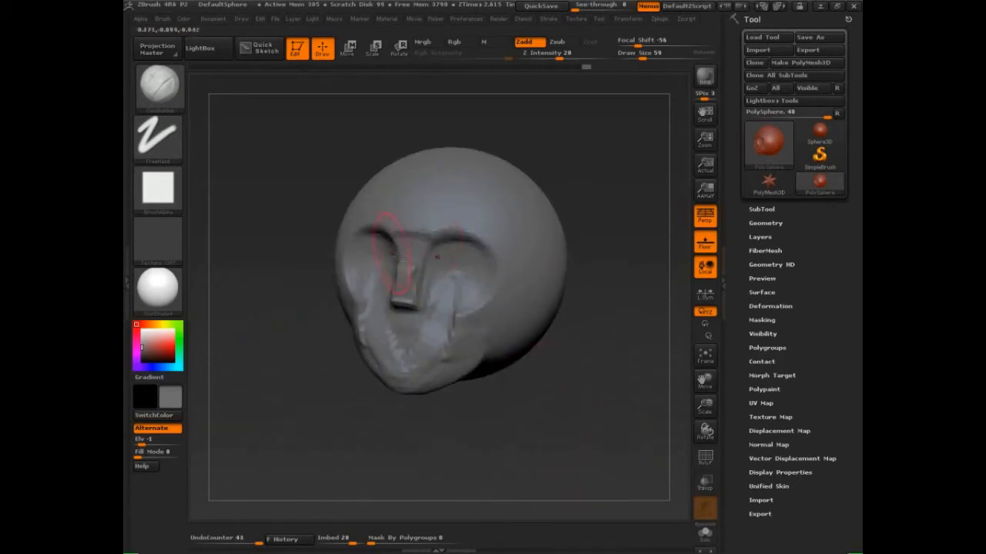
# Step: Enlarge the brush to size 86 and carve down the side of the forehead and the temple
pyautogui.moveTo(617, 392); pyautogui.dragTo(554, 383)
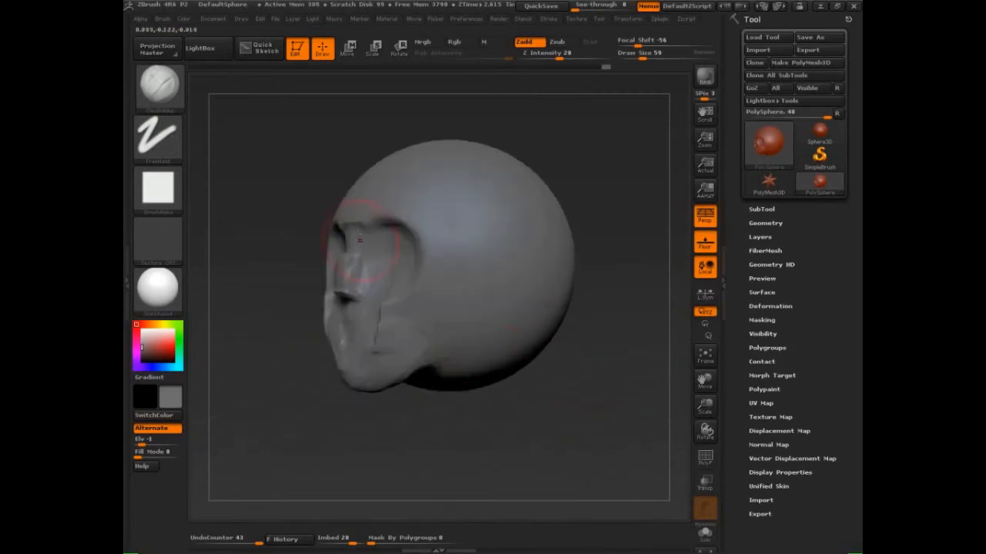
pyautogui.keyDown('alt'); pyautogui.moveTo(603, 165); pyautogui.dragTo(605, 242); pyautogui.keyUp('alt')
pyautogui.press('s')
pyautogui.moveTo(407, 247); pyautogui.dragTo(412, 247)
pyautogui.moveTo(497, 205)
pyautogui.mouseDown()
pyautogui.moveTo(528, 210)
pyautogui.moveTo(532, 235)
pyautogui.mouseUp()
pyautogui.moveTo(379, 223)
pyautogui.mouseDown()
pyautogui.moveTo(424, 250)
pyautogui.moveTo(400, 273)
pyautogui.mouseUp()
pyautogui.moveTo(566, 280)
pyautogui.mouseDown()
pyautogui.moveTo(603, 277)
pyautogui.moveTo(583, 277)
pyautogui.mouseUp()
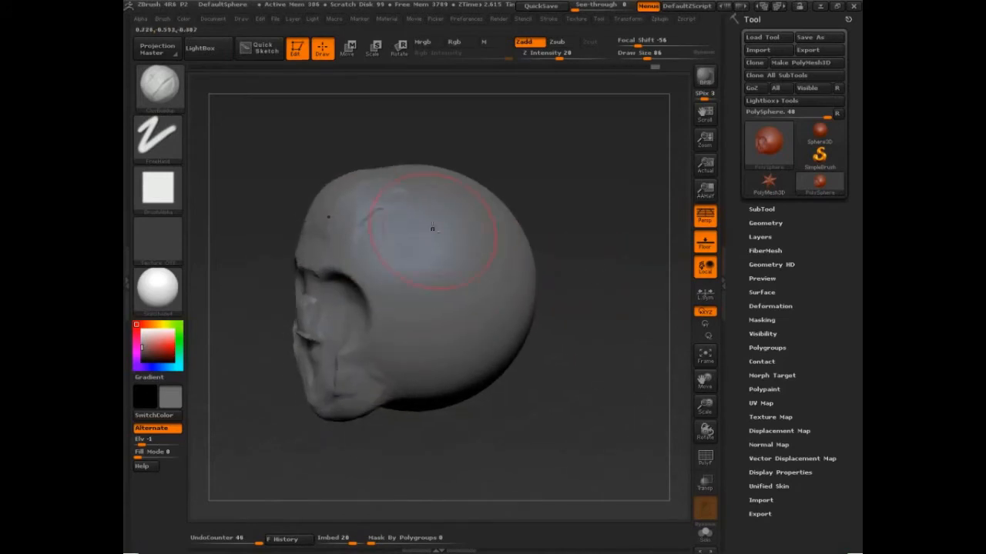
pyautogui.moveTo(433, 229)
pyautogui.mouseDown()
pyautogui.moveTo(457, 254)
pyautogui.moveTo(431, 250)
pyautogui.moveTo(457, 283)
pyautogui.moveTo(450, 260)
pyautogui.mouseUp()
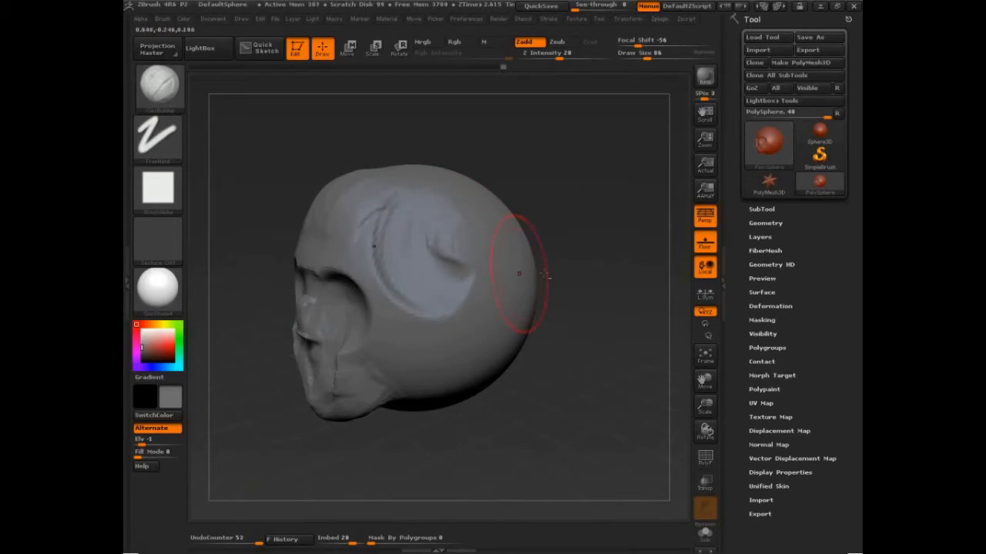
# Step: Enlarge the brush to size 126 and cut a flat plane into the upper side of the head with broad strokes
pyautogui.moveTo(548, 275); pyautogui.dragTo(616, 271)
pyautogui.moveTo(460, 271)
pyautogui.mouseDown()
pyautogui.moveTo(531, 314)
pyautogui.moveTo(522, 291)
pyautogui.mouseUp()
pyautogui.press('s')
pyautogui.moveTo(531, 236); pyautogui.dragTo(493, 297)
pyautogui.moveTo(493, 228); pyautogui.dragTo(462, 270)
pyautogui.moveTo(455, 219); pyautogui.dragTo(478, 258)
pyautogui.moveTo(432, 247); pyautogui.dragTo(462, 334)
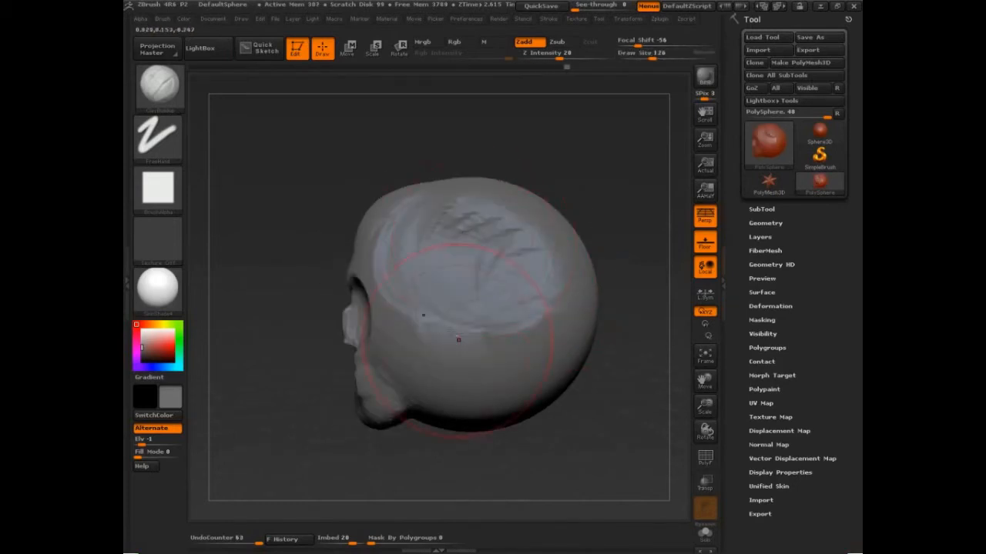
# Step: Extend the flattened side plane from the temple toward the back of the skull with long downward strokes
pyautogui.moveTo(408, 269); pyautogui.dragTo(404, 362)
pyautogui.moveTo(439, 269)
pyautogui.mouseDown()
pyautogui.moveTo(431, 339)
pyautogui.moveTo(446, 362)
pyautogui.mouseUp()
pyautogui.moveTo(465, 262); pyautogui.dragTo(470, 339)
pyautogui.moveTo(466, 243); pyautogui.dragTo(488, 343)
pyautogui.moveTo(508, 250)
pyautogui.mouseDown()
pyautogui.moveTo(520, 358)
pyautogui.moveTo(525, 316)
pyautogui.mouseUp()
pyautogui.moveTo(501, 240); pyautogui.dragTo(446, 204)
# Step: Flatten the temple, outer cheek and ear area on the opposite side of the head with long strokes
pyautogui.moveTo(590, 413); pyautogui.dragTo(635, 391)
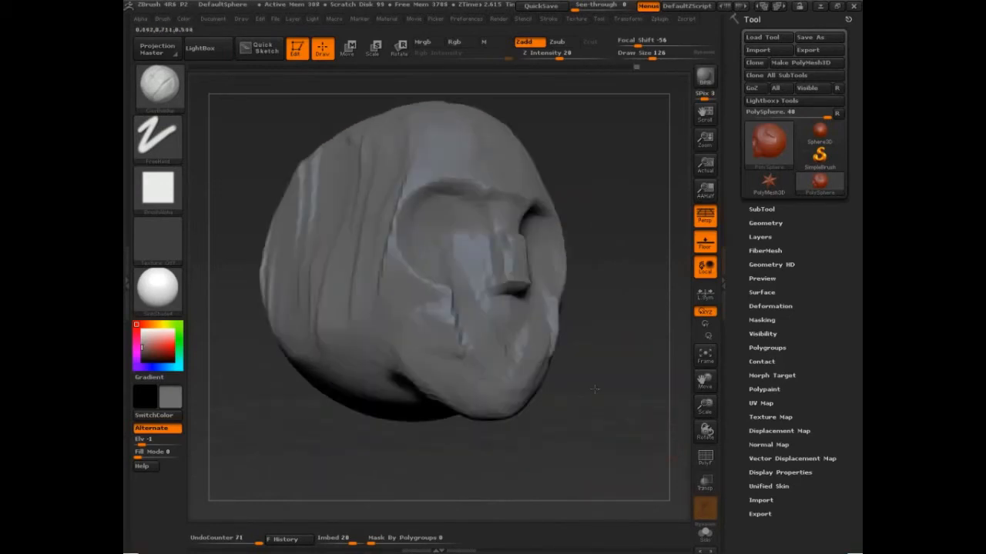
pyautogui.moveTo(312, 269); pyautogui.dragTo(316, 351)
pyautogui.moveTo(355, 262); pyautogui.dragTo(331, 358)
pyautogui.moveTo(393, 219); pyautogui.dragTo(385, 285)
pyautogui.moveTo(416, 231)
pyautogui.mouseDown()
pyautogui.moveTo(400, 271)
pyautogui.moveTo(410, 301)
pyautogui.moveTo(347, 362)
pyautogui.mouseUp()
pyautogui.moveTo(381, 267); pyautogui.dragTo(327, 358)
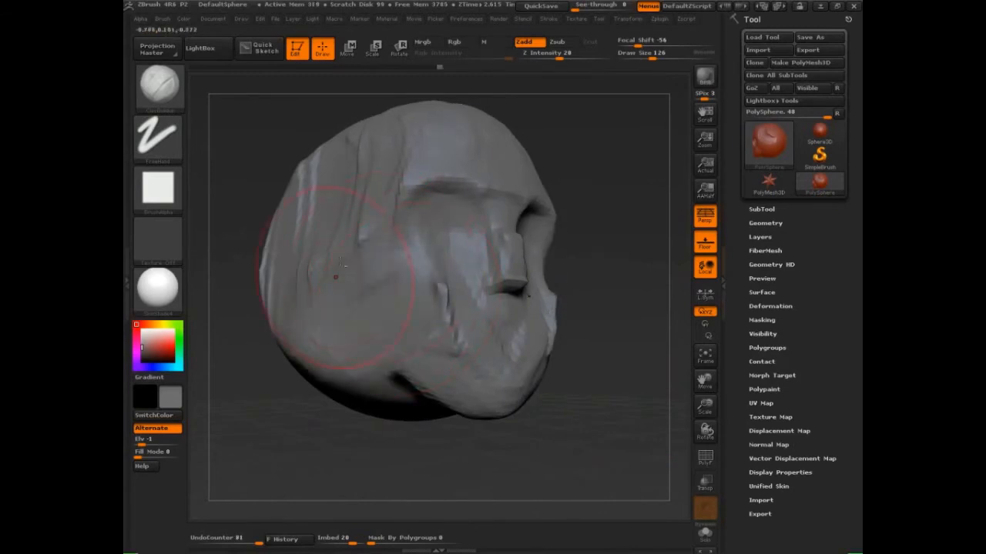
pyautogui.moveTo(337, 278); pyautogui.dragTo(308, 355)
# Step: Reduce the brush to size 89 and shape the lower side of the head from the ear area to the jaw
pyautogui.moveTo(606, 362)
pyautogui.keyDown('alt'); pyautogui.mouseDown()
pyautogui.moveTo(608, 404)
pyautogui.moveTo(471, 375)
pyautogui.mouseUp(); pyautogui.keyUp('alt')
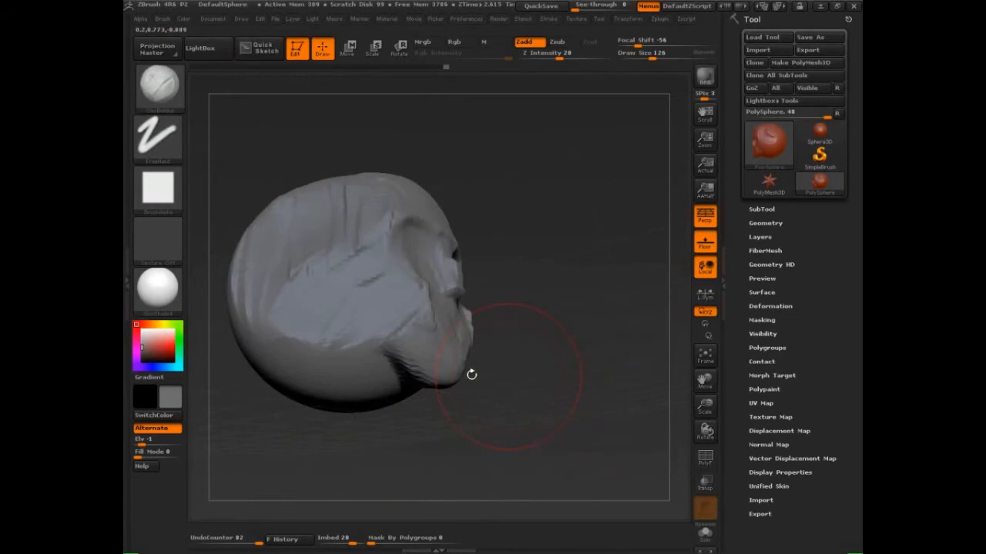
pyautogui.press('s')
pyautogui.moveTo(399, 361); pyautogui.dragTo(346, 361)
pyautogui.moveTo(347, 361)
pyautogui.mouseDown()
pyautogui.moveTo(422, 363)
pyautogui.moveTo(350, 362)
pyautogui.moveTo(416, 367)
pyautogui.moveTo(302, 338)
pyautogui.moveTo(362, 362)
pyautogui.mouseUp()
pyautogui.moveTo(339, 323); pyautogui.dragTo(373, 345)
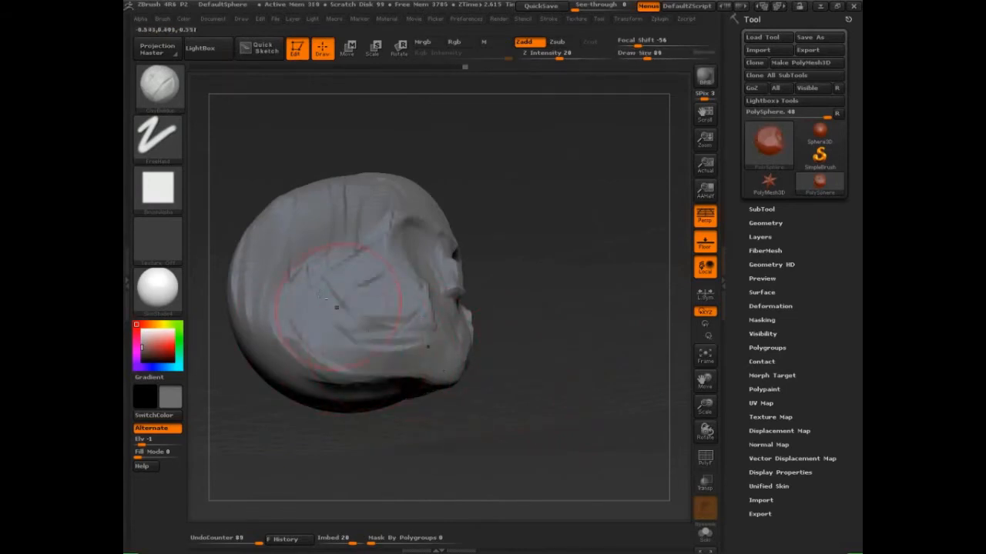
pyautogui.moveTo(337, 307); pyautogui.dragTo(362, 291)
pyautogui.moveTo(301, 287)
pyautogui.mouseDown()
pyautogui.moveTo(324, 278)
pyautogui.moveTo(294, 260)
pyautogui.mouseUp()
# Step: Carve the underside of the head below and behind the jaw to define the jawline
pyautogui.moveTo(543, 377)
pyautogui.keyDown('alt'); pyautogui.mouseDown()
pyautogui.moveTo(584, 329)
pyautogui.moveTo(566, 270)
pyautogui.mouseUp(); pyautogui.keyUp('alt')
pyautogui.moveTo(489, 344)
pyautogui.mouseDown()
pyautogui.moveTo(440, 304)
pyautogui.moveTo(369, 324)
pyautogui.mouseUp()
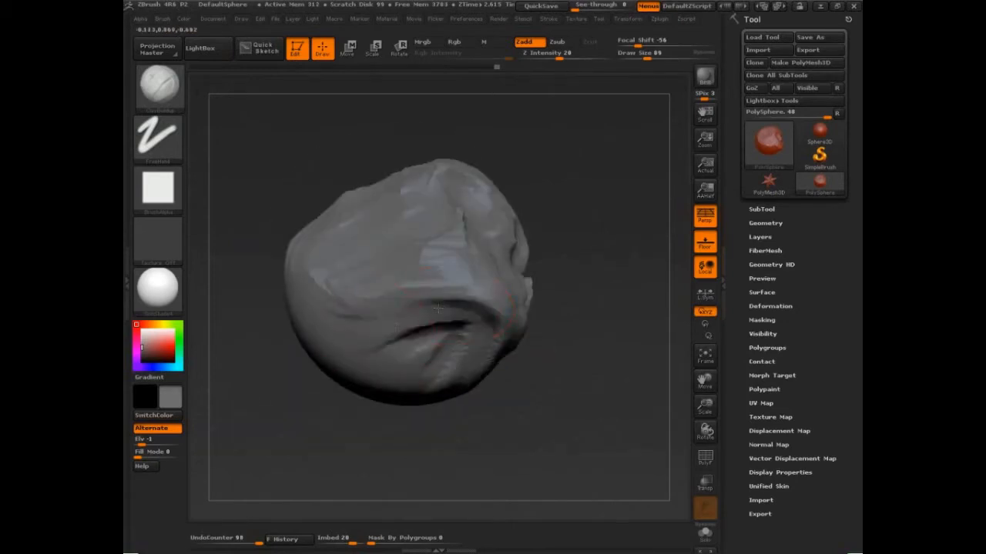
pyautogui.moveTo(462, 324)
pyautogui.mouseDown()
pyautogui.moveTo(384, 345)
pyautogui.moveTo(396, 380)
pyautogui.moveTo(466, 317)
pyautogui.mouseUp()
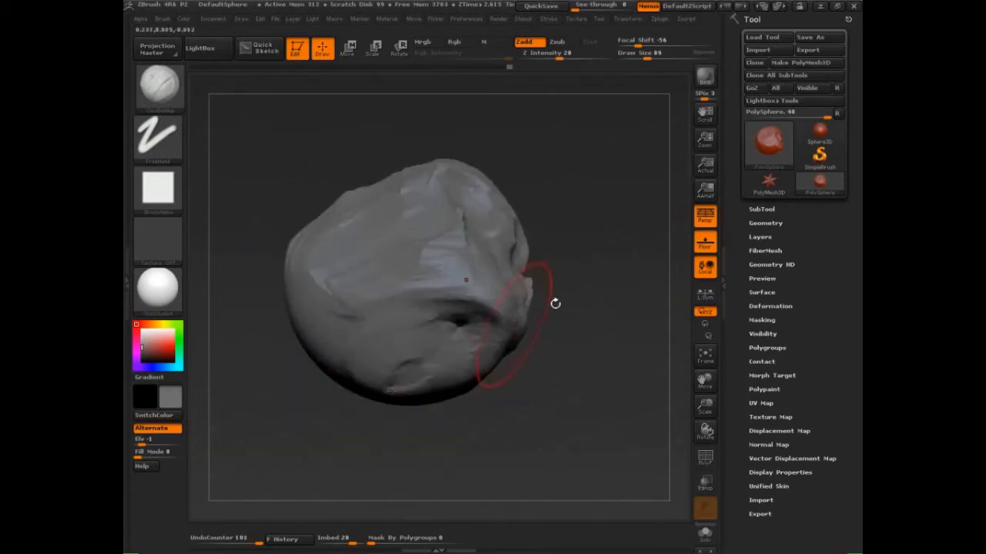
pyautogui.moveTo(555, 304); pyautogui.dragTo(538, 356)
pyautogui.moveTo(494, 295)
pyautogui.mouseDown()
pyautogui.moveTo(556, 317)
pyautogui.moveTo(552, 342)
pyautogui.mouseUp()
pyautogui.moveTo(627, 349); pyautogui.dragTo(566, 345)
pyautogui.moveTo(539, 319)
pyautogui.mouseDown()
pyautogui.moveTo(615, 328)
pyautogui.moveTo(632, 348)
pyautogui.moveTo(593, 350)
pyautogui.mouseUp()
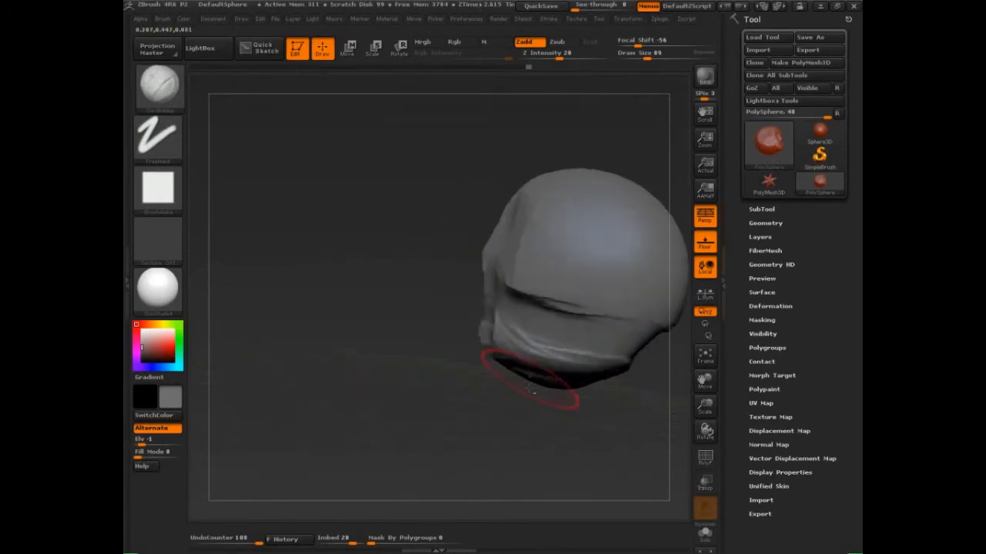
# Step: Trim the back of the skull and the volume behind the jaw with diagonal ClayBuildup strokes
pyautogui.moveTo(616, 385); pyautogui.dragTo(566, 381)
pyautogui.moveTo(382, 345); pyautogui.dragTo(454, 345)
pyautogui.moveTo(563, 354)
pyautogui.mouseDown()
pyautogui.moveTo(570, 399)
pyautogui.moveTo(622, 391)
pyautogui.mouseUp()
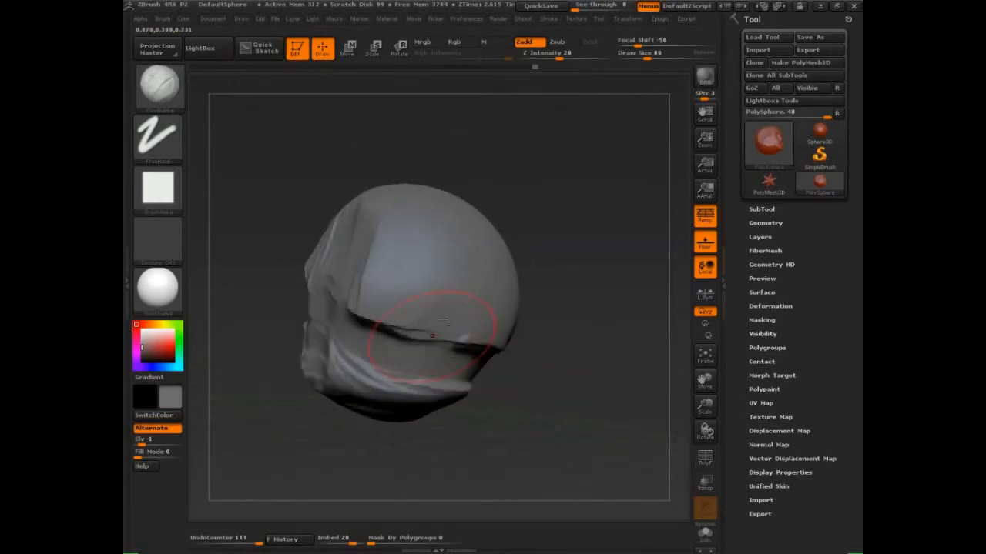
pyautogui.moveTo(433, 337)
pyautogui.mouseDown()
pyautogui.moveTo(366, 297)
pyautogui.moveTo(393, 244)
pyautogui.moveTo(416, 269)
pyautogui.mouseUp()
pyautogui.moveTo(404, 223)
pyautogui.mouseDown()
pyautogui.moveTo(425, 253)
pyautogui.moveTo(462, 269)
pyautogui.mouseUp()
pyautogui.moveTo(427, 270); pyautogui.dragTo(478, 317)
pyautogui.moveTo(488, 284)
pyautogui.mouseDown()
pyautogui.moveTo(489, 313)
pyautogui.moveTo(460, 336)
pyautogui.mouseUp()
pyautogui.moveTo(491, 339)
pyautogui.mouseDown()
pyautogui.moveTo(451, 351)
pyautogui.moveTo(416, 398)
pyautogui.mouseUp()
pyautogui.moveTo(409, 400)
pyautogui.mouseDown()
pyautogui.moveTo(453, 377)
pyautogui.moveTo(399, 382)
pyautogui.moveTo(435, 361)
pyautogui.mouseUp()
pyautogui.moveTo(454, 365); pyautogui.dragTo(419, 398)
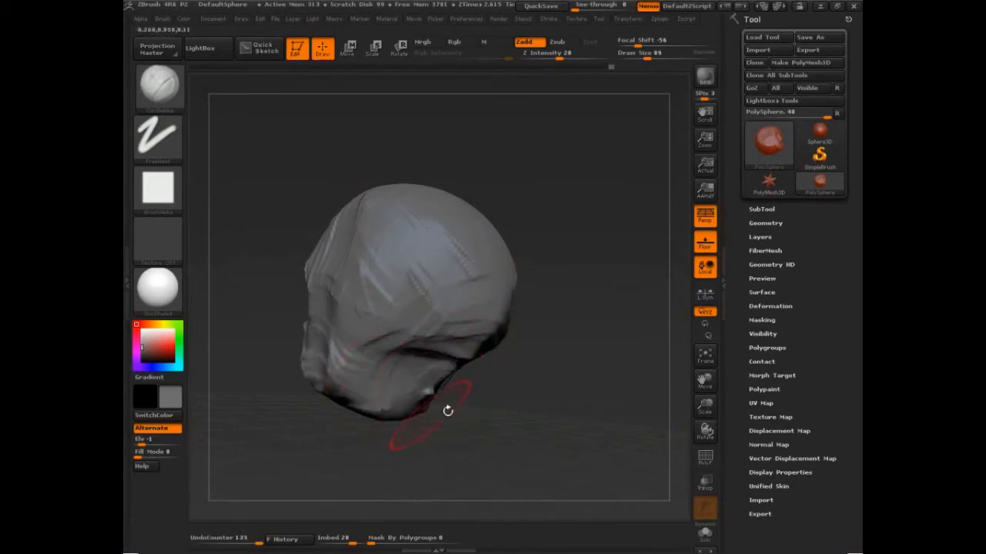
pyautogui.moveTo(521, 410)
pyautogui.mouseDown()
pyautogui.moveTo(551, 406)
pyautogui.moveTo(452, 341)
pyautogui.moveTo(477, 323)
pyautogui.moveTo(385, 341)
pyautogui.moveTo(374, 368)
pyautogui.moveTo(438, 308)
pyautogui.moveTo(420, 332)
pyautogui.mouseUp()
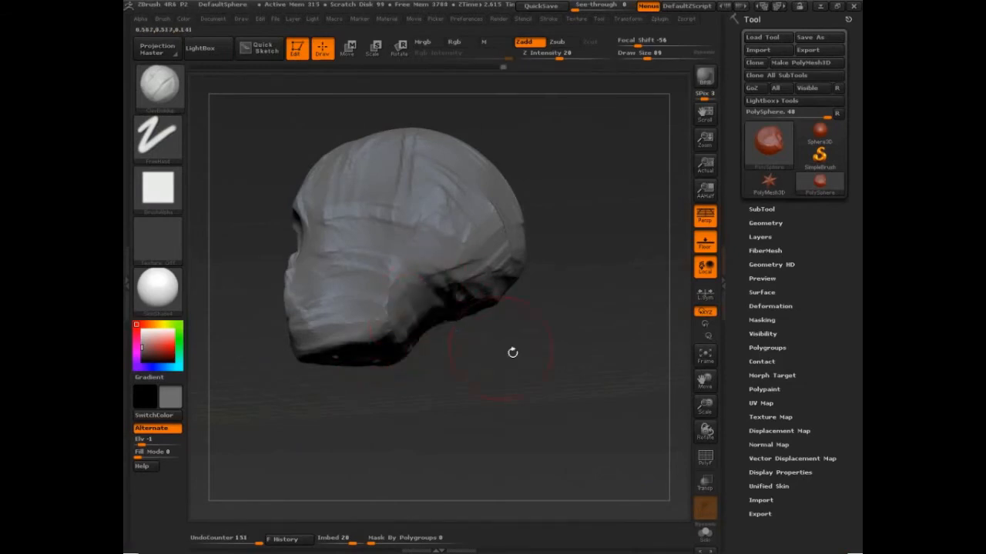
# Step: Set the camera's angle of view to 50
pyautogui.moveTo(513, 352)
pyautogui.mouseDown()
pyautogui.moveTo(544, 401)
pyautogui.moveTo(550, 381)
pyautogui.mouseUp()
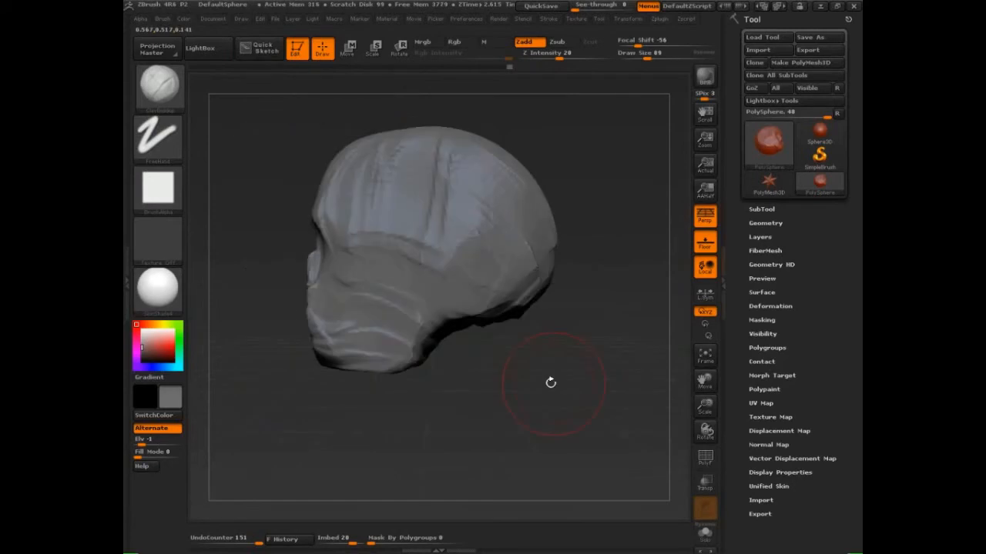
pyautogui.click(241, 19)
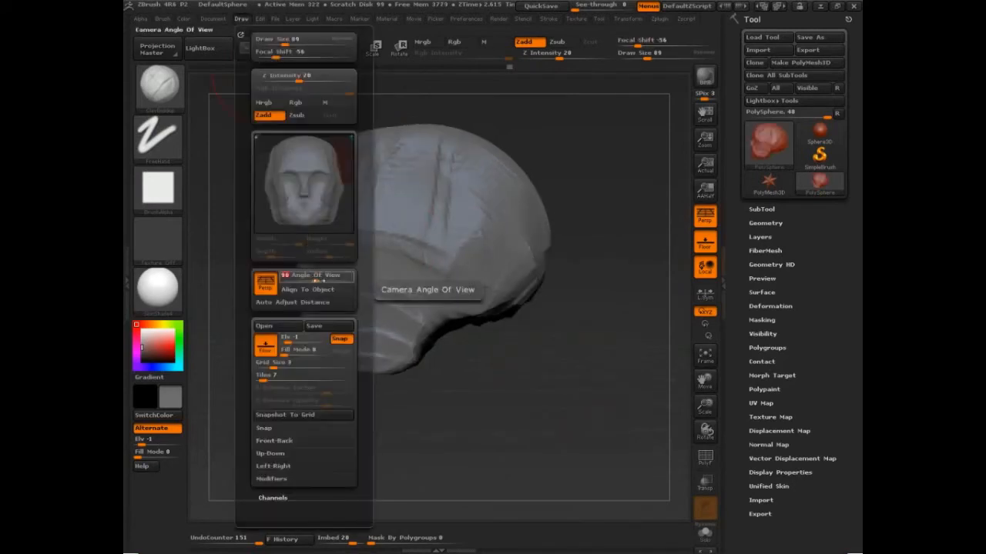
pyautogui.write('50')
pyautogui.press('Return')
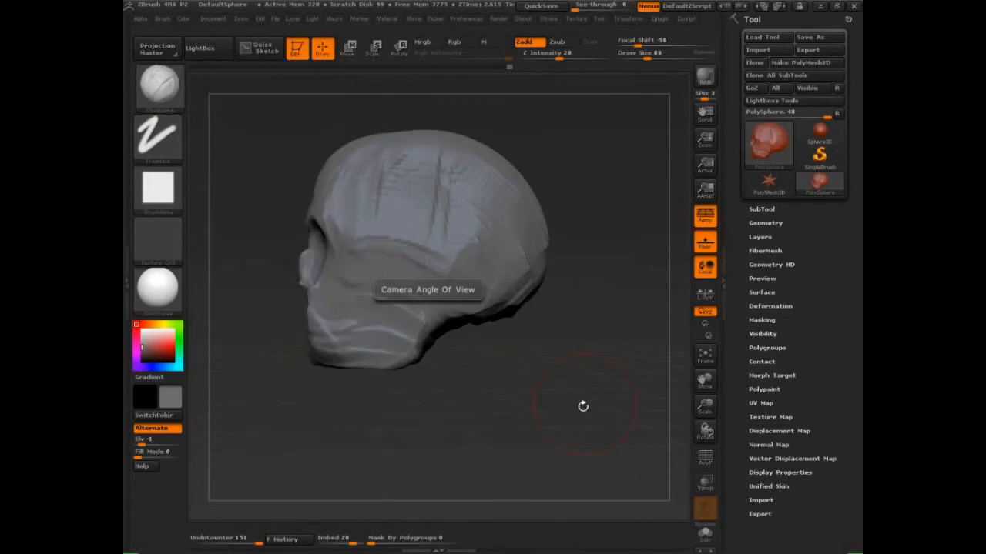
# Step: Enlarge the brush to size 131 and carve the base of the skull, nape and lower back of the head
pyautogui.moveTo(583, 405)
pyautogui.mouseDown()
pyautogui.moveTo(511, 338)
pyautogui.moveTo(520, 299)
pyautogui.moveTo(553, 265)
pyautogui.mouseUp()
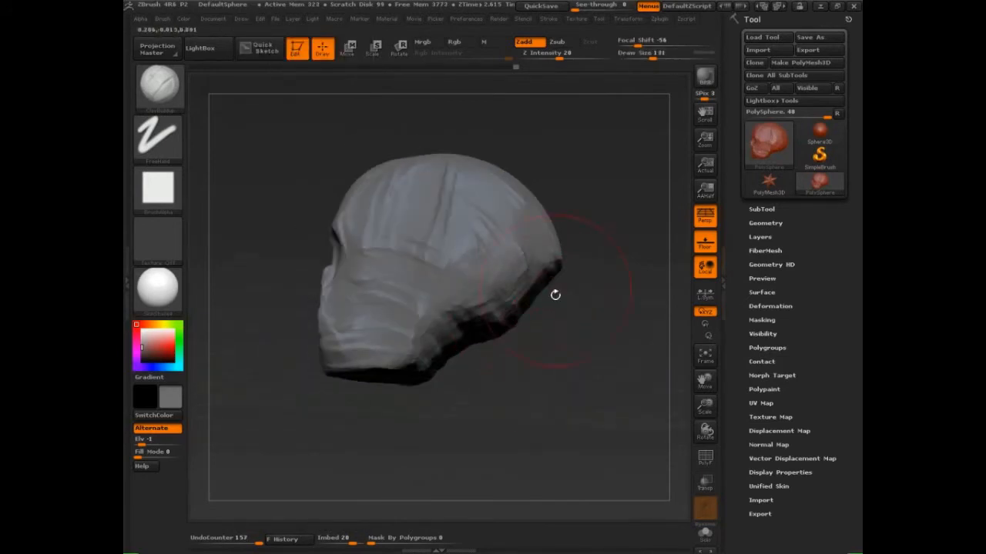
pyautogui.moveTo(505, 297)
pyautogui.mouseDown()
pyautogui.moveTo(450, 322)
pyautogui.moveTo(408, 365)
pyautogui.moveTo(362, 371)
pyautogui.moveTo(436, 362)
pyautogui.mouseUp()
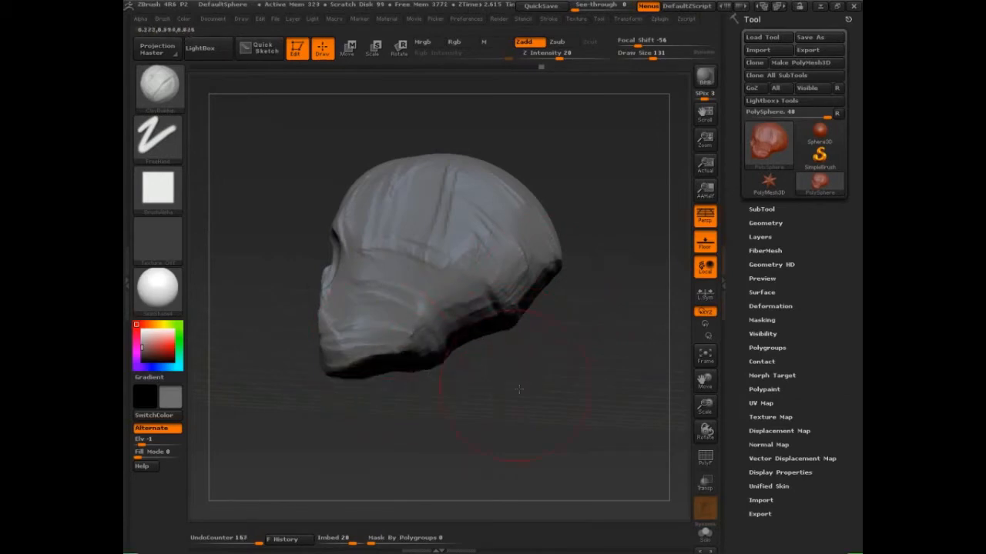
pyautogui.moveTo(519, 390); pyautogui.dragTo(524, 382)
pyautogui.moveTo(530, 396); pyautogui.dragTo(479, 356)
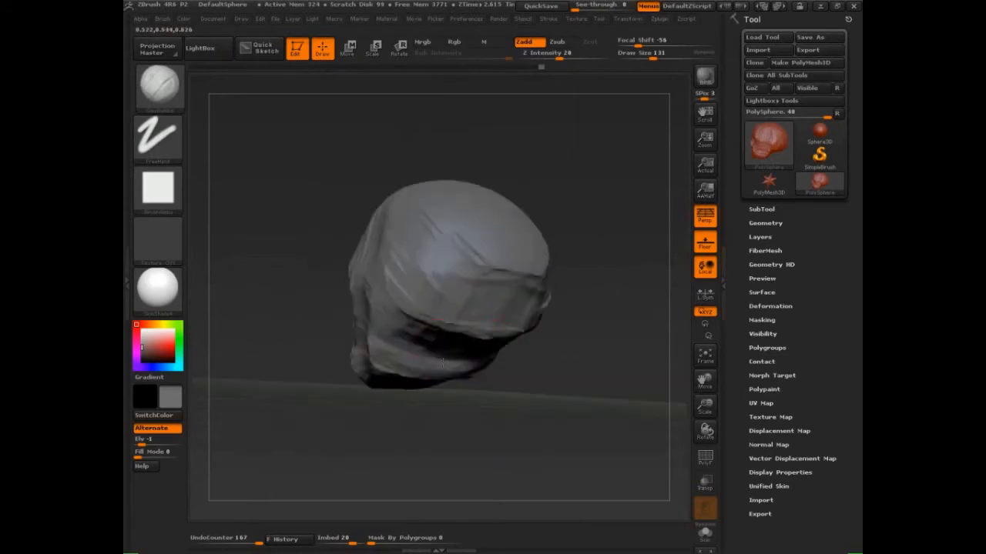
pyautogui.moveTo(402, 330)
pyautogui.mouseDown()
pyautogui.moveTo(490, 345)
pyautogui.moveTo(470, 343)
pyautogui.mouseUp()
pyautogui.moveTo(573, 358); pyautogui.dragTo(586, 369)
pyautogui.moveTo(415, 239)
pyautogui.mouseDown()
pyautogui.moveTo(389, 289)
pyautogui.moveTo(440, 293)
pyautogui.mouseUp()
# Step: Annotate the back of the skull with plane lines, downward arrows and an outer curve, and clear the marks
pyautogui.moveTo(568, 363)
pyautogui.mouseDown()
pyautogui.moveTo(576, 408)
pyautogui.moveTo(558, 409)
pyautogui.mouseUp()
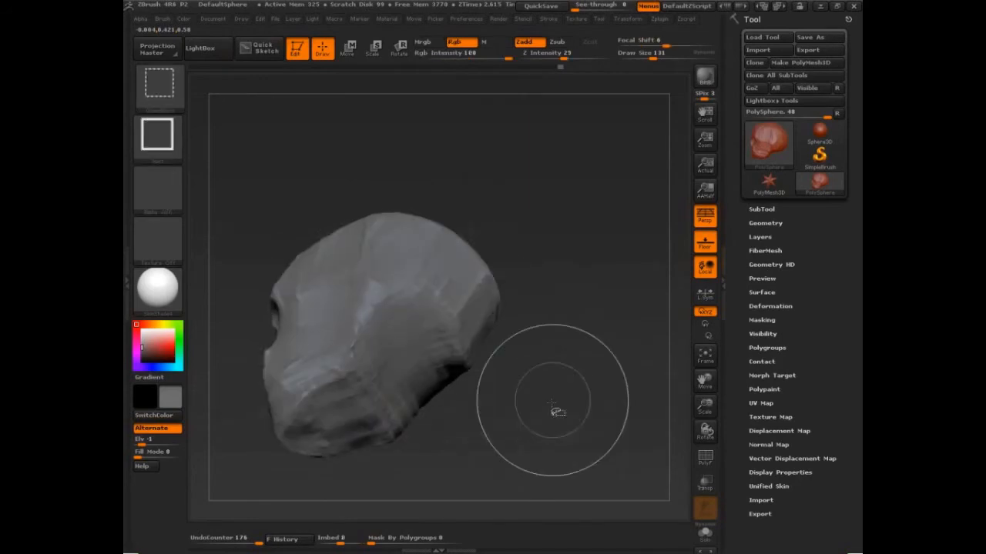
pyautogui.moveTo(384, 212)
pyautogui.keyDown('ctrl'); pyautogui.keyDown('shift'); pyautogui.mouseDown()
pyautogui.moveTo(398, 253)
pyautogui.moveTo(353, 289)
pyautogui.moveTo(444, 229)
pyautogui.moveTo(457, 327)
pyautogui.moveTo(465, 261)
pyautogui.moveTo(403, 333)
pyautogui.moveTo(390, 381)
pyautogui.mouseUp(); pyautogui.keyUp('shift'); pyautogui.keyUp('ctrl')
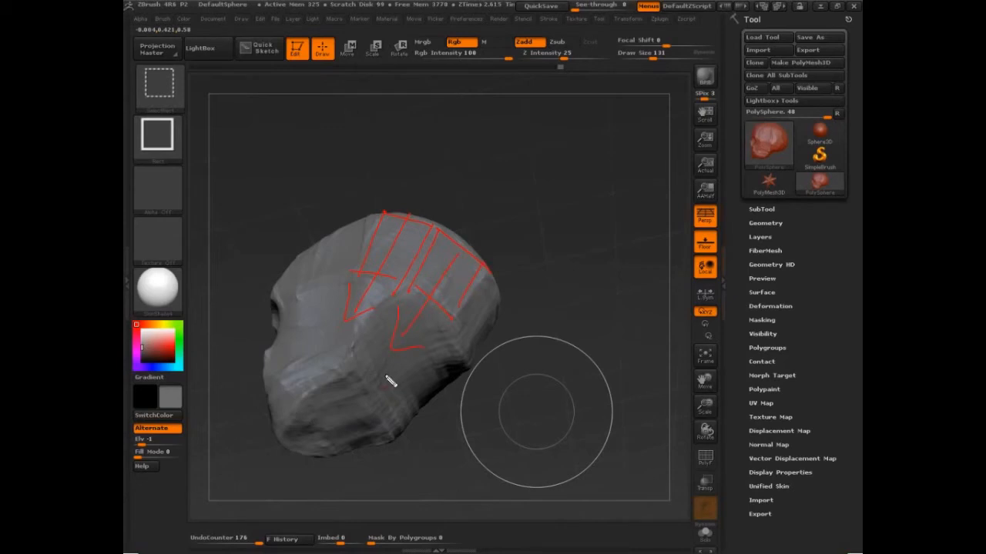
pyautogui.moveTo(334, 192)
pyautogui.mouseDown()
pyautogui.moveTo(493, 260)
pyautogui.moveTo(490, 289)
pyautogui.mouseUp()
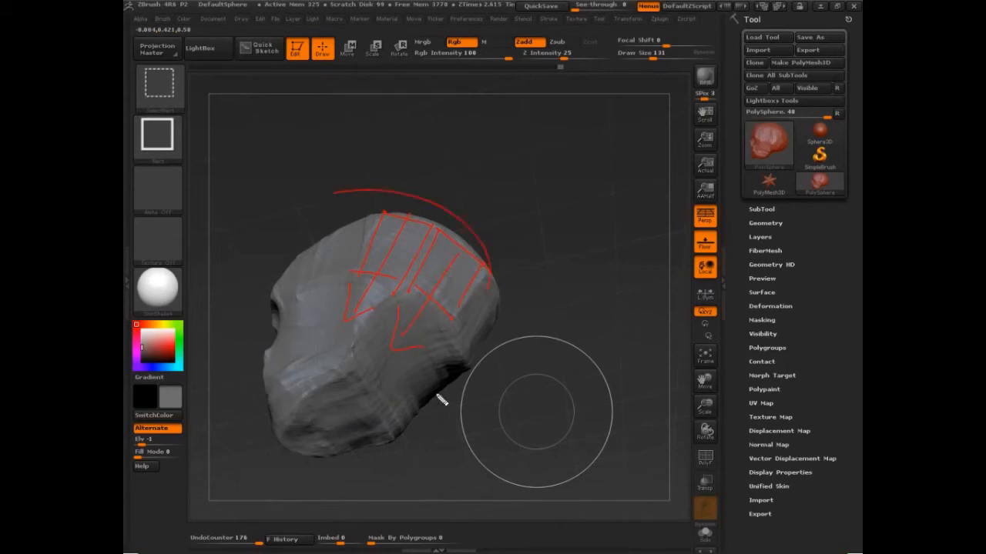
pyautogui.press('Escape')
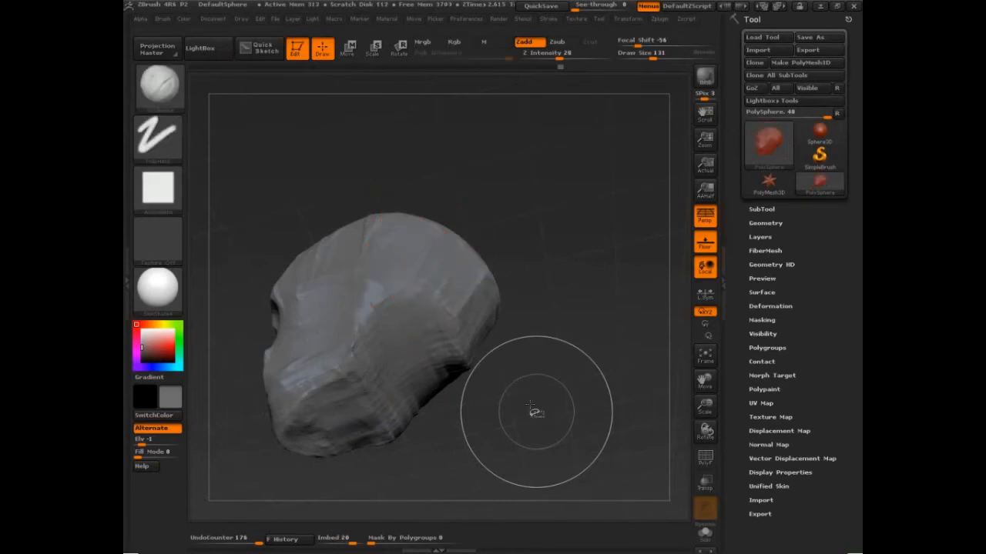
# Step: Annotate the outline of the plane under the jaw and hatch it with parallel lines
pyautogui.moveTo(370, 309)
pyautogui.keyDown('ctrl'); pyautogui.keyDown('shift'); pyautogui.mouseDown()
pyautogui.moveTo(355, 377)
pyautogui.moveTo(290, 415)
pyautogui.moveTo(306, 460)
pyautogui.mouseUp(); pyautogui.keyUp('shift'); pyautogui.keyUp('ctrl')
pyautogui.moveTo(291, 413)
pyautogui.mouseDown()
pyautogui.moveTo(318, 461)
pyautogui.moveTo(335, 460)
pyautogui.mouseUp()
pyautogui.moveTo(319, 395); pyautogui.dragTo(351, 449)
pyautogui.moveTo(332, 384); pyautogui.dragTo(357, 430)
pyautogui.moveTo(366, 392)
pyautogui.mouseDown()
pyautogui.moveTo(390, 446)
pyautogui.moveTo(401, 449)
pyautogui.moveTo(420, 389)
pyautogui.mouseUp()
pyautogui.moveTo(372, 303); pyautogui.dragTo(416, 403)
pyautogui.moveTo(406, 443); pyautogui.dragTo(300, 461)
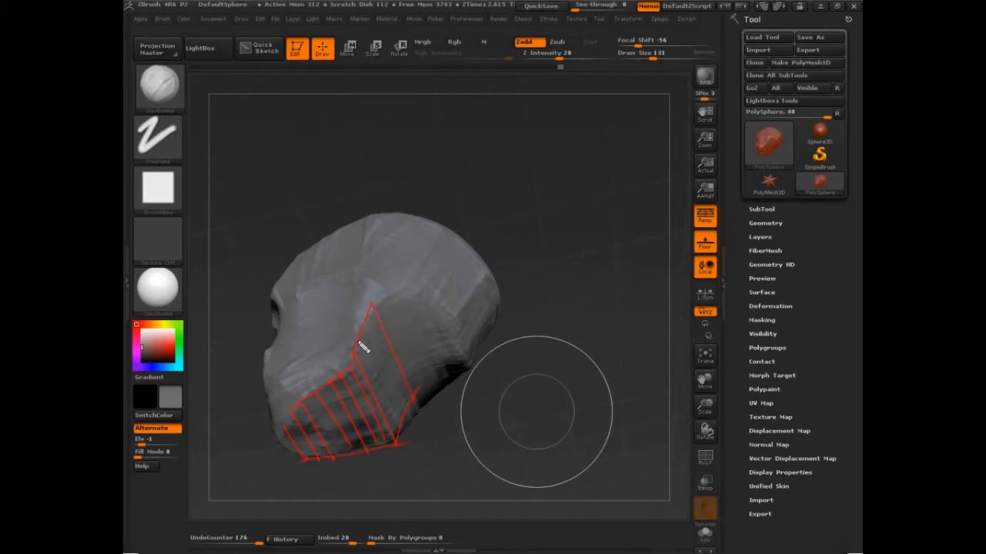
# Step: Annotate the planes behind the jaw, across the neck area and up to the back of the skull
pyautogui.moveTo(357, 341); pyautogui.dragTo(401, 439)
pyautogui.moveTo(364, 325); pyautogui.dragTo(389, 376)
pyautogui.moveTo(373, 305); pyautogui.dragTo(424, 290)
pyautogui.moveTo(416, 394); pyautogui.dragTo(463, 377)
pyautogui.moveTo(424, 291); pyautogui.dragTo(467, 377)
pyautogui.moveTo(462, 326)
pyautogui.mouseDown()
pyautogui.moveTo(484, 275)
pyautogui.moveTo(478, 328)
pyautogui.moveTo(462, 358)
pyautogui.mouseUp()
pyautogui.moveTo(392, 344); pyautogui.dragTo(453, 333)
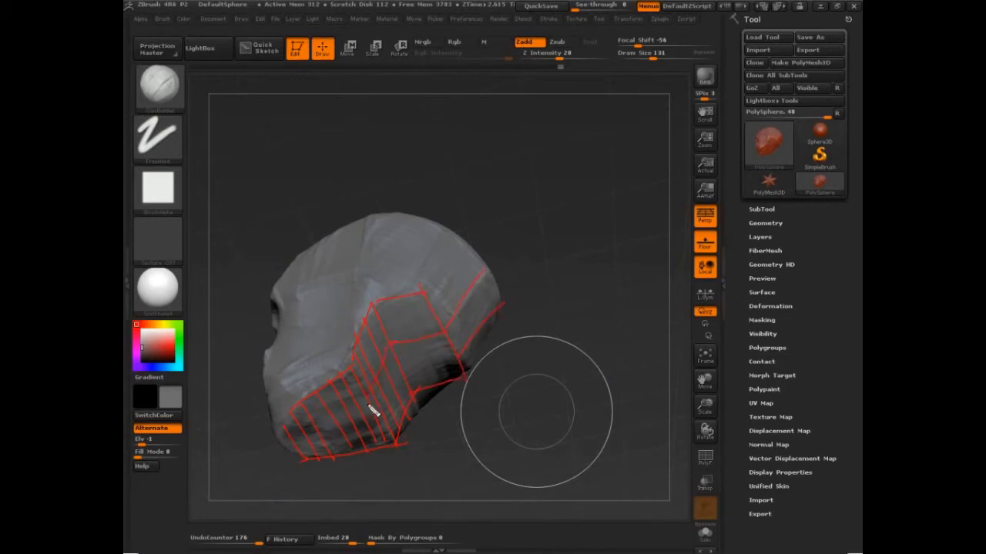
# Step: Cross-hatch the annotated jaw and neck planes, outline the rear skull plane with a grid, and clear the marks
pyautogui.moveTo(301, 432)
pyautogui.mouseDown()
pyautogui.moveTo(374, 387)
pyautogui.moveTo(374, 421)
pyautogui.moveTo(401, 384)
pyautogui.mouseUp()
pyautogui.moveTo(442, 233); pyautogui.dragTo(422, 292)
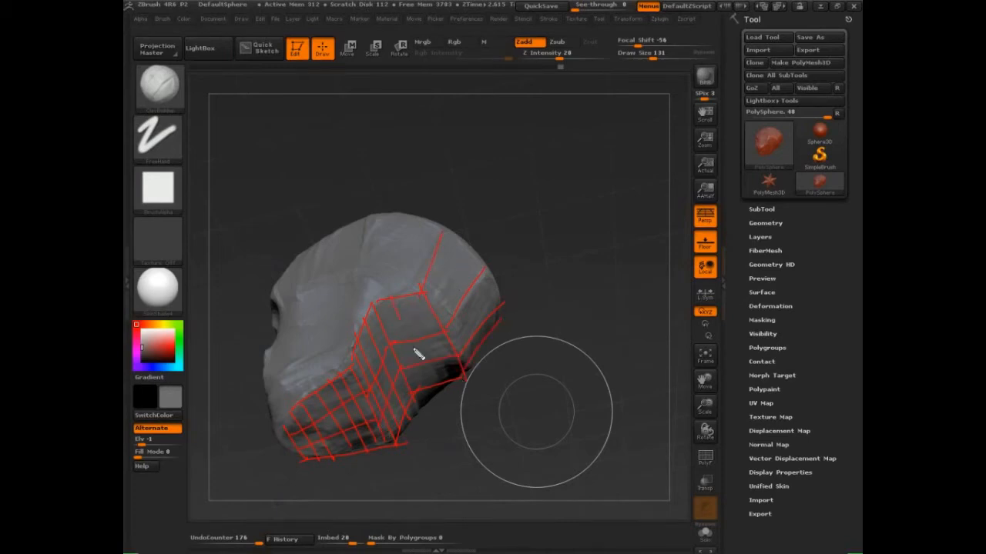
pyautogui.moveTo(504, 315); pyautogui.dragTo(445, 230)
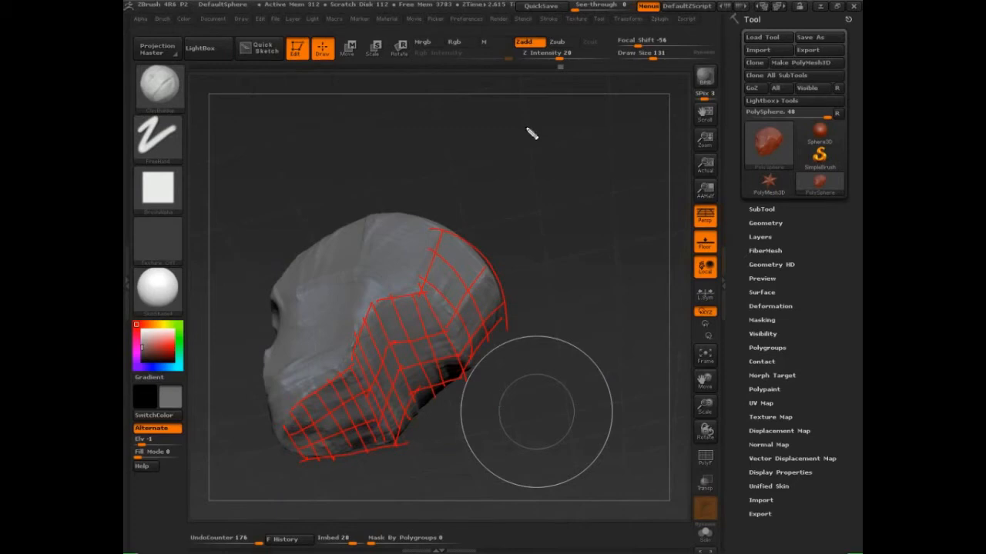
pyautogui.press('Escape')
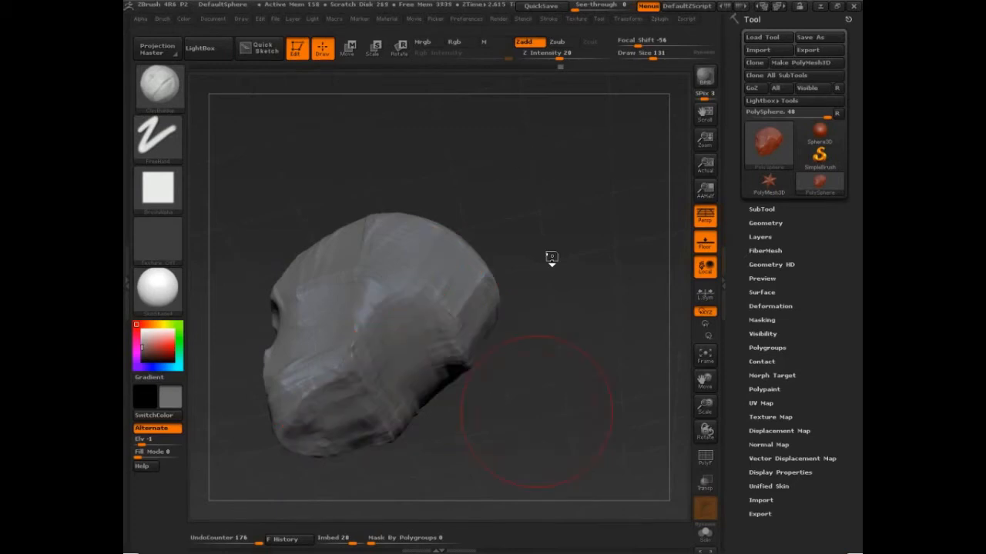
# Step: Build up the planes on the side of the skull, from the temple toward the back of the head
pyautogui.moveTo(551, 258)
pyautogui.mouseDown()
pyautogui.moveTo(565, 226)
pyautogui.moveTo(543, 242)
pyautogui.moveTo(408, 240)
pyautogui.mouseUp()
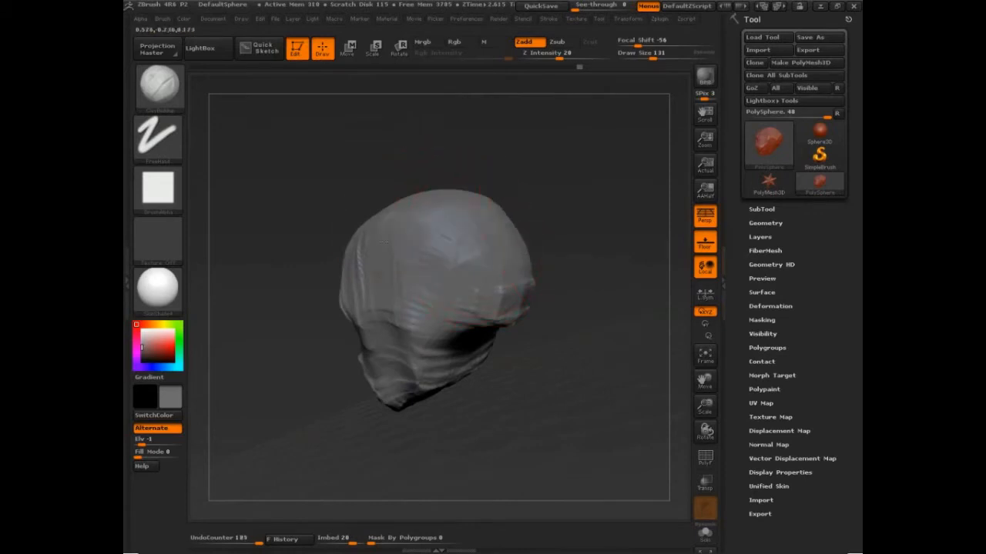
pyautogui.moveTo(562, 187)
pyautogui.mouseDown()
pyautogui.moveTo(580, 171)
pyautogui.moveTo(566, 177)
pyautogui.mouseUp()
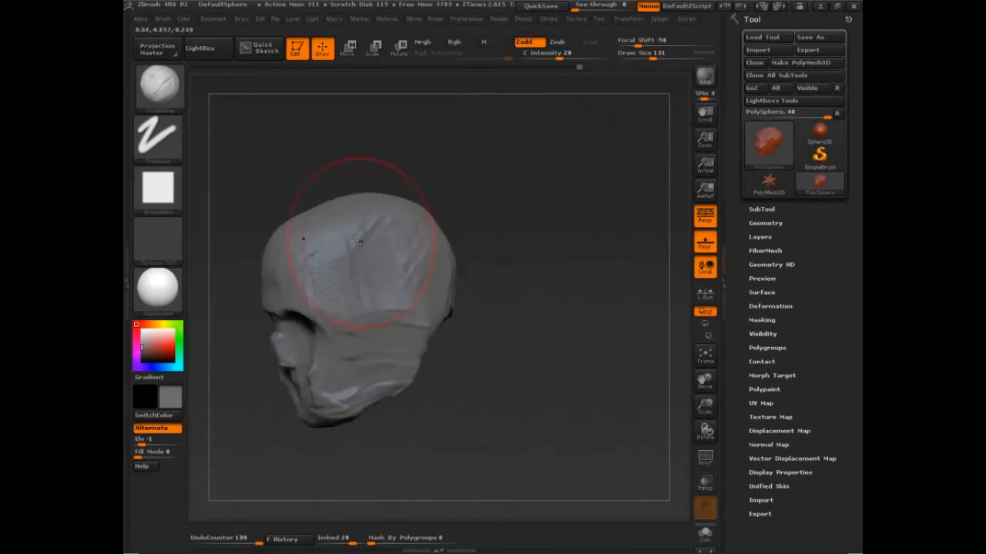
pyautogui.moveTo(367, 240); pyautogui.dragTo(405, 285)
pyautogui.moveTo(477, 298)
pyautogui.mouseDown()
pyautogui.moveTo(564, 294)
pyautogui.moveTo(572, 325)
pyautogui.moveTo(652, 305)
pyautogui.mouseUp()
# Step: Set the draw size to 62 and carve into the eye socket, brow and side of the forehead
pyautogui.press('s')
pyautogui.moveTo(411, 303); pyautogui.dragTo(393, 303)
pyautogui.moveTo(572, 346)
pyautogui.mouseDown()
pyautogui.moveTo(457, 298)
pyautogui.moveTo(439, 271)
pyautogui.moveTo(425, 286)
pyautogui.moveTo(428, 275)
pyautogui.moveTo(435, 297)
pyautogui.mouseUp()
pyautogui.moveTo(403, 264)
pyautogui.keyDown('alt'); pyautogui.mouseDown()
pyautogui.moveTo(425, 254)
pyautogui.moveTo(390, 233)
pyautogui.moveTo(385, 257)
pyautogui.moveTo(405, 238)
pyautogui.mouseUp(); pyautogui.keyUp('alt')
pyautogui.moveTo(404, 237)
pyautogui.keyDown('alt'); pyautogui.mouseDown()
pyautogui.moveTo(432, 254)
pyautogui.moveTo(447, 234)
pyautogui.mouseUp(); pyautogui.keyUp('alt')
pyautogui.moveTo(445, 235)
pyautogui.keyDown('alt'); pyautogui.mouseDown()
pyautogui.moveTo(425, 224)
pyautogui.moveTo(448, 197)
pyautogui.moveTo(401, 212)
pyautogui.mouseUp(); pyautogui.keyUp('alt')
pyautogui.moveTo(404, 201)
pyautogui.keyDown('alt'); pyautogui.mouseDown()
pyautogui.moveTo(438, 182)
pyautogui.moveTo(392, 186)
pyautogui.mouseUp(); pyautogui.keyUp('alt')
pyautogui.keyDown('alt'); pyautogui.moveTo(419, 157); pyautogui.dragTo(371, 160); pyautogui.keyUp('alt')
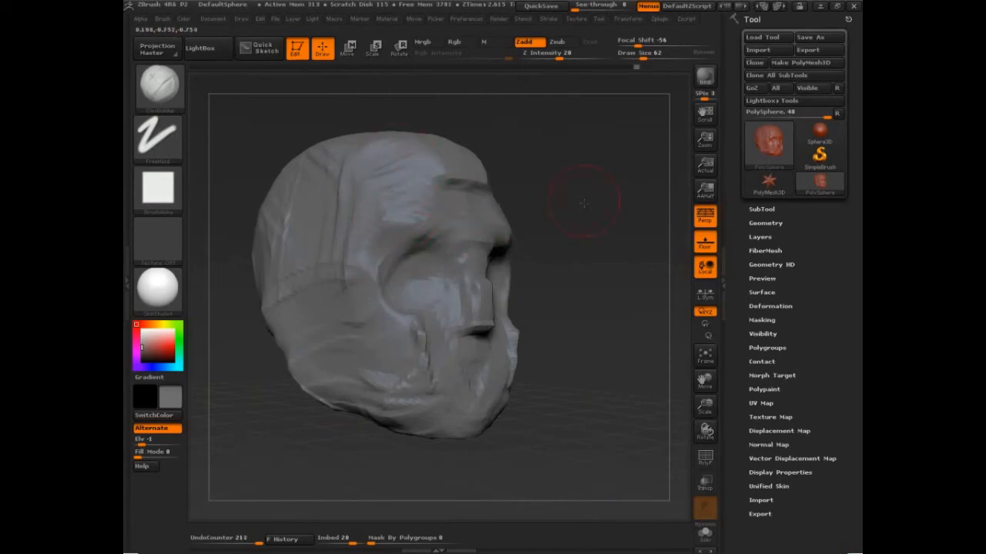
# Step: Build up the cheek and side jaw planes with a slightly larger brush, and undo the last stroke
pyautogui.moveTo(583, 203)
pyautogui.mouseDown()
pyautogui.moveTo(595, 328)
pyautogui.moveTo(576, 303)
pyautogui.moveTo(572, 260)
pyautogui.moveTo(556, 254)
pyautogui.mouseUp()
pyautogui.moveTo(369, 246); pyautogui.dragTo(409, 302)
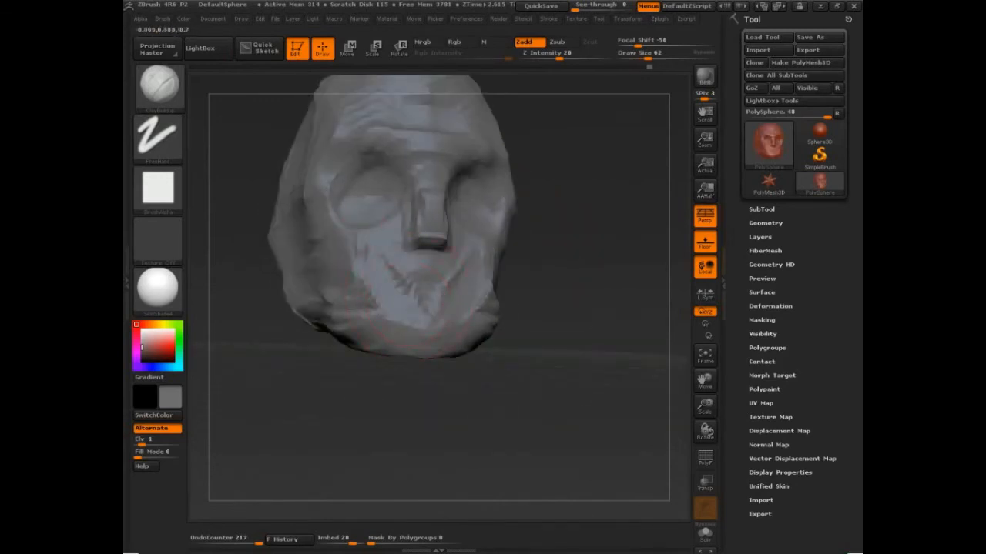
pyautogui.moveTo(369, 343); pyautogui.dragTo(335, 318)
pyautogui.moveTo(326, 302)
pyautogui.mouseDown()
pyautogui.moveTo(338, 337)
pyautogui.moveTo(373, 347)
pyautogui.mouseUp()
pyautogui.moveTo(539, 375)
pyautogui.mouseDown()
pyautogui.moveTo(563, 374)
pyautogui.moveTo(562, 352)
pyautogui.moveTo(591, 330)
pyautogui.mouseUp()
pyautogui.moveTo(352, 279)
pyautogui.mouseDown()
pyautogui.moveTo(324, 314)
pyautogui.moveTo(276, 298)
pyautogui.mouseUp()
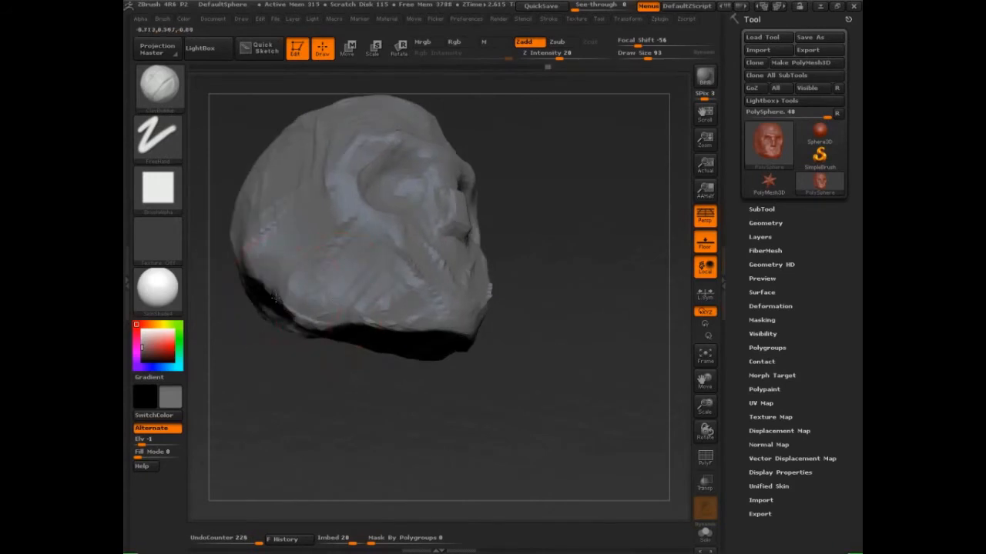
pyautogui.hotkey('ctrl', 'z')
# Step: Sculpt the underside plane of the jaw from the rear jaw corner toward the chin
pyautogui.moveTo(357, 389); pyautogui.dragTo(350, 316)
pyautogui.moveTo(308, 309); pyautogui.dragTo(385, 343)
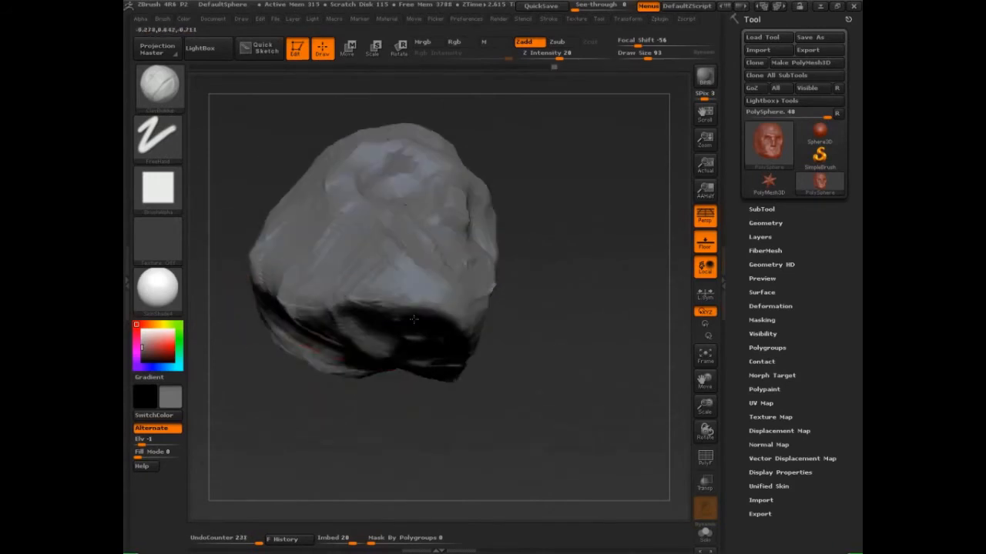
pyautogui.moveTo(396, 304); pyautogui.dragTo(454, 350)
# Step: Lay clay strokes down the side of the head to define the temple plane
pyautogui.moveTo(566, 280)
pyautogui.mouseDown()
pyautogui.moveTo(580, 359)
pyautogui.moveTo(599, 292)
pyautogui.moveTo(608, 320)
pyautogui.mouseUp()
pyautogui.moveTo(320, 221); pyautogui.dragTo(325, 264)
pyautogui.moveTo(344, 176)
pyautogui.mouseDown()
pyautogui.moveTo(323, 261)
pyautogui.moveTo(333, 269)
pyautogui.mouseUp()
pyautogui.moveTo(294, 219); pyautogui.dragTo(322, 258)
# Step: Set the draw size to 42 and build up the area below the eyes and the bridge of the nose
pyautogui.moveTo(596, 293)
pyautogui.mouseDown()
pyautogui.moveTo(609, 312)
pyautogui.moveTo(592, 312)
pyautogui.moveTo(576, 369)
pyautogui.mouseUp()
pyautogui.press('s')
pyautogui.moveTo(389, 270); pyautogui.dragTo(399, 286)
pyautogui.moveTo(397, 279); pyautogui.dragTo(351, 269)
pyautogui.moveTo(351, 270)
pyautogui.mouseDown()
pyautogui.moveTo(333, 247)
pyautogui.moveTo(377, 211)
pyautogui.moveTo(341, 210)
pyautogui.moveTo(406, 211)
pyautogui.moveTo(412, 245)
pyautogui.moveTo(426, 212)
pyautogui.moveTo(419, 251)
pyautogui.mouseUp()
pyautogui.moveTo(414, 245)
pyautogui.mouseDown()
pyautogui.moveTo(400, 268)
pyautogui.moveTo(428, 276)
pyautogui.mouseUp()
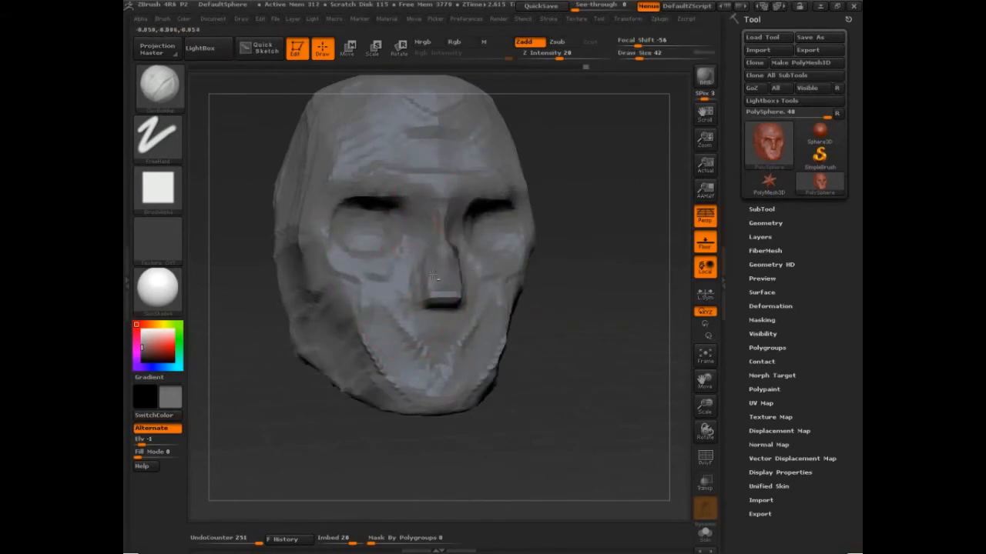
pyautogui.moveTo(440, 229); pyautogui.dragTo(439, 265)
pyautogui.moveTo(431, 258)
pyautogui.mouseDown()
pyautogui.moveTo(434, 289)
pyautogui.moveTo(442, 240)
pyautogui.moveTo(440, 288)
pyautogui.mouseUp()
pyautogui.moveTo(438, 278); pyautogui.dragTo(444, 231)
# Step: Fill out the front cheek plane and the mouth and chin area with a draw size of 75
pyautogui.moveTo(539, 341); pyautogui.dragTo(567, 352)
pyautogui.moveTo(361, 266)
pyautogui.mouseDown()
pyautogui.moveTo(364, 317)
pyautogui.moveTo(433, 333)
pyautogui.moveTo(401, 332)
pyautogui.mouseUp()
pyautogui.moveTo(415, 371); pyautogui.dragTo(440, 389)
pyautogui.moveTo(445, 354)
pyautogui.mouseDown()
pyautogui.moveTo(401, 391)
pyautogui.moveTo(408, 394)
pyautogui.mouseUp()
pyautogui.moveTo(362, 305)
pyautogui.mouseDown()
pyautogui.moveTo(371, 358)
pyautogui.moveTo(420, 350)
pyautogui.mouseUp()
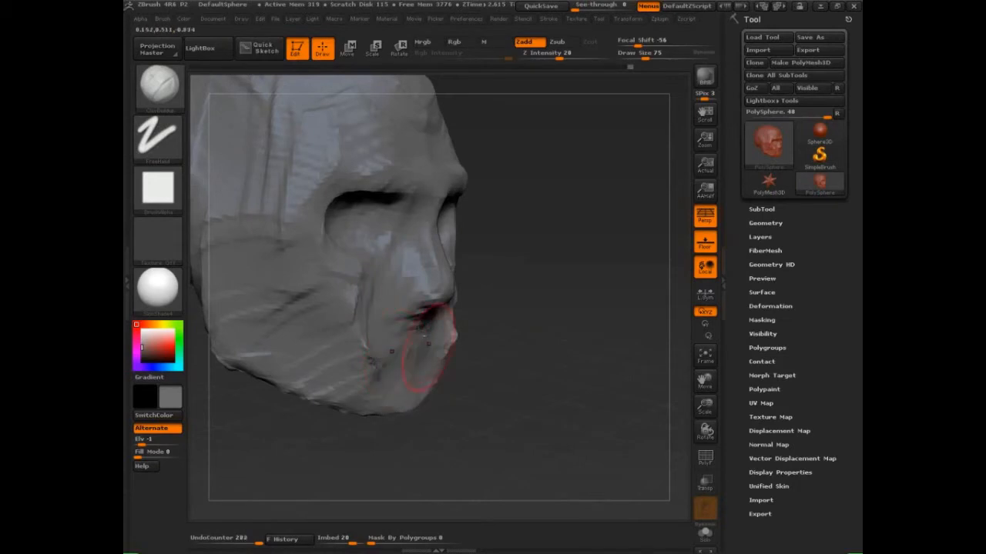
pyautogui.moveTo(353, 287)
pyautogui.mouseDown()
pyautogui.moveTo(373, 325)
pyautogui.moveTo(348, 292)
pyautogui.moveTo(375, 368)
pyautogui.mouseUp()
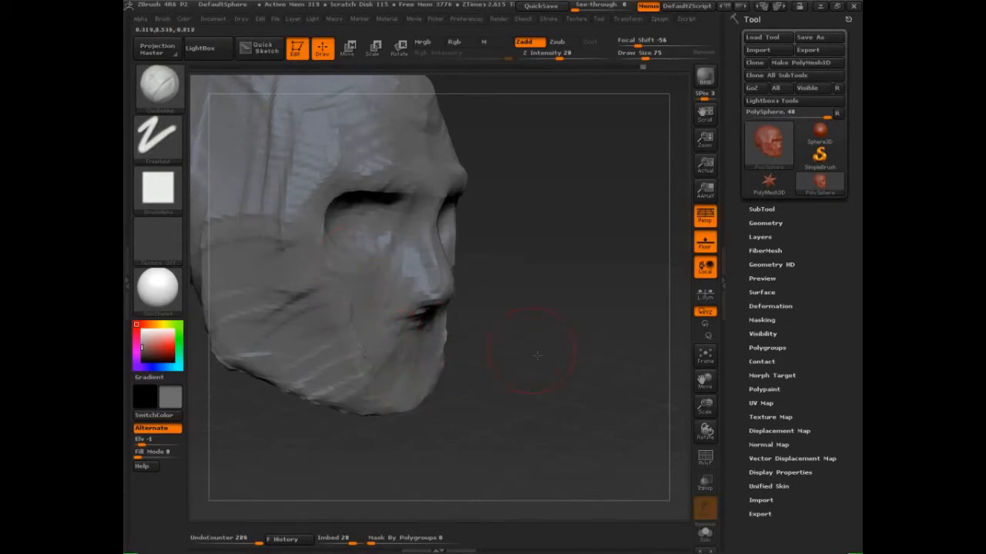
# Step: Enlarge the brush to a draw size of 136 and sculpt the broad cheek and jaw planes
pyautogui.moveTo(488, 341); pyautogui.dragTo(331, 345)
pyautogui.moveTo(526, 362)
pyautogui.mouseDown()
pyautogui.moveTo(521, 389)
pyautogui.moveTo(535, 375)
pyautogui.mouseUp()
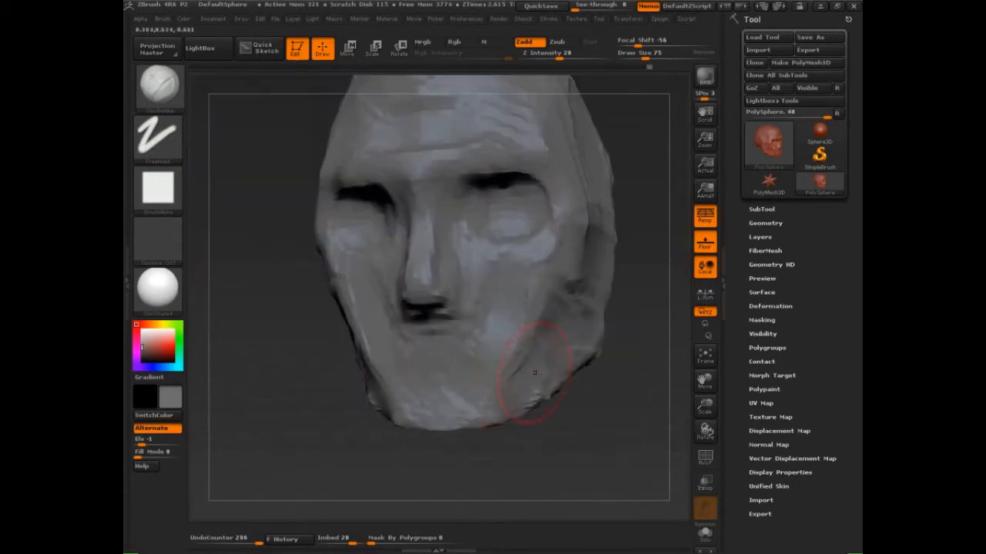
pyautogui.press(']')
pyautogui.press(']')
pyautogui.press(']')
pyautogui.moveTo(596, 388)
pyautogui.mouseDown()
pyautogui.moveTo(539, 355)
pyautogui.moveTo(493, 368)
pyautogui.mouseUp()
pyautogui.moveTo(549, 343)
pyautogui.mouseDown()
pyautogui.moveTo(481, 369)
pyautogui.moveTo(433, 350)
pyautogui.moveTo(408, 377)
pyautogui.mouseUp()
pyautogui.moveTo(480, 278); pyautogui.dragTo(482, 219)
pyautogui.moveTo(479, 260); pyautogui.dragTo(499, 206)
# Step: Lay broad clay strokes across the forehead and down the temple to define their planes
pyautogui.moveTo(626, 147); pyautogui.dragTo(609, 218)
pyautogui.moveTo(461, 176); pyautogui.dragTo(401, 216)
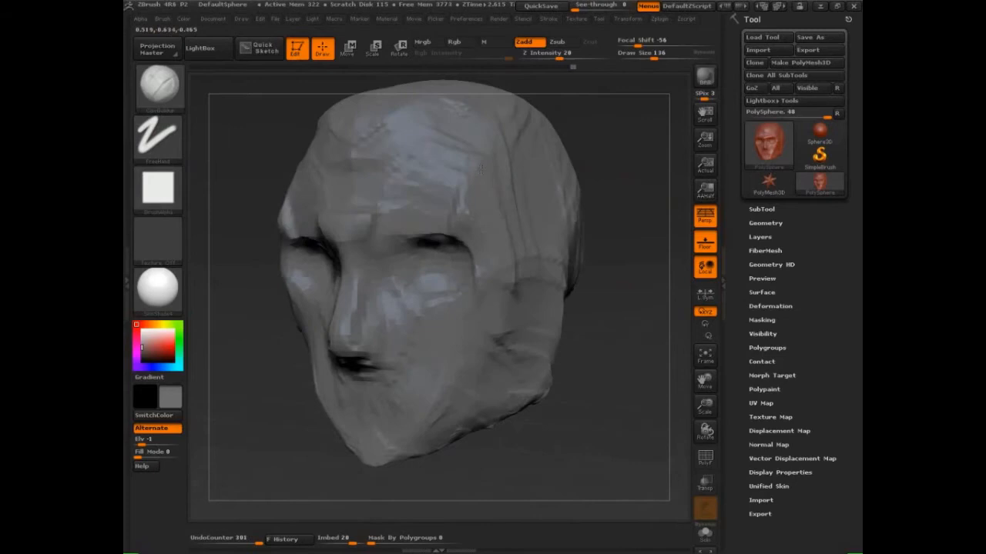
pyautogui.moveTo(492, 189); pyautogui.dragTo(449, 248)
pyautogui.moveTo(499, 152); pyautogui.dragTo(455, 225)
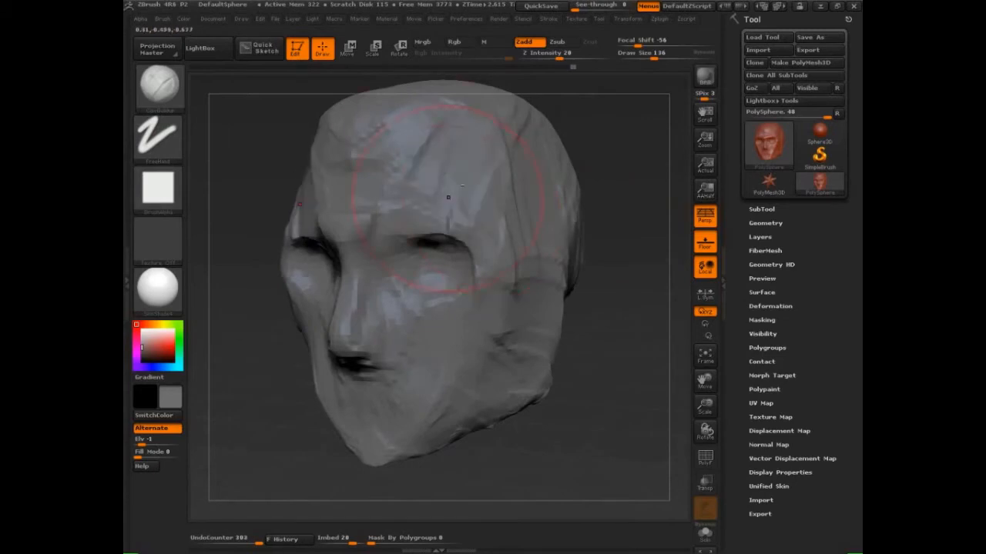
pyautogui.moveTo(435, 109); pyautogui.dragTo(370, 154)
pyautogui.moveTo(370, 113); pyautogui.dragTo(408, 132)
pyautogui.moveTo(482, 139); pyautogui.dragTo(492, 197)
pyautogui.moveTo(528, 153); pyautogui.dragTo(502, 235)
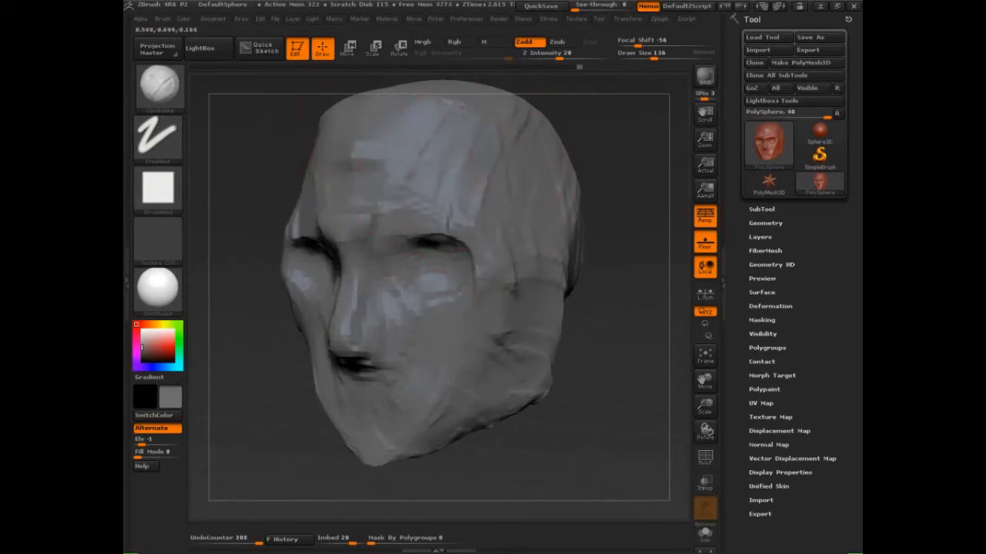
pyautogui.moveTo(527, 175)
pyautogui.mouseDown()
pyautogui.moveTo(515, 245)
pyautogui.moveTo(542, 286)
pyautogui.mouseUp()
# Step: Reduce the brush size and block in the mouth area beneath the nose, undoing the first stroke
pyautogui.moveTo(607, 348); pyautogui.dragTo(644, 347)
pyautogui.press('s')
pyautogui.moveTo(433, 346); pyautogui.dragTo(422, 346)
pyautogui.moveTo(592, 411)
pyautogui.mouseDown()
pyautogui.moveTo(593, 387)
pyautogui.moveTo(639, 370)
pyautogui.mouseUp()
pyautogui.moveTo(409, 308)
pyautogui.mouseDown()
pyautogui.moveTo(471, 305)
pyautogui.moveTo(440, 333)
pyautogui.moveTo(476, 333)
pyautogui.moveTo(423, 368)
pyautogui.moveTo(452, 317)
pyautogui.moveTo(419, 302)
pyautogui.mouseUp()
pyautogui.press('s')
pyautogui.hotkey('ctrl', 'z')
pyautogui.press('s')
pyautogui.press('s')
pyautogui.click(423, 339)
pyautogui.moveTo(436, 316)
pyautogui.mouseDown()
pyautogui.moveTo(414, 315)
pyautogui.moveTo(411, 334)
pyautogui.moveTo(351, 343)
pyautogui.mouseUp()
# Step: Set the draw size to 105, build up the cheek beside the mouth, and review the head from several angles
pyautogui.press('s')
pyautogui.moveTo(348, 348); pyautogui.dragTo(373, 365)
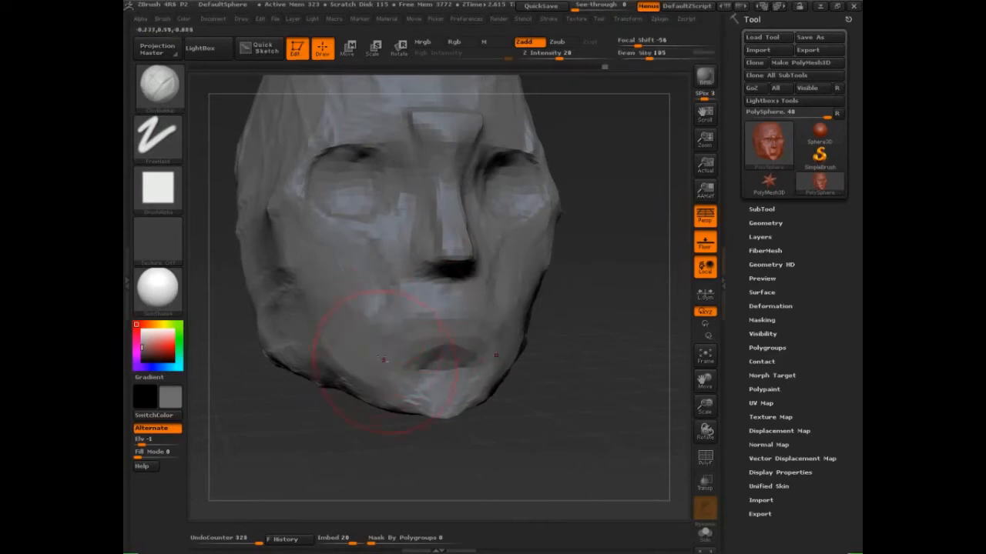
pyautogui.moveTo(322, 269); pyautogui.dragTo(355, 323)
pyautogui.moveTo(554, 416)
pyautogui.mouseDown()
pyautogui.moveTo(495, 347)
pyautogui.moveTo(611, 403)
pyautogui.mouseUp()
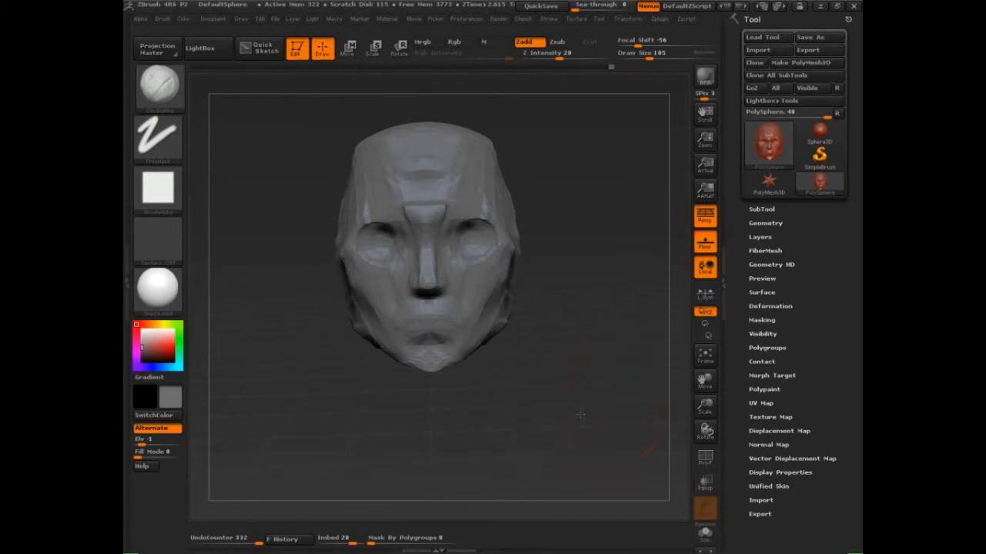
pyautogui.moveTo(584, 413); pyautogui.dragTo(604, 462)
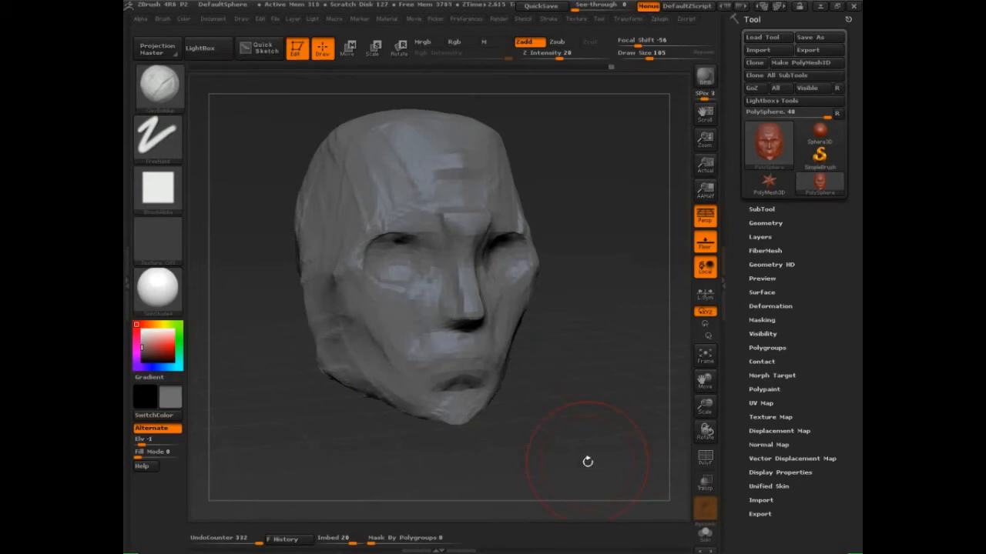
# Step: Load the PolySphere.ZTL tool from LightBox as a new sphere on the canvas
pyautogui.click(200, 48)
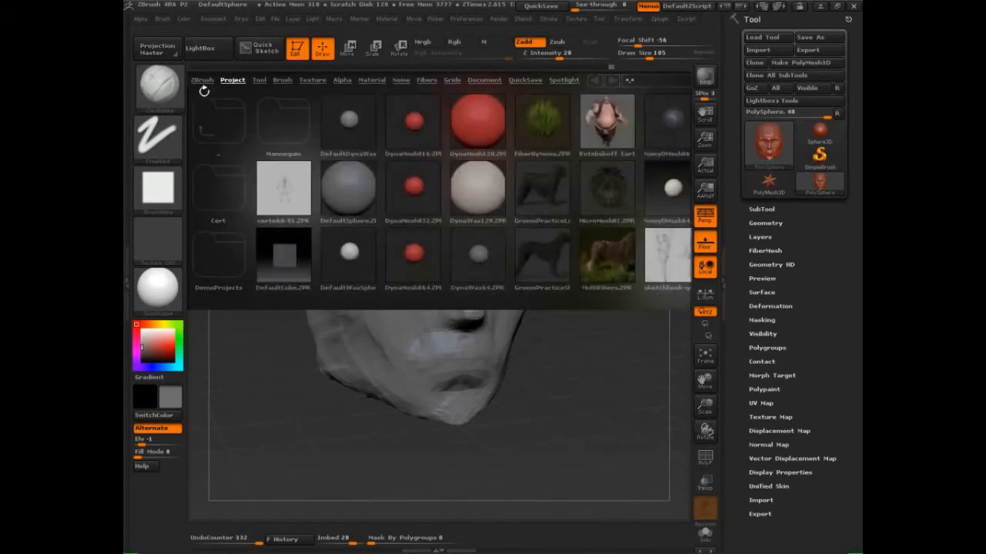
pyautogui.click(259, 80)
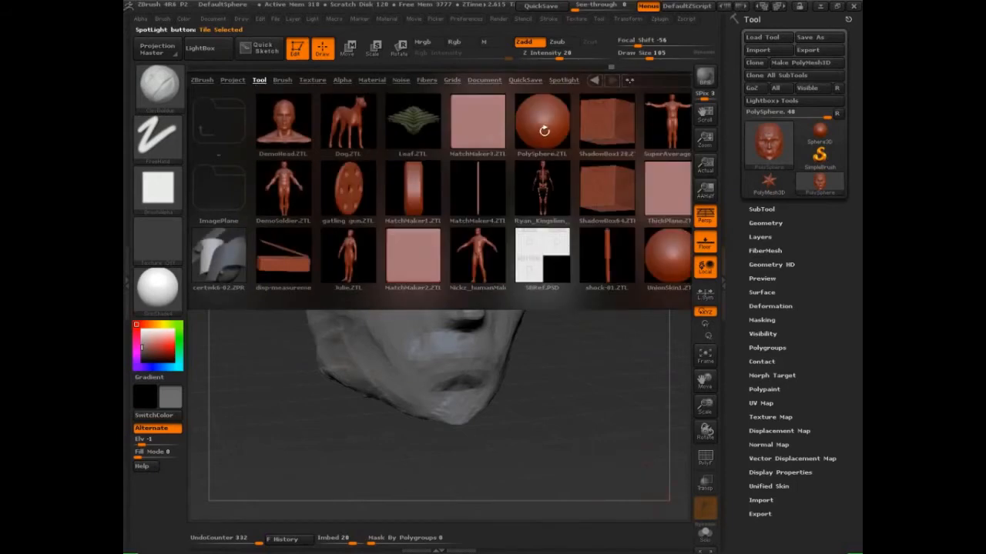
pyautogui.doubleClick(543, 127)
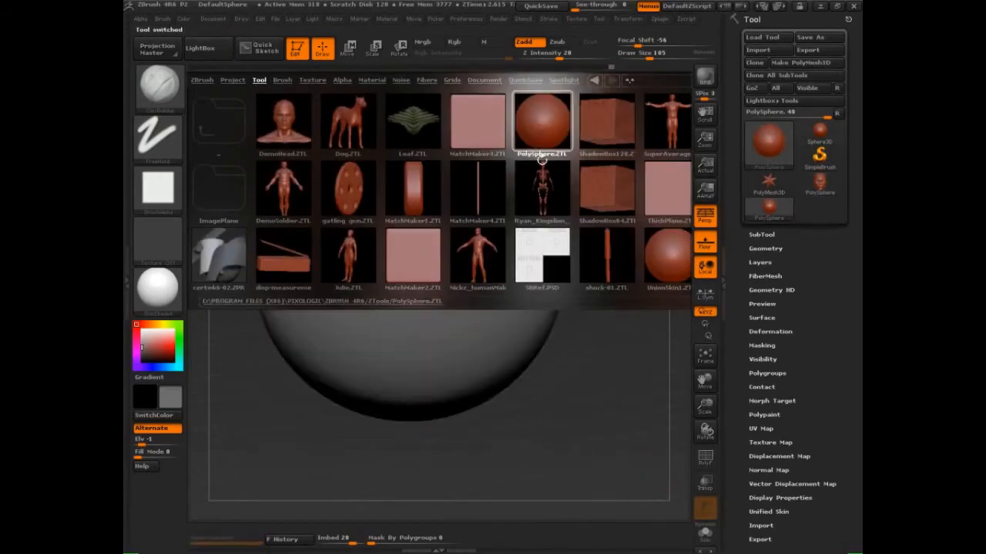
pyautogui.click(206, 51)
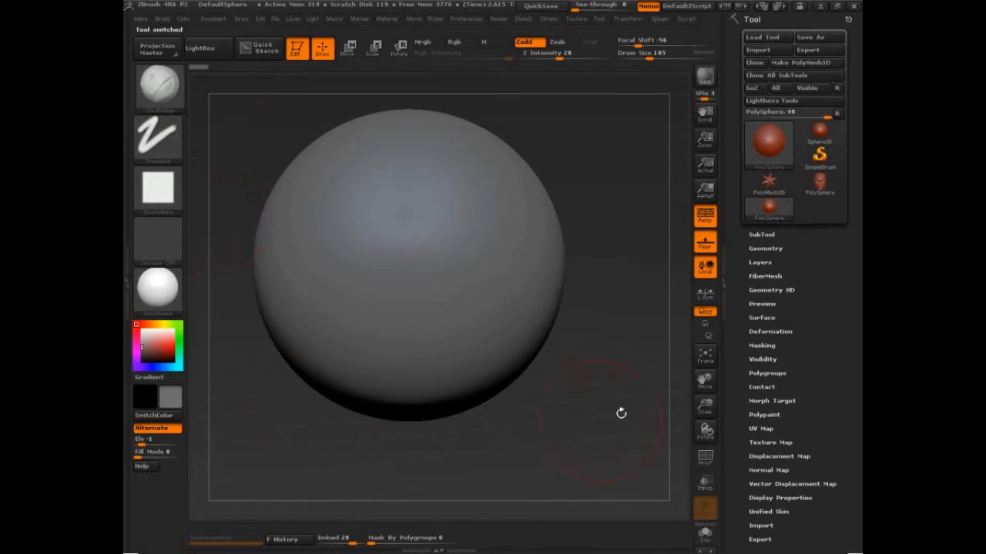
# Step: Compare the polygon wireframes of the new sphere and the sculpted head, then return to the sphere and hide the wireframe
pyautogui.click(705, 458)
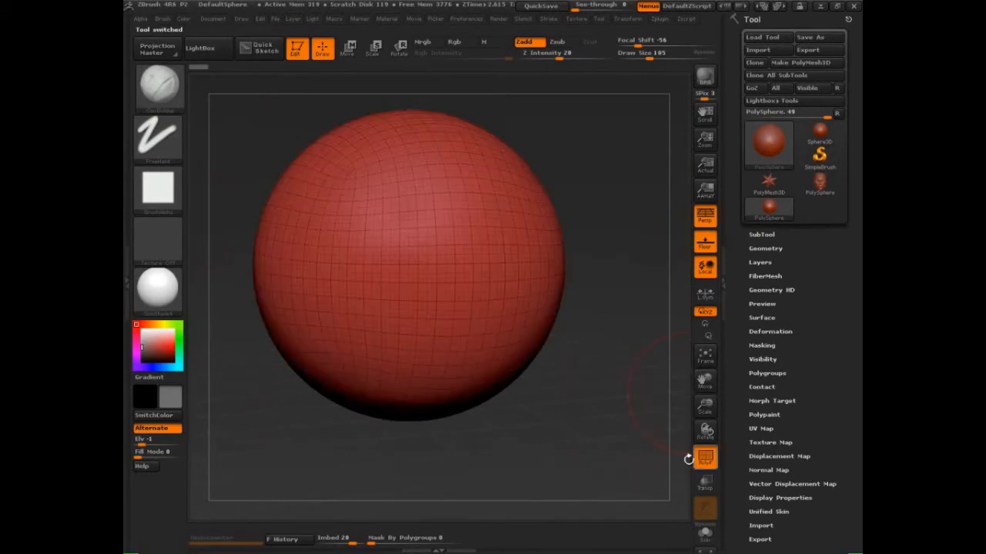
pyautogui.moveTo(821, 187)
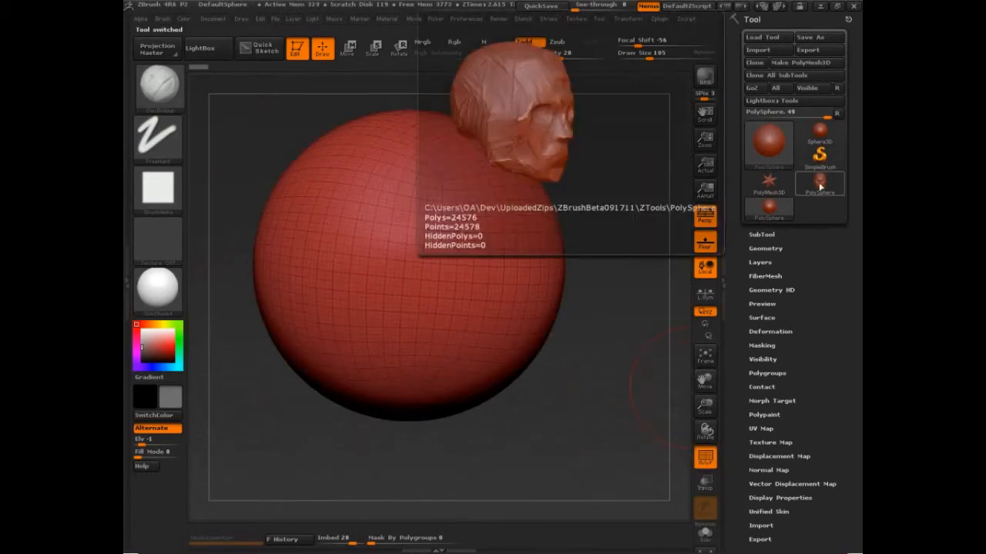
pyautogui.click(821, 187)
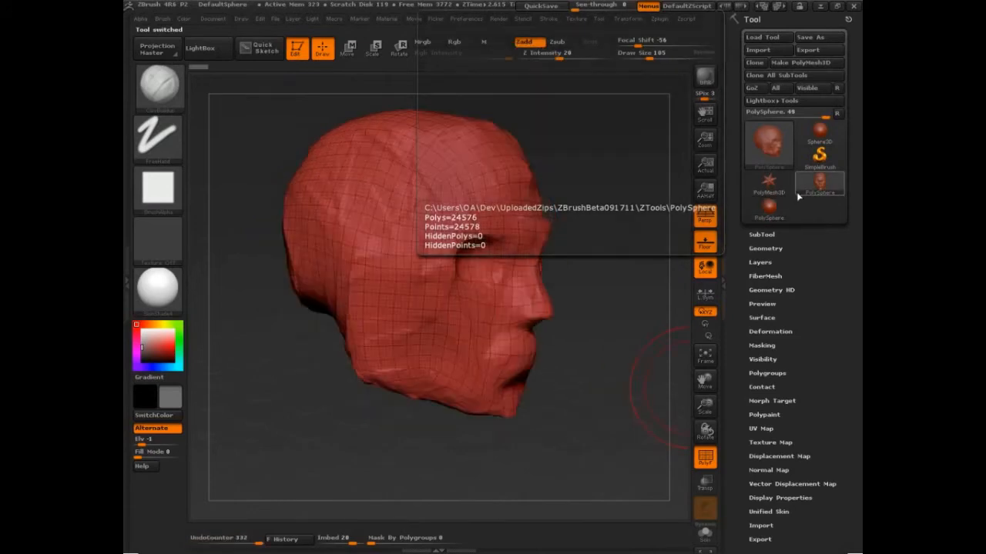
pyautogui.moveTo(677, 469); pyautogui.dragTo(619, 472)
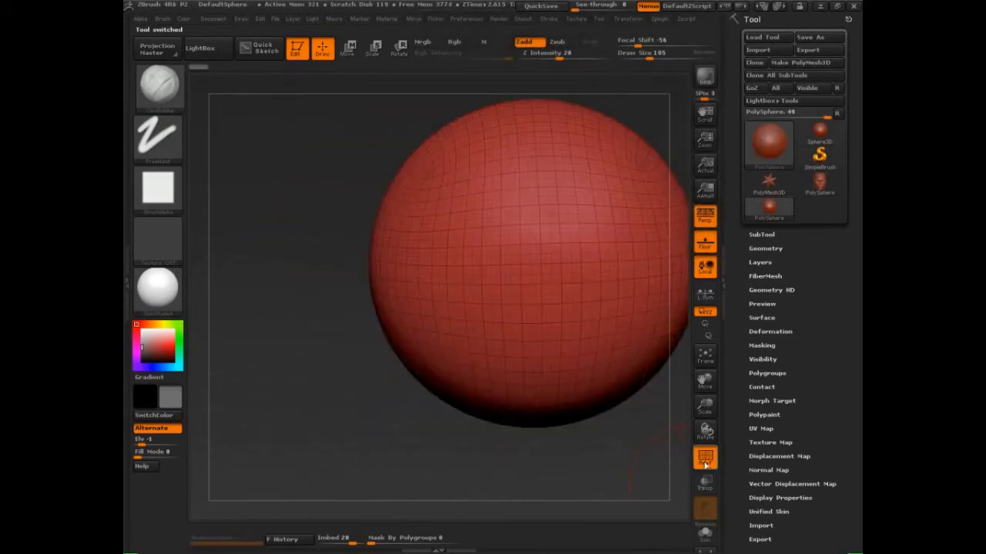
pyautogui.hotkey('shift', 'f')
# Step: Choose the Move brush with a draw size of 232 and push in the sides of the sphere to narrow it
pyautogui.moveTo(611, 472)
pyautogui.keyDown('alt'); pyautogui.mouseDown()
pyautogui.moveTo(599, 448)
pyautogui.moveTo(516, 396)
pyautogui.mouseUp(); pyautogui.keyUp('alt')
pyautogui.press('s')
pyautogui.moveTo(489, 292); pyautogui.dragTo(497, 292)
pyautogui.keyDown('alt'); pyautogui.moveTo(579, 342); pyautogui.dragTo(587, 332); pyautogui.keyUp('alt')
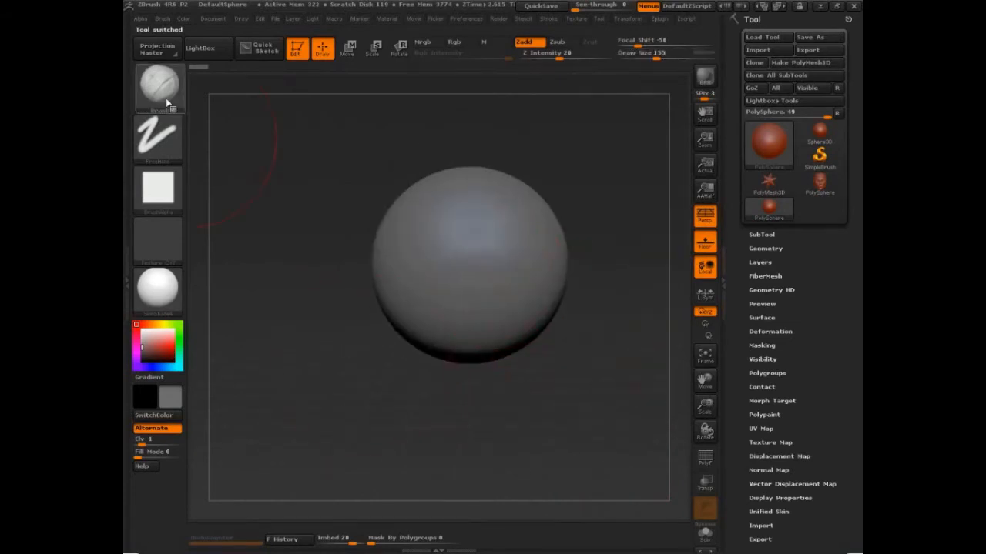
pyautogui.click(166, 98)
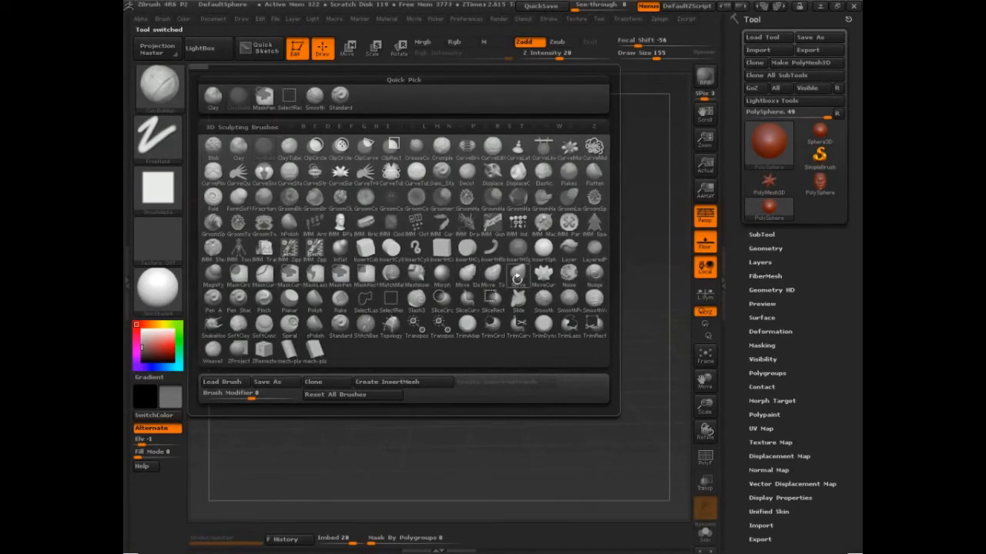
pyautogui.click(517, 278)
pyautogui.press('s')
pyautogui.moveTo(492, 292)
pyautogui.mouseDown()
pyautogui.moveTo(570, 316)
pyautogui.moveTo(590, 337)
pyautogui.mouseUp()
pyautogui.press('shift')
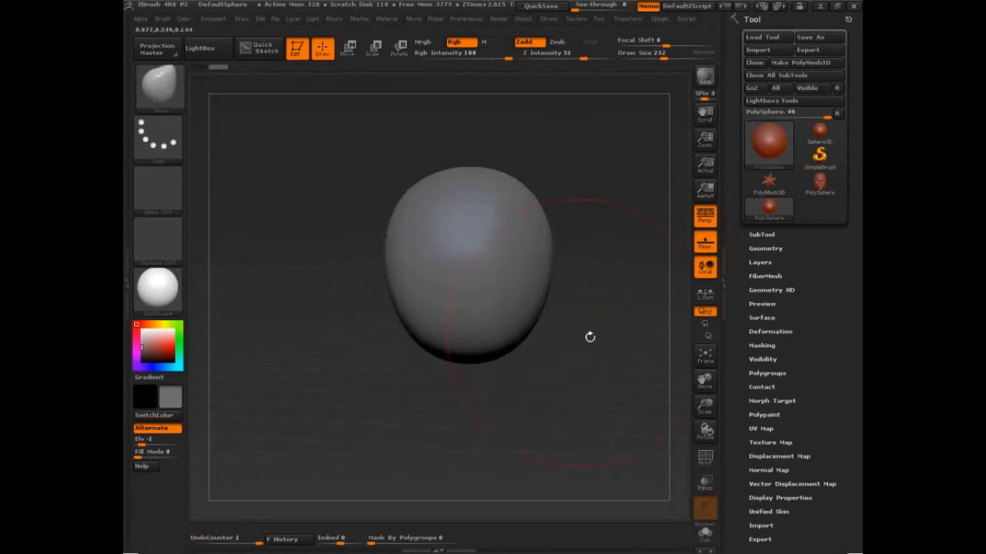
# Step: From the side view, flatten the front of the sphere into a face plane and pull out the lower front for the jaw
pyautogui.click(628, 18)
pyautogui.moveTo(526, 350); pyautogui.dragTo(591, 327)
pyautogui.moveTo(529, 315); pyautogui.dragTo(564, 356)
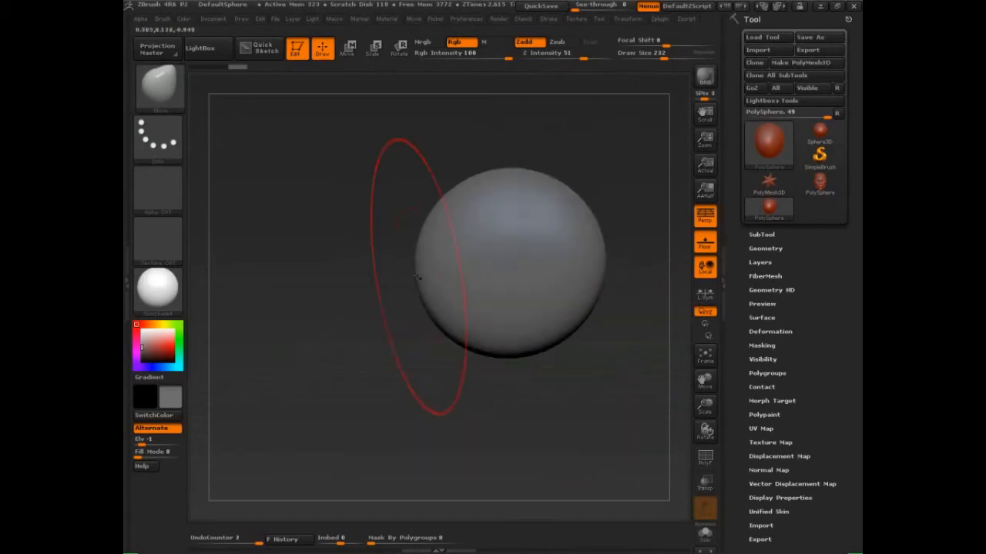
pyautogui.moveTo(420, 278); pyautogui.dragTo(447, 272)
pyautogui.moveTo(454, 331)
pyautogui.mouseDown()
pyautogui.moveTo(475, 347)
pyautogui.moveTo(440, 352)
pyautogui.mouseUp()
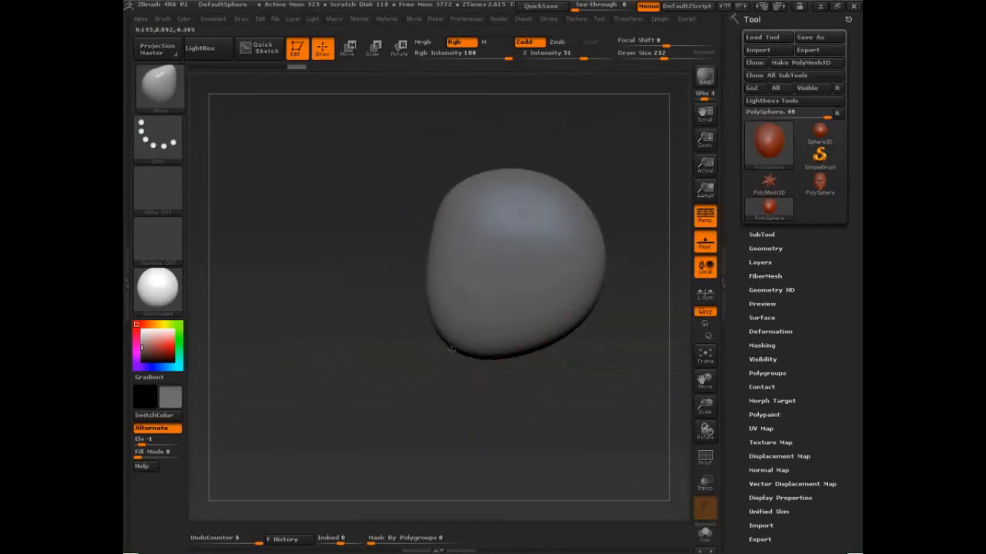
pyautogui.moveTo(435, 258); pyautogui.dragTo(422, 253)
pyautogui.moveTo(521, 246); pyautogui.dragTo(556, 225)
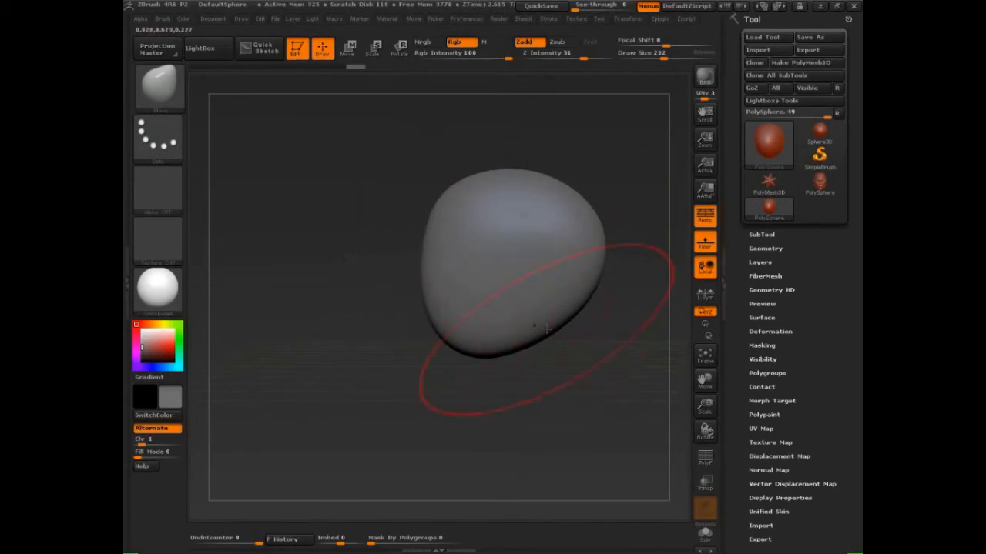
# Step: Push in the underside behind the jaw with a smaller Move brush and pull the chin forward using a draw size of 160
pyautogui.press('s')
pyautogui.moveTo(543, 329)
pyautogui.mouseDown()
pyautogui.moveTo(531, 329)
pyautogui.moveTo(573, 308)
pyautogui.mouseUp()
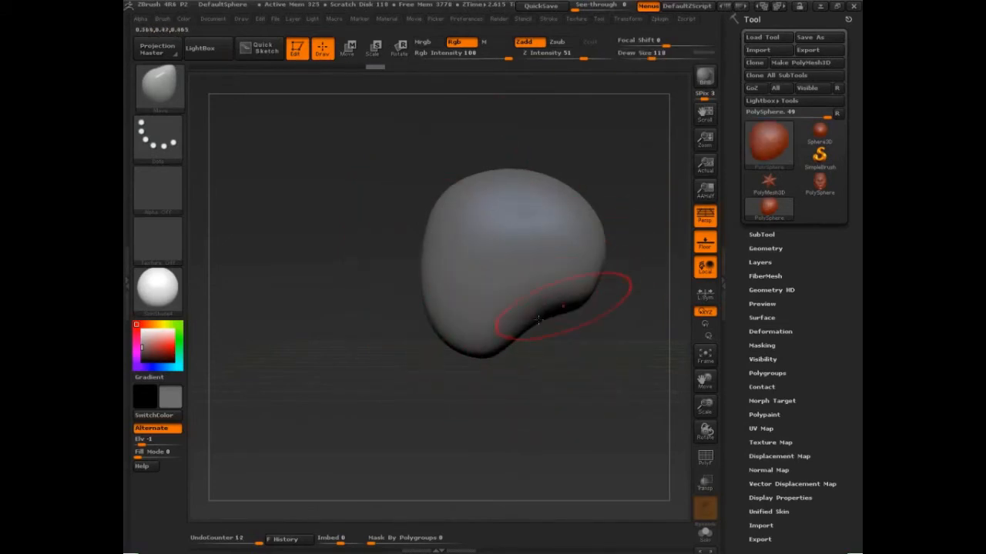
pyautogui.moveTo(483, 358)
pyautogui.mouseDown()
pyautogui.moveTo(488, 341)
pyautogui.moveTo(504, 360)
pyautogui.moveTo(485, 338)
pyautogui.moveTo(440, 345)
pyautogui.mouseUp()
pyautogui.press('s')
pyautogui.moveTo(465, 363); pyautogui.dragTo(462, 369)
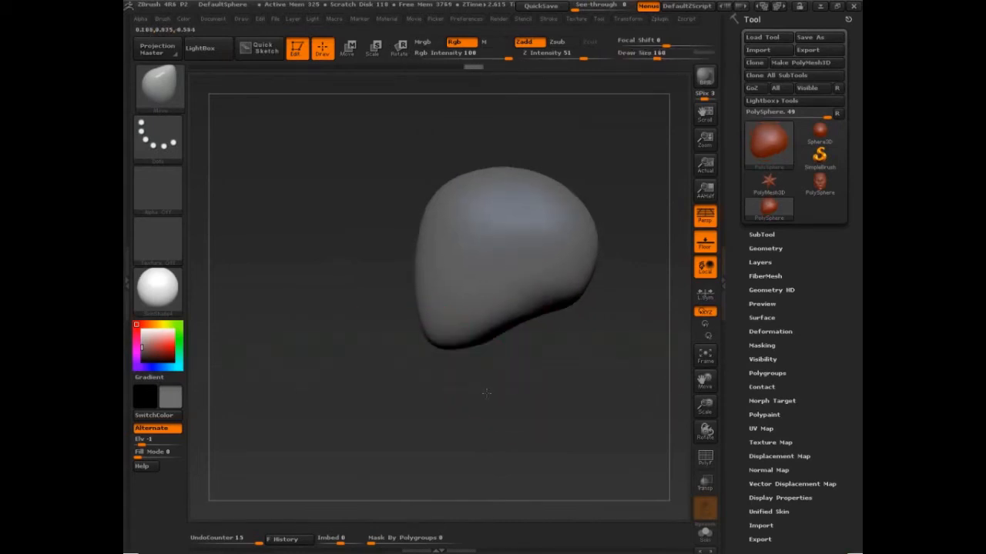
pyautogui.keyDown('shift'); pyautogui.moveTo(462, 336); pyautogui.dragTo(471, 365); pyautogui.keyUp('shift')
# Step: Set the draw size to 197, adjust the underside, and narrow the sides of the head and jaw from the front
pyautogui.press('s')
pyautogui.moveTo(432, 247); pyautogui.dragTo(437, 247)
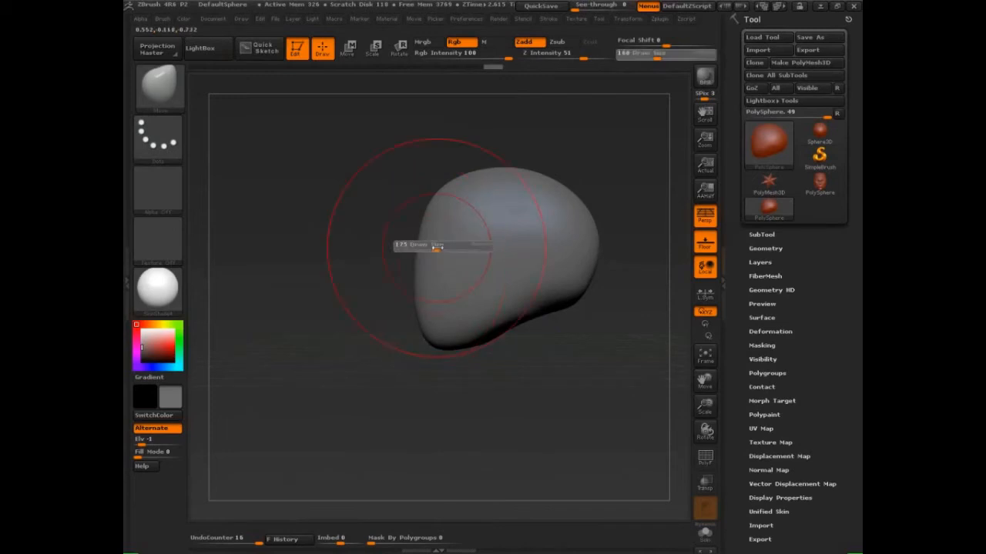
pyautogui.moveTo(540, 318); pyautogui.dragTo(539, 311)
pyautogui.moveTo(337, 362); pyautogui.dragTo(580, 353)
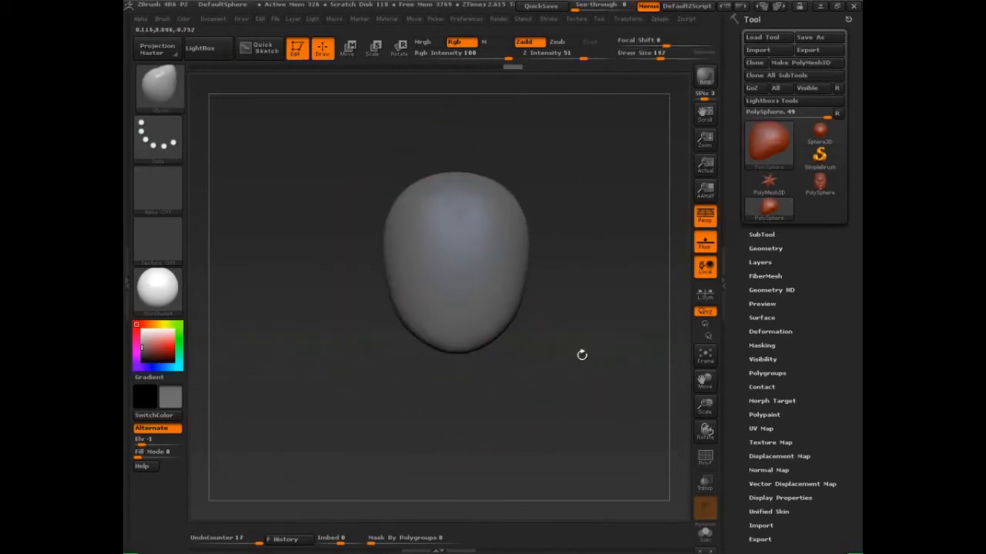
pyautogui.moveTo(387, 231); pyautogui.dragTo(392, 233)
pyautogui.moveTo(402, 301); pyautogui.dragTo(411, 298)
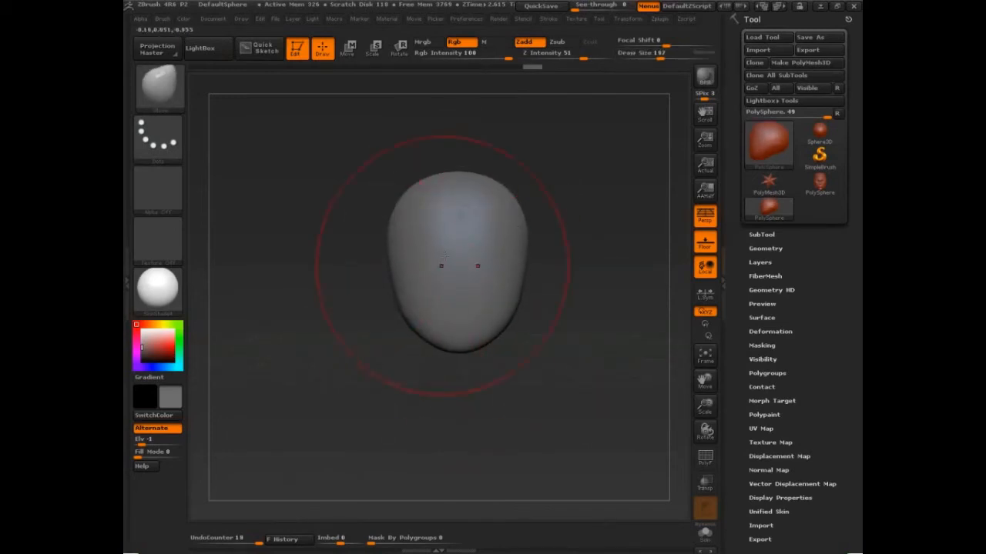
# Step: Refine the crown, sides and jaw outline of the head from the front with the Move brush
pyautogui.moveTo(397, 217); pyautogui.dragTo(402, 220)
pyautogui.moveTo(354, 243); pyautogui.dragTo(359, 244)
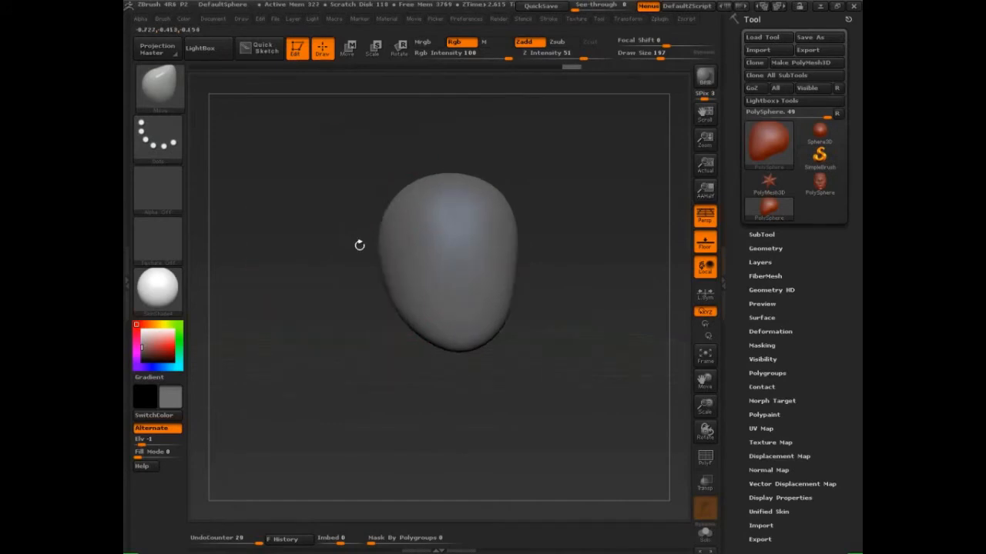
pyautogui.moveTo(396, 297); pyautogui.dragTo(412, 311)
pyautogui.moveTo(578, 348)
pyautogui.keyDown('shift'); pyautogui.mouseDown()
pyautogui.moveTo(562, 348)
pyautogui.moveTo(545, 288)
pyautogui.mouseUp(); pyautogui.keyUp('shift')
pyautogui.keyDown('alt'); pyautogui.moveTo(544, 288); pyautogui.dragTo(527, 342); pyautogui.keyUp('alt')
pyautogui.moveTo(376, 253); pyautogui.dragTo(382, 256)
pyautogui.moveTo(405, 216); pyautogui.dragTo(410, 222)
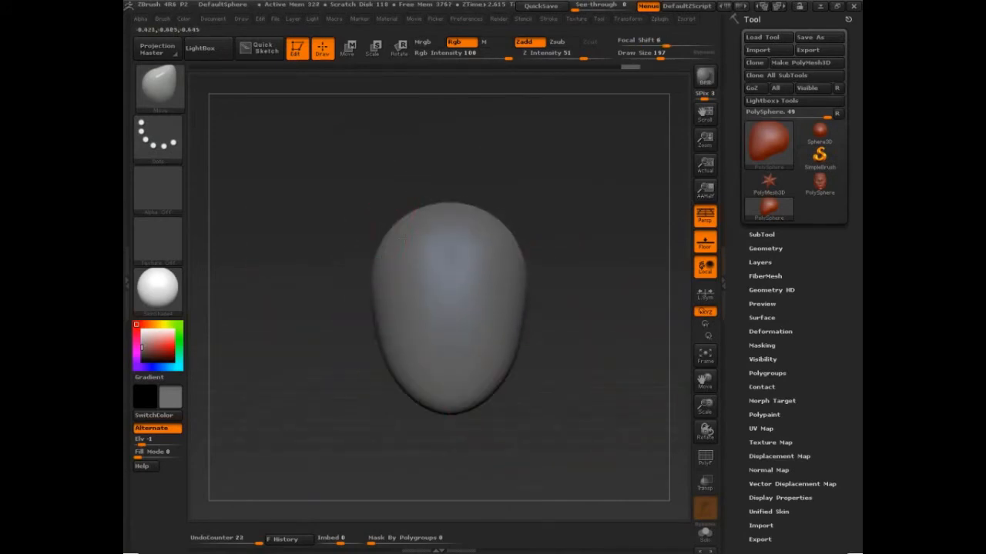
# Step: Adjust the back and underside of the head from several angles with the Move brush
pyautogui.moveTo(595, 245); pyautogui.dragTo(525, 236)
pyautogui.moveTo(647, 217); pyautogui.dragTo(629, 216)
pyautogui.moveTo(635, 408); pyautogui.dragTo(595, 382)
pyautogui.moveTo(552, 243); pyautogui.dragTo(539, 249)
pyautogui.keyDown('alt'); pyautogui.moveTo(602, 331); pyautogui.dragTo(574, 370); pyautogui.keyUp('alt')
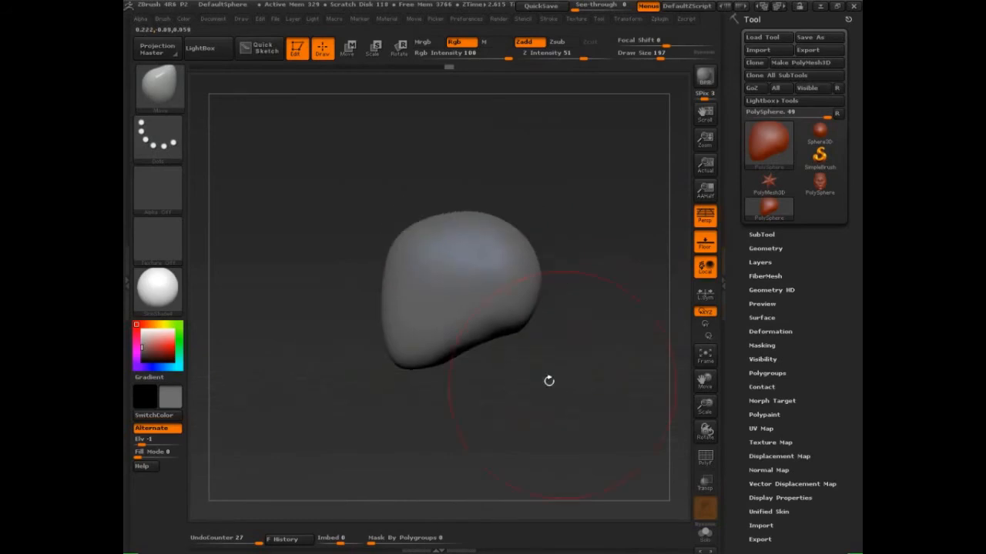
pyautogui.moveTo(467, 415)
pyautogui.mouseDown()
pyautogui.moveTo(494, 435)
pyautogui.moveTo(546, 408)
pyautogui.moveTo(464, 325)
pyautogui.mouseUp()
# Step: Switch to the ClayBuildup brush with a smaller draw size and carve the eye sockets across the upper face
pyautogui.press('s')
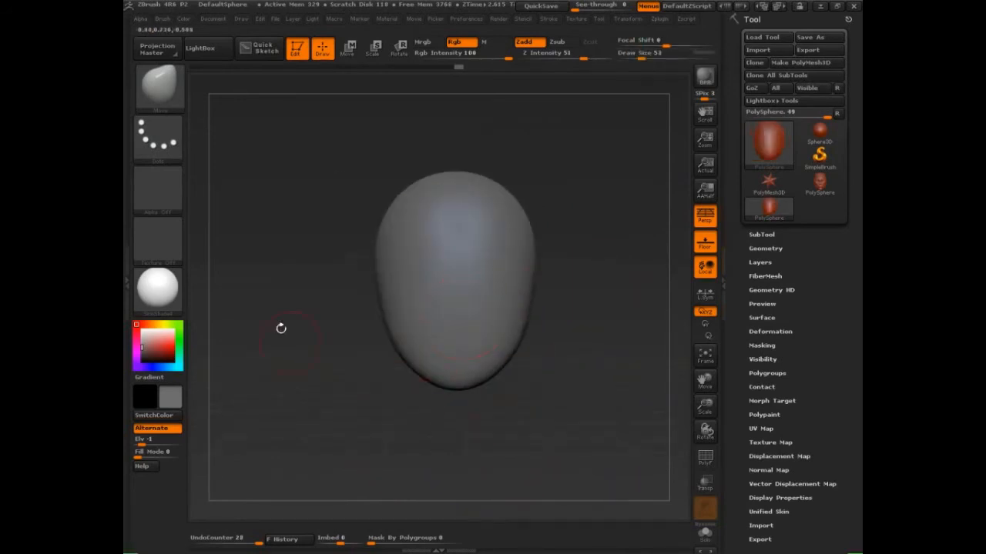
pyautogui.click(163, 102)
pyautogui.click(264, 161)
pyautogui.moveTo(566, 323)
pyautogui.mouseDown()
pyautogui.moveTo(603, 350)
pyautogui.moveTo(627, 347)
pyautogui.mouseUp()
pyautogui.press('s')
pyautogui.moveTo(484, 282); pyautogui.dragTo(492, 283)
pyautogui.moveTo(491, 266); pyautogui.dragTo(409, 260)
pyautogui.keyDown('alt'); pyautogui.moveTo(633, 328); pyautogui.dragTo(596, 338); pyautogui.keyUp('alt')
# Step: Shape the sides of the nose and build up the upper lip and chin with ClayBuildup at draw size 56
pyautogui.press('s')
pyautogui.moveTo(409, 268)
pyautogui.mouseDown()
pyautogui.moveTo(397, 282)
pyautogui.moveTo(411, 282)
pyautogui.moveTo(408, 349)
pyautogui.moveTo(441, 343)
pyautogui.moveTo(448, 326)
pyautogui.mouseUp()
pyautogui.press('s')
pyautogui.press('s')
pyautogui.moveTo(424, 359); pyautogui.dragTo(436, 363)
pyautogui.keyDown('alt'); pyautogui.moveTo(412, 336); pyautogui.dragTo(452, 337); pyautogui.keyUp('alt')
pyautogui.moveTo(413, 369)
pyautogui.mouseDown()
pyautogui.moveTo(445, 386)
pyautogui.moveTo(447, 371)
pyautogui.moveTo(443, 389)
pyautogui.moveTo(444, 365)
pyautogui.mouseUp()
pyautogui.moveTo(384, 314); pyautogui.dragTo(398, 353)
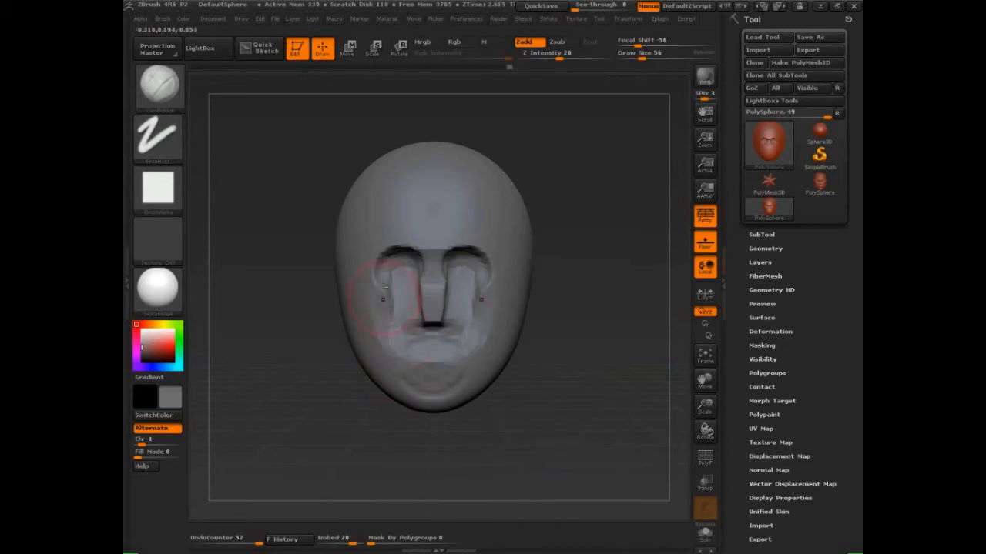
# Step: Build up the outer cheek planes, then fill the brow and the center of the forehead with clay strokes
pyautogui.moveTo(382, 290); pyautogui.dragTo(385, 344)
pyautogui.moveTo(381, 288)
pyautogui.mouseDown()
pyautogui.moveTo(385, 321)
pyautogui.moveTo(393, 271)
pyautogui.mouseUp()
pyautogui.moveTo(380, 259); pyautogui.dragTo(420, 255)
pyautogui.moveTo(416, 259); pyautogui.dragTo(455, 249)
pyautogui.moveTo(411, 254); pyautogui.dragTo(453, 245)
pyautogui.moveTo(416, 242)
pyautogui.mouseDown()
pyautogui.moveTo(454, 239)
pyautogui.moveTo(451, 208)
pyautogui.mouseUp()
pyautogui.moveTo(452, 205)
pyautogui.mouseDown()
pyautogui.moveTo(408, 211)
pyautogui.moveTo(447, 188)
pyautogui.moveTo(435, 185)
pyautogui.mouseUp()
# Step: Raise the draw size to 62 and build up the temple plane on the side of the head
pyautogui.press(']')
pyautogui.press(']')
pyautogui.moveTo(549, 203)
pyautogui.mouseDown()
pyautogui.moveTo(587, 207)
pyautogui.moveTo(330, 185)
pyautogui.mouseUp()
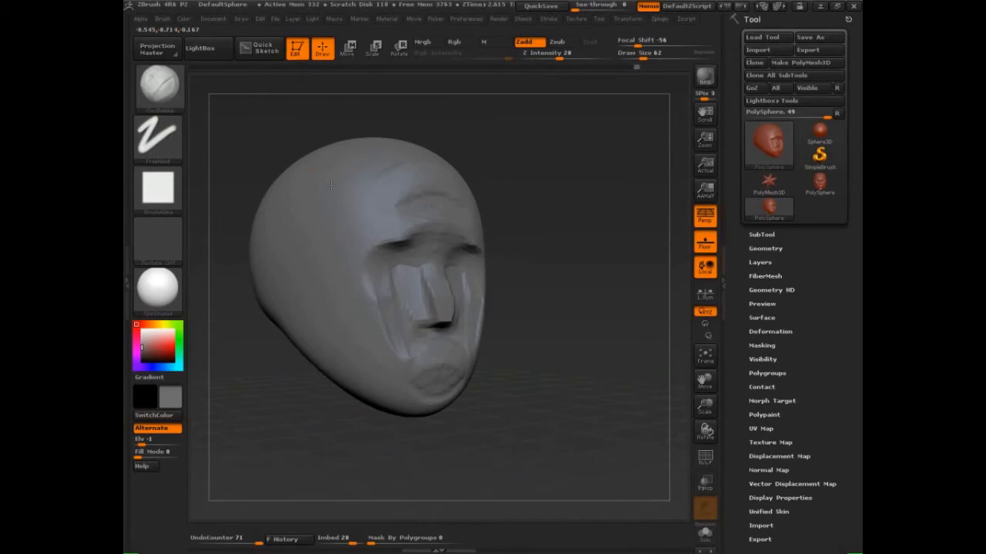
pyautogui.moveTo(357, 186)
pyautogui.mouseDown()
pyautogui.moveTo(377, 220)
pyautogui.moveTo(351, 258)
pyautogui.moveTo(416, 228)
pyautogui.mouseUp()
pyautogui.moveTo(558, 271); pyautogui.dragTo(519, 270)
# Step: Reduce the draw size to 42, deepen the eye socket, and build up the sides of the nose and the area below
pyautogui.press('s')
pyautogui.moveTo(422, 274); pyautogui.dragTo(416, 274)
pyautogui.moveTo(420, 245)
pyautogui.keyDown('alt'); pyautogui.mouseDown()
pyautogui.moveTo(385, 252)
pyautogui.moveTo(402, 249)
pyautogui.mouseUp(); pyautogui.keyUp('alt')
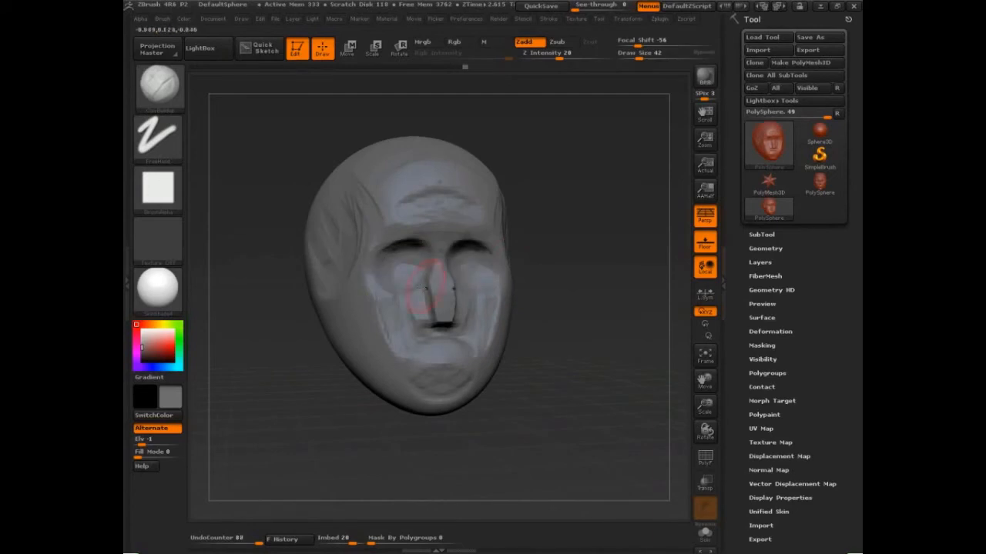
pyautogui.moveTo(422, 289)
pyautogui.mouseDown()
pyautogui.moveTo(386, 302)
pyautogui.moveTo(427, 288)
pyautogui.moveTo(416, 339)
pyautogui.moveTo(442, 327)
pyautogui.moveTo(435, 323)
pyautogui.mouseUp()
pyautogui.press('s')
pyautogui.moveTo(447, 296)
pyautogui.mouseDown()
pyautogui.moveTo(440, 339)
pyautogui.moveTo(459, 344)
pyautogui.mouseUp()
# Step: Set the draw size to 82 and fill out the chin, mouth area and inner cheeks with clay strokes
pyautogui.press('s')
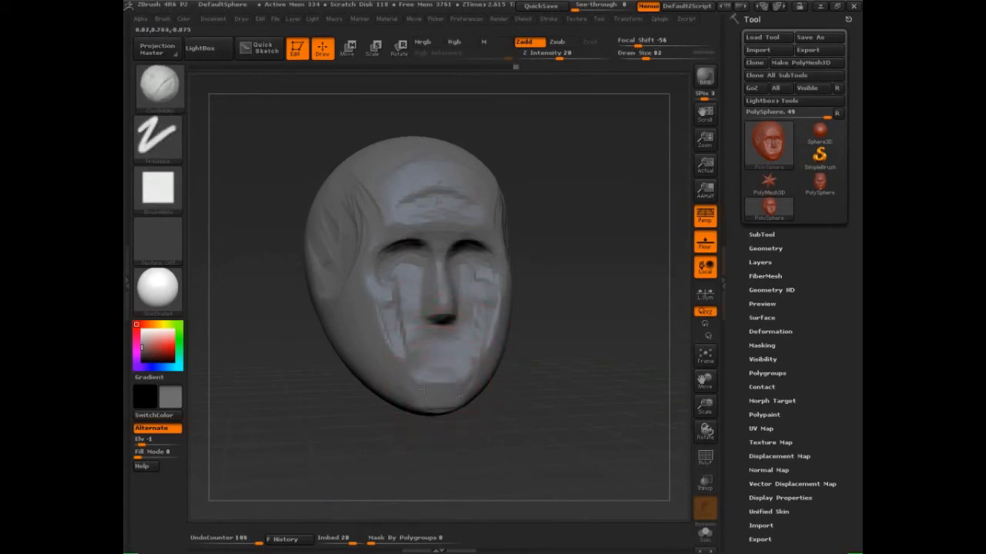
pyautogui.press('s')
pyautogui.moveTo(423, 390)
pyautogui.mouseDown()
pyautogui.moveTo(430, 408)
pyautogui.moveTo(428, 360)
pyautogui.moveTo(401, 337)
pyautogui.moveTo(398, 313)
pyautogui.moveTo(404, 339)
pyautogui.mouseUp()
pyautogui.press('s')
pyautogui.press('s')
pyautogui.moveTo(410, 308)
pyautogui.mouseDown()
pyautogui.moveTo(419, 347)
pyautogui.moveTo(422, 319)
pyautogui.mouseUp()
# Step: Set the draw size to 68 and build up the cheek, jawline and side planes of the head
pyautogui.press('s')
pyautogui.moveTo(525, 362)
pyautogui.mouseDown()
pyautogui.moveTo(547, 354)
pyautogui.moveTo(536, 326)
pyautogui.mouseUp()
pyautogui.moveTo(439, 340); pyautogui.dragTo(431, 340)
pyautogui.moveTo(405, 277)
pyautogui.mouseDown()
pyautogui.moveTo(409, 316)
pyautogui.moveTo(449, 310)
pyautogui.moveTo(471, 329)
pyautogui.mouseUp()
pyautogui.moveTo(431, 338)
pyautogui.mouseDown()
pyautogui.moveTo(391, 332)
pyautogui.moveTo(414, 331)
pyautogui.mouseUp()
pyautogui.moveTo(414, 354)
pyautogui.mouseDown()
pyautogui.moveTo(353, 346)
pyautogui.moveTo(308, 323)
pyautogui.mouseUp()
pyautogui.moveTo(323, 271); pyautogui.dragTo(348, 305)
pyautogui.moveTo(417, 296)
pyautogui.mouseDown()
pyautogui.moveTo(395, 272)
pyautogui.moveTo(376, 311)
pyautogui.mouseUp()
pyautogui.moveTo(348, 247); pyautogui.dragTo(365, 296)
pyautogui.moveTo(323, 257)
pyautogui.mouseDown()
pyautogui.moveTo(348, 301)
pyautogui.moveTo(346, 278)
pyautogui.mouseUp()
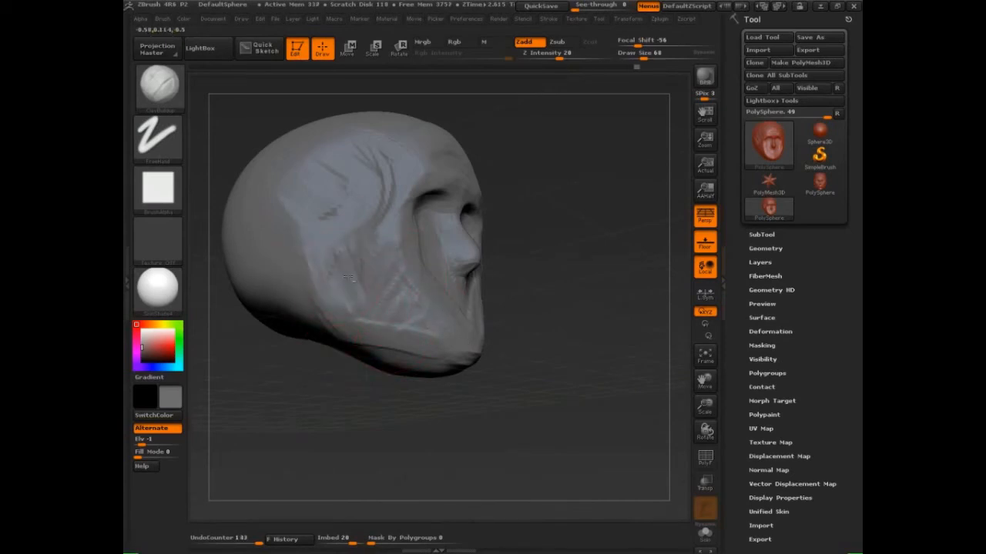
# Step: Annotate the head with a red perspective box and arrows for its front and side planes, and circle the earlier PolySphere head
pyautogui.hotkey('ctrl', 'shift')
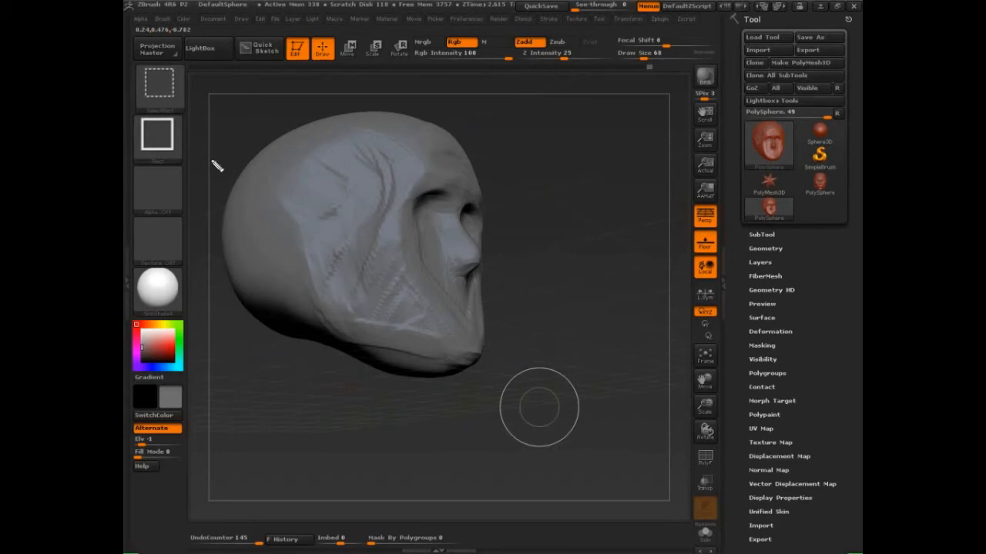
pyautogui.moveTo(217, 167)
pyautogui.keyDown('ctrl'); pyautogui.keyDown('shift'); pyautogui.mouseDown()
pyautogui.moveTo(391, 121)
pyautogui.moveTo(451, 347)
pyautogui.moveTo(239, 248)
pyautogui.moveTo(282, 408)
pyautogui.moveTo(391, 121)
pyautogui.moveTo(470, 181)
pyautogui.moveTo(517, 435)
pyautogui.moveTo(386, 438)
pyautogui.moveTo(378, 483)
pyautogui.moveTo(475, 410)
pyautogui.moveTo(536, 419)
pyautogui.mouseUp(); pyautogui.keyUp('shift'); pyautogui.keyUp('ctrl')
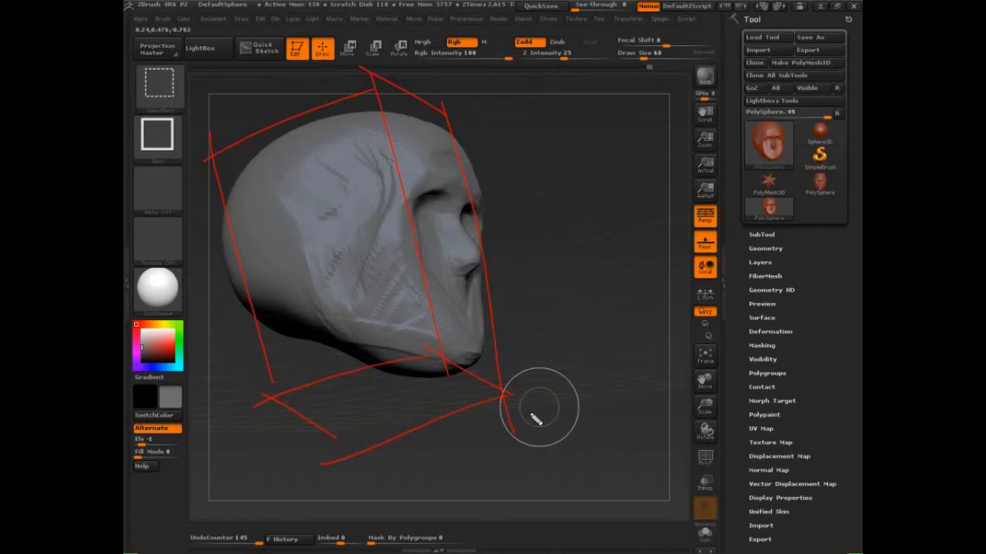
pyautogui.moveTo(445, 282)
pyautogui.mouseDown()
pyautogui.moveTo(520, 320)
pyautogui.moveTo(524, 333)
pyautogui.mouseUp()
pyautogui.moveTo(335, 268); pyautogui.dragTo(211, 333)
pyautogui.moveTo(229, 299); pyautogui.dragTo(268, 337)
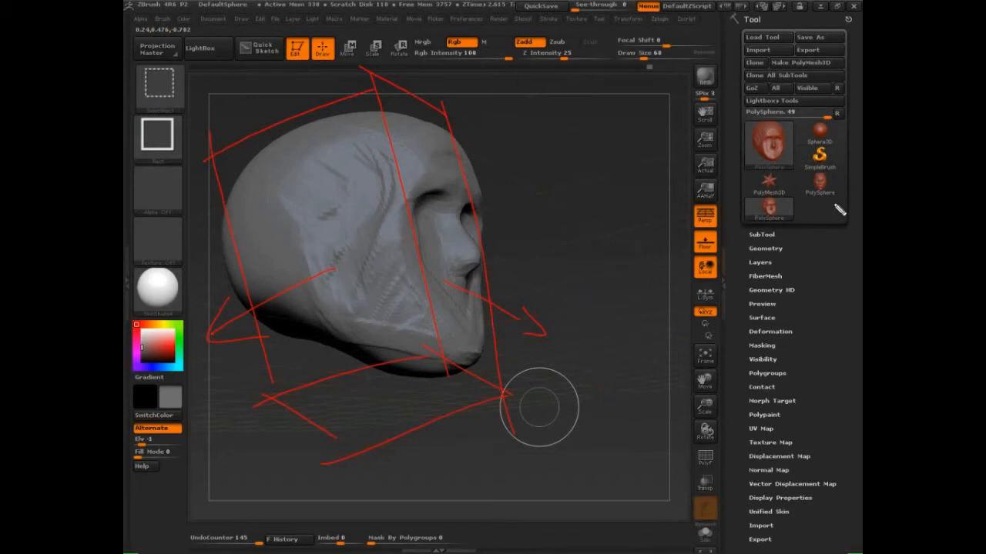
pyautogui.moveTo(815, 203)
pyautogui.mouseDown()
pyautogui.moveTo(820, 197)
pyautogui.moveTo(821, 210)
pyautogui.moveTo(801, 221)
pyautogui.mouseUp()
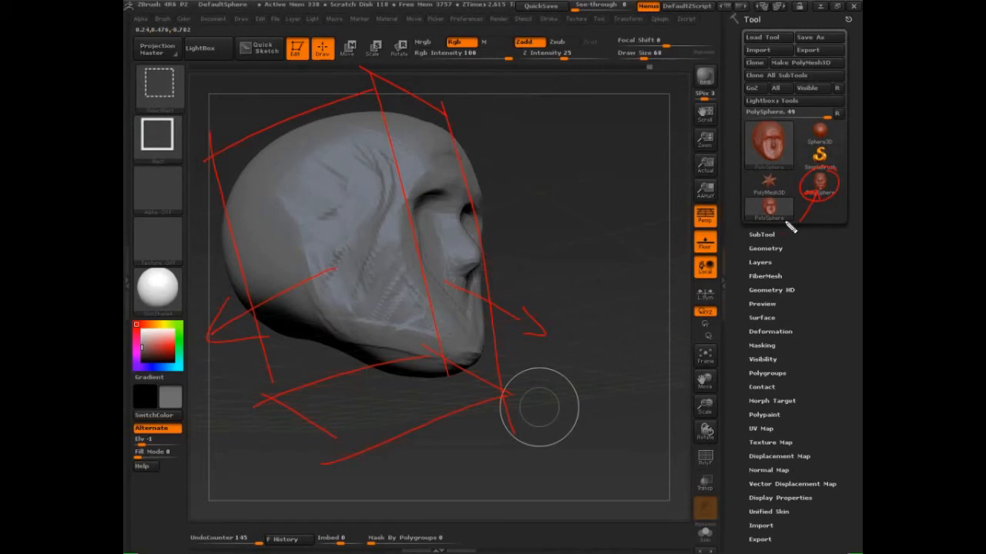
pyautogui.moveTo(372, 73); pyautogui.dragTo(453, 142)
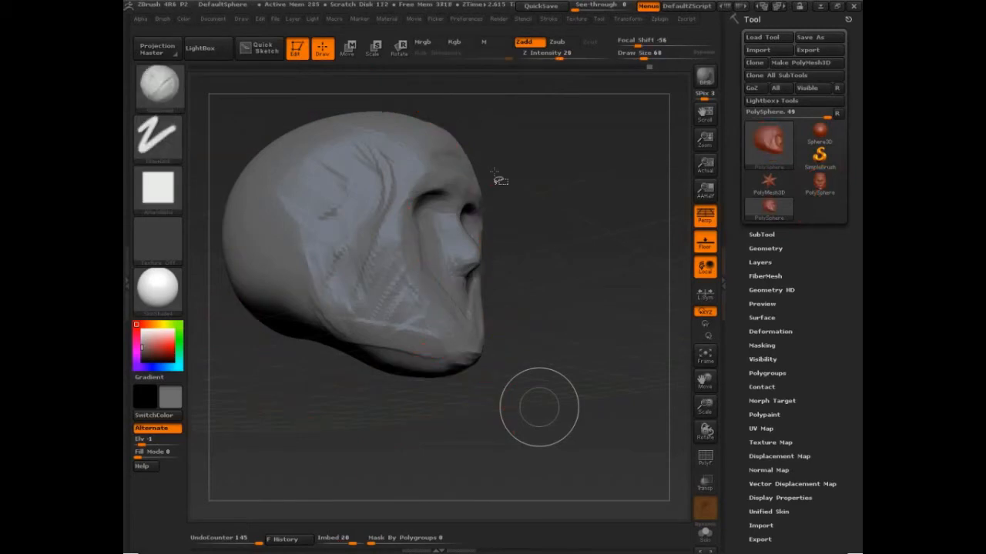
# Step: Turn the head slightly and sketch white lines over it for the brow ridge, eye socket, temple edge and skull contour
pyautogui.moveTo(585, 390)
pyautogui.mouseDown()
pyautogui.moveTo(586, 381)
pyautogui.moveTo(588, 390)
pyautogui.mouseUp()
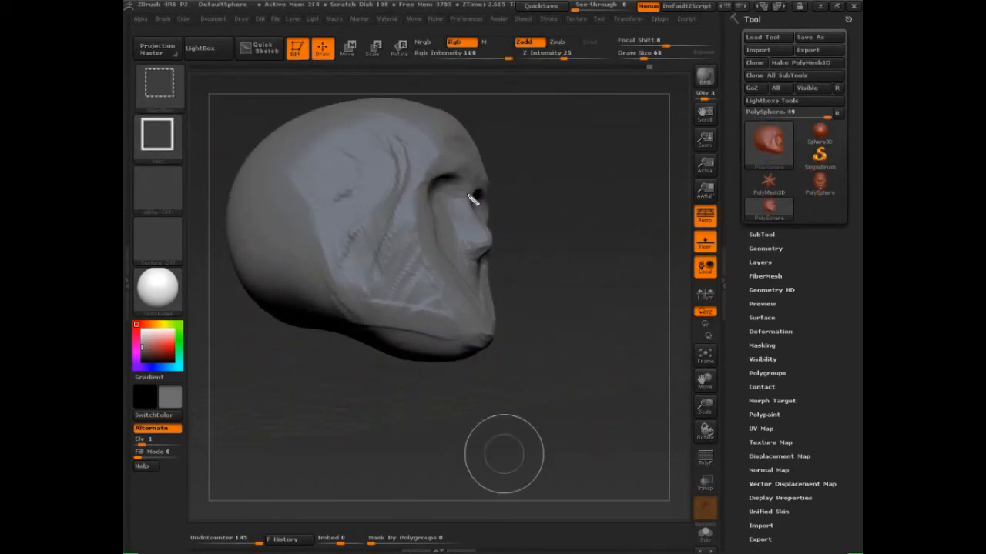
pyautogui.moveTo(443, 163); pyautogui.dragTo(492, 198)
pyautogui.moveTo(443, 158)
pyautogui.mouseDown()
pyautogui.moveTo(423, 188)
pyautogui.moveTo(425, 217)
pyautogui.moveTo(434, 173)
pyautogui.mouseUp()
pyautogui.moveTo(441, 165)
pyautogui.mouseDown()
pyautogui.moveTo(481, 185)
pyautogui.moveTo(349, 131)
pyautogui.mouseUp()
pyautogui.moveTo(498, 195)
pyautogui.mouseDown()
pyautogui.moveTo(462, 151)
pyautogui.moveTo(318, 113)
pyautogui.moveTo(237, 218)
pyautogui.mouseUp()
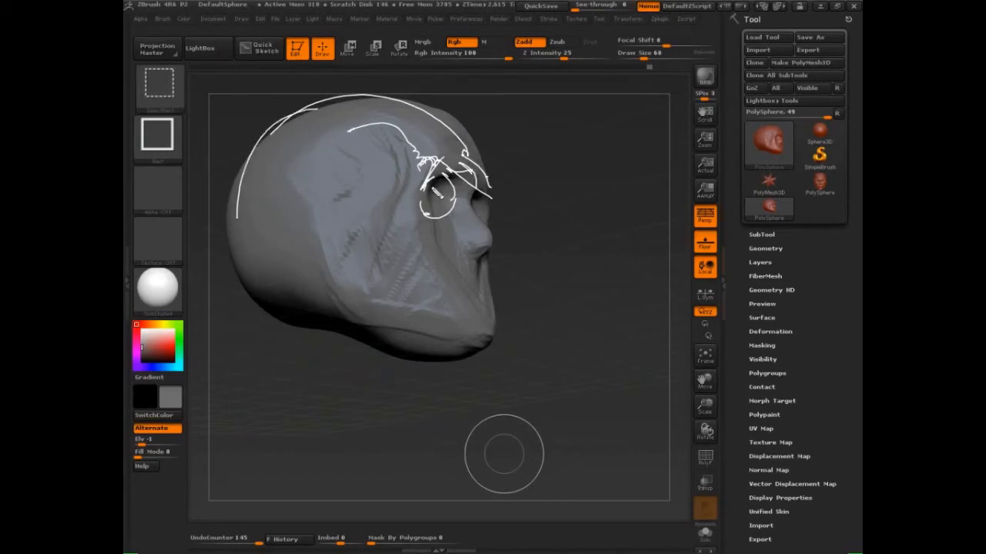
# Step: Mark the outer corner of the brow and label it "Fronto-sphenodial process of the zygomatic"
pyautogui.moveTo(421, 164)
pyautogui.mouseDown()
pyautogui.moveTo(402, 203)
pyautogui.moveTo(528, 140)
pyautogui.moveTo(638, 121)
pyautogui.moveTo(662, 94)
pyautogui.moveTo(685, 108)
pyautogui.moveTo(755, 85)
pyautogui.mouseUp()
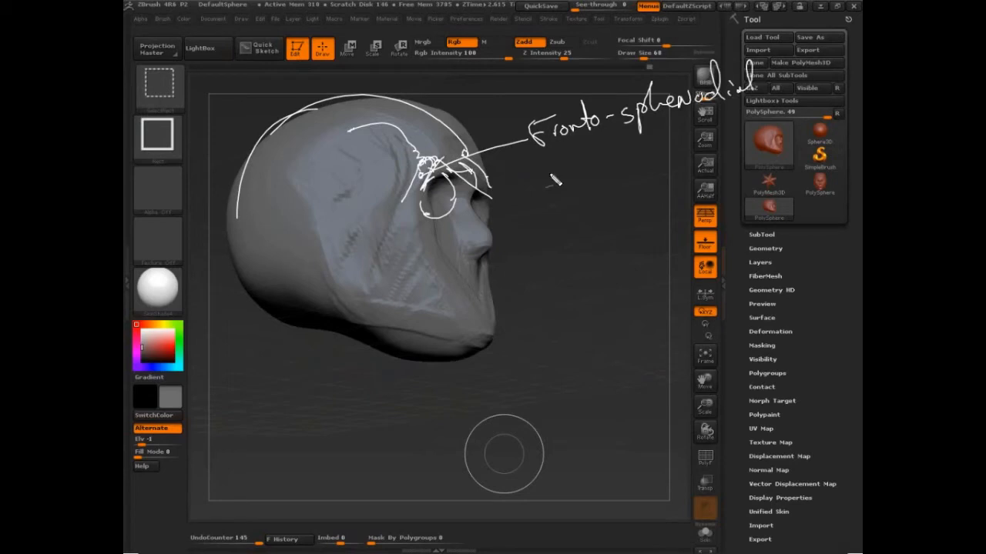
pyautogui.moveTo(541, 152)
pyautogui.mouseDown()
pyautogui.moveTo(587, 165)
pyautogui.moveTo(664, 159)
pyautogui.moveTo(724, 135)
pyautogui.mouseUp()
pyautogui.moveTo(549, 194)
pyautogui.mouseDown()
pyautogui.moveTo(561, 214)
pyautogui.moveTo(605, 216)
pyautogui.moveTo(623, 191)
pyautogui.moveTo(682, 171)
pyautogui.moveTo(703, 182)
pyautogui.mouseUp()
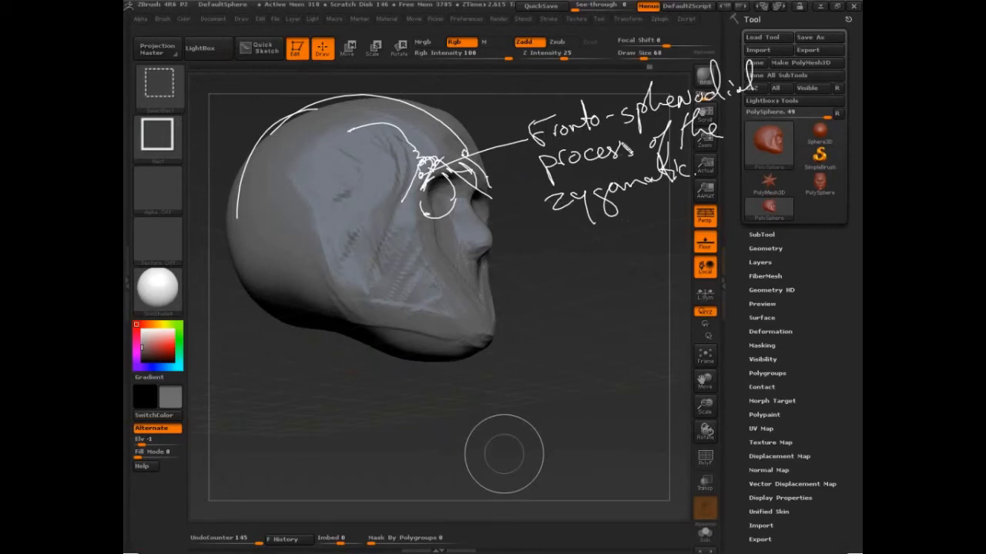
# Step: Circle the word "process", sketch a protruding bone shape beside the head, and underline the words of the label
pyautogui.moveTo(598, 141)
pyautogui.mouseDown()
pyautogui.moveTo(539, 154)
pyautogui.moveTo(635, 171)
pyautogui.moveTo(630, 146)
pyautogui.mouseUp()
pyautogui.moveTo(730, 438)
pyautogui.mouseDown()
pyautogui.moveTo(782, 339)
pyautogui.moveTo(796, 452)
pyautogui.mouseUp()
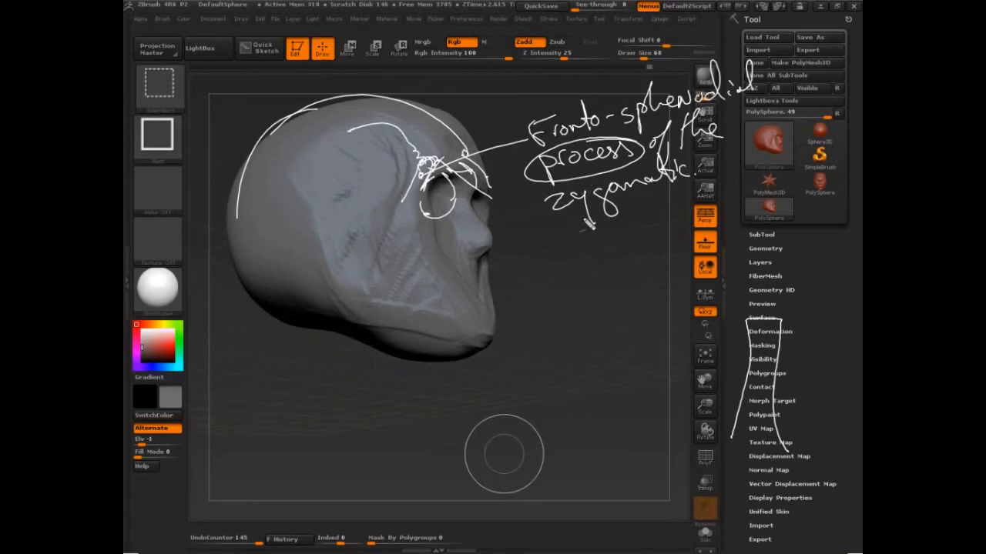
pyautogui.moveTo(553, 185); pyautogui.dragTo(633, 164)
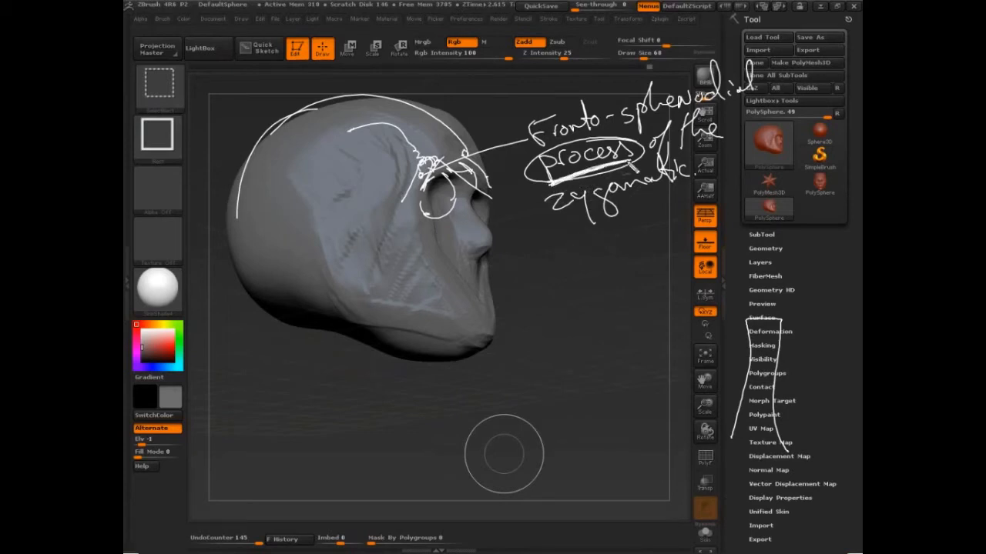
pyautogui.moveTo(570, 229)
pyautogui.mouseDown()
pyautogui.moveTo(685, 192)
pyautogui.moveTo(548, 235)
pyautogui.moveTo(694, 191)
pyautogui.moveTo(546, 235)
pyautogui.mouseUp()
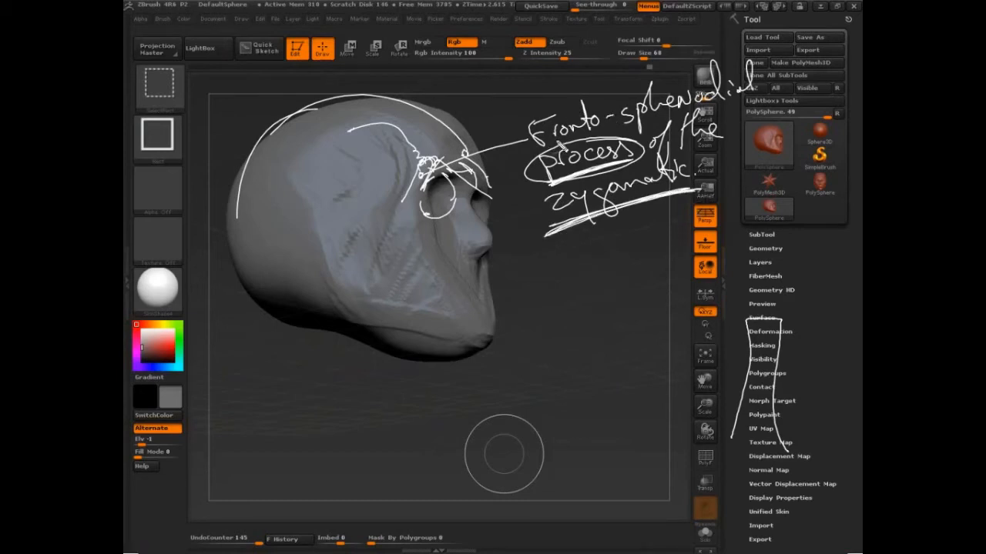
pyautogui.moveTo(604, 133); pyautogui.dragTo(539, 148)
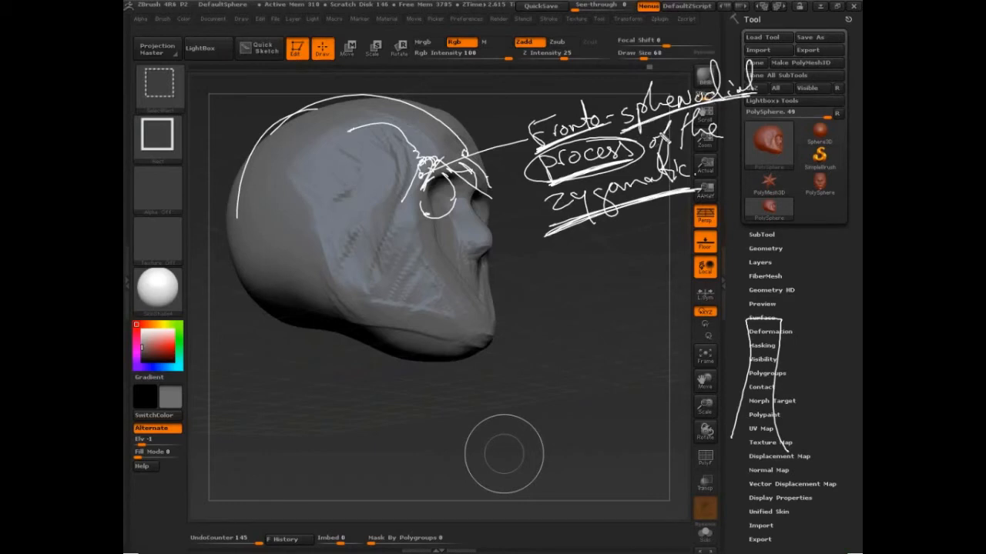
# Step: Add hatch marks around the brow corner and outline the cheekbone arch running toward the ear in white
pyautogui.moveTo(382, 167); pyautogui.dragTo(399, 185)
pyautogui.moveTo(423, 133); pyautogui.dragTo(424, 146)
pyautogui.moveTo(427, 132); pyautogui.dragTo(428, 147)
pyautogui.moveTo(432, 133); pyautogui.dragTo(432, 148)
pyautogui.moveTo(412, 202)
pyautogui.mouseDown()
pyautogui.moveTo(325, 223)
pyautogui.moveTo(388, 238)
pyautogui.moveTo(423, 271)
pyautogui.mouseUp()
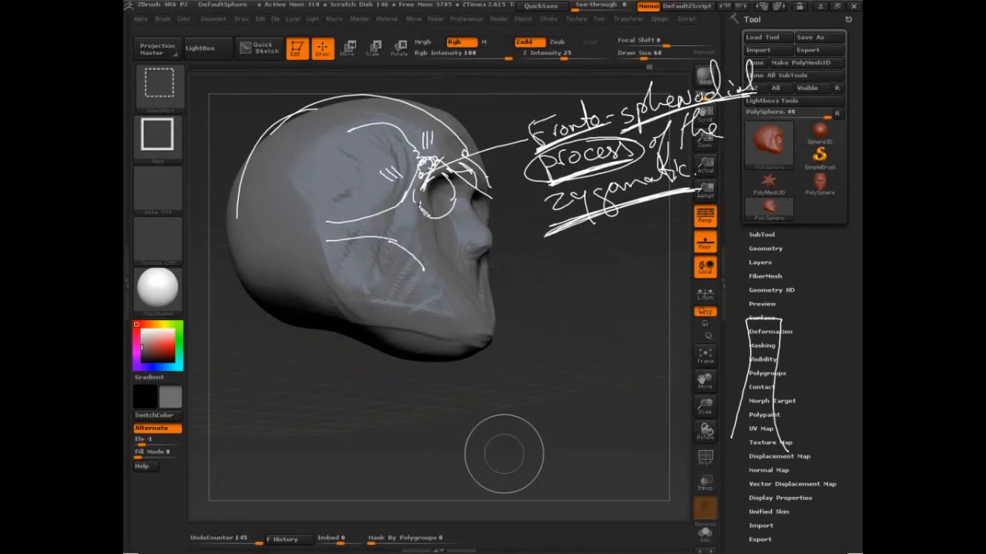
# Step: Sketch the upper jaw lines below the eye socket and outline the lower jawbone from its rear corner to the chin
pyautogui.moveTo(432, 217); pyautogui.dragTo(427, 252)
pyautogui.moveTo(444, 218); pyautogui.dragTo(440, 264)
pyautogui.moveTo(453, 216)
pyautogui.mouseDown()
pyautogui.moveTo(445, 273)
pyautogui.moveTo(484, 301)
pyautogui.moveTo(410, 254)
pyautogui.mouseUp()
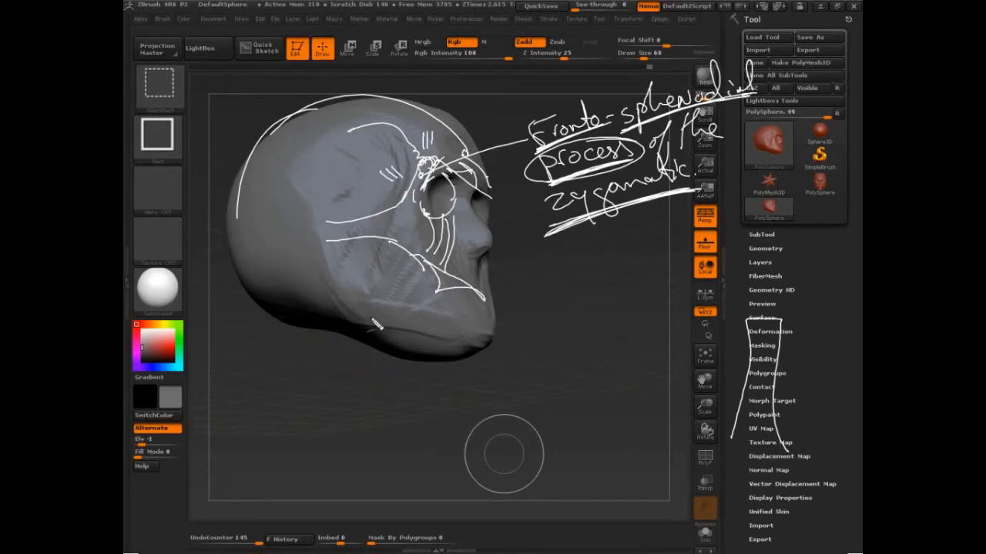
pyautogui.click(390, 225)
pyautogui.moveTo(408, 206)
pyautogui.mouseDown()
pyautogui.moveTo(424, 157)
pyautogui.moveTo(438, 165)
pyautogui.moveTo(393, 173)
pyautogui.mouseUp()
pyautogui.moveTo(326, 243)
pyautogui.mouseDown()
pyautogui.moveTo(339, 311)
pyautogui.moveTo(496, 355)
pyautogui.moveTo(364, 349)
pyautogui.mouseUp()
# Step: Draw the jaw muscle fibers in red from the cheekbone arch down to the rear corner of the jaw
pyautogui.press('r')
pyautogui.moveTo(350, 275); pyautogui.dragTo(335, 301)
pyautogui.moveTo(354, 284); pyautogui.dragTo(341, 308)
pyautogui.moveTo(390, 237)
pyautogui.mouseDown()
pyautogui.moveTo(341, 305)
pyautogui.moveTo(362, 303)
pyautogui.moveTo(358, 325)
pyautogui.moveTo(339, 302)
pyautogui.moveTo(355, 320)
pyautogui.mouseUp()
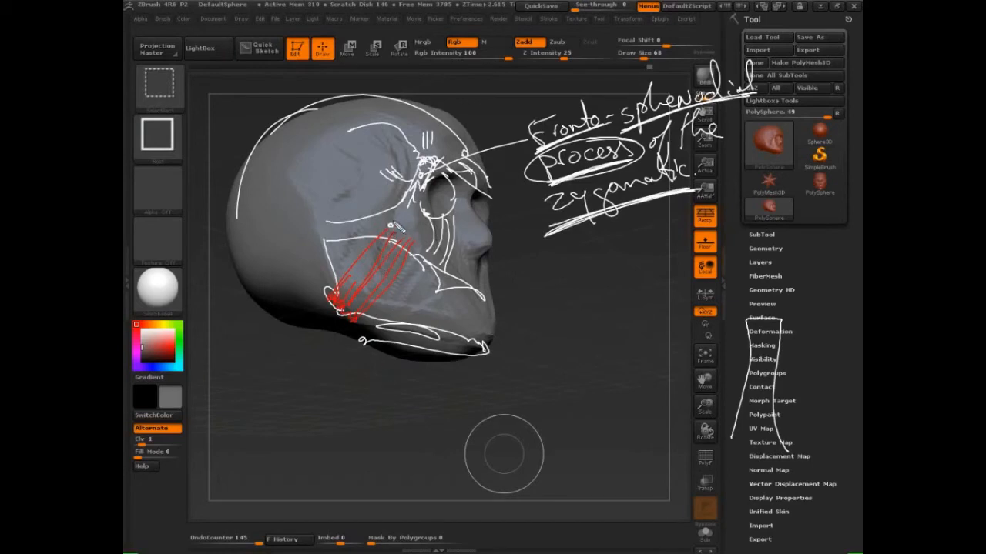
pyautogui.moveTo(392, 230)
pyautogui.mouseDown()
pyautogui.moveTo(403, 225)
pyautogui.moveTo(412, 244)
pyautogui.mouseUp()
pyautogui.moveTo(339, 232)
pyautogui.mouseDown()
pyautogui.moveTo(336, 289)
pyautogui.moveTo(349, 266)
pyautogui.mouseUp()
pyautogui.moveTo(358, 234); pyautogui.dragTo(355, 261)
# Step: Draw the red muscles from the cheekbone to the mouth, the ring around the lips, and the fibers down to the chin
pyautogui.moveTo(420, 232)
pyautogui.mouseDown()
pyautogui.moveTo(465, 276)
pyautogui.moveTo(473, 310)
pyautogui.moveTo(503, 293)
pyautogui.moveTo(487, 299)
pyautogui.moveTo(500, 307)
pyautogui.moveTo(453, 300)
pyautogui.mouseUp()
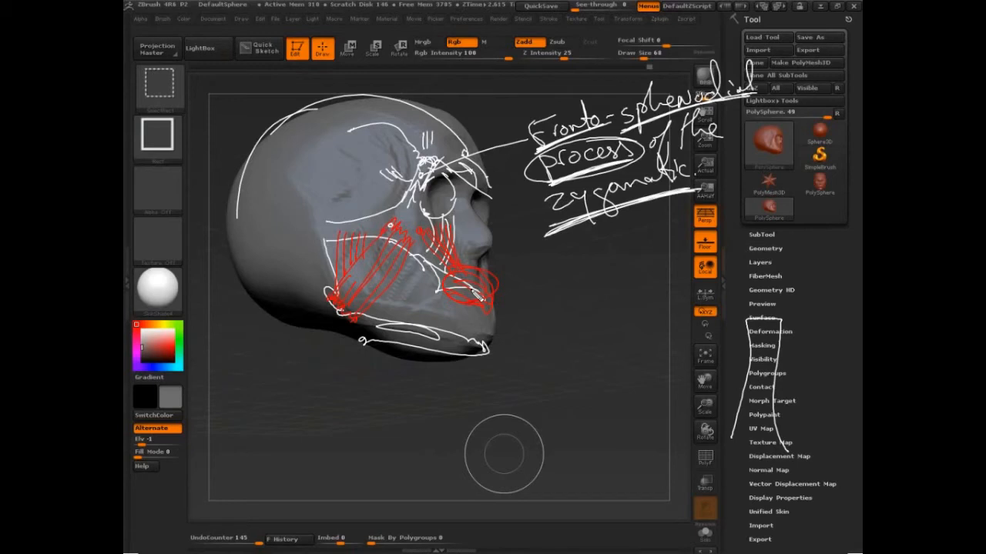
pyautogui.moveTo(477, 296)
pyautogui.mouseDown()
pyautogui.moveTo(449, 290)
pyautogui.moveTo(462, 331)
pyautogui.moveTo(476, 328)
pyautogui.moveTo(459, 309)
pyautogui.moveTo(475, 336)
pyautogui.mouseUp()
pyautogui.moveTo(533, 365); pyautogui.dragTo(467, 329)
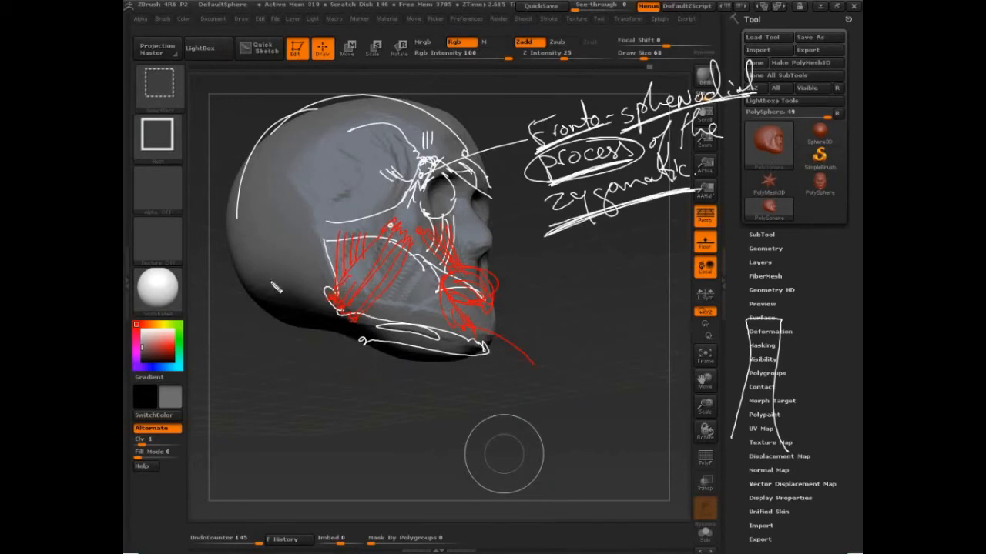
# Step: Draw green contour lines from the back of the jaw across the cheekbone to the mouth to show the changes of plane
pyautogui.moveTo(268, 279); pyautogui.dragTo(390, 248)
pyautogui.moveTo(271, 258); pyautogui.dragTo(385, 237)
pyautogui.moveTo(437, 252)
pyautogui.mouseDown()
pyautogui.moveTo(493, 290)
pyautogui.moveTo(491, 274)
pyautogui.moveTo(494, 322)
pyautogui.mouseUp()
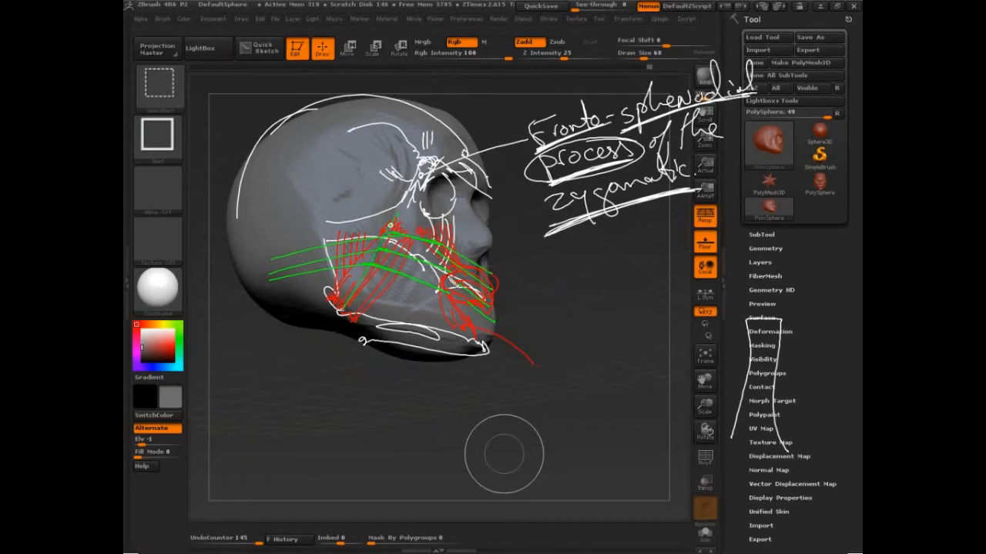
# Step: Outline the front, cheek and side planes of the lower face in green from the cheekbone to the jaw and chin
pyautogui.moveTo(422, 206); pyautogui.dragTo(476, 345)
pyautogui.moveTo(339, 302); pyautogui.dragTo(462, 333)
pyautogui.moveTo(310, 222); pyautogui.dragTo(339, 309)
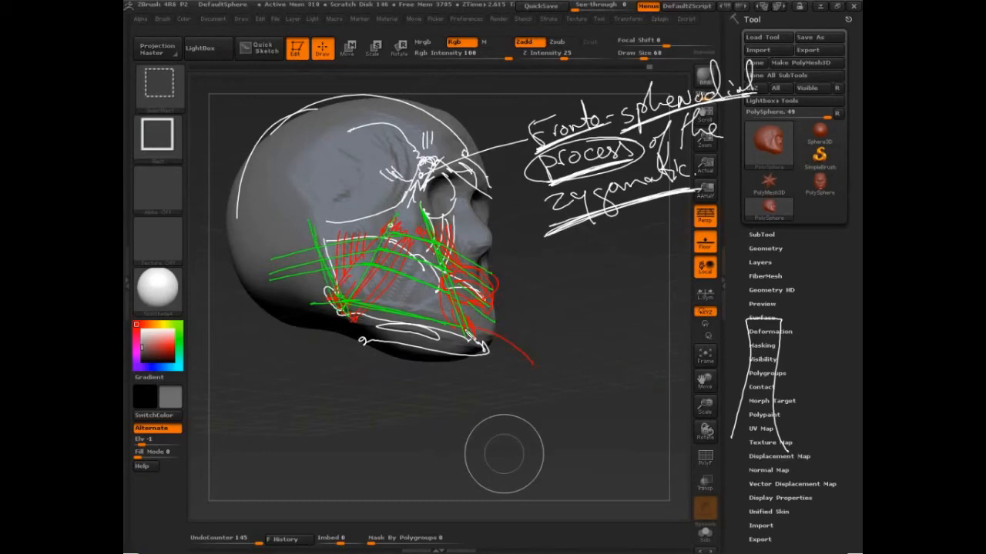
pyautogui.moveTo(464, 332)
pyautogui.mouseDown()
pyautogui.moveTo(488, 341)
pyautogui.moveTo(493, 310)
pyautogui.mouseUp()
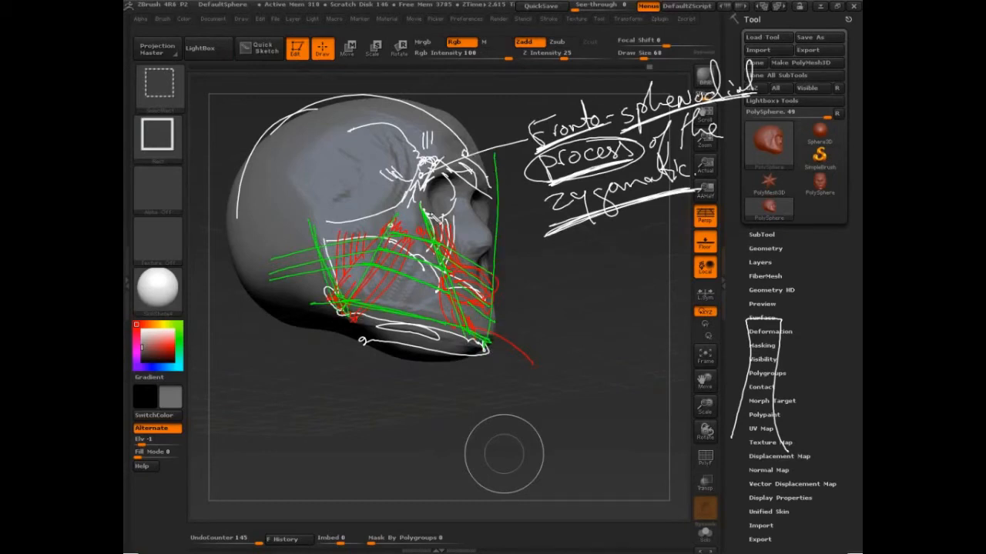
pyautogui.moveTo(428, 219)
pyautogui.mouseDown()
pyautogui.moveTo(441, 125)
pyautogui.moveTo(477, 132)
pyautogui.moveTo(488, 192)
pyautogui.mouseUp()
pyautogui.moveTo(422, 202); pyautogui.dragTo(486, 235)
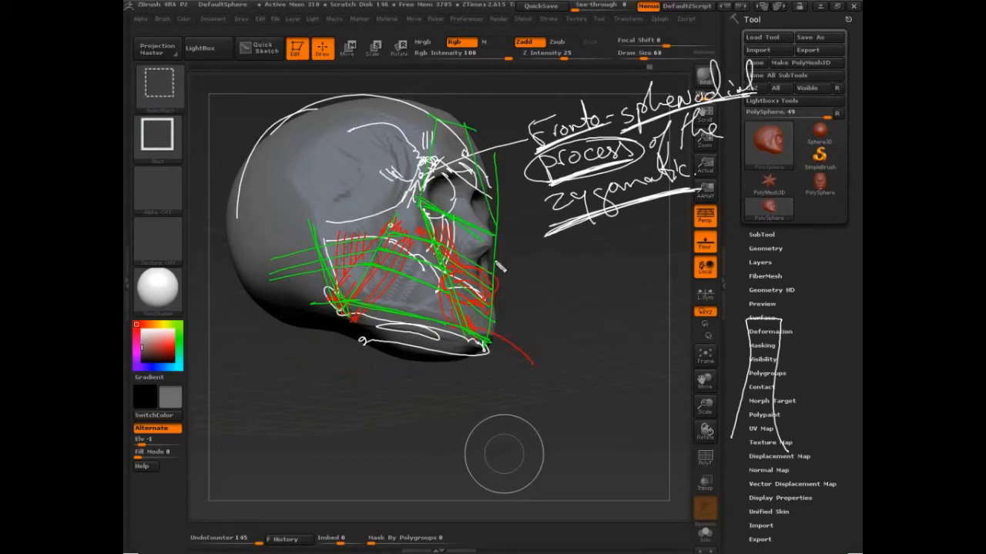
pyautogui.moveTo(420, 204); pyautogui.dragTo(310, 217)
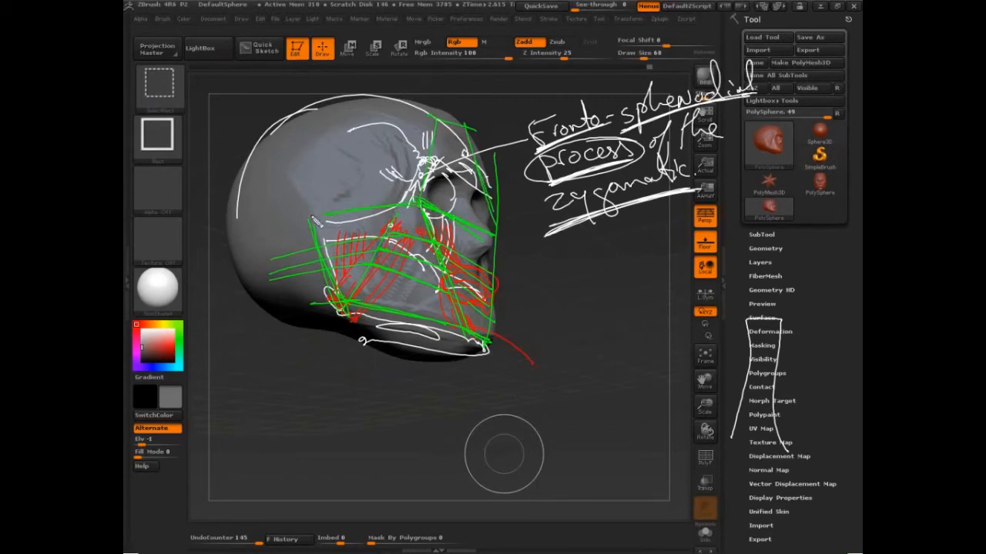
# Step: Hatch the side jaw plane and the front face plane in green and mark the cheek plane between them
pyautogui.moveTo(377, 248); pyautogui.dragTo(408, 202)
pyautogui.moveTo(344, 266)
pyautogui.mouseDown()
pyautogui.moveTo(324, 251)
pyautogui.moveTo(366, 236)
pyautogui.moveTo(317, 218)
pyautogui.mouseUp()
pyautogui.moveTo(473, 339)
pyautogui.mouseDown()
pyautogui.moveTo(485, 328)
pyautogui.moveTo(438, 220)
pyautogui.moveTo(474, 247)
pyautogui.moveTo(477, 234)
pyautogui.mouseUp()
pyautogui.moveTo(420, 381); pyautogui.dragTo(417, 301)
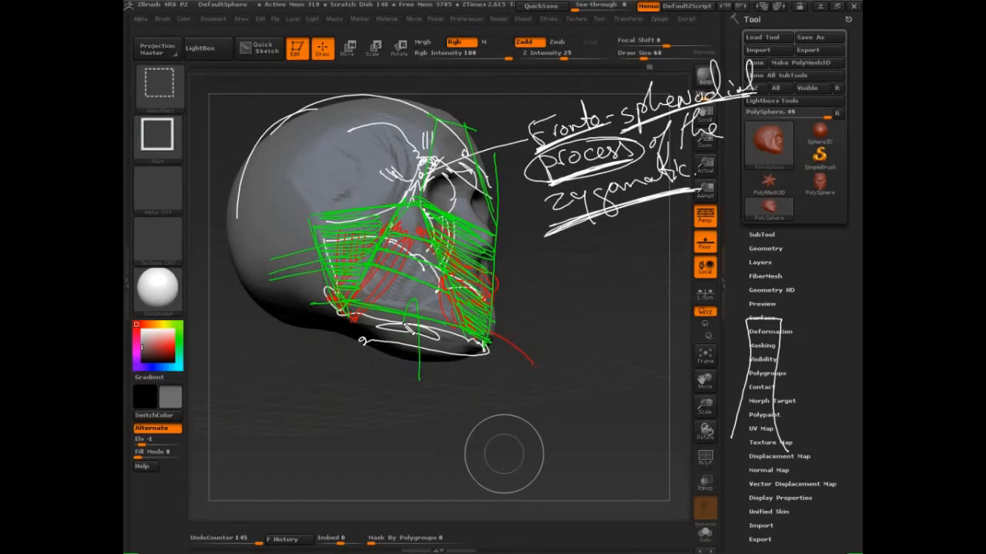
# Step: Trace the triangular cheek plane between the cheekbone, the rear jaw corner and the chin, then clear the annotations
pyautogui.moveTo(405, 204); pyautogui.dragTo(341, 311)
pyautogui.moveTo(340, 311)
pyautogui.mouseDown()
pyautogui.moveTo(408, 200)
pyautogui.moveTo(478, 355)
pyautogui.mouseUp()
pyautogui.moveTo(477, 355); pyautogui.dragTo(416, 192)
pyautogui.moveTo(416, 192); pyautogui.dragTo(497, 388)
pyautogui.moveTo(497, 389); pyautogui.dragTo(416, 182)
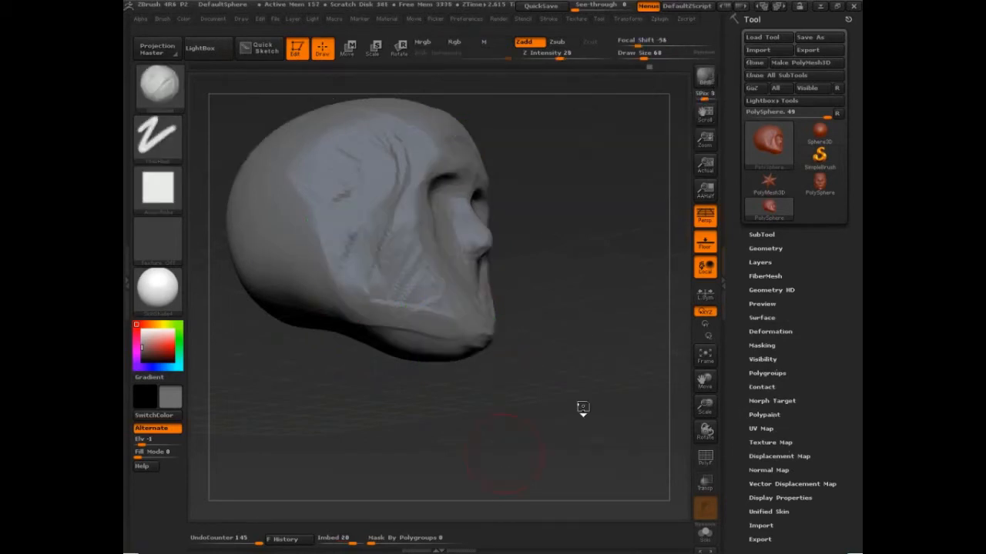
# Step: Outline the cheek plane on the side of the face in white, hatch across it, and clear the annotations
pyautogui.moveTo(582, 409); pyautogui.dragTo(603, 415)
pyautogui.hotkey('ctrl', 'shift', '3')
pyautogui.moveTo(353, 305)
pyautogui.mouseDown()
pyautogui.moveTo(396, 215)
pyautogui.moveTo(477, 325)
pyautogui.mouseUp()
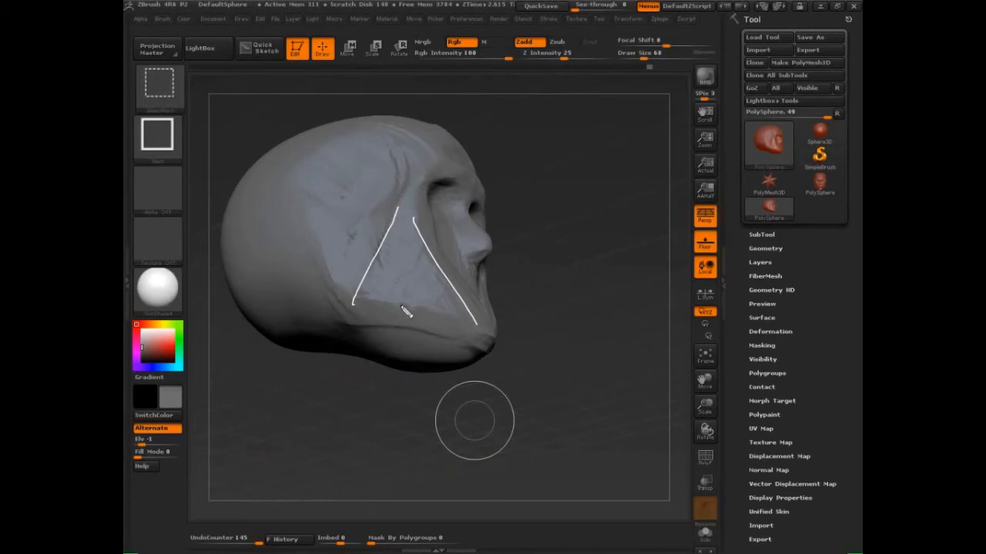
pyautogui.moveTo(371, 296)
pyautogui.mouseDown()
pyautogui.moveTo(456, 305)
pyautogui.moveTo(453, 291)
pyautogui.mouseUp()
pyautogui.moveTo(379, 269)
pyautogui.mouseDown()
pyautogui.moveTo(446, 277)
pyautogui.moveTo(430, 258)
pyautogui.mouseUp()
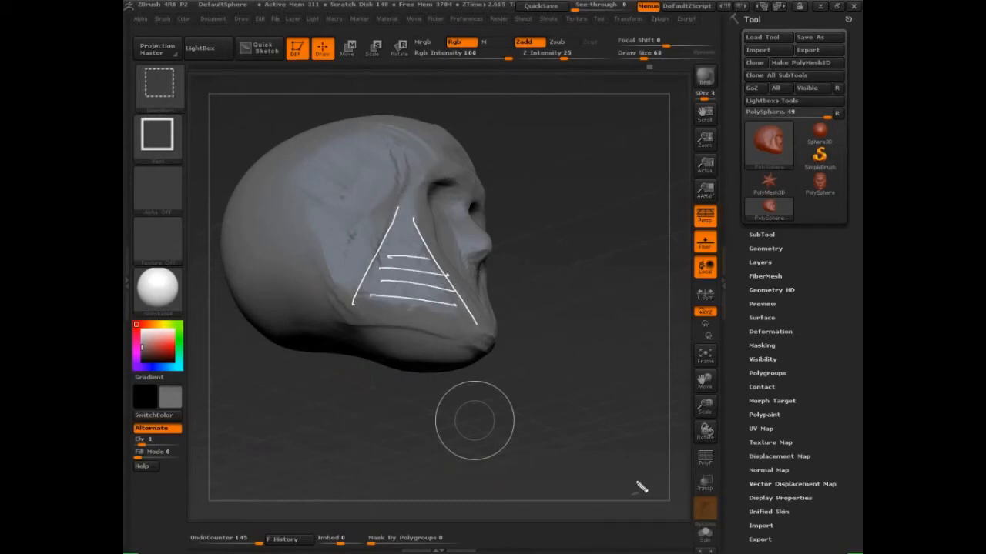
pyautogui.press('Escape')
# Step: Fill and flatten the cheek plane with ClayBuildup strokes, then add clay to the forehead above the brow
pyautogui.moveTo(599, 426)
pyautogui.mouseDown()
pyautogui.moveTo(603, 400)
pyautogui.moveTo(475, 284)
pyautogui.moveTo(541, 303)
pyautogui.moveTo(543, 294)
pyautogui.mouseUp()
pyautogui.moveTo(411, 272)
pyautogui.mouseDown()
pyautogui.moveTo(411, 288)
pyautogui.moveTo(431, 305)
pyautogui.moveTo(410, 250)
pyautogui.moveTo(370, 244)
pyautogui.moveTo(350, 278)
pyautogui.mouseUp()
pyautogui.moveTo(565, 292); pyautogui.dragTo(569, 265)
pyautogui.moveTo(378, 220)
pyautogui.mouseDown()
pyautogui.moveTo(385, 207)
pyautogui.moveTo(407, 249)
pyautogui.mouseUp()
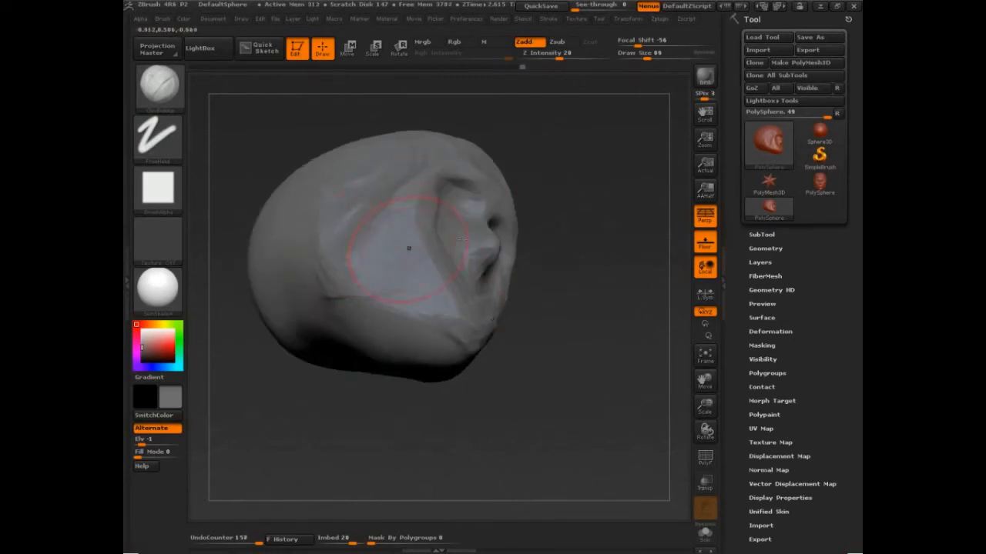
pyautogui.moveTo(590, 281); pyautogui.dragTo(600, 263)
pyautogui.moveTo(428, 171)
pyautogui.mouseDown()
pyautogui.moveTo(450, 145)
pyautogui.moveTo(448, 156)
pyautogui.moveTo(462, 156)
pyautogui.mouseUp()
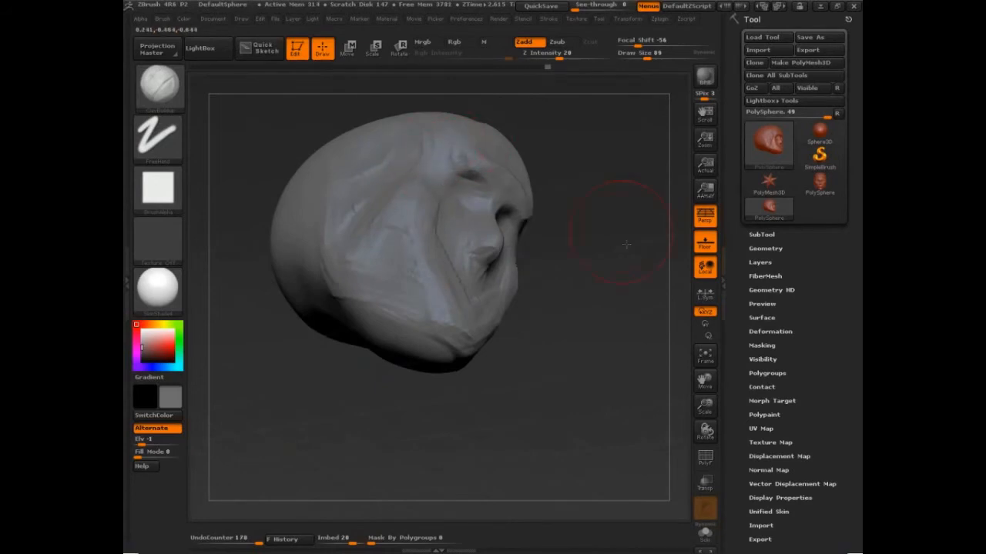
# Step: Draw circles on the forehead and linked curves around the brow and cheekbones in front view to show the facial masses
pyautogui.moveTo(626, 245)
pyautogui.mouseDown()
pyautogui.moveTo(663, 275)
pyautogui.moveTo(578, 373)
pyautogui.moveTo(601, 378)
pyautogui.moveTo(610, 323)
pyautogui.mouseUp()
pyautogui.moveTo(302, 304)
pyautogui.mouseDown()
pyautogui.moveTo(316, 254)
pyautogui.moveTo(335, 247)
pyautogui.moveTo(372, 191)
pyautogui.moveTo(381, 133)
pyautogui.moveTo(423, 142)
pyautogui.mouseUp()
pyautogui.moveTo(435, 147)
pyautogui.mouseDown()
pyautogui.moveTo(424, 121)
pyautogui.moveTo(358, 146)
pyautogui.mouseUp()
pyautogui.moveTo(368, 189)
pyautogui.mouseDown()
pyautogui.moveTo(327, 237)
pyautogui.moveTo(311, 329)
pyautogui.mouseUp()
pyautogui.moveTo(454, 176)
pyautogui.mouseDown()
pyautogui.moveTo(479, 208)
pyautogui.moveTo(514, 309)
pyautogui.moveTo(496, 332)
pyautogui.mouseUp()
pyautogui.moveTo(297, 308)
pyautogui.mouseDown()
pyautogui.moveTo(420, 115)
pyautogui.moveTo(441, 194)
pyautogui.moveTo(374, 204)
pyautogui.mouseUp()
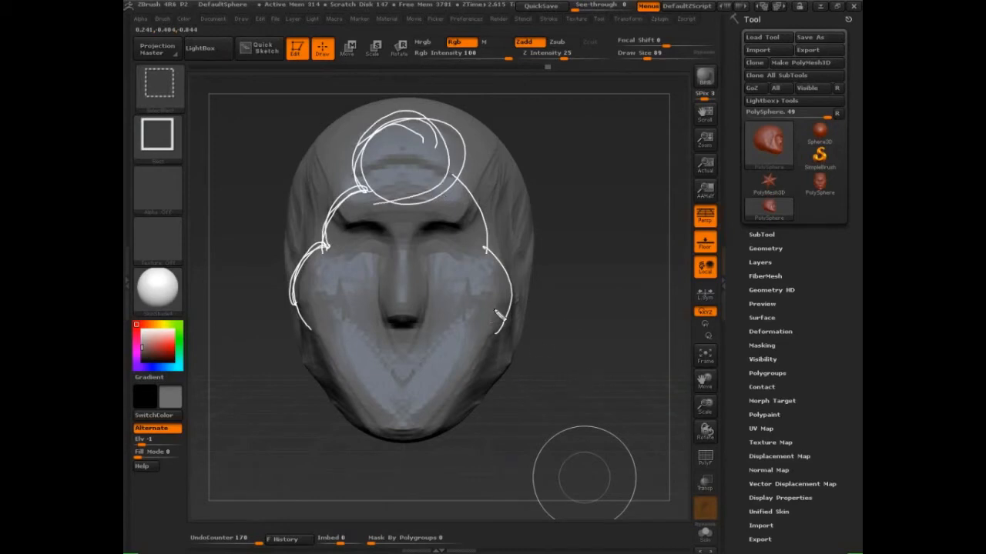
pyautogui.moveTo(300, 317); pyautogui.dragTo(328, 254)
pyautogui.moveTo(382, 210)
pyautogui.mouseDown()
pyautogui.moveTo(348, 214)
pyautogui.moveTo(364, 194)
pyautogui.moveTo(356, 219)
pyautogui.moveTo(372, 205)
pyautogui.mouseUp()
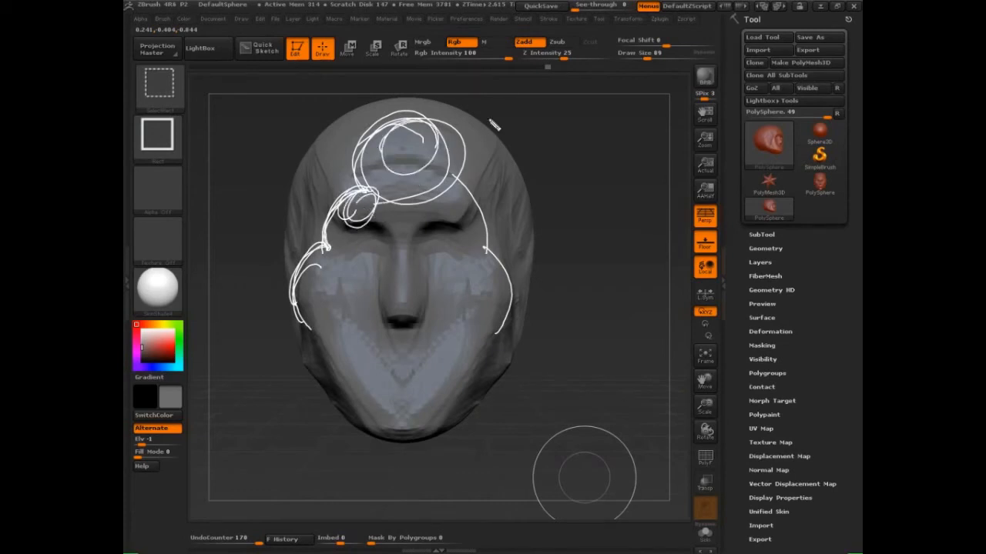
# Step: Draw leader lines outward from the forehead, eye socket and cheekbone masses, then clear the annotations
pyautogui.moveTo(412, 143); pyautogui.dragTo(560, 103)
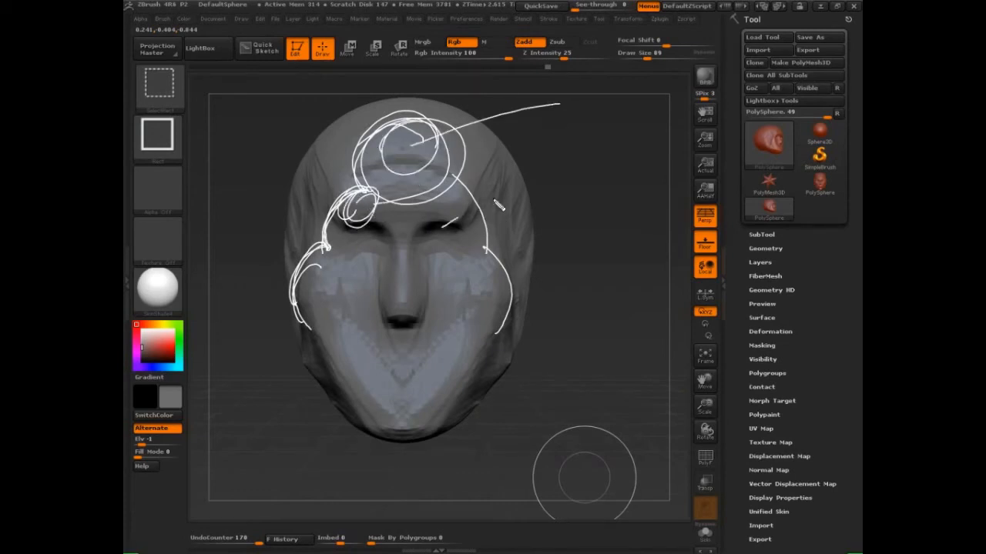
pyautogui.moveTo(442, 226); pyautogui.dragTo(586, 166)
pyautogui.moveTo(492, 297); pyautogui.dragTo(628, 249)
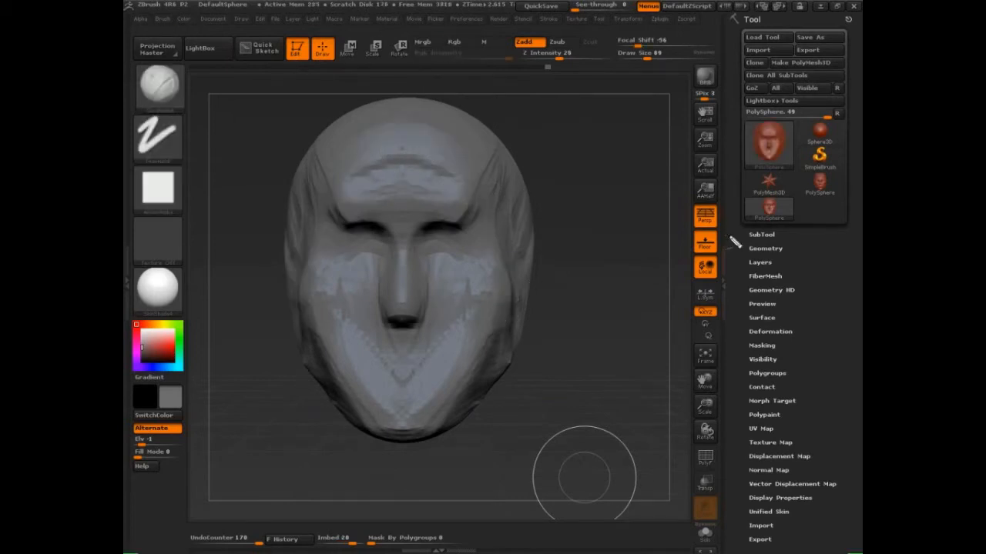
# Step: Box in one eye region and clear it, then retrace the curves from cheekbone to brow to forehead and clear them
pyautogui.moveTo(301, 267)
pyautogui.mouseDown()
pyautogui.moveTo(303, 305)
pyautogui.moveTo(304, 215)
pyautogui.moveTo(404, 227)
pyautogui.moveTo(318, 301)
pyautogui.moveTo(307, 298)
pyautogui.moveTo(361, 291)
pyautogui.mouseUp()
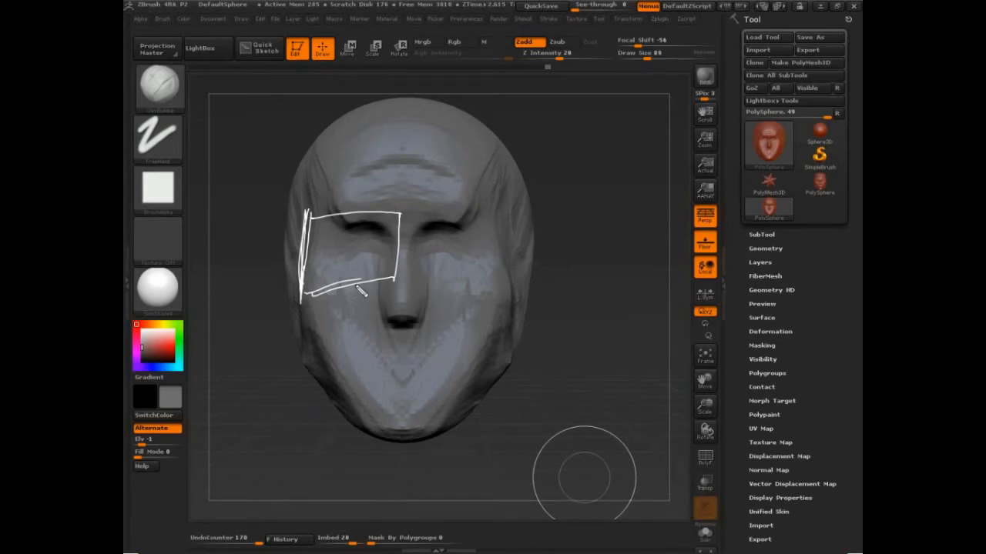
pyautogui.press('Escape')
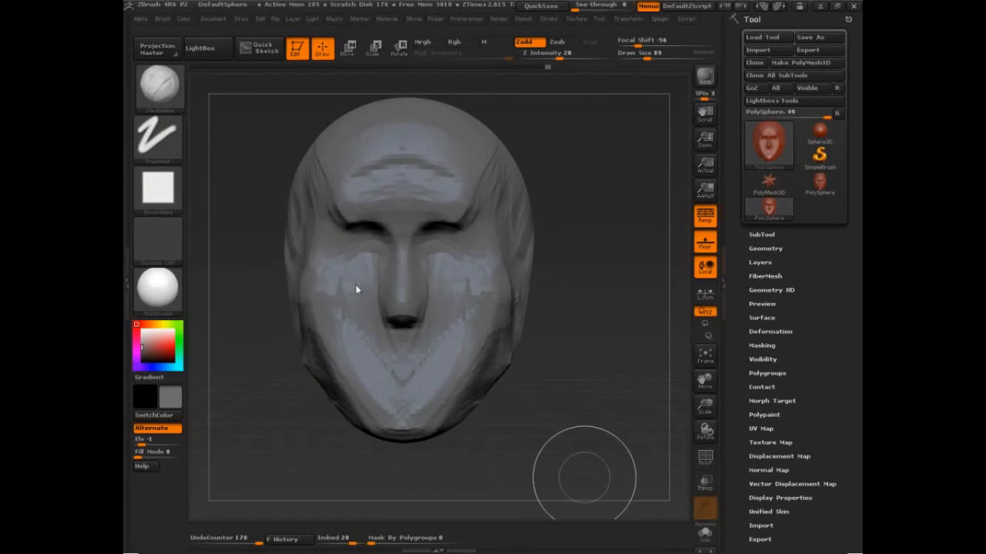
pyautogui.hotkey('ctrl', '2')
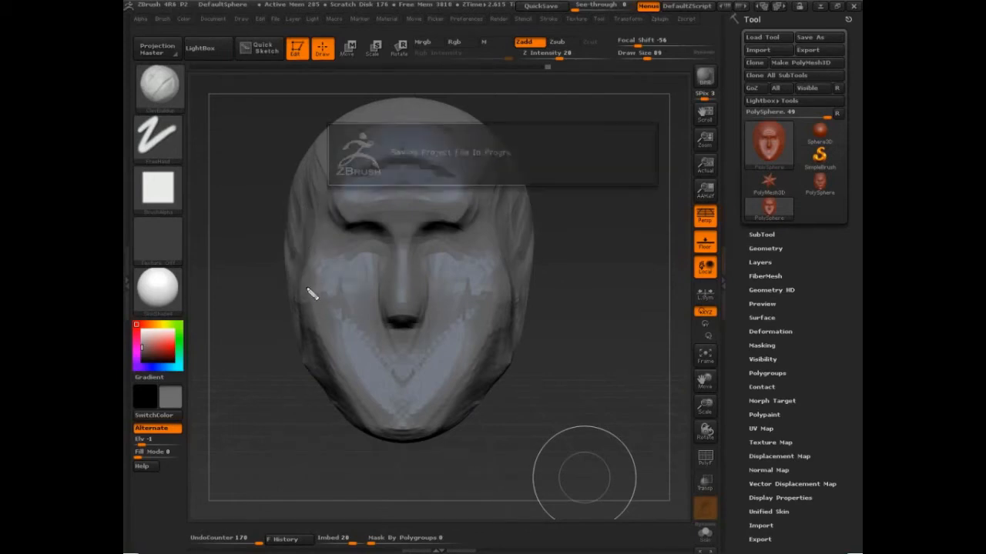
pyautogui.moveTo(304, 289)
pyautogui.mouseDown()
pyautogui.moveTo(339, 228)
pyautogui.moveTo(445, 126)
pyautogui.moveTo(393, 119)
pyautogui.moveTo(431, 119)
pyautogui.mouseUp()
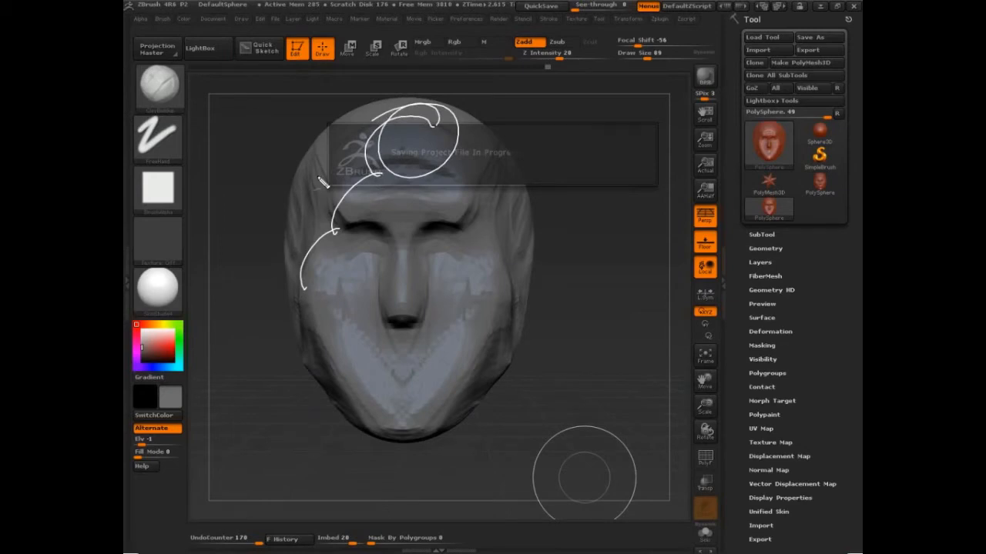
pyautogui.press('Escape')
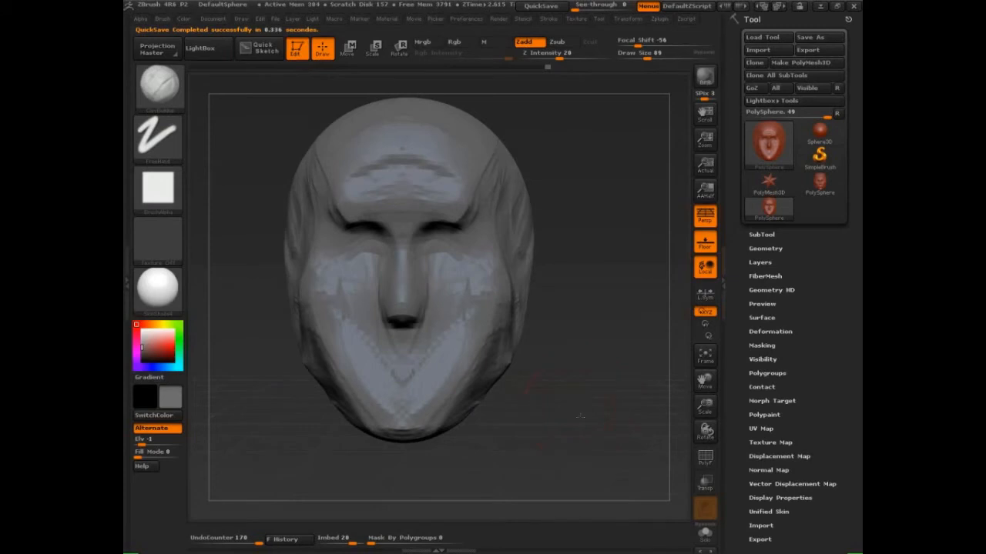
# Step: Carve the eye sockets deeper under the brow with ClayBuildup at Draw Size 59
pyautogui.moveTo(581, 417); pyautogui.dragTo(502, 361)
pyautogui.press('[')
pyautogui.press('[')
pyautogui.press('[')
pyautogui.keyDown('alt'); pyautogui.moveTo(387, 234); pyautogui.dragTo(342, 221); pyautogui.keyUp('alt')
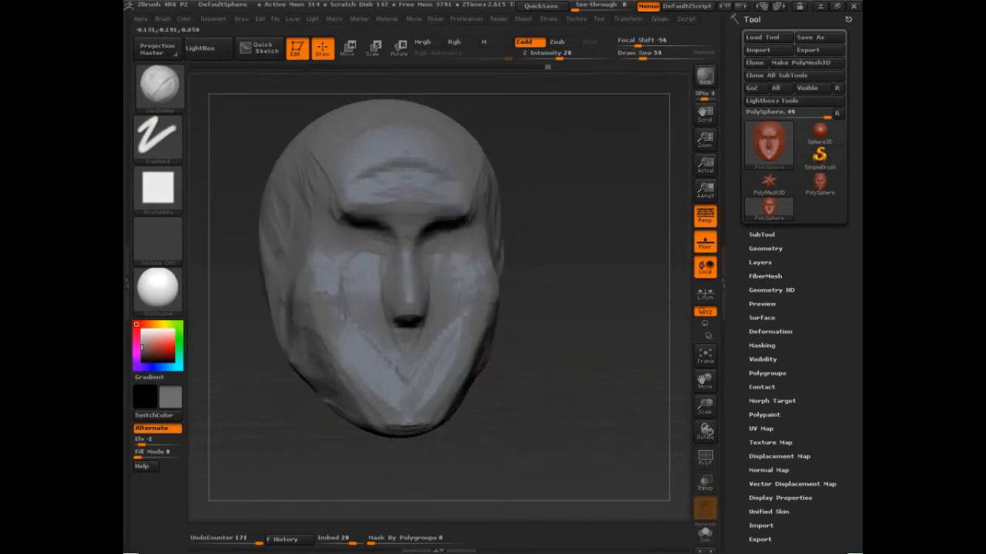
pyautogui.keyDown('alt'); pyautogui.moveTo(397, 235); pyautogui.dragTo(339, 227); pyautogui.keyUp('alt')
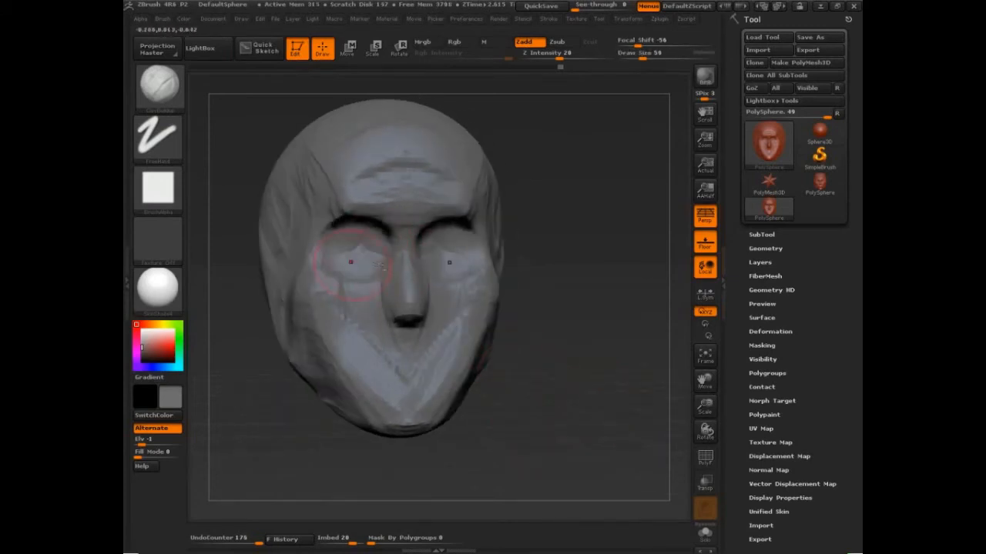
# Step: Build up the brow and lower forehead with ClayBuildup and add clay along the outer rim of the eye socket
pyautogui.moveTo(539, 324)
pyautogui.mouseDown()
pyautogui.moveTo(591, 326)
pyautogui.moveTo(572, 319)
pyautogui.mouseUp()
pyautogui.moveTo(412, 196); pyautogui.dragTo(358, 204)
pyautogui.moveTo(379, 162)
pyautogui.mouseDown()
pyautogui.moveTo(354, 172)
pyautogui.moveTo(422, 159)
pyautogui.mouseUp()
pyautogui.moveTo(433, 206)
pyautogui.mouseDown()
pyautogui.moveTo(422, 227)
pyautogui.moveTo(402, 195)
pyautogui.moveTo(339, 205)
pyautogui.moveTo(309, 245)
pyautogui.moveTo(310, 233)
pyautogui.moveTo(327, 251)
pyautogui.moveTo(316, 292)
pyautogui.mouseUp()
pyautogui.moveTo(311, 271); pyautogui.dragTo(304, 294)
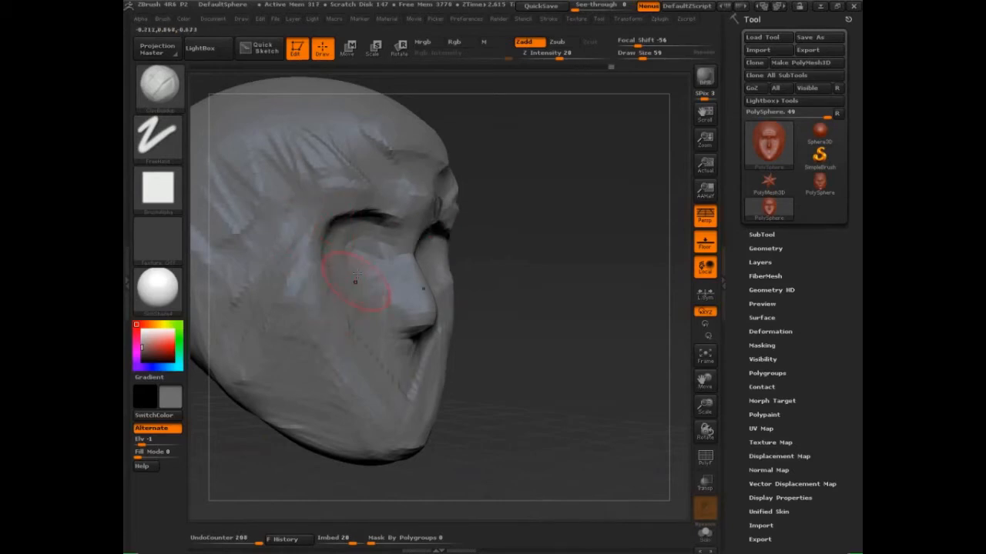
# Step: Add clay to the upper cheek and build a ridge running down beside the nose from the inner eye
pyautogui.moveTo(524, 242)
pyautogui.mouseDown()
pyautogui.moveTo(519, 267)
pyautogui.moveTo(528, 270)
pyautogui.mouseUp()
pyautogui.moveTo(325, 303)
pyautogui.mouseDown()
pyautogui.moveTo(365, 308)
pyautogui.moveTo(360, 333)
pyautogui.mouseUp()
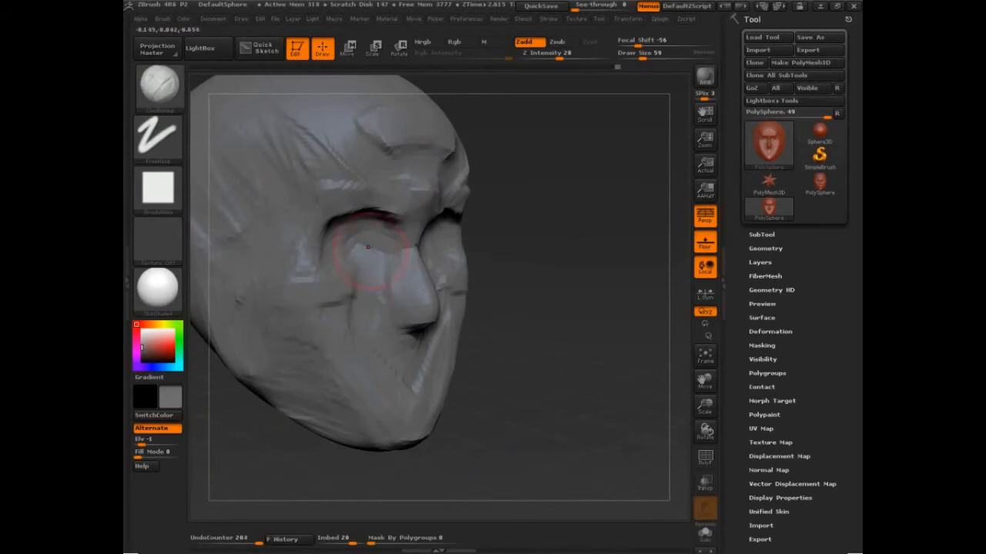
pyautogui.moveTo(370, 255)
pyautogui.mouseDown()
pyautogui.moveTo(372, 305)
pyautogui.moveTo(393, 308)
pyautogui.mouseUp()
pyautogui.moveTo(397, 270); pyautogui.dragTo(399, 305)
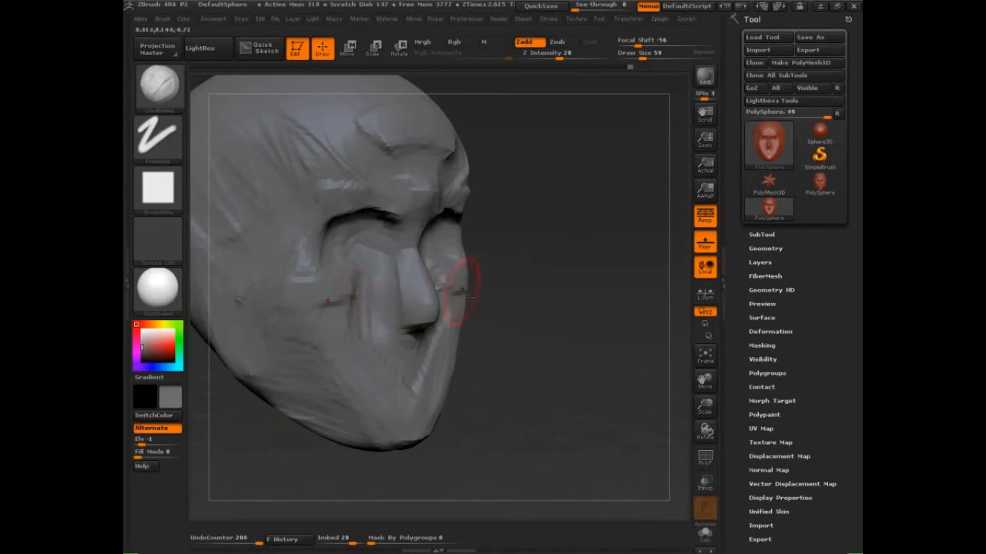
# Step: Label the ridge beside the nose "Frontal process of the Maxilla", outline the maxilla in red, and clear the annotations
pyautogui.moveTo(382, 268)
pyautogui.keyDown('ctrl'); pyautogui.keyDown('shift'); pyautogui.mouseDown()
pyautogui.moveTo(528, 211)
pyautogui.moveTo(534, 192)
pyautogui.moveTo(524, 197)
pyautogui.moveTo(568, 203)
pyautogui.moveTo(610, 194)
pyautogui.moveTo(552, 266)
pyautogui.moveTo(561, 231)
pyautogui.moveTo(684, 202)
pyautogui.moveTo(573, 286)
pyautogui.moveTo(624, 286)
pyautogui.mouseUp(); pyautogui.keyUp('shift'); pyautogui.keyUp('ctrl')
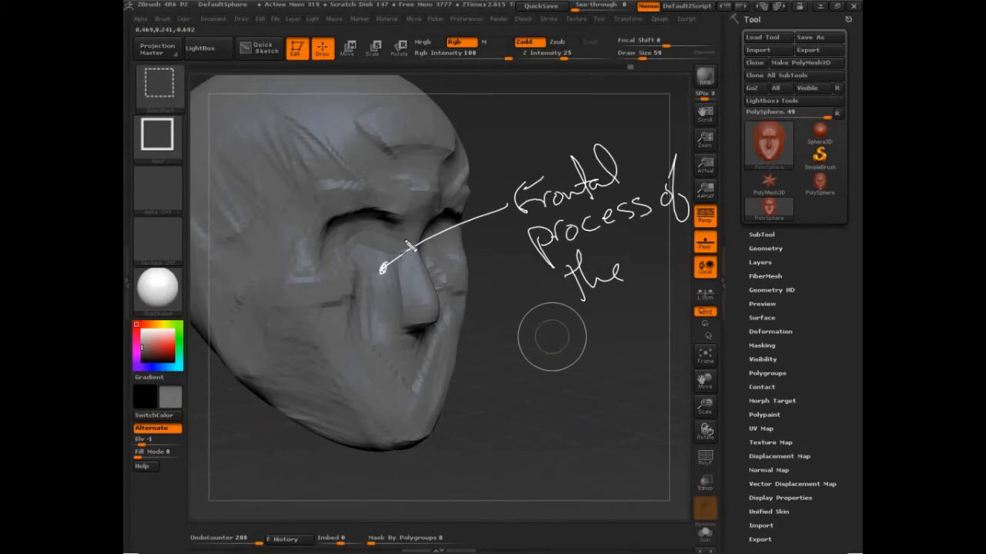
pyautogui.moveTo(417, 235)
pyautogui.mouseDown()
pyautogui.moveTo(334, 281)
pyautogui.moveTo(375, 364)
pyautogui.moveTo(406, 380)
pyautogui.moveTo(446, 301)
pyautogui.moveTo(430, 260)
pyautogui.moveTo(388, 242)
pyautogui.mouseUp()
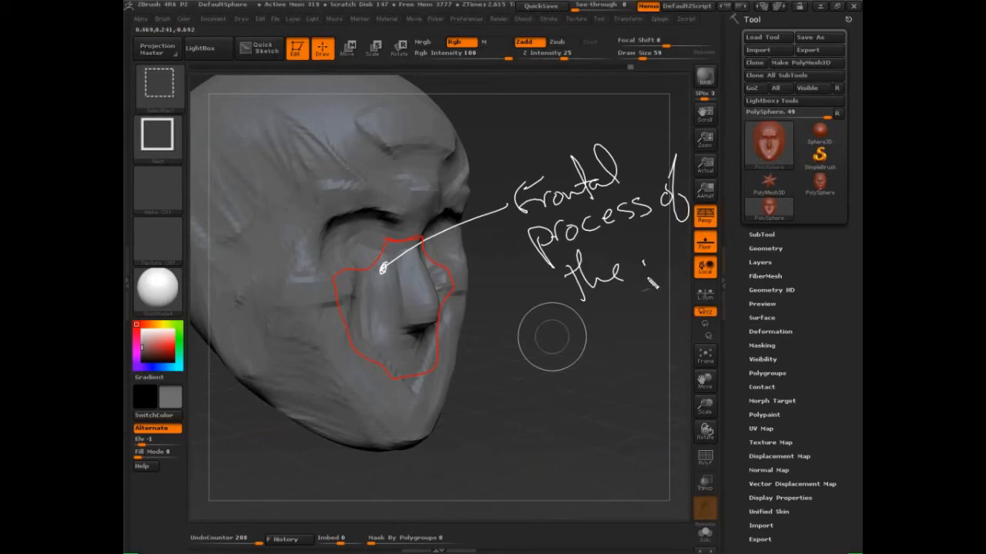
pyautogui.moveTo(647, 278)
pyautogui.mouseDown()
pyautogui.moveTo(706, 220)
pyautogui.moveTo(724, 238)
pyautogui.moveTo(745, 224)
pyautogui.mouseUp()
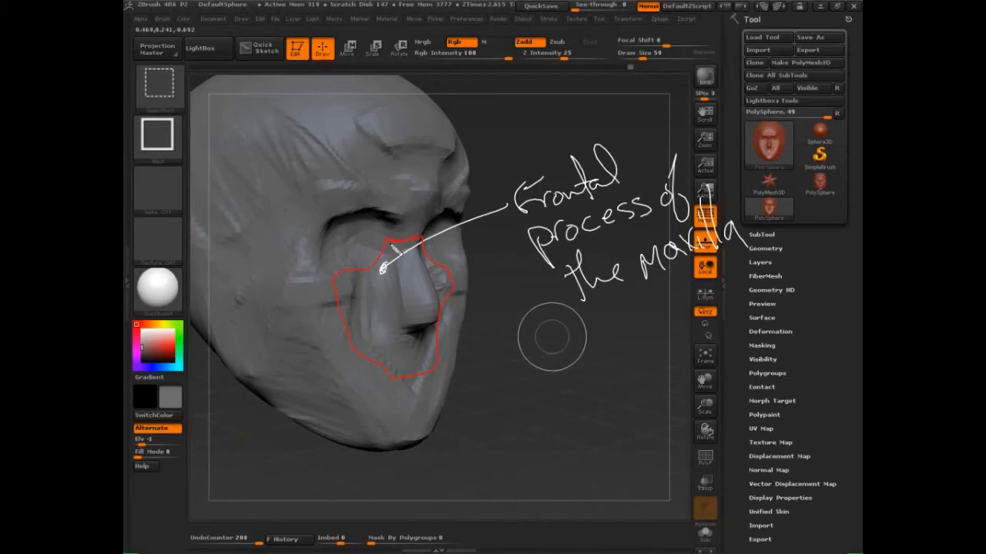
pyautogui.moveTo(382, 271)
pyautogui.mouseDown()
pyautogui.moveTo(388, 245)
pyautogui.moveTo(379, 255)
pyautogui.mouseUp()
pyautogui.press('Escape')
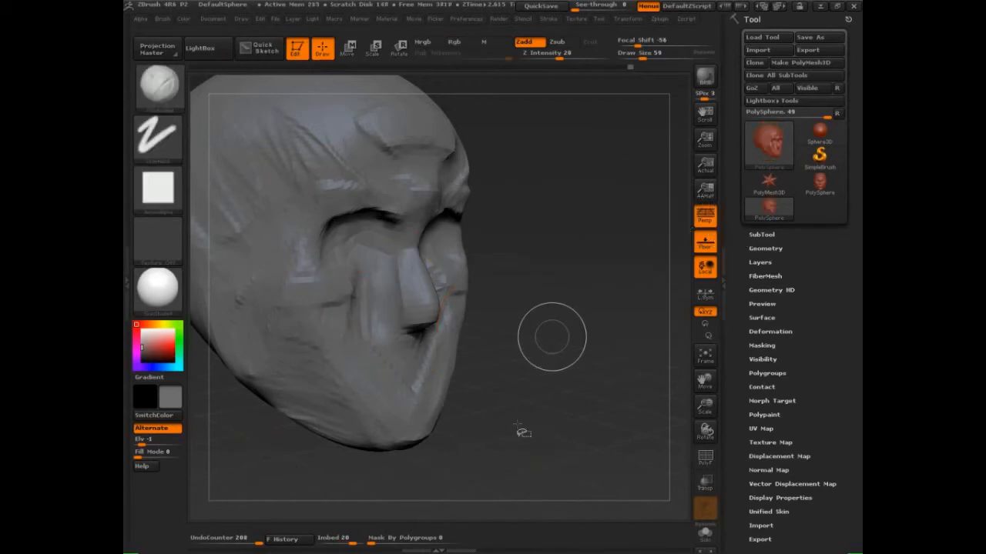
# Step: Refine the side of the nose and the area below the eye socket with ClayBuildup at Draw Size 53
pyautogui.moveTo(514, 427); pyautogui.dragTo(527, 427)
pyautogui.moveTo(408, 258)
pyautogui.mouseDown()
pyautogui.moveTo(408, 303)
pyautogui.moveTo(396, 299)
pyautogui.mouseUp()
pyautogui.moveTo(337, 280); pyautogui.dragTo(340, 314)
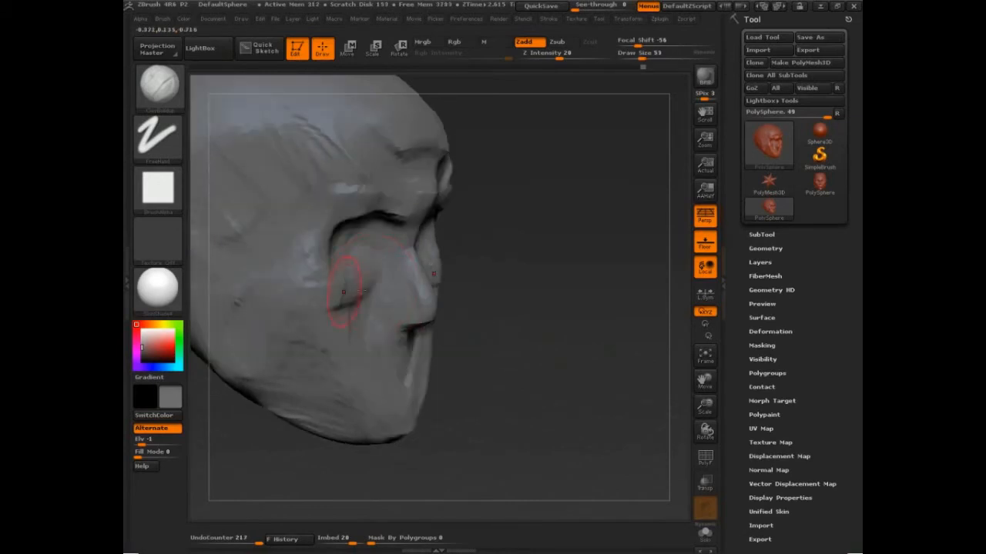
# Step: Draw a white contour around the eye socket rim and hatch cross-contour lines along its lower edge and outer corner
pyautogui.hotkey('ctrl', 'shift')
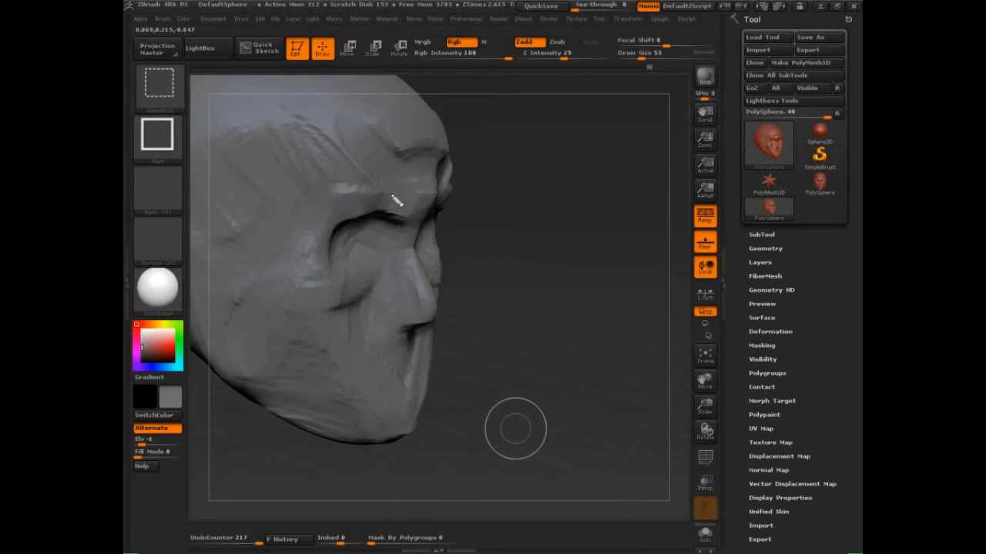
pyautogui.moveTo(380, 167)
pyautogui.mouseDown()
pyautogui.moveTo(395, 215)
pyautogui.moveTo(311, 250)
pyautogui.moveTo(323, 283)
pyautogui.moveTo(342, 285)
pyautogui.moveTo(368, 258)
pyautogui.moveTo(377, 267)
pyautogui.mouseUp()
pyautogui.moveTo(358, 256)
pyautogui.mouseDown()
pyautogui.moveTo(370, 281)
pyautogui.moveTo(337, 302)
pyautogui.moveTo(310, 295)
pyautogui.mouseUp()
pyautogui.moveTo(329, 267)
pyautogui.mouseDown()
pyautogui.moveTo(299, 279)
pyautogui.moveTo(296, 266)
pyautogui.mouseUp()
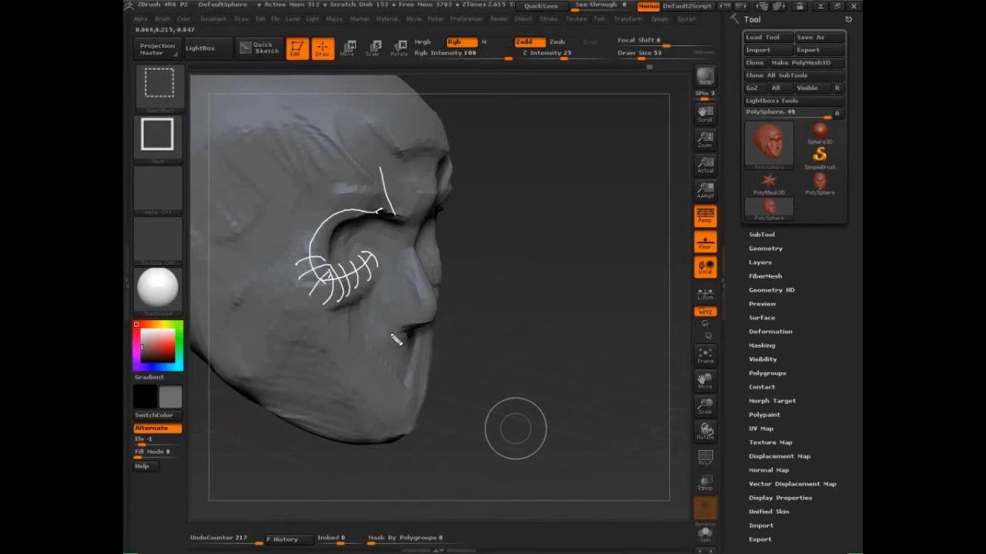
# Step: Undo the last outer-corner marks and redraw cross-contour lines around the outer, upper and inner eye socket rim
pyautogui.hotkey('ctrl', 'z')
pyautogui.hotkey('ctrl', 'z')
pyautogui.hotkey('ctrl', 'z')
pyautogui.moveTo(331, 273)
pyautogui.mouseDown()
pyautogui.moveTo(307, 285)
pyautogui.moveTo(294, 250)
pyautogui.mouseUp()
pyautogui.moveTo(331, 243); pyautogui.dragTo(306, 233)
pyautogui.moveTo(325, 231)
pyautogui.mouseDown()
pyautogui.moveTo(311, 213)
pyautogui.moveTo(328, 206)
pyautogui.moveTo(369, 217)
pyautogui.mouseUp()
pyautogui.moveTo(368, 189); pyautogui.dragTo(382, 215)
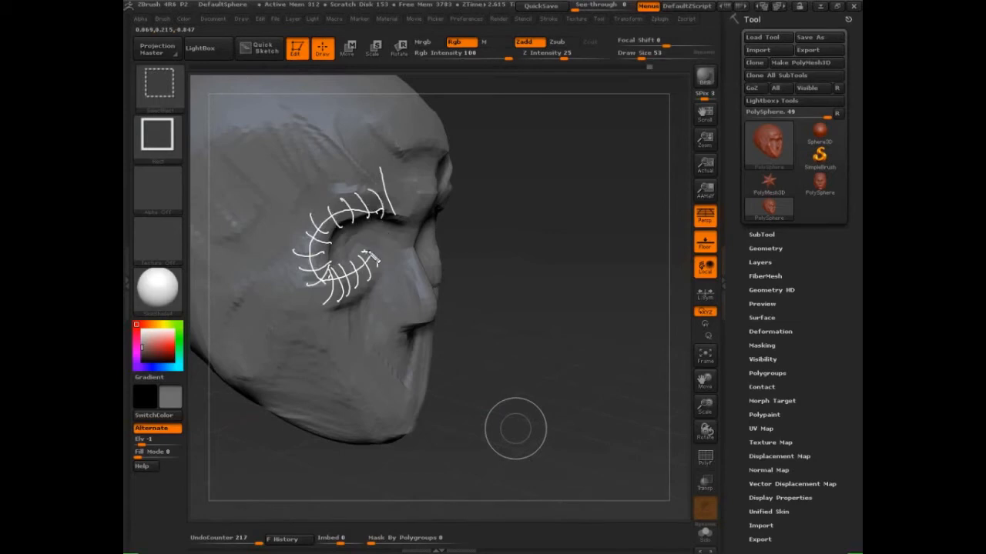
pyautogui.moveTo(365, 251); pyautogui.dragTo(381, 265)
# Step: Trace the lower eye socket rim in green and label it "Infra orbital Margin"
pyautogui.press('g')
pyautogui.moveTo(371, 257); pyautogui.dragTo(327, 282)
pyautogui.moveTo(328, 283); pyautogui.dragTo(369, 258)
pyautogui.moveTo(483, 214)
pyautogui.mouseDown()
pyautogui.moveTo(523, 230)
pyautogui.moveTo(541, 191)
pyautogui.moveTo(567, 221)
pyautogui.moveTo(639, 208)
pyautogui.moveTo(663, 186)
pyautogui.mouseUp()
pyautogui.moveTo(539, 260)
pyautogui.mouseDown()
pyautogui.moveTo(574, 248)
pyautogui.moveTo(592, 254)
pyautogui.moveTo(636, 228)
pyautogui.mouseUp()
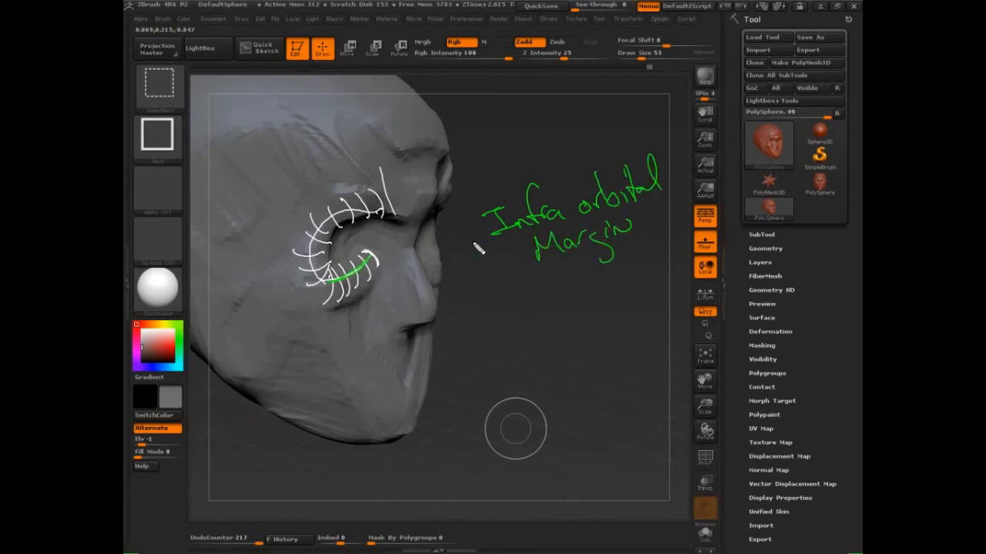
# Step: Underline the label, add an arrow to the word "Line", mark the eye socket rim again, and clear the annotations
pyautogui.moveTo(535, 286)
pyautogui.mouseDown()
pyautogui.moveTo(632, 253)
pyautogui.moveTo(543, 287)
pyautogui.mouseUp()
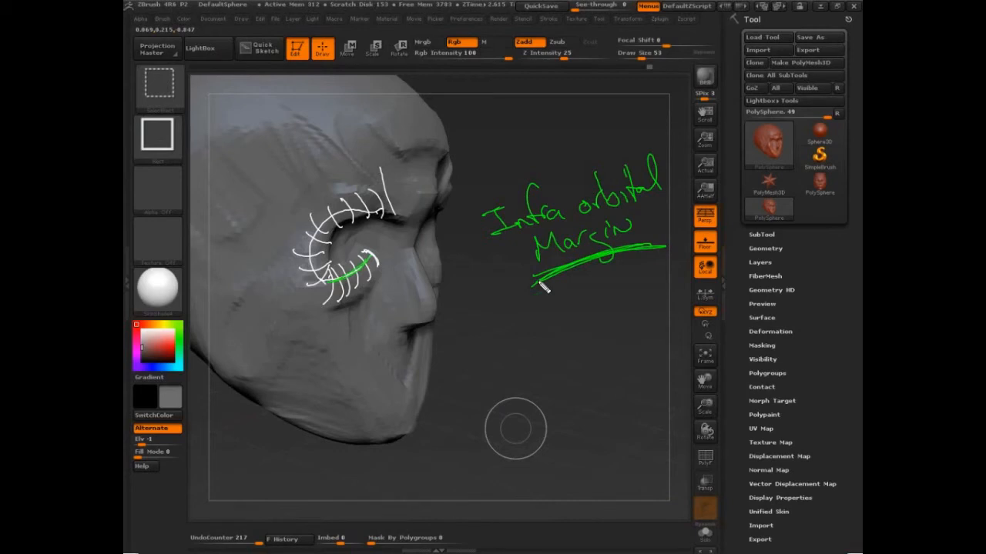
pyautogui.moveTo(591, 260)
pyautogui.mouseDown()
pyautogui.moveTo(593, 325)
pyautogui.moveTo(642, 326)
pyautogui.mouseUp()
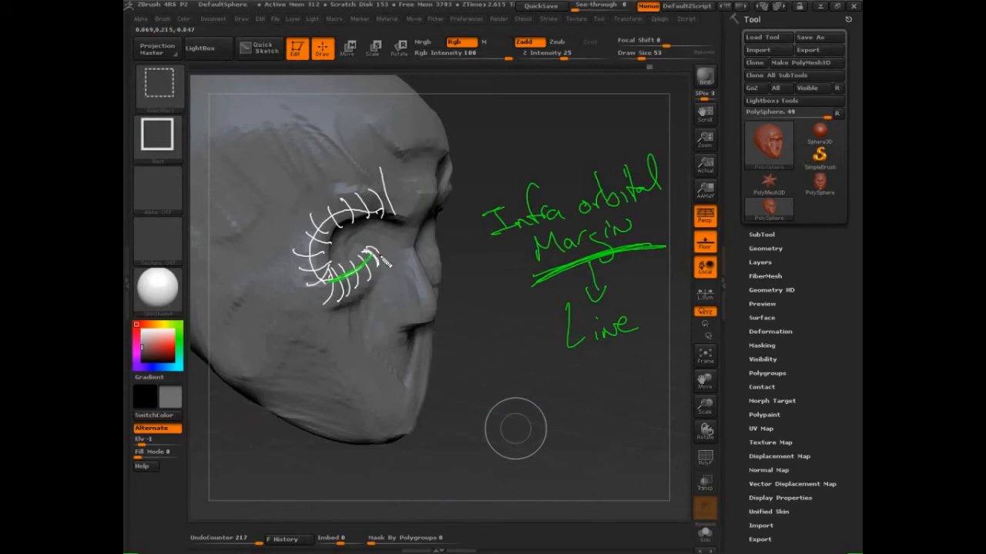
pyautogui.moveTo(385, 262)
pyautogui.mouseDown()
pyautogui.moveTo(382, 224)
pyautogui.moveTo(316, 231)
pyautogui.moveTo(319, 293)
pyautogui.moveTo(347, 231)
pyautogui.mouseUp()
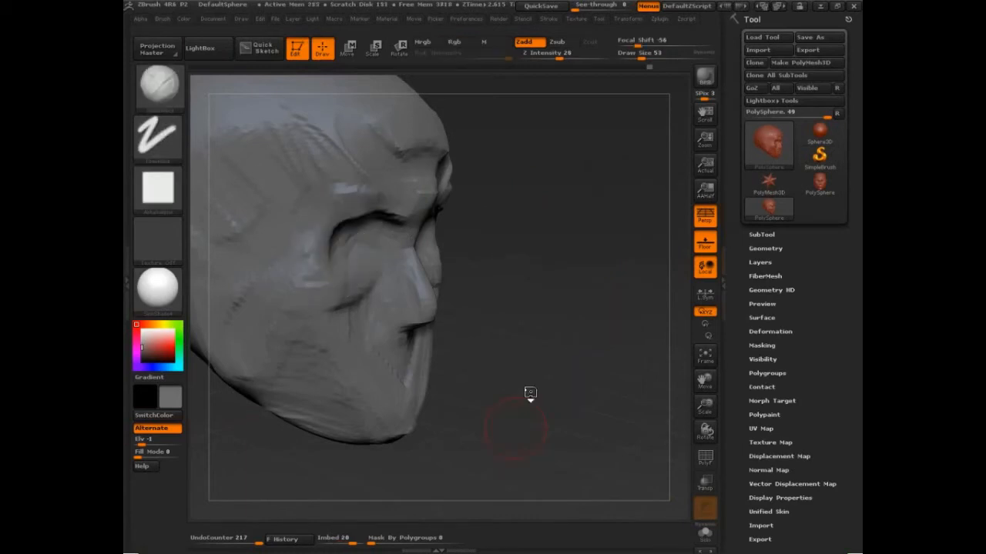
# Step: Shape the inner corner and upper hollow of the eye sockets with short ClayBuildup strokes at Draw Sizes 38 and 45
pyautogui.moveTo(530, 395); pyautogui.dragTo(509, 389)
pyautogui.press('s')
pyautogui.moveTo(378, 240); pyautogui.dragTo(372, 240)
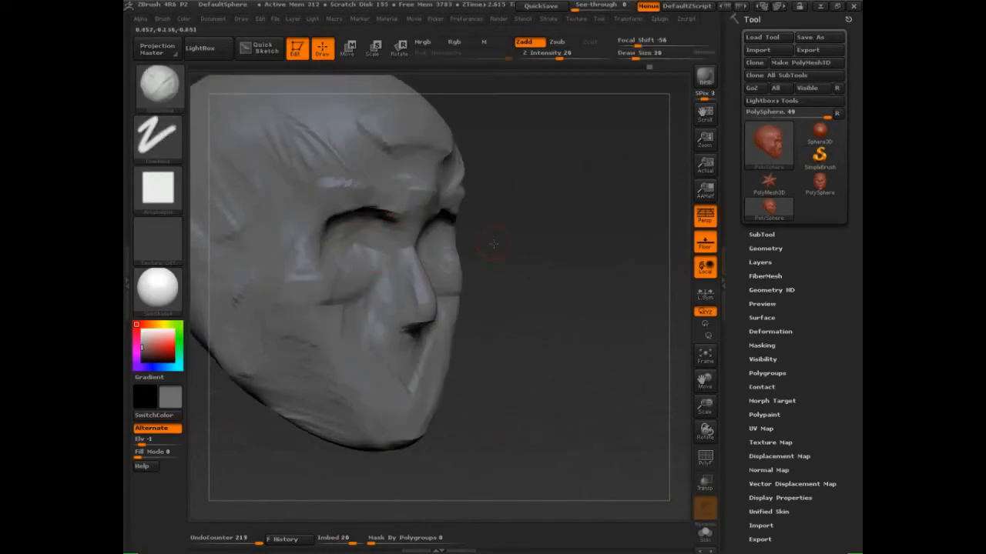
pyautogui.moveTo(494, 244); pyautogui.dragTo(472, 244)
pyautogui.press('s')
pyautogui.moveTo(354, 233); pyautogui.dragTo(359, 233)
pyautogui.moveTo(333, 230); pyautogui.dragTo(363, 233)
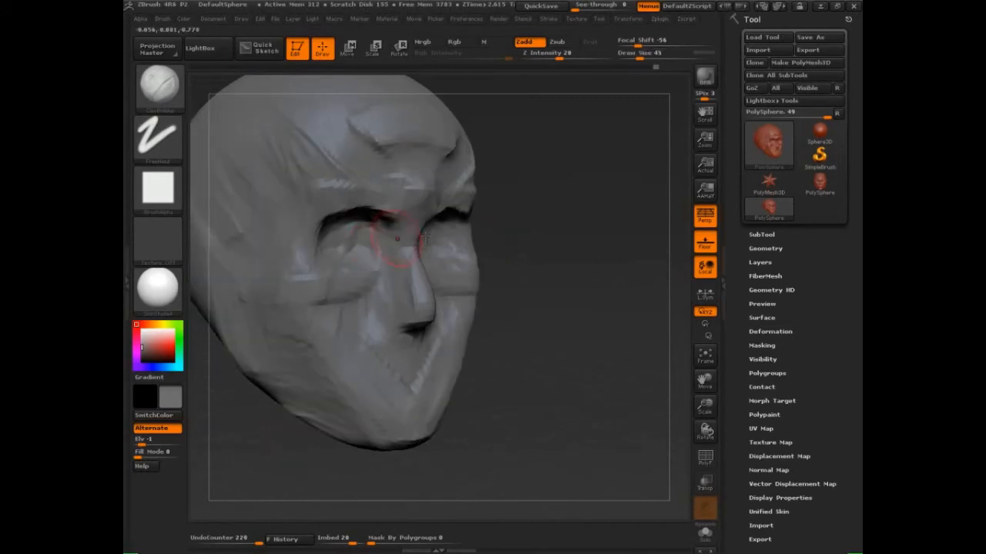
# Step: Build up the upper rim of the eye sockets beneath the brow with ClayBuildup at Draw Size 47
pyautogui.moveTo(517, 246); pyautogui.dragTo(494, 244)
pyautogui.moveTo(382, 220); pyautogui.dragTo(394, 228)
pyautogui.press('s')
pyautogui.moveTo(524, 222)
pyautogui.mouseDown()
pyautogui.moveTo(545, 219)
pyautogui.moveTo(542, 205)
pyautogui.mouseUp()
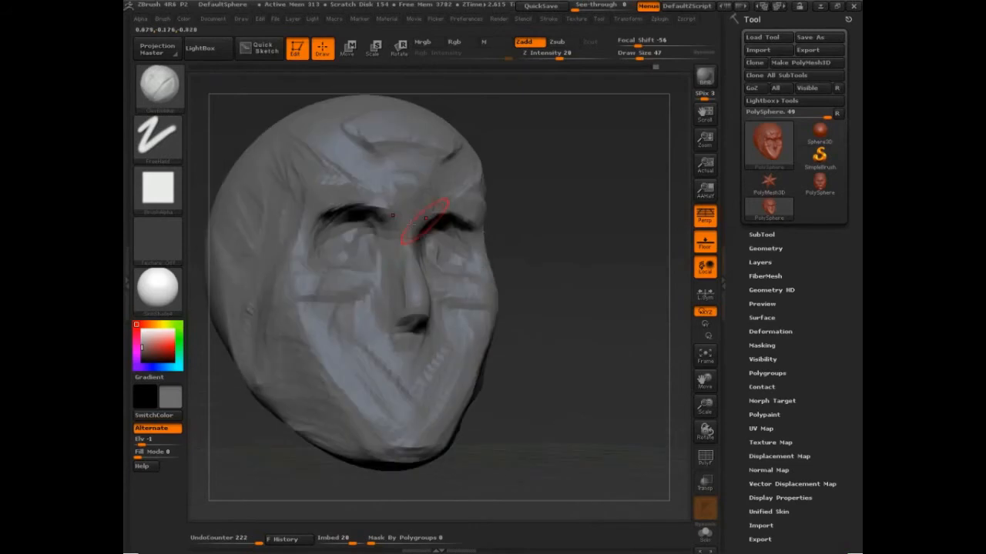
pyautogui.moveTo(388, 233); pyautogui.dragTo(347, 218)
pyautogui.moveTo(353, 216); pyautogui.dragTo(336, 223)
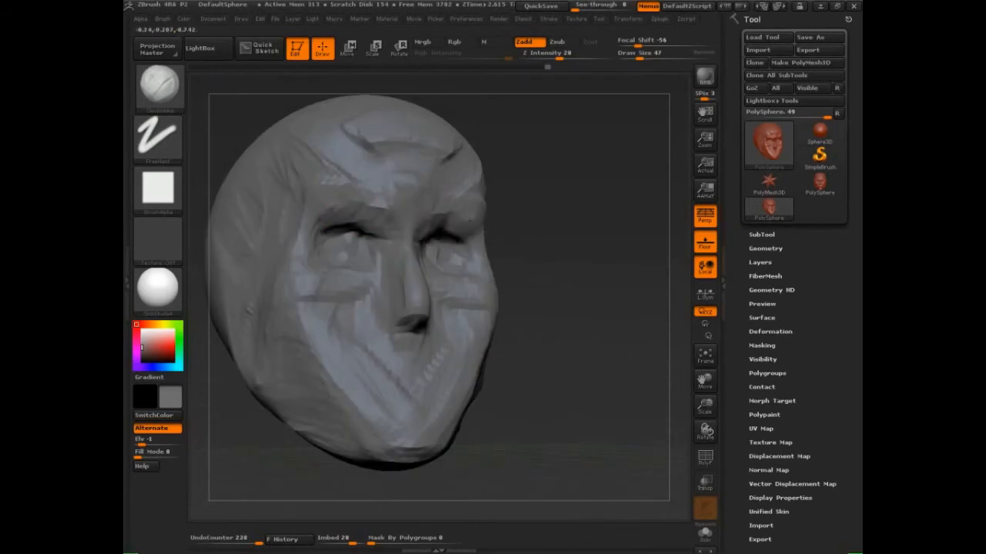
# Step: Shape the inner part of the eye sockets beside the nose with ClayBuildup at Draw Size 47
pyautogui.moveTo(525, 259); pyautogui.dragTo(566, 261)
pyautogui.moveTo(353, 236); pyautogui.dragTo(385, 253)
pyautogui.moveTo(528, 246)
pyautogui.mouseDown()
pyautogui.moveTo(529, 267)
pyautogui.moveTo(528, 257)
pyautogui.mouseUp()
# Step: Set the Draw Size to 59 and build up the brow above the eye sockets with ClayBuildup strokes
pyautogui.press(']')
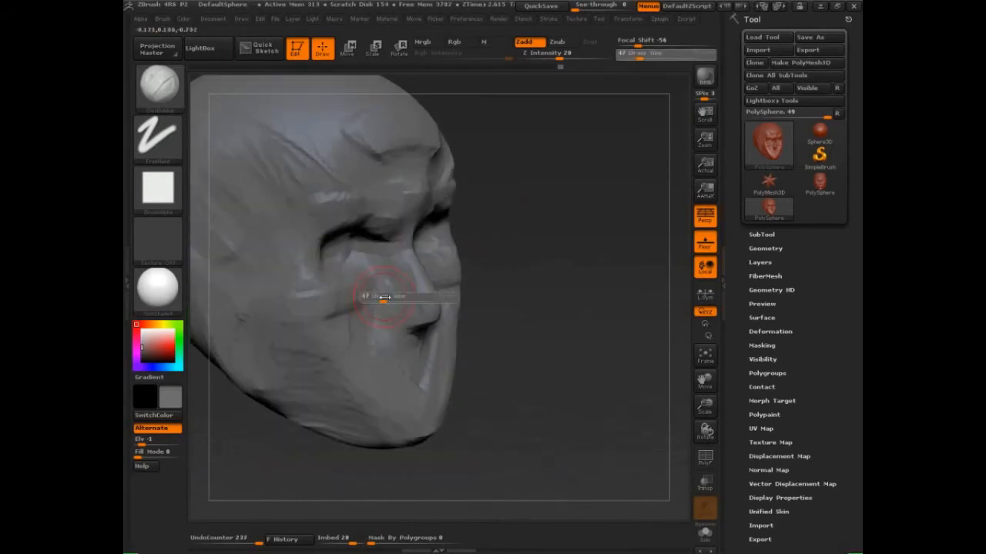
pyautogui.moveTo(380, 297)
pyautogui.mouseDown()
pyautogui.moveTo(407, 288)
pyautogui.moveTo(377, 299)
pyautogui.mouseUp()
pyautogui.moveTo(533, 260); pyautogui.dragTo(490, 266)
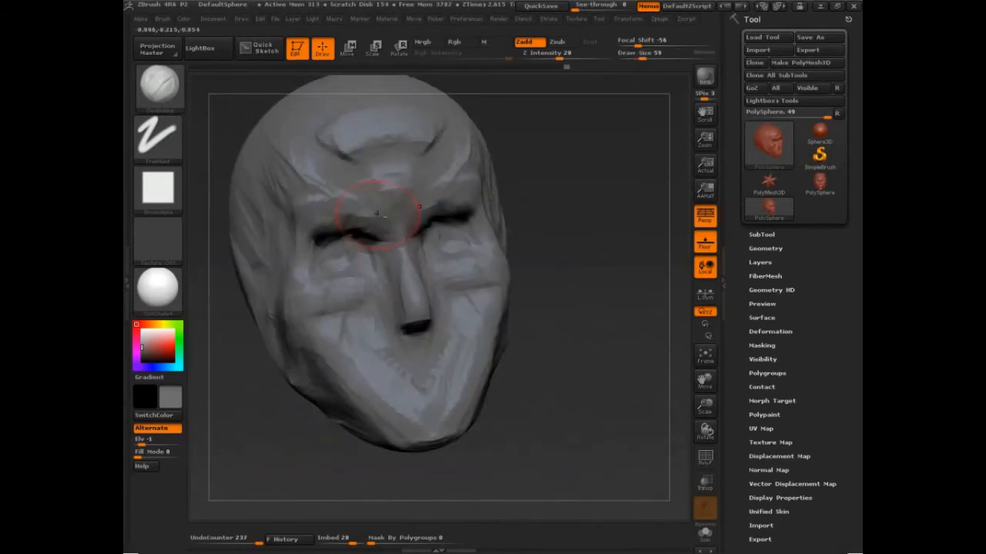
pyautogui.moveTo(378, 211); pyautogui.dragTo(343, 212)
pyautogui.moveTo(378, 178)
pyautogui.mouseDown()
pyautogui.moveTo(331, 185)
pyautogui.moveTo(349, 223)
pyautogui.moveTo(397, 178)
pyautogui.moveTo(377, 183)
pyautogui.mouseUp()
pyautogui.moveTo(391, 185)
pyautogui.mouseDown()
pyautogui.moveTo(377, 174)
pyautogui.moveTo(386, 205)
pyautogui.moveTo(368, 211)
pyautogui.mouseUp()
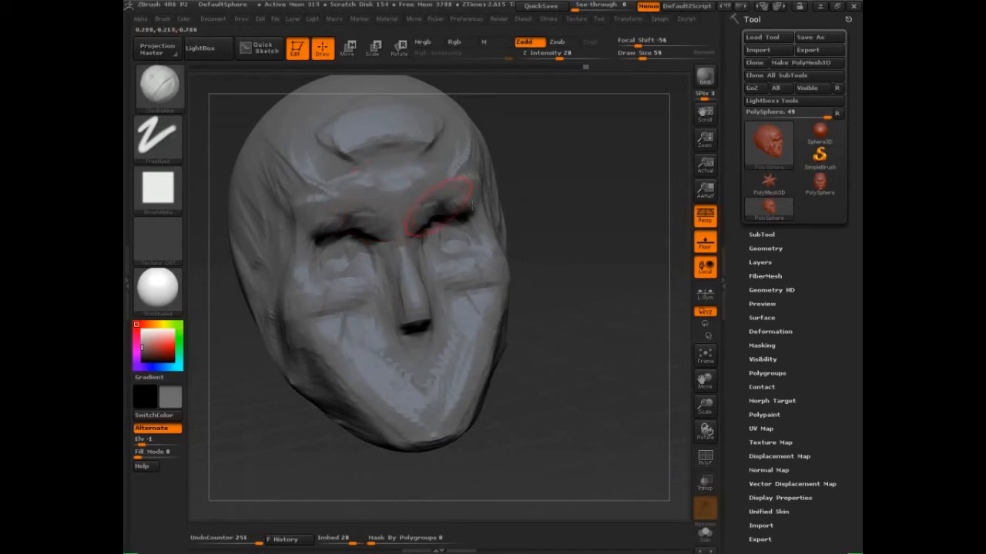
# Step: Fill out the brow ridge from the side and the lower forehead between the brows with ClayBuildup at Draw Size 59
pyautogui.moveTo(598, 225); pyautogui.dragTo(521, 235)
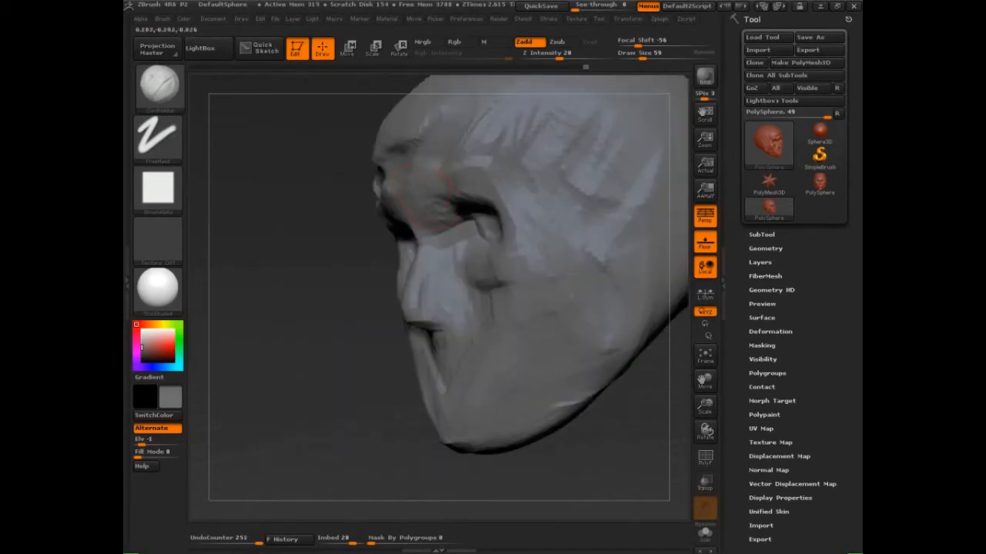
pyautogui.moveTo(422, 207); pyautogui.dragTo(422, 193)
pyautogui.moveTo(424, 196); pyautogui.dragTo(429, 181)
pyautogui.moveTo(327, 283)
pyautogui.mouseDown()
pyautogui.moveTo(316, 285)
pyautogui.moveTo(636, 367)
pyautogui.mouseUp()
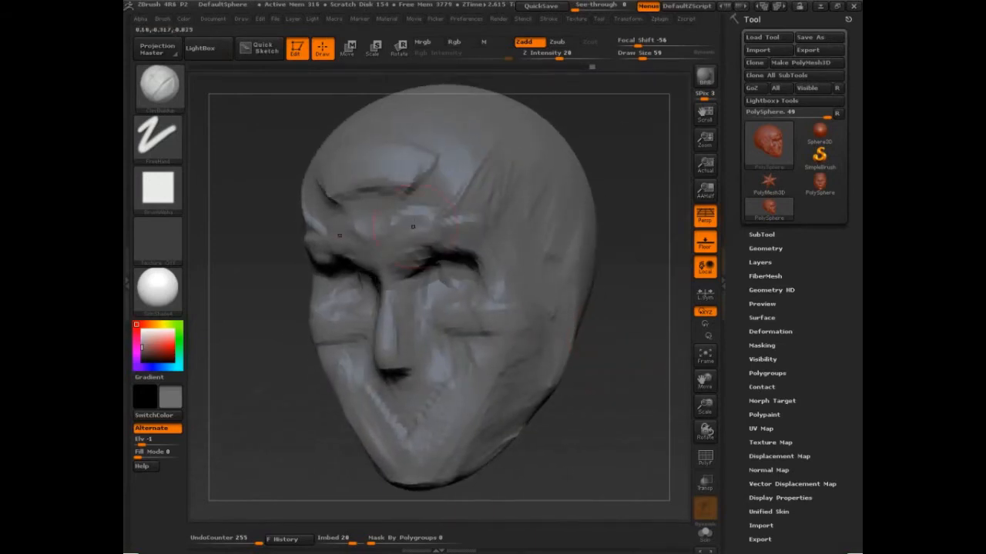
pyautogui.moveTo(408, 218)
pyautogui.mouseDown()
pyautogui.moveTo(371, 234)
pyautogui.moveTo(420, 263)
pyautogui.moveTo(394, 248)
pyautogui.mouseUp()
pyautogui.moveTo(413, 205)
pyautogui.mouseDown()
pyautogui.moveTo(387, 185)
pyautogui.moveTo(423, 166)
pyautogui.moveTo(402, 169)
pyautogui.moveTo(415, 164)
pyautogui.mouseUp()
# Step: Fill and round the forehead with broad ClayBuildup strokes at Draw Size 105, and undo the last stroke
pyautogui.press('s')
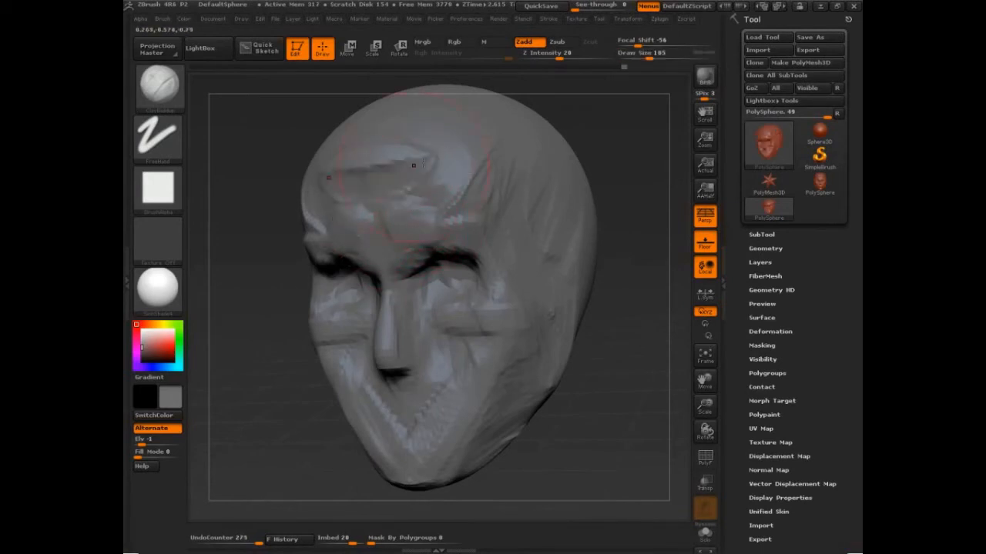
pyautogui.moveTo(644, 151)
pyautogui.keyDown('alt'); pyautogui.mouseDown()
pyautogui.moveTo(619, 196)
pyautogui.moveTo(643, 207)
pyautogui.mouseUp(); pyautogui.keyUp('alt')
pyautogui.moveTo(409, 165)
pyautogui.mouseDown()
pyautogui.moveTo(416, 205)
pyautogui.moveTo(447, 220)
pyautogui.mouseUp()
pyautogui.moveTo(403, 185); pyautogui.dragTo(329, 231)
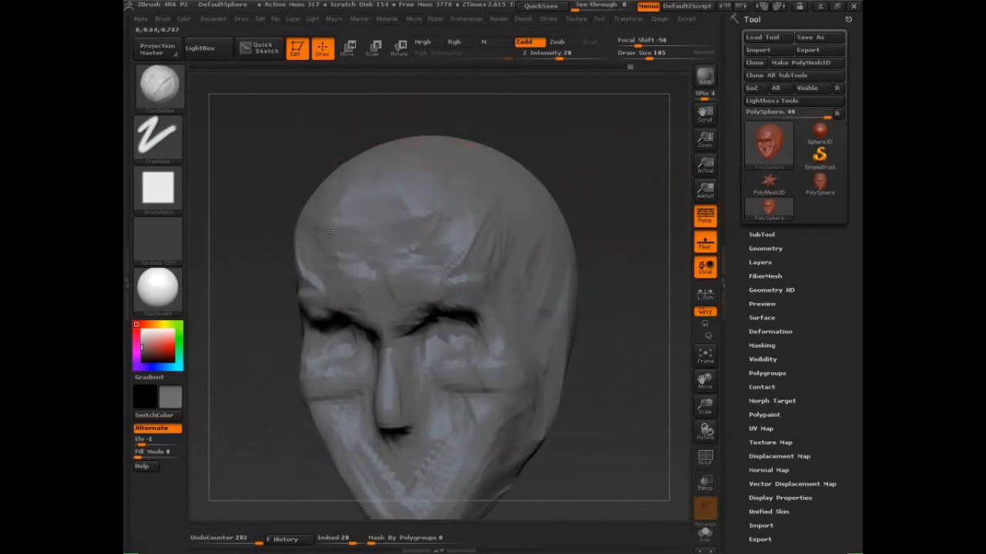
pyautogui.moveTo(439, 207); pyautogui.dragTo(339, 217)
pyautogui.hotkey('ctrl', 'z')
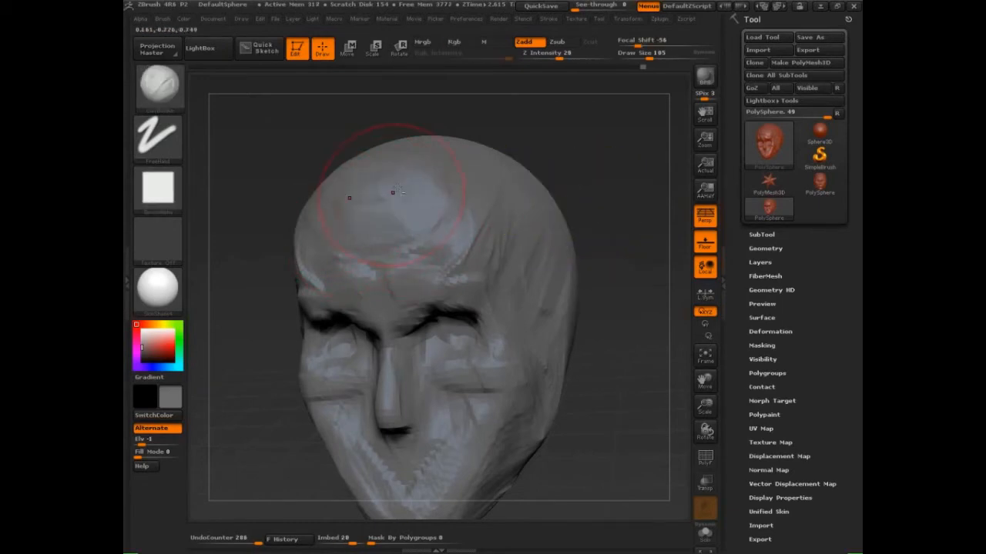
# Step: Reduce the Draw Size to 47, trace a line over the top of the skull, label it "sagital crest", and clear the annotations
pyautogui.moveTo(551, 142)
pyautogui.mouseDown()
pyautogui.moveTo(594, 163)
pyautogui.moveTo(584, 202)
pyautogui.mouseUp()
pyautogui.press('[')
pyautogui.press('[')
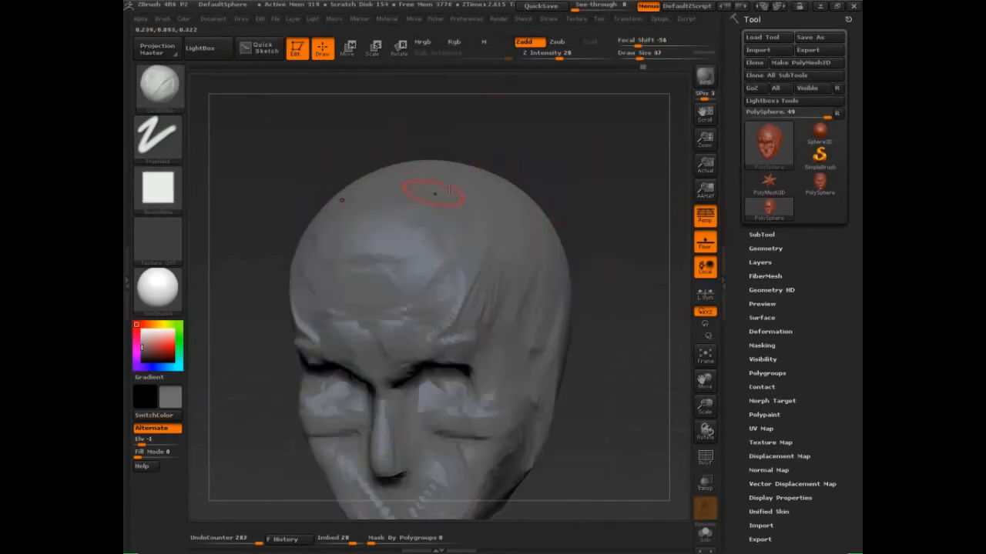
pyautogui.hotkey('ctrl', 'shift', 'd')
pyautogui.moveTo(368, 225); pyautogui.dragTo(462, 150)
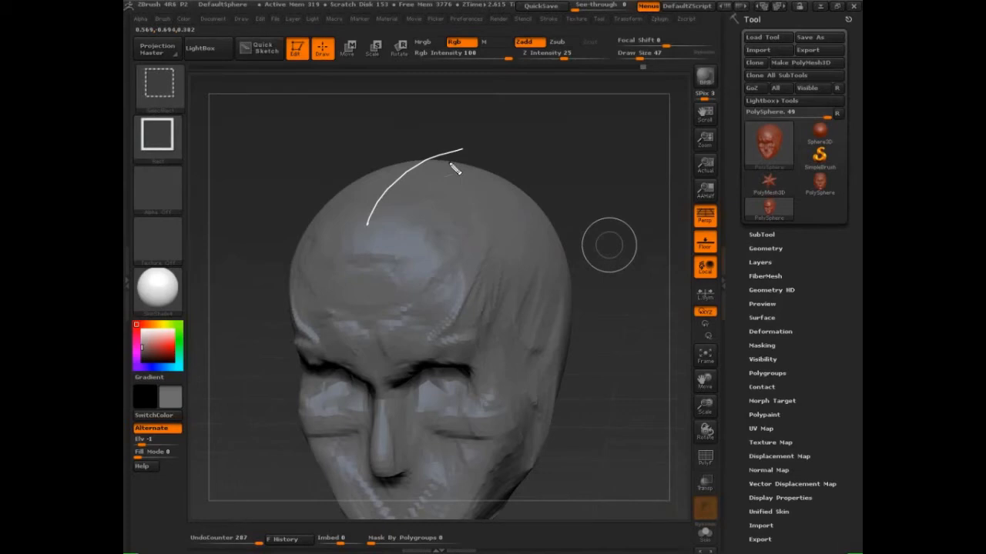
pyautogui.moveTo(517, 126)
pyautogui.mouseDown()
pyautogui.moveTo(513, 142)
pyautogui.moveTo(557, 130)
pyautogui.moveTo(563, 149)
pyautogui.mouseUp()
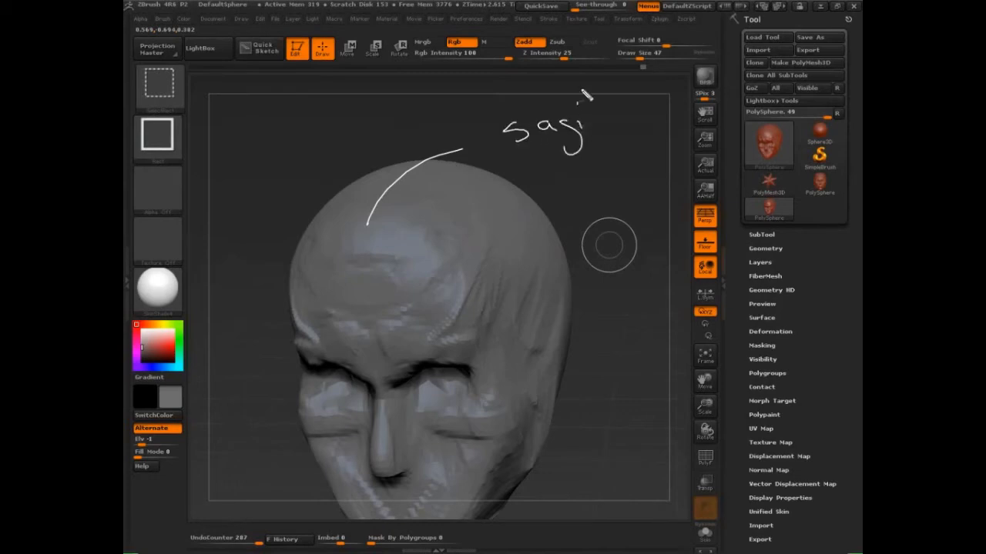
pyautogui.moveTo(583, 91)
pyautogui.mouseDown()
pyautogui.moveTo(612, 127)
pyautogui.moveTo(594, 157)
pyautogui.moveTo(633, 157)
pyautogui.mouseUp()
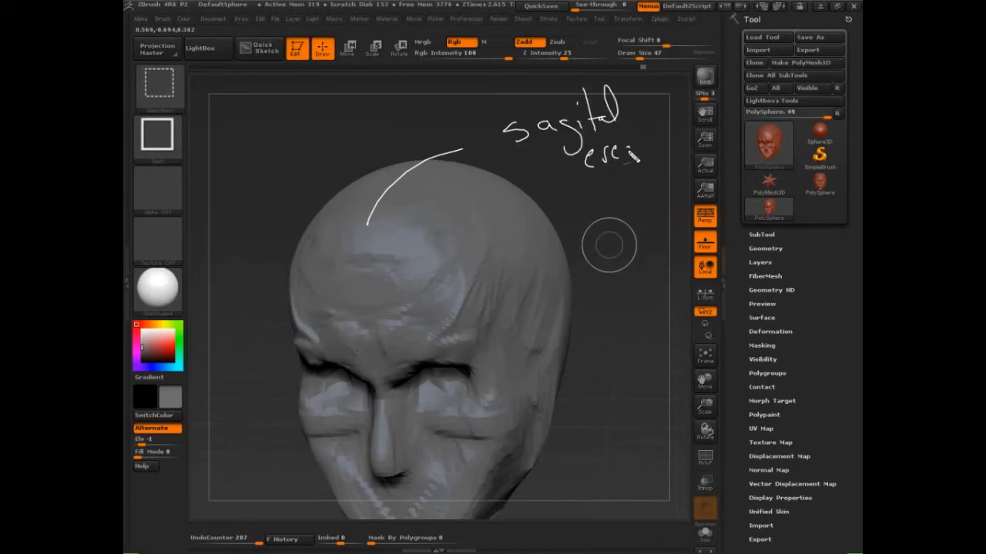
pyautogui.moveTo(640, 119)
pyautogui.mouseDown()
pyautogui.moveTo(640, 157)
pyautogui.moveTo(654, 139)
pyautogui.mouseUp()
pyautogui.press('Escape')
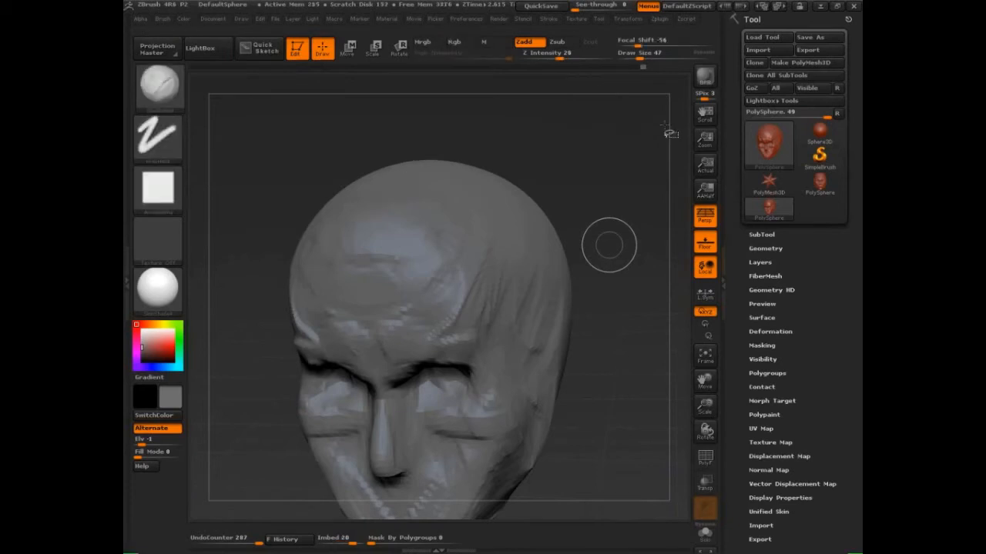
# Step: Sketch the forehead's rounded mass, the curves rising from it, and the crest line over the skull as white annotations
pyautogui.moveTo(630, 356); pyautogui.dragTo(632, 405)
pyautogui.hotkey('ctrl', 'shift', 'd')
pyautogui.moveTo(344, 182)
pyautogui.mouseDown()
pyautogui.moveTo(357, 185)
pyautogui.moveTo(391, 235)
pyautogui.moveTo(440, 269)
pyautogui.moveTo(464, 316)
pyautogui.mouseUp()
pyautogui.moveTo(344, 184)
pyautogui.mouseDown()
pyautogui.moveTo(342, 224)
pyautogui.moveTo(284, 268)
pyautogui.mouseUp()
pyautogui.moveTo(437, 270)
pyautogui.mouseDown()
pyautogui.moveTo(373, 243)
pyautogui.moveTo(459, 337)
pyautogui.moveTo(346, 346)
pyautogui.mouseUp()
pyautogui.moveTo(378, 172)
pyautogui.mouseDown()
pyautogui.moveTo(407, 229)
pyautogui.moveTo(447, 266)
pyautogui.mouseUp()
pyautogui.moveTo(342, 185); pyautogui.dragTo(484, 176)
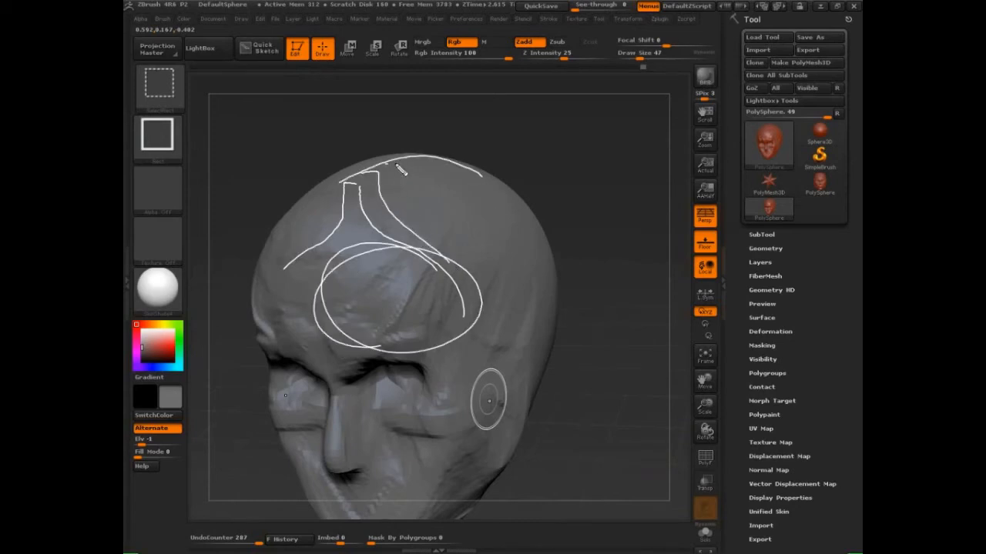
pyautogui.moveTo(406, 171)
pyautogui.mouseDown()
pyautogui.moveTo(482, 273)
pyautogui.moveTo(442, 189)
pyautogui.moveTo(499, 320)
pyautogui.moveTo(472, 351)
pyautogui.mouseUp()
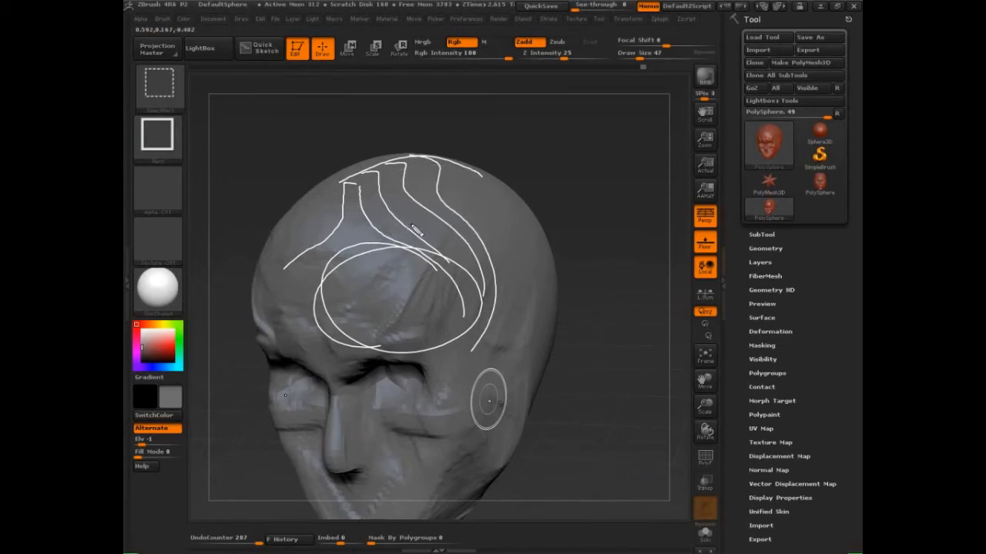
pyautogui.moveTo(357, 188); pyautogui.dragTo(502, 171)
pyautogui.moveTo(369, 225); pyautogui.dragTo(501, 219)
pyautogui.moveTo(357, 187); pyautogui.dragTo(369, 226)
pyautogui.moveTo(386, 209)
pyautogui.mouseDown()
pyautogui.moveTo(464, 277)
pyautogui.moveTo(486, 411)
pyautogui.moveTo(471, 471)
pyautogui.moveTo(480, 447)
pyautogui.mouseUp()
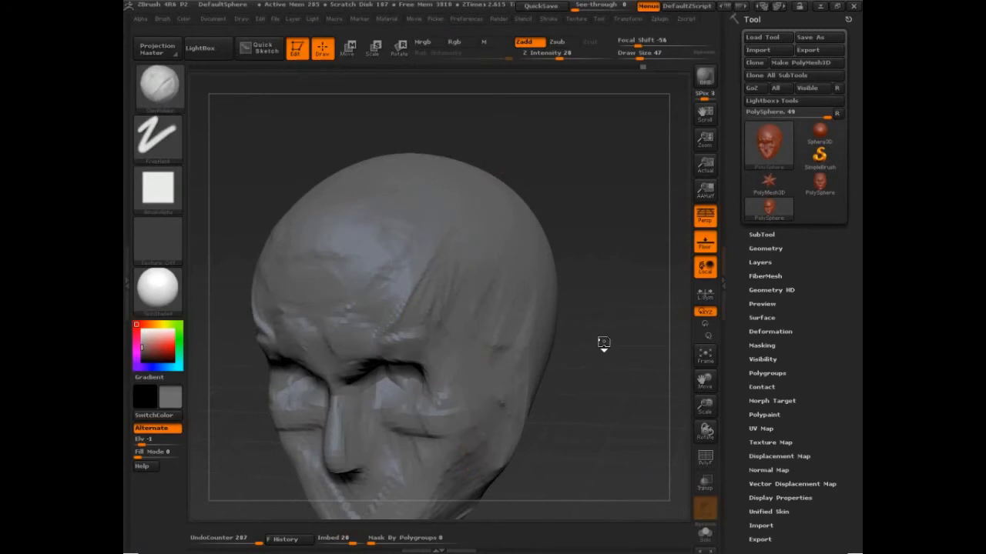
# Step: Sculpt long lengthwise ClayBuildup strokes over the top of the skull at draw size 59
pyautogui.moveTo(630, 328)
pyautogui.mouseDown()
pyautogui.moveTo(631, 346)
pyautogui.moveTo(617, 255)
pyautogui.moveTo(601, 285)
pyautogui.mouseUp()
pyautogui.moveTo(597, 200); pyautogui.dragTo(583, 241)
pyautogui.moveTo(385, 157)
pyautogui.mouseDown()
pyautogui.moveTo(368, 201)
pyautogui.moveTo(374, 195)
pyautogui.mouseUp()
pyautogui.press('s')
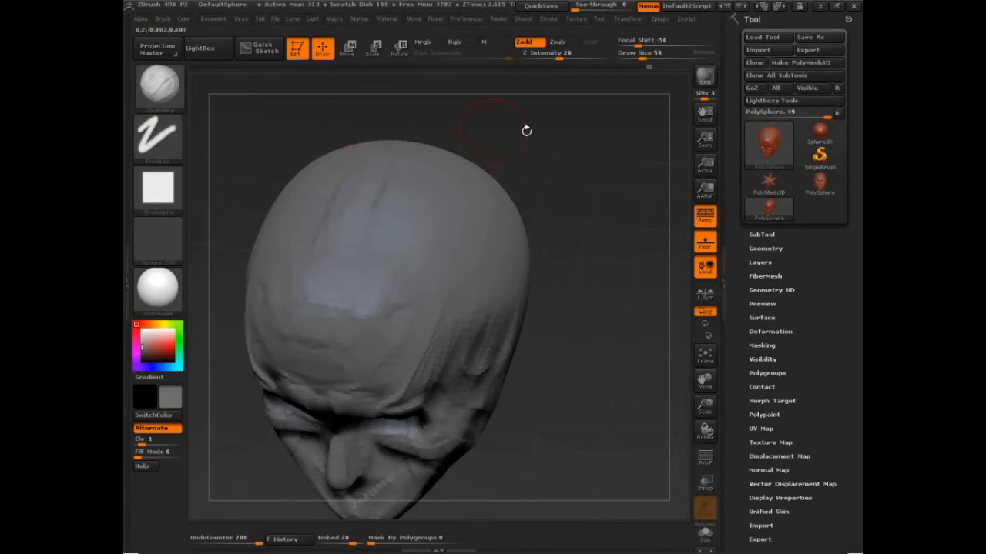
pyautogui.moveTo(544, 143); pyautogui.dragTo(531, 213)
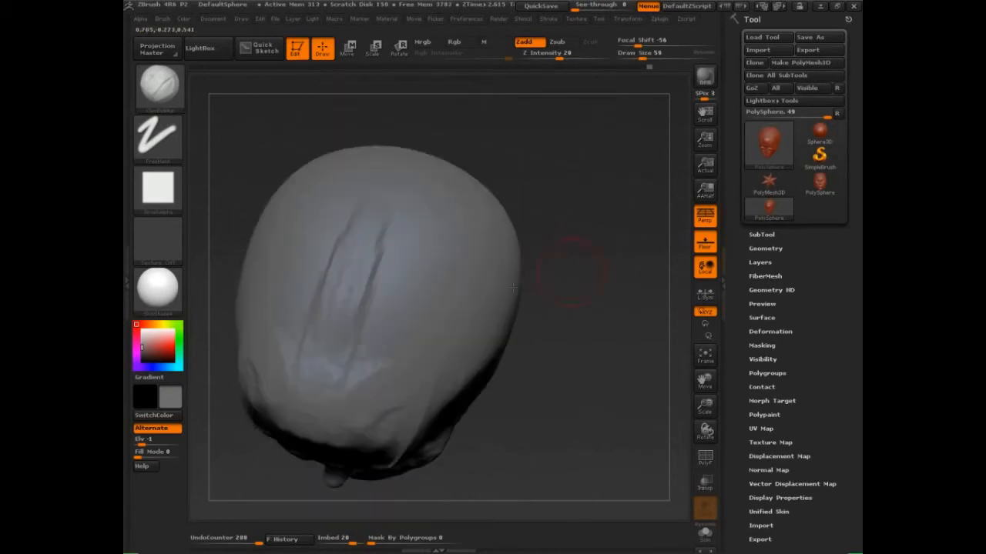
pyautogui.moveTo(382, 220); pyautogui.dragTo(339, 331)
pyautogui.moveTo(362, 223); pyautogui.dragTo(320, 335)
pyautogui.moveTo(396, 134); pyautogui.dragTo(401, 201)
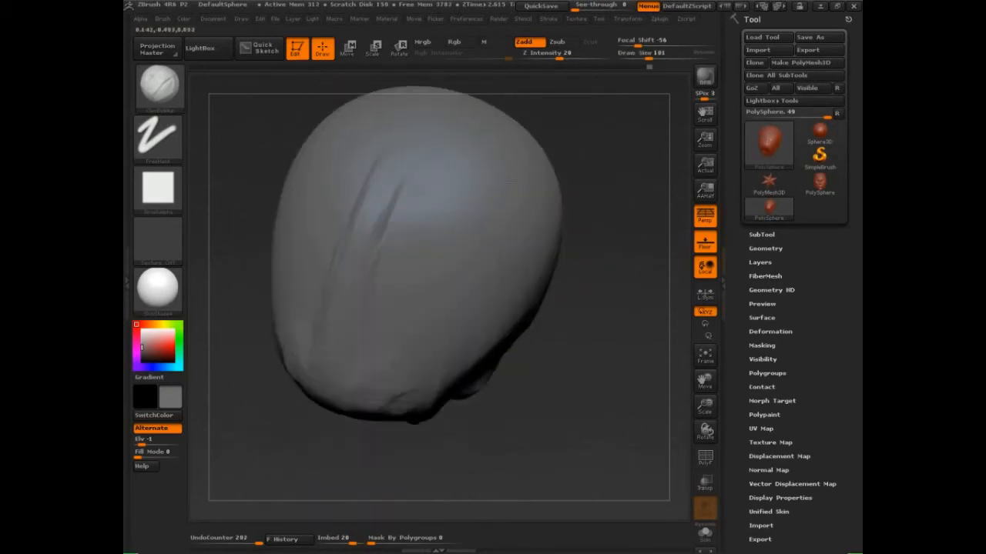
# Step: Broaden the lengthwise forms on the crown with ClayBuildup strokes at draw size 101
pyautogui.moveTo(508, 182)
pyautogui.mouseDown()
pyautogui.moveTo(621, 247)
pyautogui.moveTo(608, 231)
pyautogui.mouseUp()
pyautogui.moveTo(447, 224); pyautogui.dragTo(405, 293)
pyautogui.moveTo(381, 208); pyautogui.dragTo(354, 265)
pyautogui.moveTo(344, 347); pyautogui.dragTo(383, 378)
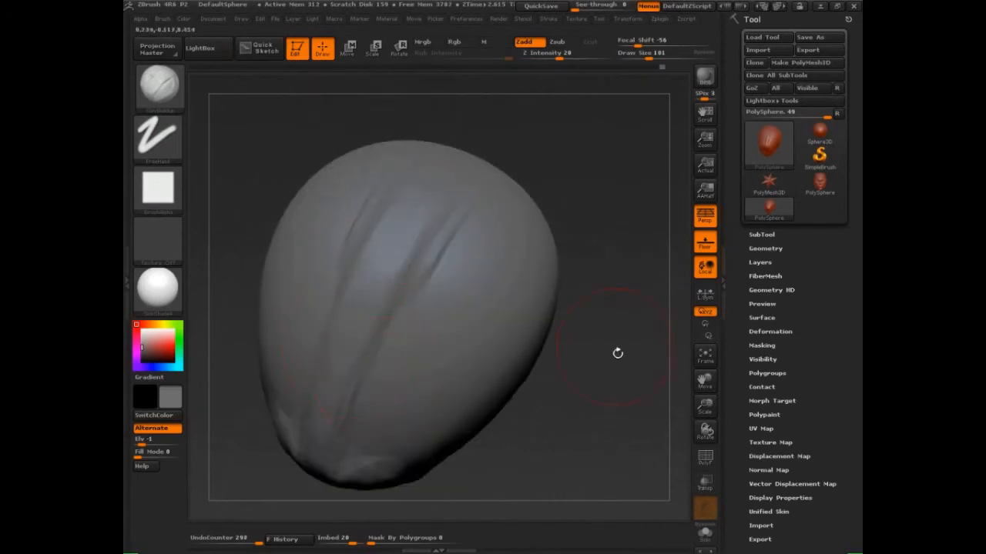
# Step: Build up curved strokes around the lower back of the skull, running from the rear toward the side
pyautogui.moveTo(617, 353)
pyautogui.mouseDown()
pyautogui.moveTo(595, 309)
pyautogui.moveTo(609, 288)
pyautogui.moveTo(593, 343)
pyautogui.moveTo(578, 331)
pyautogui.mouseUp()
pyautogui.moveTo(492, 328); pyautogui.dragTo(341, 377)
pyautogui.moveTo(523, 371); pyautogui.dragTo(447, 403)
pyautogui.moveTo(493, 378); pyautogui.dragTo(370, 401)
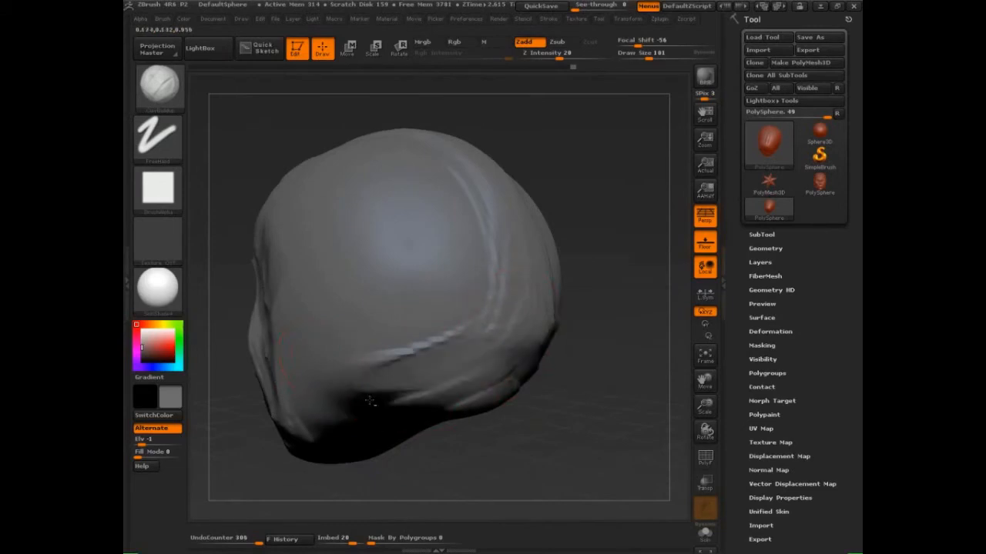
pyautogui.moveTo(502, 345); pyautogui.dragTo(439, 385)
pyautogui.moveTo(533, 351); pyautogui.dragTo(377, 414)
pyautogui.moveTo(561, 389)
pyautogui.mouseDown()
pyautogui.moveTo(617, 398)
pyautogui.moveTo(619, 372)
pyautogui.mouseUp()
pyautogui.moveTo(517, 339)
pyautogui.mouseDown()
pyautogui.moveTo(475, 324)
pyautogui.moveTo(443, 343)
pyautogui.mouseUp()
pyautogui.moveTo(518, 346); pyautogui.dragTo(462, 342)
pyautogui.hotkey('ctrl', 'shift', 'd')
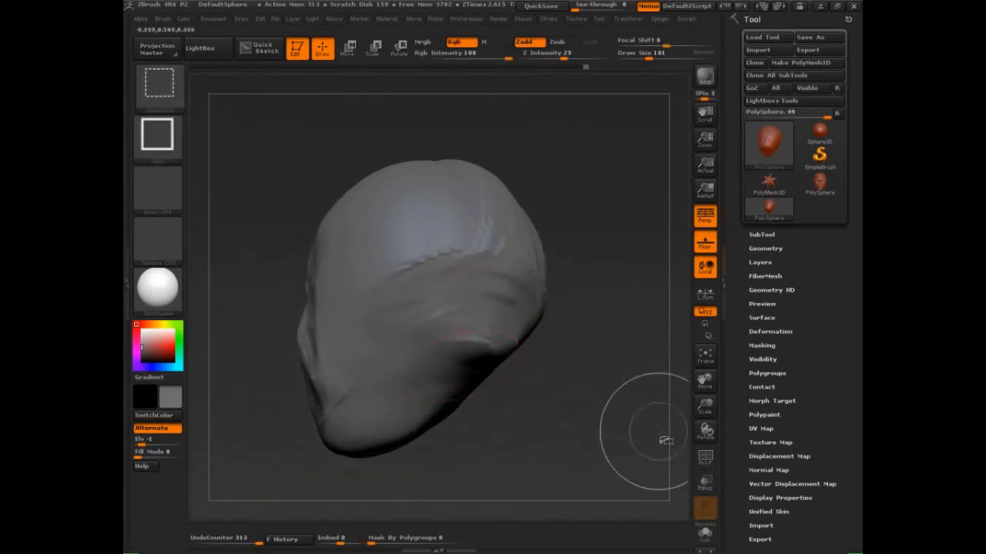
pyautogui.moveTo(404, 294); pyautogui.dragTo(534, 322)
pyautogui.moveTo(421, 343); pyautogui.dragTo(487, 356)
pyautogui.moveTo(571, 283)
pyautogui.mouseDown()
pyautogui.moveTo(618, 288)
pyautogui.moveTo(734, 229)
pyautogui.mouseUp()
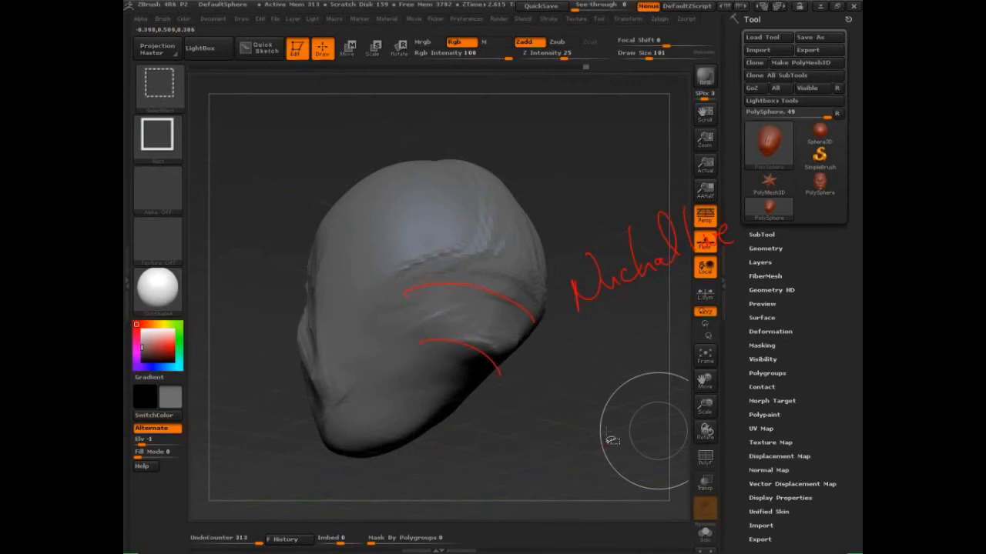
pyautogui.press('Escape')
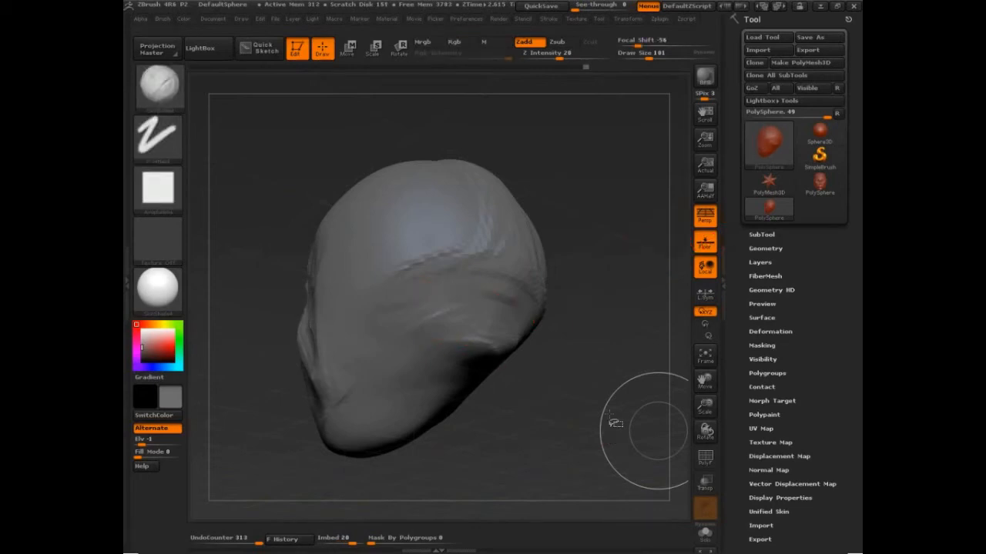
# Step: Build up the back and side of the cranium with vertical ClayBuildup strokes at draw size 122
pyautogui.moveTo(615, 423); pyautogui.dragTo(551, 377)
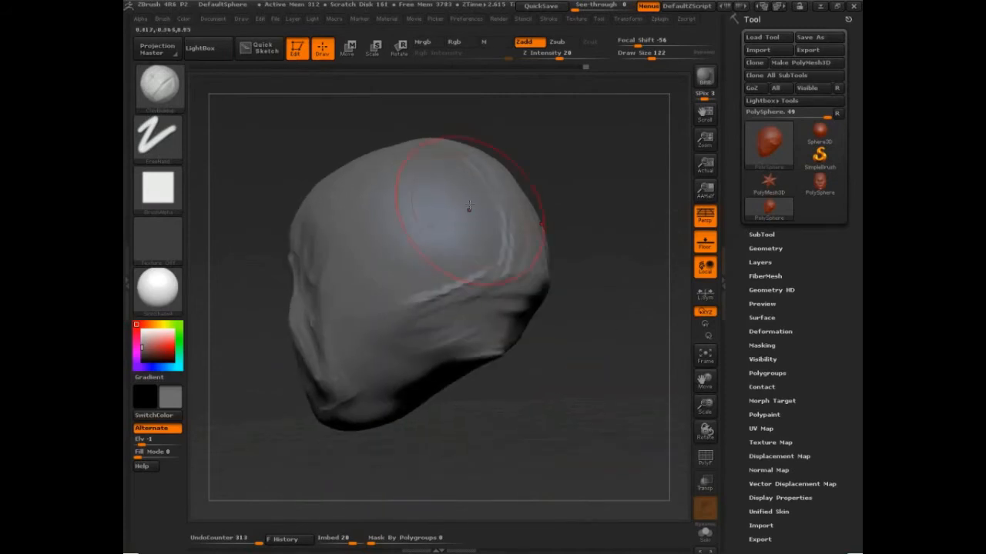
pyautogui.moveTo(462, 202); pyautogui.dragTo(441, 245)
pyautogui.moveTo(422, 182); pyautogui.dragTo(403, 238)
pyautogui.moveTo(399, 196); pyautogui.dragTo(387, 238)
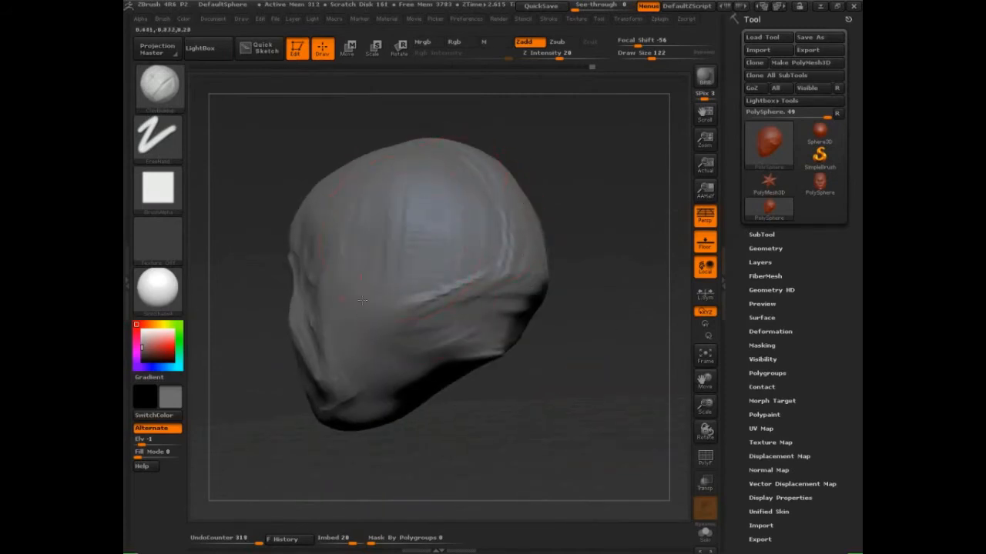
pyautogui.moveTo(370, 192); pyautogui.dragTo(342, 239)
pyautogui.moveTo(604, 199); pyautogui.dragTo(623, 242)
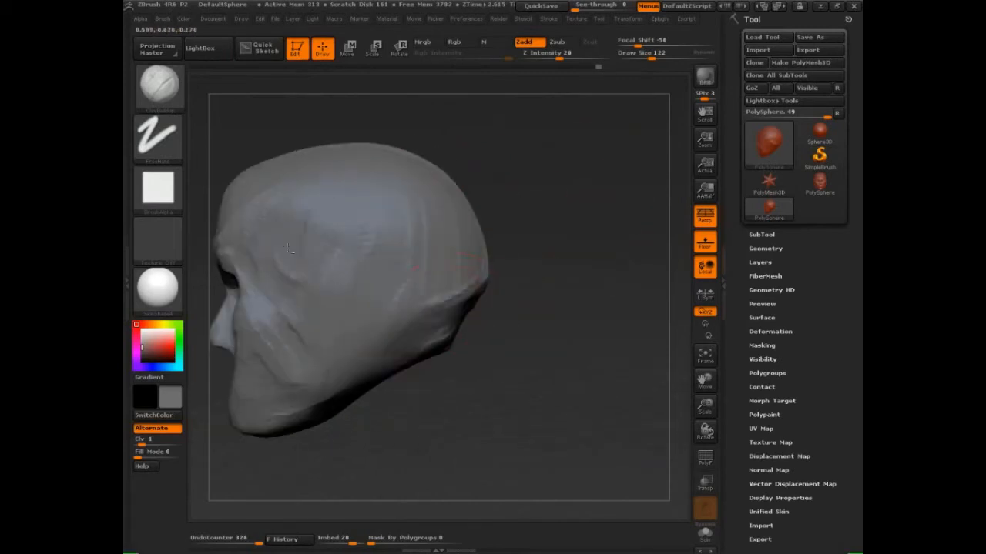
pyautogui.moveTo(539, 228); pyautogui.dragTo(557, 267)
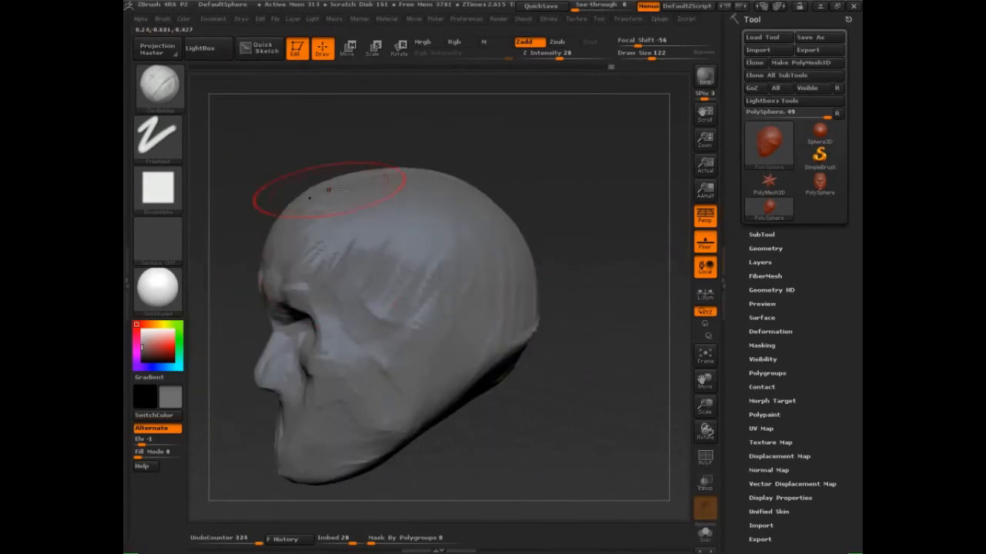
# Step: Sculpt the temple and outer forehead with short diagonal strokes at draw size 65
pyautogui.press('s')
pyautogui.moveTo(316, 288); pyautogui.dragTo(308, 288)
pyautogui.moveTo(351, 245); pyautogui.dragTo(330, 266)
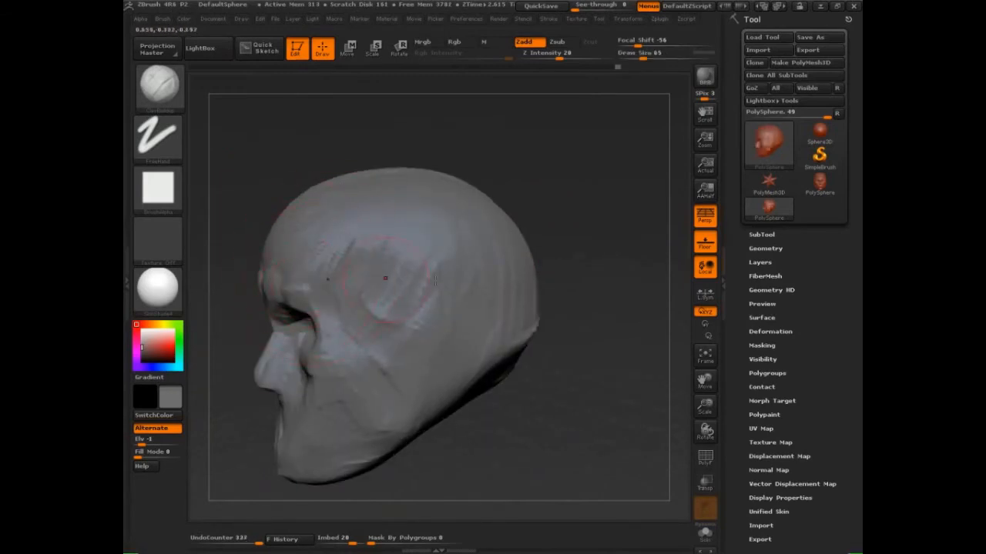
pyautogui.moveTo(543, 297)
pyautogui.mouseDown()
pyautogui.moveTo(597, 321)
pyautogui.moveTo(531, 338)
pyautogui.moveTo(603, 324)
pyautogui.moveTo(539, 326)
pyautogui.mouseUp()
# Step: Strengthen the side of the forehead and temple with larger strokes at draw size 100
pyautogui.press('s')
pyautogui.moveTo(420, 267); pyautogui.dragTo(428, 267)
pyautogui.moveTo(416, 267)
pyautogui.mouseDown()
pyautogui.moveTo(457, 234)
pyautogui.moveTo(450, 239)
pyautogui.mouseUp()
pyautogui.press('s')
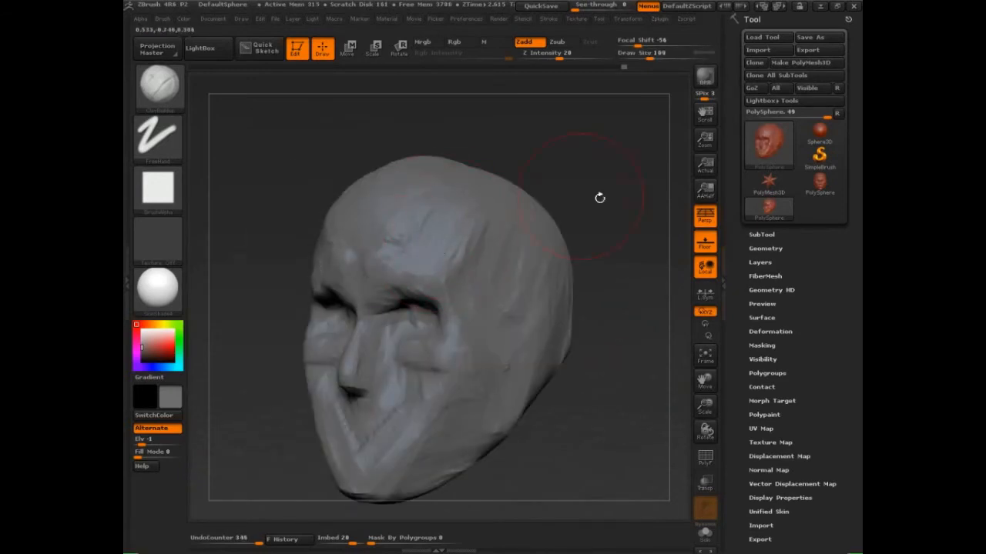
pyautogui.moveTo(599, 198); pyautogui.dragTo(524, 207)
pyautogui.moveTo(412, 302); pyautogui.dragTo(356, 321)
# Step: Build up the cheek from below the eye down toward the jaw with strokes at draw size 78
pyautogui.press('s')
pyautogui.press('s')
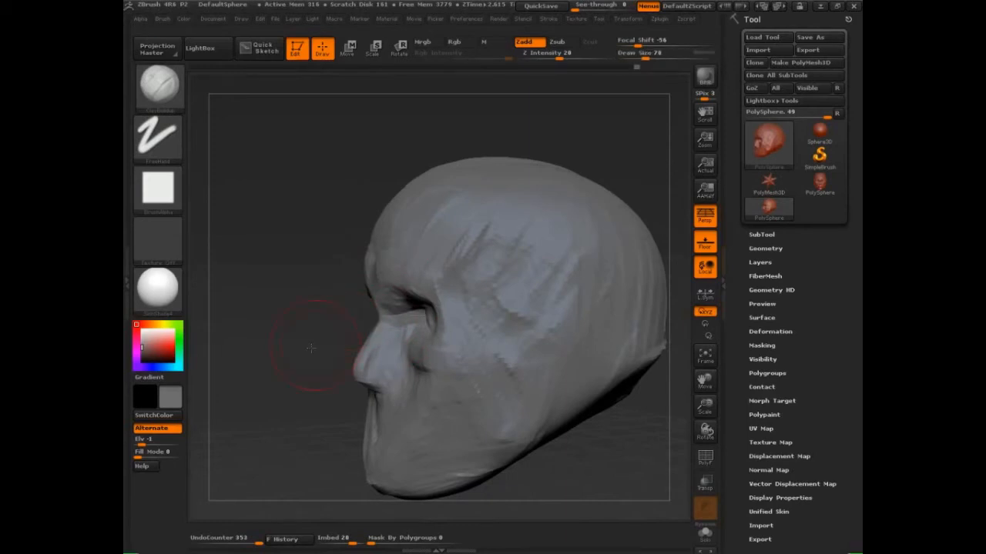
pyautogui.moveTo(310, 348); pyautogui.dragTo(457, 283)
pyautogui.moveTo(437, 302)
pyautogui.mouseDown()
pyautogui.moveTo(456, 323)
pyautogui.moveTo(432, 359)
pyautogui.mouseUp()
pyautogui.moveTo(386, 373)
pyautogui.mouseDown()
pyautogui.moveTo(406, 396)
pyautogui.moveTo(395, 417)
pyautogui.mouseUp()
pyautogui.moveTo(397, 359)
pyautogui.mouseDown()
pyautogui.moveTo(416, 379)
pyautogui.moveTo(395, 395)
pyautogui.mouseUp()
# Step: Fill in the V-shaped hollow around the mouth and chin with ClayBuildup strokes
pyautogui.moveTo(367, 414)
pyautogui.mouseDown()
pyautogui.moveTo(392, 406)
pyautogui.moveTo(361, 421)
pyautogui.mouseUp()
pyautogui.moveTo(359, 419)
pyautogui.mouseDown()
pyautogui.moveTo(383, 411)
pyautogui.moveTo(365, 416)
pyautogui.mouseUp()
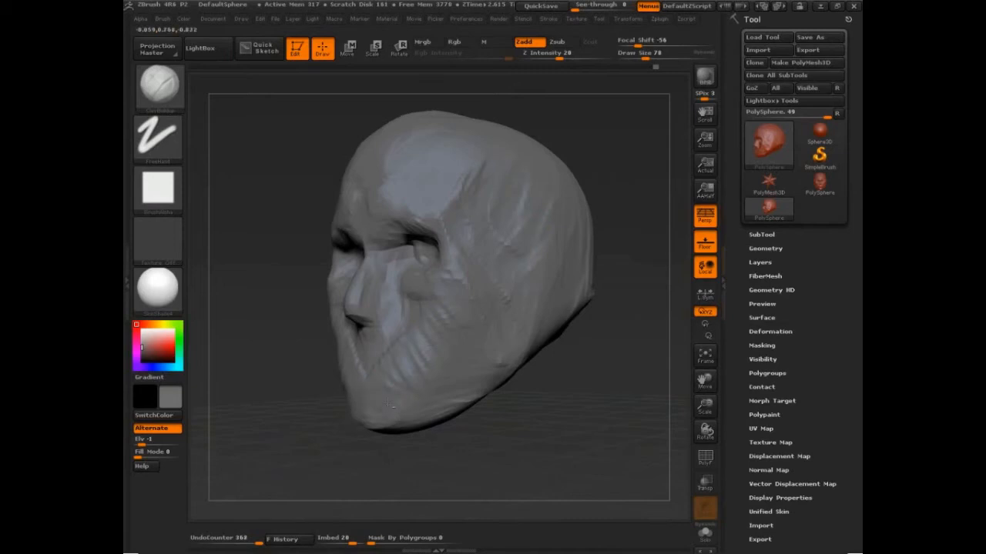
pyautogui.moveTo(356, 373); pyautogui.dragTo(374, 378)
pyautogui.moveTo(393, 351); pyautogui.dragTo(365, 358)
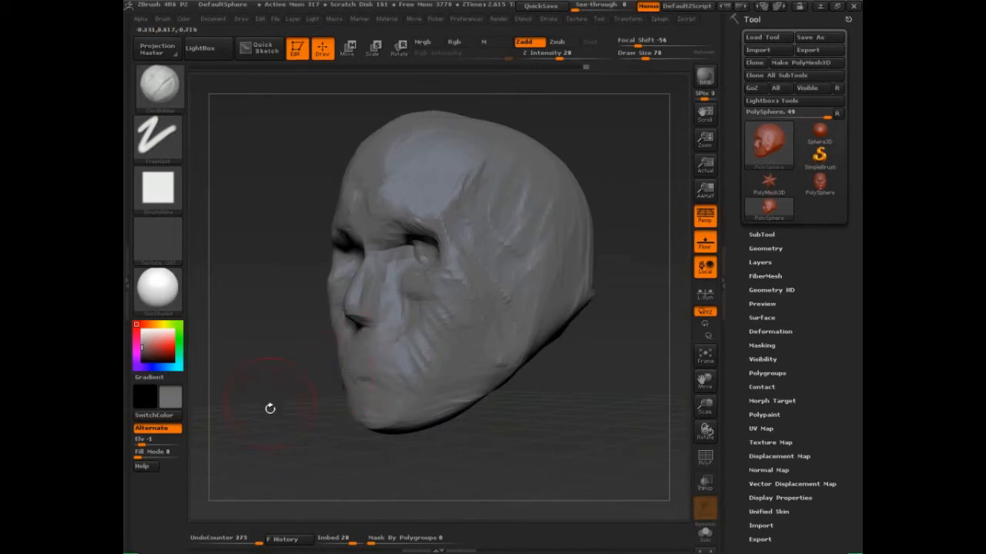
pyautogui.moveTo(269, 408)
pyautogui.mouseDown()
pyautogui.moveTo(291, 411)
pyautogui.moveTo(469, 352)
pyautogui.moveTo(462, 363)
pyautogui.mouseUp()
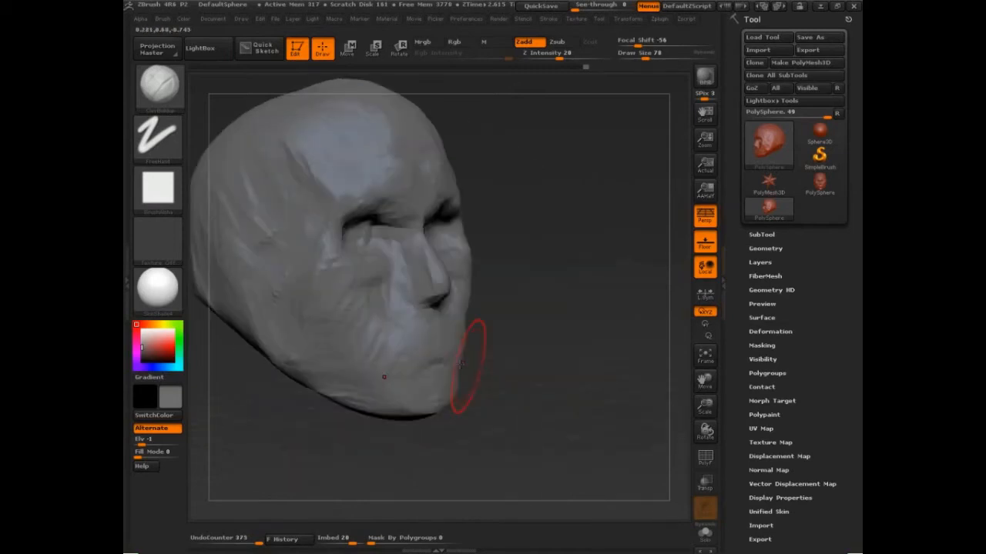
pyautogui.moveTo(574, 359); pyautogui.dragTo(583, 396)
pyautogui.hotkey('ctrl', 'shift')
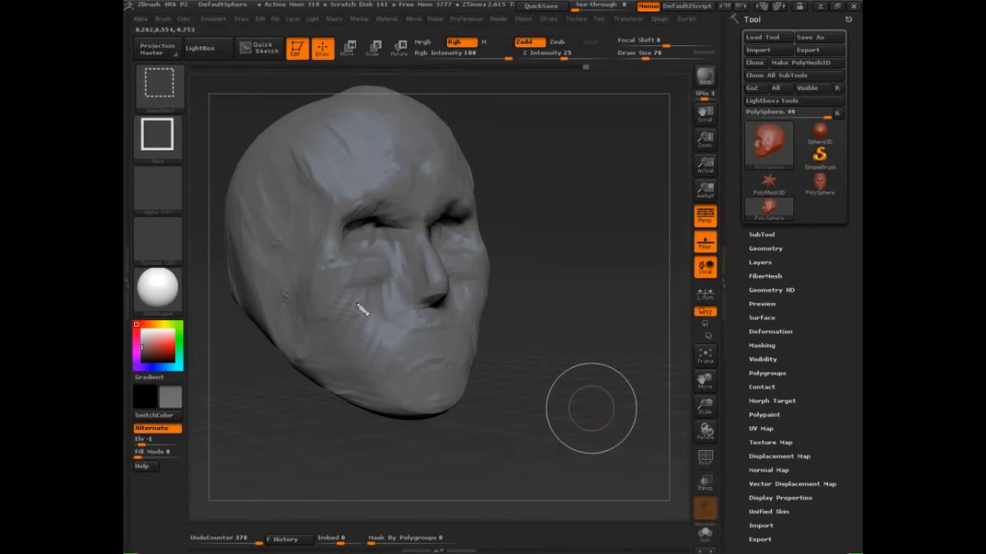
pyautogui.moveTo(338, 274)
pyautogui.mouseDown()
pyautogui.moveTo(387, 367)
pyautogui.moveTo(455, 413)
pyautogui.moveTo(493, 274)
pyautogui.mouseUp()
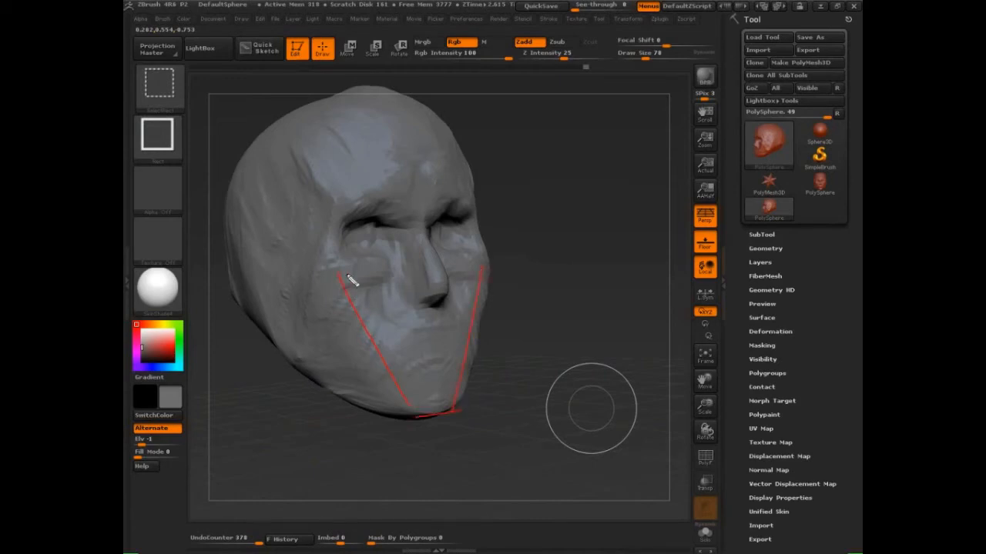
pyautogui.moveTo(344, 279); pyautogui.dragTo(487, 269)
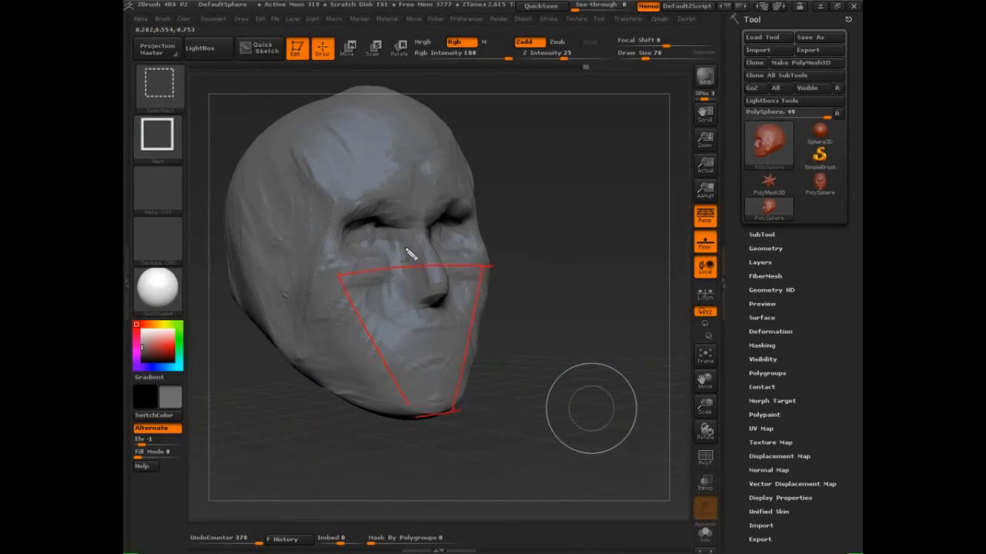
pyautogui.moveTo(411, 269)
pyautogui.mouseDown()
pyautogui.moveTo(431, 257)
pyautogui.moveTo(445, 267)
pyautogui.moveTo(412, 282)
pyautogui.moveTo(422, 308)
pyautogui.moveTo(439, 292)
pyautogui.moveTo(455, 298)
pyautogui.moveTo(438, 308)
pyautogui.moveTo(453, 308)
pyautogui.moveTo(450, 290)
pyautogui.mouseUp()
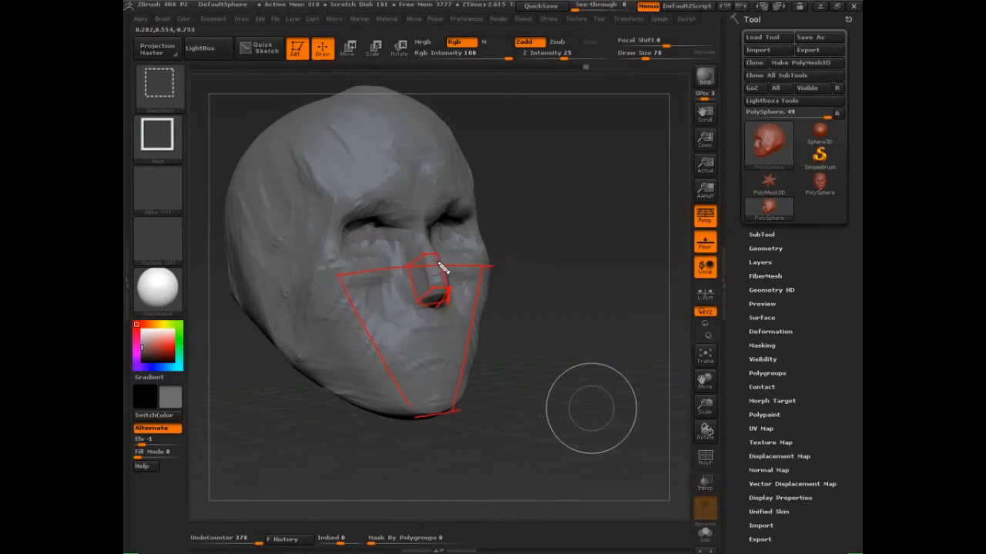
pyautogui.moveTo(437, 255)
pyautogui.mouseDown()
pyautogui.moveTo(447, 289)
pyautogui.moveTo(433, 290)
pyautogui.mouseUp()
pyautogui.moveTo(389, 90)
pyautogui.mouseDown()
pyautogui.moveTo(447, 146)
pyautogui.moveTo(413, 202)
pyautogui.mouseUp()
pyautogui.moveTo(354, 220); pyautogui.dragTo(348, 198)
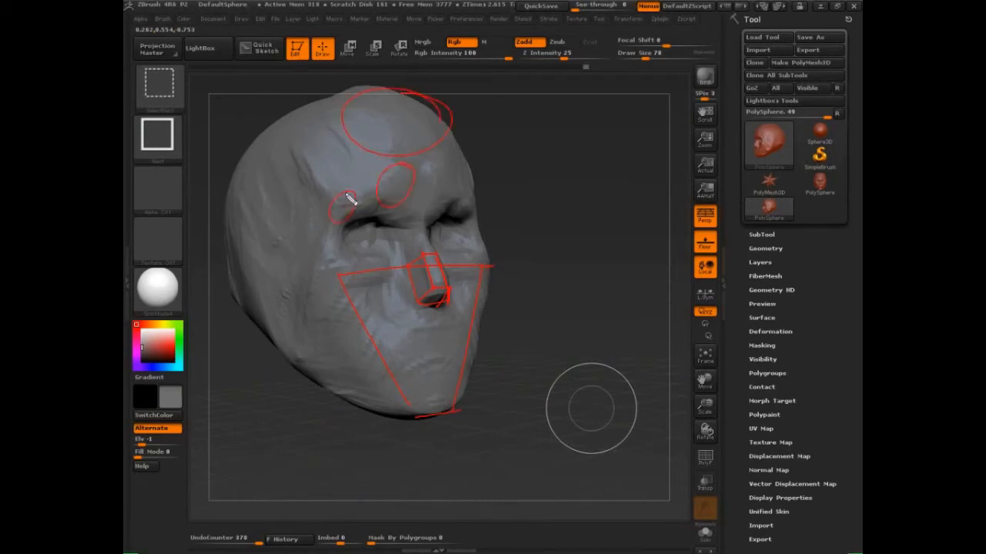
pyautogui.moveTo(266, 315)
pyautogui.mouseDown()
pyautogui.moveTo(321, 286)
pyautogui.moveTo(308, 368)
pyautogui.moveTo(389, 416)
pyautogui.mouseUp()
pyautogui.moveTo(307, 351); pyautogui.dragTo(386, 376)
pyautogui.moveTo(315, 327); pyautogui.dragTo(368, 343)
pyautogui.moveTo(320, 307); pyautogui.dragTo(368, 335)
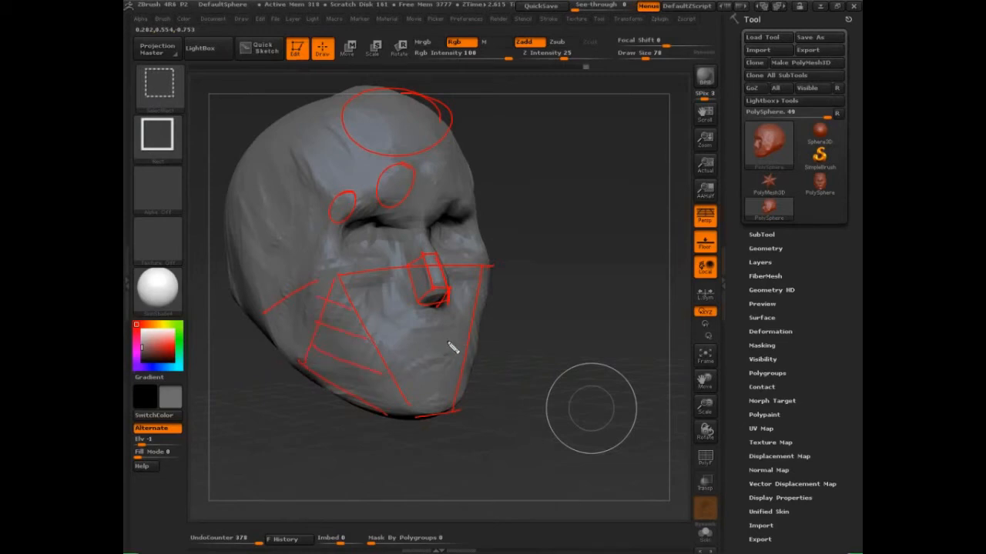
pyautogui.moveTo(453, 347)
pyautogui.mouseDown()
pyautogui.moveTo(436, 379)
pyautogui.moveTo(367, 358)
pyautogui.mouseUp()
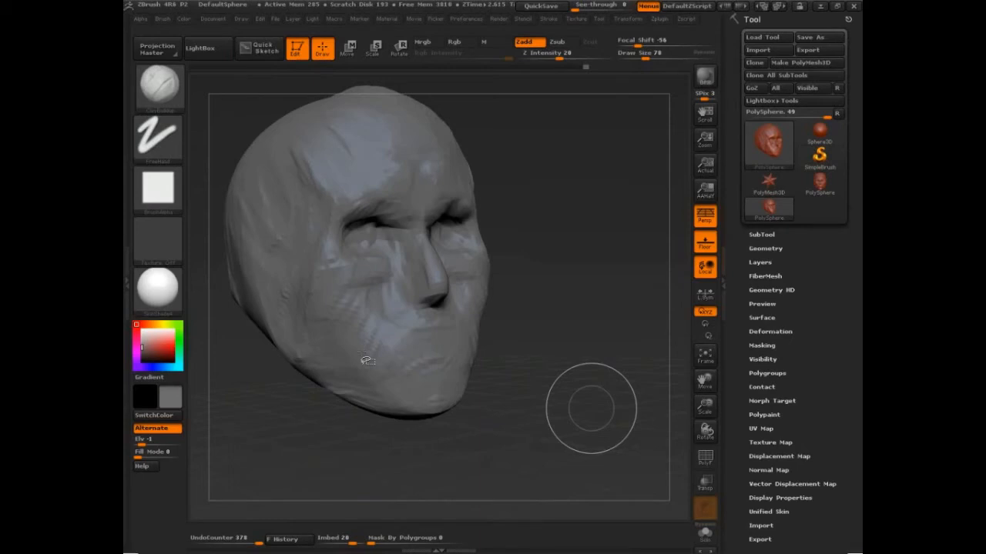
# Step: Display the head's polygon wireframe with PolyFrame
pyautogui.click(703, 458)
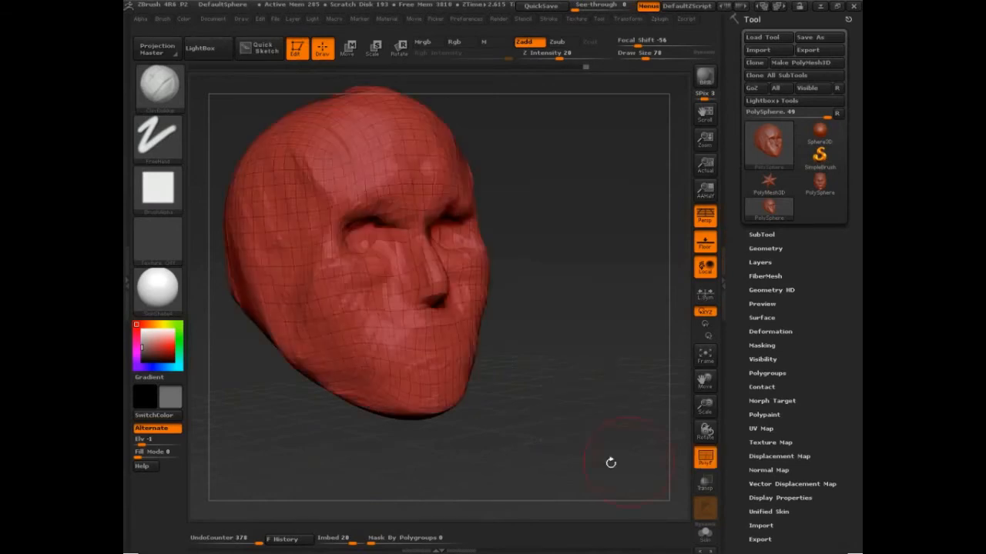
pyautogui.moveTo(611, 463); pyautogui.dragTo(644, 435)
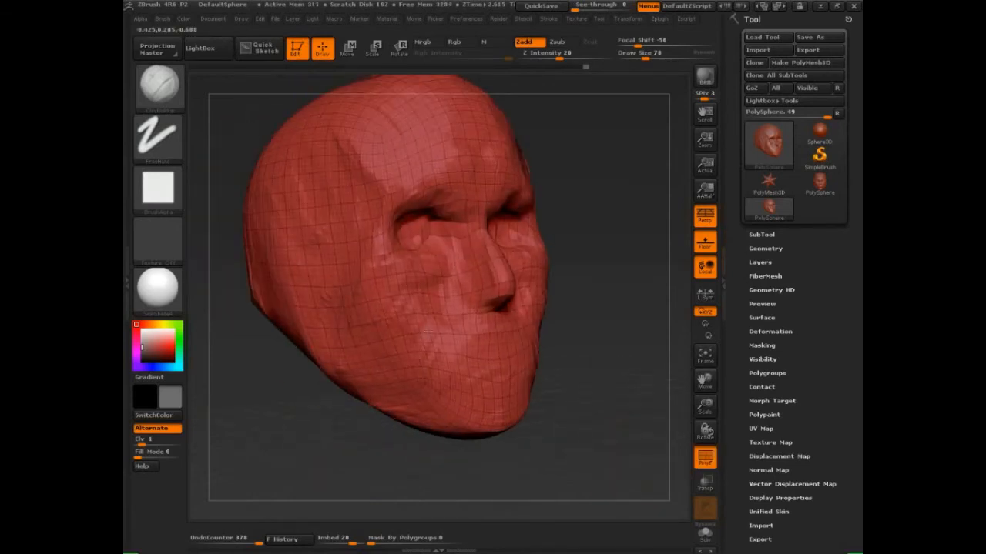
# Step: Try diagonal ClayBuildup strokes across the cheek over the wireframe, and undo them
pyautogui.moveTo(422, 283); pyautogui.dragTo(465, 395)
pyautogui.moveTo(389, 314); pyautogui.dragTo(428, 379)
pyautogui.moveTo(412, 300); pyautogui.dragTo(452, 359)
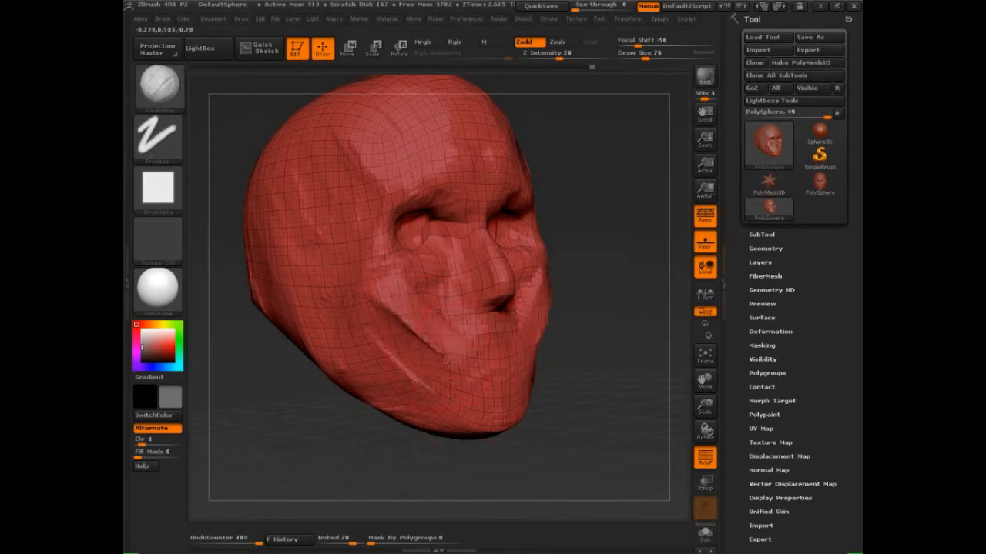
pyautogui.hotkey('ctrl', 'z')
pyautogui.hotkey('ctrl', 'z')
pyautogui.hotkey('ctrl', 'z')
pyautogui.hotkey('ctrl', 'z')
pyautogui.hotkey('ctrl', 'z')
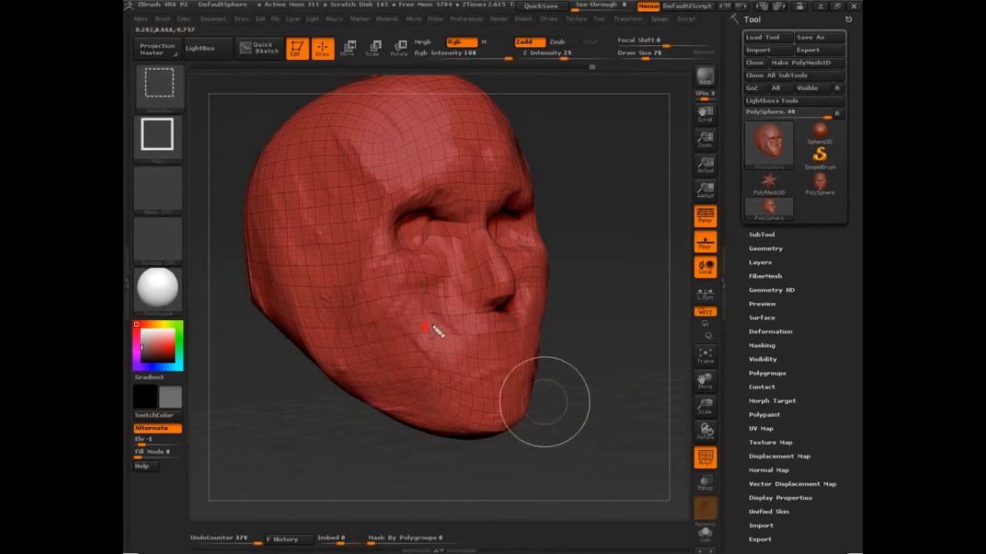
pyautogui.moveTo(430, 324); pyautogui.dragTo(456, 260)
pyautogui.moveTo(442, 275); pyautogui.dragTo(467, 263)
pyautogui.moveTo(436, 339)
pyautogui.mouseDown()
pyautogui.moveTo(487, 318)
pyautogui.moveTo(470, 336)
pyautogui.mouseUp()
pyautogui.press('Escape')
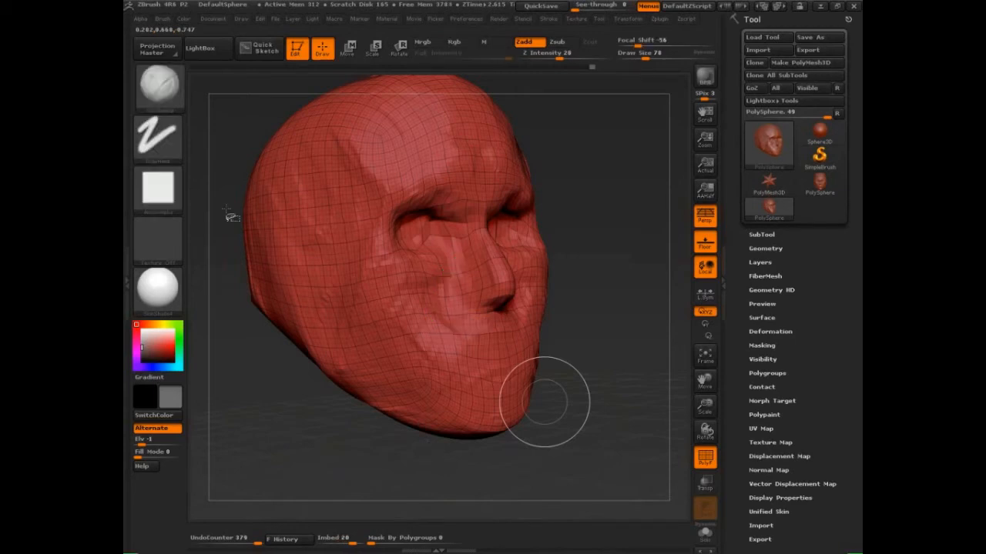
pyautogui.click(163, 98)
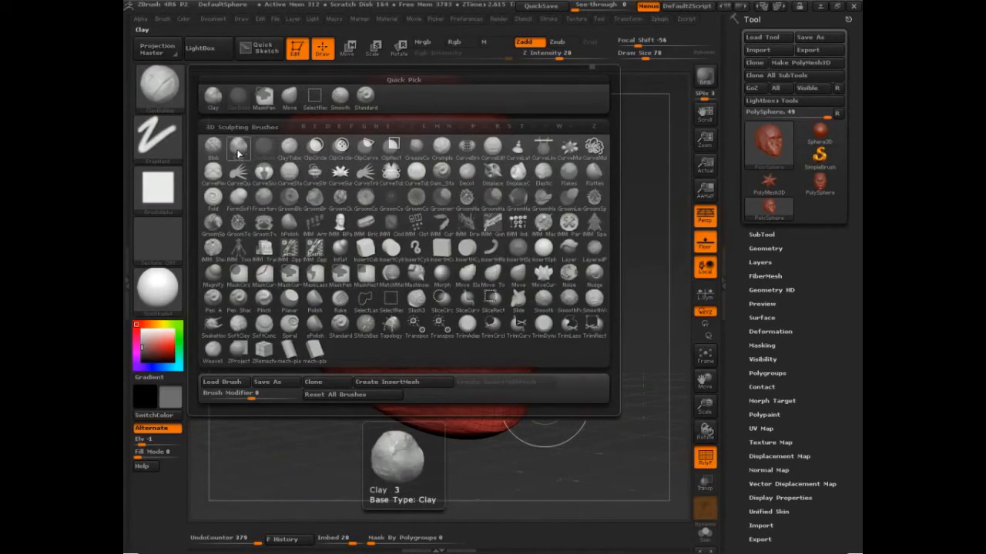
pyautogui.click(301, 146)
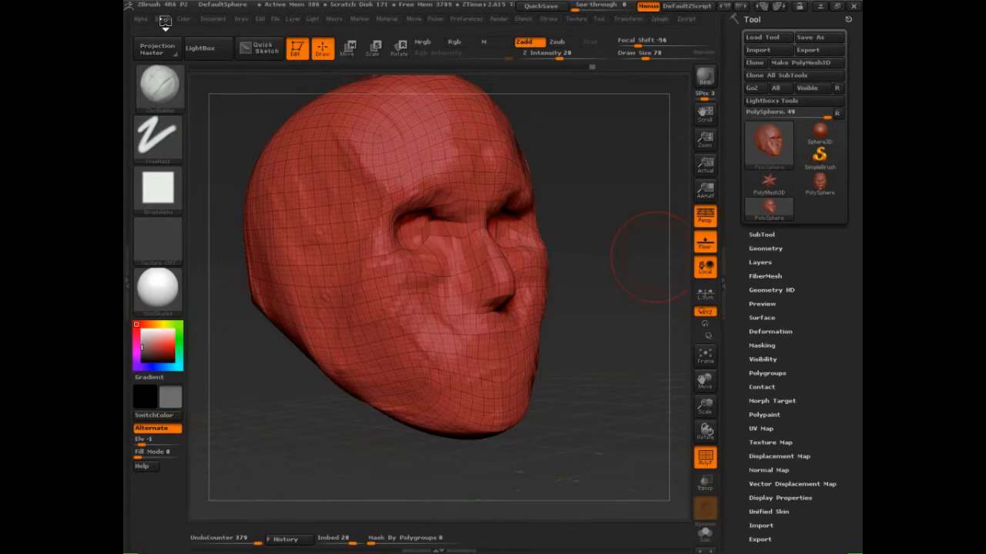
pyautogui.click(163, 18)
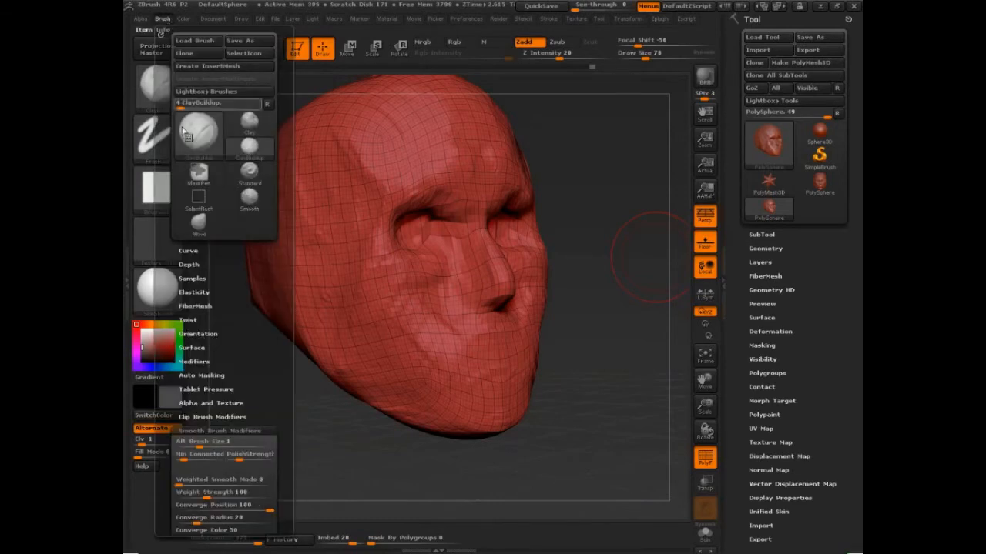
pyautogui.click(192, 278)
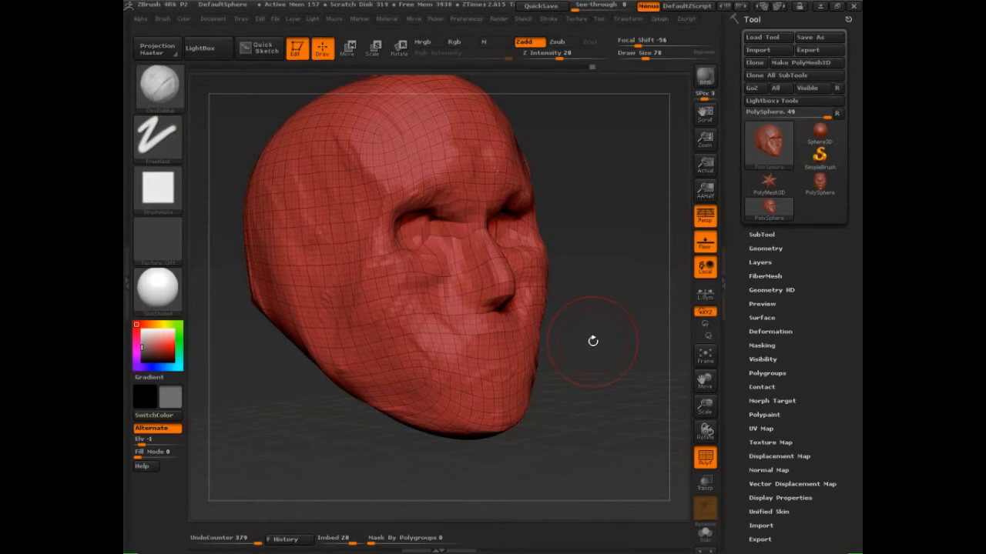
# Step: QuickSave the sculpt and build up the area beside the nose and mouth with ClayBuildup strokes at draw size 78
pyautogui.hotkey('ctrl', 's')
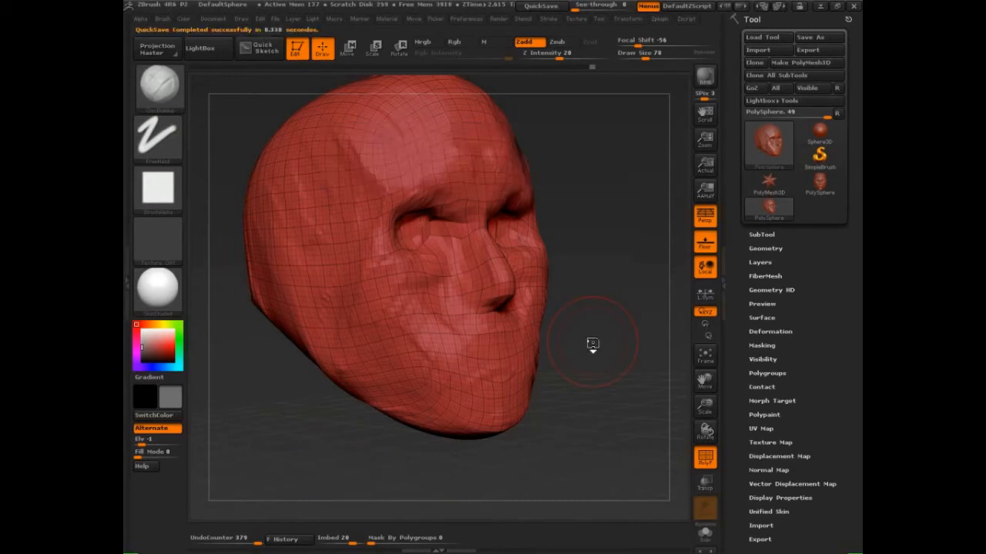
pyautogui.moveTo(601, 357)
pyautogui.mouseDown()
pyautogui.moveTo(603, 346)
pyautogui.moveTo(565, 439)
pyautogui.moveTo(586, 406)
pyautogui.moveTo(413, 282)
pyautogui.moveTo(447, 305)
pyautogui.moveTo(454, 327)
pyautogui.mouseUp()
pyautogui.moveTo(440, 290)
pyautogui.mouseDown()
pyautogui.moveTo(461, 358)
pyautogui.moveTo(468, 323)
pyautogui.mouseUp()
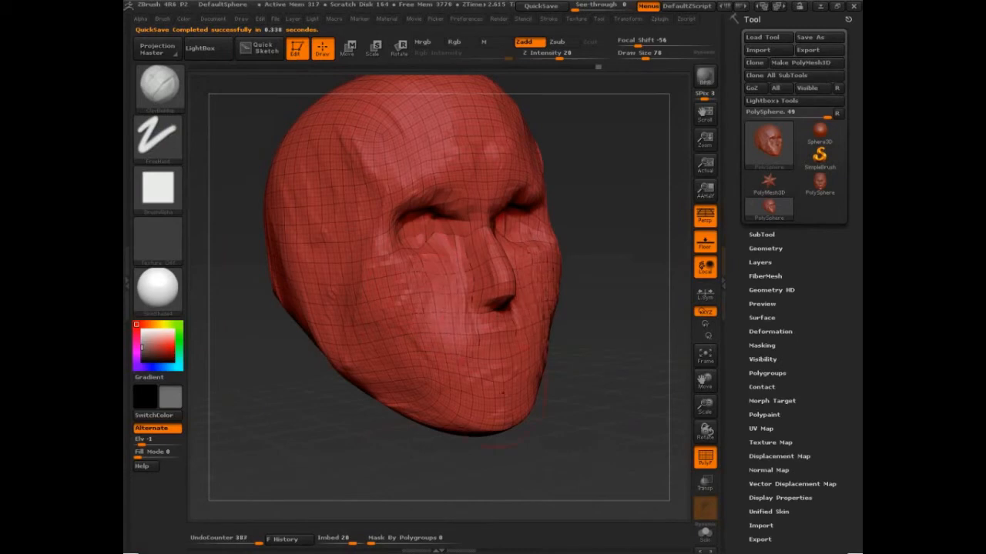
pyautogui.moveTo(630, 393)
pyautogui.mouseDown()
pyautogui.moveTo(597, 414)
pyautogui.moveTo(570, 392)
pyautogui.mouseUp()
pyautogui.hotkey('ctrl', 'shift')
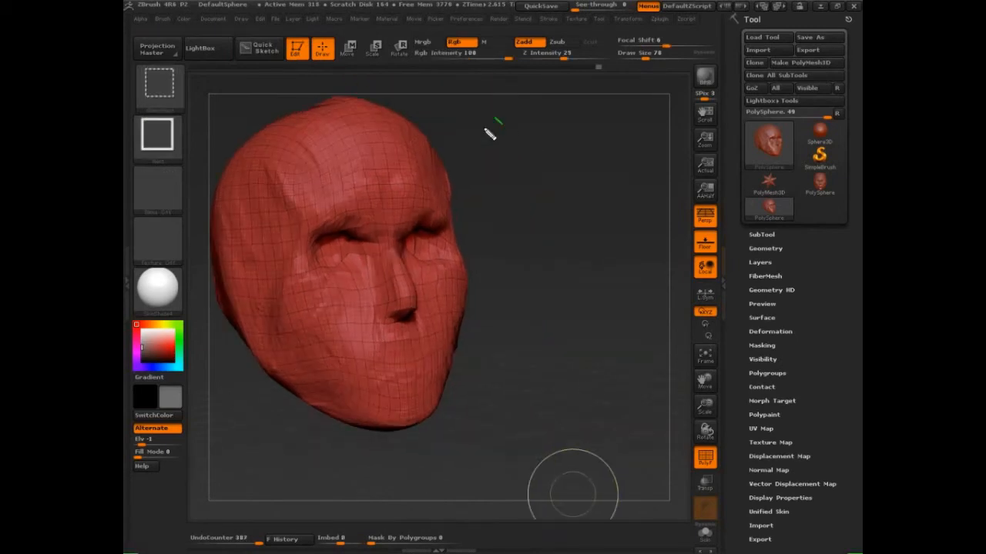
pyautogui.moveTo(490, 134)
pyautogui.mouseDown()
pyautogui.moveTo(568, 128)
pyautogui.moveTo(559, 179)
pyautogui.mouseUp()
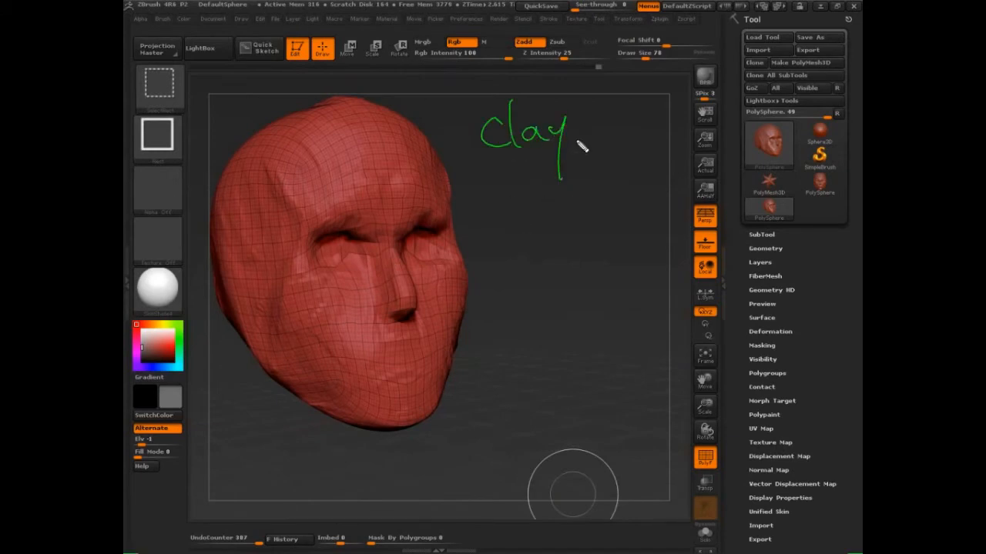
pyautogui.moveTo(568, 124)
pyautogui.mouseDown()
pyautogui.moveTo(592, 129)
pyautogui.moveTo(503, 193)
pyautogui.moveTo(496, 208)
pyautogui.mouseUp()
pyautogui.moveTo(530, 174)
pyautogui.mouseDown()
pyautogui.moveTo(530, 227)
pyautogui.moveTo(567, 194)
pyautogui.moveTo(630, 216)
pyautogui.moveTo(549, 275)
pyautogui.moveTo(534, 269)
pyautogui.moveTo(567, 279)
pyautogui.moveTo(636, 258)
pyautogui.moveTo(664, 264)
pyautogui.moveTo(714, 245)
pyautogui.moveTo(720, 253)
pyautogui.mouseUp()
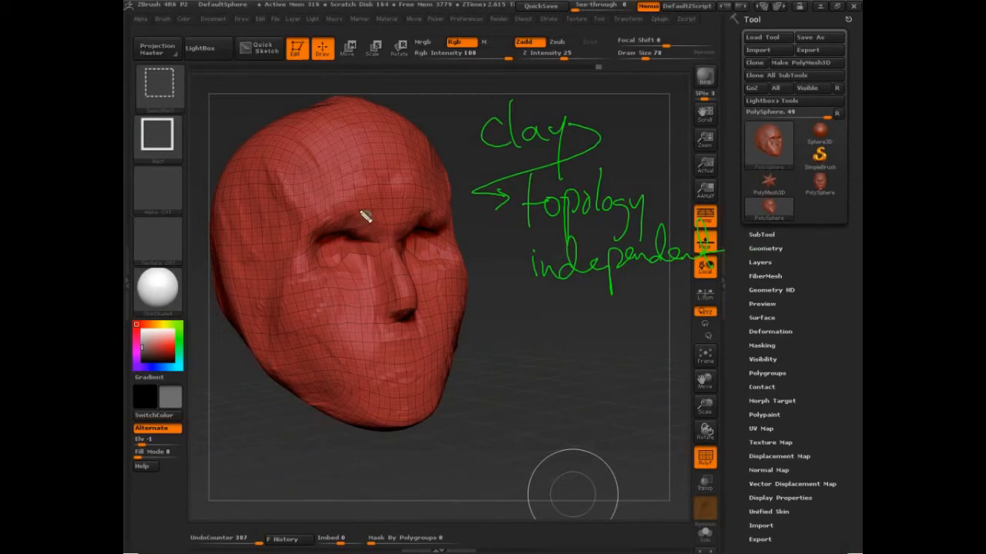
pyautogui.moveTo(372, 214)
pyautogui.mouseDown()
pyautogui.moveTo(321, 222)
pyautogui.moveTo(302, 270)
pyautogui.moveTo(375, 222)
pyautogui.mouseUp()
pyautogui.moveTo(443, 228); pyautogui.dragTo(452, 220)
pyautogui.moveTo(430, 341)
pyautogui.mouseDown()
pyautogui.moveTo(378, 392)
pyautogui.moveTo(389, 342)
pyautogui.mouseUp()
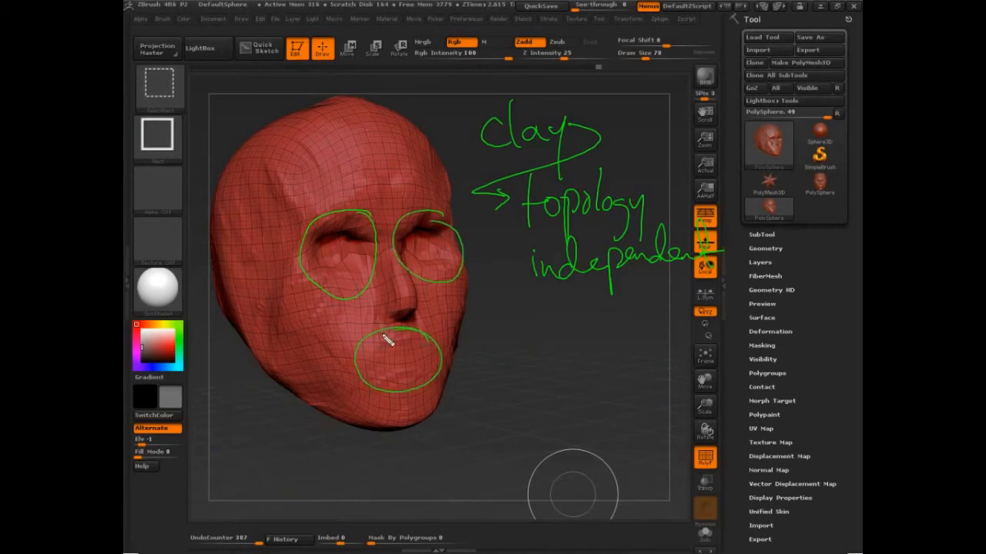
pyautogui.moveTo(363, 271)
pyautogui.mouseDown()
pyautogui.moveTo(385, 318)
pyautogui.moveTo(431, 310)
pyautogui.mouseUp()
pyautogui.moveTo(312, 281); pyautogui.dragTo(359, 364)
pyautogui.moveTo(458, 259); pyautogui.dragTo(444, 374)
pyautogui.moveTo(349, 162)
pyautogui.mouseDown()
pyautogui.moveTo(352, 260)
pyautogui.moveTo(317, 211)
pyautogui.moveTo(257, 191)
pyautogui.mouseUp()
pyautogui.moveTo(313, 256); pyautogui.dragTo(210, 281)
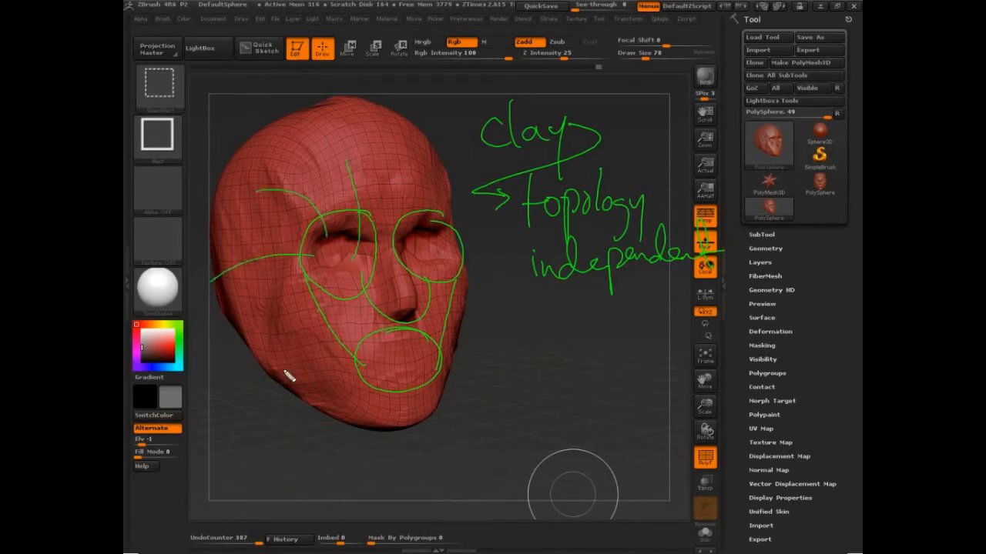
pyautogui.moveTo(375, 358); pyautogui.dragTo(266, 401)
pyautogui.moveTo(416, 362); pyautogui.dragTo(476, 378)
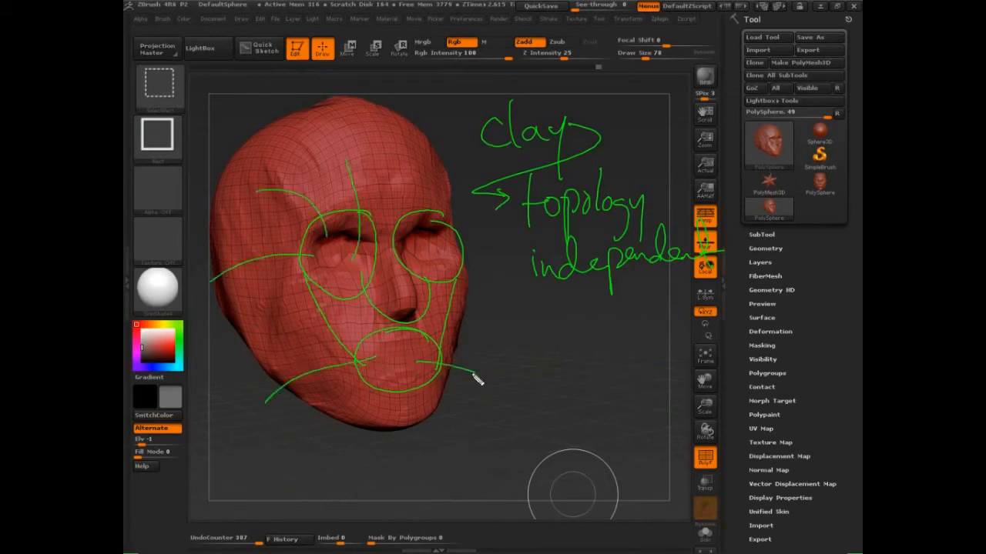
pyautogui.moveTo(360, 364); pyautogui.dragTo(440, 369)
pyautogui.moveTo(338, 276)
pyautogui.mouseDown()
pyautogui.moveTo(359, 330)
pyautogui.moveTo(395, 365)
pyautogui.mouseUp()
pyautogui.moveTo(435, 260)
pyautogui.mouseDown()
pyautogui.moveTo(429, 334)
pyautogui.moveTo(414, 359)
pyautogui.moveTo(380, 367)
pyautogui.moveTo(409, 378)
pyautogui.moveTo(422, 367)
pyautogui.moveTo(373, 432)
pyautogui.mouseUp()
pyautogui.moveTo(422, 367); pyautogui.dragTo(404, 438)
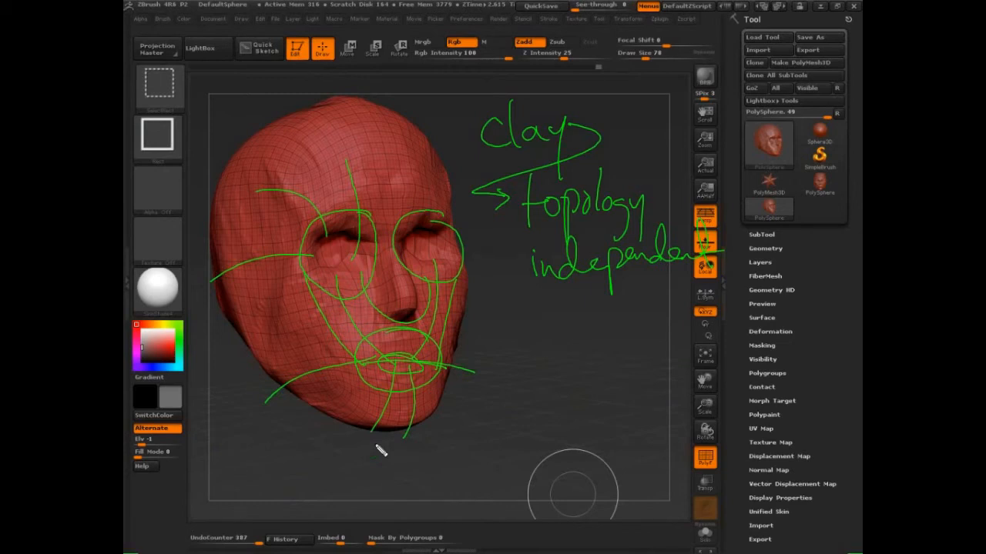
pyautogui.hotkey('ctrl', 'shift', '6')
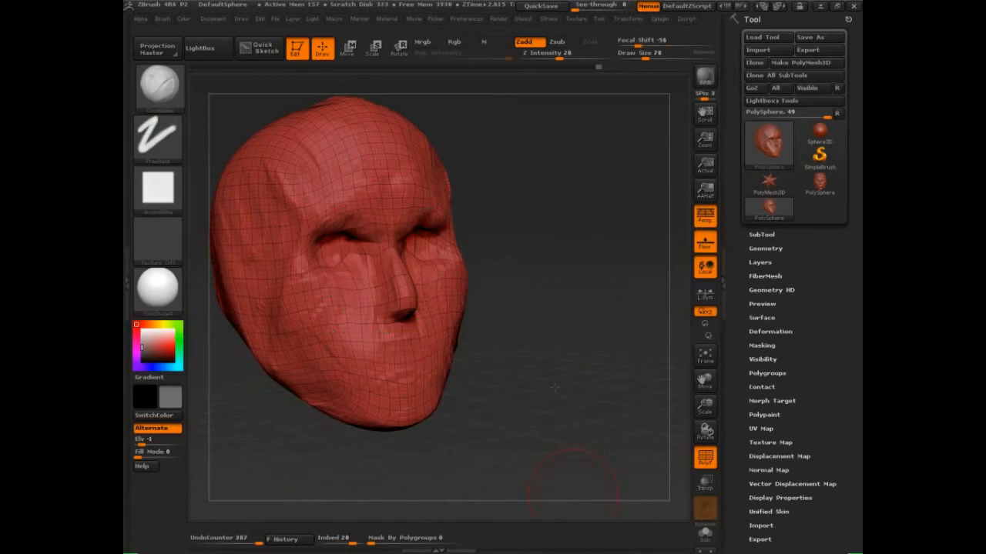
# Step: Turn off the PolyFrame wireframe and show the whole head from the front
pyautogui.moveTo(552, 389); pyautogui.dragTo(588, 352)
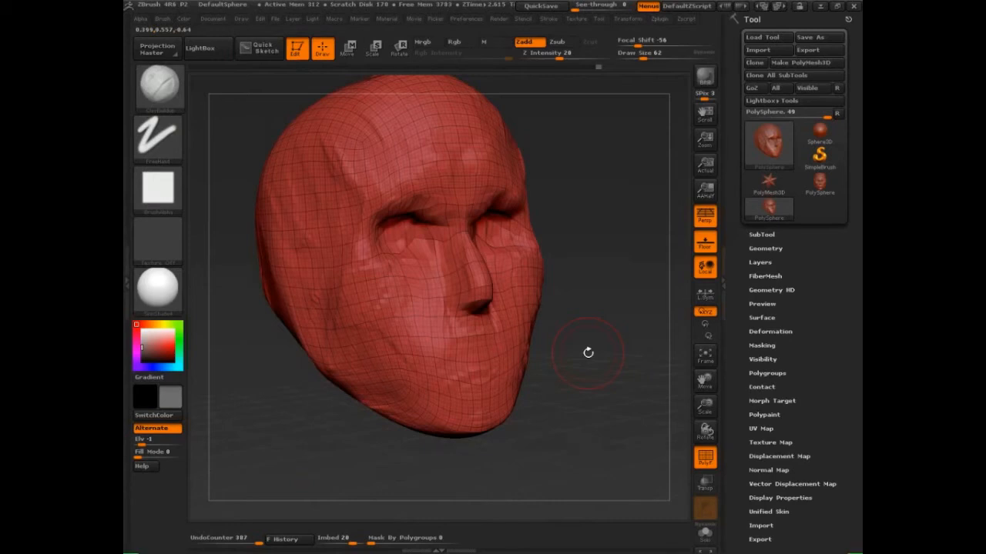
pyautogui.moveTo(602, 406); pyautogui.dragTo(597, 469)
pyautogui.hotkey('shift', 'f')
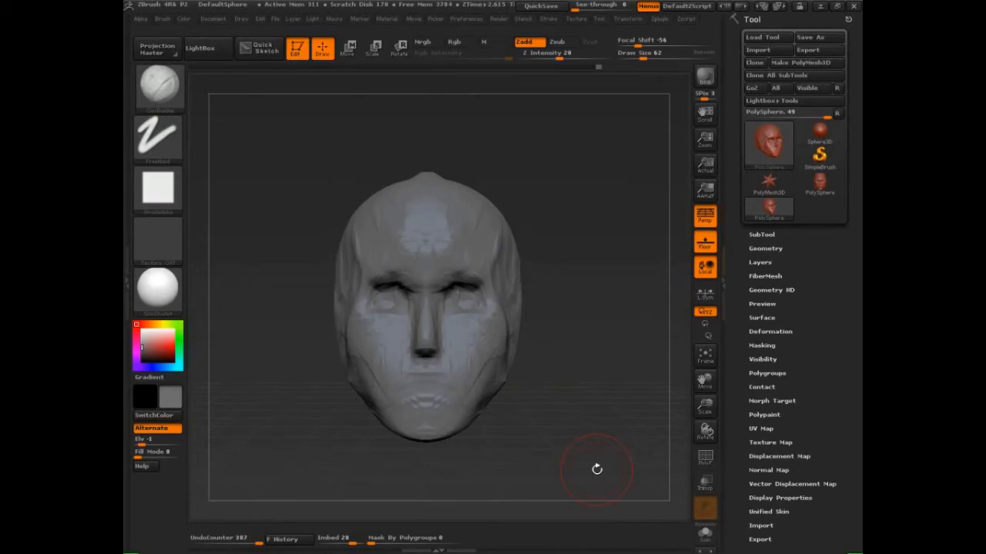
# Step: Switch to the Move brush and set its draw size to 113
pyautogui.press('b')
pyautogui.press('m')
pyautogui.press('v')
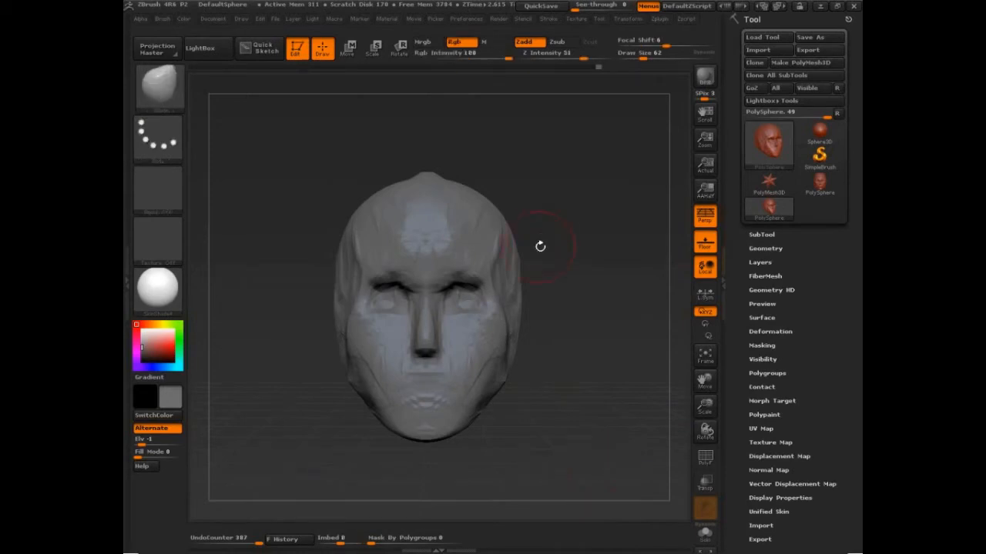
pyautogui.moveTo(643, 59); pyautogui.dragTo(651, 59)
pyautogui.click(705, 216)
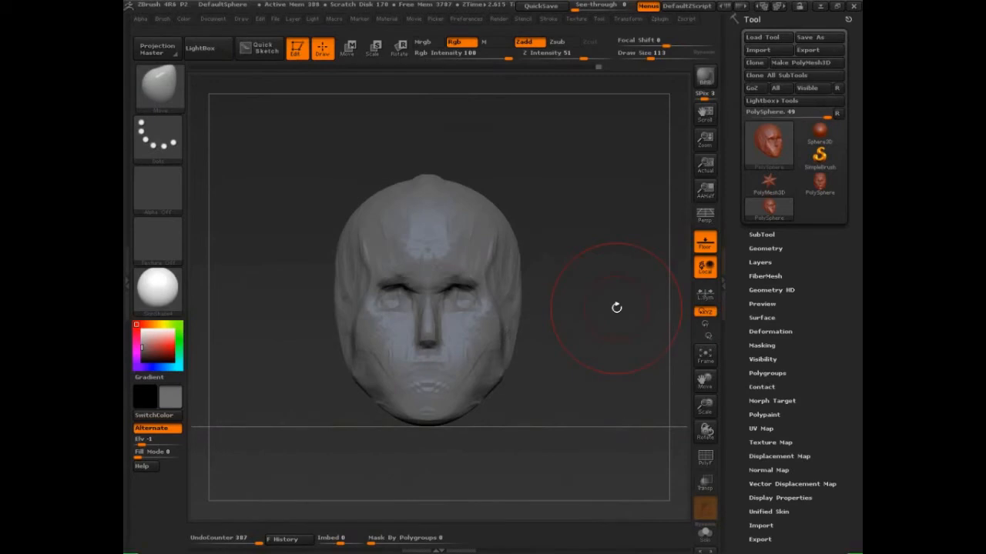
pyautogui.click(705, 219)
pyautogui.moveTo(592, 369)
pyautogui.mouseDown()
pyautogui.moveTo(580, 375)
pyautogui.moveTo(576, 339)
pyautogui.mouseUp()
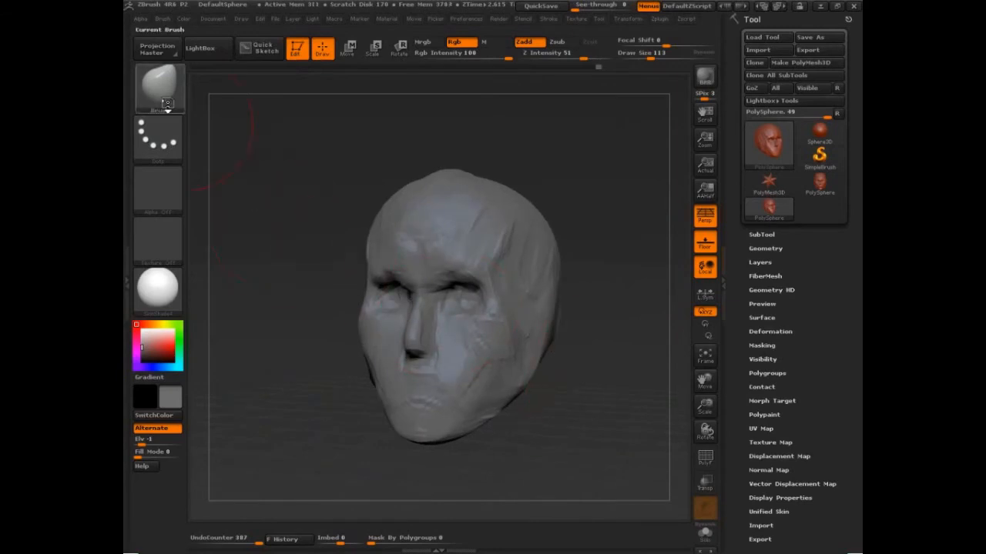
pyautogui.click(167, 102)
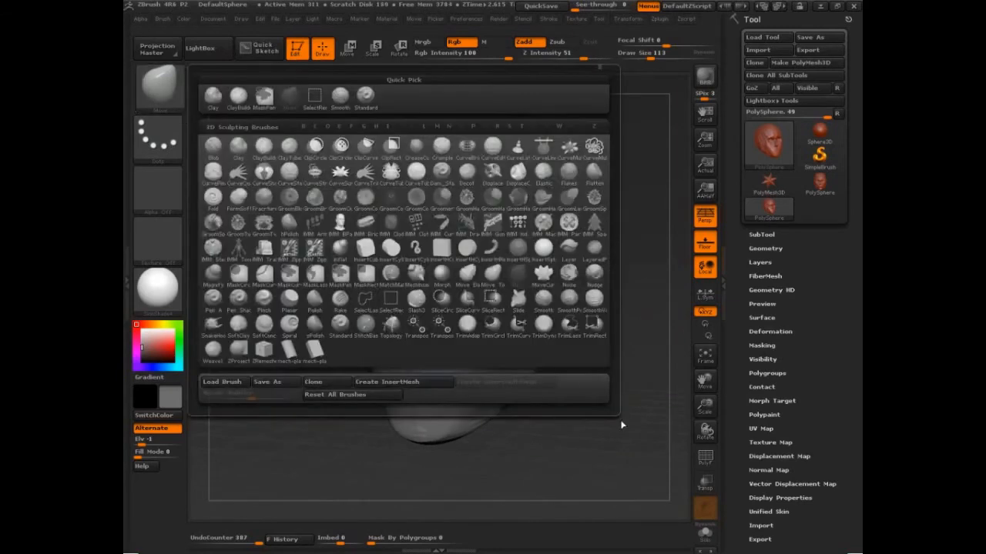
# Step: Reshape the jaw and the underside of the head with the Move brush, enlarging the draw size to 175
pyautogui.moveTo(616, 465); pyautogui.dragTo(605, 443)
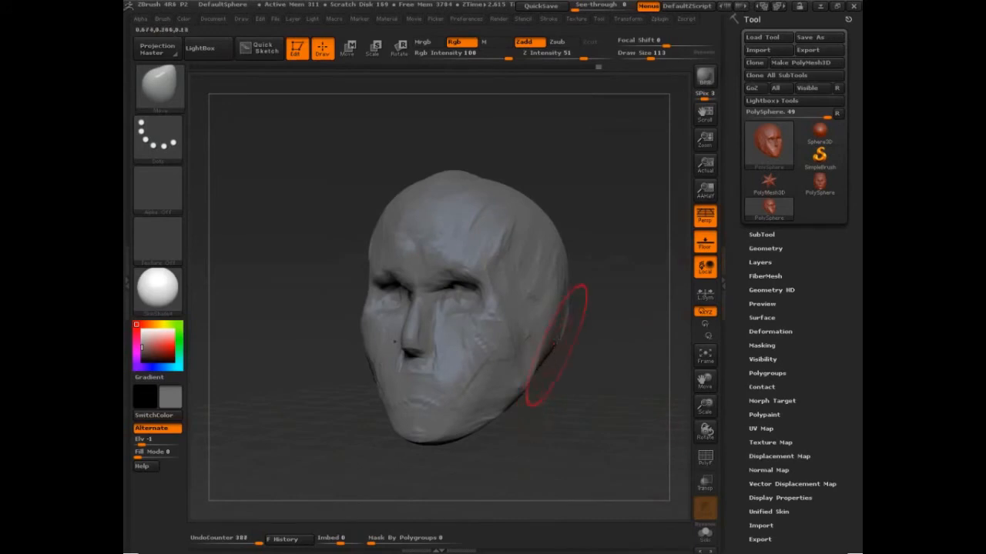
pyautogui.moveTo(607, 374)
pyautogui.mouseDown()
pyautogui.moveTo(493, 370)
pyautogui.moveTo(585, 377)
pyautogui.mouseUp()
pyautogui.press('s')
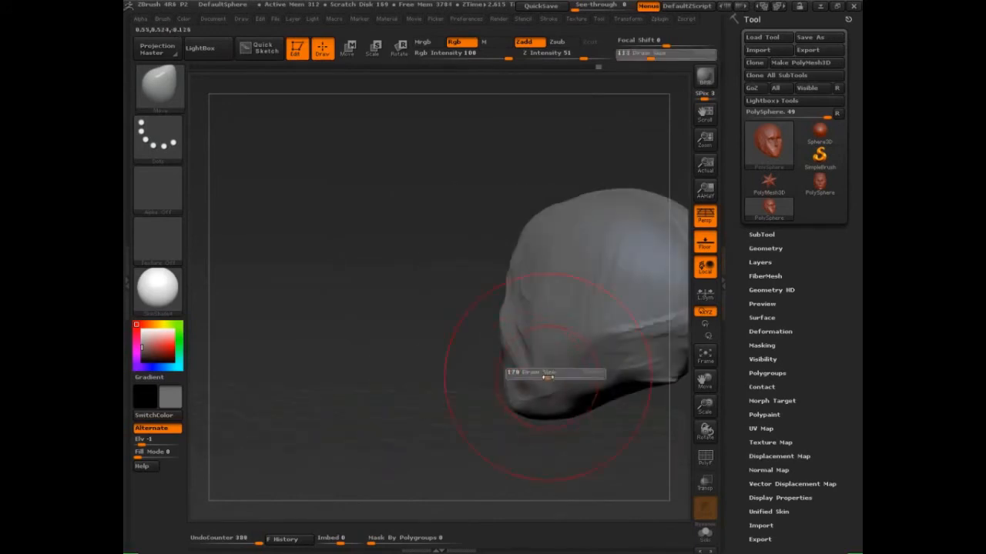
pyautogui.moveTo(589, 428)
pyautogui.mouseDown()
pyautogui.moveTo(570, 431)
pyautogui.moveTo(588, 433)
pyautogui.moveTo(590, 330)
pyautogui.mouseUp()
pyautogui.moveTo(608, 292)
pyautogui.mouseDown()
pyautogui.moveTo(620, 270)
pyautogui.moveTo(601, 330)
pyautogui.moveTo(647, 358)
pyautogui.moveTo(301, 326)
pyautogui.moveTo(380, 337)
pyautogui.mouseUp()
pyautogui.moveTo(603, 418)
pyautogui.mouseDown()
pyautogui.moveTo(624, 354)
pyautogui.moveTo(620, 328)
pyautogui.mouseUp()
pyautogui.hotkey('ctrl', 'shift')
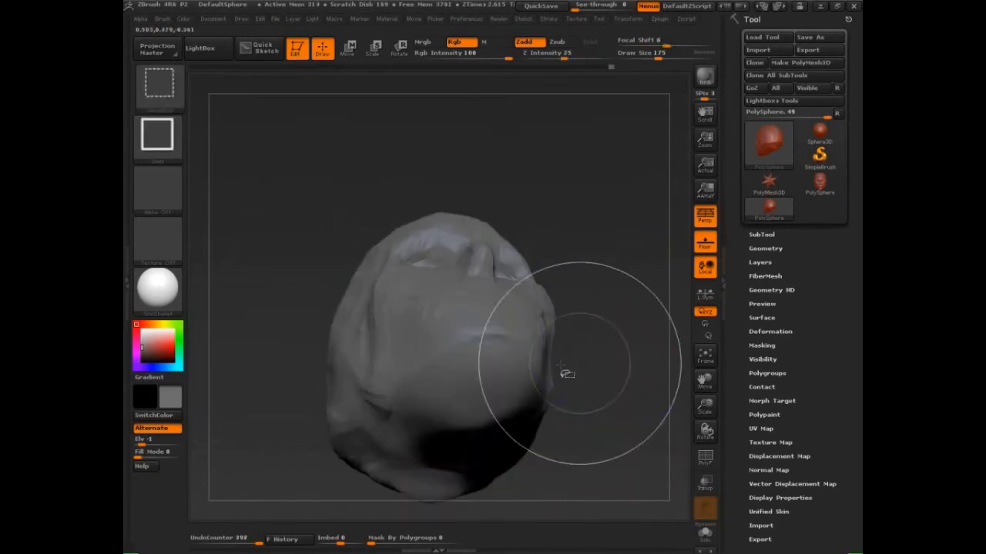
pyautogui.moveTo(370, 305); pyautogui.dragTo(343, 362)
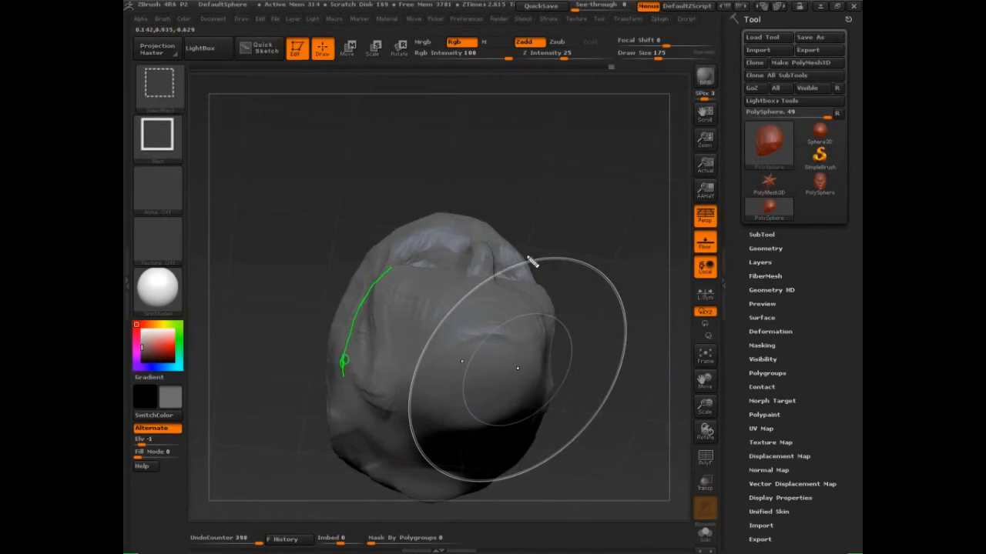
pyautogui.click(586, 264)
# Step: Adjust the side contour of the face from below with the Move brush, reducing the draw size to 122
pyautogui.press('s')
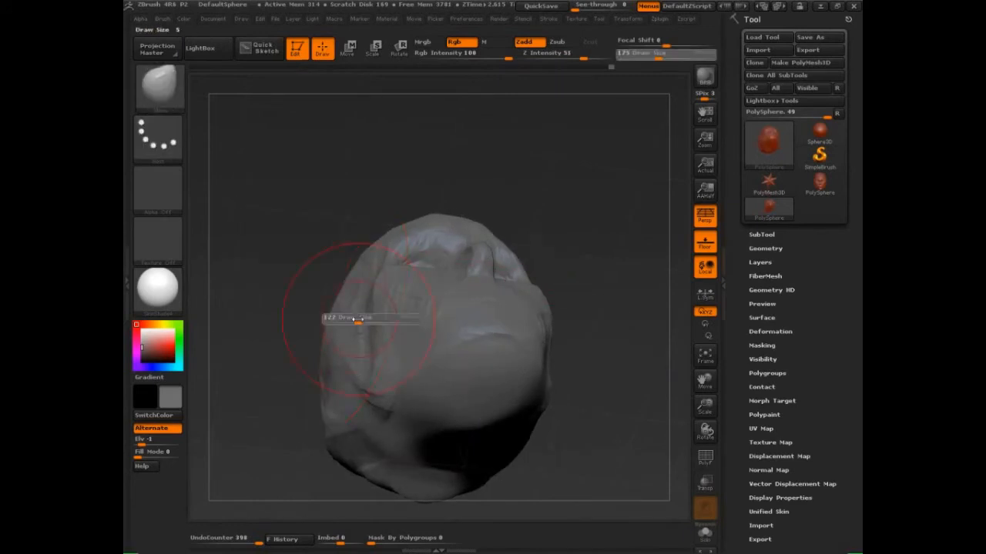
pyautogui.moveTo(360, 321)
pyautogui.mouseDown()
pyautogui.moveTo(353, 309)
pyautogui.moveTo(390, 282)
pyautogui.moveTo(360, 316)
pyautogui.mouseUp()
pyautogui.press('s')
pyautogui.press('s')
pyautogui.press('s')
# Step: Adjust the side of the skull and the temple with a larger Move brush in three-quarter view
pyautogui.moveTo(605, 225)
pyautogui.mouseDown()
pyautogui.moveTo(596, 247)
pyautogui.moveTo(590, 235)
pyautogui.moveTo(609, 284)
pyautogui.moveTo(593, 328)
pyautogui.moveTo(583, 288)
pyautogui.mouseUp()
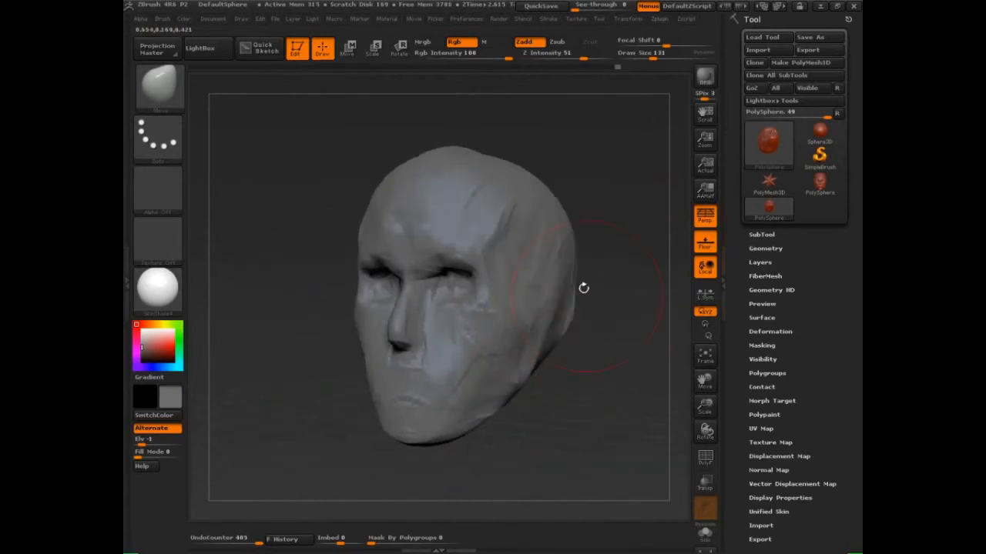
pyautogui.moveTo(561, 252); pyautogui.dragTo(570, 242)
pyautogui.press('s')
pyautogui.moveTo(511, 200); pyautogui.dragTo(516, 200)
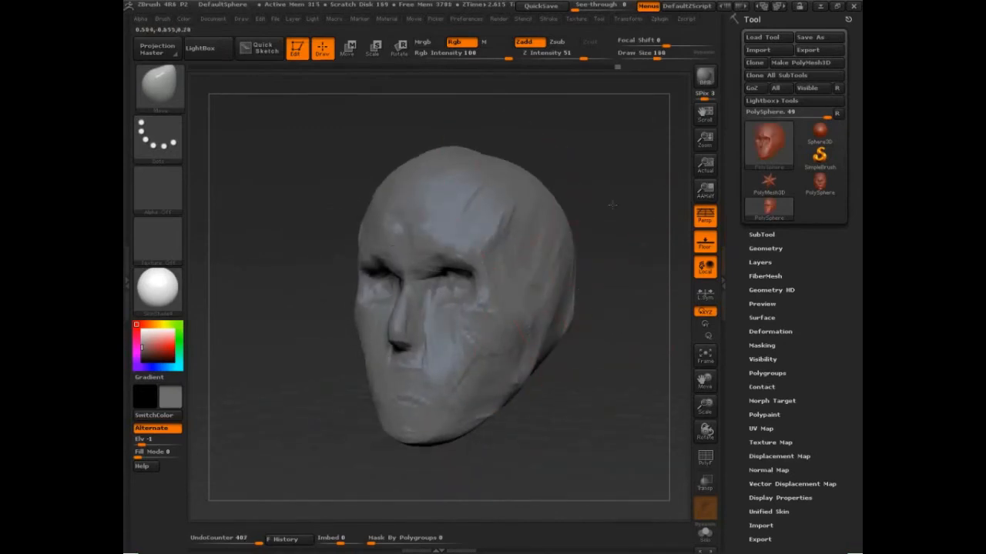
# Step: Refine the nose and brow profile from the side with the Move brush at draw size 97
pyautogui.moveTo(612, 204)
pyautogui.mouseDown()
pyautogui.moveTo(358, 379)
pyautogui.moveTo(348, 368)
pyautogui.moveTo(357, 341)
pyautogui.mouseUp()
pyautogui.moveTo(373, 279); pyautogui.dragTo(339, 283)
pyautogui.press('s')
pyautogui.moveTo(365, 234); pyautogui.dragTo(360, 231)
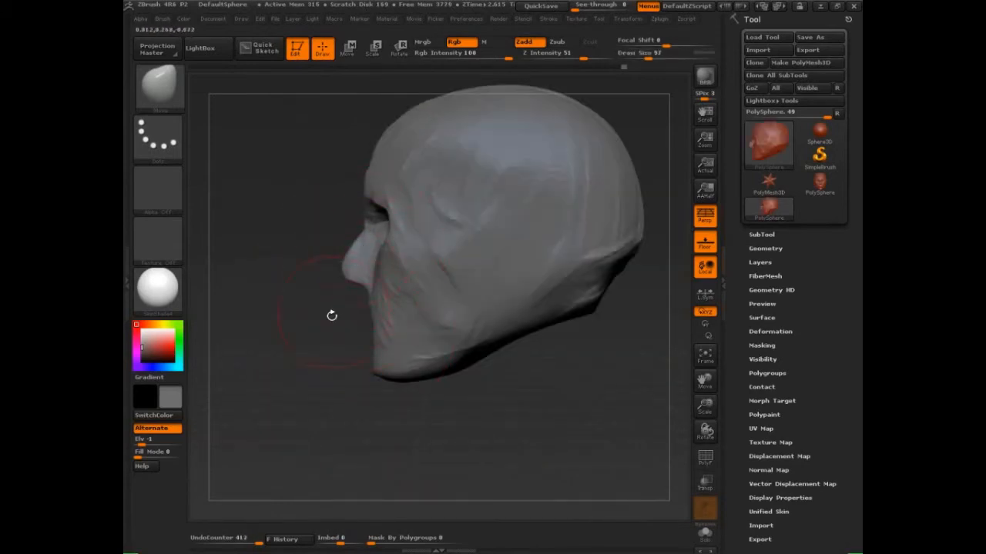
# Step: Shape the cheek below the eye and the mouth profile with the Move brush at draw sizes 113 and 122
pyautogui.moveTo(332, 315); pyautogui.dragTo(345, 315)
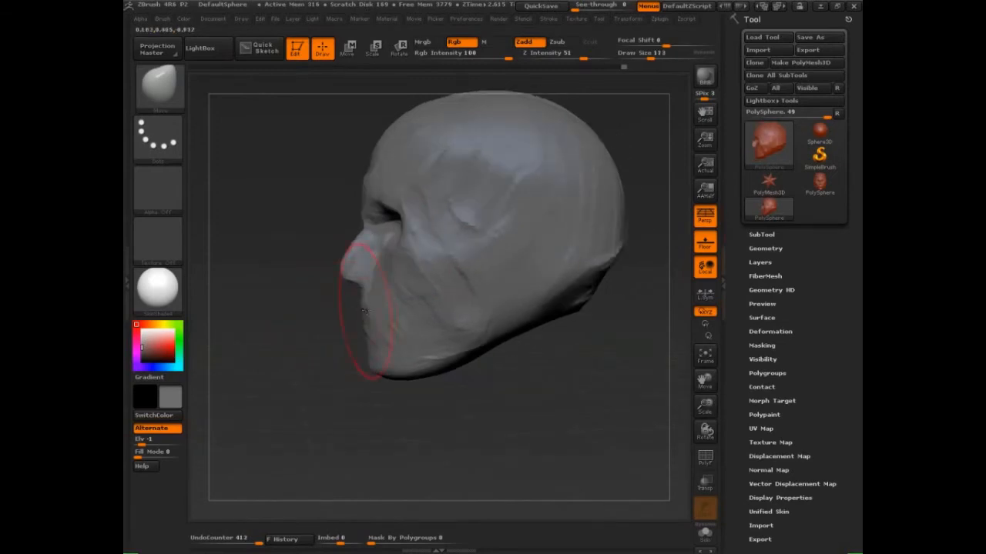
pyautogui.press('s')
pyautogui.moveTo(399, 253); pyautogui.dragTo(403, 237)
pyautogui.moveTo(320, 339); pyautogui.dragTo(326, 339)
pyautogui.press('s')
pyautogui.moveTo(415, 252); pyautogui.dragTo(420, 253)
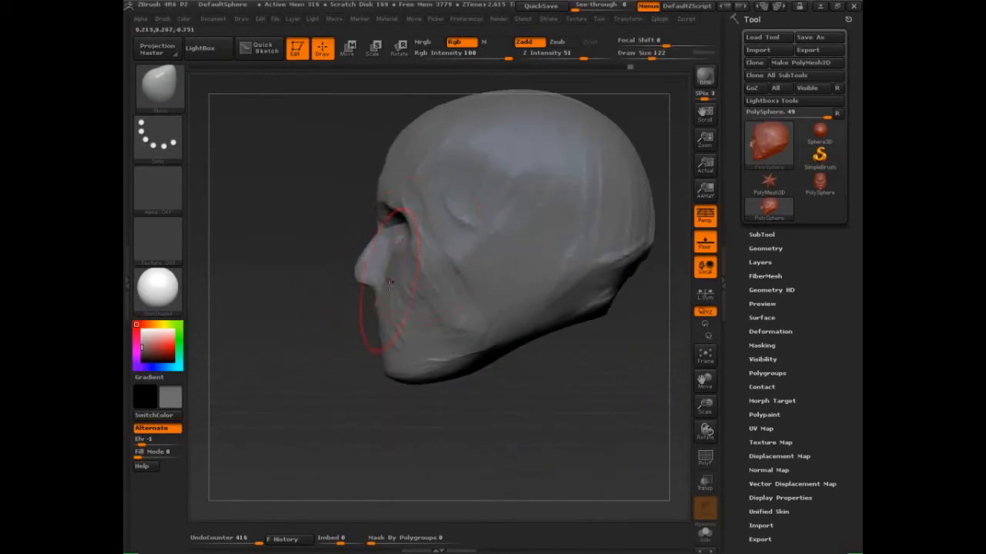
pyautogui.moveTo(385, 321); pyautogui.dragTo(387, 332)
pyautogui.press('s')
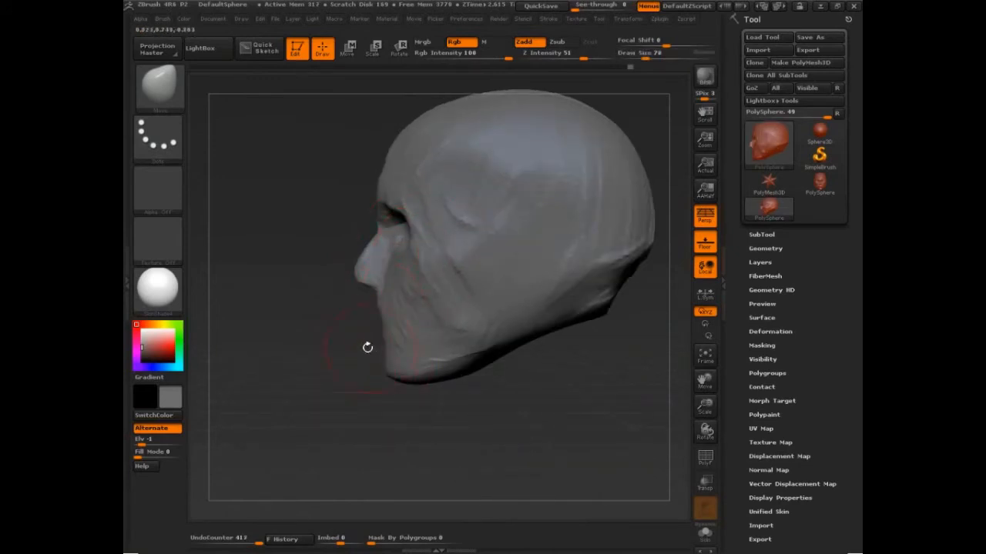
# Step: Switch to the ClayBuildup brush and build up the mouth area between the nose and chin
pyautogui.click(171, 91)
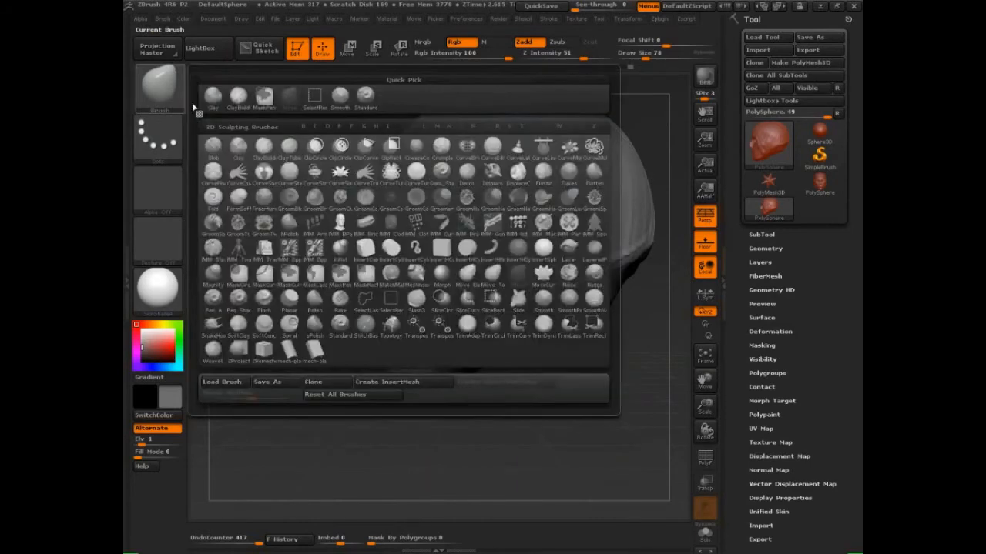
pyautogui.click(239, 96)
pyautogui.moveTo(294, 350)
pyautogui.mouseDown()
pyautogui.moveTo(400, 339)
pyautogui.moveTo(346, 326)
pyautogui.mouseUp()
pyautogui.press('s')
pyautogui.moveTo(519, 373)
pyautogui.keyDown('alt'); pyautogui.mouseDown()
pyautogui.moveTo(531, 401)
pyautogui.moveTo(554, 405)
pyautogui.mouseUp(); pyautogui.keyUp('alt')
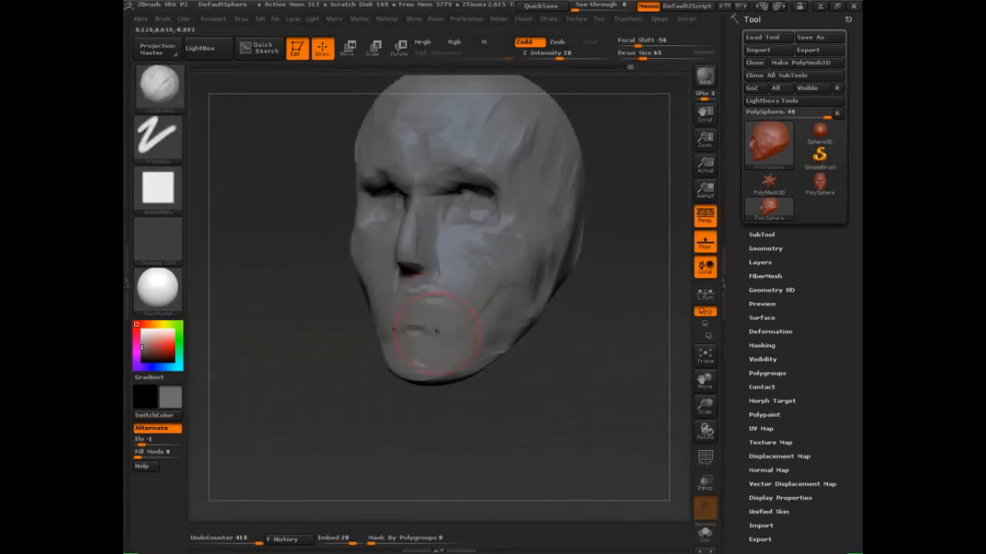
pyautogui.press(']')
pyautogui.press(']')
pyautogui.press(']')
pyautogui.press(']')
pyautogui.moveTo(414, 329); pyautogui.dragTo(435, 330)
pyautogui.moveTo(416, 295)
pyautogui.mouseDown()
pyautogui.moveTo(463, 328)
pyautogui.moveTo(472, 356)
pyautogui.mouseUp()
# Step: Define the form around the mouth and its corner with ClayBuildup strokes at draw size 53
pyautogui.press('s')
pyautogui.moveTo(499, 314)
pyautogui.mouseDown()
pyautogui.moveTo(469, 334)
pyautogui.moveTo(423, 317)
pyautogui.mouseUp()
pyautogui.moveTo(436, 318)
pyautogui.mouseDown()
pyautogui.moveTo(415, 314)
pyautogui.moveTo(429, 338)
pyautogui.moveTo(471, 282)
pyautogui.moveTo(456, 328)
pyautogui.mouseUp()
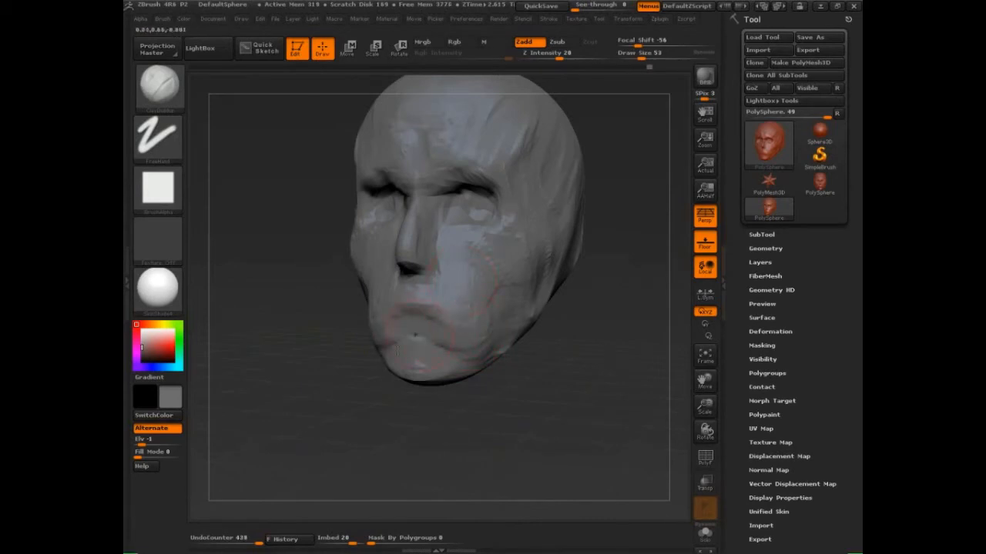
# Step: Build up the upper lip and the cheek beside the nose with ClayBuildup strokes from the opposite side of the face
pyautogui.moveTo(532, 385); pyautogui.dragTo(639, 370)
pyautogui.moveTo(415, 337); pyautogui.dragTo(408, 301)
pyautogui.moveTo(539, 377); pyautogui.dragTo(574, 375)
pyautogui.moveTo(382, 261)
pyautogui.mouseDown()
pyautogui.moveTo(400, 308)
pyautogui.moveTo(377, 299)
pyautogui.mouseUp()
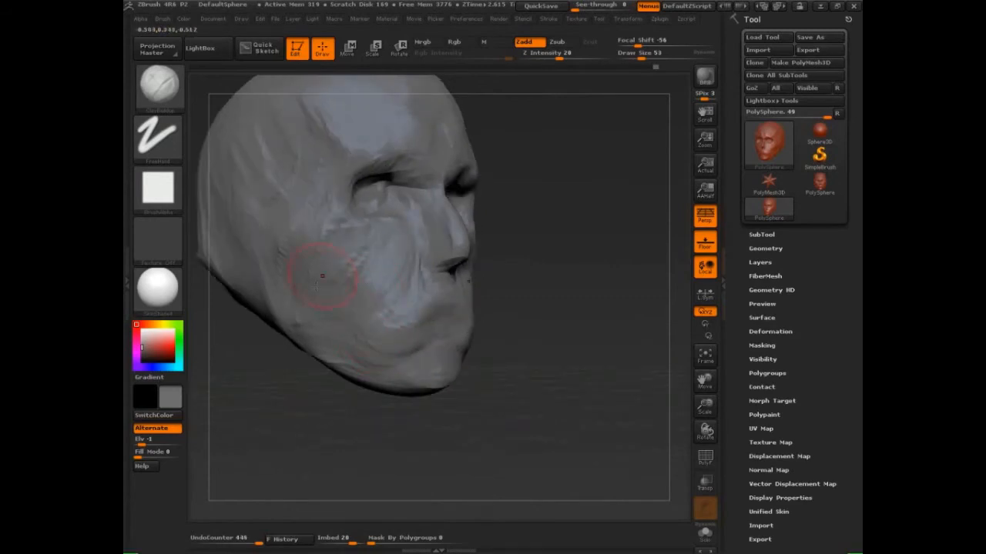
# Step: Build up the jawline and chin with ClayBuildup strokes at draw sizes 88 and 53
pyautogui.press('s')
pyautogui.moveTo(315, 320); pyautogui.dragTo(336, 315)
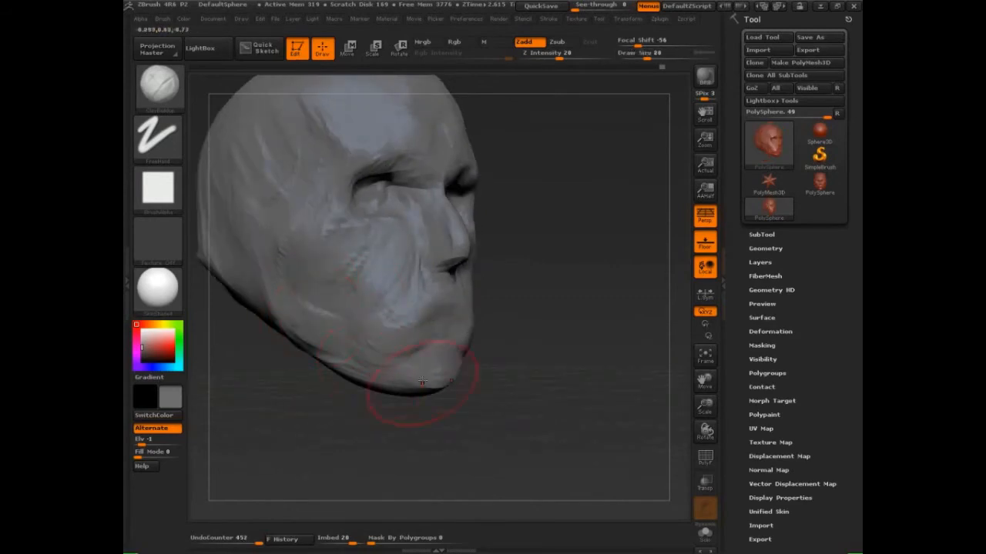
pyautogui.moveTo(422, 381)
pyautogui.mouseDown()
pyautogui.moveTo(453, 368)
pyautogui.moveTo(446, 379)
pyautogui.mouseUp()
pyautogui.press('s')
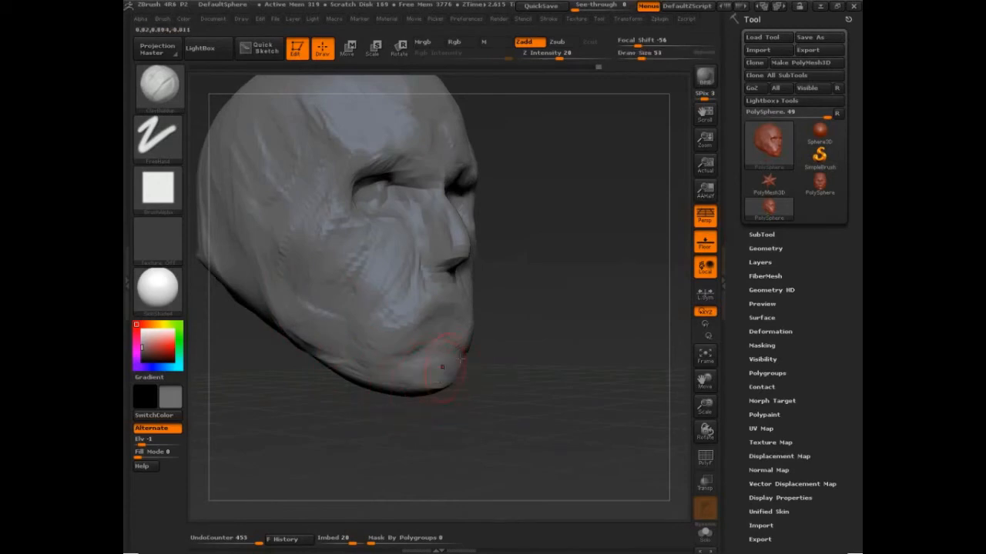
pyautogui.moveTo(531, 356); pyautogui.dragTo(493, 347)
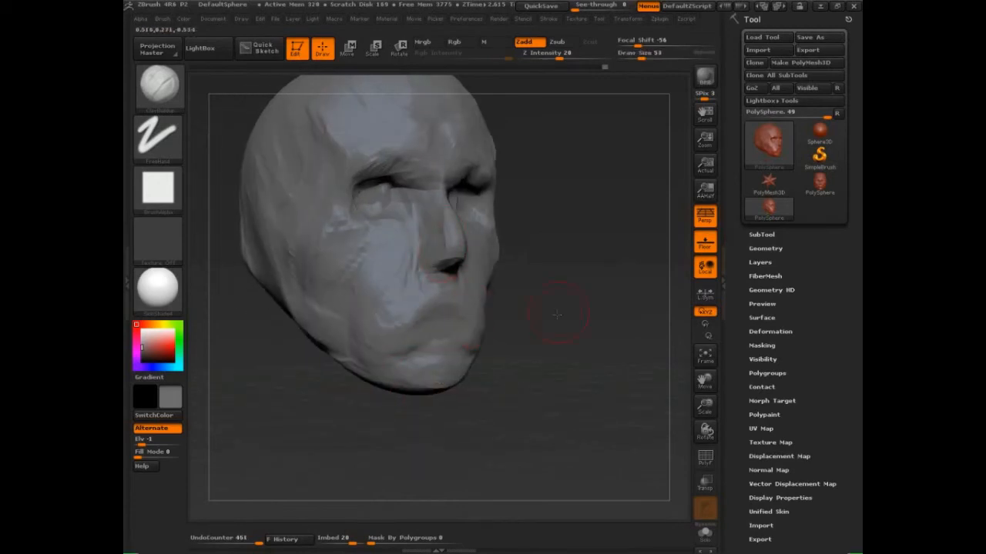
# Step: Build up the area below the eye beside the nose with ClayBuildup at draw size 62
pyautogui.moveTo(551, 324)
pyautogui.mouseDown()
pyautogui.moveTo(548, 301)
pyautogui.moveTo(569, 358)
pyautogui.moveTo(628, 387)
pyautogui.moveTo(624, 346)
pyautogui.moveTo(458, 260)
pyautogui.mouseUp()
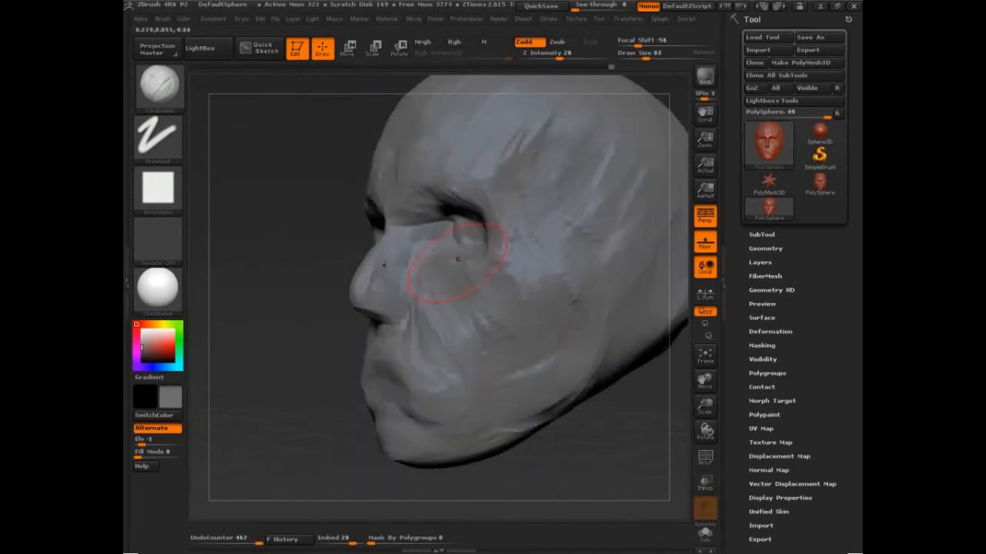
pyautogui.press('[')
pyautogui.press('[')
pyautogui.press('[')
pyautogui.press('[')
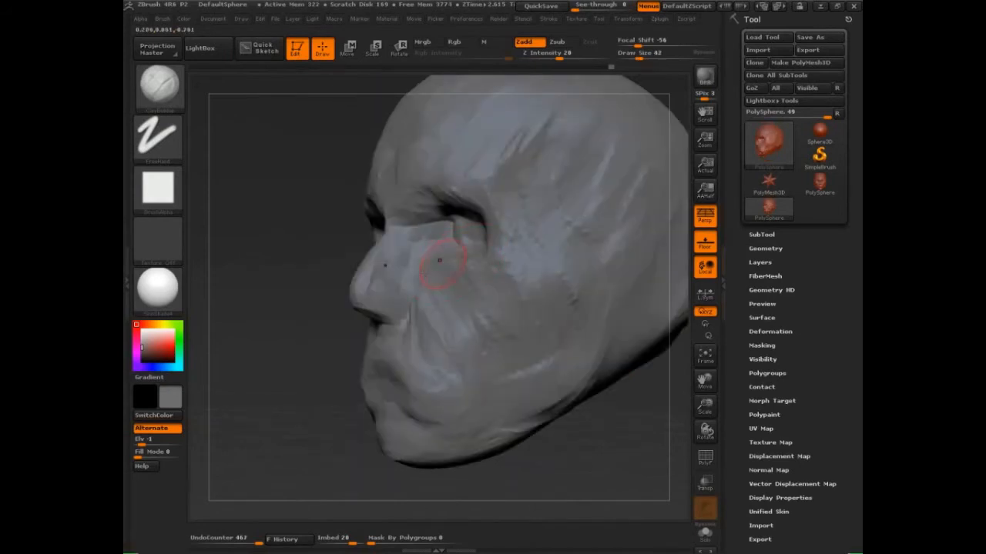
pyautogui.moveTo(316, 293)
pyautogui.mouseDown()
pyautogui.moveTo(449, 308)
pyautogui.moveTo(465, 269)
pyautogui.mouseUp()
# Step: Shape the upper eyelids and eye sockets on both sides with ClayBuildup strokes at draw size 50
pyautogui.press(']')
pyautogui.press(']')
pyautogui.moveTo(585, 392)
pyautogui.mouseDown()
pyautogui.moveTo(646, 398)
pyautogui.moveTo(574, 305)
pyautogui.mouseUp()
pyautogui.press('[')
pyautogui.moveTo(445, 224); pyautogui.dragTo(494, 248)
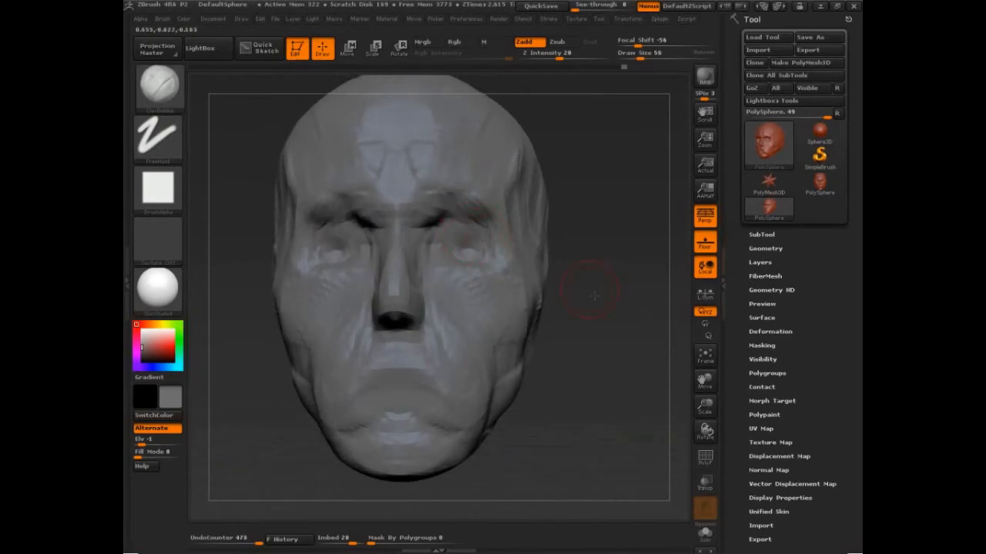
pyautogui.moveTo(594, 296); pyautogui.dragTo(641, 296)
pyautogui.moveTo(320, 229)
pyautogui.mouseDown()
pyautogui.moveTo(366, 222)
pyautogui.moveTo(317, 224)
pyautogui.moveTo(362, 219)
pyautogui.moveTo(340, 244)
pyautogui.mouseUp()
pyautogui.moveTo(342, 240)
pyautogui.mouseDown()
pyautogui.moveTo(330, 237)
pyautogui.moveTo(361, 217)
pyautogui.mouseUp()
pyautogui.moveTo(358, 218)
pyautogui.mouseDown()
pyautogui.moveTo(330, 235)
pyautogui.moveTo(349, 240)
pyautogui.moveTo(346, 230)
pyautogui.moveTo(331, 245)
pyautogui.moveTo(318, 235)
pyautogui.moveTo(337, 252)
pyautogui.moveTo(344, 245)
pyautogui.mouseUp()
# Step: Refine the eyelids and the form of the eyes with short ClayBuildup strokes at draw size 39
pyautogui.press('s')
pyautogui.press('s')
pyautogui.moveTo(331, 248); pyautogui.dragTo(345, 247)
pyautogui.moveTo(335, 251); pyautogui.dragTo(348, 250)
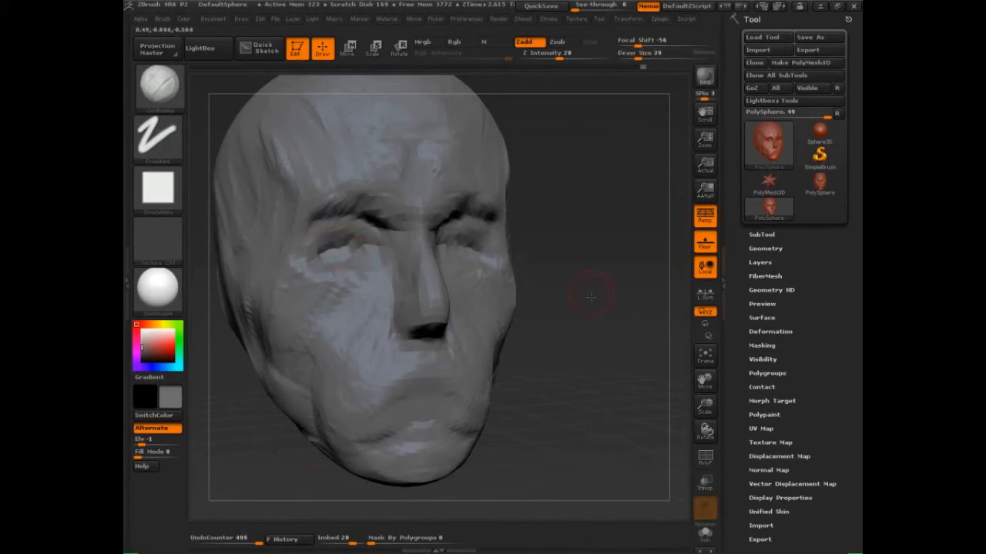
pyautogui.moveTo(591, 297); pyautogui.dragTo(493, 299)
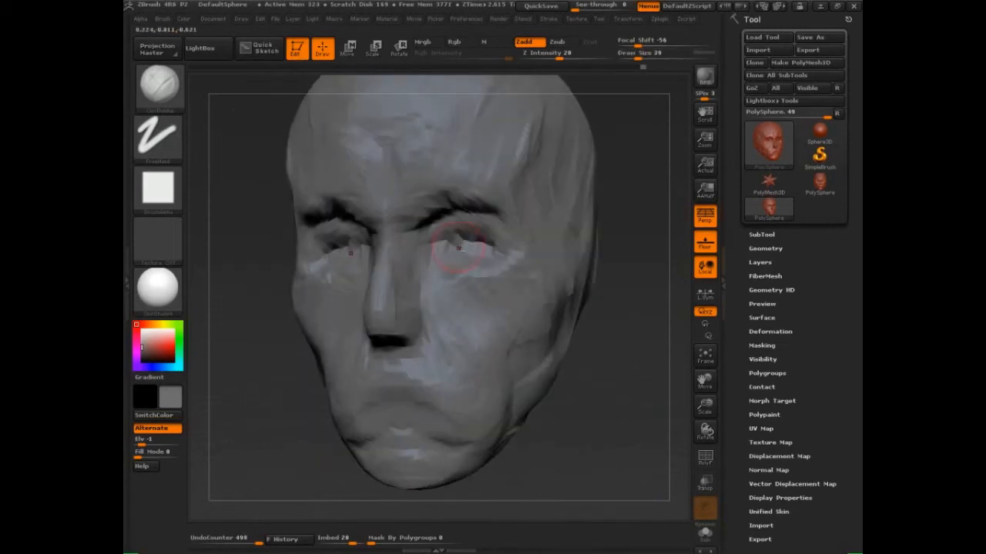
pyautogui.moveTo(456, 244); pyautogui.dragTo(470, 246)
pyautogui.moveTo(453, 245); pyautogui.dragTo(472, 248)
pyautogui.moveTo(454, 245); pyautogui.dragTo(467, 248)
# Step: Build up the cheekbone below the eye and fill in the brow and upper socket, using draw size 50 for the brow
pyautogui.moveTo(474, 288); pyautogui.dragTo(482, 298)
pyautogui.moveTo(505, 297)
pyautogui.mouseDown()
pyautogui.moveTo(495, 269)
pyautogui.moveTo(518, 256)
pyautogui.mouseUp()
pyautogui.moveTo(517, 264)
pyautogui.mouseDown()
pyautogui.moveTo(480, 257)
pyautogui.moveTo(451, 215)
pyautogui.moveTo(420, 223)
pyautogui.mouseUp()
pyautogui.moveTo(430, 207)
pyautogui.mouseDown()
pyautogui.moveTo(410, 223)
pyautogui.moveTo(422, 202)
pyautogui.moveTo(437, 219)
pyautogui.moveTo(435, 203)
pyautogui.mouseUp()
pyautogui.press('s')
pyautogui.moveTo(428, 203)
pyautogui.mouseDown()
pyautogui.moveTo(455, 215)
pyautogui.moveTo(429, 217)
pyautogui.mouseUp()
pyautogui.moveTo(450, 205); pyautogui.dragTo(419, 211)
pyautogui.moveTo(447, 218)
pyautogui.mouseDown()
pyautogui.moveTo(433, 202)
pyautogui.moveTo(412, 206)
pyautogui.mouseUp()
pyautogui.moveTo(424, 196); pyautogui.dragTo(404, 209)
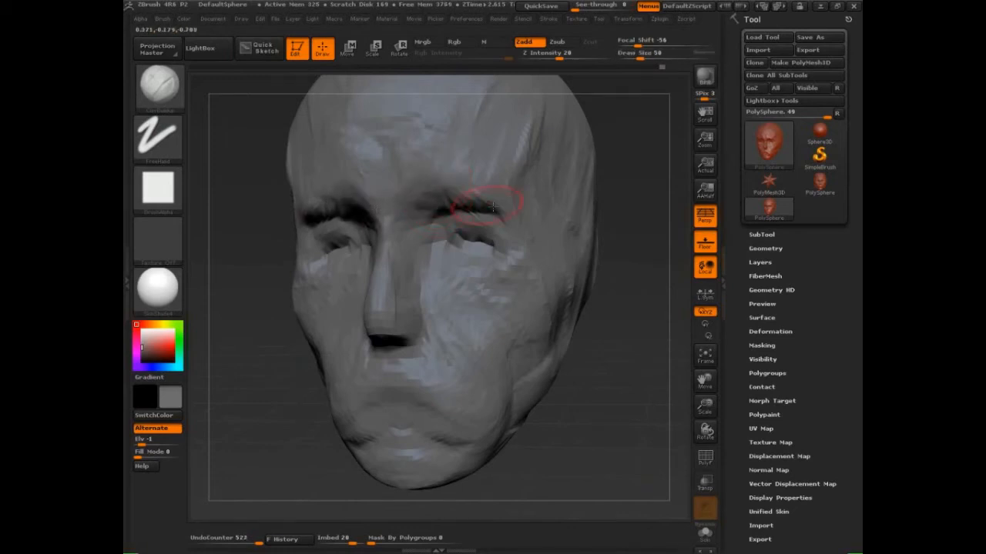
pyautogui.moveTo(493, 207); pyautogui.dragTo(497, 220)
# Step: Draw a curved annotation line across the face to mark where the mouth goes
pyautogui.moveTo(611, 269)
pyautogui.keyDown('alt'); pyautogui.mouseDown()
pyautogui.moveTo(590, 247)
pyautogui.moveTo(608, 275)
pyautogui.moveTo(586, 416)
pyautogui.mouseUp(); pyautogui.keyUp('alt')
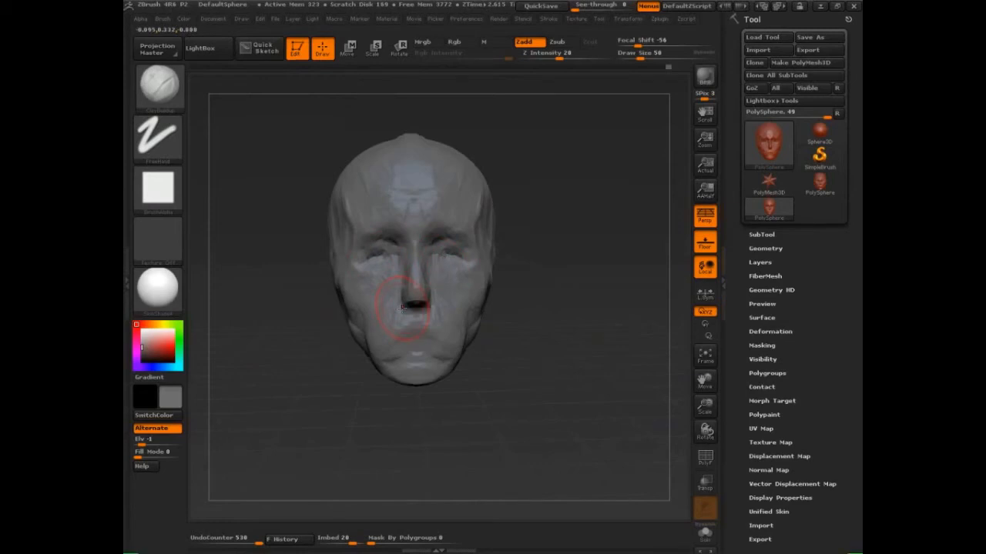
pyautogui.moveTo(600, 404)
pyautogui.mouseDown()
pyautogui.moveTo(593, 412)
pyautogui.moveTo(607, 424)
pyautogui.moveTo(583, 400)
pyautogui.mouseUp()
pyautogui.hotkey('ctrl', 'shift', 'd')
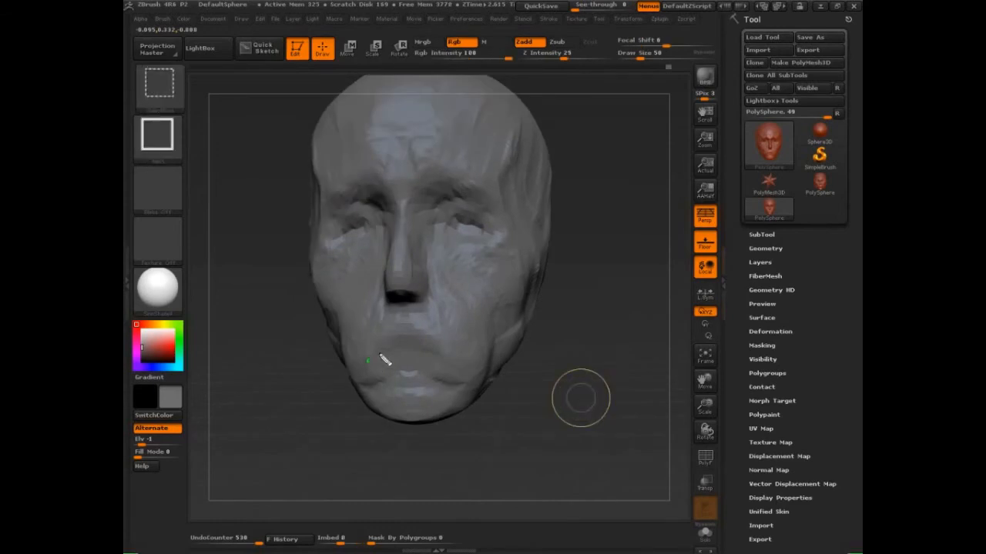
pyautogui.moveTo(381, 358); pyautogui.dragTo(451, 369)
# Step: Write the notes "Move = proportions", "Claybuild = structure, form, cross section" and "Knife = line work" beside the head, circling "Knife" and underlining "line work"
pyautogui.moveTo(555, 133)
pyautogui.mouseDown()
pyautogui.moveTo(626, 115)
pyautogui.moveTo(577, 158)
pyautogui.moveTo(590, 143)
pyautogui.moveTo(646, 154)
pyautogui.moveTo(666, 126)
pyautogui.moveTo(701, 143)
pyautogui.mouseUp()
pyautogui.moveTo(581, 188)
pyautogui.mouseDown()
pyautogui.moveTo(613, 210)
pyautogui.moveTo(680, 197)
pyautogui.mouseUp()
pyautogui.moveTo(572, 238)
pyautogui.mouseDown()
pyautogui.moveTo(594, 242)
pyautogui.moveTo(613, 228)
pyautogui.moveTo(639, 245)
pyautogui.moveTo(697, 240)
pyautogui.mouseUp()
pyautogui.moveTo(599, 267); pyautogui.dragTo(667, 270)
pyautogui.moveTo(593, 297)
pyautogui.mouseDown()
pyautogui.moveTo(630, 308)
pyautogui.moveTo(667, 294)
pyautogui.moveTo(709, 306)
pyautogui.moveTo(732, 296)
pyautogui.mouseUp()
pyautogui.moveTo(583, 328)
pyautogui.mouseDown()
pyautogui.moveTo(579, 346)
pyautogui.moveTo(623, 346)
pyautogui.moveTo(636, 319)
pyautogui.moveTo(642, 348)
pyautogui.moveTo(612, 377)
pyautogui.moveTo(624, 388)
pyautogui.moveTo(700, 375)
pyautogui.moveTo(732, 359)
pyautogui.moveTo(724, 383)
pyautogui.moveTo(743, 391)
pyautogui.mouseUp()
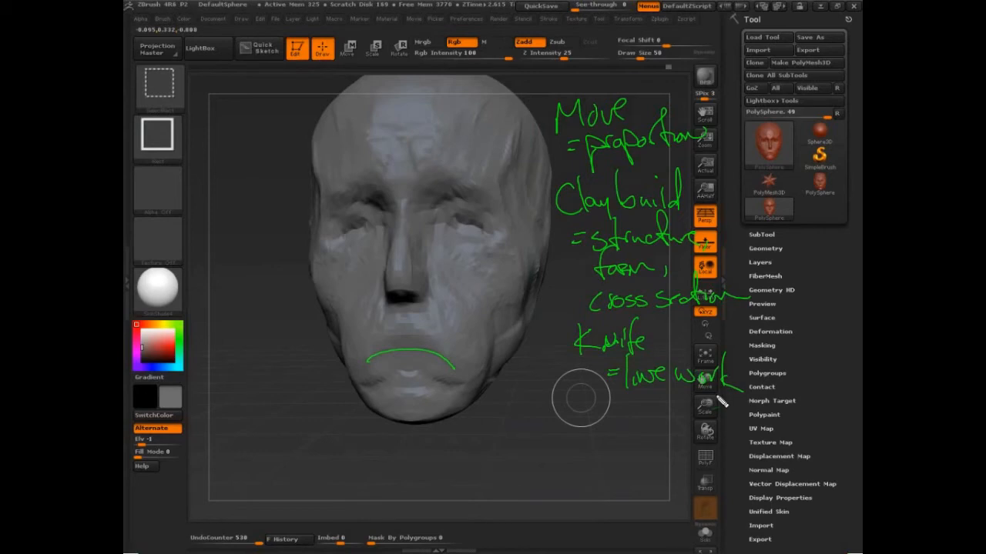
pyautogui.moveTo(623, 395); pyautogui.dragTo(725, 390)
pyautogui.moveTo(656, 334); pyautogui.dragTo(565, 343)
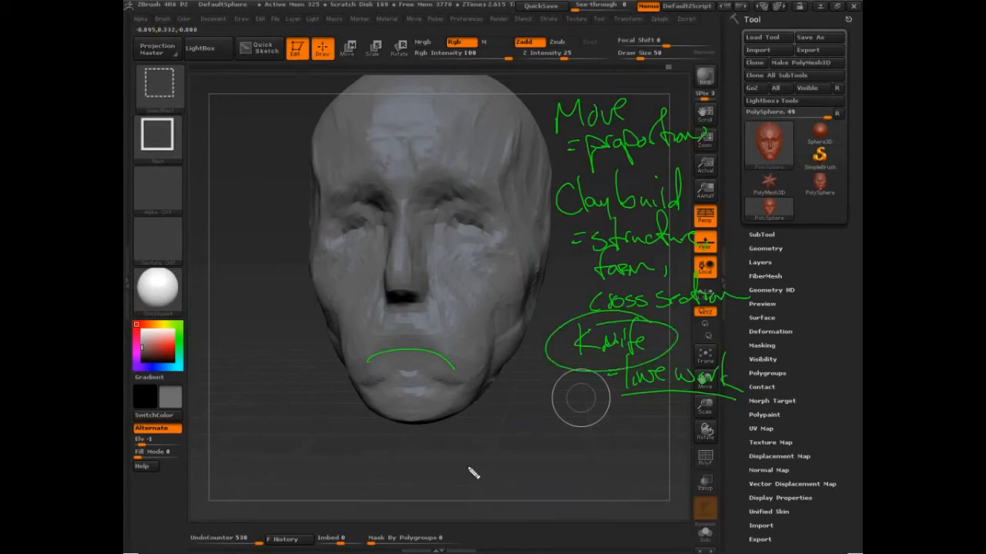
# Step: Clear the annotations and write the list "Knife", "Dam_Standard", "Standard" and "Slash 3" beside the head
pyautogui.hotkey('ctrl', 'shift', '6')
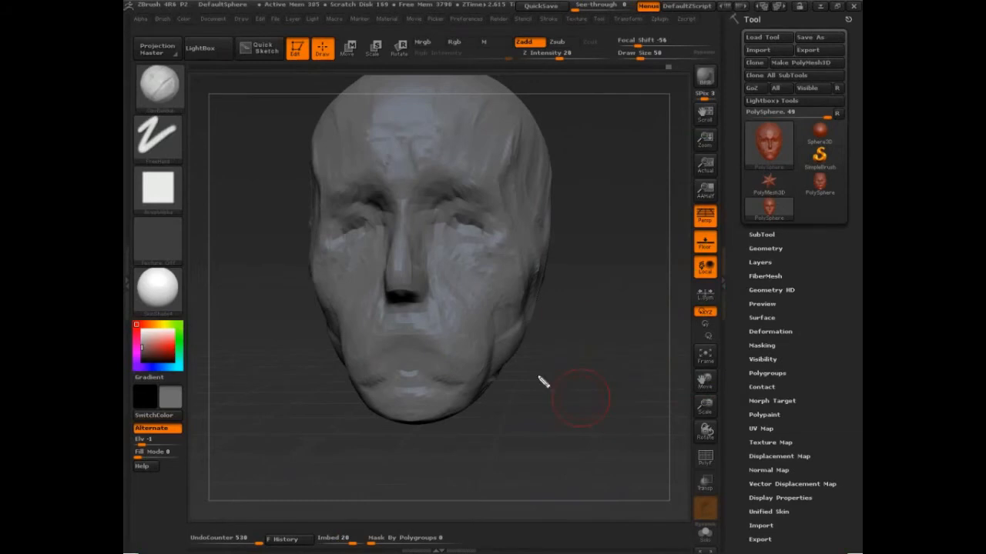
pyautogui.moveTo(574, 111)
pyautogui.mouseDown()
pyautogui.moveTo(608, 158)
pyautogui.moveTo(636, 149)
pyautogui.moveTo(649, 159)
pyautogui.mouseUp()
pyautogui.moveTo(647, 142); pyautogui.dragTo(663, 157)
pyautogui.moveTo(553, 198); pyautogui.dragTo(555, 227)
pyautogui.moveTo(550, 180); pyautogui.dragTo(552, 226)
pyautogui.moveTo(595, 206); pyautogui.dragTo(603, 220)
pyautogui.moveTo(608, 205); pyautogui.dragTo(656, 222)
pyautogui.moveTo(664, 177)
pyautogui.mouseDown()
pyautogui.moveTo(676, 201)
pyautogui.moveTo(745, 204)
pyautogui.moveTo(774, 163)
pyautogui.mouseUp()
pyautogui.moveTo(576, 245); pyautogui.dragTo(551, 272)
pyautogui.moveTo(593, 228)
pyautogui.mouseDown()
pyautogui.moveTo(613, 269)
pyautogui.moveTo(706, 270)
pyautogui.mouseUp()
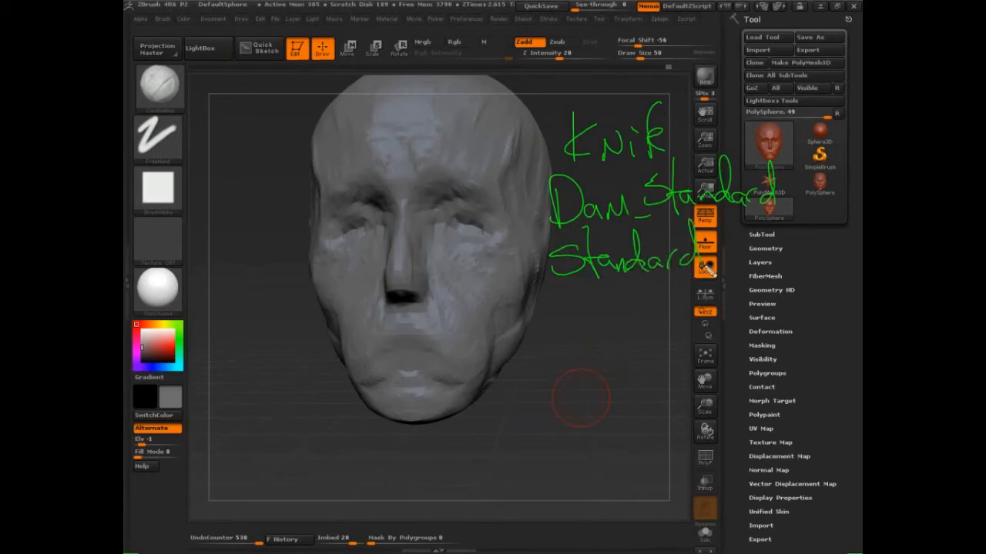
pyautogui.moveTo(582, 302); pyautogui.dragTo(556, 330)
pyautogui.moveTo(593, 286)
pyautogui.mouseDown()
pyautogui.moveTo(616, 330)
pyautogui.moveTo(642, 327)
pyautogui.mouseUp()
pyautogui.moveTo(652, 286); pyautogui.dragTo(662, 327)
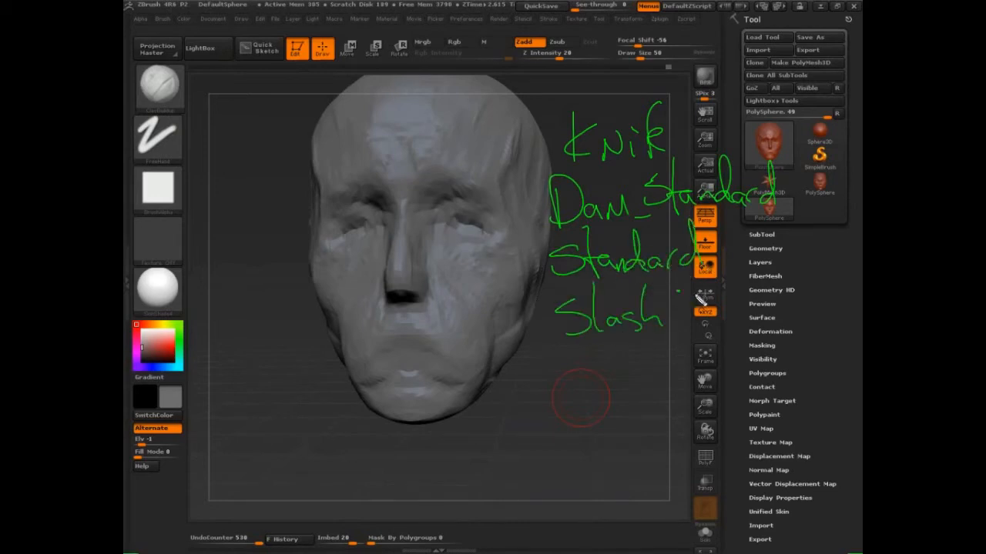
pyautogui.moveTo(681, 291); pyautogui.dragTo(700, 307)
# Step: Mark the three listed brushes with bullets, annotate Dam_Standard with "pinch + push", and clear all the annotations
pyautogui.click(543, 337)
pyautogui.click(531, 271)
pyautogui.click(534, 214)
pyautogui.moveTo(535, 220); pyautogui.dragTo(536, 218)
pyautogui.moveTo(533, 216); pyautogui.dragTo(400, 214)
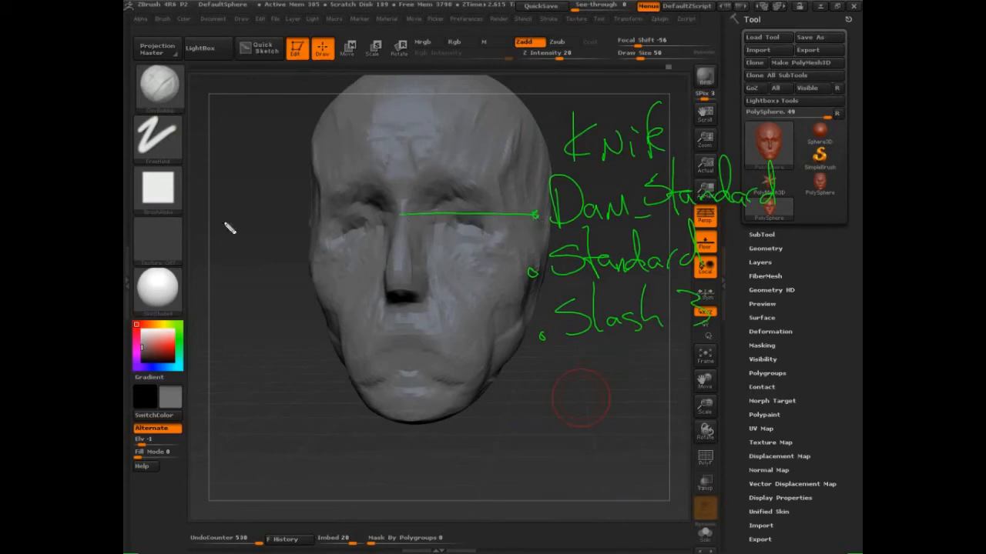
pyautogui.moveTo(233, 181)
pyautogui.mouseDown()
pyautogui.moveTo(234, 202)
pyautogui.moveTo(316, 192)
pyautogui.moveTo(325, 202)
pyautogui.moveTo(255, 234)
pyautogui.moveTo(331, 229)
pyautogui.mouseUp()
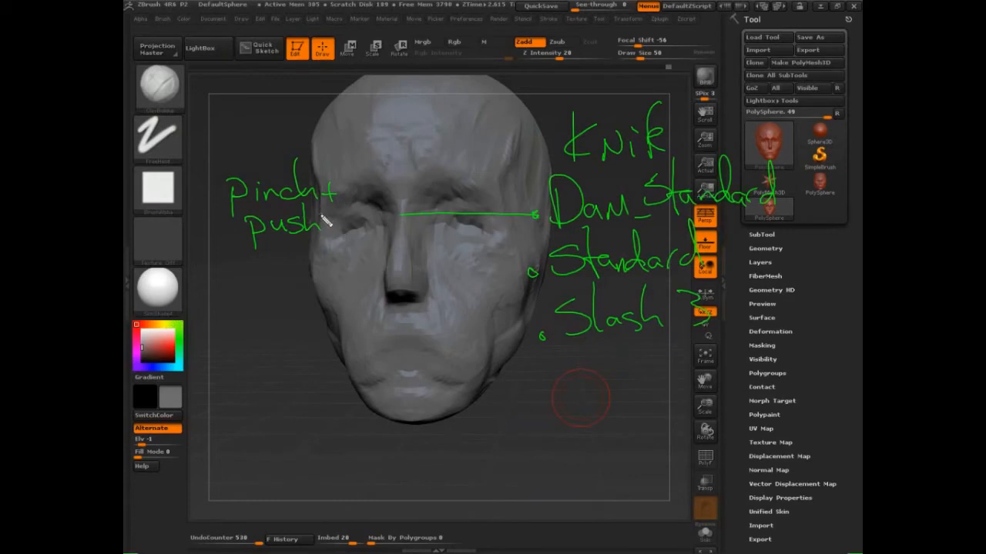
pyautogui.moveTo(324, 217); pyautogui.dragTo(345, 217)
pyautogui.moveTo(338, 211); pyautogui.dragTo(343, 229)
pyautogui.moveTo(354, 228); pyautogui.dragTo(340, 208)
pyautogui.moveTo(348, 375); pyautogui.dragTo(400, 345)
pyautogui.press('Escape')
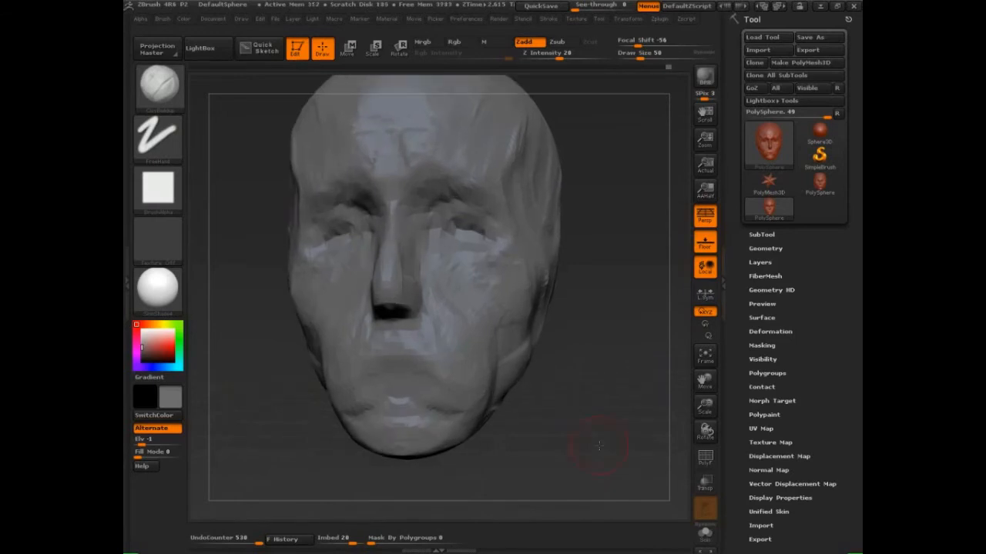
# Step: Switch to the Standard brush, set the draw size to 14, and undo the raised test stroke at the mouth
pyautogui.click(169, 86)
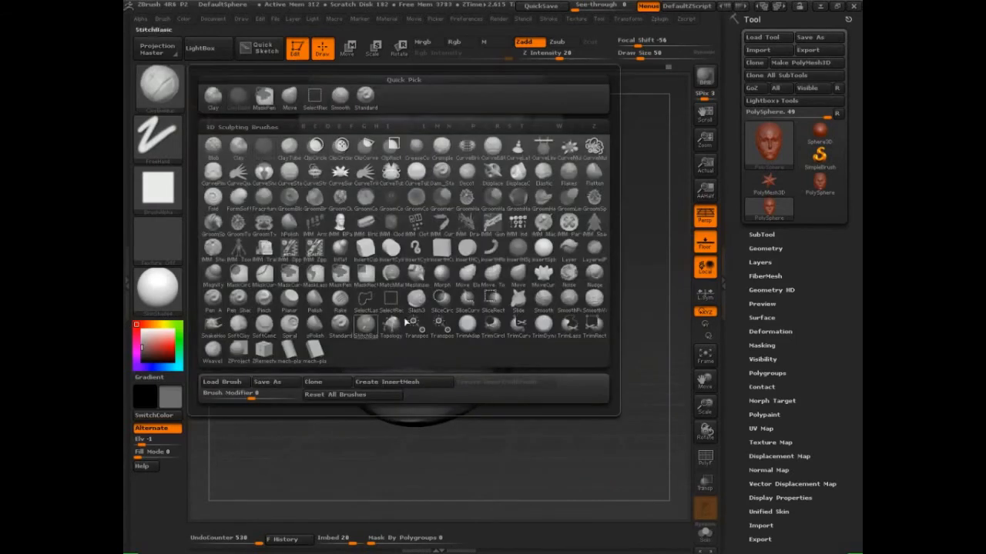
pyautogui.click(341, 325)
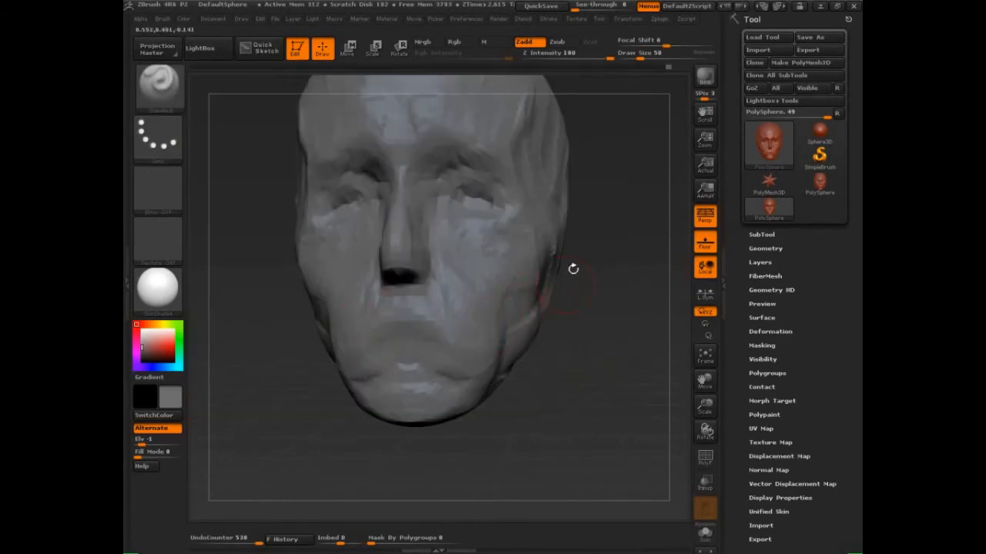
pyautogui.moveTo(641, 57); pyautogui.dragTo(631, 58)
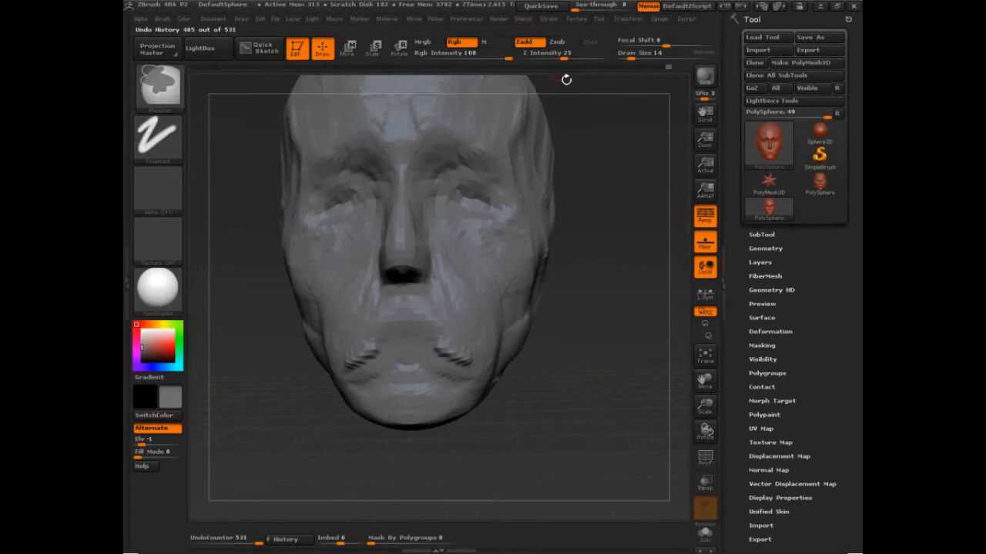
pyautogui.hotkey('ctrl', 'z')
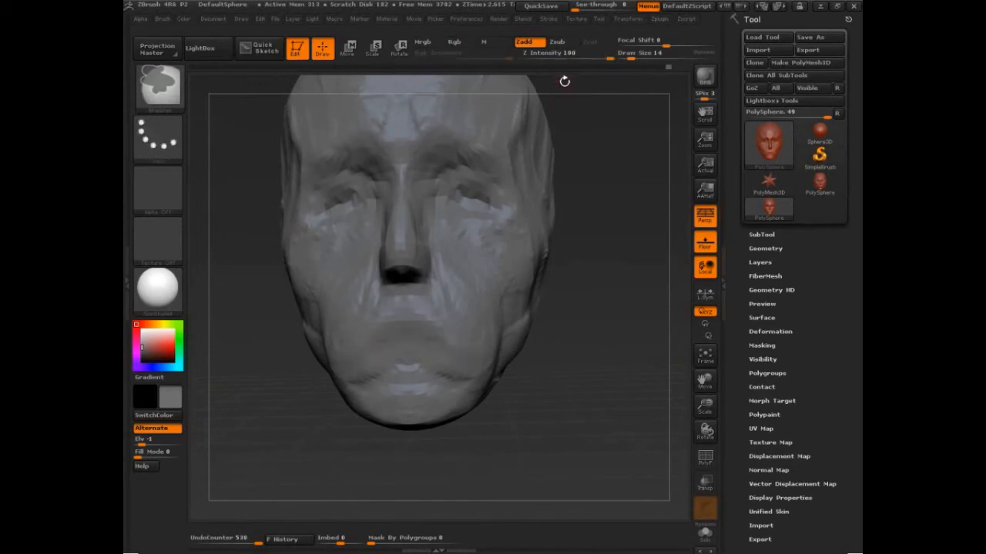
# Step: Set the Standard brush to Zsub, try carving the mouth line between the lips, and undo the stroke
pyautogui.click(566, 42)
pyautogui.moveTo(472, 358); pyautogui.dragTo(405, 335)
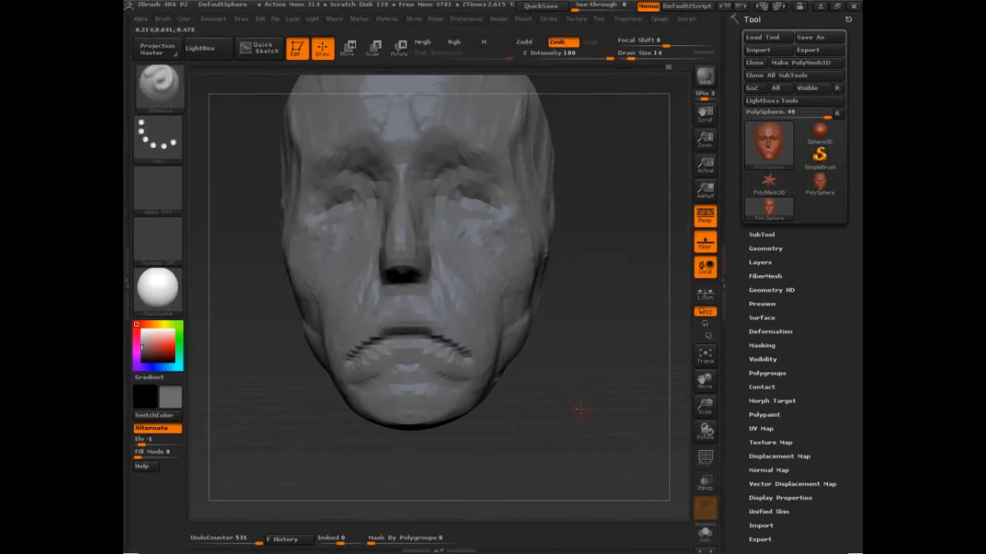
pyautogui.moveTo(581, 410)
pyautogui.mouseDown()
pyautogui.moveTo(642, 391)
pyautogui.moveTo(660, 434)
pyautogui.moveTo(483, 469)
pyautogui.moveTo(593, 438)
pyautogui.moveTo(609, 469)
pyautogui.mouseUp()
pyautogui.hotkey('ctrl', 'z')
# Step: Carve two comparison strokes on the back of the head, one without an alpha and one with Alpha 39
pyautogui.moveTo(360, 269); pyautogui.dragTo(471, 229)
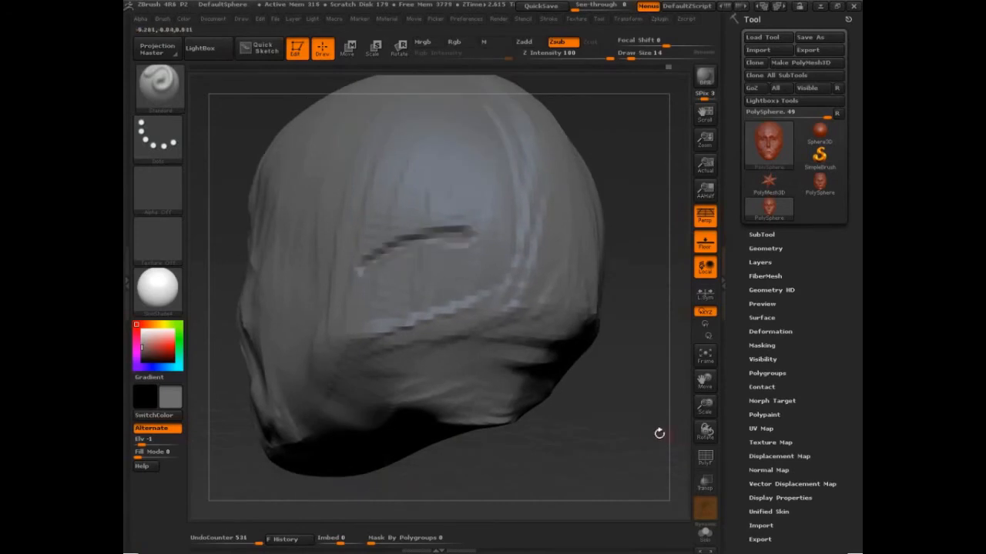
pyautogui.moveTo(656, 459)
pyautogui.mouseDown()
pyautogui.moveTo(654, 446)
pyautogui.moveTo(608, 429)
pyautogui.mouseUp()
pyautogui.click(164, 204)
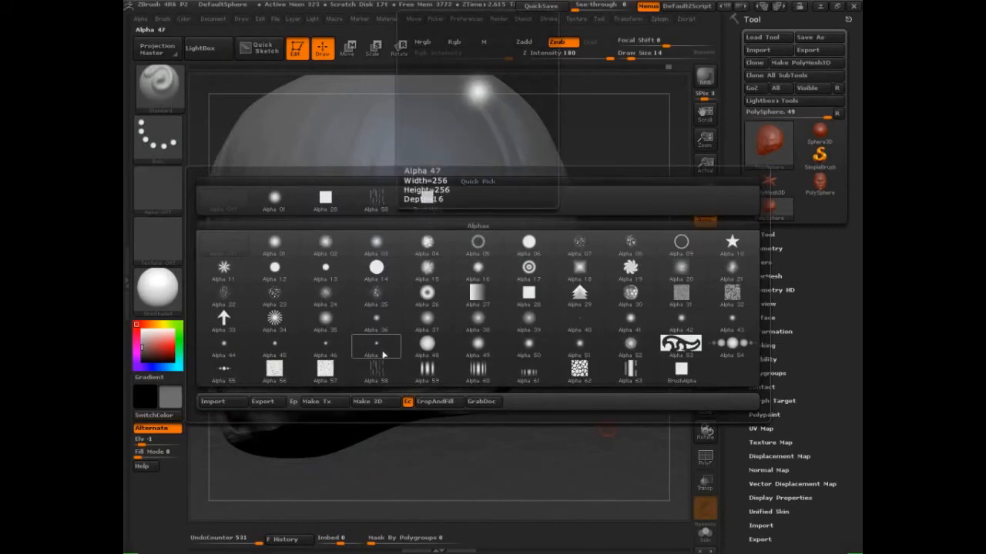
pyautogui.click(527, 321)
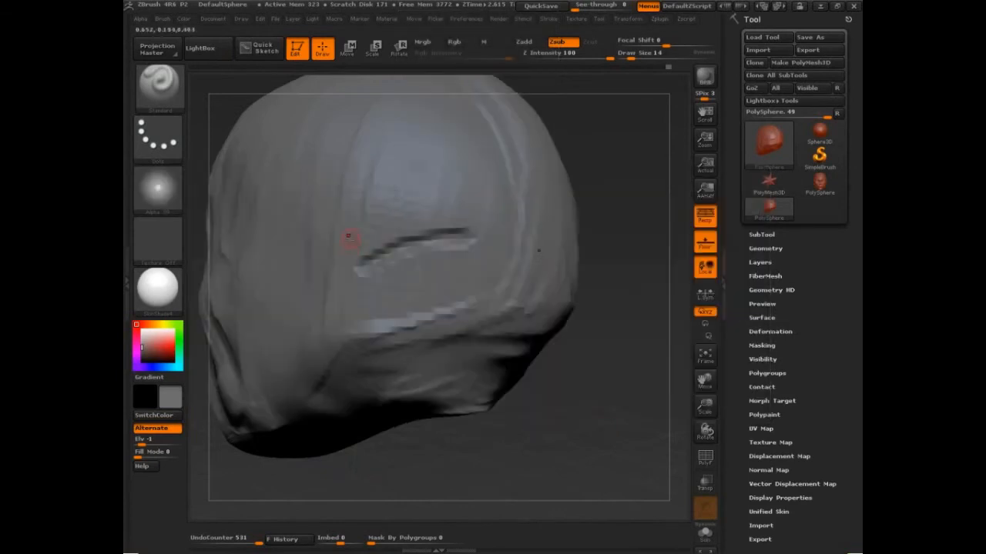
pyautogui.moveTo(348, 242)
pyautogui.mouseDown()
pyautogui.moveTo(425, 215)
pyautogui.moveTo(469, 213)
pyautogui.mouseUp()
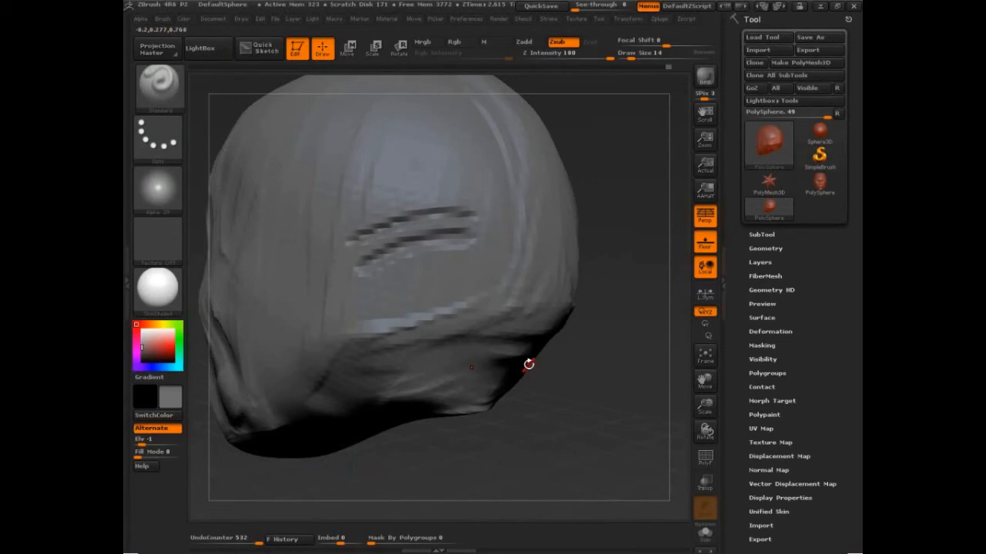
# Step: Open the Geometry settings to examine the subdivision level options
pyautogui.click(775, 249)
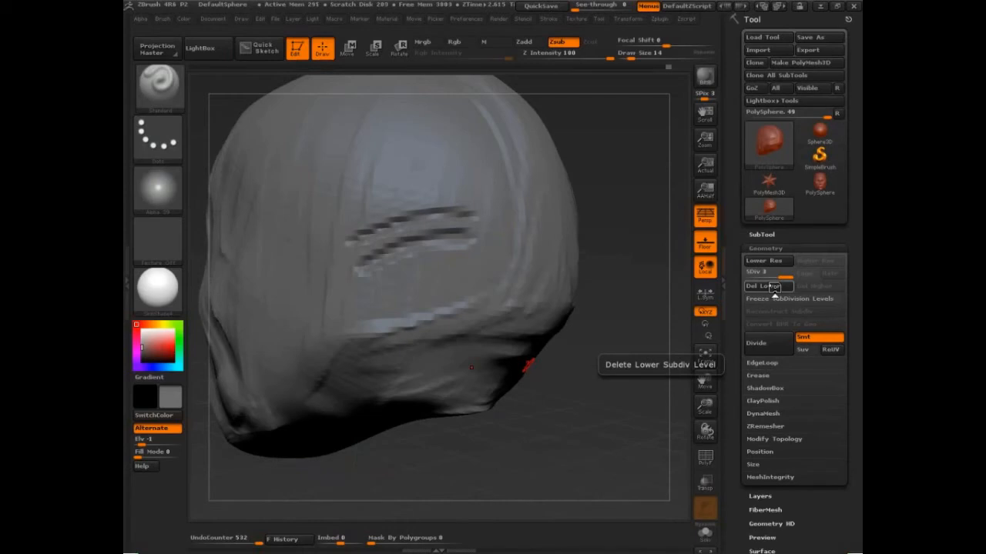
pyautogui.moveTo(601, 444)
pyautogui.mouseDown()
pyautogui.moveTo(570, 462)
pyautogui.moveTo(577, 456)
pyautogui.moveTo(532, 454)
pyautogui.moveTo(531, 469)
pyautogui.moveTo(527, 460)
pyautogui.mouseUp()
# Step: Write the annotation "low rez to high rez" beside the head and draw an arrow beneath it pointing to "high rez"
pyautogui.hotkey('ctrl', 'shift')
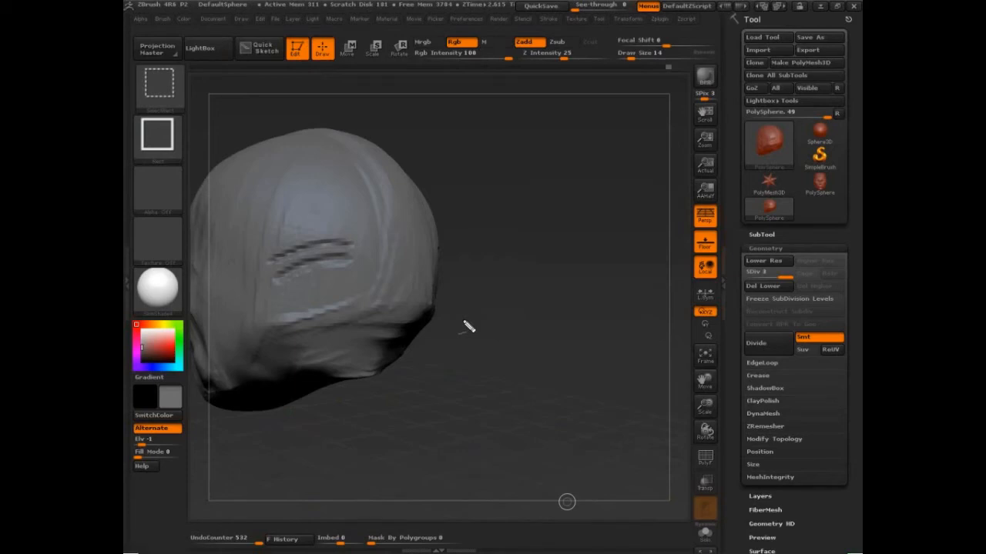
pyautogui.moveTo(455, 95)
pyautogui.mouseDown()
pyautogui.moveTo(453, 133)
pyautogui.moveTo(527, 110)
pyautogui.moveTo(539, 124)
pyautogui.mouseUp()
pyautogui.moveTo(540, 110); pyautogui.dragTo(551, 122)
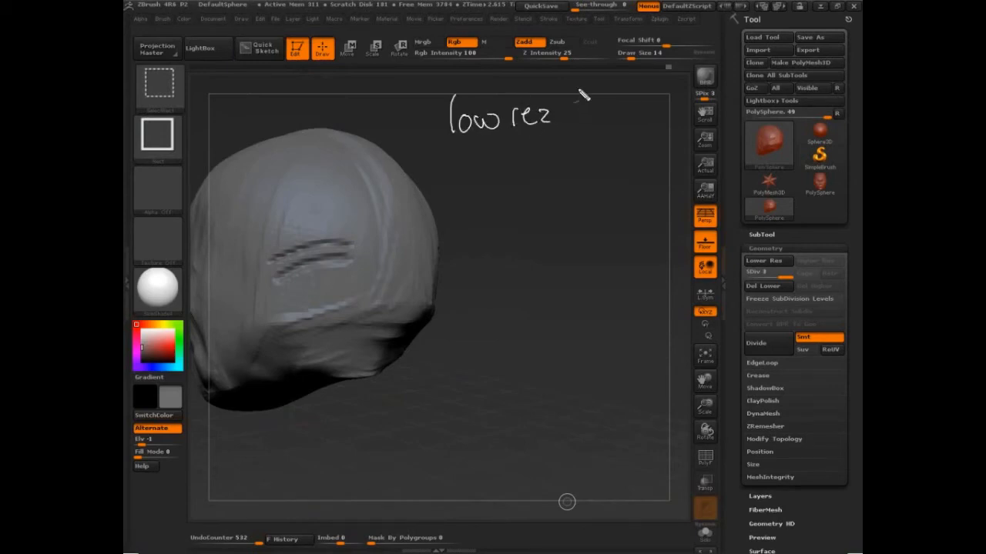
pyautogui.moveTo(574, 90)
pyautogui.mouseDown()
pyautogui.moveTo(592, 119)
pyautogui.moveTo(638, 131)
pyautogui.mouseUp()
pyautogui.moveTo(633, 77)
pyautogui.mouseDown()
pyautogui.moveTo(651, 133)
pyautogui.moveTo(672, 120)
pyautogui.mouseUp()
pyautogui.moveTo(675, 114); pyautogui.dragTo(707, 120)
pyautogui.click(618, 107)
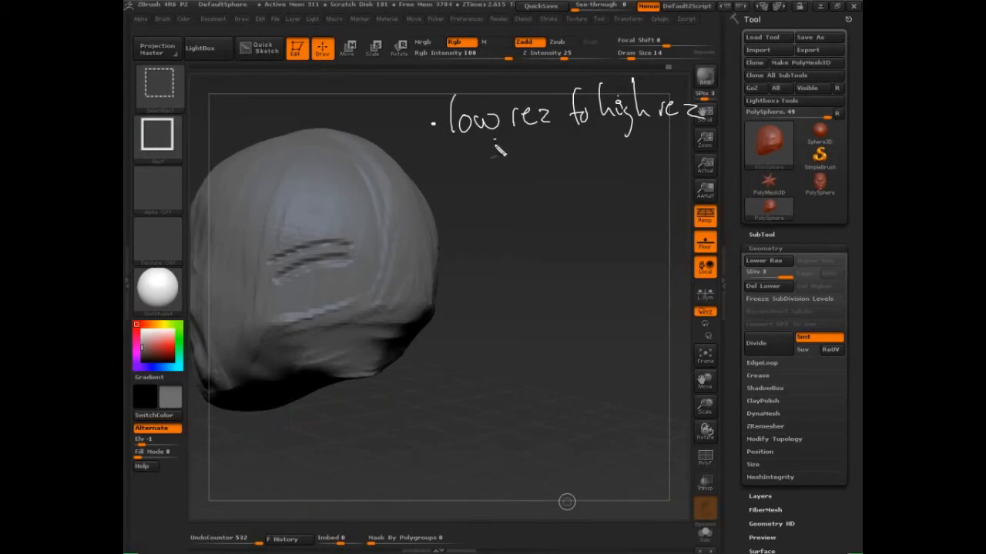
pyautogui.moveTo(495, 146)
pyautogui.mouseDown()
pyautogui.moveTo(612, 144)
pyautogui.moveTo(604, 152)
pyautogui.mouseUp()
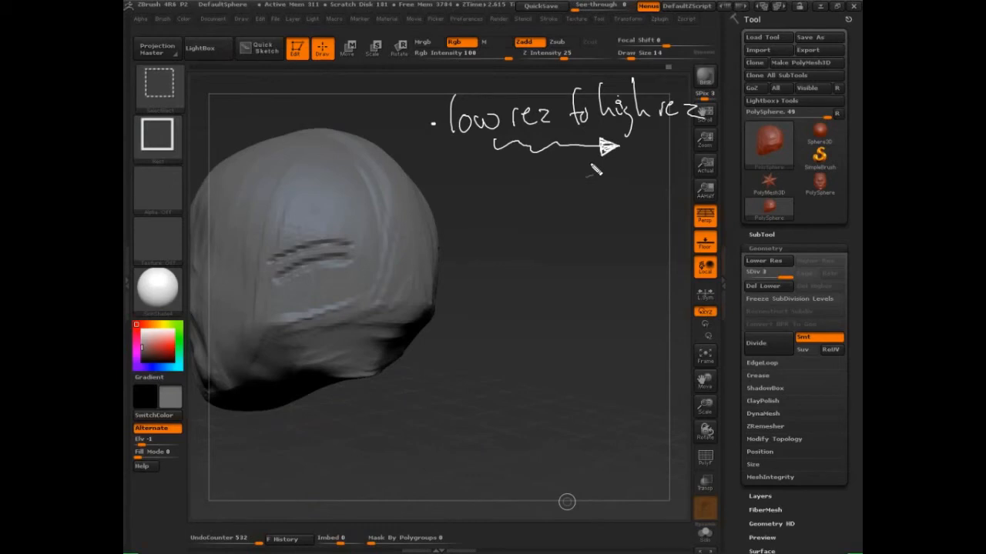
# Step: Circle "low rez" and "high rez" and draw an arrow from "high rez" down to the note "Displacement Map"
pyautogui.moveTo(520, 79)
pyautogui.mouseDown()
pyautogui.moveTo(558, 131)
pyautogui.moveTo(493, 80)
pyautogui.mouseUp()
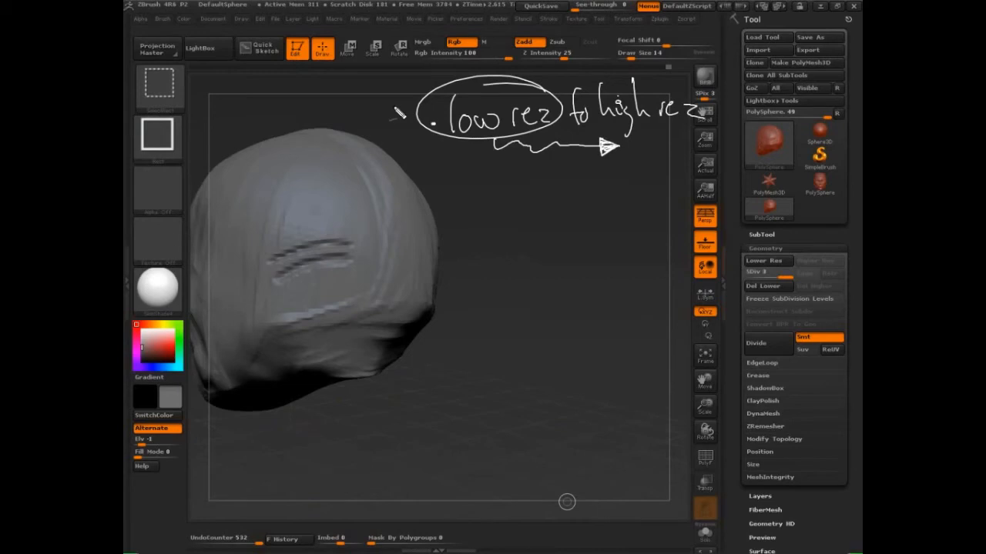
pyautogui.moveTo(697, 86); pyautogui.dragTo(642, 77)
pyautogui.moveTo(660, 137); pyautogui.dragTo(656, 165)
pyautogui.moveTo(650, 160); pyautogui.dragTo(660, 167)
pyautogui.moveTo(593, 193)
pyautogui.mouseDown()
pyautogui.moveTo(592, 230)
pyautogui.moveTo(619, 223)
pyautogui.mouseUp()
pyautogui.moveTo(633, 206)
pyautogui.mouseDown()
pyautogui.moveTo(628, 223)
pyautogui.moveTo(646, 245)
pyautogui.mouseUp()
pyautogui.moveTo(645, 244)
pyautogui.mouseDown()
pyautogui.moveTo(651, 201)
pyautogui.moveTo(684, 214)
pyautogui.moveTo(703, 202)
pyautogui.moveTo(755, 207)
pyautogui.mouseUp()
pyautogui.moveTo(753, 168); pyautogui.dragTo(767, 202)
pyautogui.moveTo(620, 263)
pyautogui.mouseDown()
pyautogui.moveTo(654, 241)
pyautogui.moveTo(681, 268)
pyautogui.mouseUp()
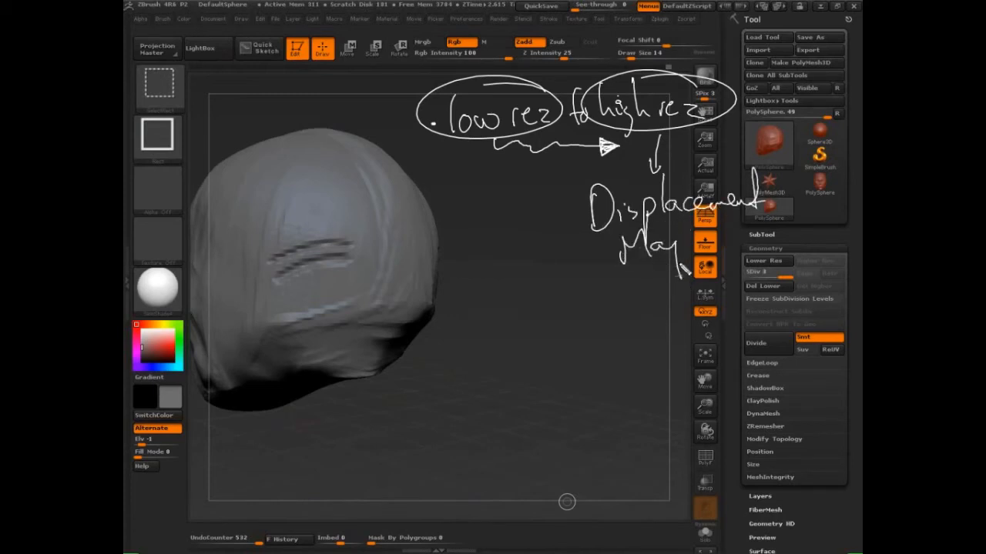
# Step: Finish the note "Displacement Maps" and draw an arrow from "low rez" down to a new note reading "ingame model"
pyautogui.moveTo(695, 235); pyautogui.dragTo(703, 255)
pyautogui.moveTo(483, 148); pyautogui.dragTo(482, 193)
pyautogui.moveTo(475, 182); pyautogui.dragTo(495, 185)
pyautogui.moveTo(451, 220)
pyautogui.mouseDown()
pyautogui.moveTo(453, 234)
pyautogui.moveTo(501, 257)
pyautogui.moveTo(518, 227)
pyautogui.moveTo(535, 221)
pyautogui.mouseUp()
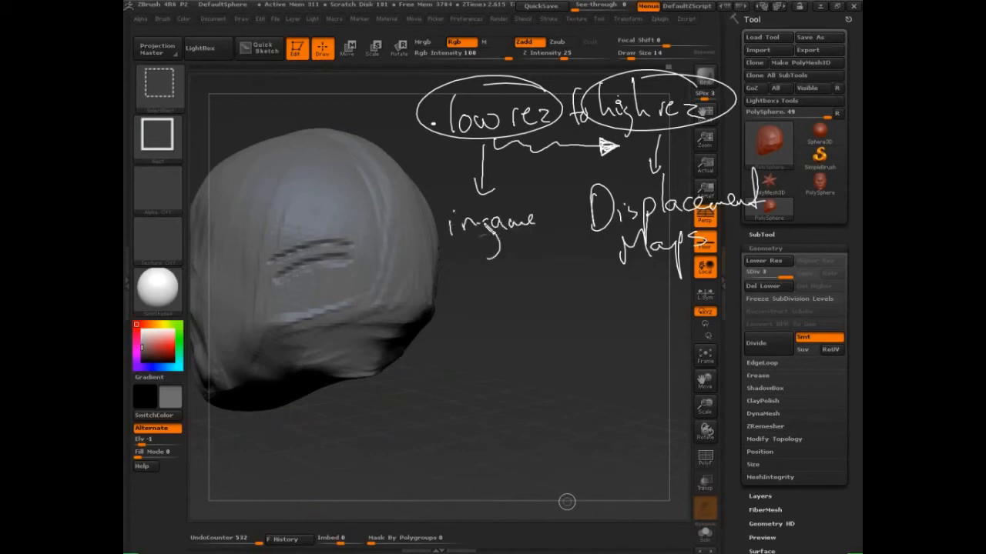
pyautogui.moveTo(448, 250)
pyautogui.mouseDown()
pyautogui.moveTo(529, 247)
pyautogui.moveTo(545, 219)
pyautogui.mouseUp()
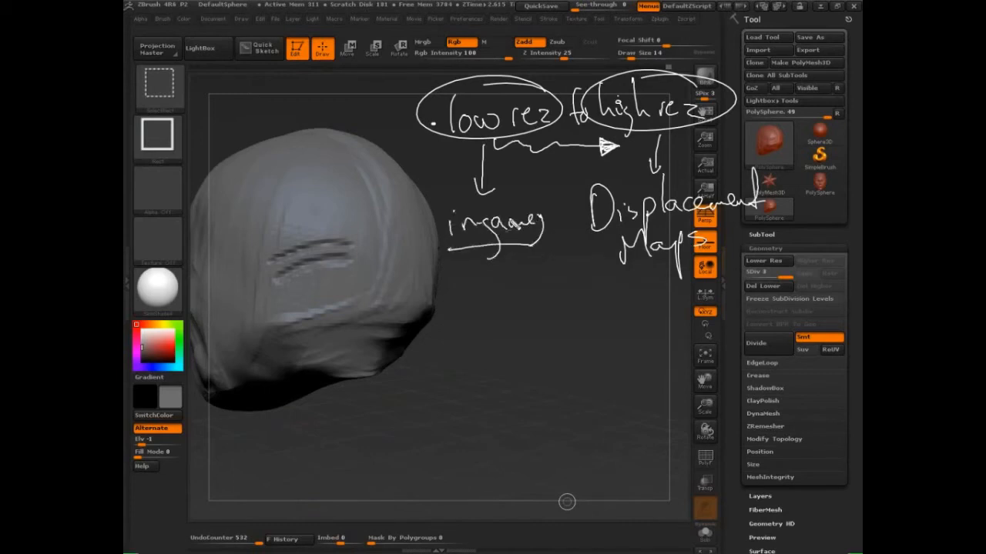
pyautogui.hotkey('ctrl', 'z')
pyautogui.moveTo(455, 257)
pyautogui.mouseDown()
pyautogui.moveTo(471, 270)
pyautogui.moveTo(528, 263)
pyautogui.mouseUp()
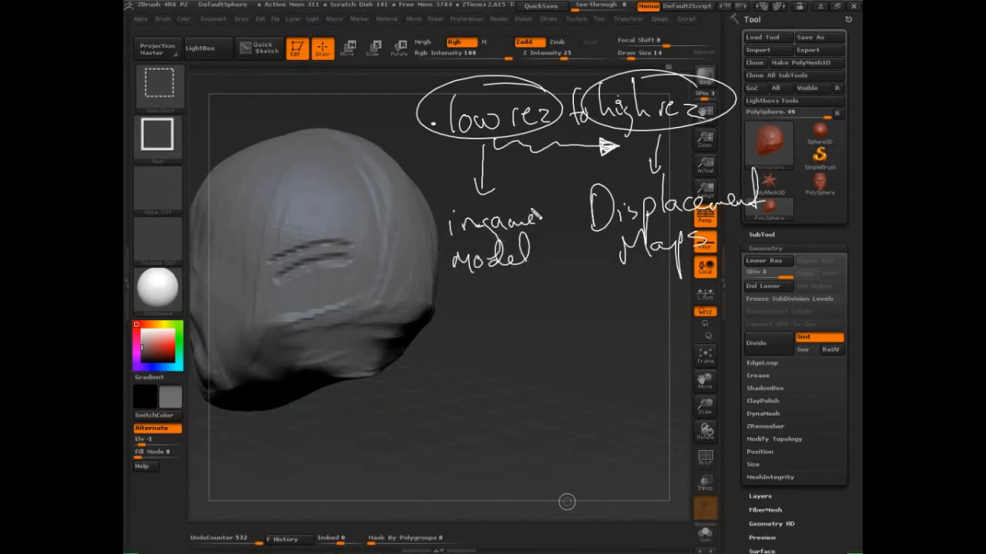
# Step: Circle "ingame model" and "Displacement Maps" and connect them with an arrow pointing to "Displacement Maps"
pyautogui.moveTo(536, 216)
pyautogui.mouseDown()
pyautogui.moveTo(543, 274)
pyautogui.moveTo(538, 217)
pyautogui.mouseUp()
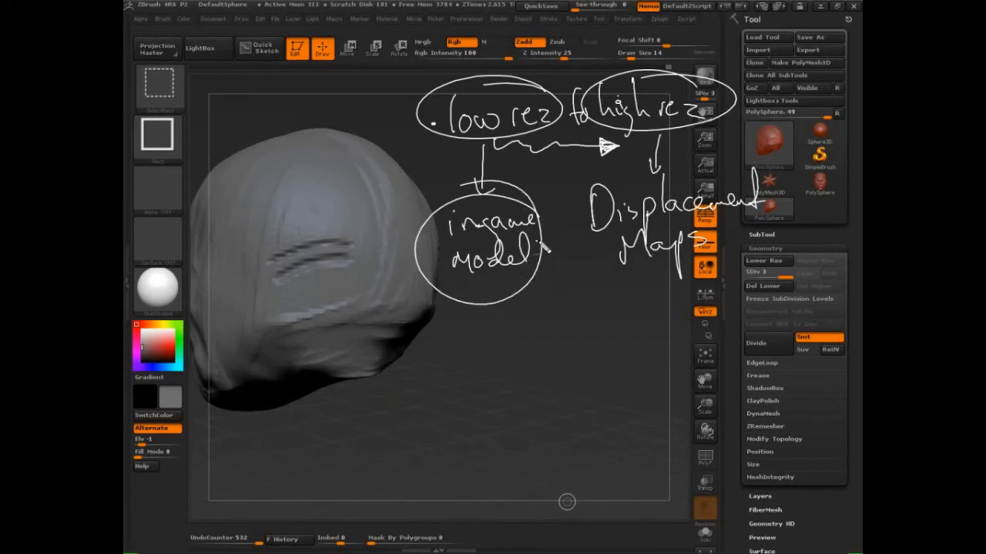
pyautogui.moveTo(539, 245); pyautogui.dragTo(584, 238)
pyautogui.moveTo(570, 230)
pyautogui.mouseDown()
pyautogui.moveTo(583, 238)
pyautogui.moveTo(570, 254)
pyautogui.mouseUp()
pyautogui.moveTo(767, 181)
pyautogui.mouseDown()
pyautogui.moveTo(576, 213)
pyautogui.moveTo(703, 164)
pyautogui.moveTo(614, 171)
pyautogui.mouseUp()
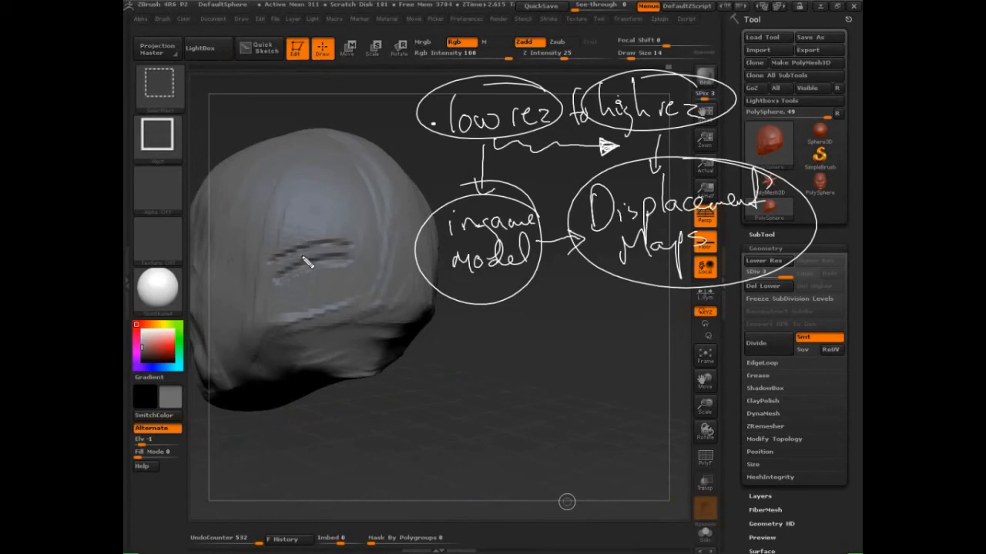
# Step: Draw a dividing line beneath the notes and write "high rez only" below it, marked with an arrow
pyautogui.moveTo(425, 311)
pyautogui.mouseDown()
pyautogui.moveTo(820, 319)
pyautogui.moveTo(436, 312)
pyautogui.mouseUp()
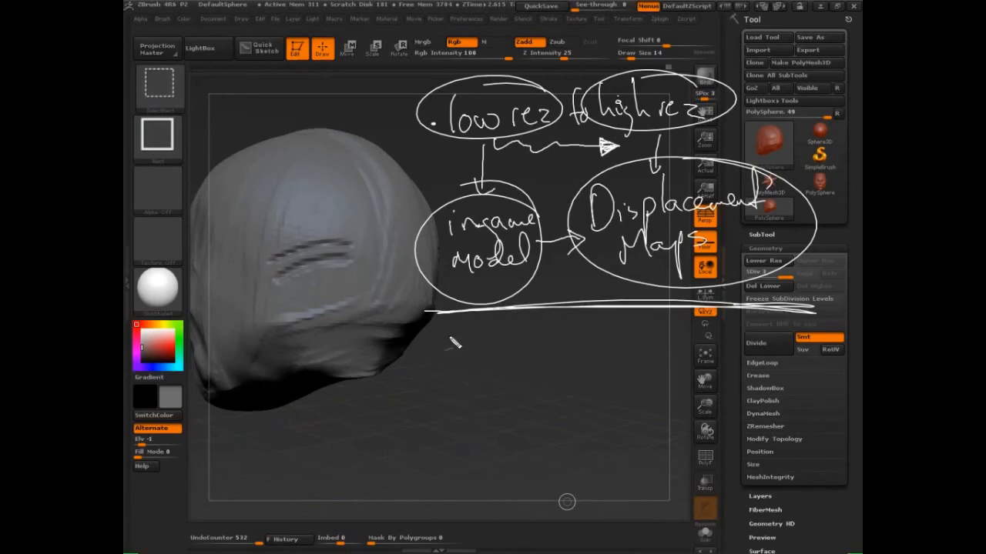
pyautogui.moveTo(448, 334)
pyautogui.mouseDown()
pyautogui.moveTo(448, 365)
pyautogui.moveTo(462, 379)
pyautogui.moveTo(553, 358)
pyautogui.moveTo(616, 379)
pyautogui.mouseUp()
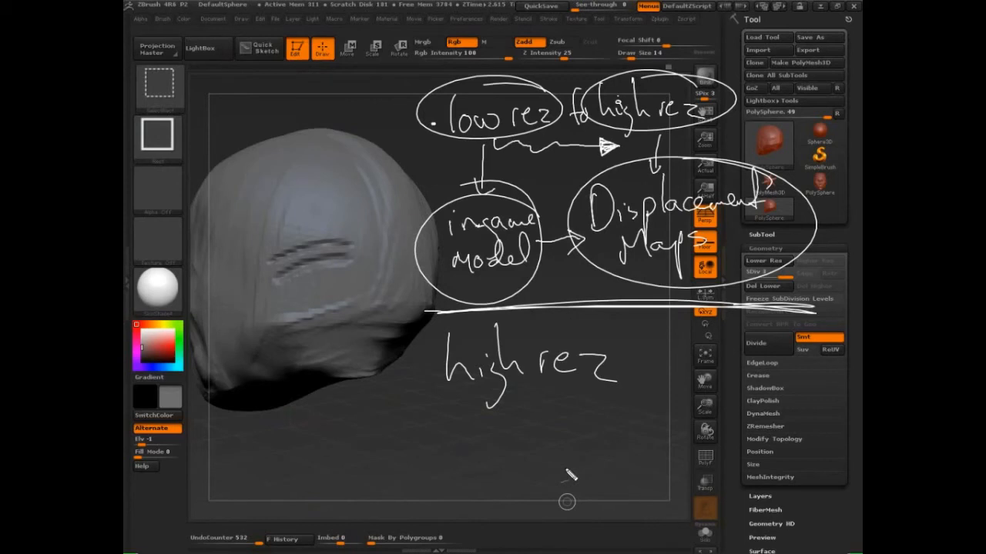
pyautogui.moveTo(664, 360)
pyautogui.mouseDown()
pyautogui.moveTo(661, 371)
pyautogui.moveTo(681, 363)
pyautogui.moveTo(707, 329)
pyautogui.moveTo(735, 420)
pyautogui.mouseUp()
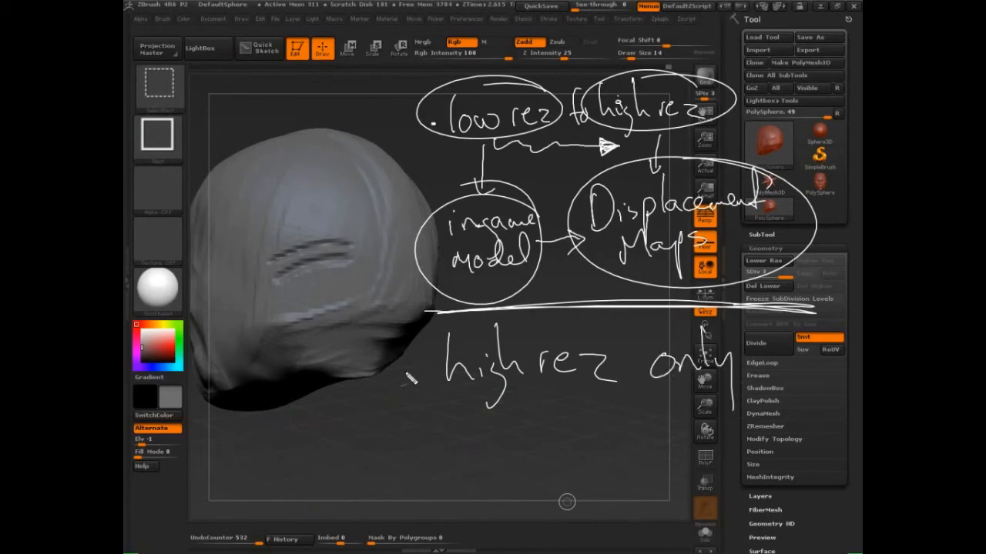
pyautogui.moveTo(393, 372); pyautogui.dragTo(436, 369)
pyautogui.moveTo(422, 357); pyautogui.dragTo(416, 381)
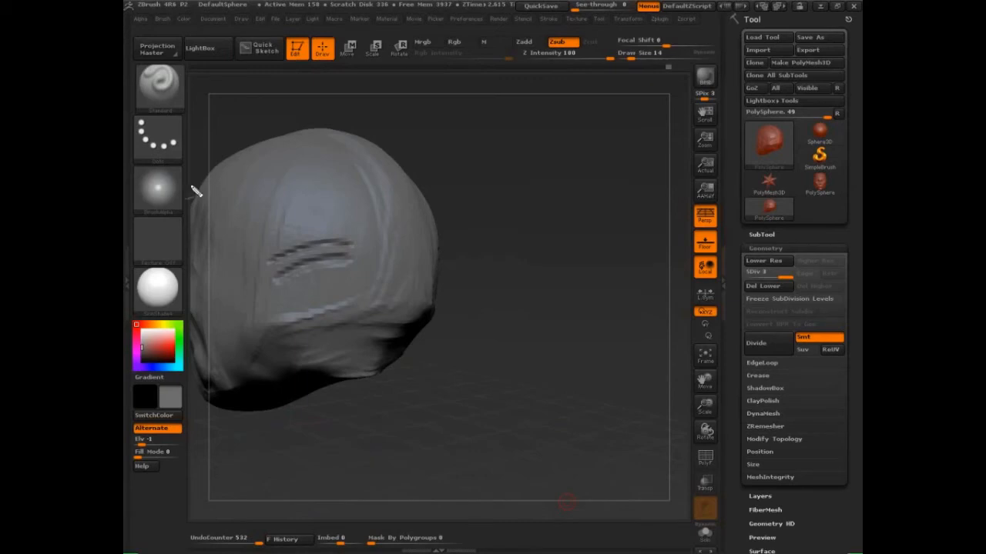
# Step: Sketch the outline of a standing human figure beside the head, with fingered hands and toed feet
pyautogui.moveTo(490, 235)
pyautogui.mouseDown()
pyautogui.moveTo(479, 366)
pyautogui.moveTo(524, 248)
pyautogui.moveTo(558, 356)
pyautogui.moveTo(585, 247)
pyautogui.moveTo(512, 114)
pyautogui.moveTo(485, 147)
pyautogui.moveTo(492, 187)
pyautogui.moveTo(439, 204)
pyautogui.moveTo(512, 130)
pyautogui.moveTo(517, 61)
pyautogui.moveTo(624, 184)
pyautogui.moveTo(574, 148)
pyautogui.mouseUp()
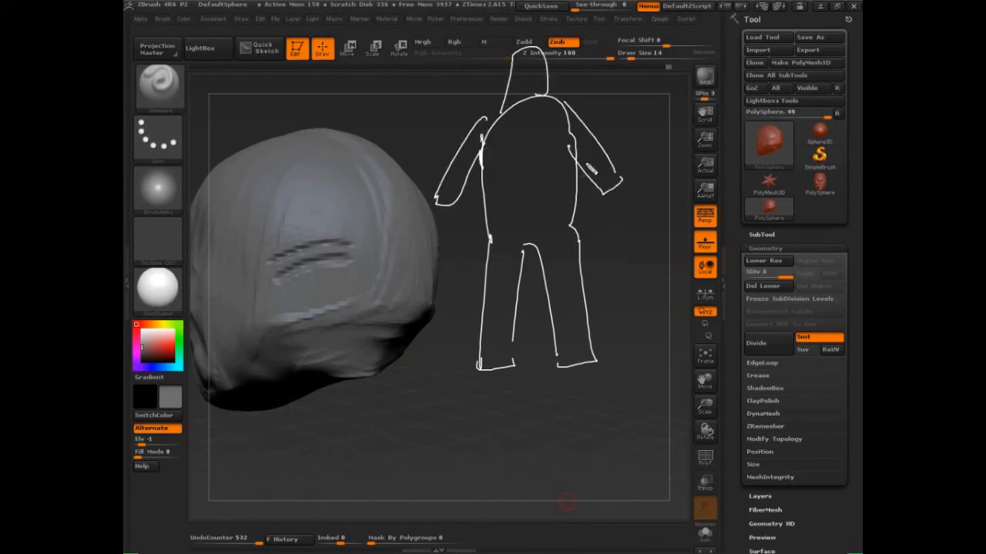
pyautogui.moveTo(618, 227); pyautogui.dragTo(616, 223)
pyautogui.moveTo(445, 205)
pyautogui.mouseDown()
pyautogui.moveTo(436, 252)
pyautogui.moveTo(454, 248)
pyautogui.moveTo(447, 241)
pyautogui.mouseUp()
pyautogui.moveTo(454, 234); pyautogui.dragTo(455, 234)
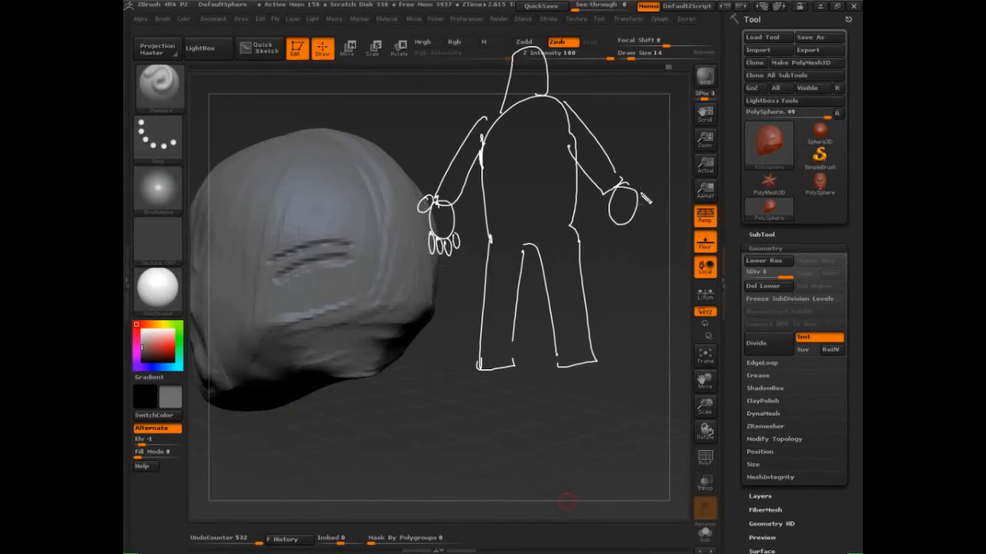
pyautogui.moveTo(638, 191)
pyautogui.mouseDown()
pyautogui.moveTo(626, 231)
pyautogui.moveTo(651, 228)
pyautogui.mouseUp()
pyautogui.moveTo(576, 382)
pyautogui.mouseDown()
pyautogui.moveTo(600, 372)
pyautogui.moveTo(567, 394)
pyautogui.moveTo(583, 399)
pyautogui.moveTo(613, 380)
pyautogui.mouseUp()
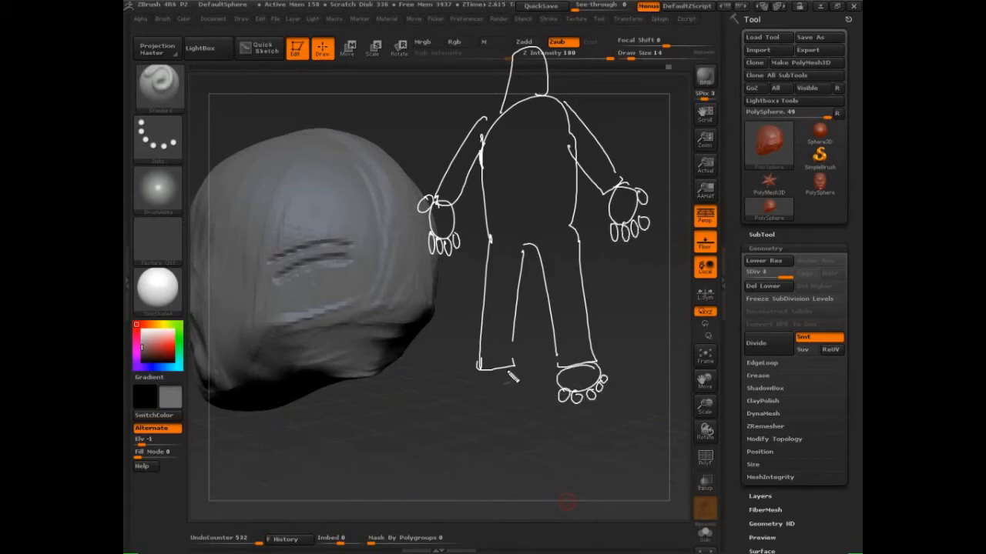
pyautogui.moveTo(508, 369)
pyautogui.mouseDown()
pyautogui.moveTo(516, 406)
pyautogui.moveTo(469, 398)
pyautogui.mouseUp()
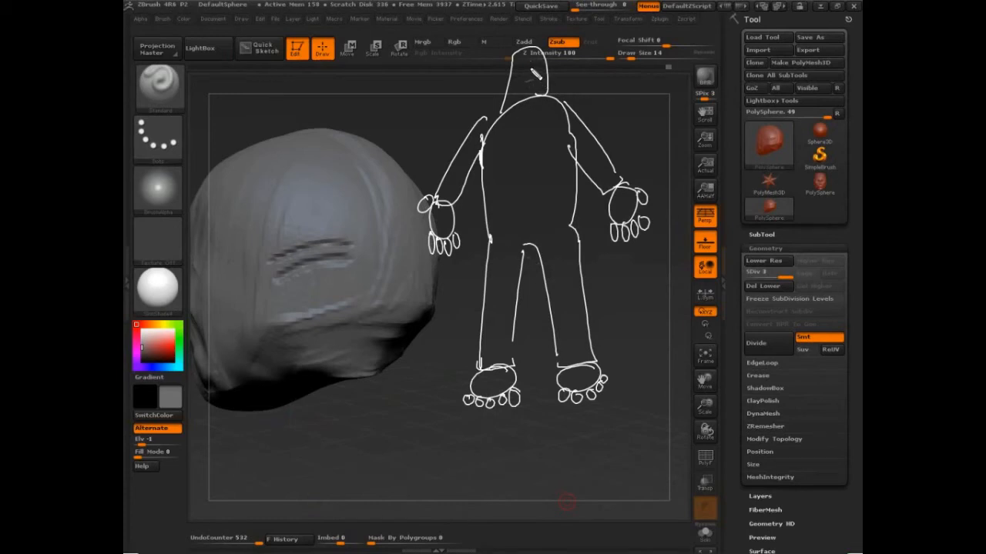
# Step: Add a face, cap and neckline to the sketched figure, draw arrows at both arms, and clear the annotations
pyautogui.moveTo(526, 69)
pyautogui.mouseDown()
pyautogui.moveTo(538, 67)
pyautogui.moveTo(539, 80)
pyautogui.moveTo(511, 68)
pyautogui.moveTo(549, 58)
pyautogui.moveTo(510, 67)
pyautogui.moveTo(550, 57)
pyautogui.mouseUp()
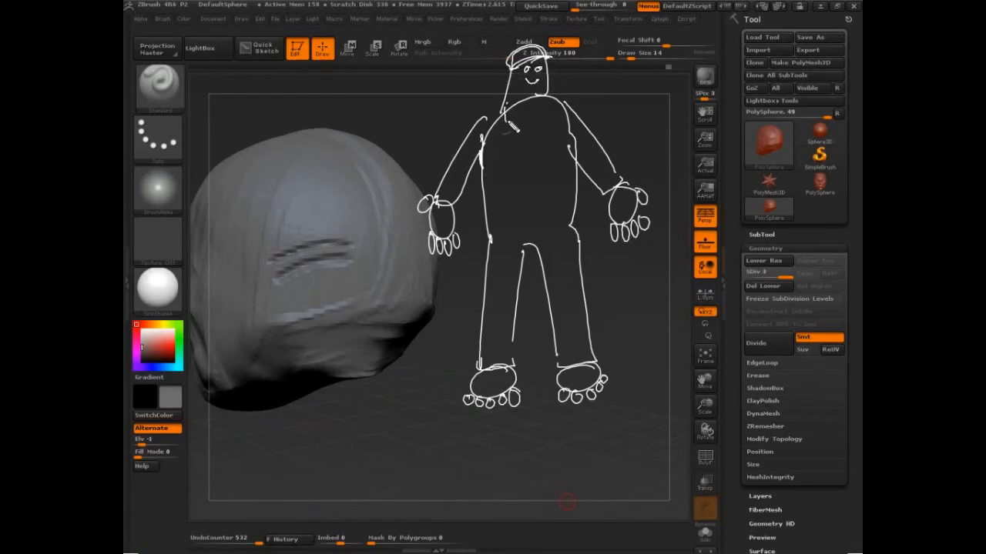
pyautogui.moveTo(505, 116); pyautogui.dragTo(564, 100)
pyautogui.moveTo(452, 176); pyautogui.dragTo(471, 197)
pyautogui.moveTo(471, 185); pyautogui.dragTo(468, 204)
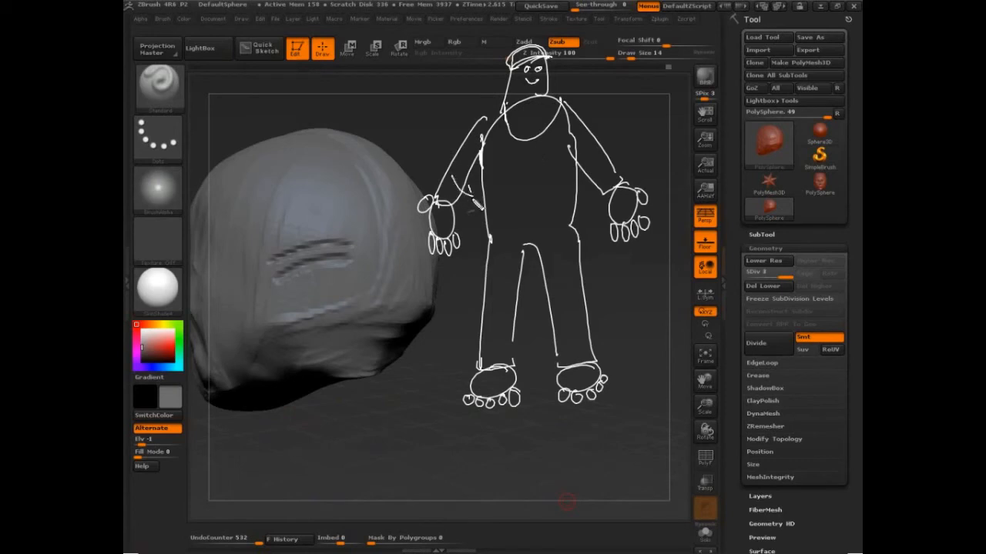
pyautogui.moveTo(593, 162); pyautogui.dragTo(618, 109)
pyautogui.moveTo(605, 119); pyautogui.dragTo(620, 103)
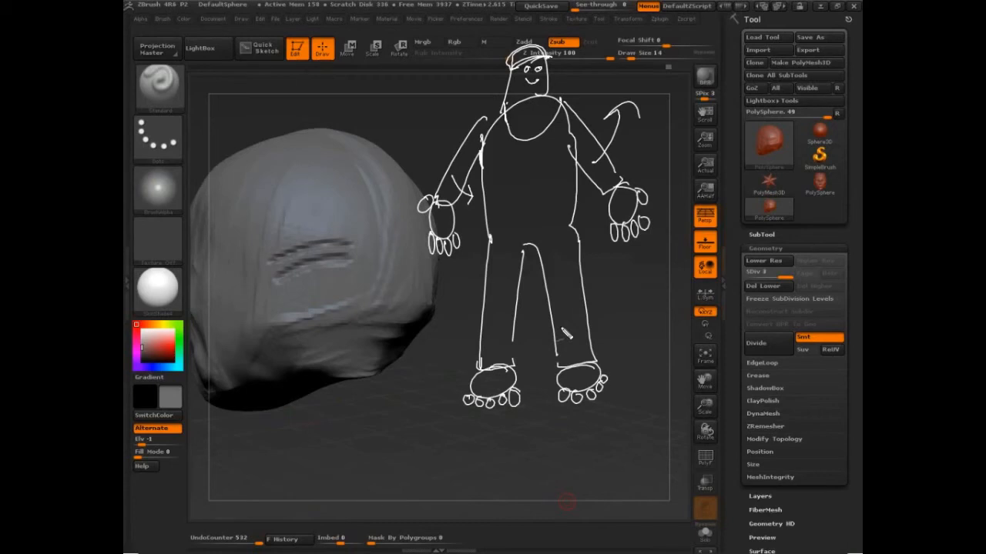
pyautogui.press('Escape')
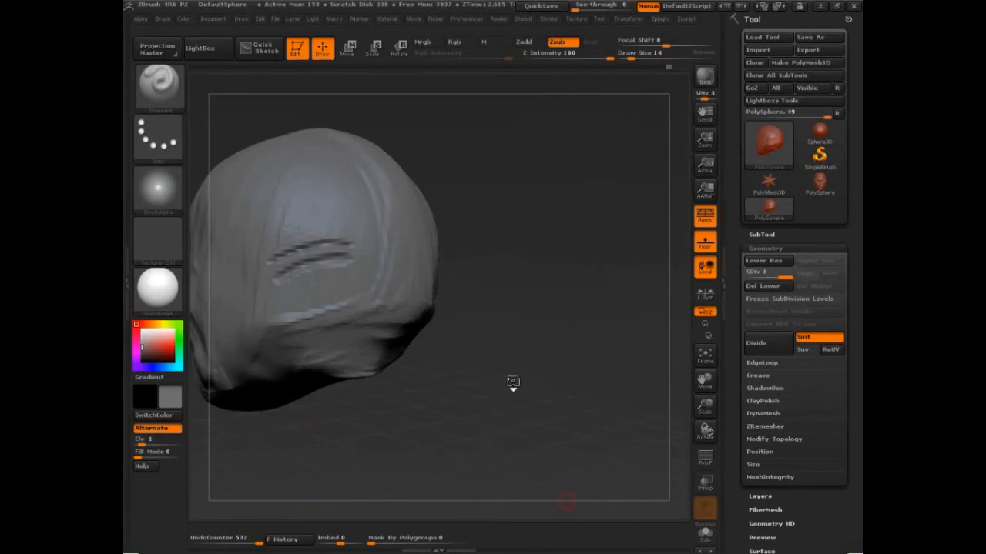
# Step: Write the annotation "low to high topology dependence" beside the back of the head
pyautogui.moveTo(515, 383)
pyautogui.mouseDown()
pyautogui.moveTo(512, 392)
pyautogui.moveTo(559, 440)
pyautogui.moveTo(509, 471)
pyautogui.mouseUp()
pyautogui.hotkey('ctrl', 'shift', 'd')
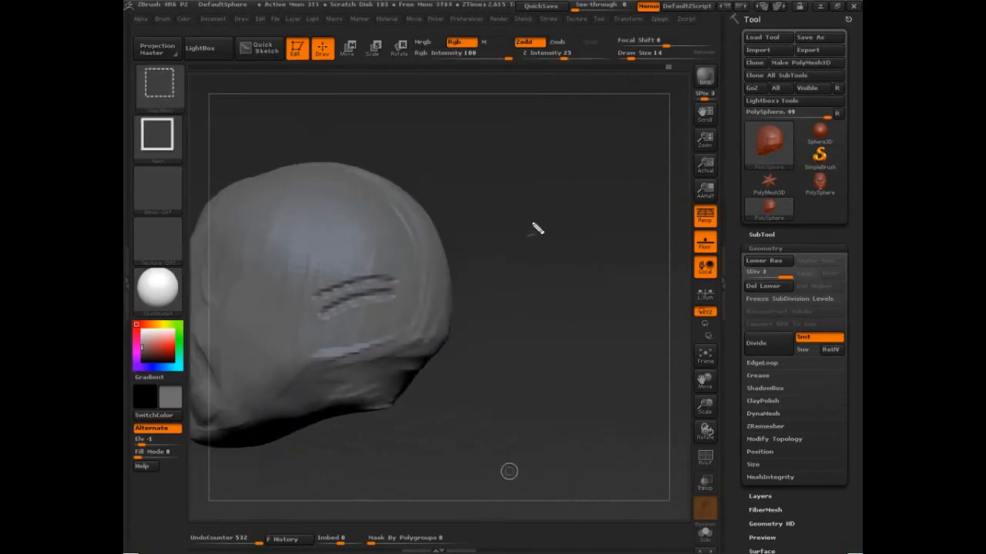
pyautogui.moveTo(479, 87); pyautogui.dragTo(477, 127)
pyautogui.moveTo(494, 115)
pyautogui.mouseDown()
pyautogui.moveTo(553, 93)
pyautogui.moveTo(570, 127)
pyautogui.moveTo(631, 123)
pyautogui.moveTo(646, 147)
pyautogui.moveTo(674, 127)
pyautogui.mouseUp()
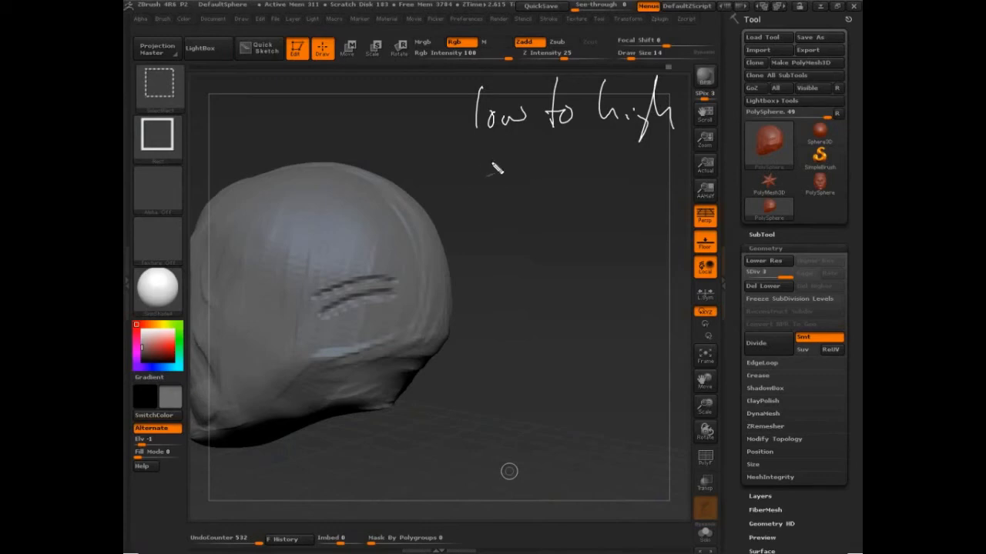
pyautogui.moveTo(491, 152)
pyautogui.mouseDown()
pyautogui.moveTo(489, 181)
pyautogui.moveTo(501, 162)
pyautogui.mouseUp()
pyautogui.moveTo(510, 165)
pyautogui.mouseDown()
pyautogui.moveTo(515, 174)
pyautogui.moveTo(538, 166)
pyautogui.moveTo(586, 179)
pyautogui.moveTo(605, 217)
pyautogui.moveTo(699, 165)
pyautogui.moveTo(753, 171)
pyautogui.mouseUp()
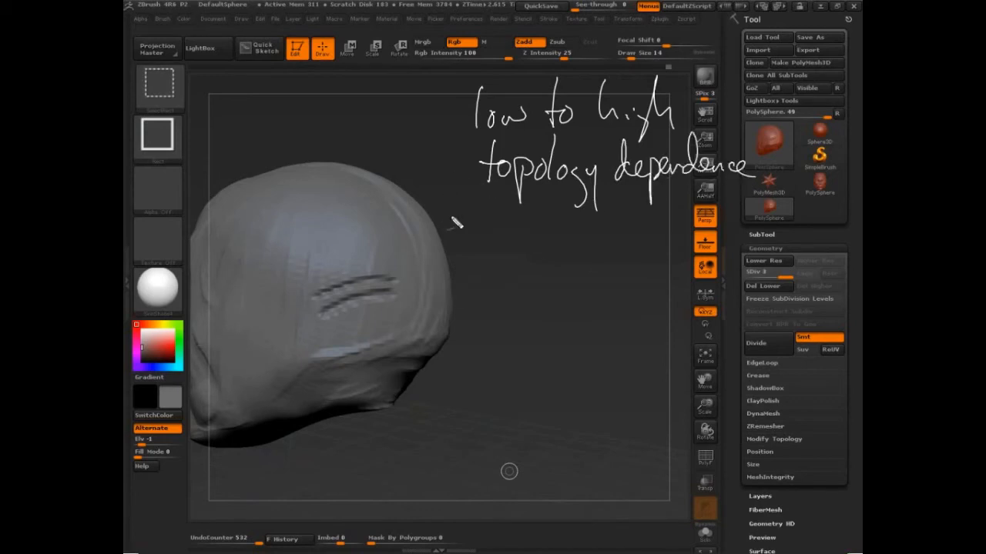
# Step: Draw a dividing line, write "high topology independent" beneath it, and clear the annotations
pyautogui.moveTo(441, 226)
pyautogui.mouseDown()
pyautogui.moveTo(697, 223)
pyautogui.moveTo(827, 240)
pyautogui.mouseUp()
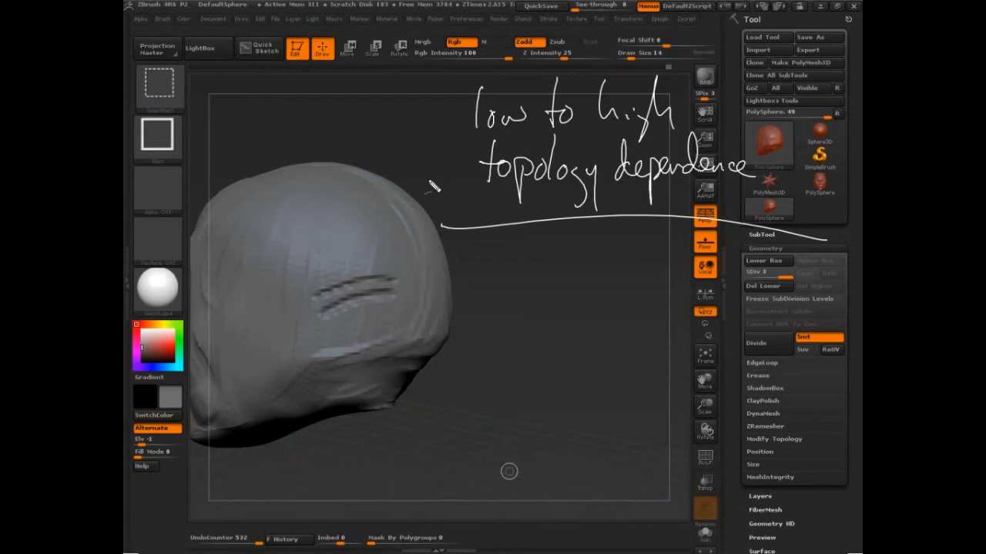
pyautogui.moveTo(501, 245)
pyautogui.mouseDown()
pyautogui.moveTo(555, 273)
pyautogui.moveTo(594, 278)
pyautogui.moveTo(554, 268)
pyautogui.mouseUp()
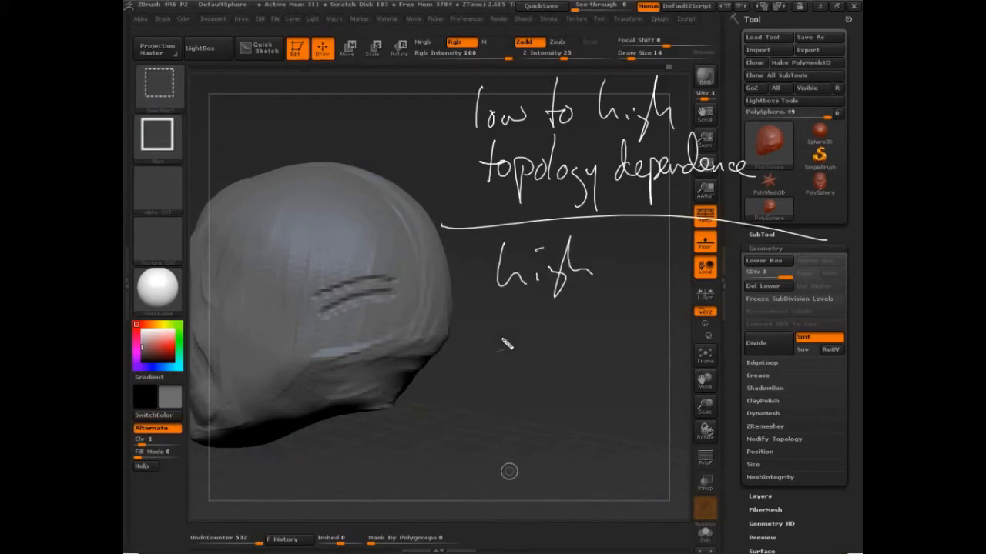
pyautogui.moveTo(484, 303)
pyautogui.mouseDown()
pyautogui.moveTo(479, 354)
pyautogui.moveTo(482, 333)
pyautogui.mouseUp()
pyautogui.moveTo(497, 332)
pyautogui.mouseDown()
pyautogui.moveTo(533, 339)
pyautogui.moveTo(583, 374)
pyautogui.moveTo(695, 333)
pyautogui.moveTo(720, 346)
pyautogui.moveTo(758, 335)
pyautogui.moveTo(832, 350)
pyautogui.moveTo(836, 339)
pyautogui.mouseUp()
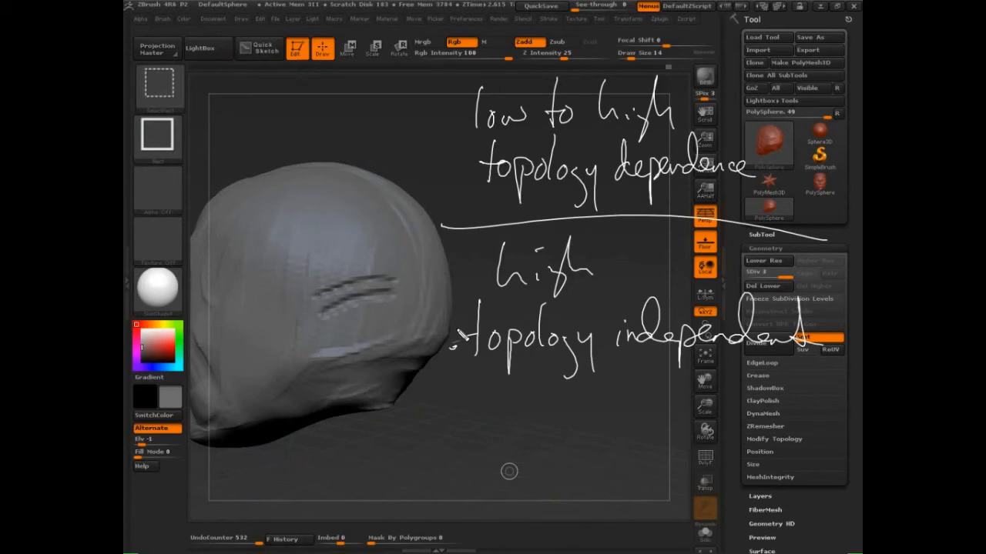
pyautogui.moveTo(822, 317)
pyautogui.mouseDown()
pyautogui.moveTo(528, 316)
pyautogui.moveTo(770, 305)
pyautogui.moveTo(553, 293)
pyautogui.mouseUp()
pyautogui.press('Escape')
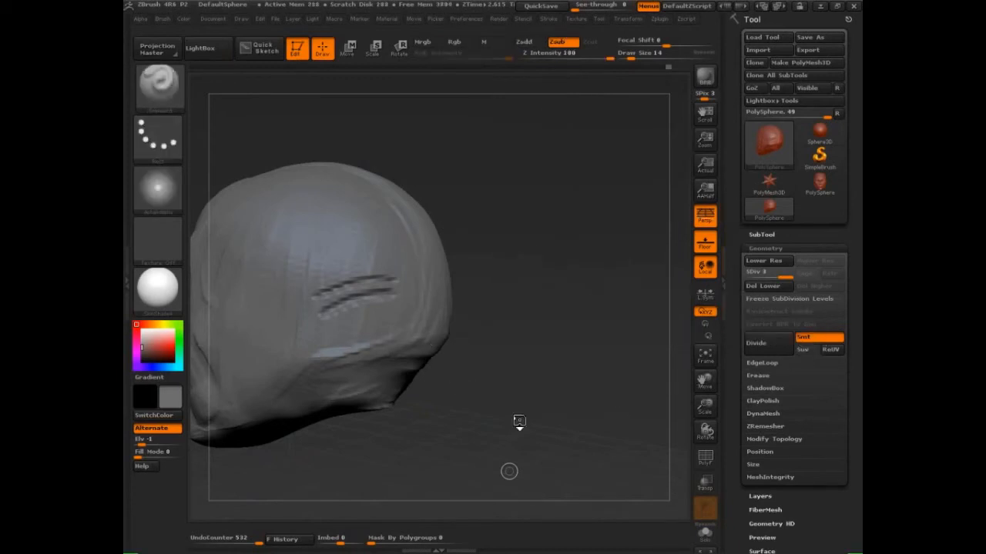
# Step: Turn the head to show the face and subdivide the mesh up to subdivision level 6
pyautogui.moveTo(519, 421)
pyautogui.mouseDown()
pyautogui.moveTo(546, 429)
pyautogui.moveTo(595, 490)
pyautogui.mouseUp()
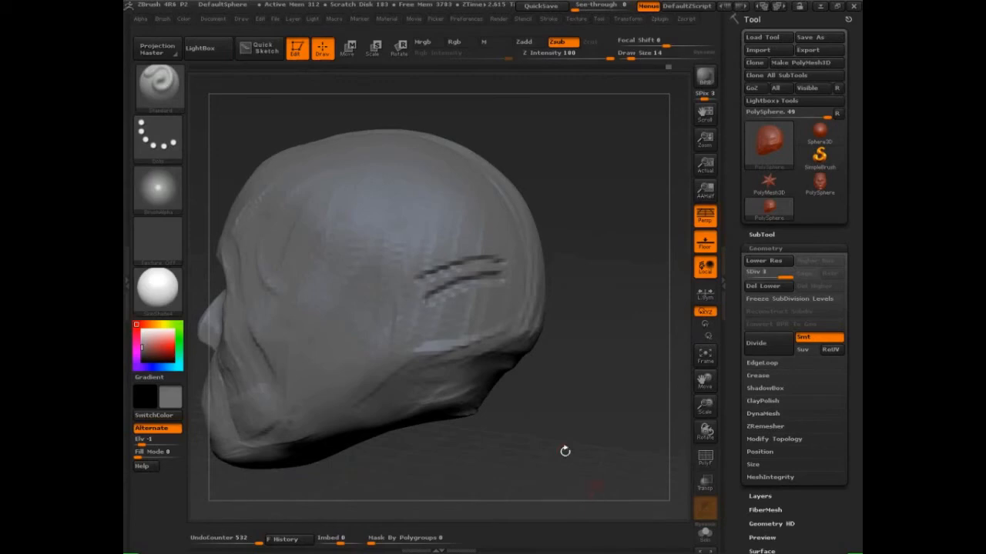
pyautogui.moveTo(583, 453)
pyautogui.mouseDown()
pyautogui.moveTo(570, 419)
pyautogui.moveTo(598, 412)
pyautogui.moveTo(586, 409)
pyautogui.mouseUp()
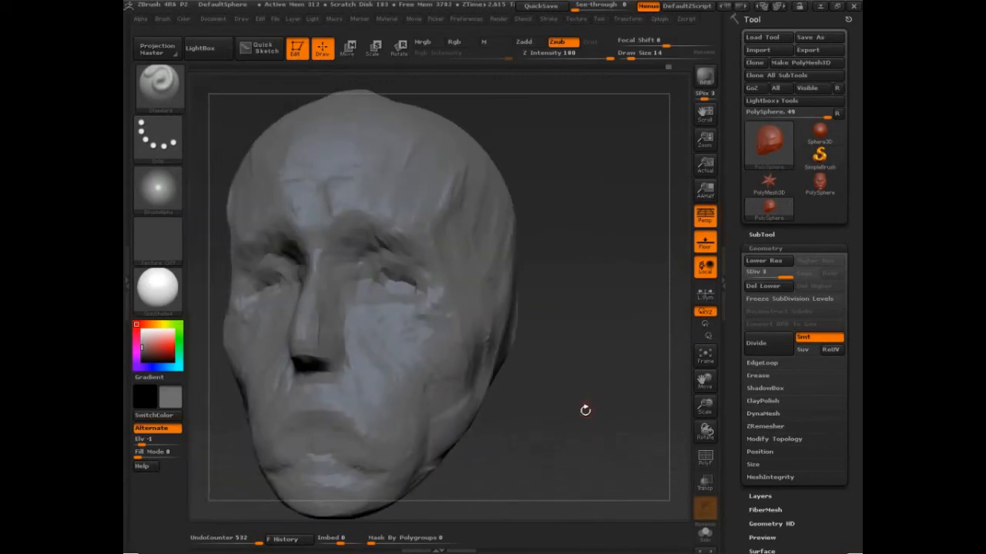
pyautogui.click(758, 348)
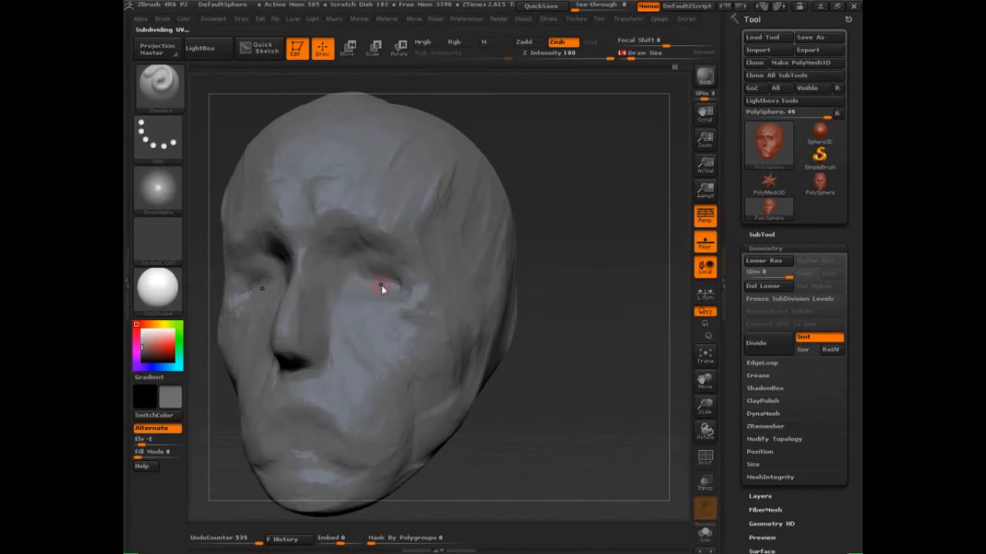
pyautogui.moveTo(381, 286); pyautogui.dragTo(398, 286)
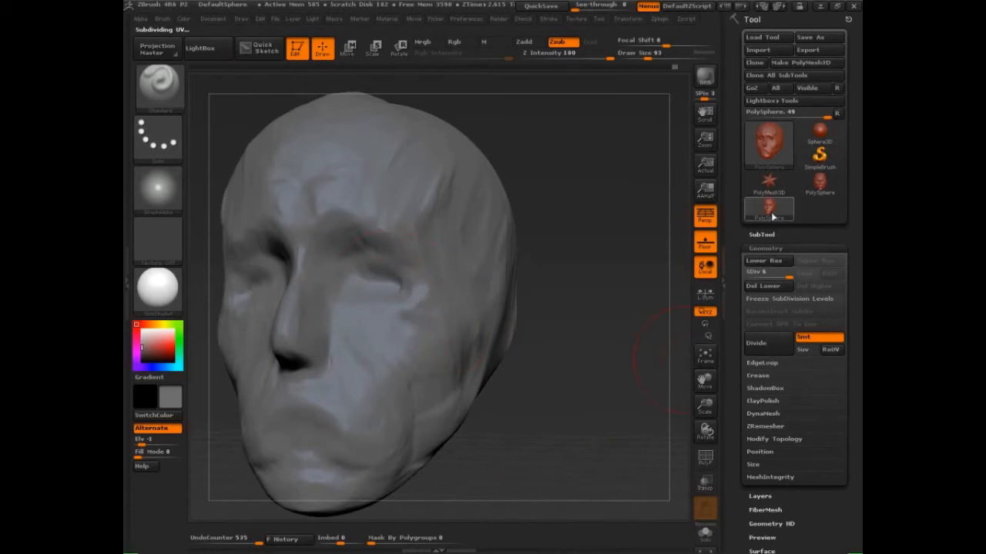
# Step: Inspect the polygon count of the PolySphere tool and mark the figure with a temporary annotation
pyautogui.moveTo(772, 217)
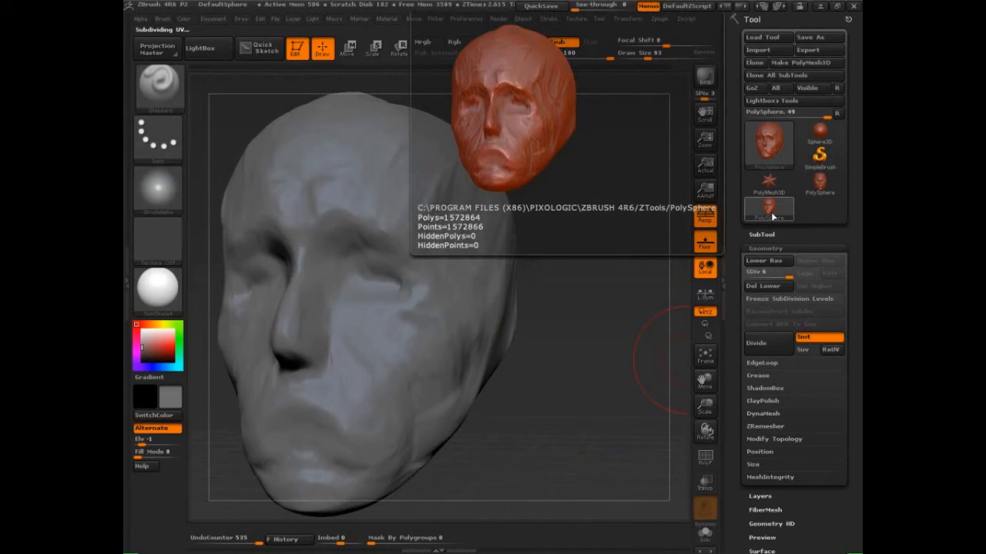
pyautogui.hotkey('ctrl', 'shift', 'd')
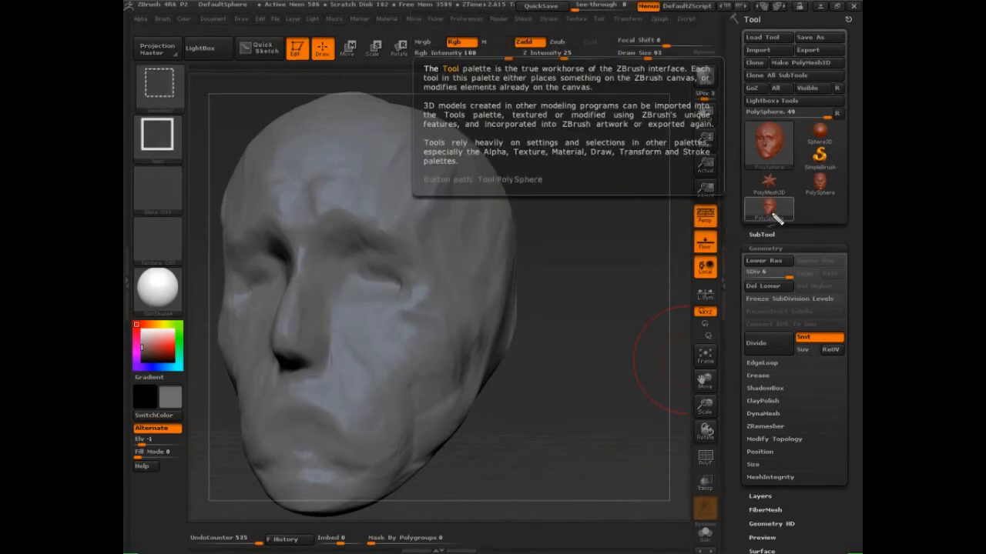
pyautogui.moveTo(483, 205)
pyautogui.mouseDown()
pyautogui.moveTo(470, 261)
pyautogui.moveTo(414, 211)
pyautogui.mouseUp()
pyautogui.press('Escape')
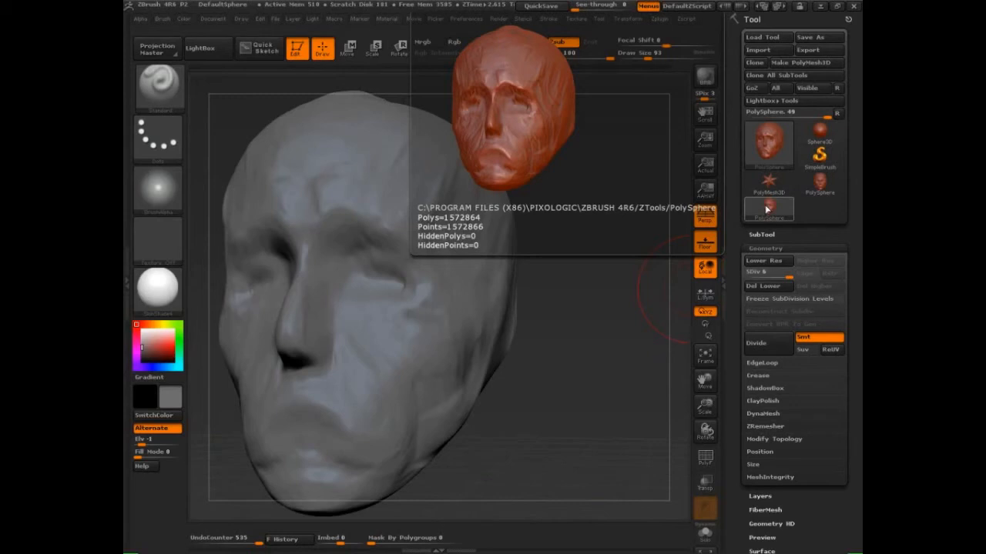
# Step: Outline the eye socket and brow area with a temporary annotation and clear it
pyautogui.moveTo(596, 408); pyautogui.dragTo(626, 411)
pyautogui.hotkey('ctrl', 'shift', 'd')
pyautogui.moveTo(340, 247)
pyautogui.mouseDown()
pyautogui.moveTo(425, 317)
pyautogui.moveTo(331, 232)
pyautogui.mouseUp()
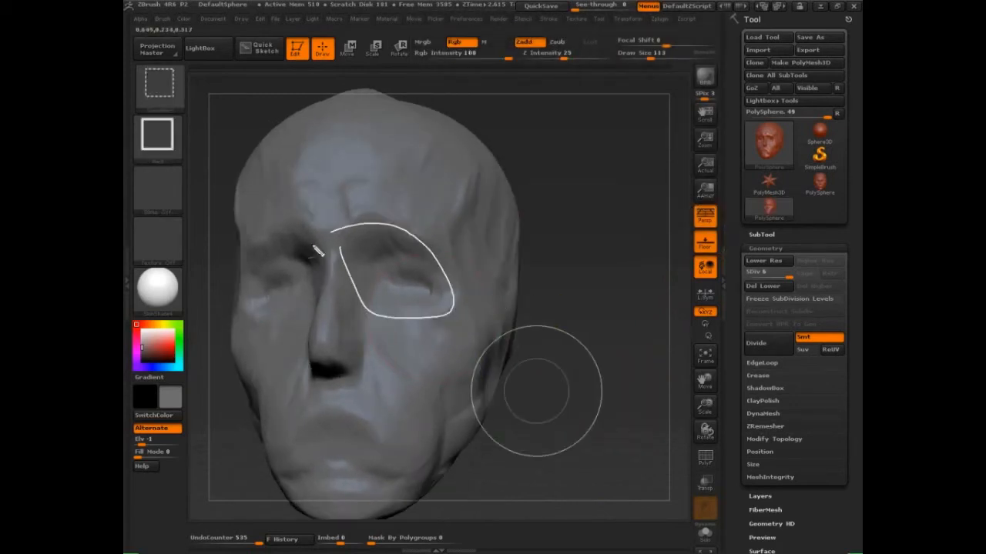
pyautogui.press('Escape')
# Step: Try a short stroke at the outer corner of the eye with a smaller brush, and undo it
pyautogui.moveTo(578, 443)
pyautogui.mouseDown()
pyautogui.moveTo(563, 343)
pyautogui.moveTo(582, 370)
pyautogui.moveTo(581, 359)
pyautogui.mouseUp()
pyautogui.press('[')
pyautogui.moveTo(451, 289)
pyautogui.keyDown('alt'); pyautogui.mouseDown()
pyautogui.moveTo(446, 279)
pyautogui.moveTo(466, 283)
pyautogui.mouseUp(); pyautogui.keyUp('alt')
pyautogui.hotkey('ctrl', 'z')
pyautogui.hotkey('ctrl', 'z')
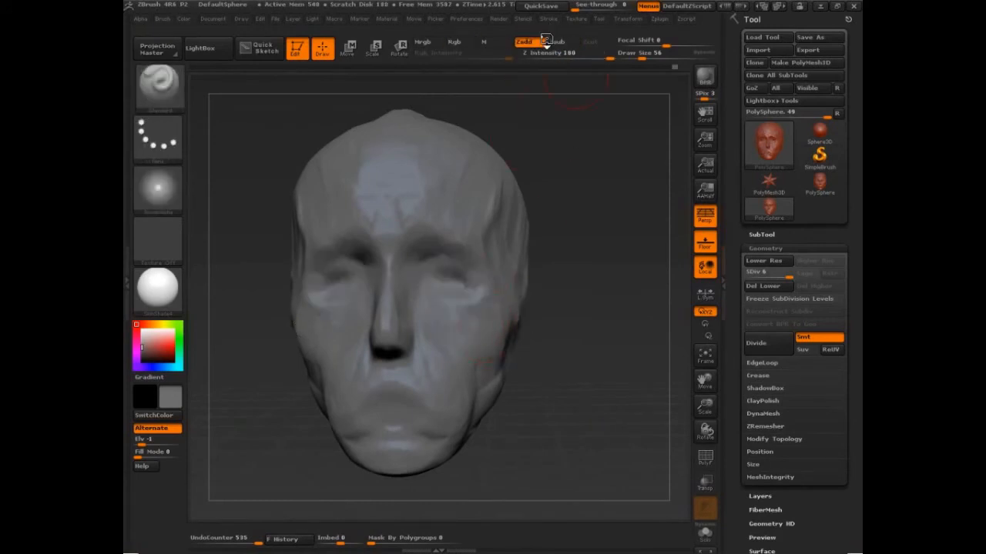
# Step: Try broad Standard brush strokes down the forehead and cheeks at Draw Size 97, and undo them
pyautogui.moveTo(549, 19)
pyautogui.click(579, 182)
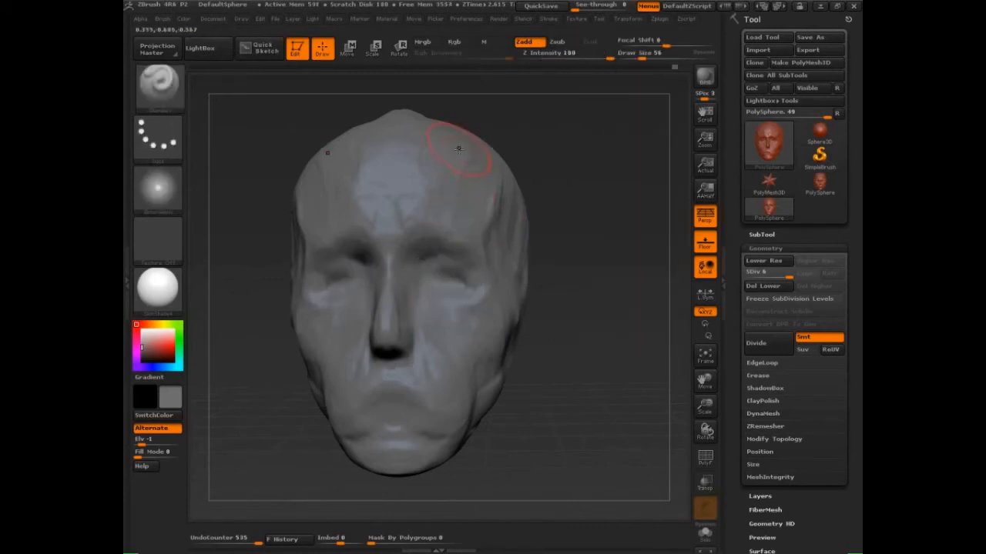
pyautogui.moveTo(459, 148); pyautogui.dragTo(440, 219)
pyautogui.press('s')
pyautogui.press('s')
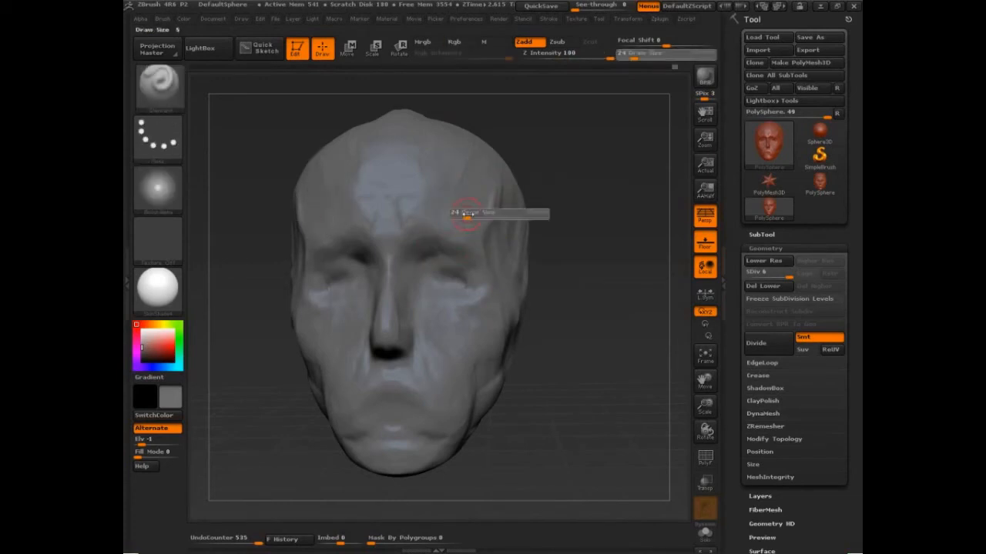
pyautogui.moveTo(476, 212); pyautogui.dragTo(482, 212)
pyautogui.moveTo(467, 165)
pyautogui.mouseDown()
pyautogui.moveTo(458, 181)
pyautogui.moveTo(485, 213)
pyautogui.moveTo(503, 267)
pyautogui.moveTo(426, 350)
pyautogui.mouseUp()
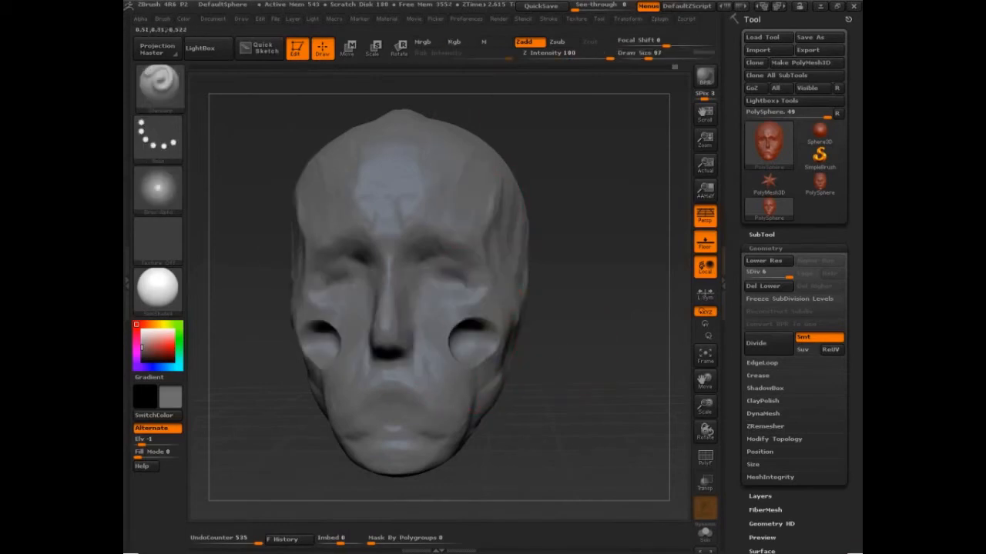
pyautogui.moveTo(474, 210)
pyautogui.mouseDown()
pyautogui.moveTo(493, 227)
pyautogui.moveTo(502, 268)
pyautogui.moveTo(422, 400)
pyautogui.mouseUp()
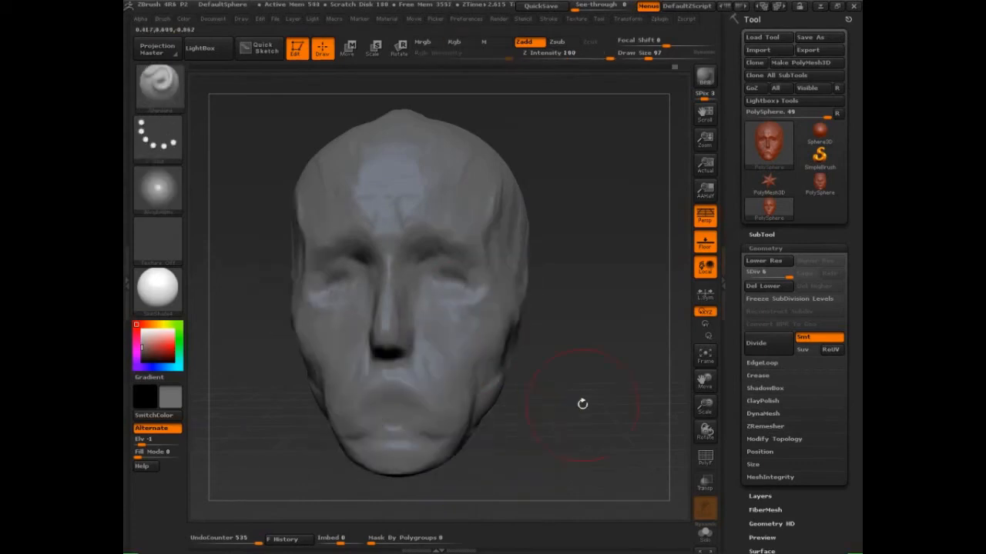
# Step: Save the project as course-102513
pyautogui.press('ctrl')
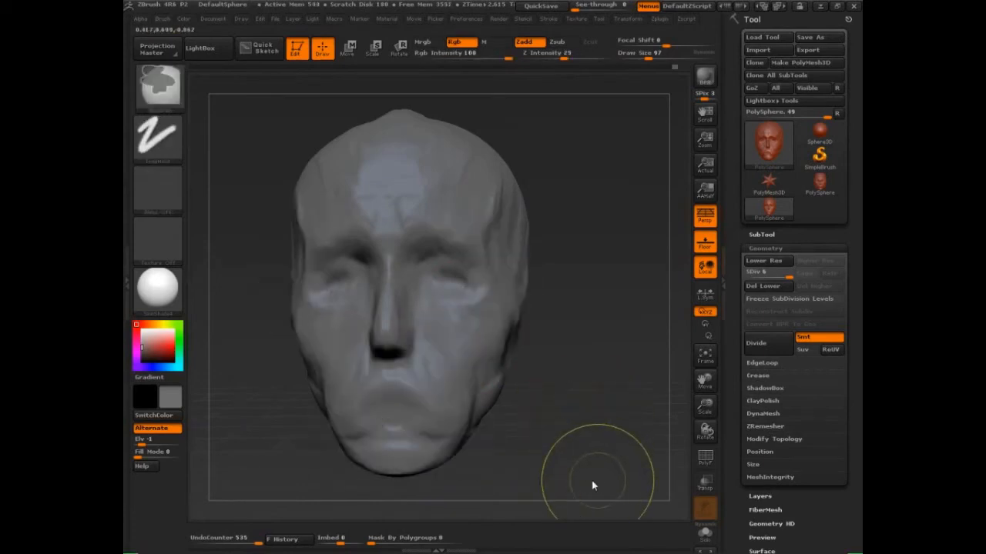
pyautogui.hotkey('ctrl', 'o')
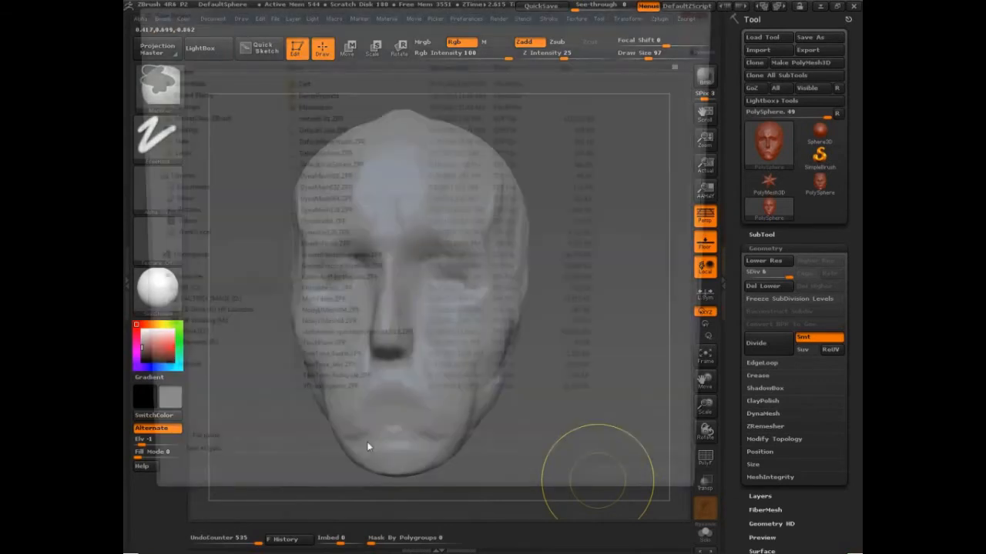
pyautogui.write('urse-102513')
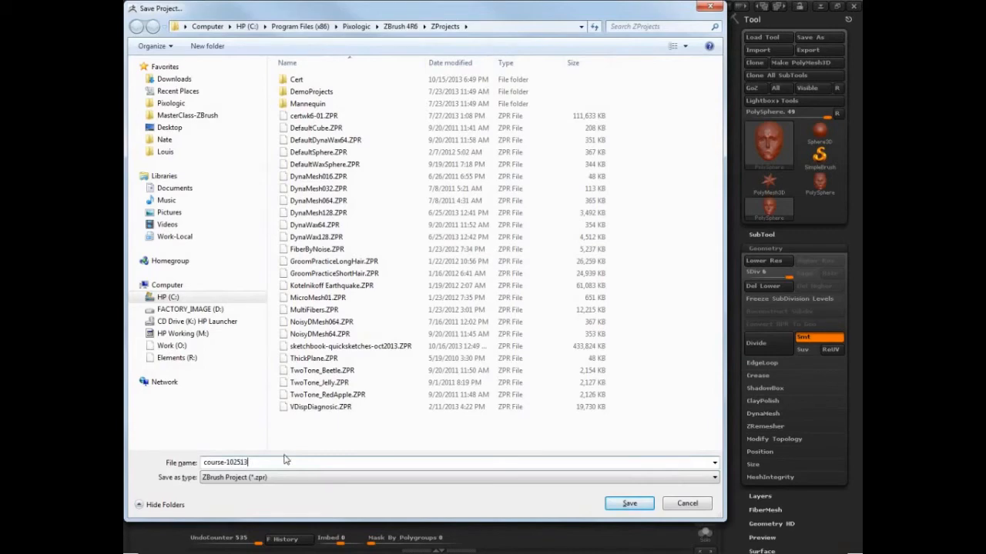
pyautogui.press('Return')
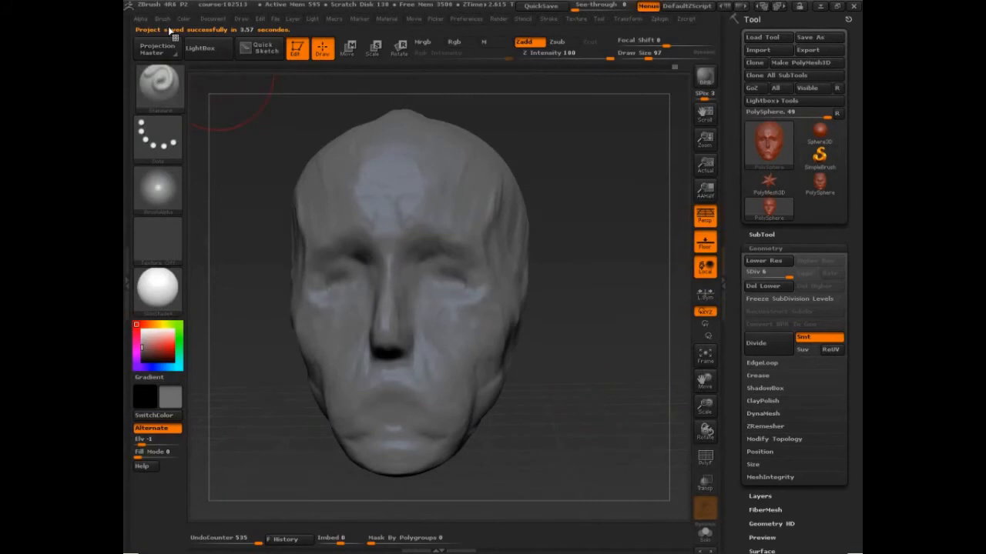
# Step: Reset the brushes to their default settings
pyautogui.click(163, 19)
pyautogui.moveTo(258, 457); pyautogui.dragTo(252, 327)
pyautogui.click(241, 444)
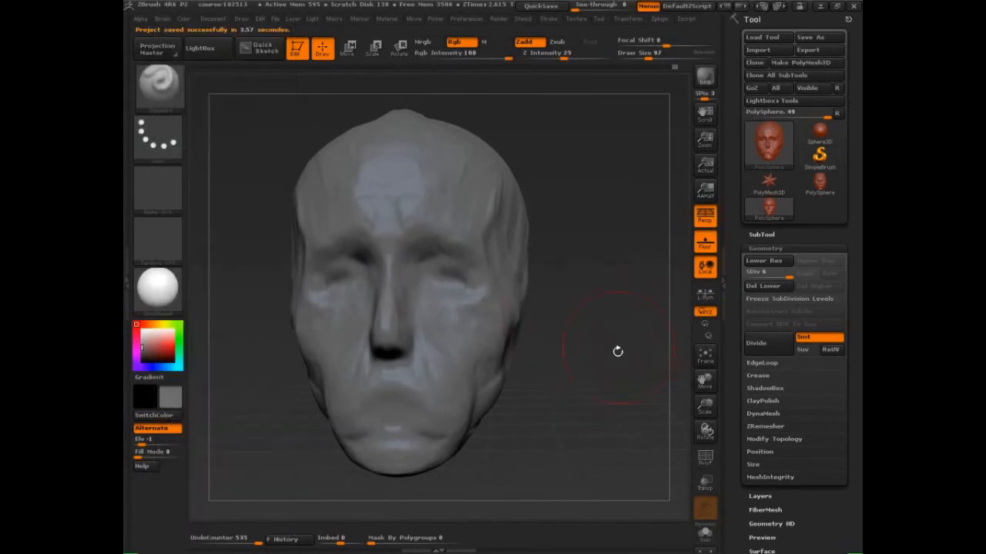
# Step: Try bulging strokes across the temple and brow at Draw Size 39, and undo them
pyautogui.moveTo(617, 351); pyautogui.dragTo(599, 353)
pyautogui.moveTo(483, 174)
pyautogui.mouseDown()
pyautogui.moveTo(435, 197)
pyautogui.moveTo(488, 225)
pyautogui.moveTo(502, 270)
pyautogui.mouseUp()
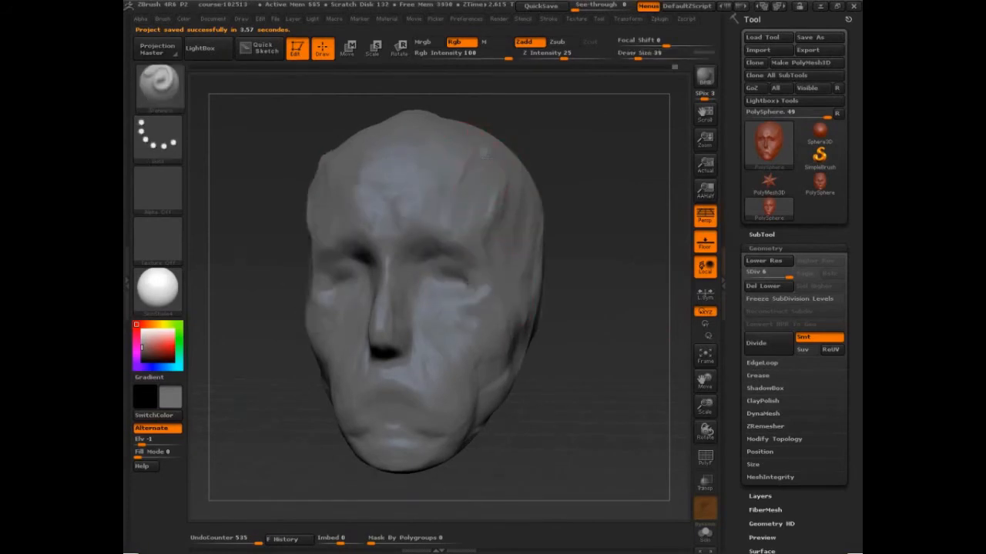
pyautogui.moveTo(488, 186)
pyautogui.mouseDown()
pyautogui.moveTo(447, 199)
pyautogui.moveTo(493, 248)
pyautogui.mouseUp()
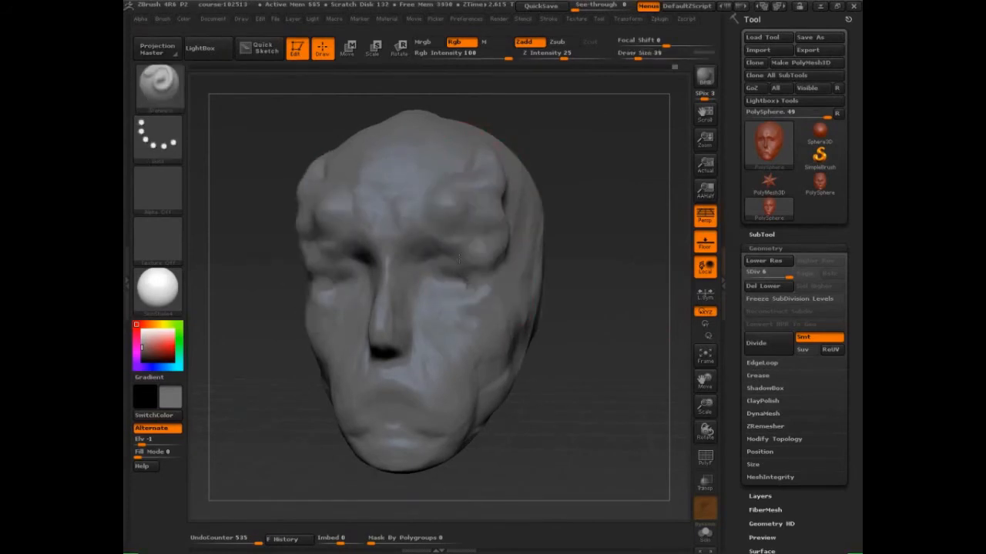
pyautogui.hotkey('ctrl', 'z')
# Step: Build up rounded forms around the eye sockets at Draw Size 59 and smooth them
pyautogui.press('s')
pyautogui.click(512, 231)
pyautogui.keyDown('alt'); pyautogui.moveTo(599, 266); pyautogui.dragTo(612, 286); pyautogui.keyUp('alt')
pyautogui.moveTo(613, 338)
pyautogui.keyDown('alt'); pyautogui.mouseDown()
pyautogui.moveTo(616, 305)
pyautogui.moveTo(636, 317)
pyautogui.mouseUp(); pyautogui.keyUp('alt')
pyautogui.moveTo(500, 281)
pyautogui.mouseDown()
pyautogui.moveTo(427, 202)
pyautogui.moveTo(392, 227)
pyautogui.moveTo(485, 232)
pyautogui.mouseUp()
pyautogui.press('shift')
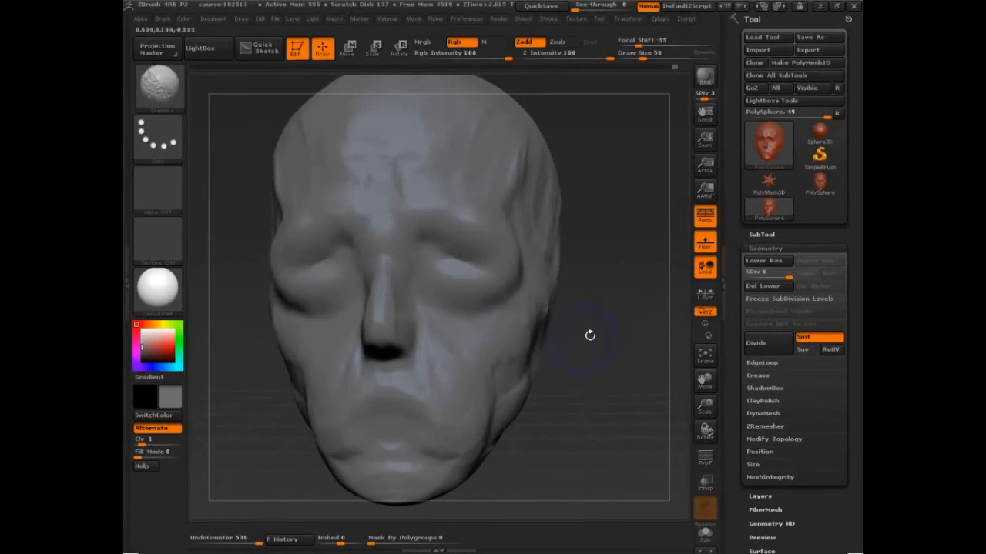
# Step: Inspect the polygon wireframe over the eye area from a three-quarter view
pyautogui.hotkey('shift', 'f')
pyautogui.moveTo(590, 335); pyautogui.dragTo(608, 353)
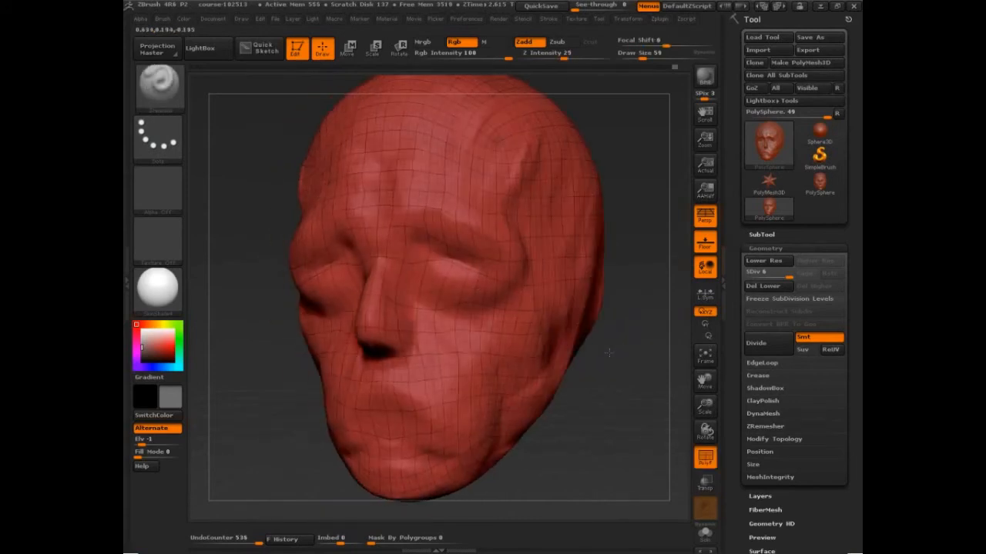
pyautogui.hotkey('shift', 'f')
# Step: Rework the brow ridge and the area under the eyes with Standard brush strokes
pyautogui.moveTo(416, 231); pyautogui.dragTo(500, 220)
pyautogui.moveTo(424, 196); pyautogui.dragTo(454, 185)
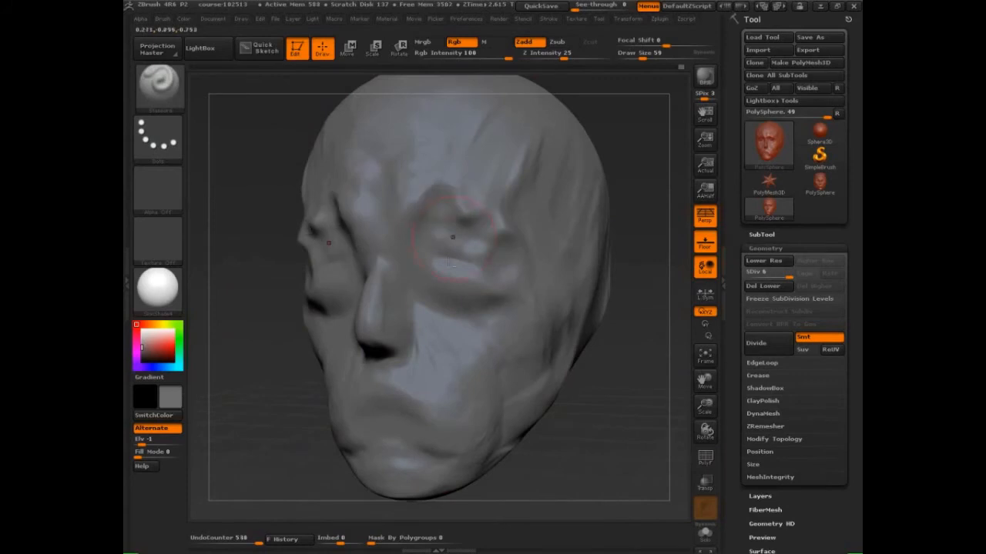
pyautogui.moveTo(431, 261); pyautogui.dragTo(500, 300)
pyautogui.moveTo(347, 231); pyautogui.dragTo(432, 228)
pyautogui.moveTo(408, 193)
pyautogui.mouseDown()
pyautogui.moveTo(443, 247)
pyautogui.moveTo(485, 231)
pyautogui.moveTo(489, 289)
pyautogui.moveTo(500, 254)
pyautogui.mouseUp()
pyautogui.moveTo(431, 254); pyautogui.dragTo(485, 296)
pyautogui.moveTo(463, 258); pyautogui.dragTo(504, 282)
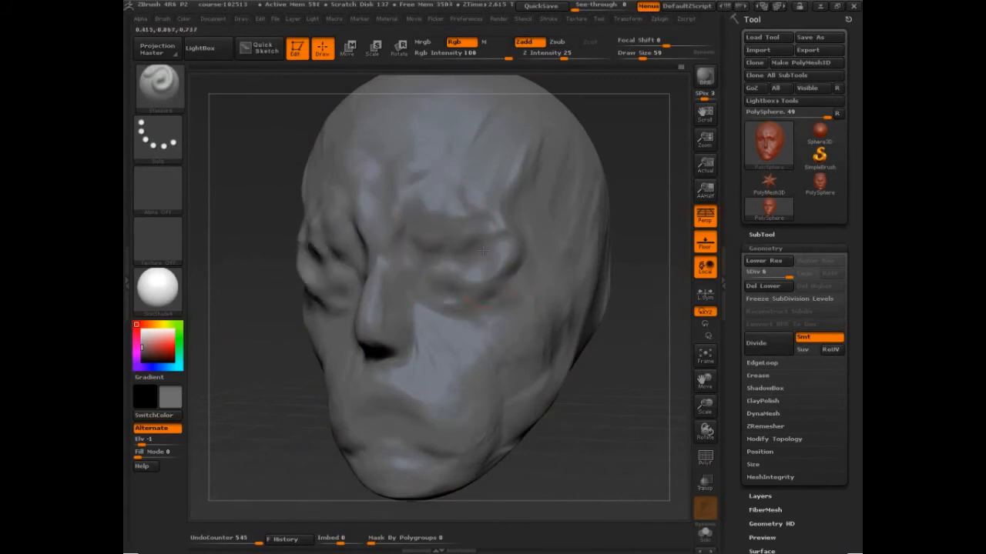
# Step: Sculpt the upper eyelids and inner eye corners with short strokes at Draw Size 59
pyautogui.moveTo(331, 246); pyautogui.dragTo(433, 240)
pyautogui.moveTo(420, 256); pyautogui.dragTo(453, 233)
pyautogui.moveTo(419, 250); pyautogui.dragTo(443, 248)
pyautogui.moveTo(502, 262); pyautogui.dragTo(489, 235)
pyautogui.moveTo(481, 238); pyautogui.dragTo(470, 247)
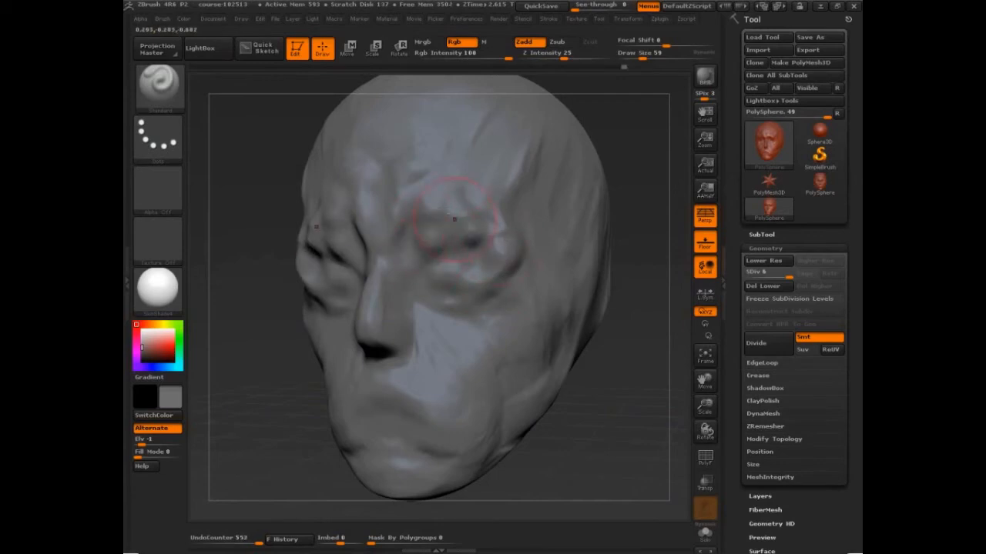
pyautogui.moveTo(414, 210); pyautogui.dragTo(437, 204)
pyautogui.moveTo(473, 245)
pyautogui.mouseDown()
pyautogui.moveTo(443, 232)
pyautogui.moveTo(420, 248)
pyautogui.moveTo(446, 254)
pyautogui.moveTo(420, 235)
pyautogui.moveTo(443, 229)
pyautogui.moveTo(423, 247)
pyautogui.moveTo(437, 233)
pyautogui.moveTo(424, 235)
pyautogui.moveTo(436, 230)
pyautogui.moveTo(429, 223)
pyautogui.moveTo(436, 251)
pyautogui.mouseUp()
pyautogui.moveTo(424, 248); pyautogui.dragTo(453, 260)
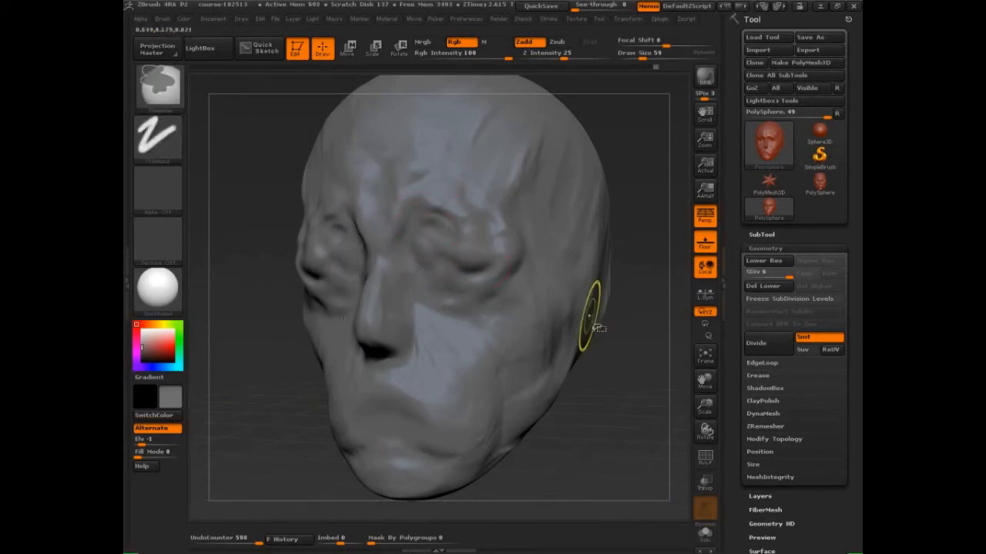
# Step: Show the wireframe and mark the polygon pull directions around the eye with temporary annotation arrows
pyautogui.hotkey('shift', 'f')
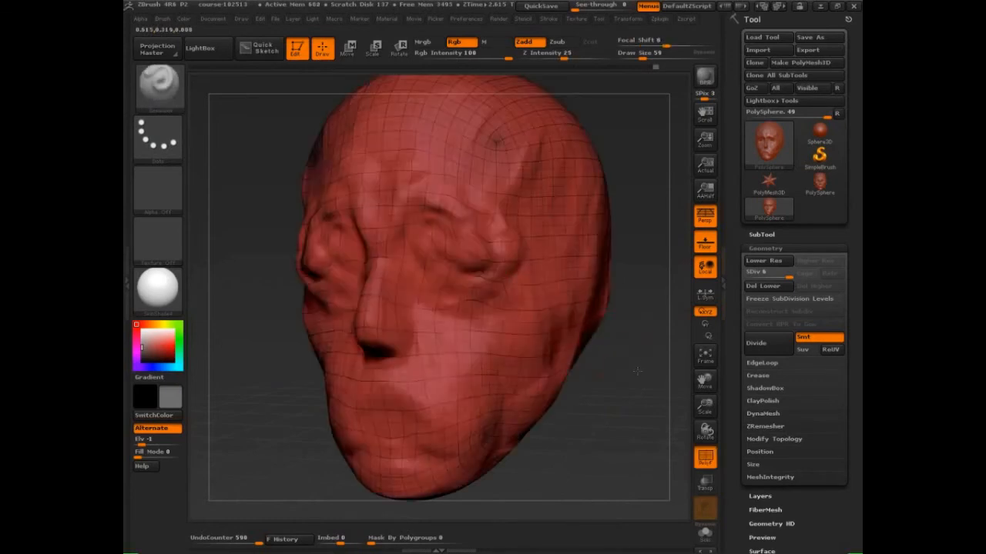
pyautogui.moveTo(639, 372); pyautogui.dragTo(585, 362)
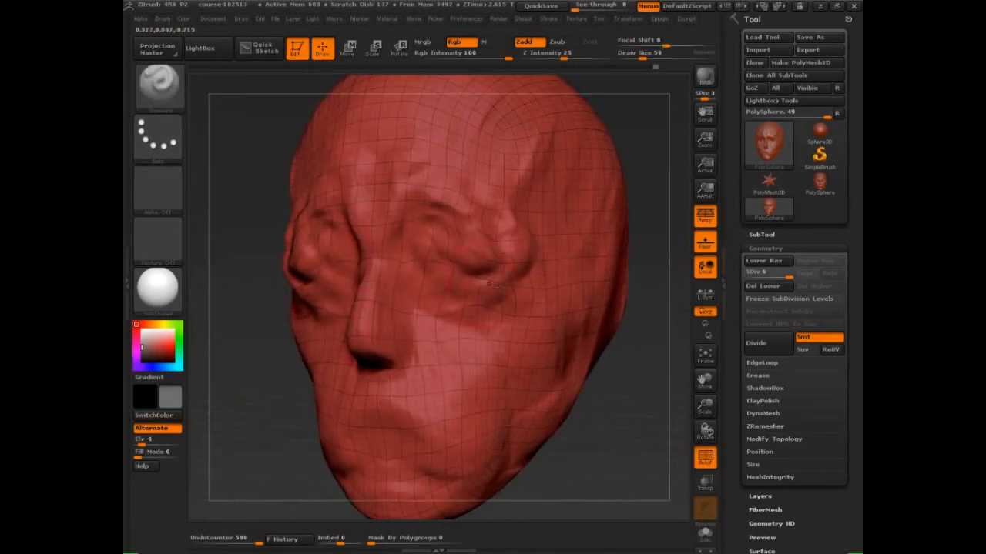
pyautogui.moveTo(445, 254)
pyautogui.mouseDown()
pyautogui.moveTo(447, 213)
pyautogui.moveTo(486, 286)
pyautogui.moveTo(480, 308)
pyautogui.mouseUp()
pyautogui.moveTo(473, 290); pyautogui.dragTo(490, 295)
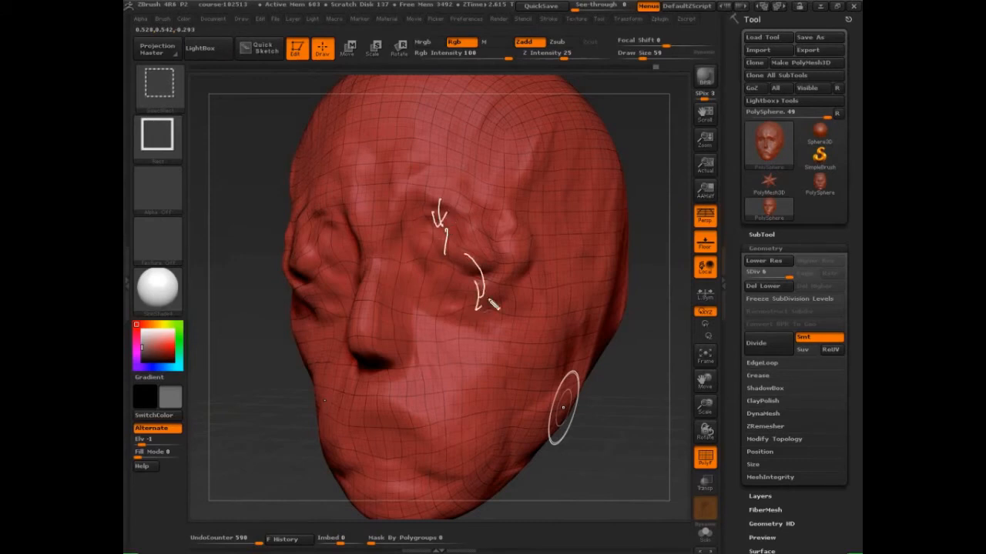
pyautogui.moveTo(433, 306); pyautogui.dragTo(437, 275)
pyautogui.moveTo(429, 287); pyautogui.dragTo(445, 282)
pyautogui.moveTo(412, 204)
pyautogui.mouseDown()
pyautogui.moveTo(418, 266)
pyautogui.moveTo(409, 275)
pyautogui.mouseUp()
pyautogui.moveTo(426, 268); pyautogui.dragTo(402, 269)
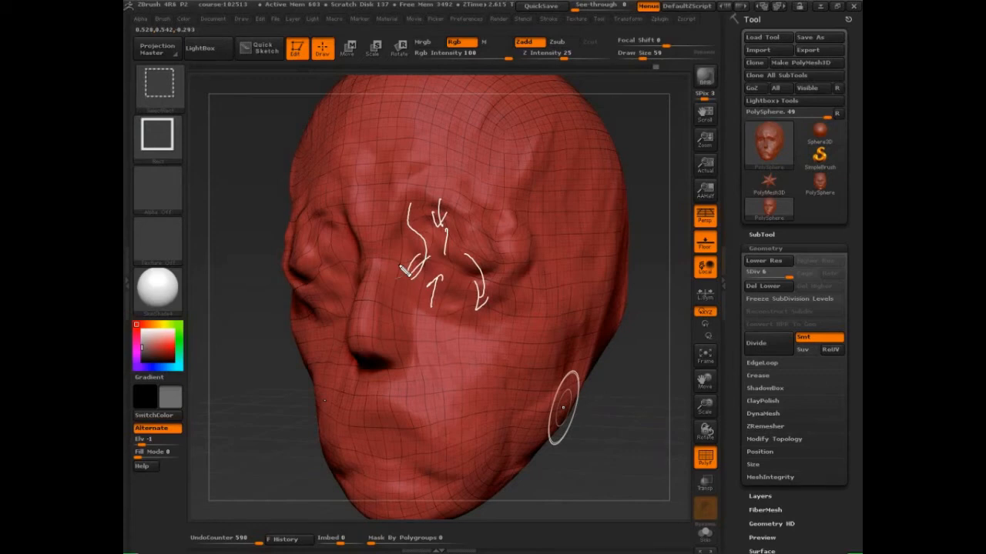
# Step: Clear the temporary annotation arrows around the eye
pyautogui.hotkey('ctrl', 'z')
pyautogui.hotkey('ctrl', 'z')
pyautogui.hotkey('ctrl', 'z')
pyautogui.hotkey('ctrl', 'z')
pyautogui.hotkey('ctrl', 'z')
pyautogui.hotkey('ctrl', 'z')
pyautogui.hotkey('ctrl', 'z')
pyautogui.hotkey('ctrl', 'z')
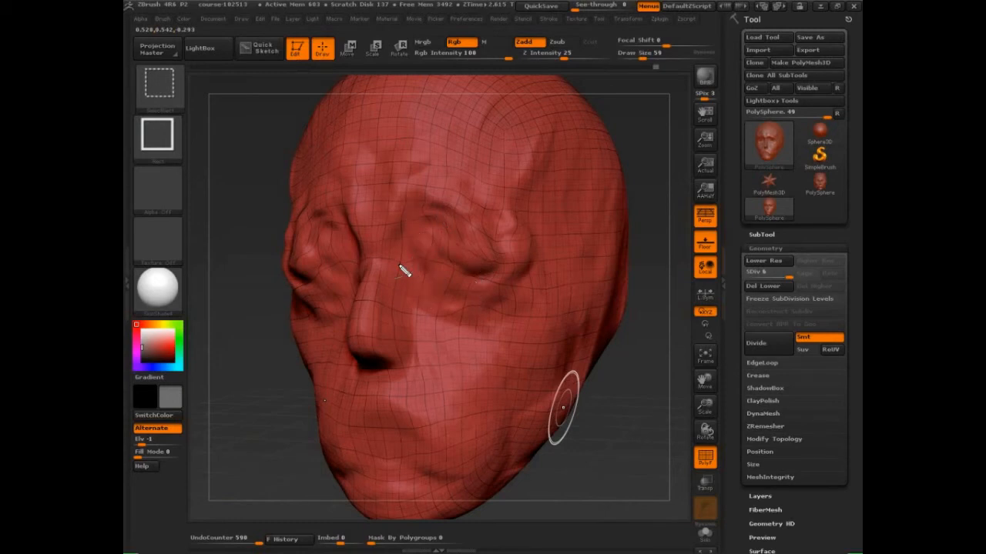
pyautogui.moveTo(613, 434); pyautogui.dragTo(613, 439)
pyautogui.press('Escape')
# Step: Roll the undo history back to the subdivision level 5 head before the eye strokes, and hide the wireframe
pyautogui.moveTo(618, 455); pyautogui.dragTo(611, 462)
pyautogui.press('ctrl')
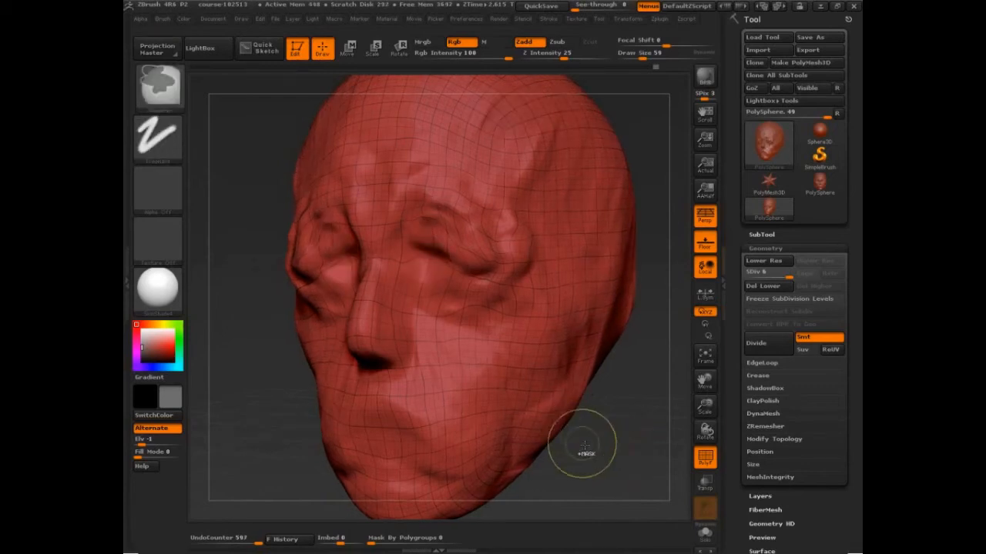
pyautogui.hotkey('ctrl', 'z')
pyautogui.hotkey('ctrl', 'z')
pyautogui.hotkey('ctrl', 'z')
pyautogui.hotkey('ctrl', 'z')
pyautogui.hotkey('ctrl', 'z')
pyautogui.hotkey('ctrl', 'z')
pyautogui.hotkey('ctrl', 'z')
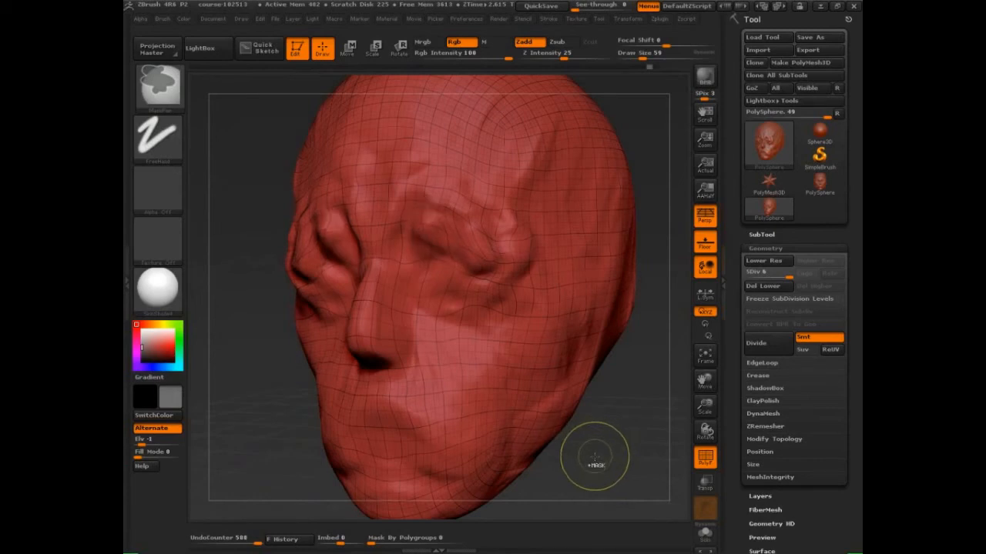
pyautogui.hotkey('ctrl', 'z')
pyautogui.hotkey('ctrl', 'z')
pyautogui.hotkey('ctrl', 'z')
pyautogui.hotkey('ctrl', 'z')
pyautogui.hotkey('ctrl', 'z')
pyautogui.hotkey('ctrl', 'z')
pyautogui.hotkey('ctrl', 'z')
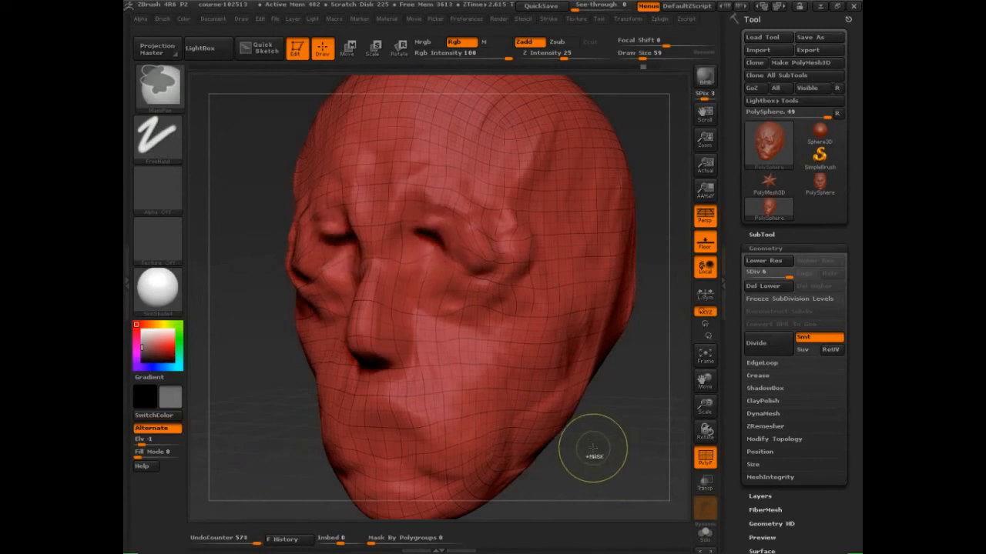
pyautogui.hotkey('ctrl', 'z')
pyautogui.hotkey('ctrl', 'z')
pyautogui.hotkey('ctrl', 'z')
pyautogui.hotkey('ctrl', 'z')
pyautogui.hotkey('ctrl', 'z')
pyautogui.hotkey('ctrl', 'z')
pyautogui.hotkey('ctrl', 'z')
pyautogui.hotkey('ctrl', 'z')
pyautogui.hotkey('ctrl', 'z')
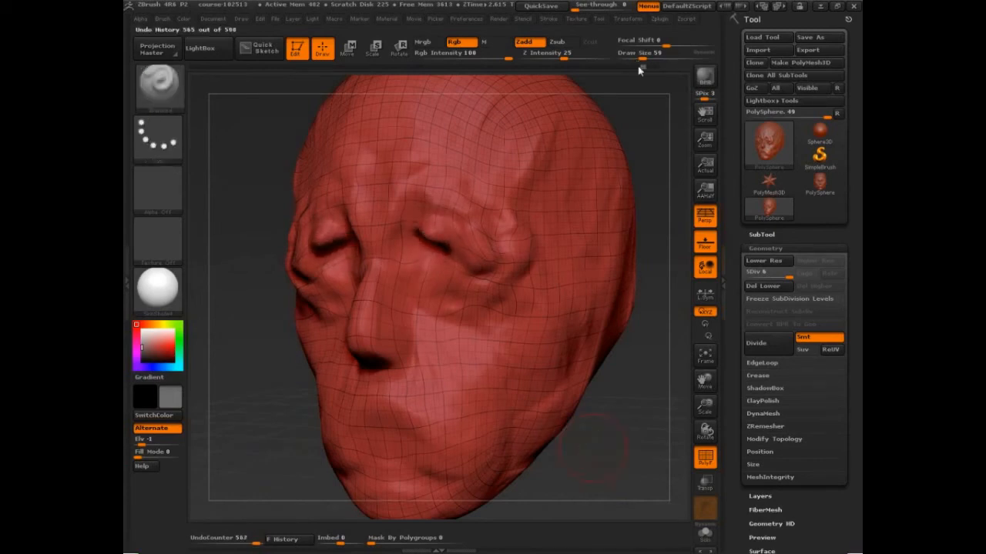
pyautogui.moveTo(636, 71)
pyautogui.moveTo(636, 71)
pyautogui.mouseDown()
pyautogui.moveTo(583, 74)
pyautogui.moveTo(613, 72)
pyautogui.mouseUp()
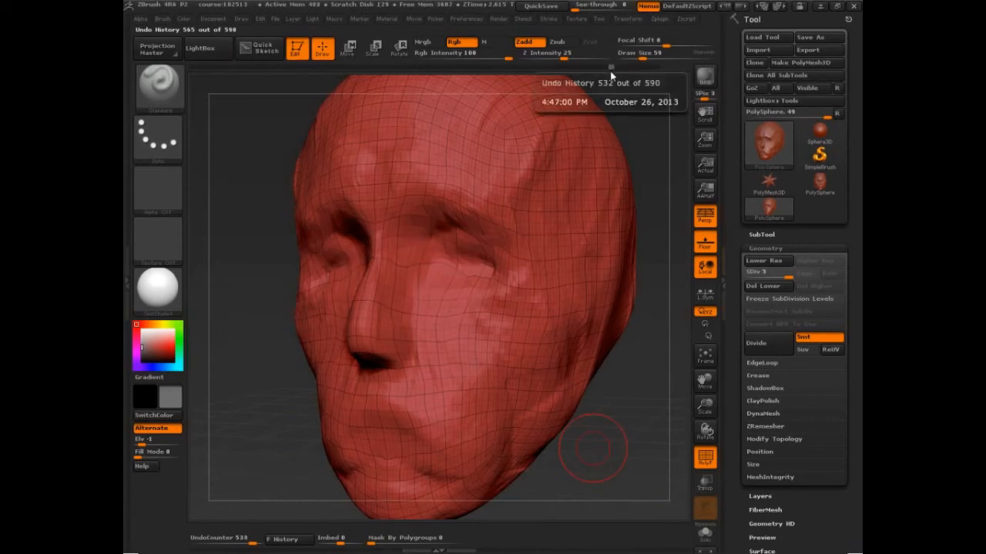
pyautogui.hotkey('shift', 'f')
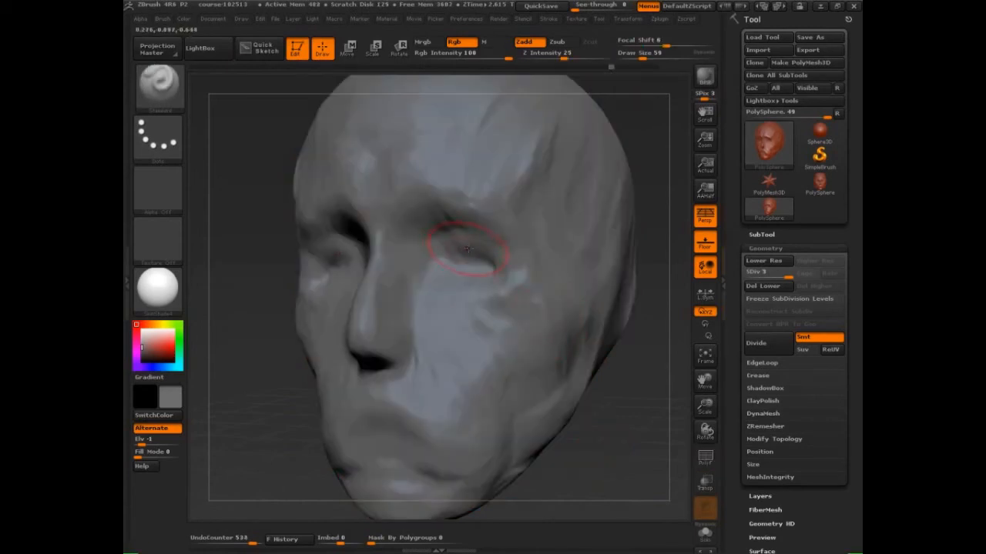
# Step: Choose a square-alpha clay brush at Draw Size 105 and start filling the eye sockets, accepting the removal of newer undo entries
pyautogui.click(163, 101)
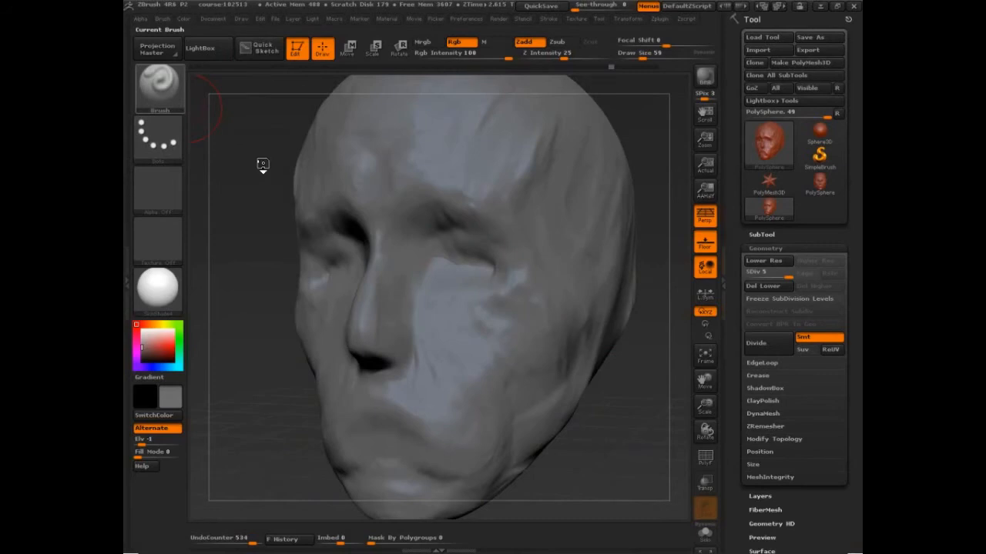
pyautogui.press('b')
pyautogui.click(287, 167)
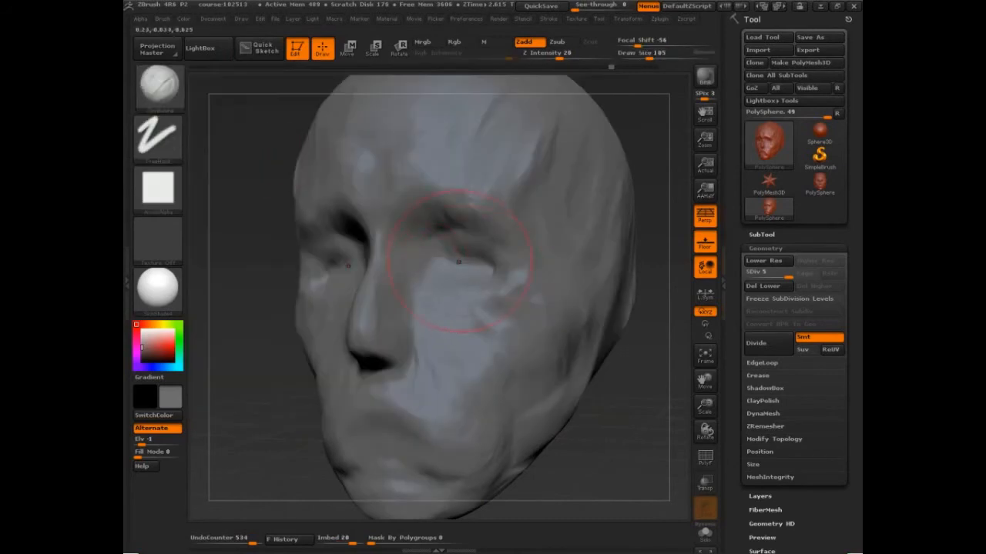
pyautogui.moveTo(458, 262)
pyautogui.mouseDown()
pyautogui.moveTo(492, 271)
pyautogui.moveTo(459, 272)
pyautogui.mouseUp()
pyautogui.click(428, 264)
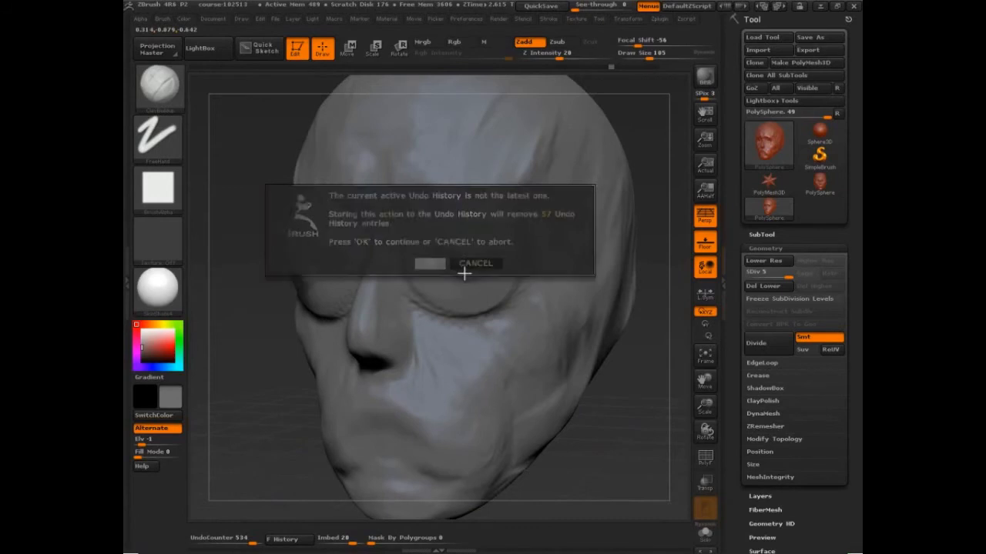
# Step: Build up the eyeball and eyelid mass across both eye sockets with broad clay strokes
pyautogui.moveTo(471, 271)
pyautogui.keyDown('alt'); pyautogui.mouseDown()
pyautogui.moveTo(433, 262)
pyautogui.moveTo(462, 250)
pyautogui.moveTo(465, 263)
pyautogui.moveTo(479, 262)
pyautogui.moveTo(468, 215)
pyautogui.moveTo(457, 304)
pyautogui.moveTo(493, 231)
pyautogui.moveTo(499, 299)
pyautogui.moveTo(481, 231)
pyautogui.moveTo(470, 258)
pyautogui.moveTo(521, 250)
pyautogui.moveTo(445, 268)
pyautogui.mouseUp(); pyautogui.keyUp('alt')
pyautogui.moveTo(476, 231); pyautogui.dragTo(422, 243)
pyautogui.moveTo(459, 206); pyautogui.dragTo(421, 219)
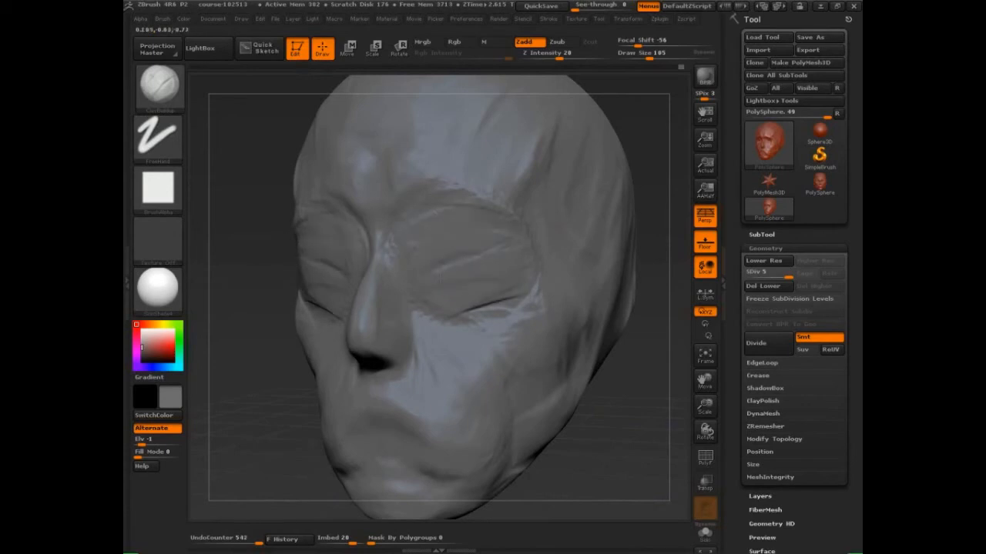
pyautogui.moveTo(446, 271); pyautogui.dragTo(485, 279)
pyautogui.moveTo(443, 242); pyautogui.dragTo(477, 271)
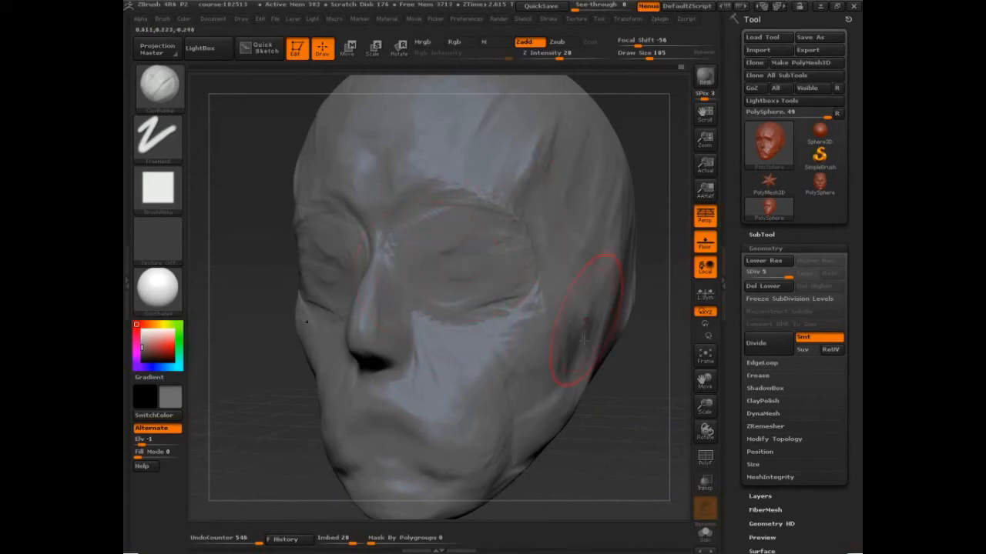
# Step: Show the wireframe and draw a temporary annotation grid over the eye to illustrate its polygon flow
pyautogui.click(705, 458)
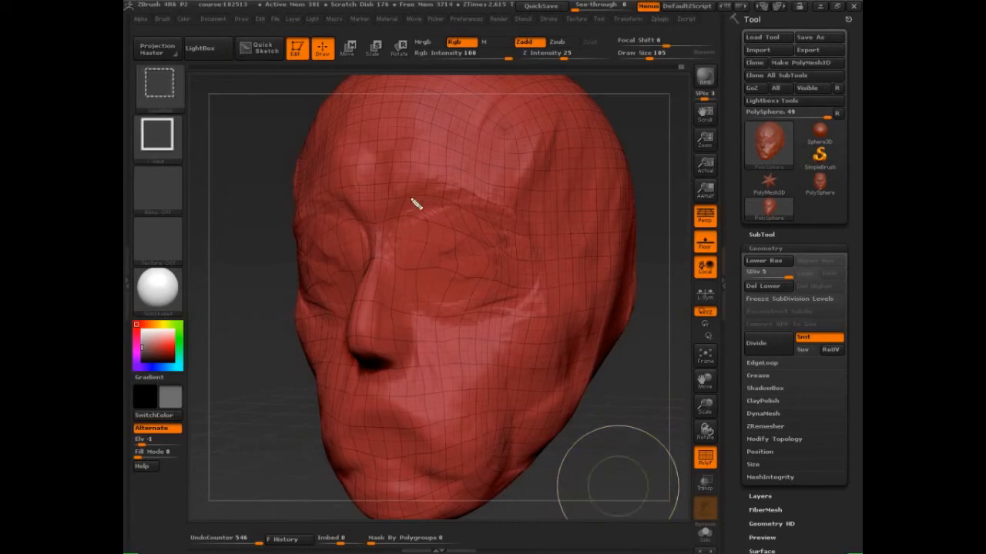
pyautogui.moveTo(412, 202)
pyautogui.keyDown('ctrl'); pyautogui.keyDown('shift'); pyautogui.mouseDown()
pyautogui.moveTo(401, 285)
pyautogui.moveTo(510, 305)
pyautogui.moveTo(423, 212)
pyautogui.moveTo(416, 309)
pyautogui.mouseUp(); pyautogui.keyUp('shift'); pyautogui.keyUp('ctrl')
pyautogui.moveTo(452, 196); pyautogui.dragTo(442, 321)
pyautogui.moveTo(473, 192); pyautogui.dragTo(469, 325)
pyautogui.moveTo(396, 232); pyautogui.dragTo(505, 228)
pyautogui.moveTo(395, 256)
pyautogui.mouseDown()
pyautogui.moveTo(507, 247)
pyautogui.moveTo(501, 267)
pyautogui.mouseUp()
pyautogui.moveTo(402, 293); pyautogui.dragTo(522, 292)
pyautogui.moveTo(423, 316); pyautogui.dragTo(530, 314)
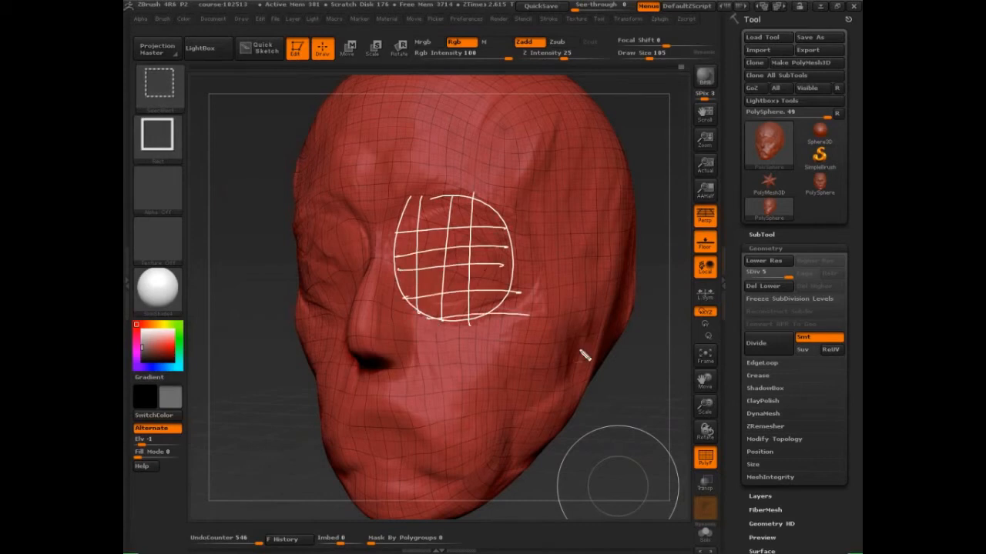
# Step: Clear the eye grid annotation and sketch a temporary circle around the nose, mouth and cheek with arrows pointing outward
pyautogui.press('Escape')
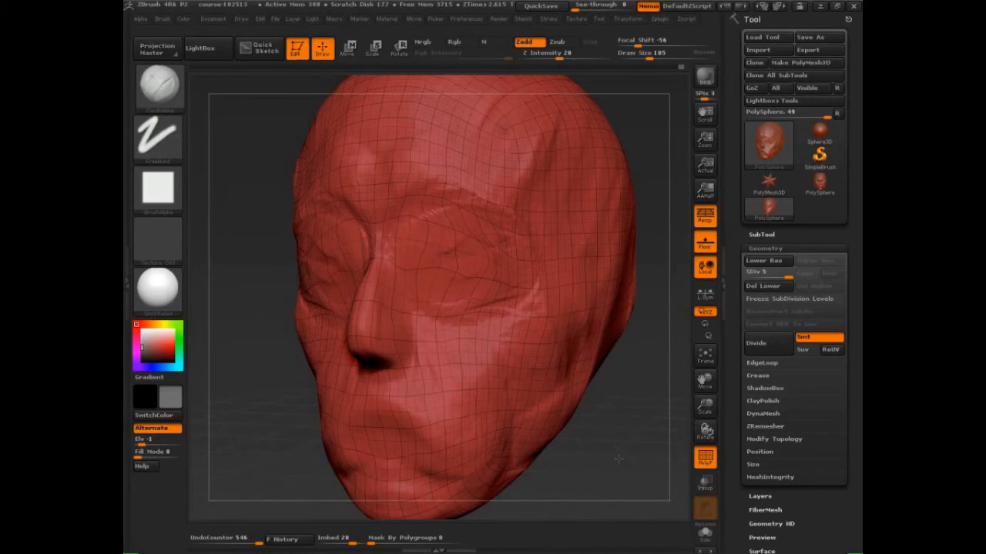
pyautogui.moveTo(619, 459); pyautogui.dragTo(646, 378)
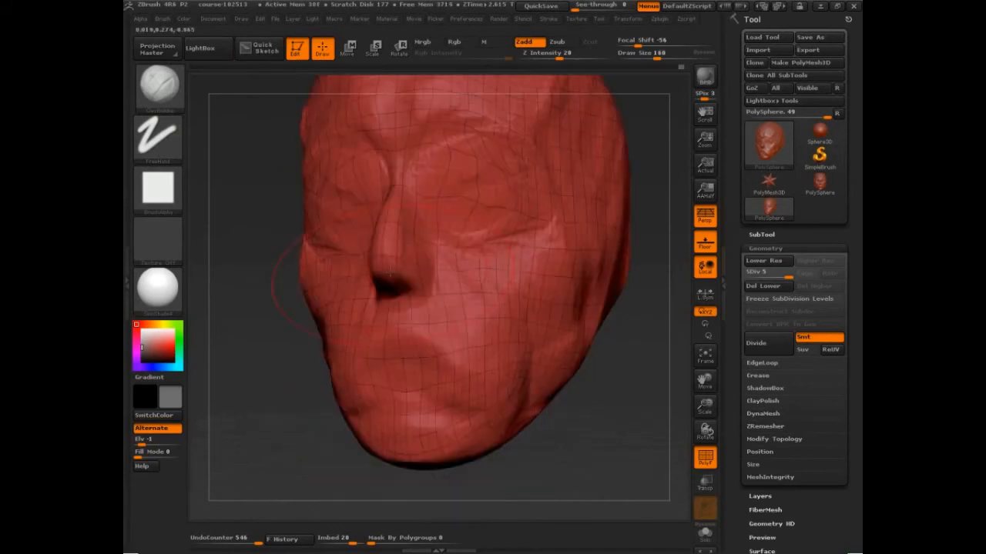
pyautogui.hotkey('ctrl', 'shift')
pyautogui.hotkey('ctrl', 'shift')
pyautogui.moveTo(491, 210)
pyautogui.mouseDown()
pyautogui.moveTo(303, 293)
pyautogui.moveTo(521, 361)
pyautogui.moveTo(332, 229)
pyautogui.mouseUp()
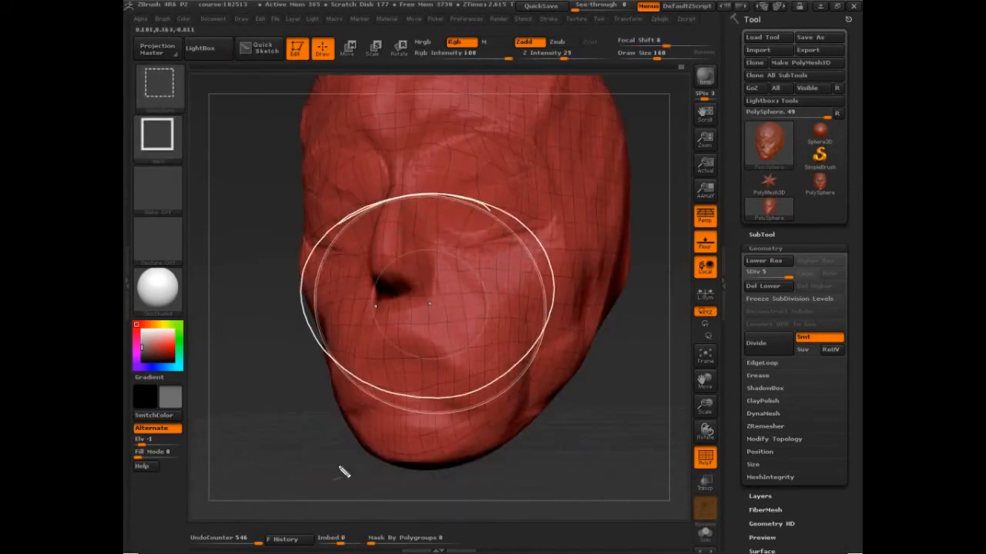
pyautogui.moveTo(356, 300)
pyautogui.mouseDown()
pyautogui.moveTo(264, 166)
pyautogui.moveTo(254, 202)
pyautogui.mouseUp()
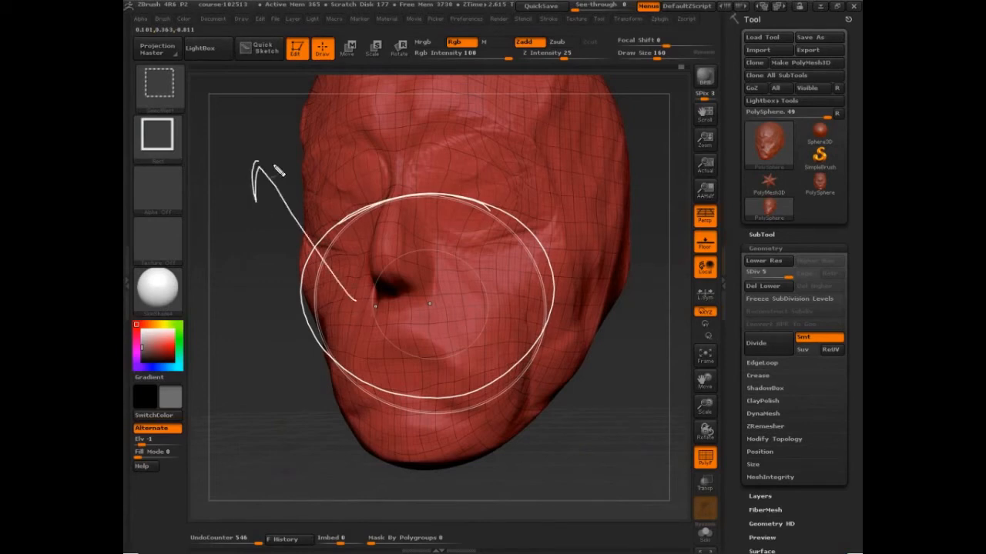
pyautogui.moveTo(503, 277); pyautogui.dragTo(462, 141)
pyautogui.moveTo(451, 171); pyautogui.dragTo(485, 163)
pyautogui.moveTo(522, 305); pyautogui.dragTo(574, 400)
pyautogui.moveTo(562, 362)
pyautogui.mouseDown()
pyautogui.moveTo(567, 379)
pyautogui.moveTo(508, 420)
pyautogui.mouseUp()
pyautogui.press('Escape')
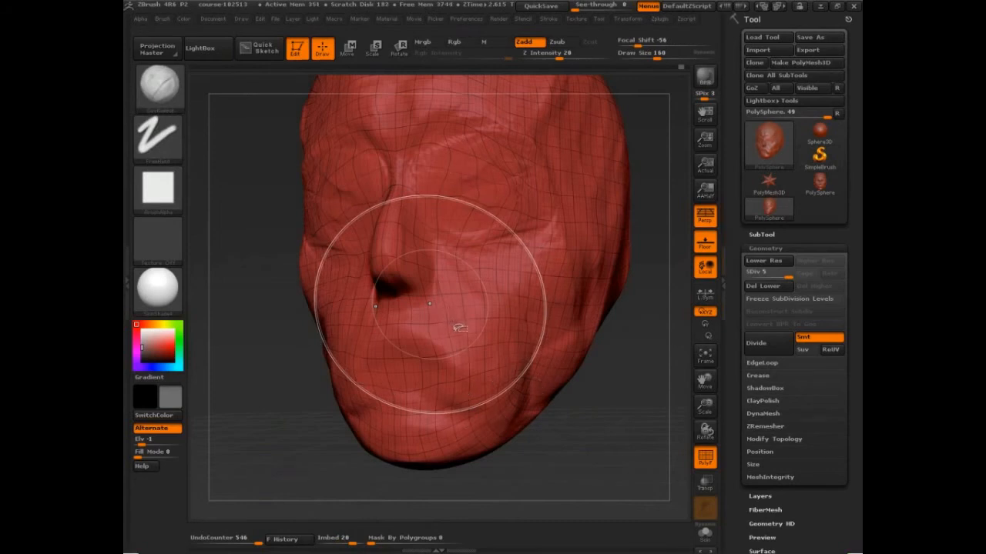
# Step: Draw temporary arrows radiating outward from the brush's inner circle over the nose and mouth area, and clear them
pyautogui.moveTo(412, 265)
pyautogui.mouseDown()
pyautogui.moveTo(455, 227)
pyautogui.moveTo(451, 240)
pyautogui.mouseUp()
pyautogui.moveTo(509, 282)
pyautogui.mouseDown()
pyautogui.moveTo(498, 187)
pyautogui.moveTo(504, 199)
pyautogui.mouseUp()
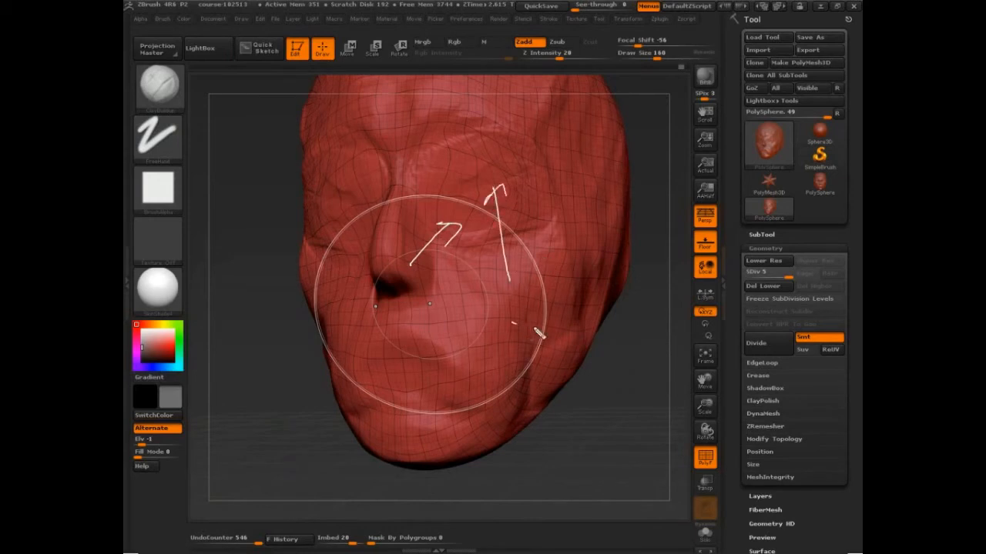
pyautogui.moveTo(512, 323); pyautogui.dragTo(568, 336)
pyautogui.moveTo(553, 326)
pyautogui.mouseDown()
pyautogui.moveTo(568, 336)
pyautogui.moveTo(551, 353)
pyautogui.mouseUp()
pyautogui.moveTo(402, 348)
pyautogui.mouseDown()
pyautogui.moveTo(395, 390)
pyautogui.moveTo(432, 373)
pyautogui.mouseUp()
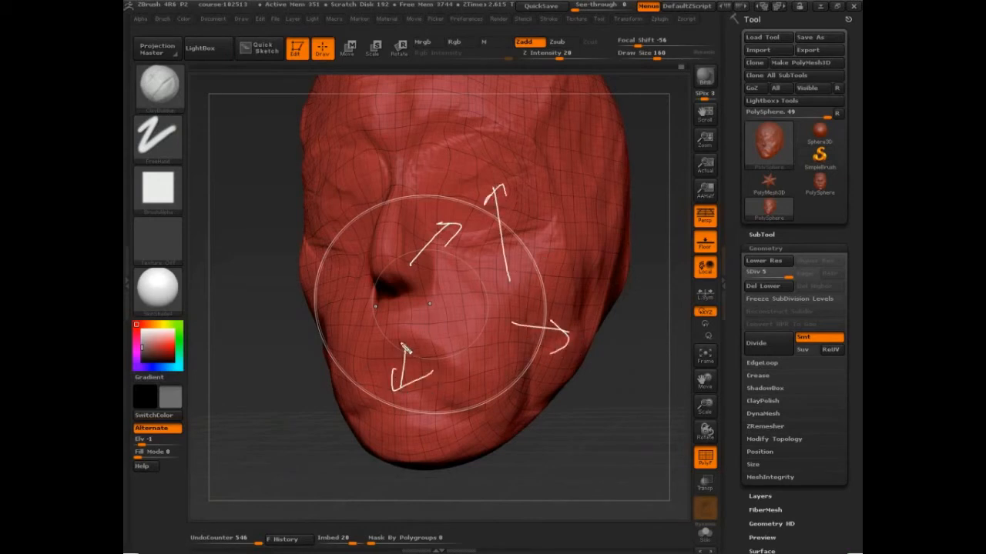
pyautogui.moveTo(390, 282); pyautogui.dragTo(373, 345)
pyautogui.moveTo(367, 325); pyautogui.dragTo(373, 345)
pyautogui.moveTo(374, 345); pyautogui.dragTo(406, 336)
pyautogui.press('Escape')
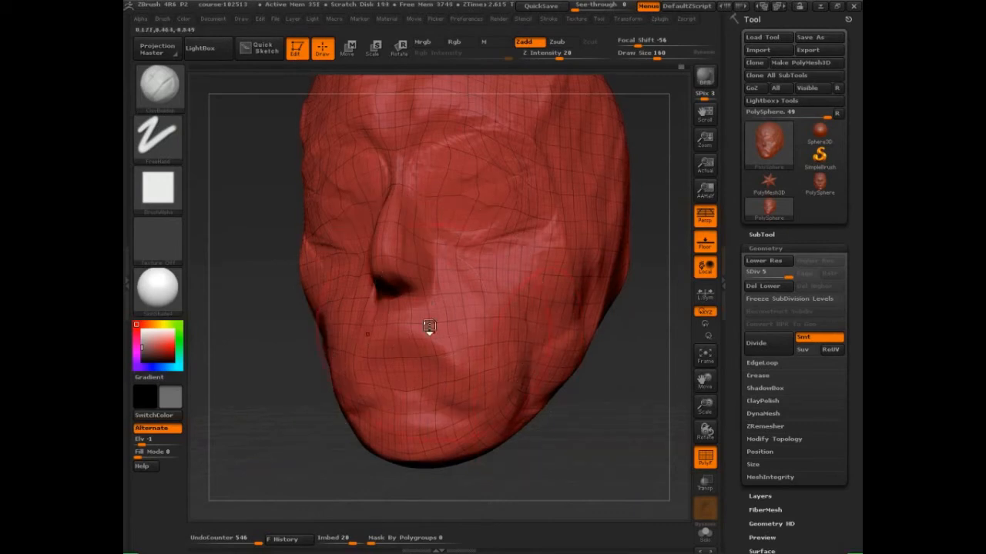
# Step: Try a very strong brush stroke over the nose at Draw Size 160 and undo it
pyautogui.press('shift')
pyautogui.moveTo(393, 281)
pyautogui.mouseDown()
pyautogui.moveTo(405, 283)
pyautogui.moveTo(401, 295)
pyautogui.moveTo(426, 276)
pyautogui.mouseUp()
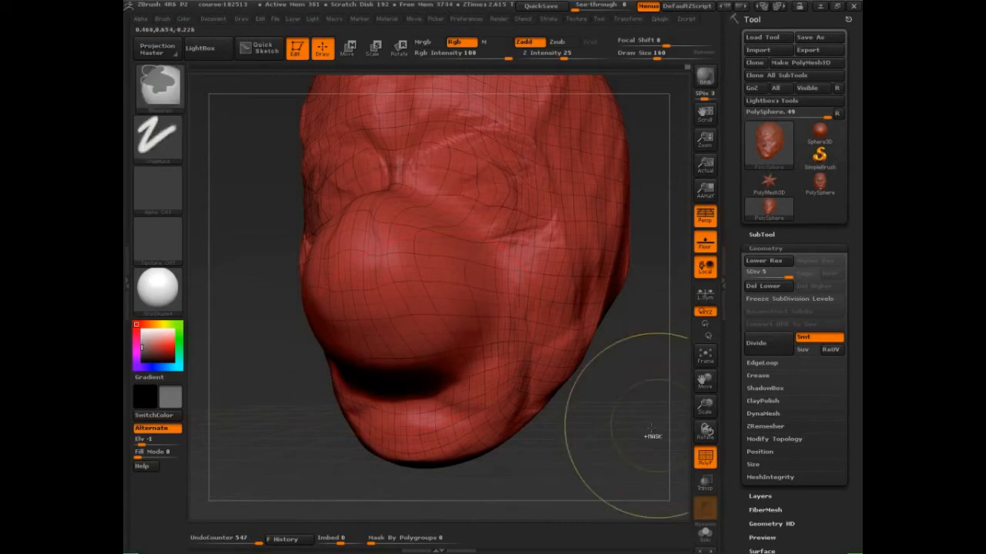
pyautogui.hotkey('ctrl', 'z')
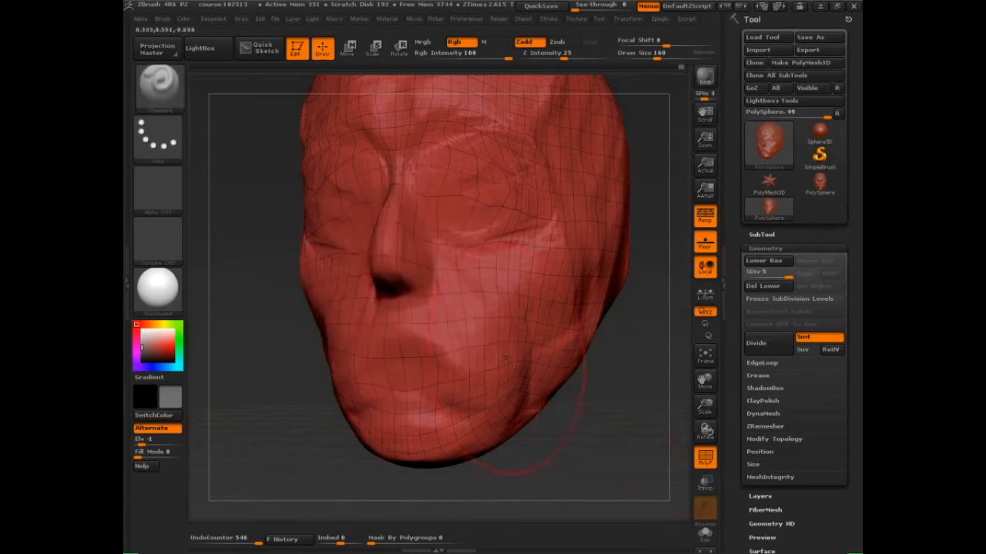
# Step: Hide the wireframe and roll the undo history back to the head with empty eye sockets, before the eyes were built up
pyautogui.hotkey('shift', 'f')
pyautogui.moveTo(618, 420); pyautogui.dragTo(600, 432)
pyautogui.hotkey('ctrl', 'z')
pyautogui.hotkey('ctrl', 'z')
pyautogui.hotkey('ctrl', 'z')
pyautogui.hotkey('ctrl', 'z')
pyautogui.hotkey('ctrl', 'z')
pyautogui.hotkey('ctrl', 'z')
pyautogui.hotkey('ctrl', 'z')
pyautogui.hotkey('ctrl', 'z')
pyautogui.hotkey('ctrl', 'z')
pyautogui.hotkey('ctrl', 'z')
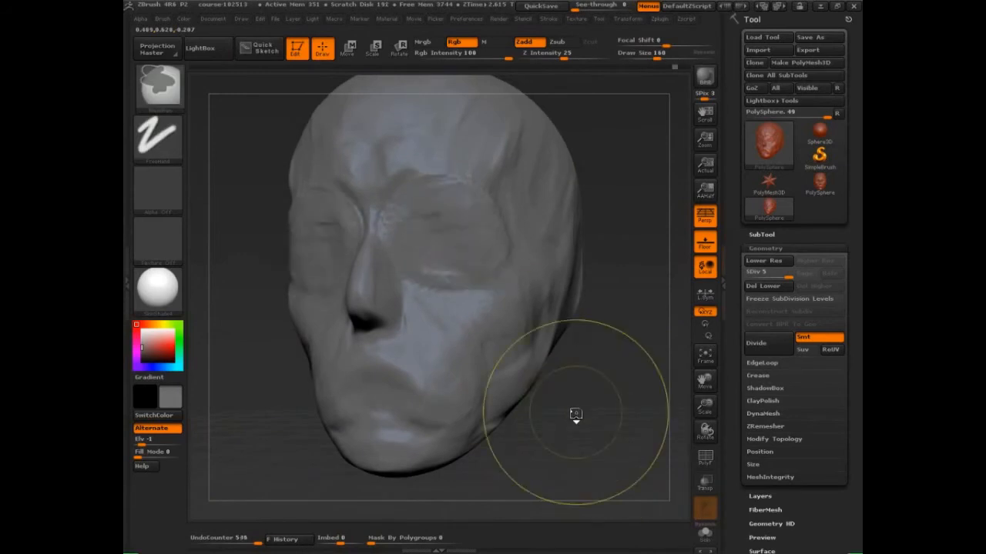
pyautogui.hotkey('ctrl', 'z')
pyautogui.hotkey('ctrl', 'z')
pyautogui.hotkey('ctrl', 'z')
pyautogui.hotkey('ctrl', 'z')
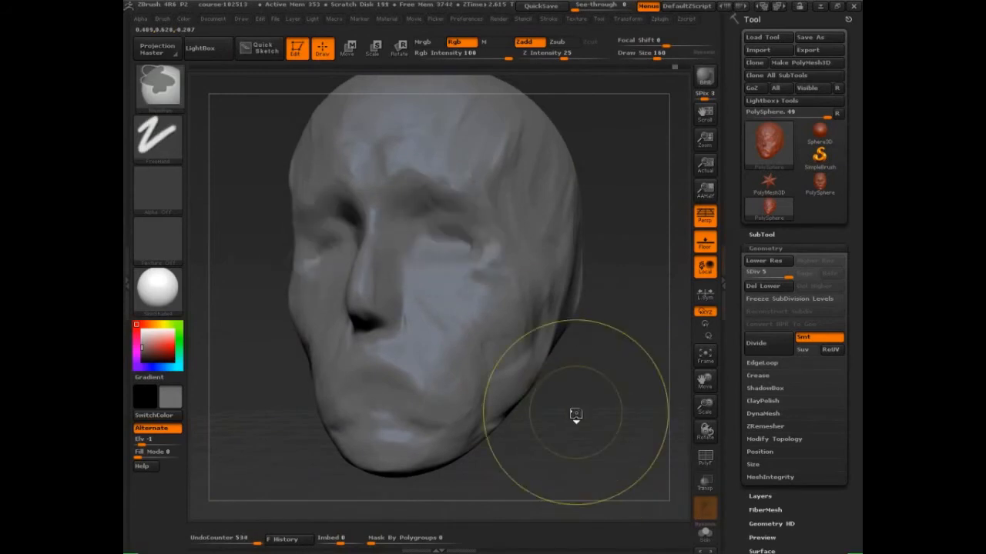
pyautogui.hotkey('ctrl', 'shift', 'z')
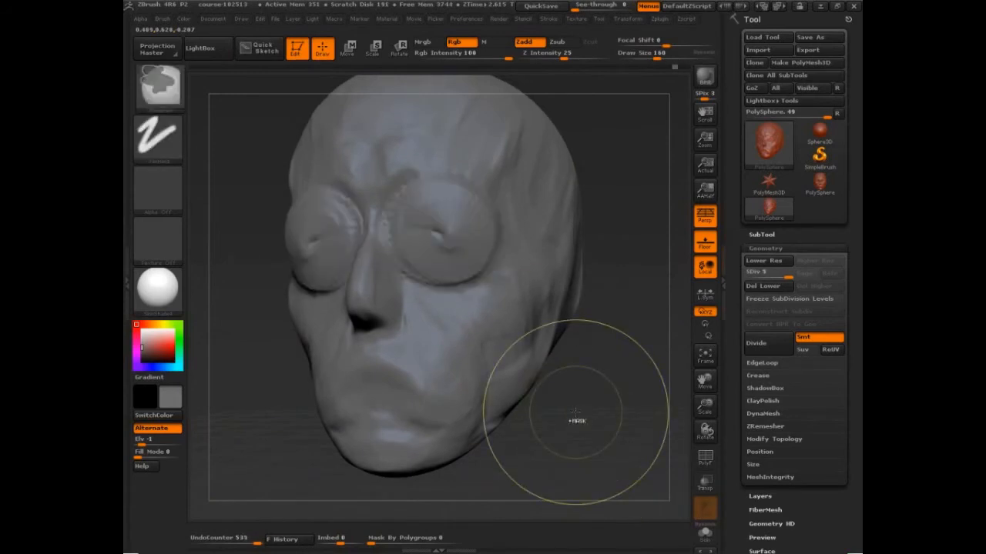
pyautogui.hotkey('ctrl', 'z')
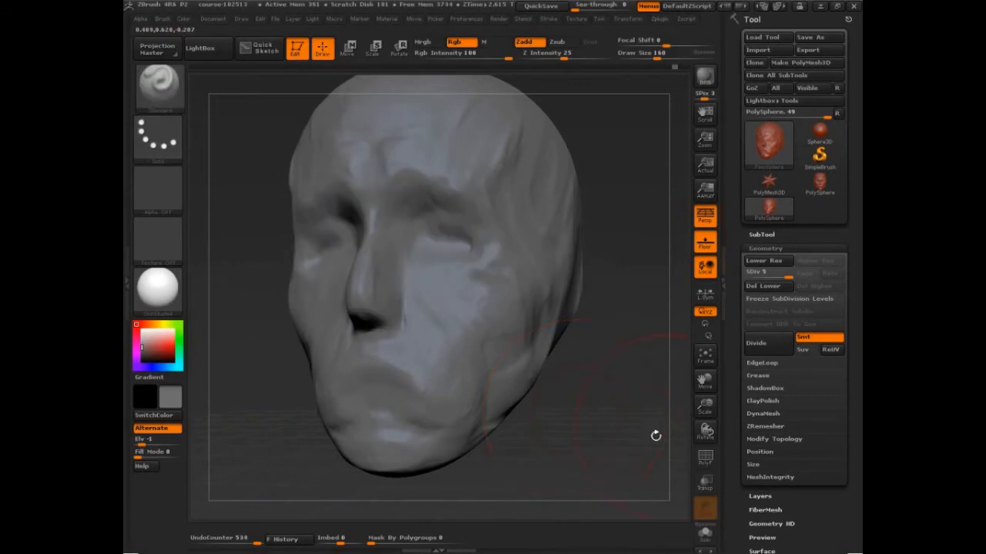
# Step: Turn to the side of the head and undo the two curved strokes there
pyautogui.moveTo(634, 454)
pyautogui.mouseDown()
pyautogui.moveTo(627, 463)
pyautogui.moveTo(639, 465)
pyautogui.moveTo(542, 454)
pyautogui.mouseUp()
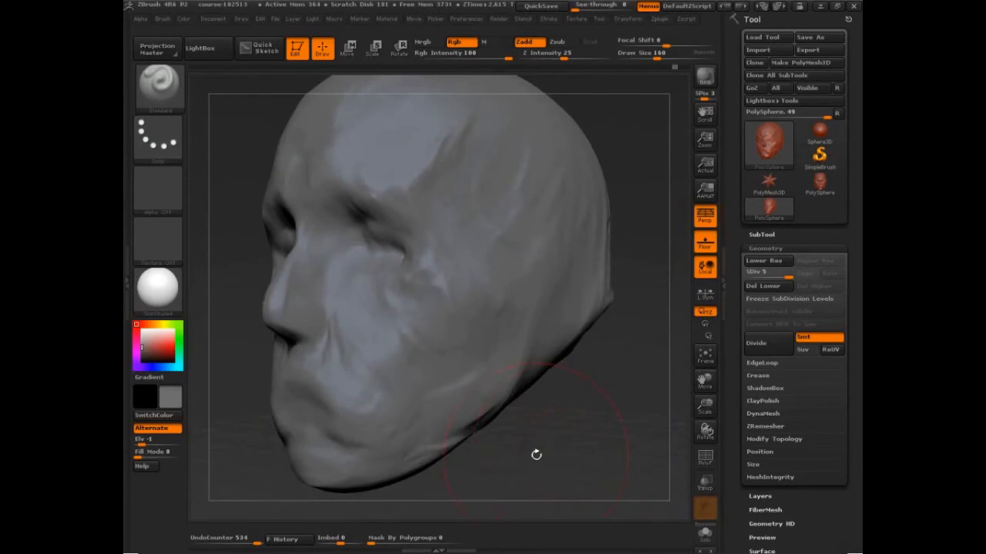
pyautogui.moveTo(608, 422); pyautogui.dragTo(563, 417)
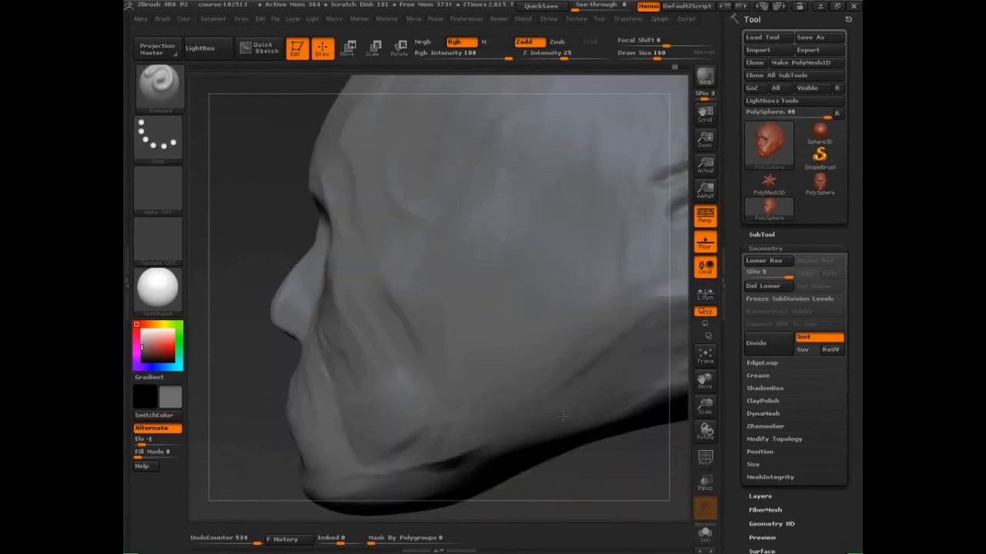
pyautogui.moveTo(562, 416)
pyautogui.mouseDown()
pyautogui.moveTo(506, 396)
pyautogui.moveTo(529, 418)
pyautogui.mouseUp()
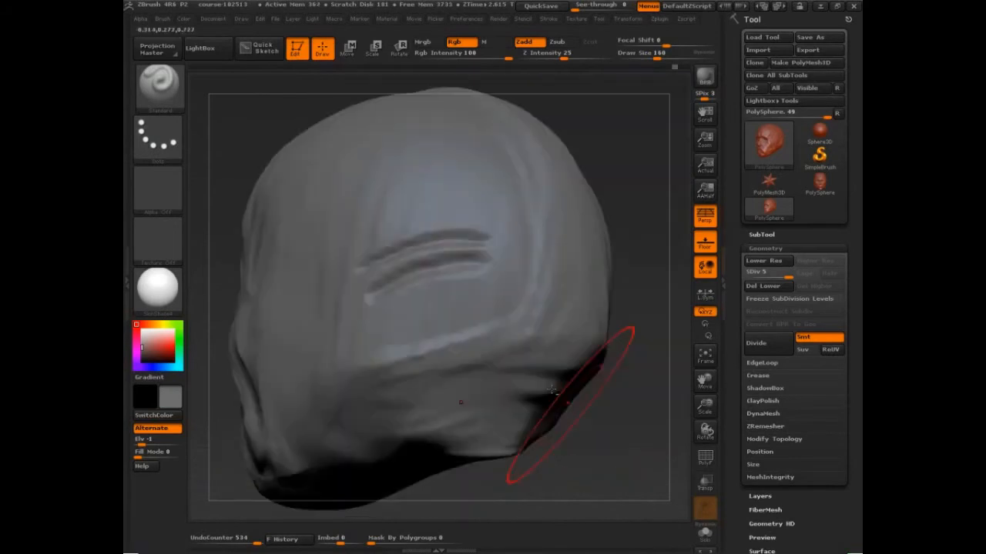
pyautogui.press('ctrl')
pyautogui.hotkey('ctrl', 'z')
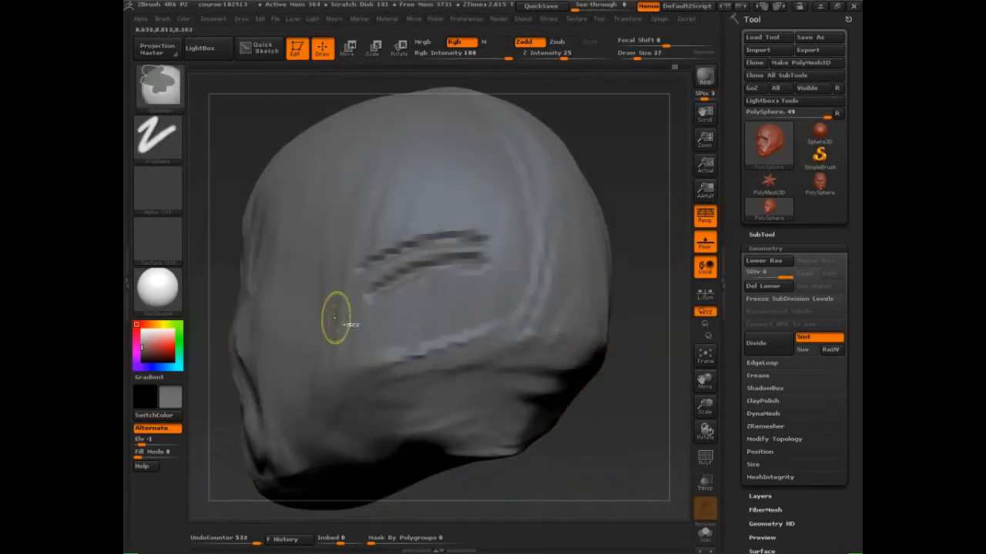
pyautogui.hotkey('ctrl', 'z')
pyautogui.hotkey('ctrl', 'shift', 'z')
pyautogui.hotkey('ctrl', 'z')
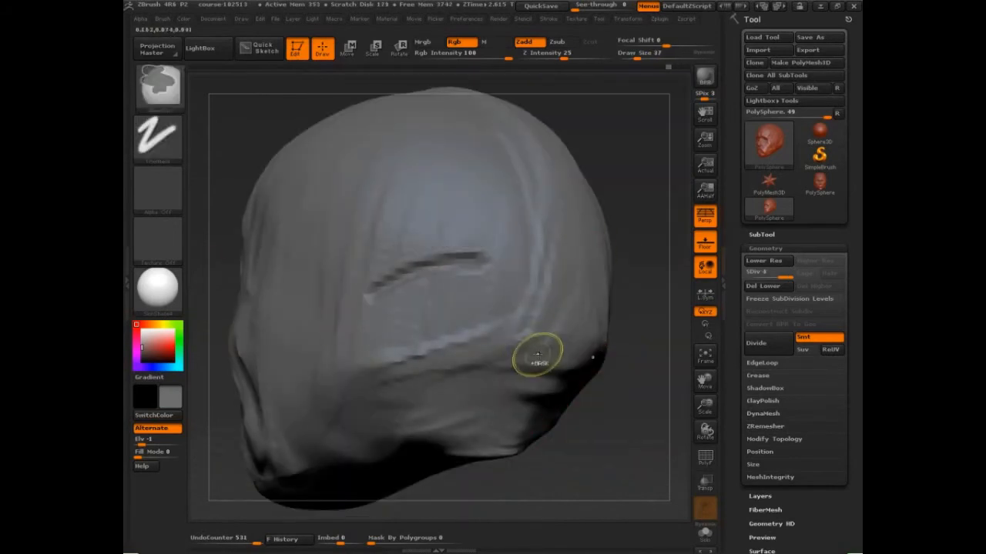
pyautogui.hotkey('ctrl', 'z')
# Step: Divide the mesh to subdivision level 6 and draw a Standard brush stroke across the side of the head at Draw Size 24
pyautogui.click(756, 343)
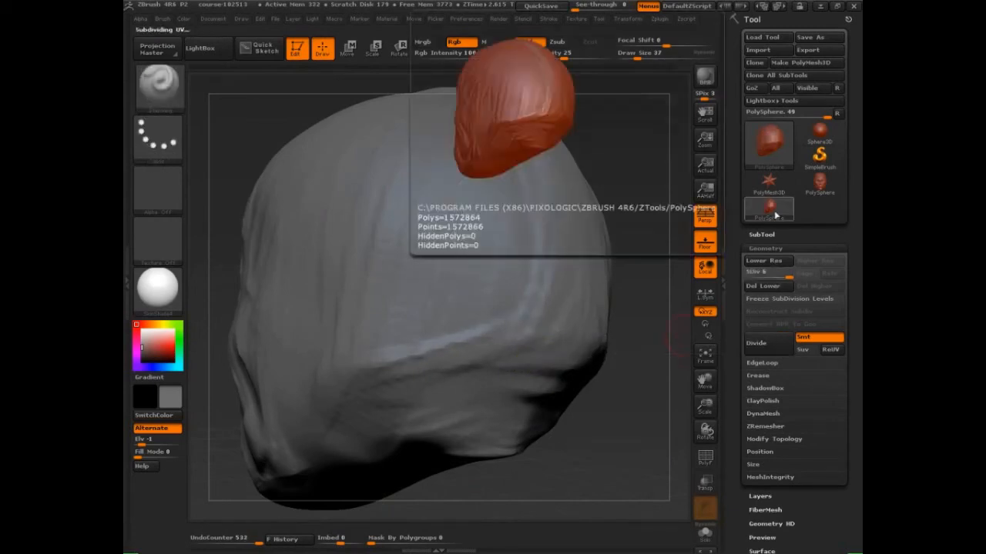
pyautogui.click(418, 280)
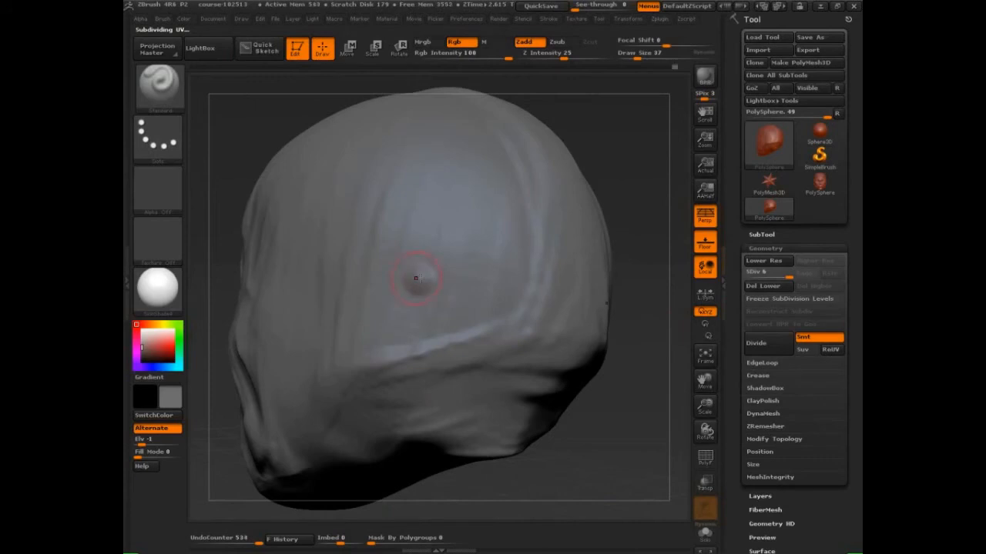
pyautogui.hotkey('ctrl', 'z')
pyautogui.press('s')
pyautogui.click(430, 279)
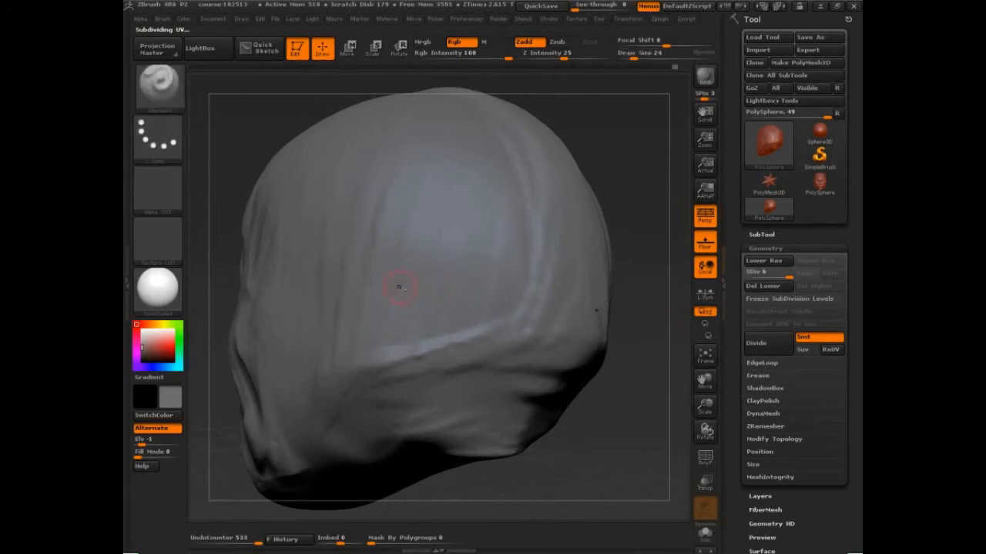
pyautogui.moveTo(394, 288); pyautogui.dragTo(524, 259)
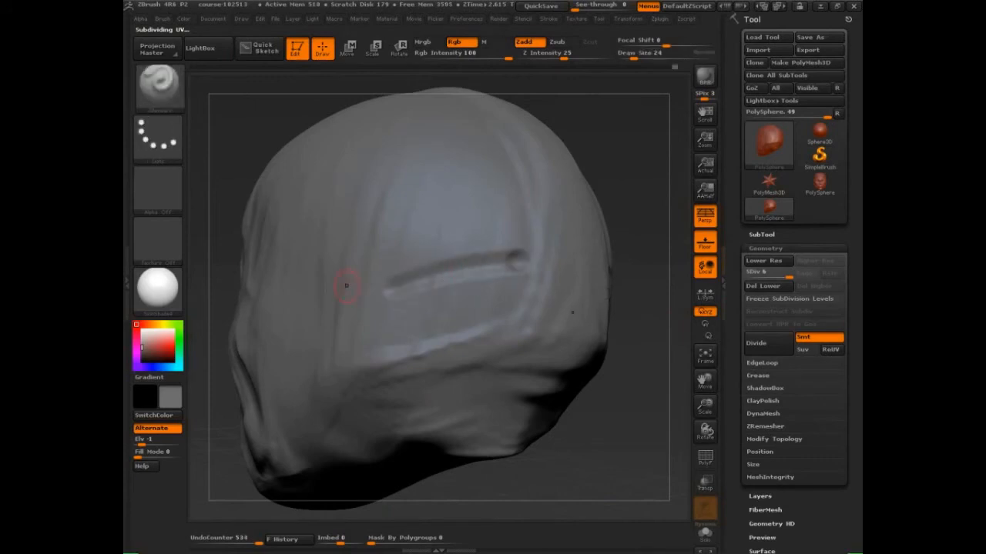
# Step: Give the Standard brush Alpha 39 and draw a second, parallel stroke above the first one
pyautogui.click(180, 194)
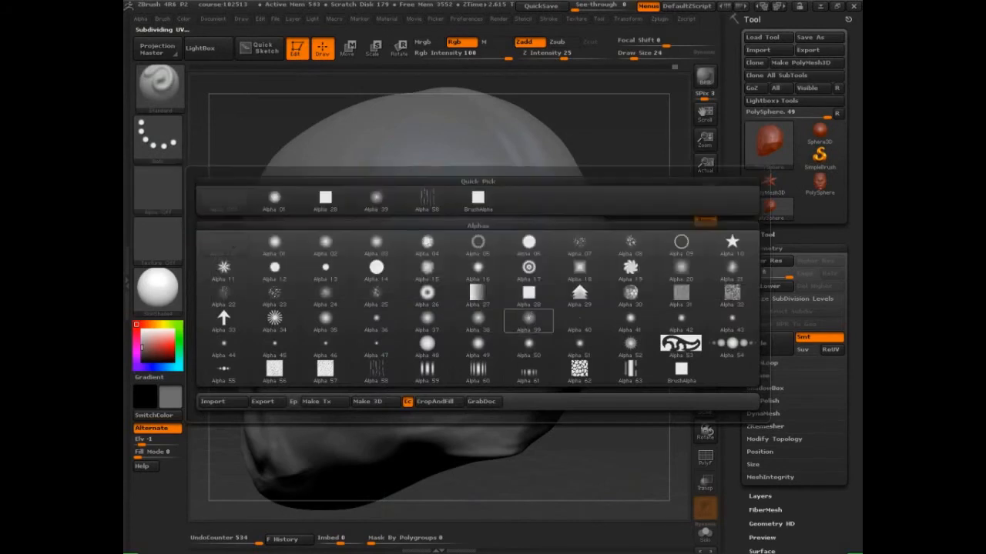
pyautogui.click(536, 329)
pyautogui.moveTo(375, 259); pyautogui.dragTo(524, 231)
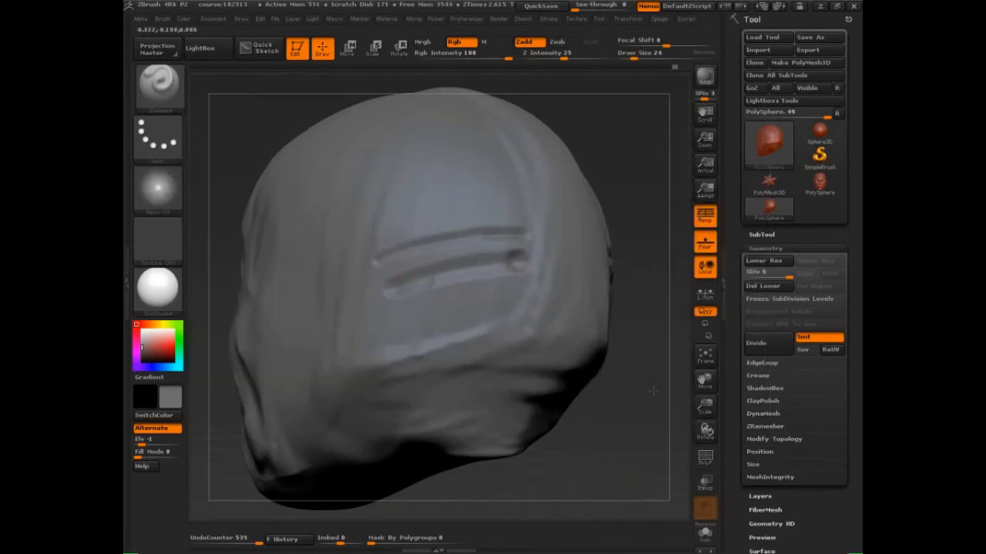
# Step: Choose the Dam_Standard brush at Draw Size 26 and cut a third parallel line above the two Standard strokes
pyautogui.moveTo(653, 391)
pyautogui.keyDown('alt'); pyautogui.mouseDown()
pyautogui.moveTo(666, 448)
pyautogui.moveTo(620, 475)
pyautogui.mouseUp(); pyautogui.keyUp('alt')
pyautogui.click(173, 94)
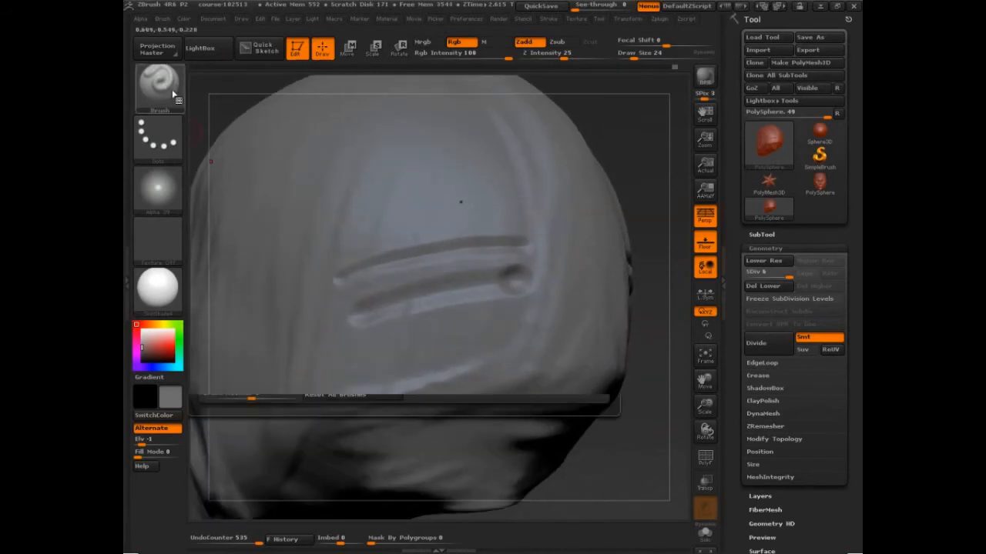
pyautogui.click(441, 171)
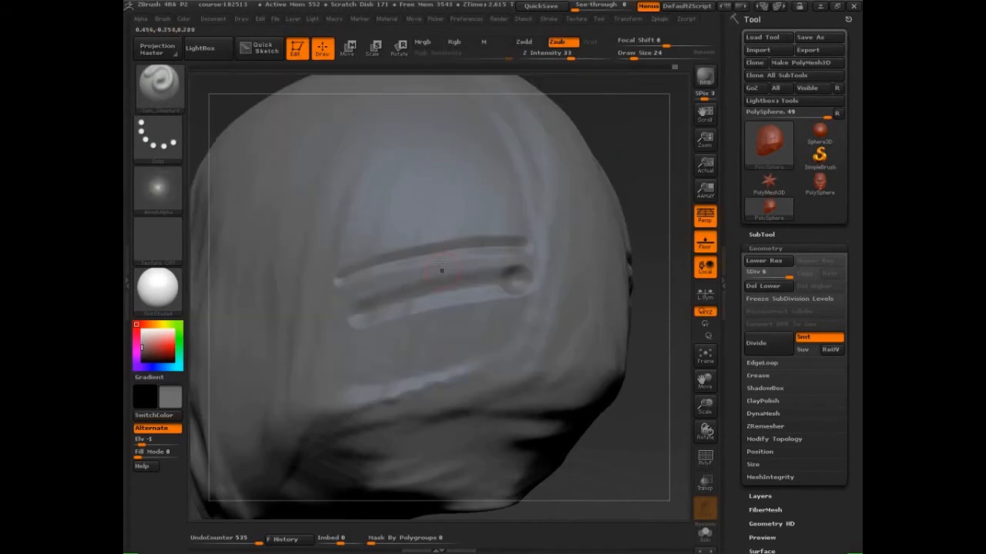
pyautogui.press('s')
pyautogui.moveTo(332, 242); pyautogui.dragTo(516, 208)
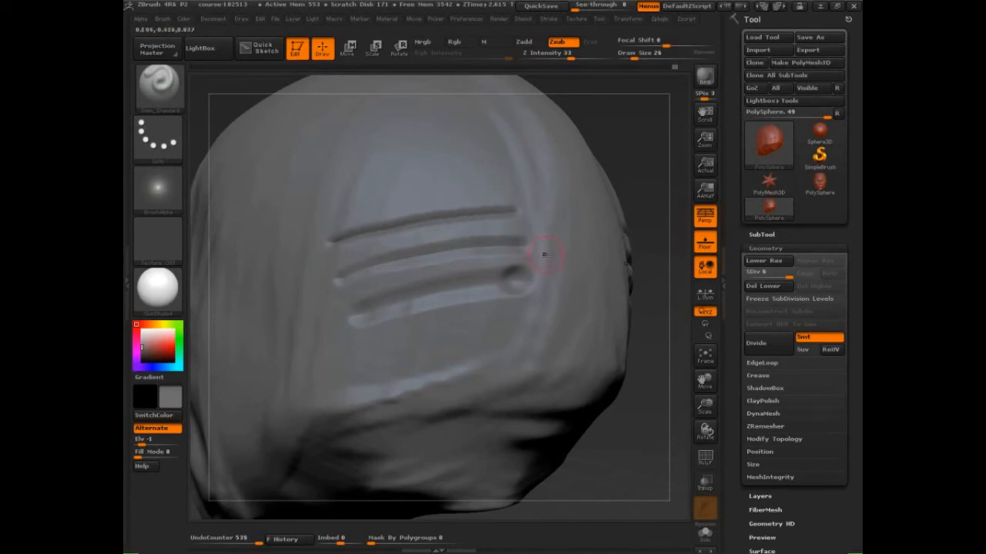
# Step: Mark the widths and circle the rounded ends of the two Standard brush strokes with temporary annotations
pyautogui.hotkey('ctrl', 'shift')
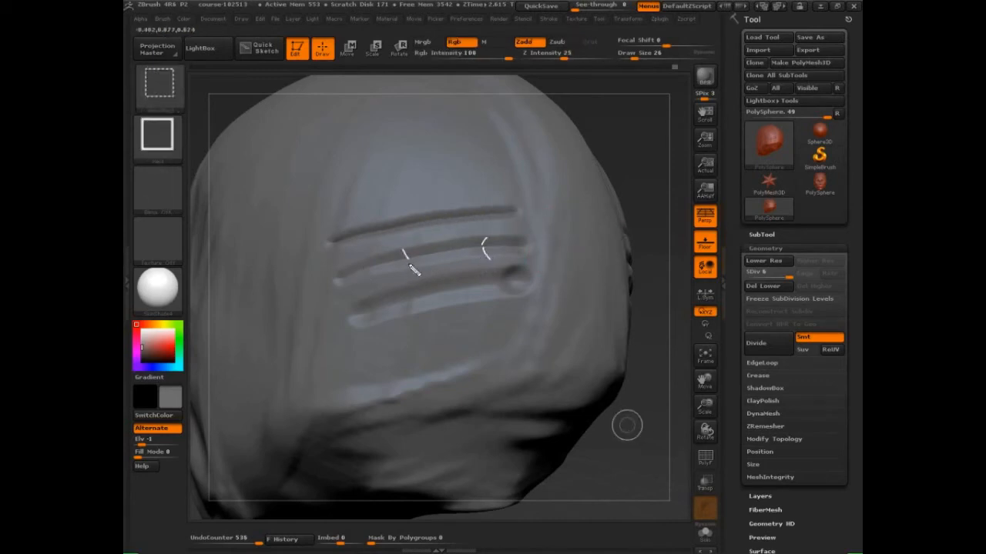
pyautogui.moveTo(478, 266); pyautogui.dragTo(484, 311)
pyautogui.moveTo(523, 276)
pyautogui.mouseDown()
pyautogui.moveTo(502, 291)
pyautogui.moveTo(527, 241)
pyautogui.mouseUp()
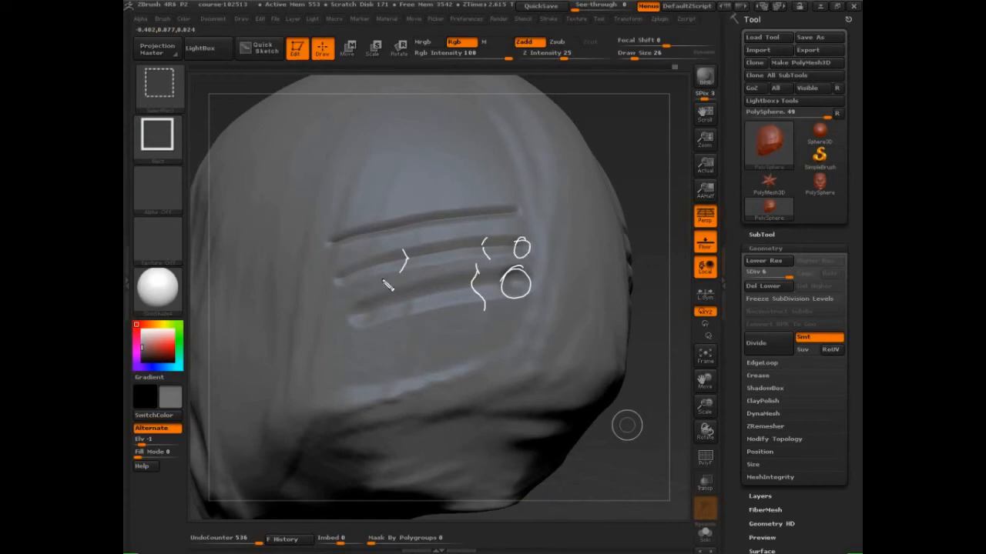
pyautogui.moveTo(335, 275); pyautogui.dragTo(339, 276)
pyautogui.moveTo(359, 324); pyautogui.dragTo(351, 336)
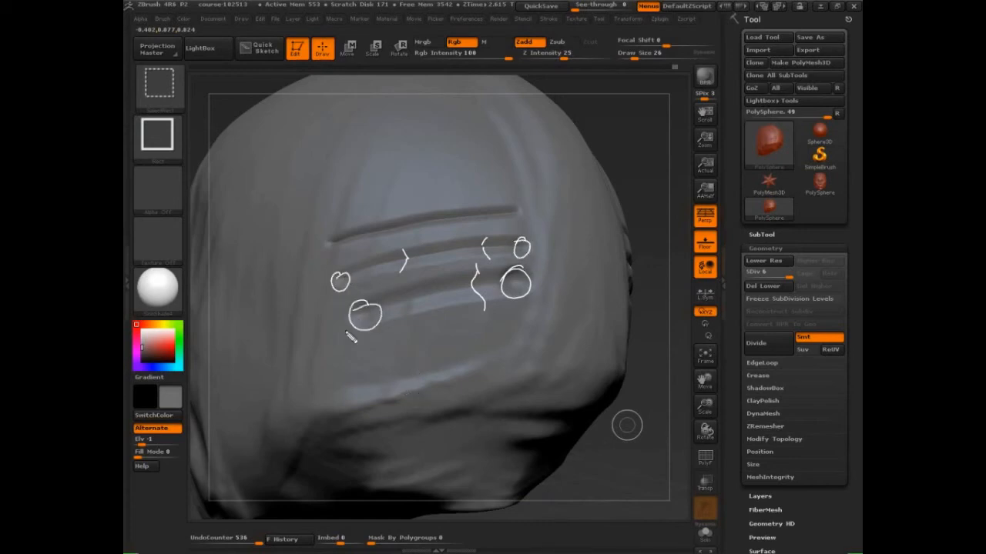
# Step: Label the two lower strokes "stand" and trace the Dam_Standard line with temporary annotations, then clear all the marks
pyautogui.moveTo(558, 266)
pyautogui.mouseDown()
pyautogui.moveTo(543, 301)
pyautogui.moveTo(576, 266)
pyautogui.mouseUp()
pyautogui.moveTo(594, 262); pyautogui.dragTo(579, 276)
pyautogui.moveTo(604, 240); pyautogui.dragTo(605, 274)
pyautogui.moveTo(594, 261); pyautogui.dragTo(633, 271)
pyautogui.moveTo(642, 260); pyautogui.dragTo(642, 228)
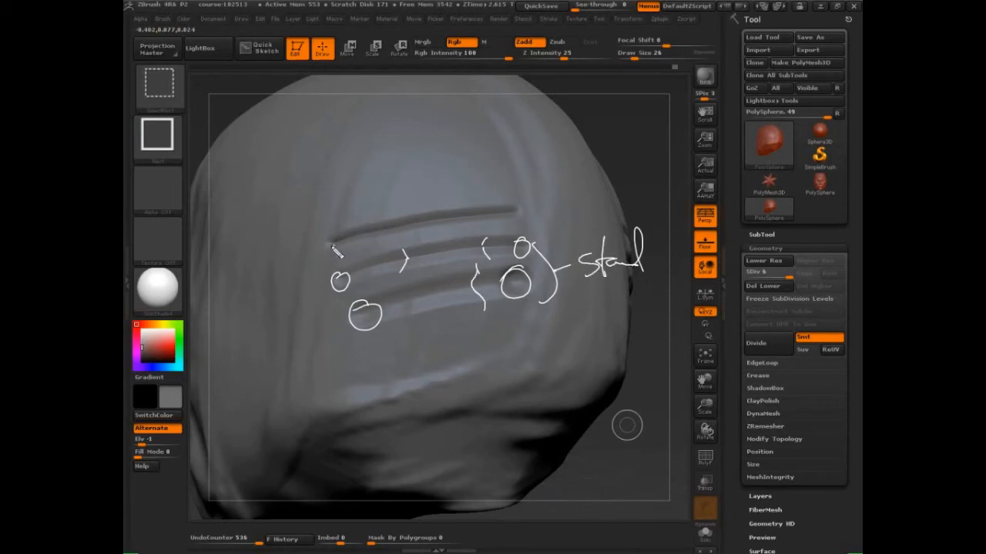
pyautogui.moveTo(373, 198)
pyautogui.mouseDown()
pyautogui.moveTo(372, 224)
pyautogui.moveTo(379, 216)
pyautogui.mouseUp()
pyautogui.moveTo(334, 244); pyautogui.dragTo(514, 215)
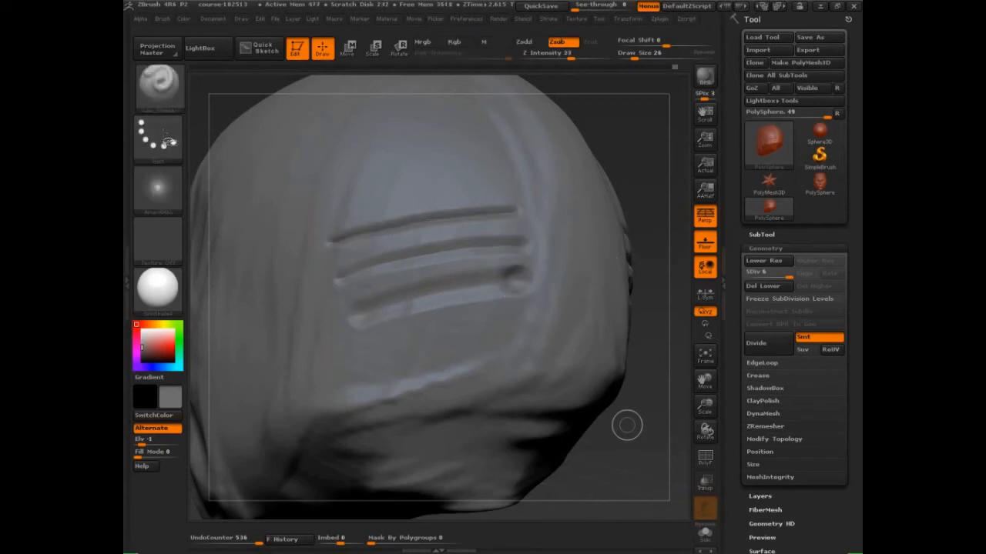
# Step: Choose the Slash3 brush and cut a fourth parallel line above the Dam_Standard line
pyautogui.click(159, 85)
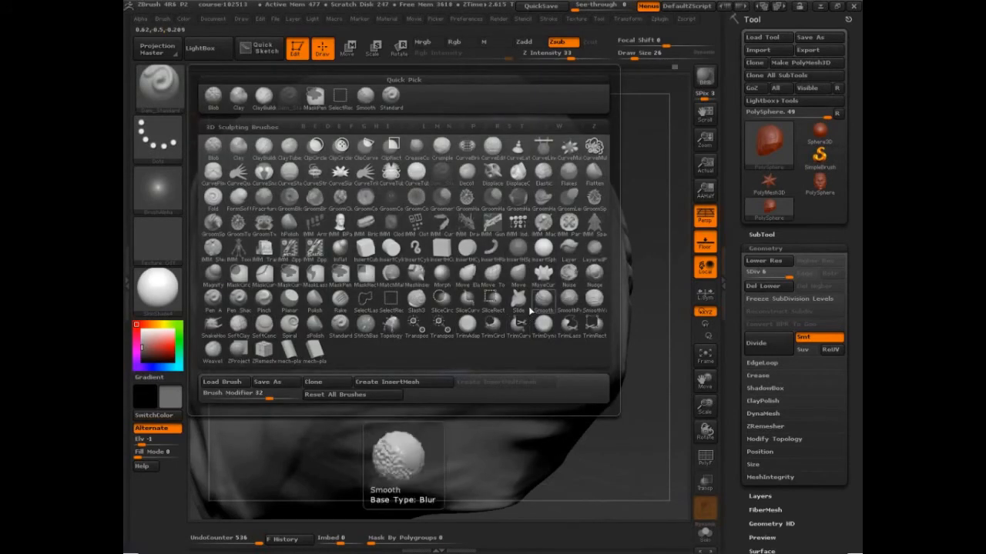
pyautogui.click(418, 303)
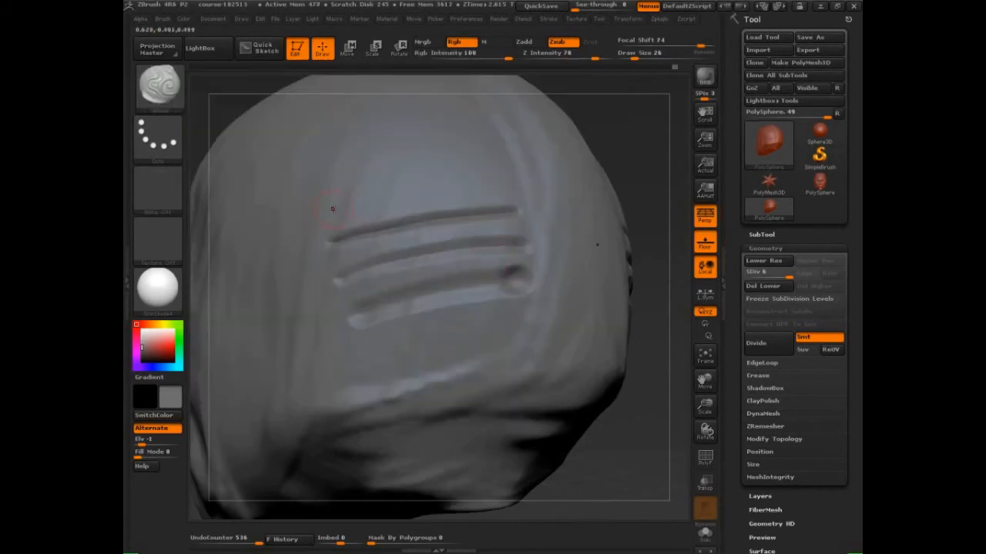
pyautogui.moveTo(332, 208); pyautogui.dragTo(505, 181)
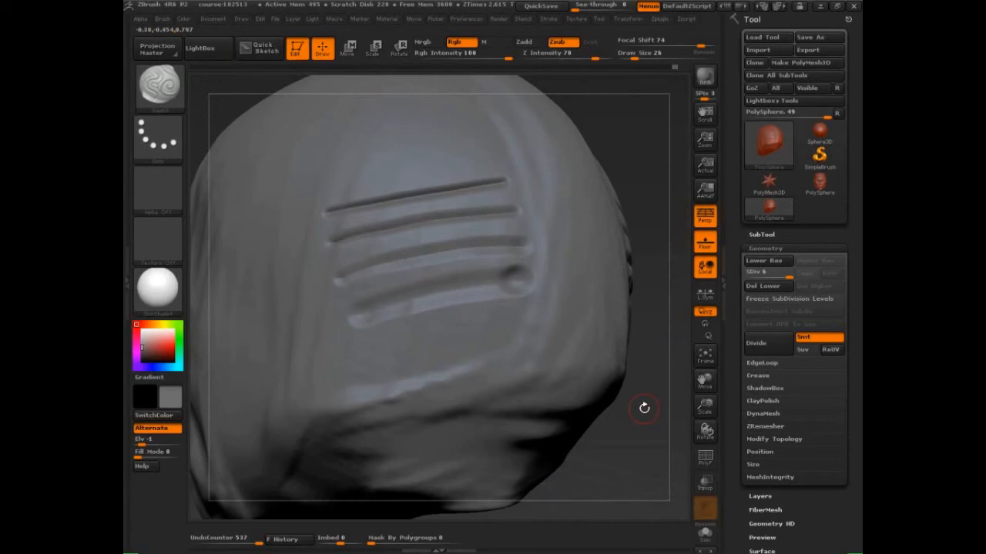
# Step: Undo the four parallel test strokes on the head
pyautogui.press('ctrl')
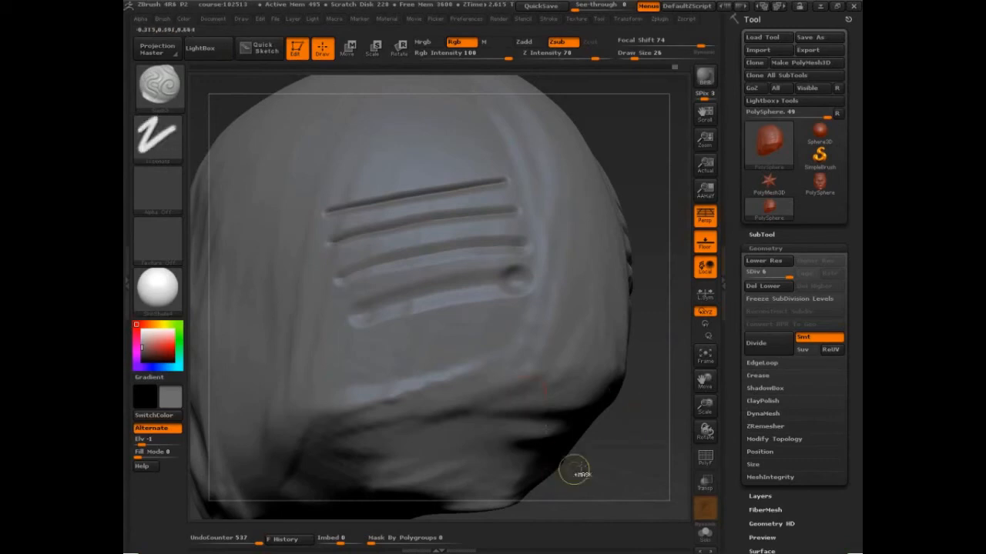
pyautogui.hotkey('ctrl', 'z')
pyautogui.hotkey('ctrl', 'z')
pyautogui.hotkey('ctrl', 'z')
pyautogui.hotkey('ctrl', 'z')
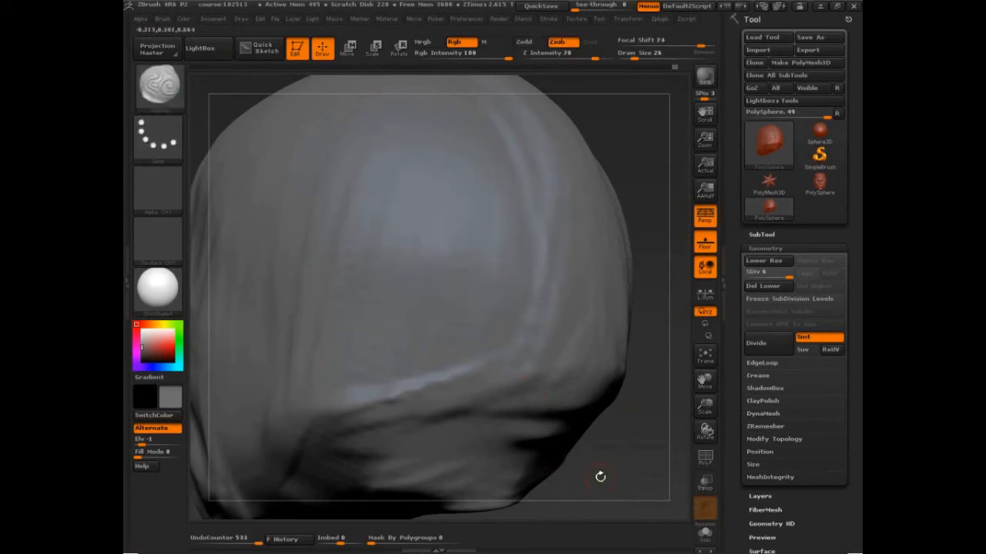
# Step: Cut the outlines of the upper and lower lips and a short philtrum groove below the nose with Slash3
pyautogui.keyDown('alt'); pyautogui.moveTo(601, 478); pyautogui.dragTo(447, 336); pyautogui.keyUp('alt')
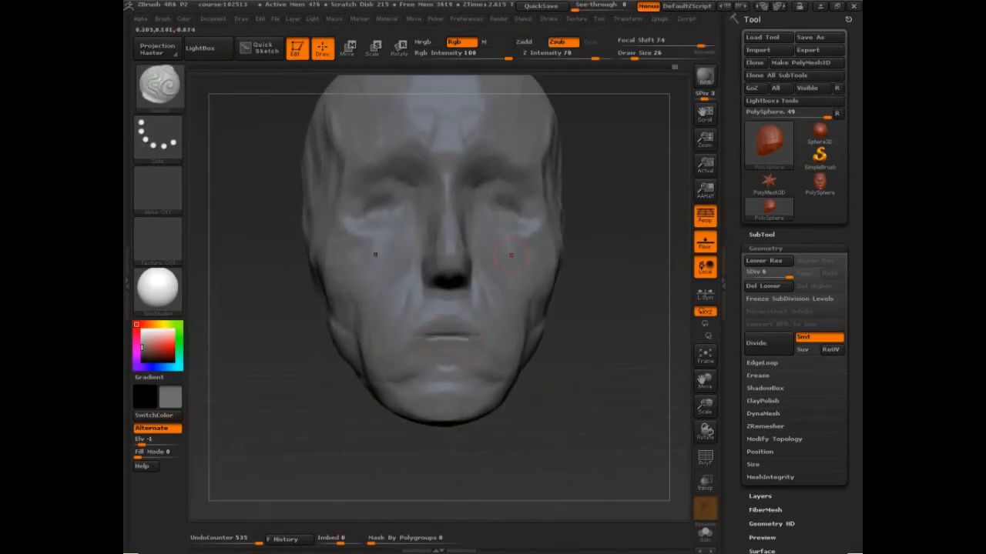
pyautogui.moveTo(447, 343); pyautogui.dragTo(410, 353)
pyautogui.moveTo(442, 337); pyautogui.dragTo(403, 352)
pyautogui.moveTo(428, 338)
pyautogui.mouseDown()
pyautogui.moveTo(397, 354)
pyautogui.moveTo(404, 381)
pyautogui.mouseUp()
pyautogui.moveTo(402, 378); pyautogui.dragTo(446, 367)
pyautogui.moveTo(428, 372); pyautogui.dragTo(446, 368)
pyautogui.moveTo(448, 302); pyautogui.dragTo(448, 323)
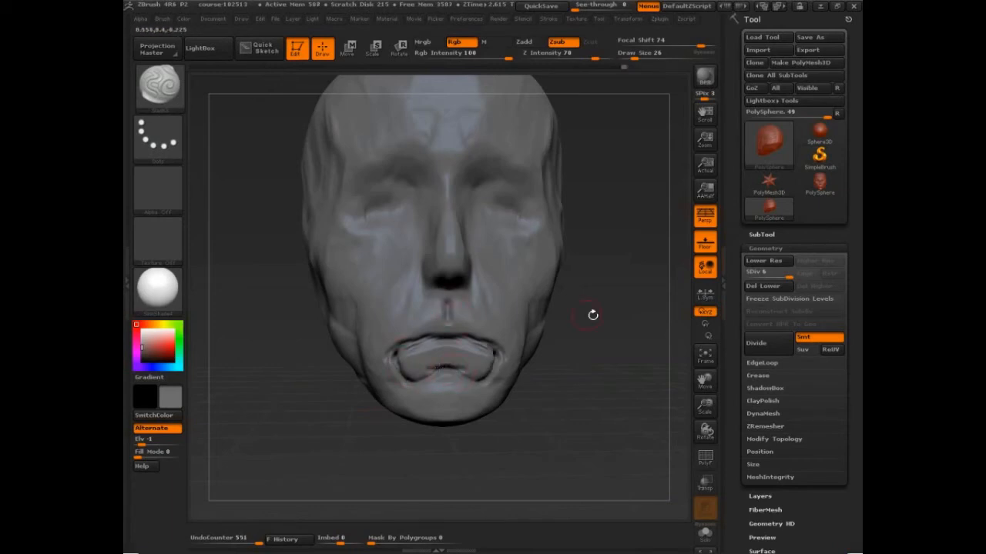
# Step: Cut the eyelid creases around both eyes with the Slash3 brush
pyautogui.moveTo(593, 314)
pyautogui.mouseDown()
pyautogui.moveTo(591, 294)
pyautogui.moveTo(608, 270)
pyautogui.moveTo(630, 273)
pyautogui.moveTo(627, 293)
pyautogui.mouseUp()
pyautogui.moveTo(395, 219)
pyautogui.mouseDown()
pyautogui.moveTo(410, 207)
pyautogui.moveTo(359, 212)
pyautogui.mouseUp()
pyautogui.moveTo(374, 186); pyautogui.dragTo(349, 208)
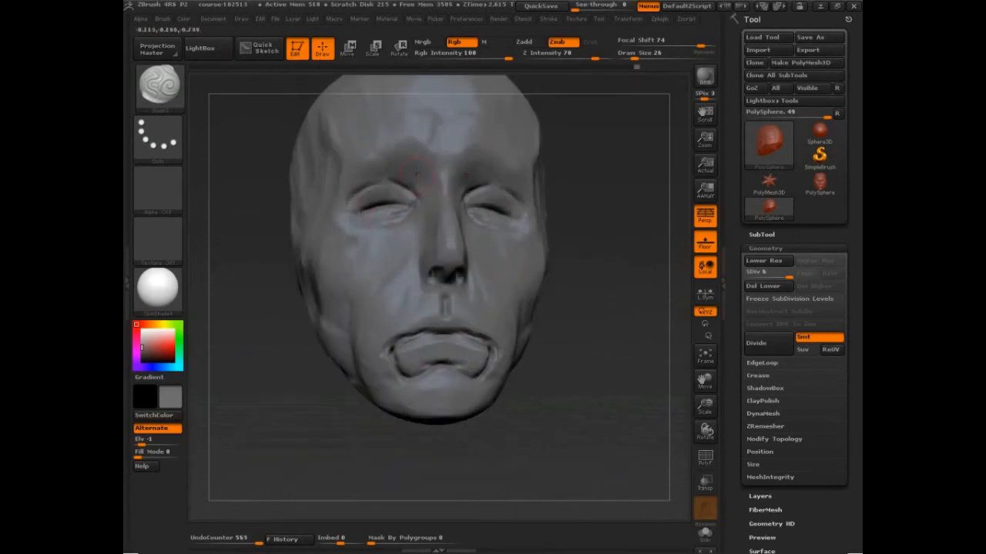
# Step: Choose the ClayBuildup brush, raise its Draw Size to 37 and build up the upper eyelids on both eyes
pyautogui.keyDown('alt'); pyautogui.moveTo(615, 275); pyautogui.dragTo(605, 406); pyautogui.keyUp('alt')
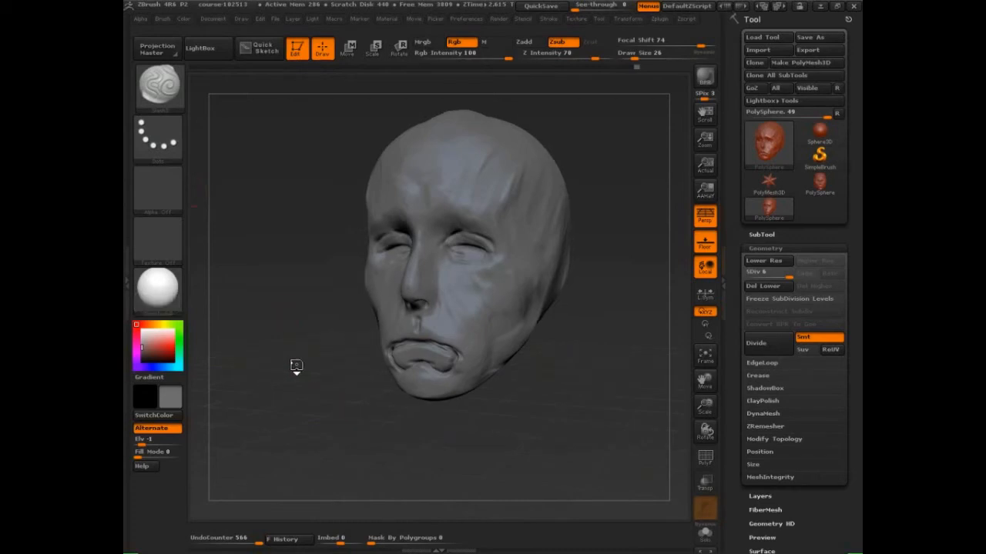
pyautogui.moveTo(297, 365); pyautogui.dragTo(285, 351)
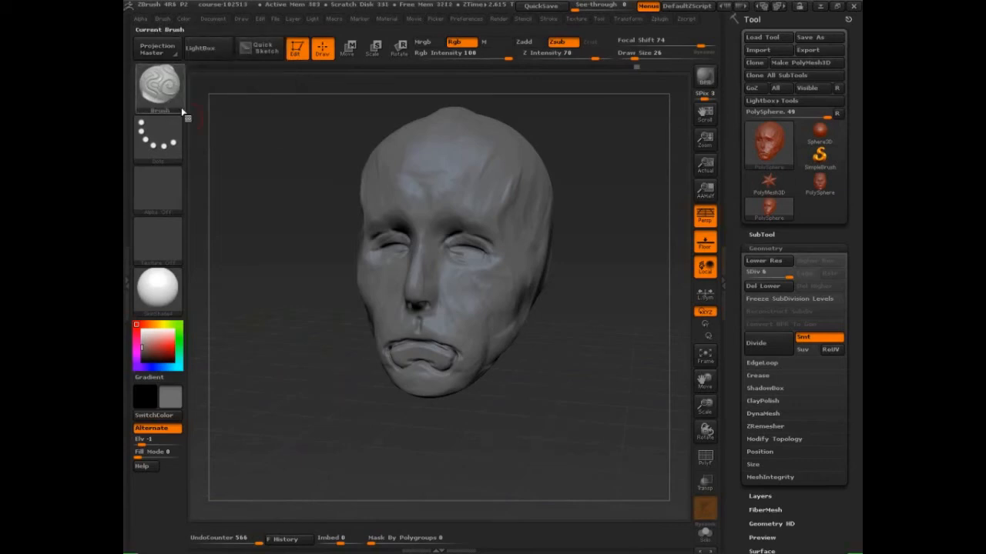
pyautogui.press('5')
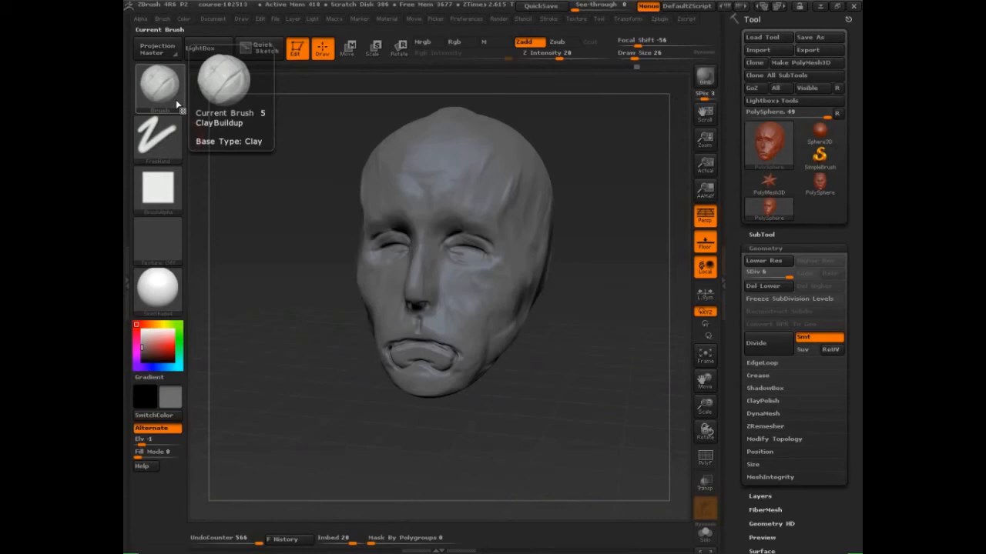
pyautogui.moveTo(598, 354)
pyautogui.mouseDown()
pyautogui.moveTo(578, 393)
pyautogui.moveTo(589, 431)
pyautogui.mouseUp()
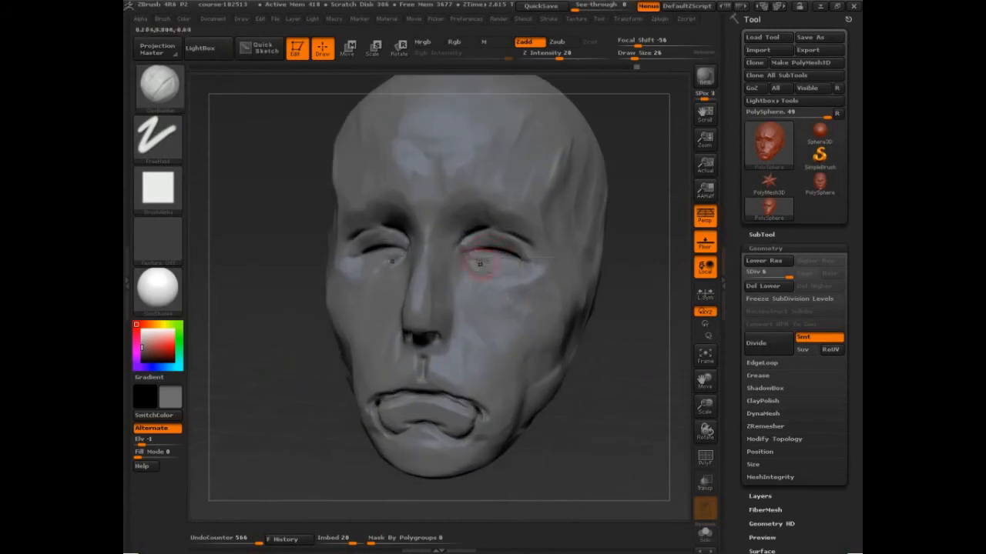
pyautogui.press(']')
pyautogui.press(']')
pyautogui.moveTo(625, 379); pyautogui.dragTo(600, 330)
pyautogui.moveTo(519, 255); pyautogui.dragTo(474, 248)
pyautogui.moveTo(474, 252)
pyautogui.mouseDown()
pyautogui.moveTo(511, 255)
pyautogui.moveTo(474, 244)
pyautogui.mouseUp()
pyautogui.press('s')
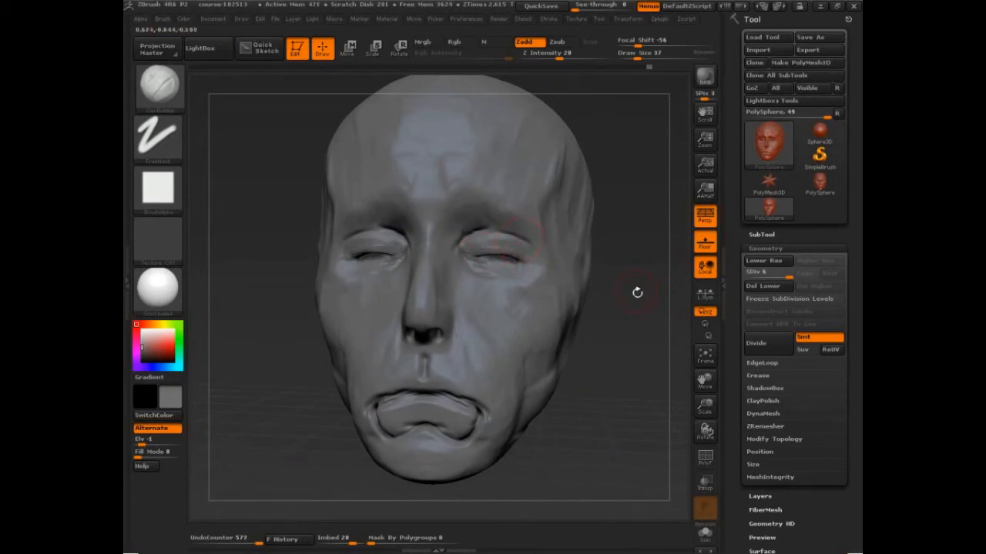
# Step: Trace the stepped profile from the philtrum over the lips to the chin and mouth corner with temporary annotations, and clear them
pyautogui.moveTo(636, 290)
pyautogui.mouseDown()
pyautogui.moveTo(649, 337)
pyautogui.moveTo(623, 355)
pyautogui.moveTo(644, 389)
pyautogui.moveTo(629, 375)
pyautogui.mouseUp()
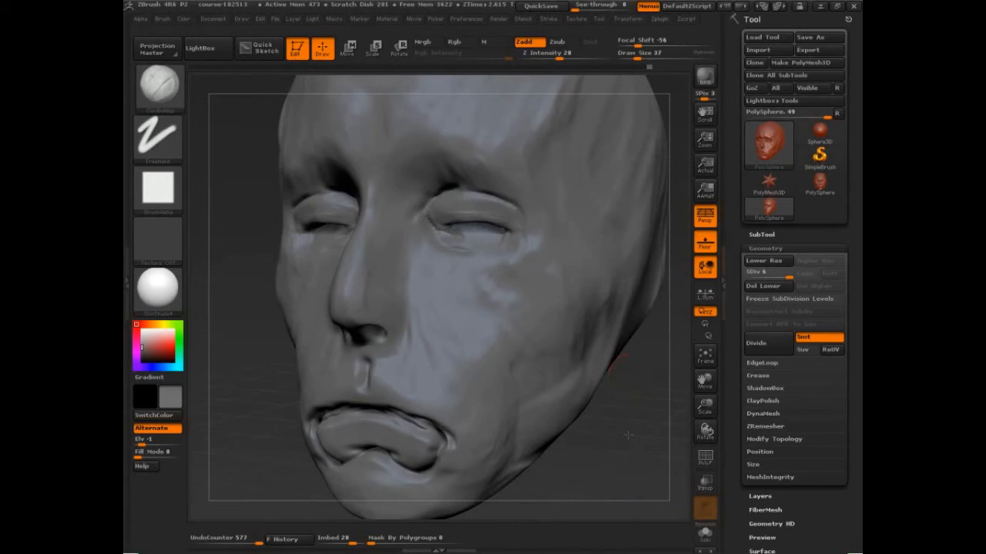
pyautogui.moveTo(628, 435)
pyautogui.mouseDown()
pyautogui.moveTo(639, 429)
pyautogui.moveTo(612, 453)
pyautogui.moveTo(610, 395)
pyautogui.moveTo(623, 418)
pyautogui.moveTo(616, 457)
pyautogui.mouseUp()
pyautogui.hotkey('ctrl', 'shift')
pyautogui.moveTo(393, 237)
pyautogui.keyDown('ctrl'); pyautogui.keyDown('shift'); pyautogui.mouseDown()
pyautogui.moveTo(400, 353)
pyautogui.moveTo(389, 354)
pyautogui.moveTo(383, 391)
pyautogui.moveTo(416, 453)
pyautogui.mouseUp(); pyautogui.keyUp('shift'); pyautogui.keyUp('ctrl')
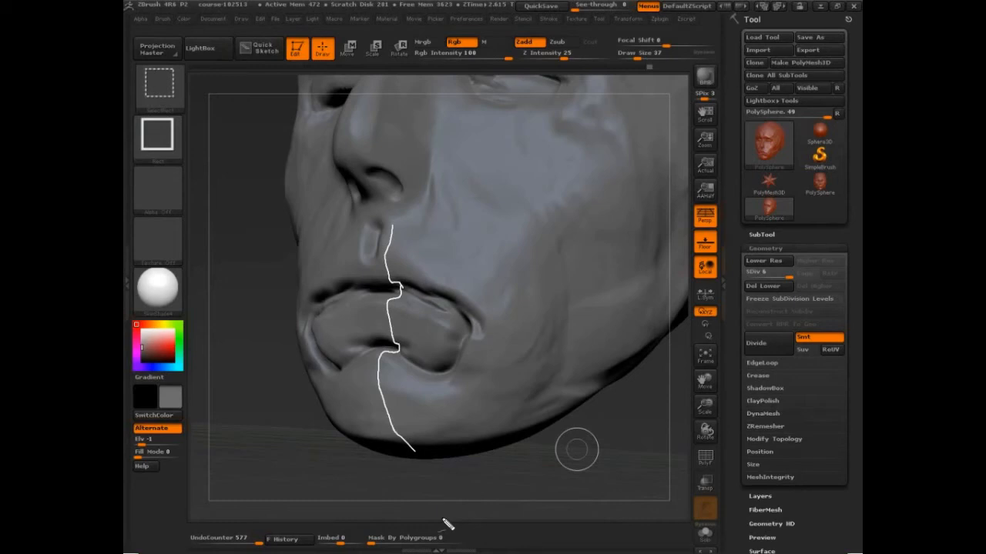
pyautogui.moveTo(402, 289)
pyautogui.keyDown('ctrl'); pyautogui.keyDown('shift'); pyautogui.mouseDown()
pyautogui.moveTo(439, 311)
pyautogui.moveTo(435, 300)
pyautogui.moveTo(455, 291)
pyautogui.moveTo(459, 355)
pyautogui.moveTo(454, 339)
pyautogui.moveTo(477, 314)
pyautogui.moveTo(522, 297)
pyautogui.mouseUp(); pyautogui.keyUp('shift'); pyautogui.keyUp('ctrl')
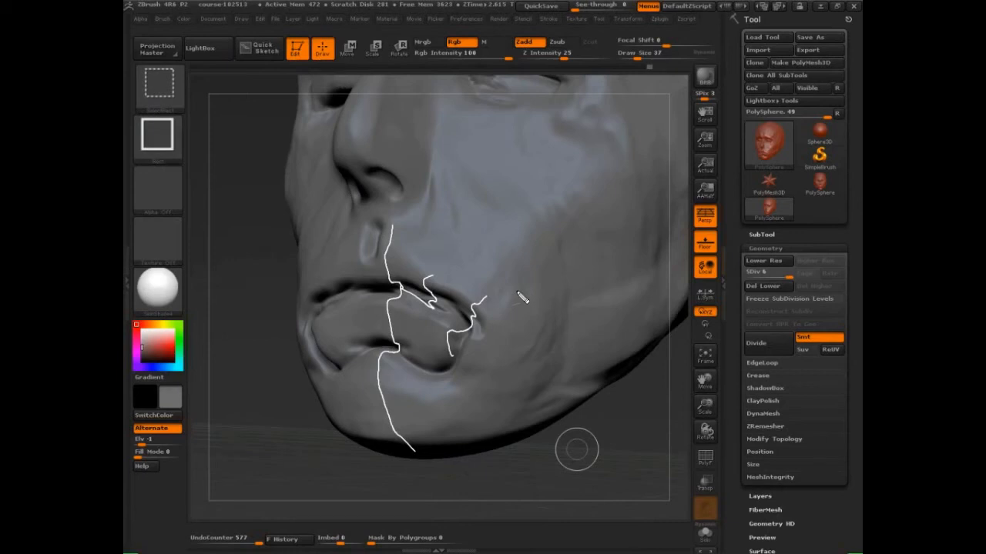
pyautogui.press('Escape')
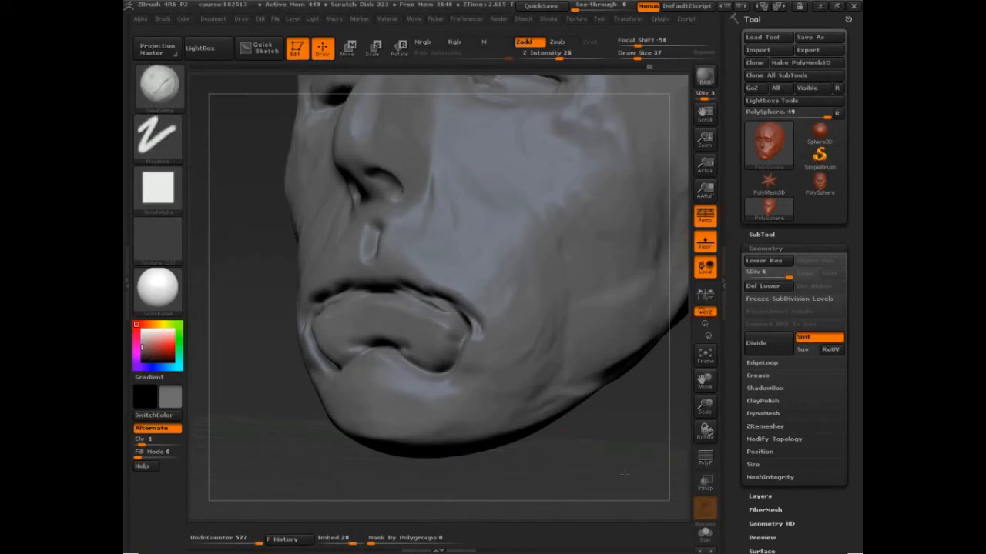
# Step: Trace the zigzag of planes from the nose base across the lips to below the chin with temporary annotations
pyautogui.moveTo(625, 472); pyautogui.dragTo(616, 467)
pyautogui.hotkey('ctrl', 'shift', 'd')
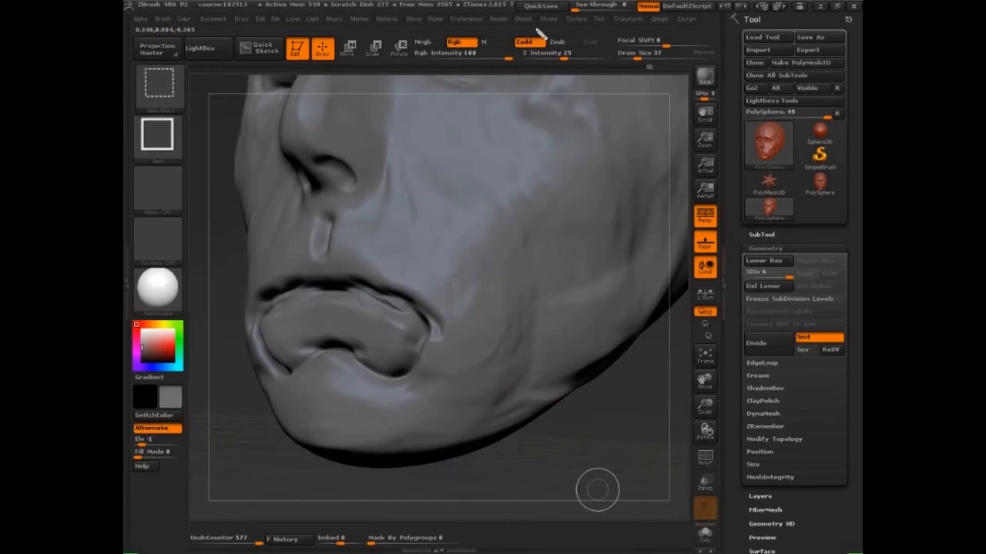
pyautogui.moveTo(539, 32); pyautogui.dragTo(568, 33)
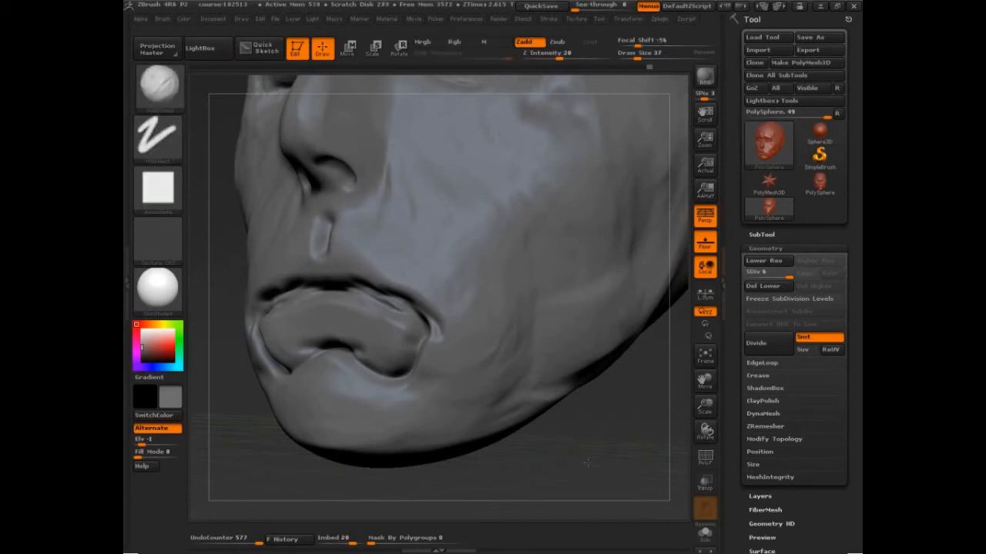
pyautogui.moveTo(594, 477)
pyautogui.mouseDown()
pyautogui.moveTo(605, 459)
pyautogui.moveTo(616, 476)
pyautogui.moveTo(593, 462)
pyautogui.mouseUp()
pyautogui.moveTo(370, 479); pyautogui.dragTo(381, 440)
pyautogui.hotkey('ctrl', 'shift', '3')
pyautogui.moveTo(355, 232)
pyautogui.mouseDown()
pyautogui.moveTo(376, 257)
pyautogui.moveTo(380, 171)
pyautogui.mouseUp()
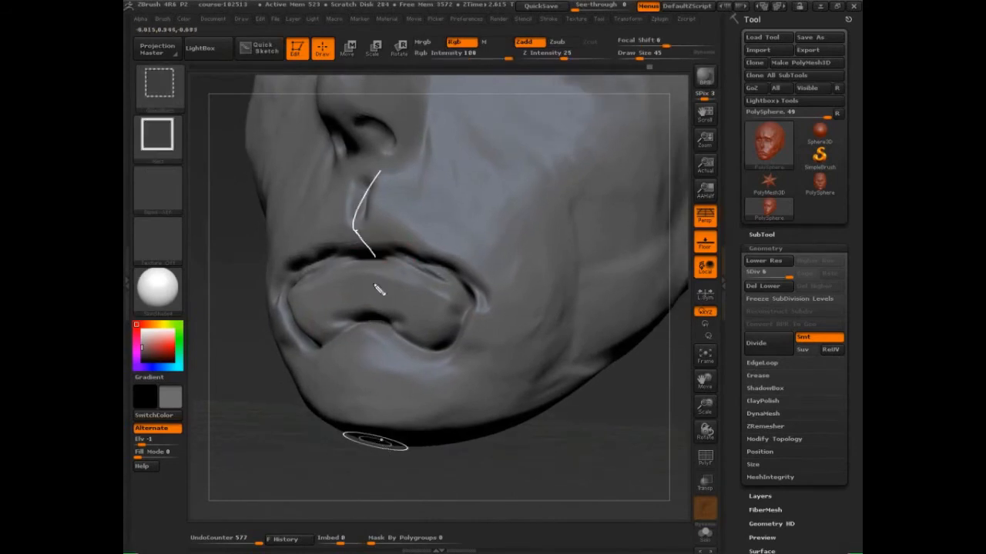
pyautogui.moveTo(376, 258)
pyautogui.mouseDown()
pyautogui.moveTo(363, 293)
pyautogui.moveTo(379, 332)
pyautogui.moveTo(350, 381)
pyautogui.moveTo(399, 482)
pyautogui.mouseUp()
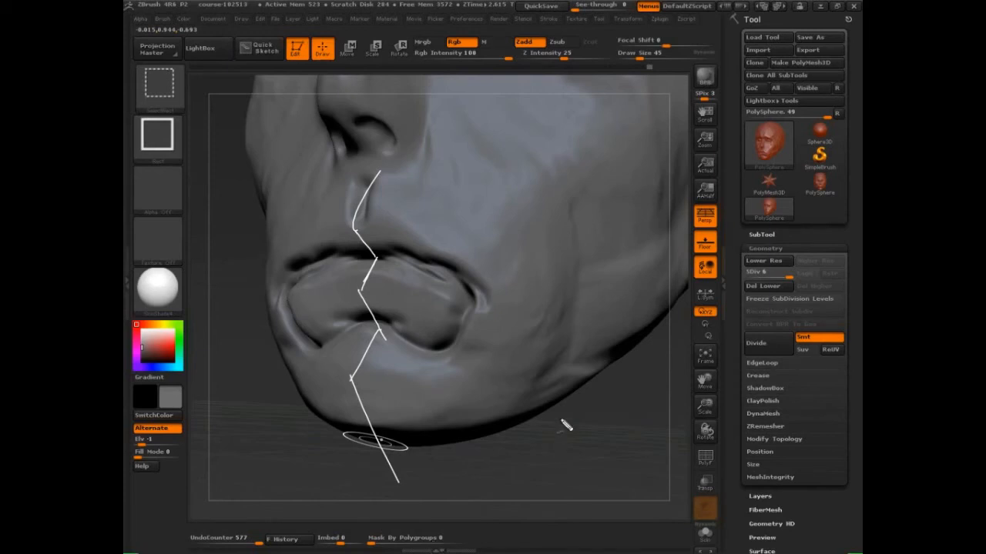
# Step: Handwrite the sculptor's name "Eduord lanteri" beside the chin as a temporary annotation and clear all the marks
pyautogui.moveTo(491, 446)
pyautogui.mouseDown()
pyautogui.moveTo(486, 483)
pyautogui.moveTo(514, 430)
pyautogui.moveTo(550, 460)
pyautogui.moveTo(573, 459)
pyautogui.mouseUp()
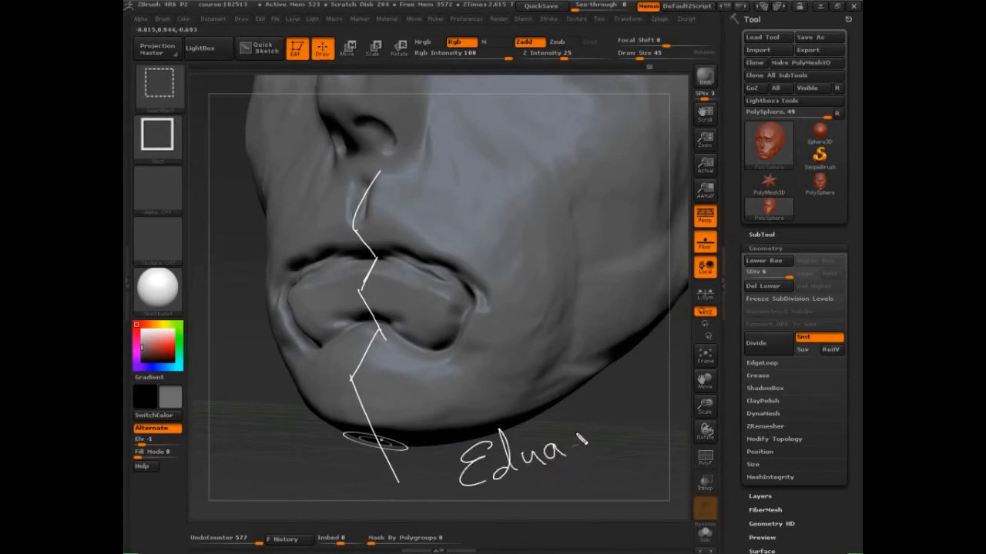
pyautogui.hotkey('ctrl', 'z')
pyautogui.moveTo(552, 453); pyautogui.dragTo(559, 448)
pyautogui.moveTo(569, 459); pyautogui.dragTo(583, 449)
pyautogui.moveTo(593, 440)
pyautogui.mouseDown()
pyautogui.moveTo(586, 455)
pyautogui.moveTo(597, 452)
pyautogui.moveTo(571, 496)
pyautogui.moveTo(621, 484)
pyautogui.mouseUp()
pyautogui.moveTo(616, 430); pyautogui.dragTo(623, 481)
pyautogui.moveTo(619, 462); pyautogui.dragTo(649, 466)
pyautogui.moveTo(651, 452)
pyautogui.mouseDown()
pyautogui.moveTo(662, 447)
pyautogui.moveTo(669, 463)
pyautogui.mouseUp()
pyautogui.click(656, 424)
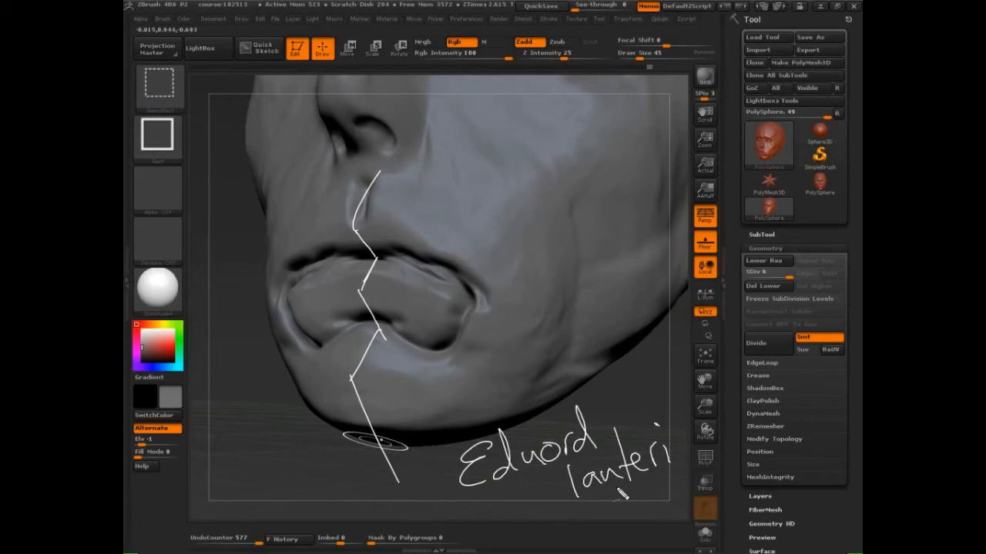
pyautogui.press('Escape')
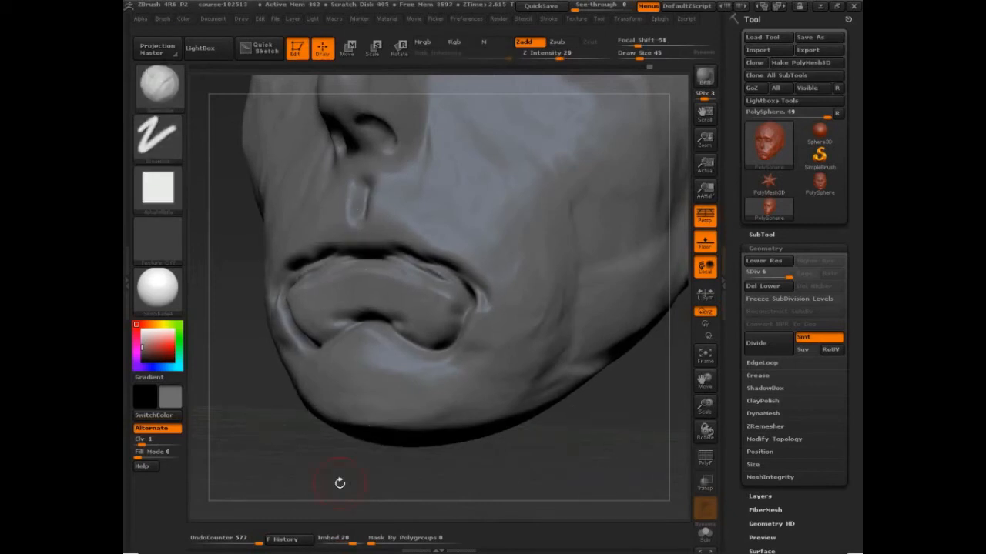
# Step: Build up the upper lip's edge below the philtrum with short ClayBuildup strokes at Draw Size 45
pyautogui.moveTo(342, 478); pyautogui.dragTo(341, 465)
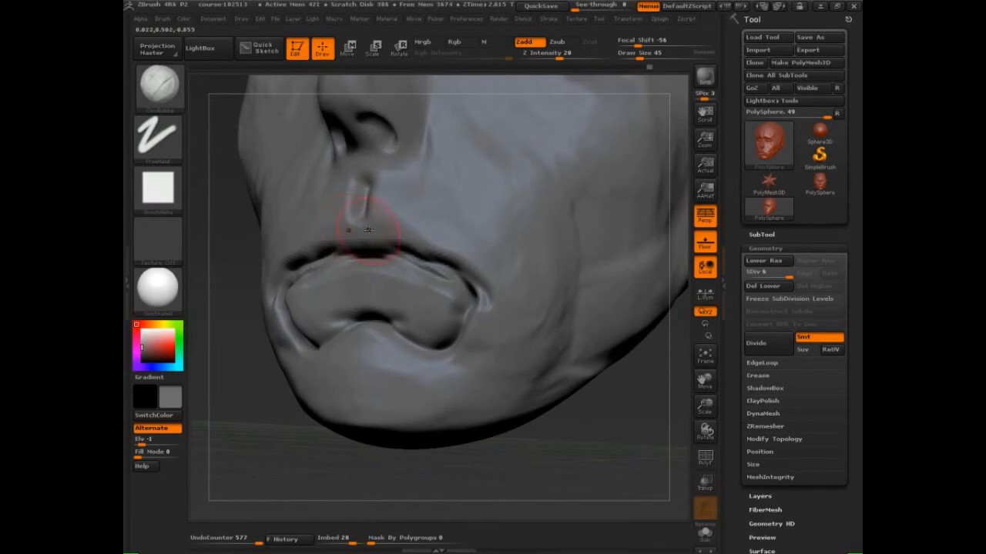
pyautogui.moveTo(359, 202)
pyautogui.mouseDown()
pyautogui.moveTo(368, 251)
pyautogui.moveTo(380, 251)
pyautogui.mouseUp()
pyautogui.moveTo(381, 234)
pyautogui.mouseDown()
pyautogui.moveTo(389, 250)
pyautogui.moveTo(408, 248)
pyautogui.mouseUp()
pyautogui.hotkey('ctrl', 'z')
pyautogui.hotkey('ctrl', 'z')
pyautogui.hotkey('ctrl', 'z')
pyautogui.hotkey('ctrl', 'z')
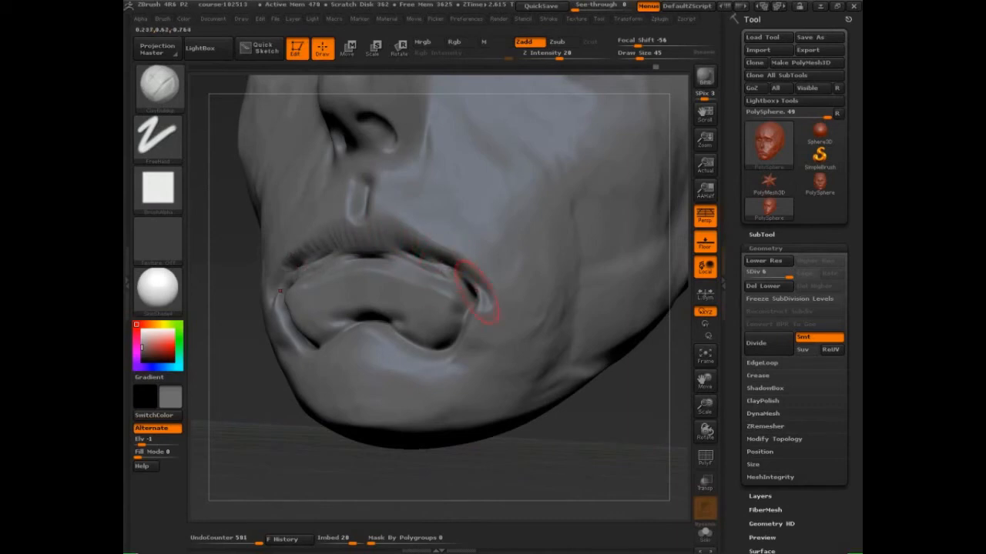
# Step: Circle the deep groove beside the upper lip with a temporary annotation, clear it and soften the groove with ClayBuildup strokes
pyautogui.moveTo(602, 435); pyautogui.dragTo(516, 325)
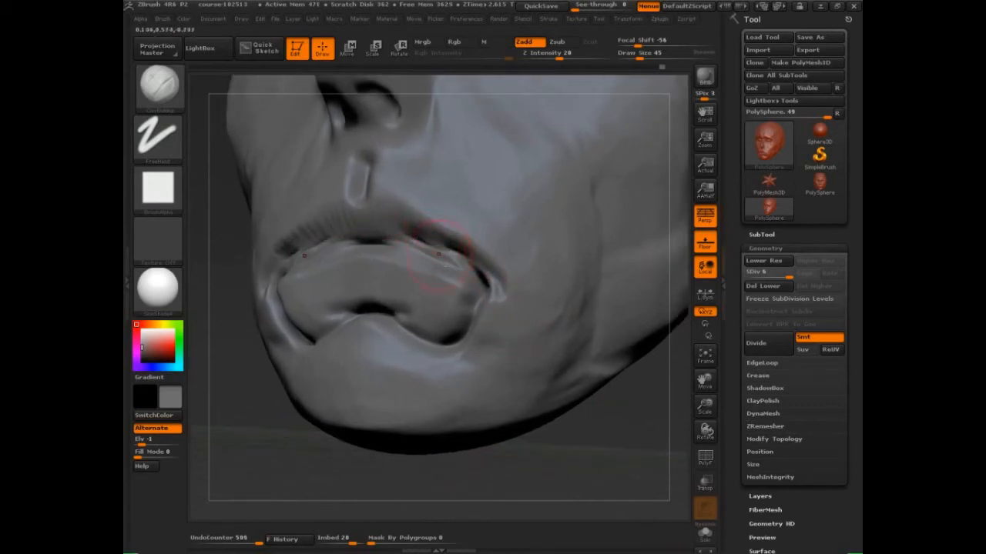
pyautogui.hotkey('ctrl', 'shift')
pyautogui.moveTo(472, 248)
pyautogui.keyDown('ctrl'); pyautogui.keyDown('shift'); pyautogui.mouseDown()
pyautogui.moveTo(460, 238)
pyautogui.moveTo(505, 279)
pyautogui.moveTo(390, 254)
pyautogui.mouseUp(); pyautogui.keyUp('shift'); pyautogui.keyUp('ctrl')
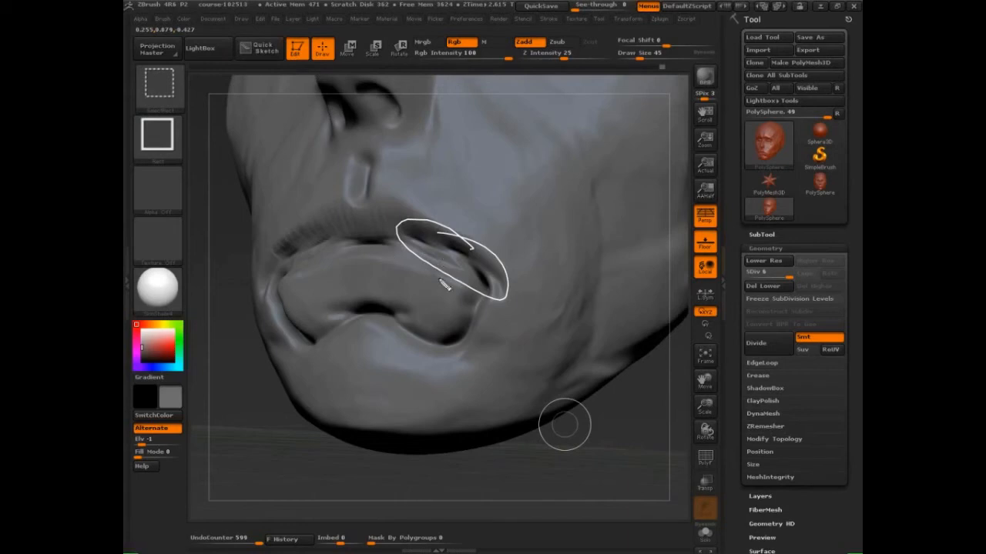
pyautogui.press('Escape')
pyautogui.moveTo(559, 463); pyautogui.dragTo(579, 439)
pyautogui.moveTo(435, 252); pyautogui.dragTo(475, 264)
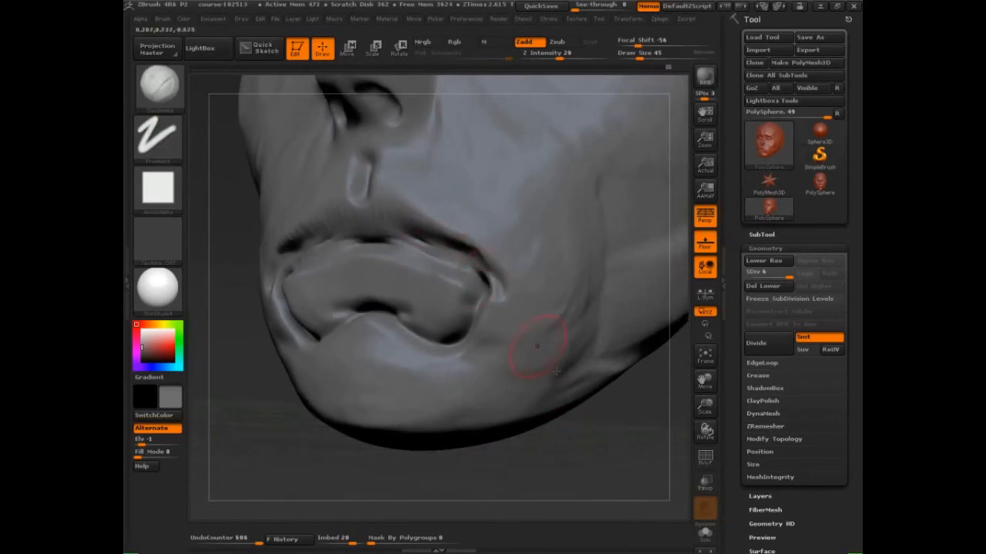
# Step: Mark the stroke direction across the upper lip with temporary lines, clear them and fill the groove with ClayBuildup strokes
pyautogui.moveTo(598, 457); pyautogui.dragTo(571, 439)
pyautogui.keyDown('alt'); pyautogui.moveTo(319, 374); pyautogui.dragTo(343, 392); pyautogui.keyUp('alt')
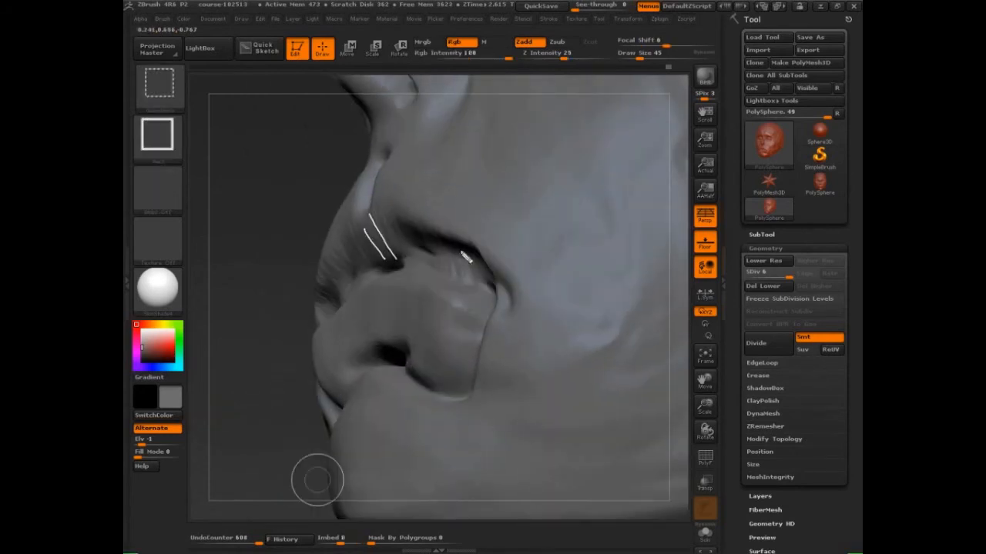
pyautogui.moveTo(434, 230)
pyautogui.mouseDown()
pyautogui.moveTo(463, 252)
pyautogui.moveTo(466, 282)
pyautogui.mouseUp()
pyautogui.press('Escape')
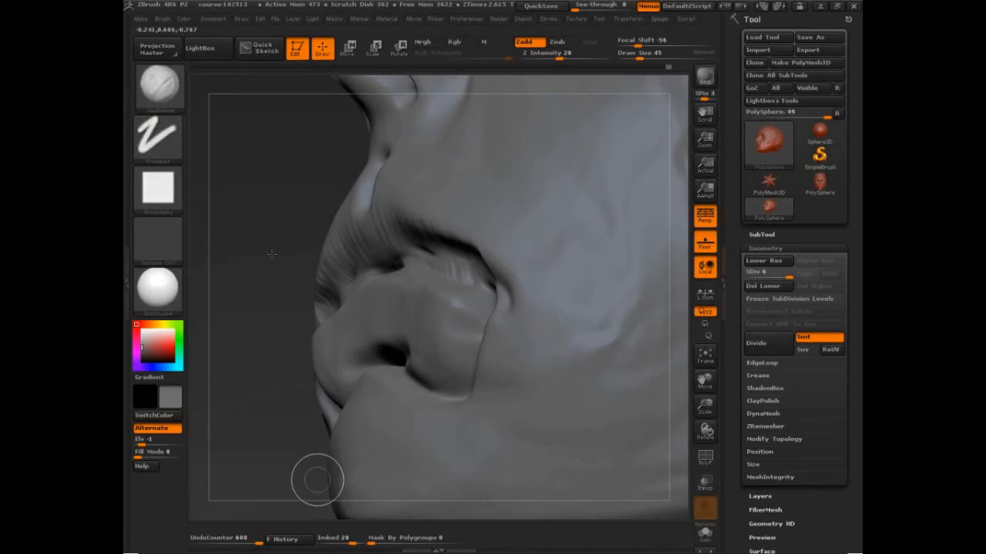
pyautogui.moveTo(272, 254); pyautogui.dragTo(316, 256)
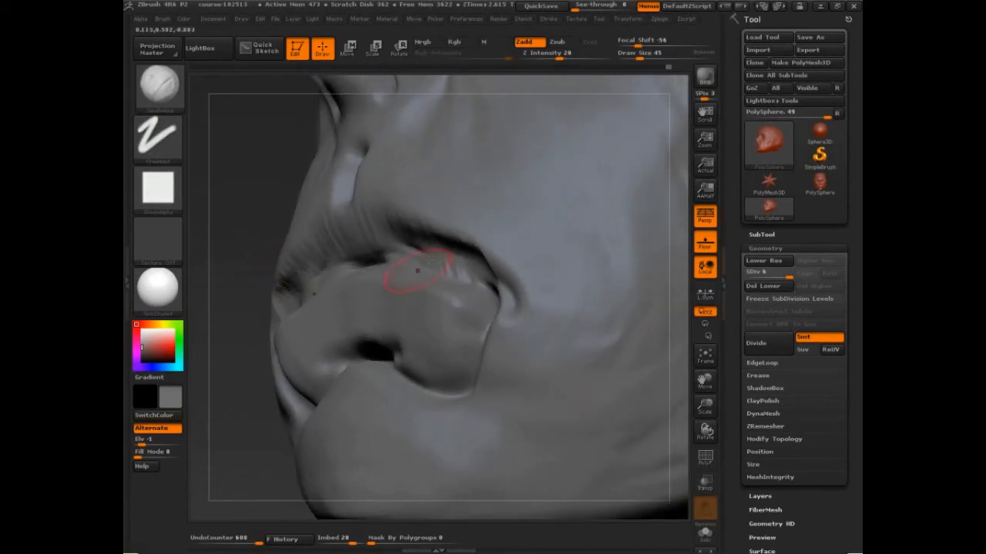
pyautogui.moveTo(417, 271)
pyautogui.mouseDown()
pyautogui.moveTo(475, 265)
pyautogui.moveTo(401, 223)
pyautogui.moveTo(394, 235)
pyautogui.moveTo(371, 231)
pyautogui.moveTo(365, 257)
pyautogui.mouseUp()
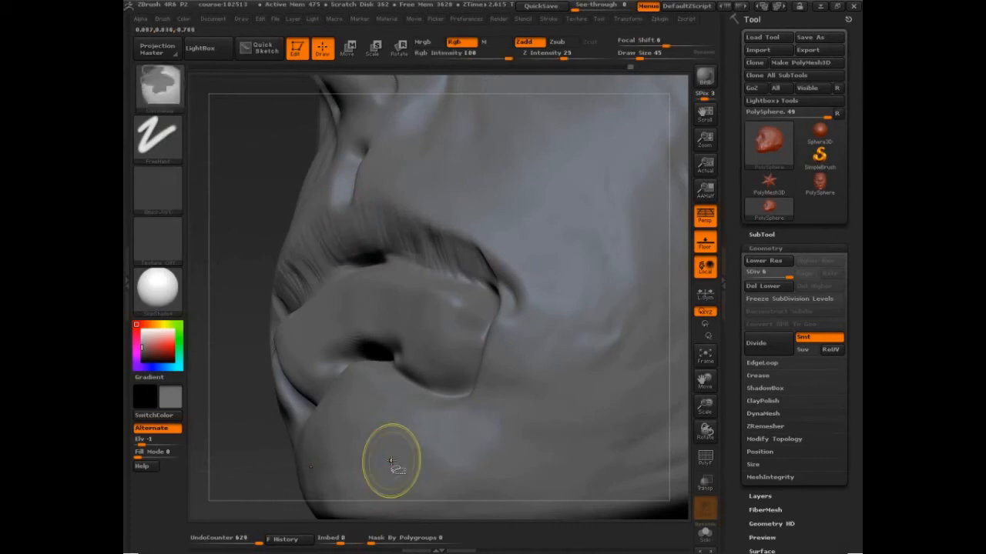
# Step: Outline and hatch the built-up band of the upper lip with temporary annotations and clear them
pyautogui.moveTo(278, 285)
pyautogui.keyDown('ctrl'); pyautogui.keyDown('shift'); pyautogui.mouseDown()
pyautogui.moveTo(418, 227)
pyautogui.moveTo(298, 312)
pyautogui.moveTo(470, 266)
pyautogui.moveTo(422, 273)
pyautogui.moveTo(353, 231)
pyautogui.moveTo(327, 248)
pyautogui.moveTo(312, 341)
pyautogui.mouseUp(); pyautogui.keyUp('shift'); pyautogui.keyUp('ctrl')
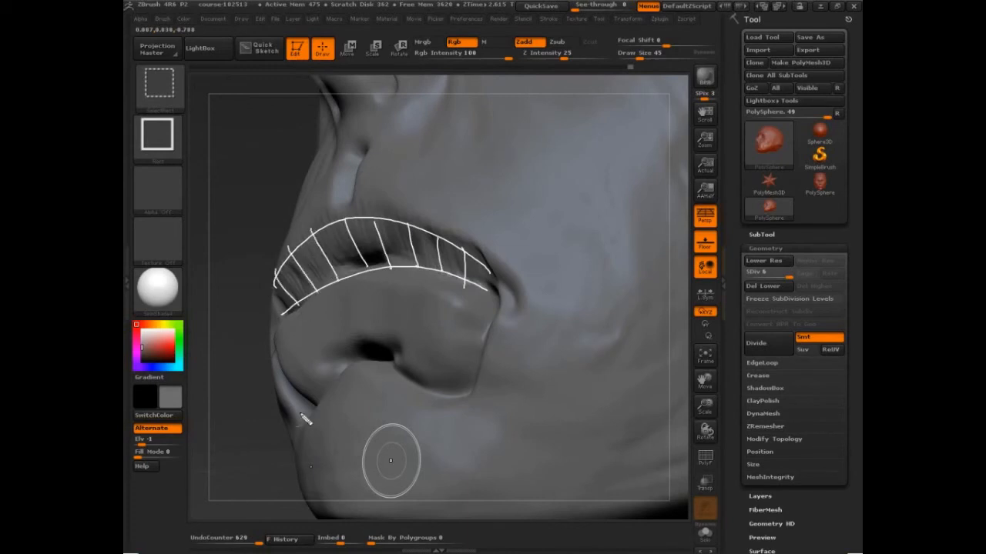
pyautogui.press('Escape')
pyautogui.moveTo(265, 250); pyautogui.dragTo(250, 246)
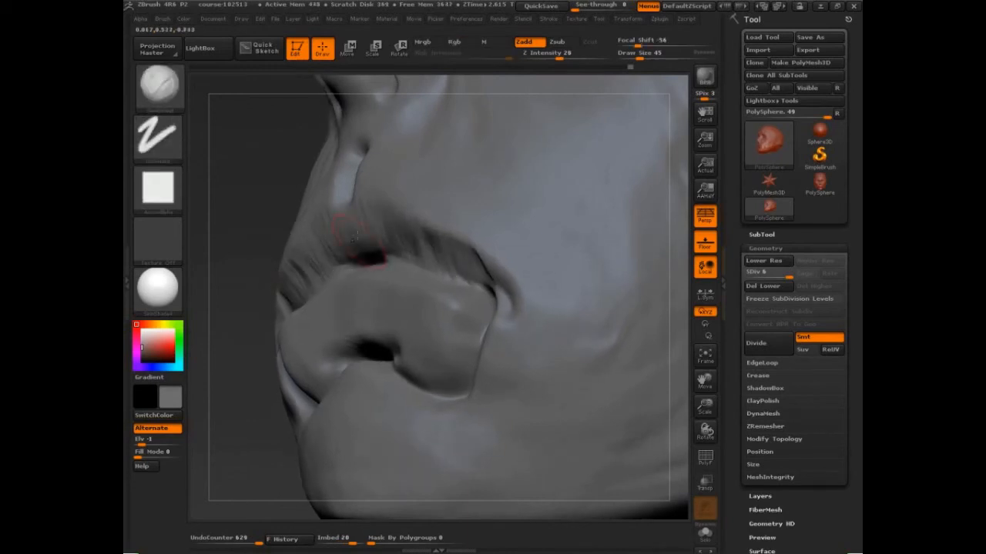
# Step: Build up the upper lip's band from below the philtrum out to the mouth corner with ClayBuildup strokes at Draw Size 45
pyautogui.moveTo(355, 237)
pyautogui.mouseDown()
pyautogui.moveTo(350, 253)
pyautogui.moveTo(431, 258)
pyautogui.mouseUp()
pyautogui.moveTo(429, 236)
pyautogui.mouseDown()
pyautogui.moveTo(442, 262)
pyautogui.moveTo(491, 293)
pyautogui.mouseUp()
pyautogui.moveTo(232, 374)
pyautogui.mouseDown()
pyautogui.moveTo(302, 362)
pyautogui.moveTo(246, 379)
pyautogui.moveTo(237, 343)
pyautogui.mouseUp()
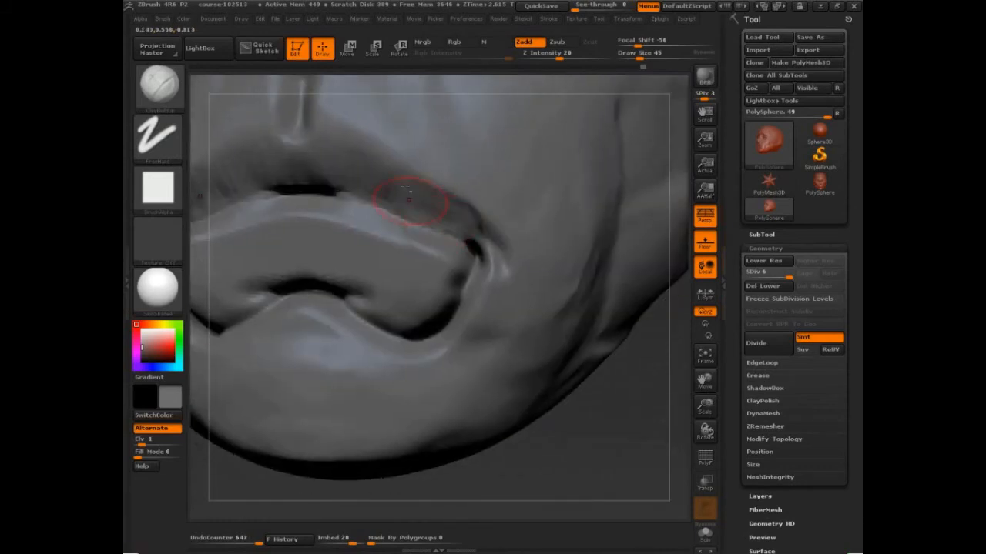
pyautogui.moveTo(418, 206); pyautogui.dragTo(278, 194)
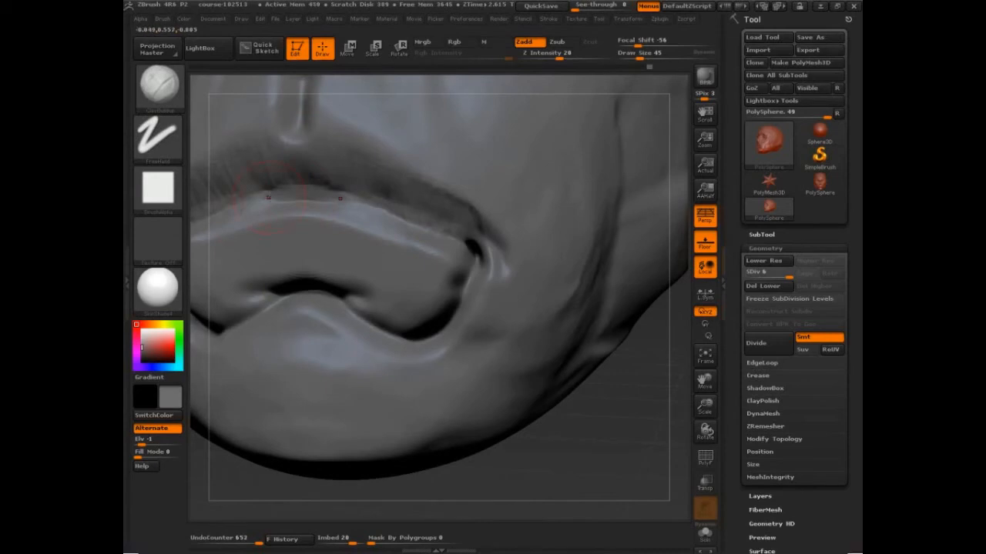
# Step: Set Draw Size to 53 and lay long horizontal ClayBuildup strokes across the lower lip from corner to corner
pyautogui.moveTo(590, 470)
pyautogui.mouseDown()
pyautogui.moveTo(574, 458)
pyautogui.moveTo(610, 443)
pyautogui.mouseUp()
pyautogui.press('s')
pyautogui.click(293, 235)
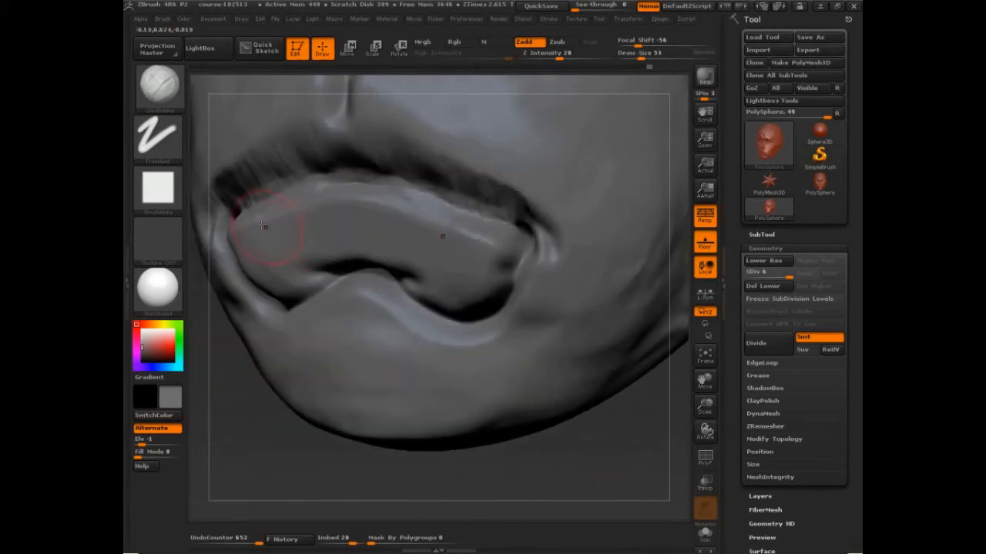
pyautogui.moveTo(265, 228); pyautogui.dragTo(424, 235)
pyautogui.moveTo(282, 234); pyautogui.dragTo(482, 238)
pyautogui.moveTo(251, 237); pyautogui.dragTo(492, 240)
pyautogui.moveTo(285, 237); pyautogui.dragTo(493, 241)
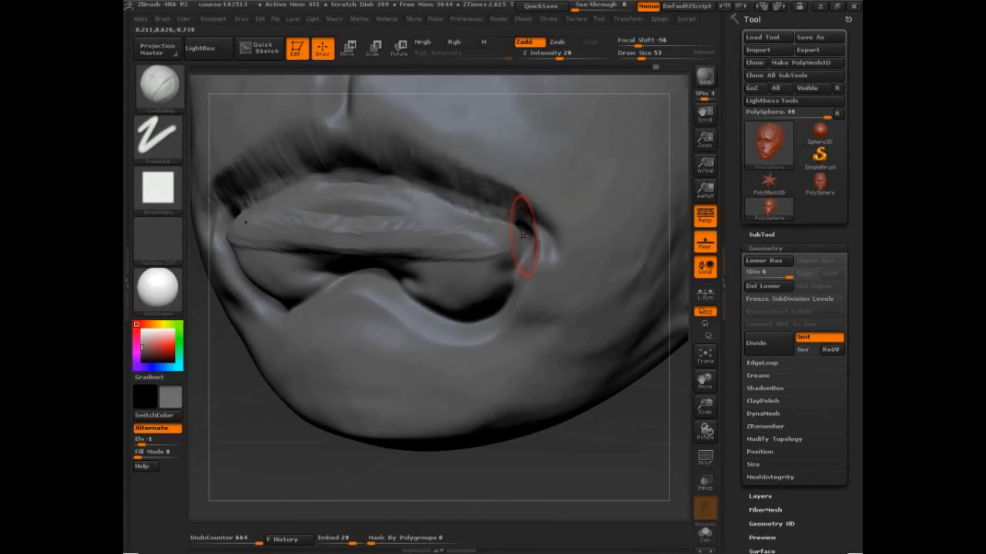
pyautogui.click(172, 93)
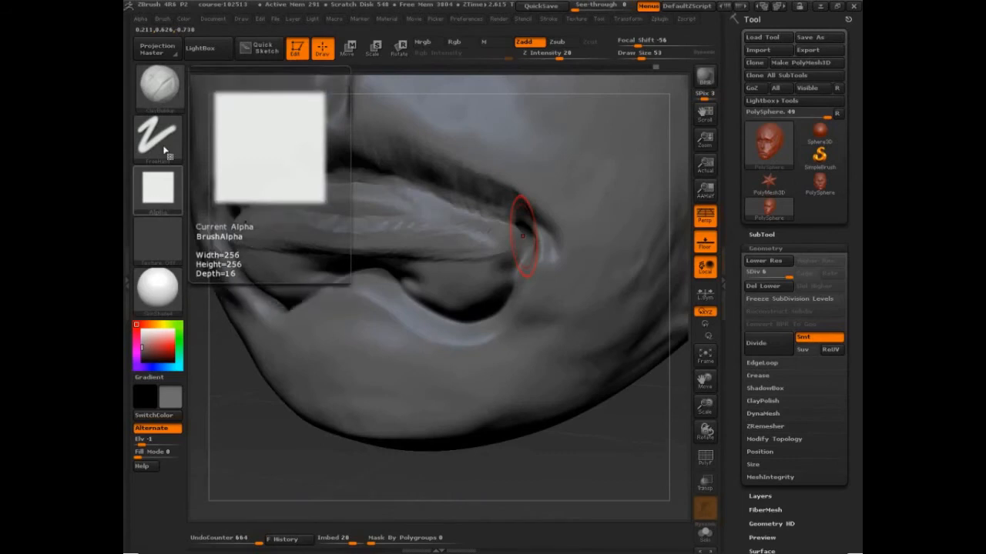
pyautogui.click(159, 88)
pyautogui.click(288, 151)
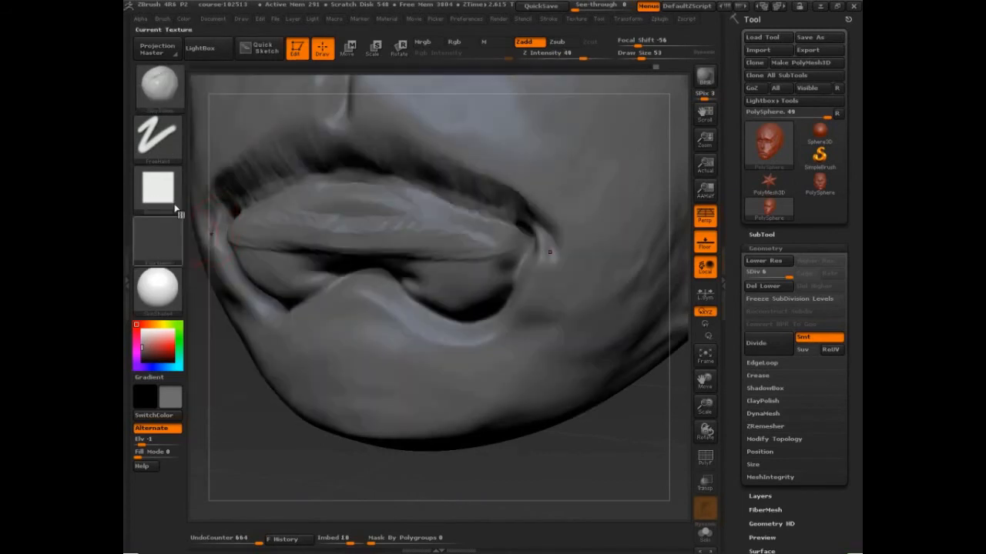
pyautogui.click(155, 93)
pyautogui.click(234, 159)
pyautogui.click(168, 97)
pyautogui.click(234, 172)
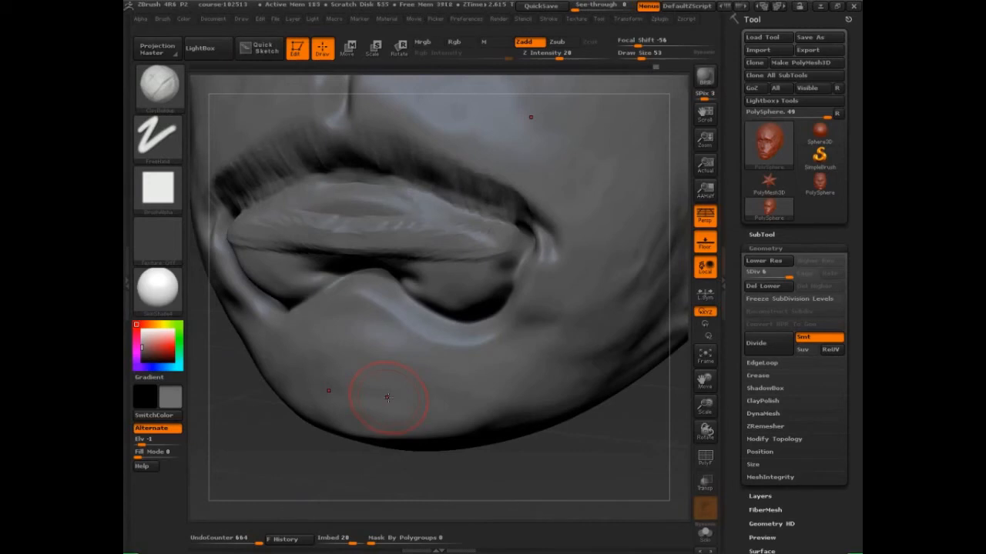
# Step: Set Draw Size to 75 and fill out the lower lip's outer end near the mouth corner with ClayBuildup strokes
pyautogui.press('s')
pyautogui.moveTo(391, 242); pyautogui.dragTo(395, 242)
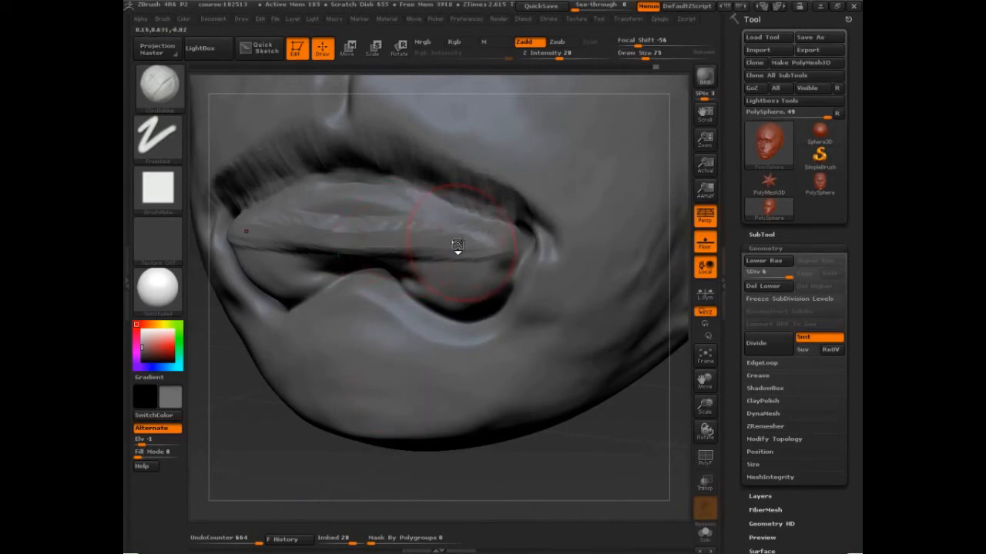
pyautogui.moveTo(458, 246); pyautogui.dragTo(355, 258)
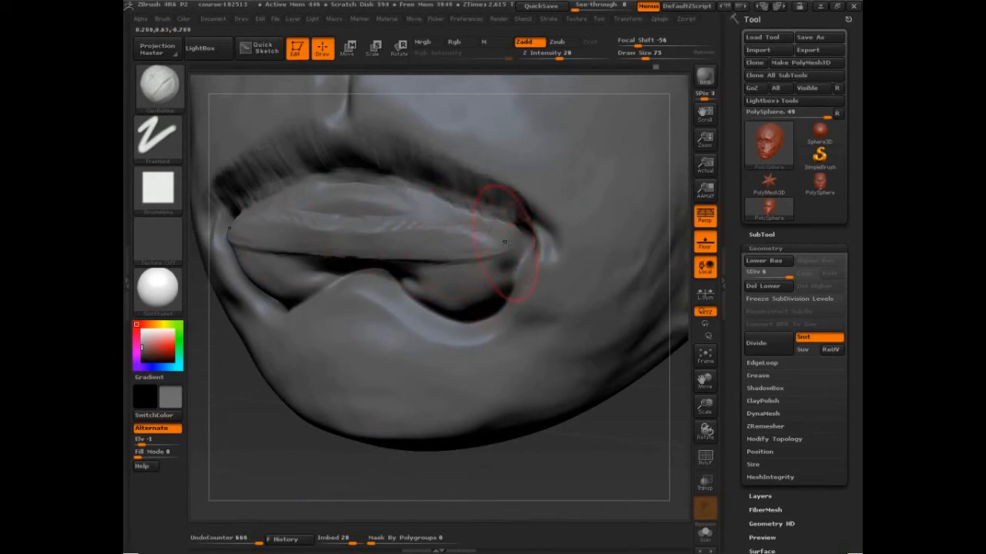
pyautogui.moveTo(506, 255)
pyautogui.mouseDown()
pyautogui.moveTo(462, 264)
pyautogui.moveTo(456, 254)
pyautogui.mouseUp()
pyautogui.moveTo(479, 228); pyautogui.dragTo(439, 238)
pyautogui.moveTo(505, 268)
pyautogui.mouseDown()
pyautogui.moveTo(478, 272)
pyautogui.moveTo(482, 257)
pyautogui.mouseUp()
pyautogui.moveTo(517, 255); pyautogui.dragTo(472, 275)
pyautogui.moveTo(508, 279)
pyautogui.mouseDown()
pyautogui.moveTo(467, 300)
pyautogui.moveTo(470, 287)
pyautogui.mouseUp()
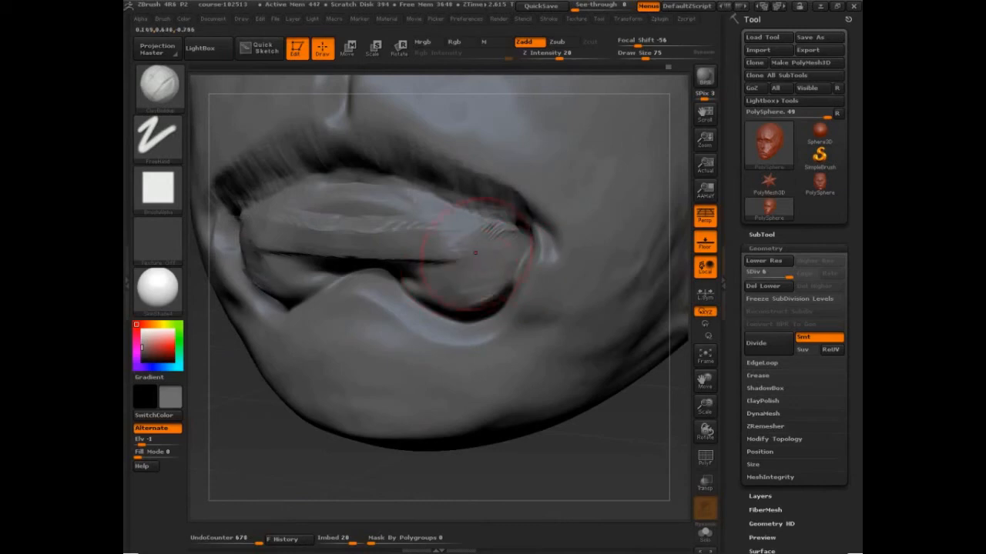
# Step: Smooth over the ridges along the middle of the lower lip with long horizontal ClayBuildup strokes
pyautogui.moveTo(432, 249); pyautogui.dragTo(295, 254)
pyautogui.moveTo(405, 212); pyautogui.dragTo(292, 217)
pyautogui.moveTo(408, 227)
pyautogui.mouseDown()
pyautogui.moveTo(287, 220)
pyautogui.moveTo(292, 231)
pyautogui.mouseUp()
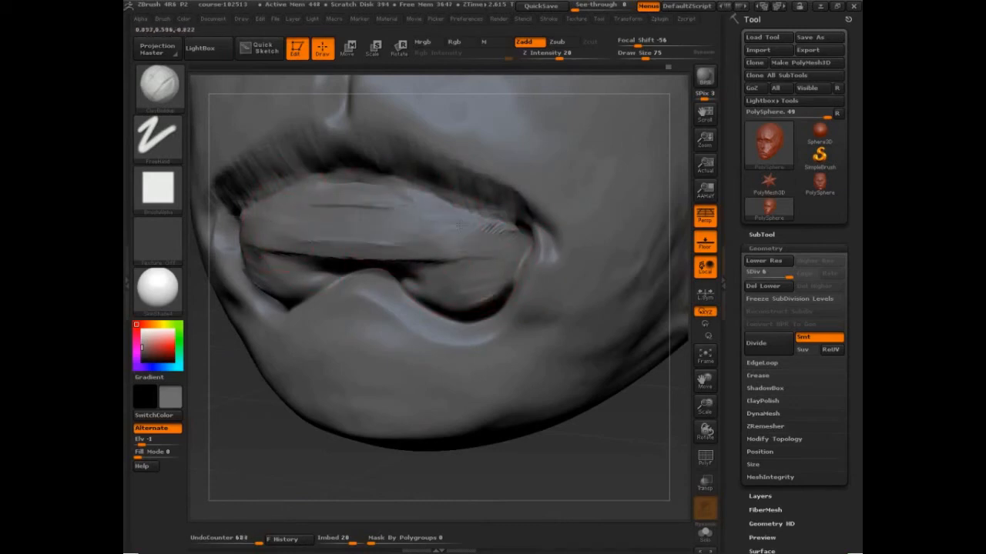
pyautogui.moveTo(460, 224); pyautogui.dragTo(433, 233)
# Step: Fill the dark gap under the lower lip's center and thicken the lip's outer ends with ClayBuildup strokes
pyautogui.moveTo(627, 440)
pyautogui.keyDown('alt'); pyautogui.mouseDown()
pyautogui.moveTo(610, 420)
pyautogui.moveTo(558, 396)
pyautogui.moveTo(579, 389)
pyautogui.moveTo(562, 362)
pyautogui.mouseUp(); pyautogui.keyUp('alt')
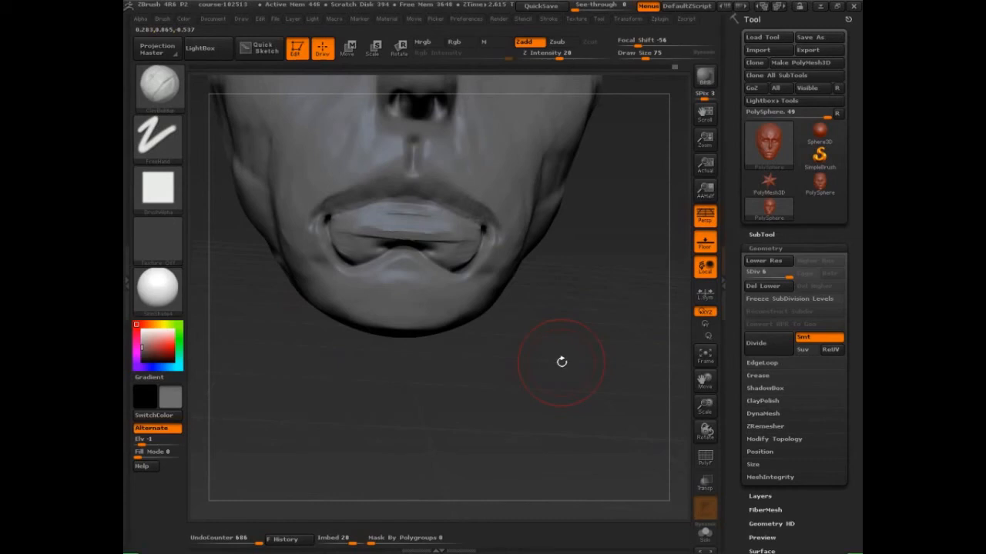
pyautogui.moveTo(576, 407)
pyautogui.mouseDown()
pyautogui.moveTo(557, 398)
pyautogui.moveTo(585, 382)
pyautogui.moveTo(606, 436)
pyautogui.mouseUp()
pyautogui.moveTo(437, 250); pyautogui.dragTo(374, 256)
pyautogui.moveTo(534, 482)
pyautogui.mouseDown()
pyautogui.moveTo(531, 460)
pyautogui.moveTo(583, 455)
pyautogui.mouseUp()
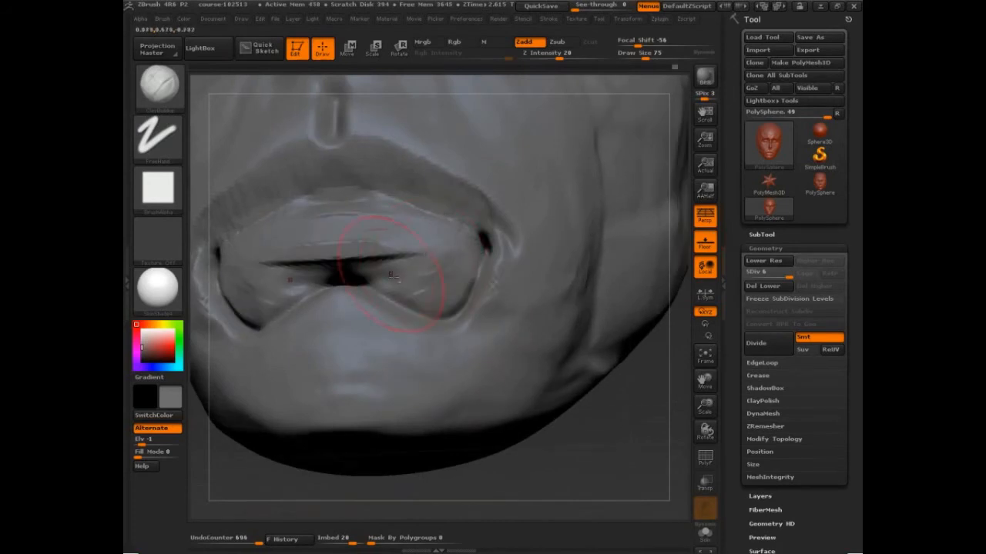
pyautogui.moveTo(341, 269)
pyautogui.mouseDown()
pyautogui.moveTo(319, 271)
pyautogui.moveTo(326, 281)
pyautogui.moveTo(374, 266)
pyautogui.moveTo(391, 277)
pyautogui.moveTo(318, 277)
pyautogui.moveTo(465, 261)
pyautogui.moveTo(439, 269)
pyautogui.moveTo(447, 291)
pyautogui.mouseUp()
pyautogui.moveTo(468, 277); pyautogui.dragTo(441, 305)
pyautogui.moveTo(454, 240); pyautogui.dragTo(420, 248)
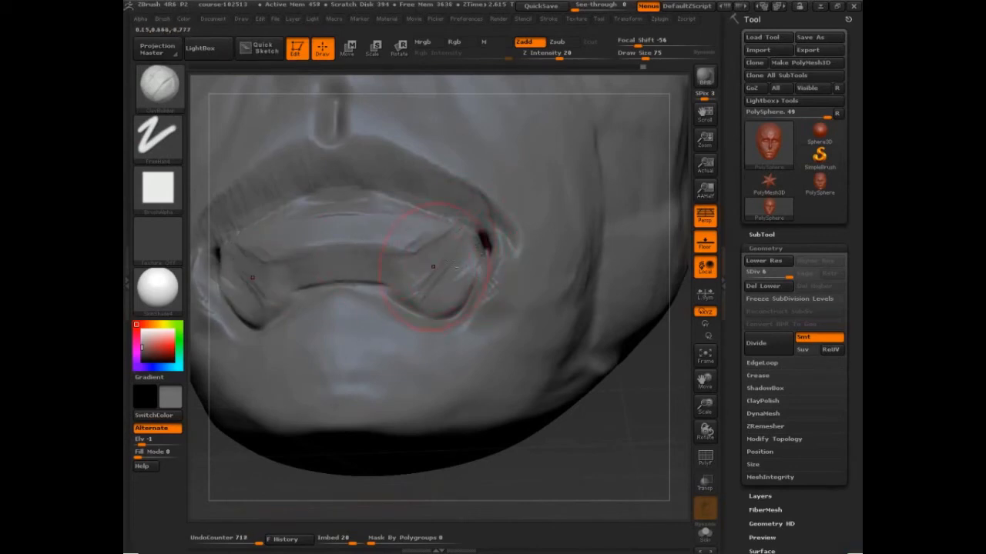
# Step: Build up the skin beside and below the mouth corner and fill the dark pit in the corner
pyautogui.moveTo(485, 305); pyautogui.dragTo(474, 331)
pyautogui.moveTo(509, 294); pyautogui.dragTo(486, 329)
pyautogui.moveTo(489, 263); pyautogui.dragTo(499, 279)
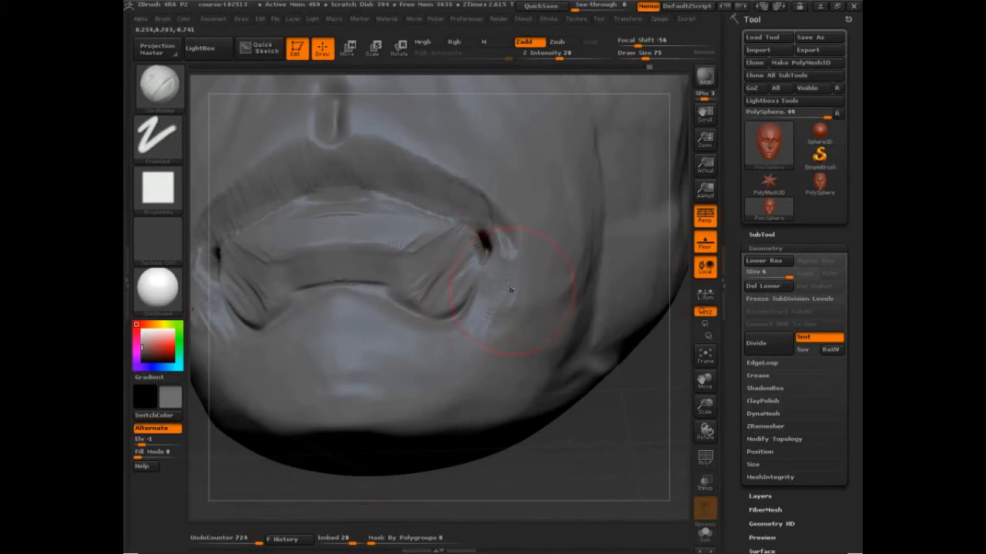
pyautogui.moveTo(484, 238); pyautogui.dragTo(488, 258)
pyautogui.moveTo(474, 230); pyautogui.dragTo(500, 283)
# Step: Fill the groove along the lower lip's bottom edge with ClayBuildup strokes from the mouth corner to the center
pyautogui.moveTo(498, 268)
pyautogui.mouseDown()
pyautogui.moveTo(495, 302)
pyautogui.moveTo(441, 314)
pyautogui.mouseUp()
pyautogui.moveTo(435, 305)
pyautogui.mouseDown()
pyautogui.moveTo(392, 331)
pyautogui.moveTo(362, 279)
pyautogui.mouseUp()
pyautogui.moveTo(380, 282); pyautogui.dragTo(300, 285)
pyautogui.moveTo(413, 304)
pyautogui.mouseDown()
pyautogui.moveTo(308, 282)
pyautogui.moveTo(423, 307)
pyautogui.mouseUp()
pyautogui.moveTo(489, 333)
pyautogui.mouseDown()
pyautogui.moveTo(505, 268)
pyautogui.moveTo(494, 322)
pyautogui.mouseUp()
pyautogui.moveTo(625, 429); pyautogui.dragTo(616, 418)
# Step: Trace the lower lip's bottom contour from corner to corner with a temporary annotation and clear it
pyautogui.hotkey('ctrl', 'shift')
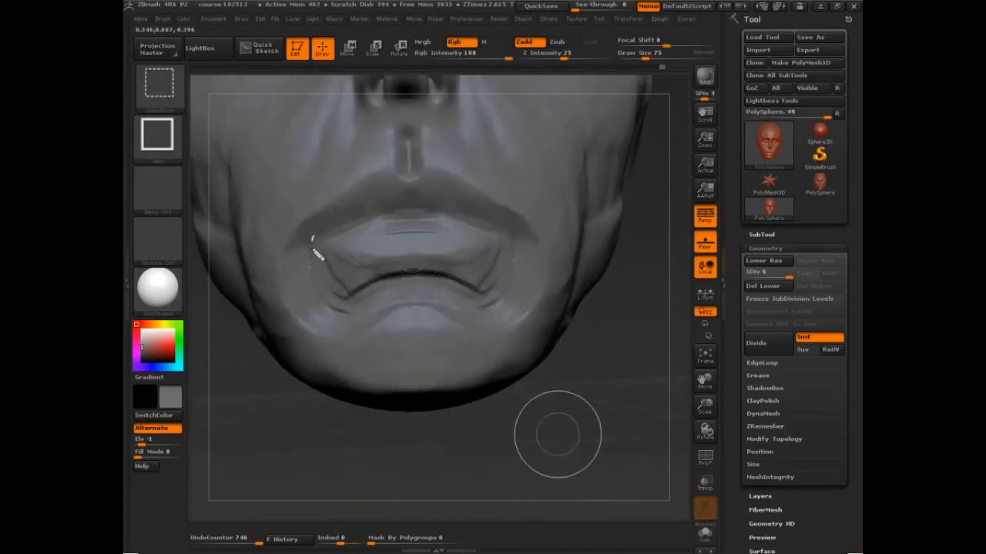
pyautogui.moveTo(316, 255)
pyautogui.mouseDown()
pyautogui.moveTo(408, 286)
pyautogui.moveTo(516, 253)
pyautogui.moveTo(499, 252)
pyautogui.mouseUp()
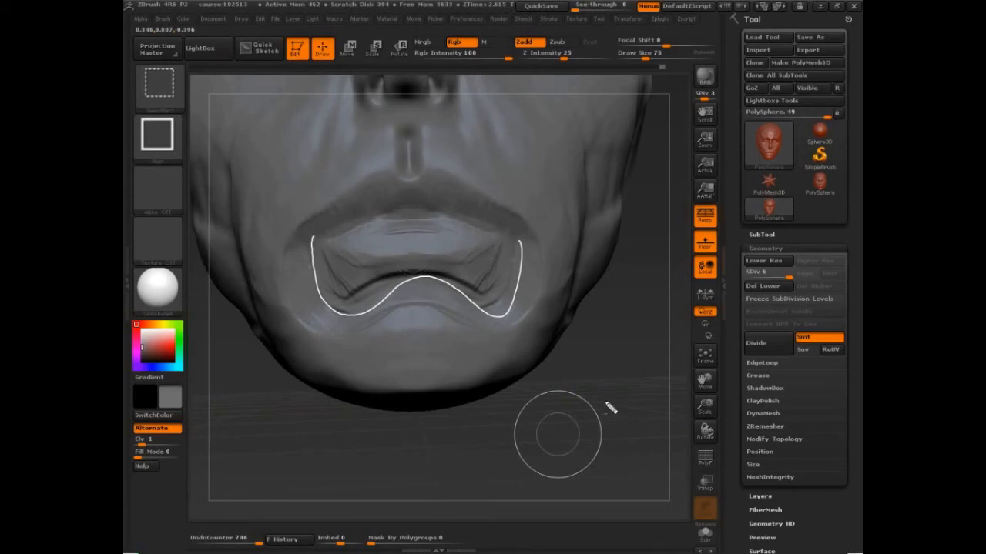
pyautogui.press('Escape')
# Step: Label the tip defining point and facet on the nose with temporary handwritten annotations, add an arrow and clear them
pyautogui.moveTo(614, 407)
pyautogui.mouseDown()
pyautogui.moveTo(609, 398)
pyautogui.moveTo(603, 454)
pyautogui.moveTo(621, 409)
pyautogui.moveTo(639, 409)
pyautogui.mouseUp()
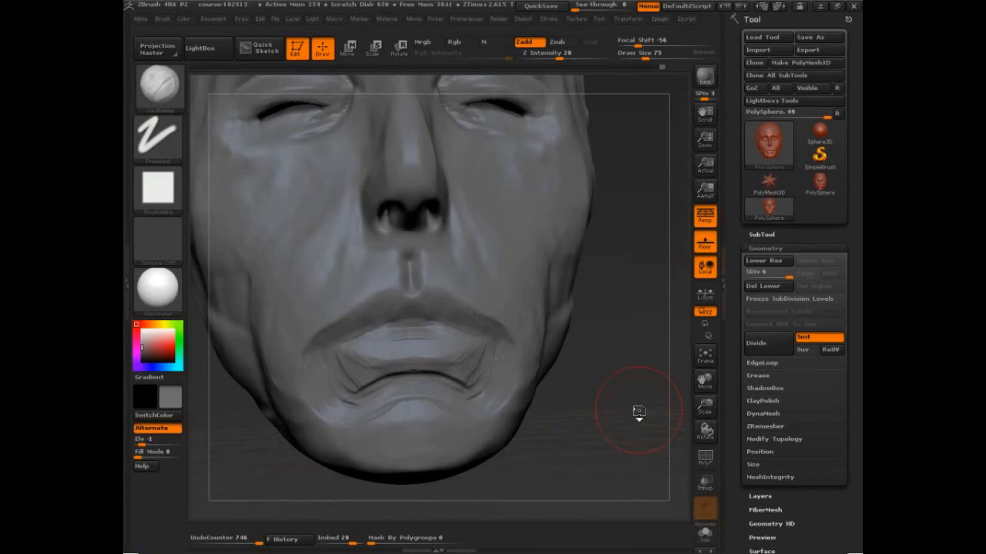
pyautogui.hotkey('ctrl', 'shift')
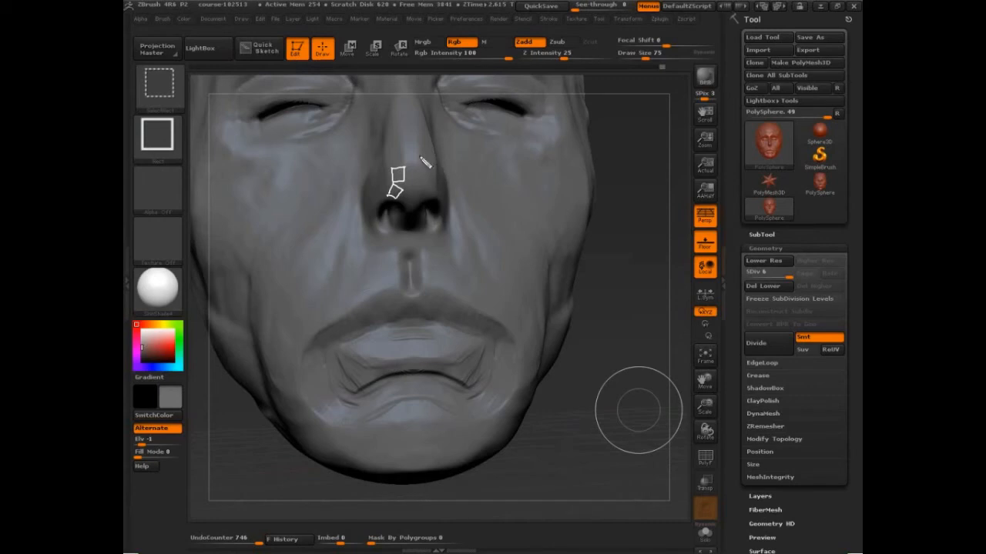
pyautogui.moveTo(416, 175)
pyautogui.mouseDown()
pyautogui.moveTo(451, 163)
pyautogui.moveTo(469, 177)
pyautogui.moveTo(504, 167)
pyautogui.moveTo(510, 151)
pyautogui.moveTo(531, 162)
pyautogui.moveTo(576, 159)
pyautogui.moveTo(584, 181)
pyautogui.moveTo(625, 144)
pyautogui.moveTo(633, 153)
pyautogui.mouseUp()
pyautogui.moveTo(416, 207); pyautogui.dragTo(473, 194)
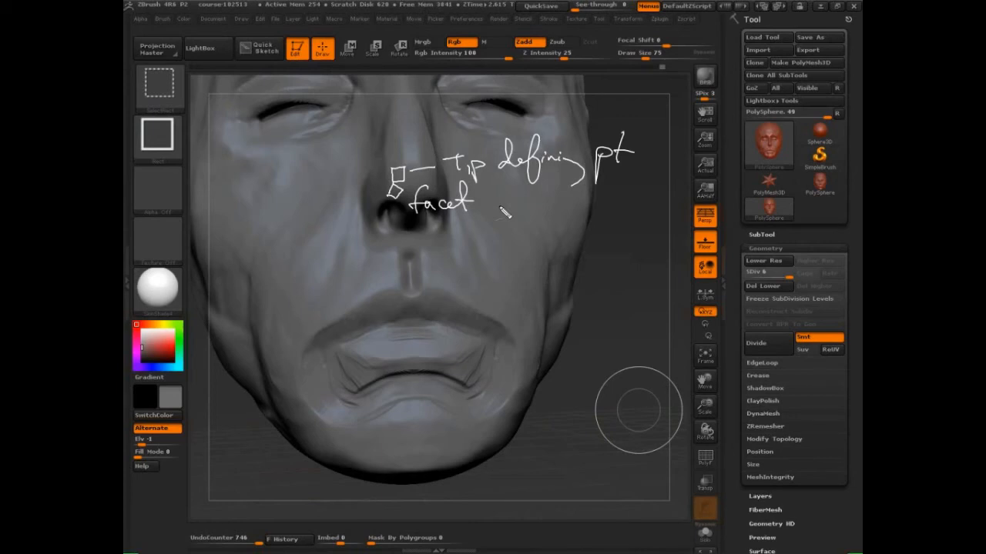
pyautogui.moveTo(352, 189)
pyautogui.mouseDown()
pyautogui.moveTo(389, 183)
pyautogui.moveTo(379, 194)
pyautogui.mouseUp()
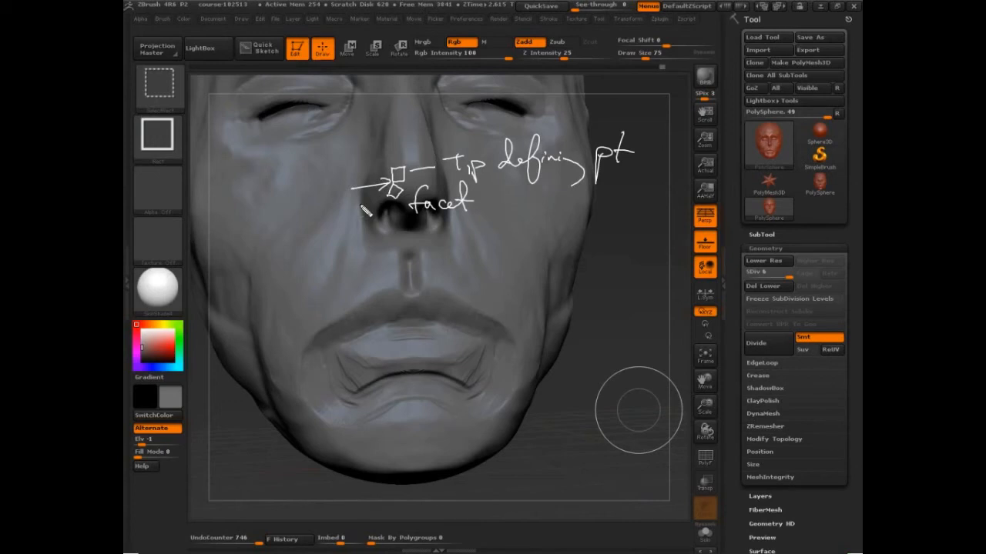
pyautogui.press('Escape')
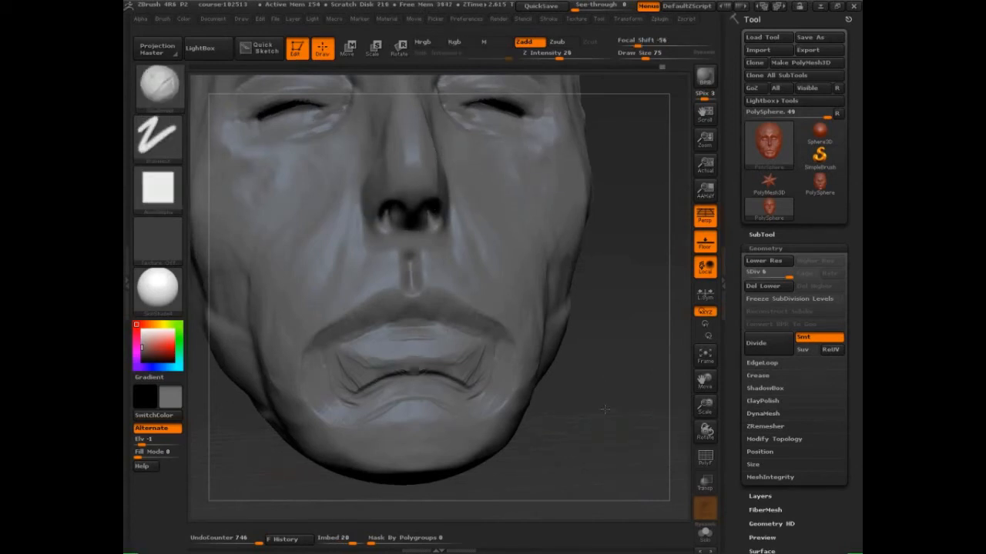
# Step: Frame the mouth area and set the ClayBuildup brush's Draw Size to 65
pyautogui.moveTo(619, 403)
pyautogui.mouseDown()
pyautogui.moveTo(623, 385)
pyautogui.moveTo(599, 421)
pyautogui.moveTo(520, 422)
pyautogui.mouseUp()
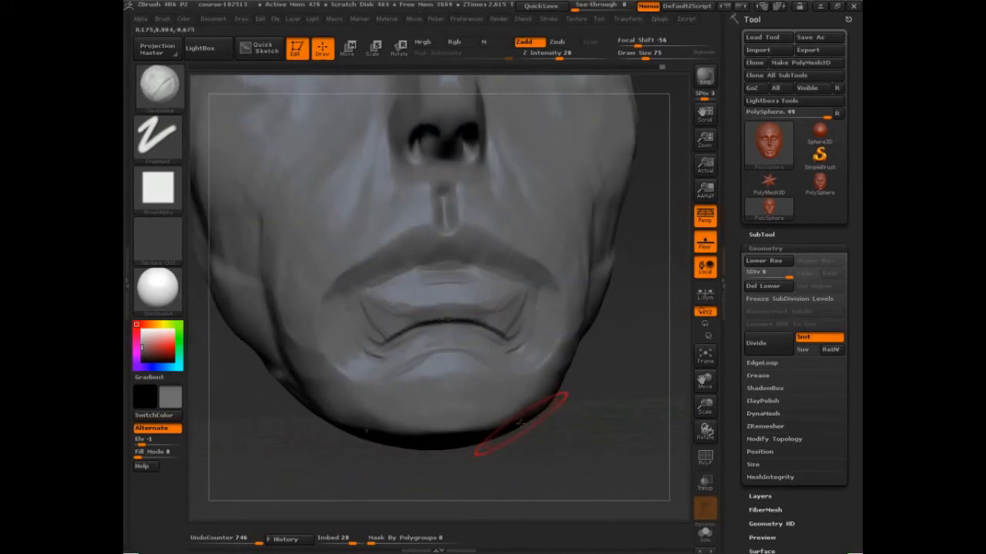
pyautogui.press('s')
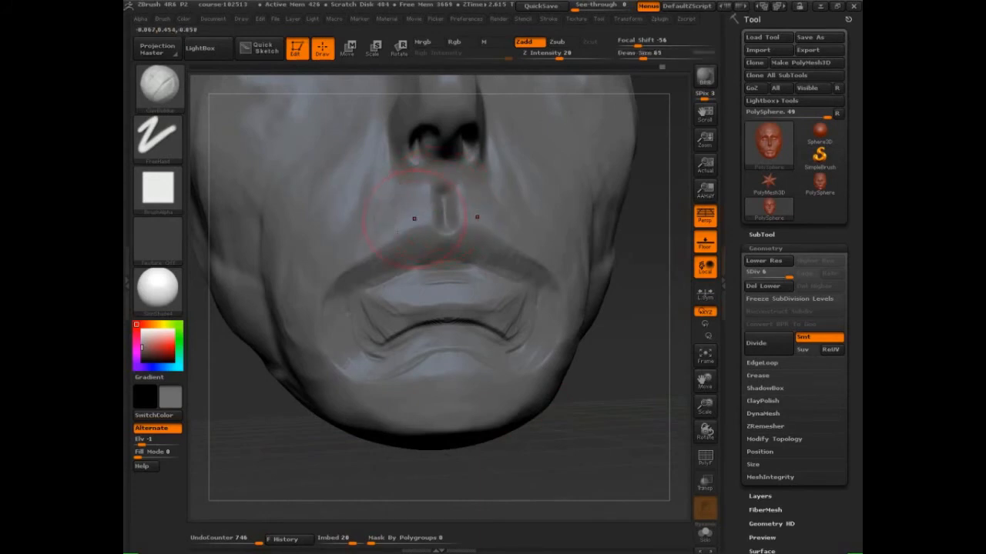
pyautogui.moveTo(450, 208); pyautogui.dragTo(443, 209)
# Step: Outline the region around the mouth with a temporary annotation and sketch beside the chin an oval with arrows converging on its center
pyautogui.hotkey('ctrl', 'shift')
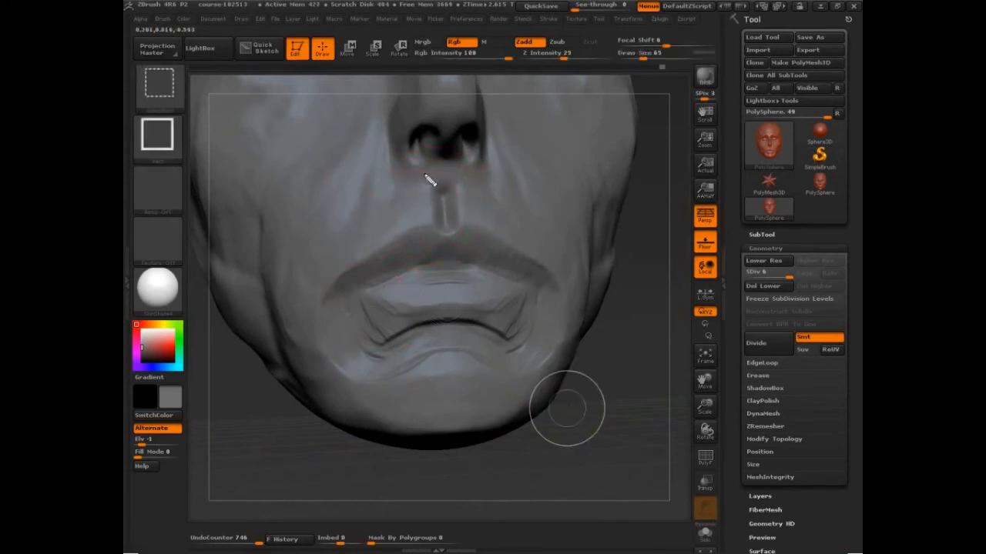
pyautogui.moveTo(448, 168)
pyautogui.keyDown('ctrl'); pyautogui.keyDown('shift'); pyautogui.mouseDown()
pyautogui.moveTo(335, 214)
pyautogui.moveTo(322, 365)
pyautogui.moveTo(524, 360)
pyautogui.moveTo(583, 260)
pyautogui.moveTo(419, 171)
pyautogui.mouseUp(); pyautogui.keyUp('shift'); pyautogui.keyUp('ctrl')
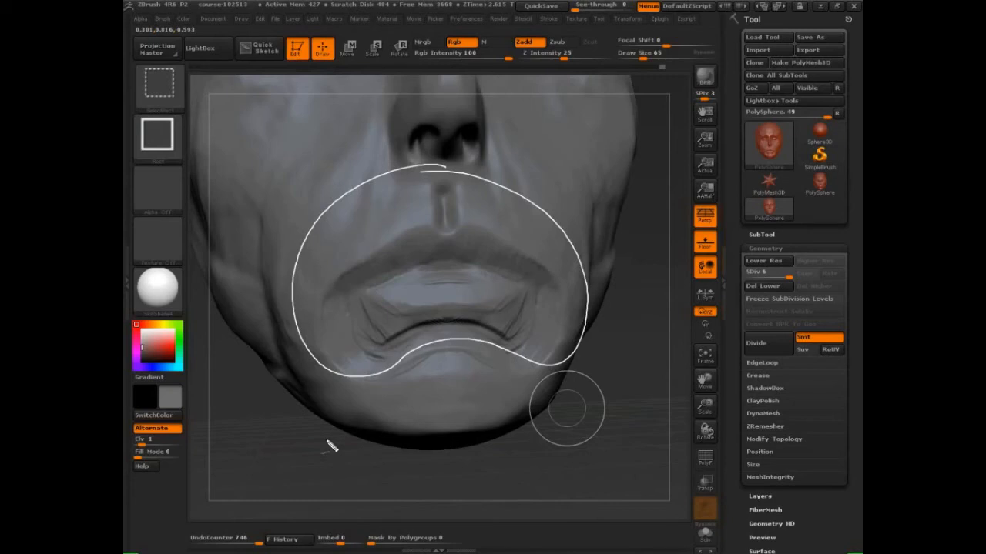
pyautogui.moveTo(651, 408)
pyautogui.mouseDown()
pyautogui.moveTo(519, 437)
pyautogui.moveTo(707, 431)
pyautogui.moveTo(587, 402)
pyautogui.mouseUp()
pyautogui.moveTo(615, 451); pyautogui.dragTo(590, 444)
pyautogui.moveTo(525, 460); pyautogui.dragTo(573, 458)
pyautogui.moveTo(550, 421); pyautogui.dragTo(580, 447)
pyautogui.moveTo(621, 406); pyautogui.dragTo(610, 439)
pyautogui.moveTo(677, 423)
pyautogui.mouseDown()
pyautogui.moveTo(626, 447)
pyautogui.moveTo(651, 484)
pyautogui.mouseUp()
pyautogui.moveTo(610, 462)
pyautogui.mouseDown()
pyautogui.moveTo(612, 496)
pyautogui.moveTo(563, 498)
pyautogui.mouseUp()
pyautogui.moveTo(574, 471)
pyautogui.mouseDown()
pyautogui.moveTo(576, 483)
pyautogui.moveTo(568, 466)
pyautogui.moveTo(580, 446)
pyautogui.moveTo(618, 437)
pyautogui.moveTo(631, 450)
pyautogui.mouseUp()
pyautogui.moveTo(629, 471)
pyautogui.mouseDown()
pyautogui.moveTo(637, 462)
pyautogui.moveTo(617, 485)
pyautogui.mouseUp()
pyautogui.moveTo(576, 449); pyautogui.dragTo(583, 458)
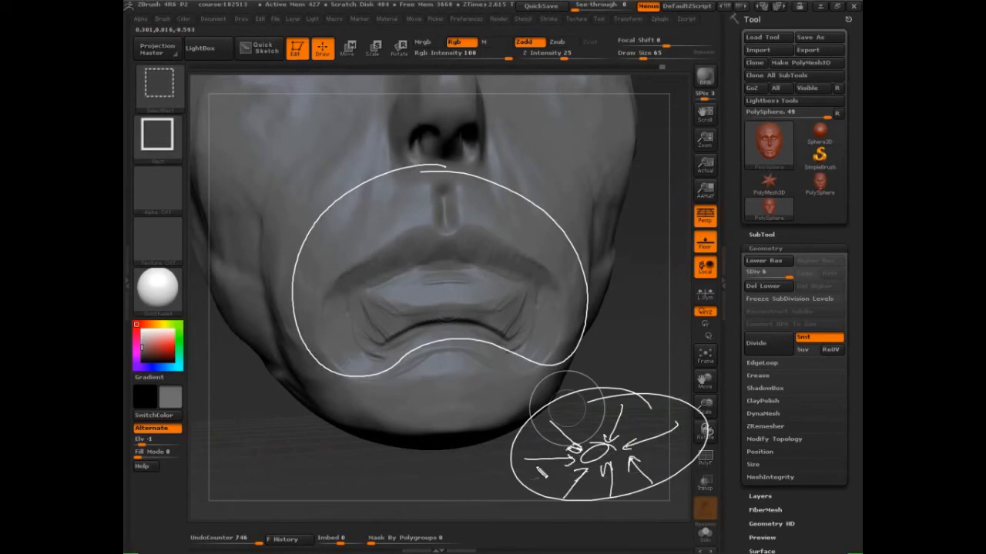
# Step: Mark the philtrum, lower lip center and mouth corners with squiggles and connect them with curved temporary lines
pyautogui.moveTo(444, 187); pyautogui.dragTo(440, 202)
pyautogui.moveTo(450, 301); pyautogui.dragTo(447, 319)
pyautogui.moveTo(300, 282); pyautogui.dragTo(317, 285)
pyautogui.moveTo(556, 282); pyautogui.dragTo(580, 282)
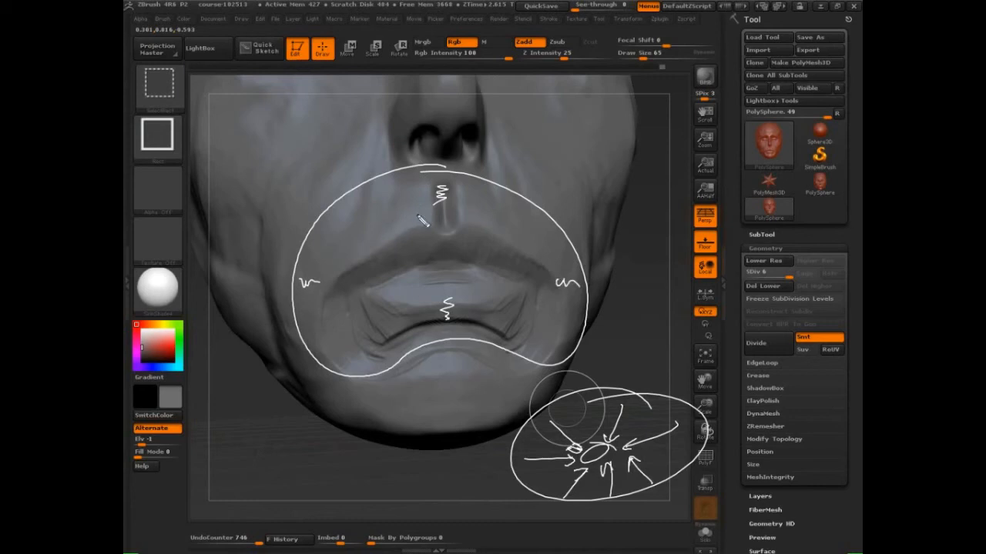
pyautogui.moveTo(425, 205); pyautogui.dragTo(325, 264)
pyautogui.moveTo(478, 218); pyautogui.dragTo(553, 259)
pyautogui.moveTo(466, 193); pyautogui.dragTo(554, 256)
pyautogui.moveTo(569, 295)
pyautogui.mouseDown()
pyautogui.moveTo(501, 320)
pyautogui.moveTo(463, 312)
pyautogui.mouseUp()
pyautogui.moveTo(562, 314); pyautogui.dragTo(482, 332)
pyautogui.moveTo(320, 296); pyautogui.dragTo(420, 316)
pyautogui.moveTo(315, 323); pyautogui.dragTo(430, 337)
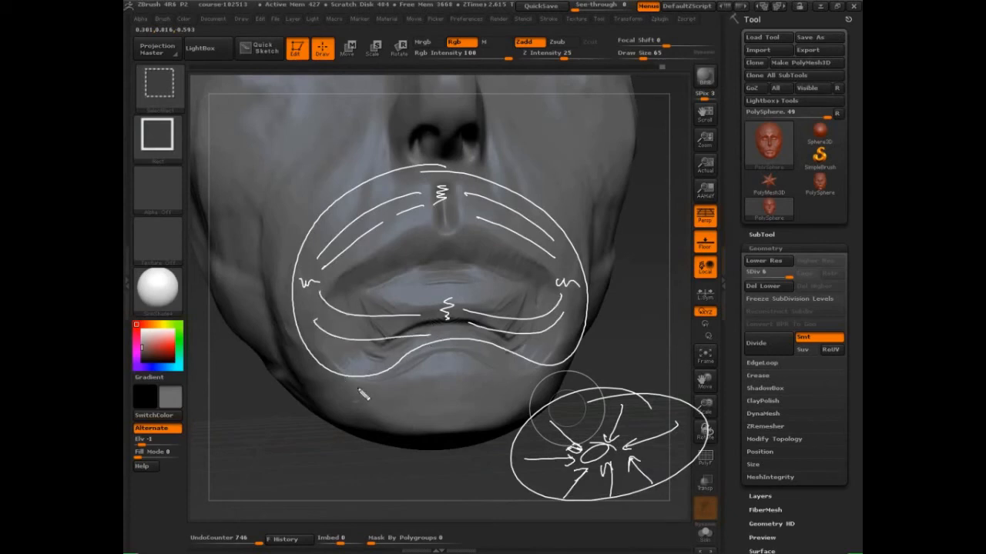
# Step: Circle both mouth corners in red and hatch red and green arcs from one corner up to the philtrum
pyautogui.moveTo(299, 284); pyautogui.dragTo(317, 285)
pyautogui.moveTo(307, 262); pyautogui.dragTo(322, 268)
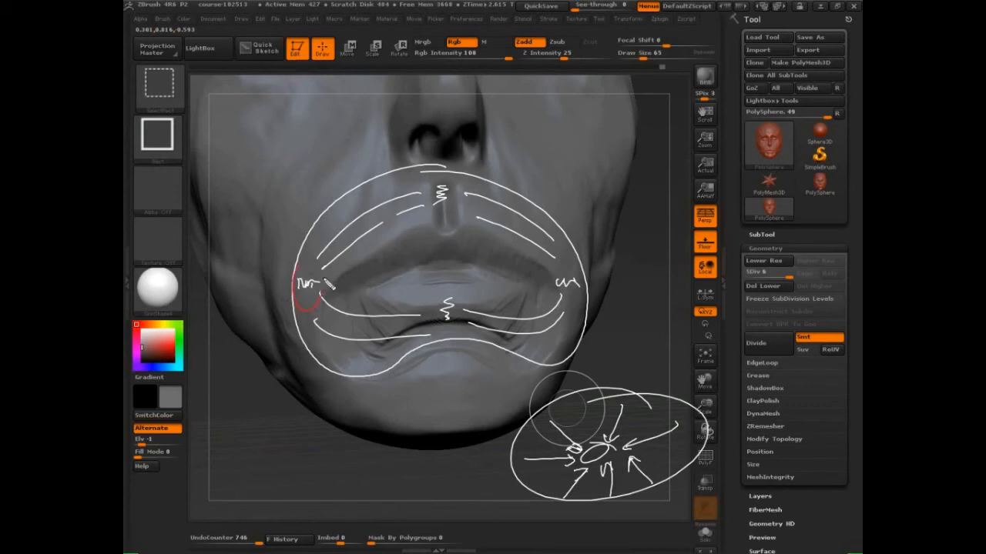
pyautogui.moveTo(569, 275); pyautogui.dragTo(563, 273)
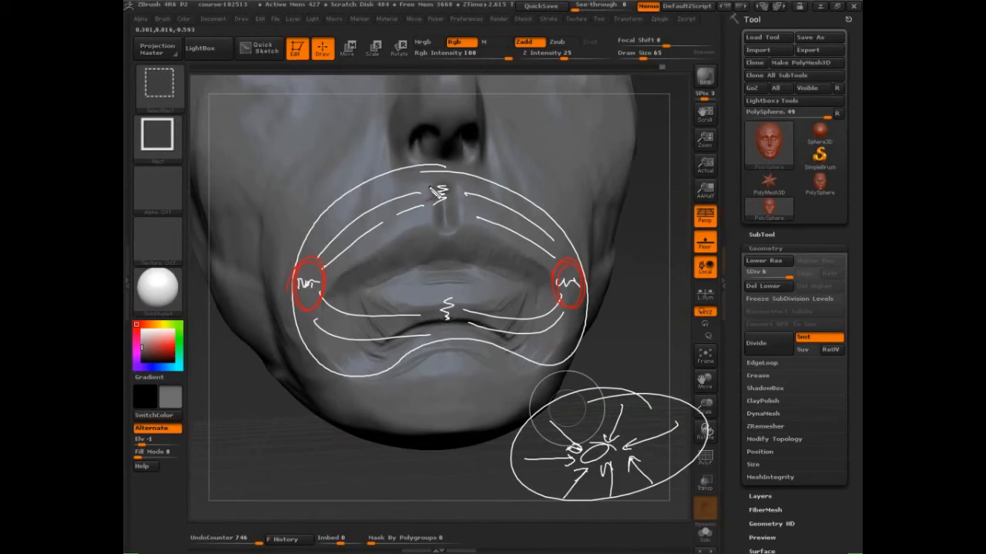
pyautogui.moveTo(431, 187)
pyautogui.mouseDown()
pyautogui.moveTo(374, 223)
pyautogui.moveTo(328, 297)
pyautogui.mouseUp()
pyautogui.moveTo(439, 198)
pyautogui.mouseDown()
pyautogui.moveTo(375, 239)
pyautogui.moveTo(339, 293)
pyautogui.moveTo(339, 280)
pyautogui.mouseUp()
pyautogui.moveTo(432, 213); pyautogui.dragTo(336, 294)
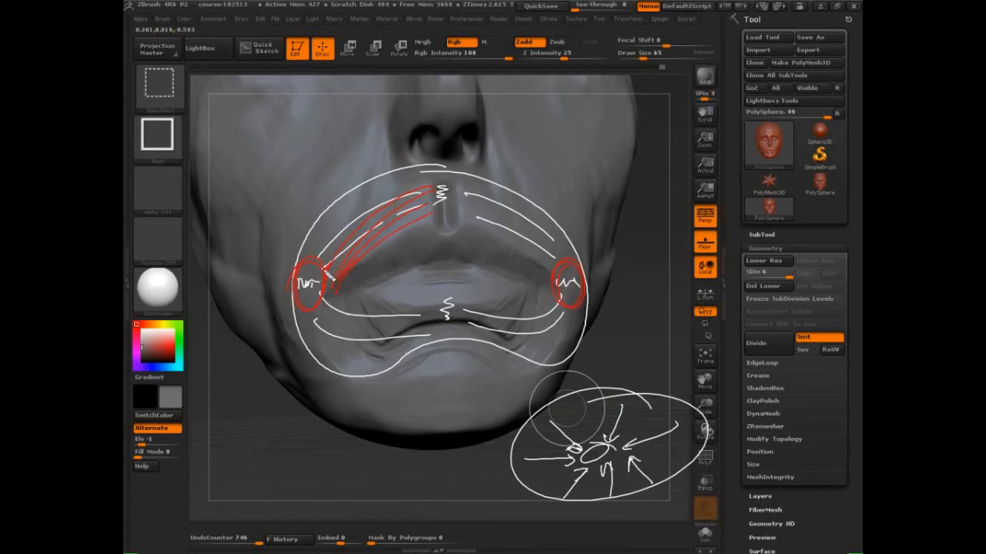
pyautogui.moveTo(324, 269)
pyautogui.mouseDown()
pyautogui.moveTo(415, 186)
pyautogui.moveTo(393, 193)
pyautogui.mouseUp()
pyautogui.moveTo(311, 255); pyautogui.dragTo(412, 178)
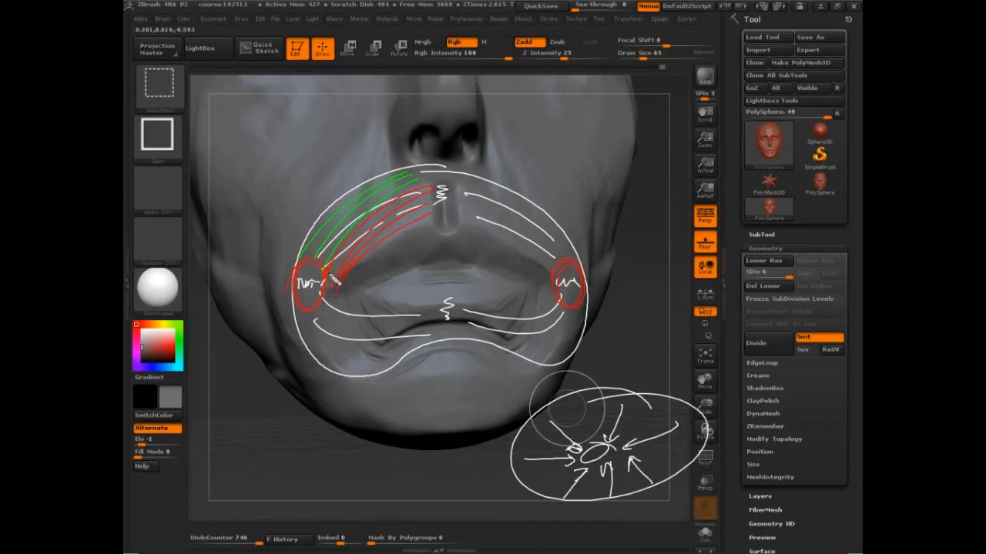
# Step: Draw straight white annotation lines between the nostrils and the mouth corners and clear all annotations
pyautogui.moveTo(333, 273)
pyautogui.mouseDown()
pyautogui.moveTo(425, 160)
pyautogui.moveTo(320, 289)
pyautogui.moveTo(425, 148)
pyautogui.moveTo(328, 279)
pyautogui.moveTo(422, 156)
pyautogui.moveTo(505, 203)
pyautogui.moveTo(568, 308)
pyautogui.moveTo(476, 145)
pyautogui.moveTo(562, 292)
pyautogui.mouseUp()
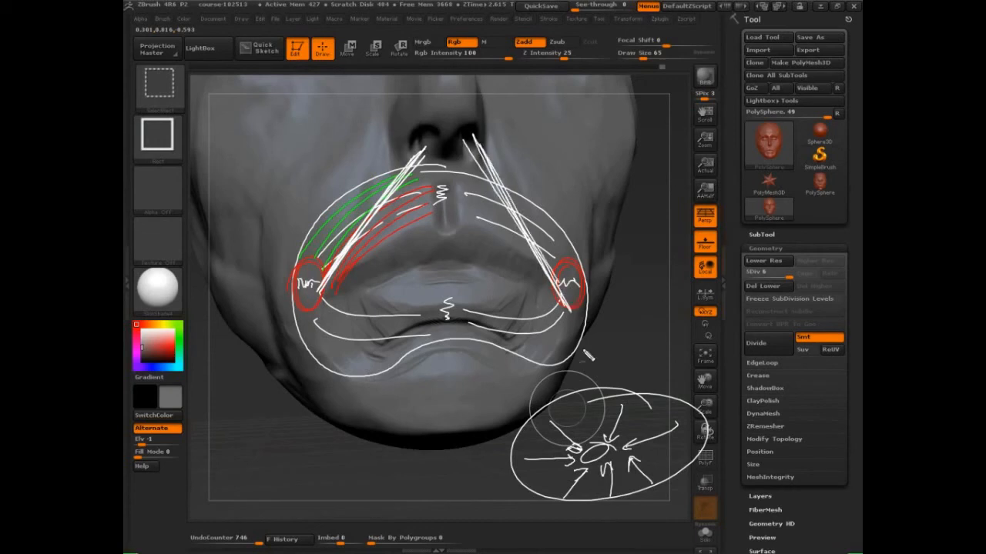
pyautogui.moveTo(426, 192); pyautogui.dragTo(334, 289)
pyautogui.press('Escape')
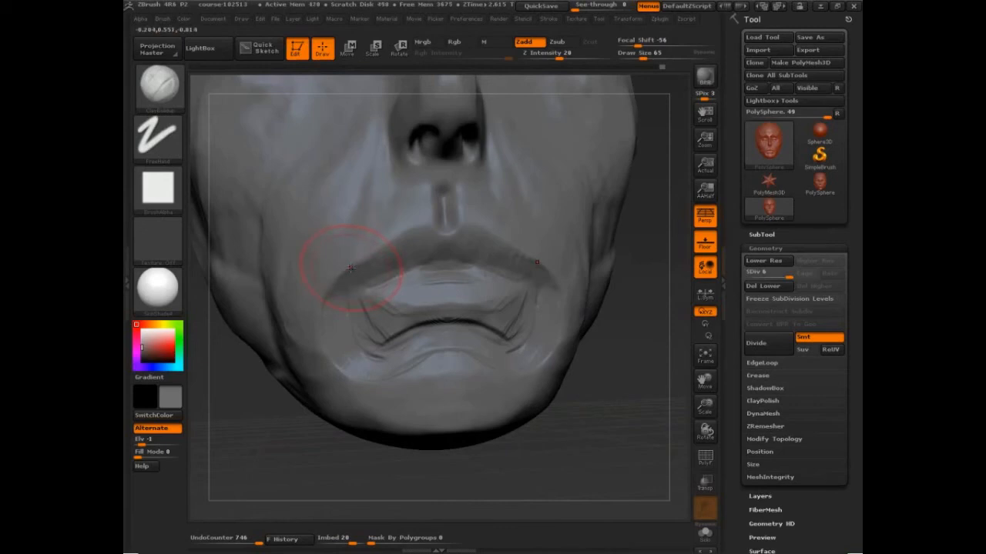
# Step: Build up curved clay strokes from the mouth corners toward the nostrils and above the upper lip with a draw size of 53
pyautogui.press('s')
pyautogui.moveTo(352, 268)
pyautogui.mouseDown()
pyautogui.moveTo(352, 259)
pyautogui.moveTo(336, 276)
pyautogui.moveTo(377, 258)
pyautogui.moveTo(381, 242)
pyautogui.moveTo(334, 278)
pyautogui.moveTo(334, 270)
pyautogui.moveTo(337, 278)
pyautogui.moveTo(346, 258)
pyautogui.moveTo(331, 301)
pyautogui.moveTo(357, 191)
pyautogui.mouseUp()
pyautogui.press('s')
pyautogui.moveTo(331, 231); pyautogui.dragTo(361, 177)
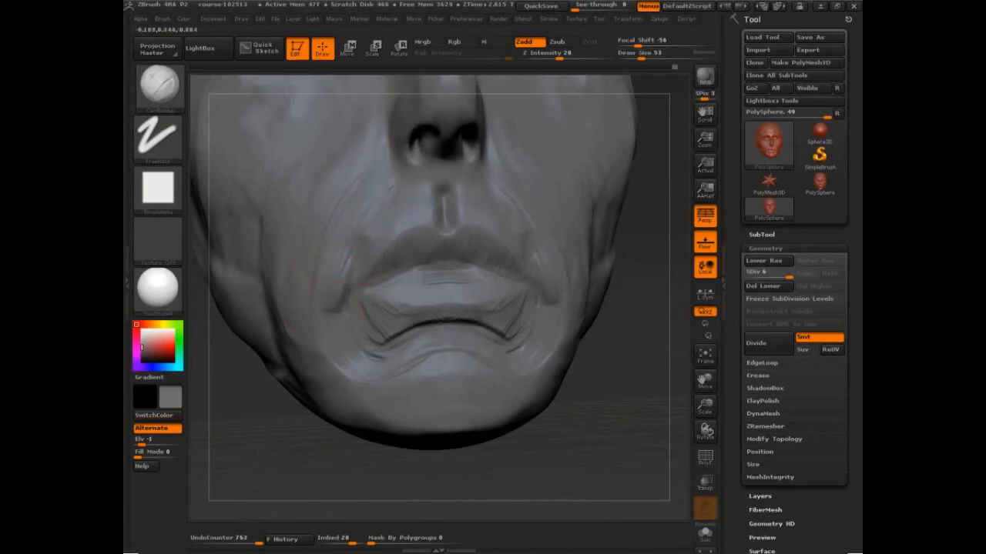
pyautogui.moveTo(400, 208)
pyautogui.mouseDown()
pyautogui.moveTo(358, 246)
pyautogui.moveTo(366, 271)
pyautogui.moveTo(422, 254)
pyautogui.moveTo(401, 264)
pyautogui.moveTo(436, 264)
pyautogui.mouseUp()
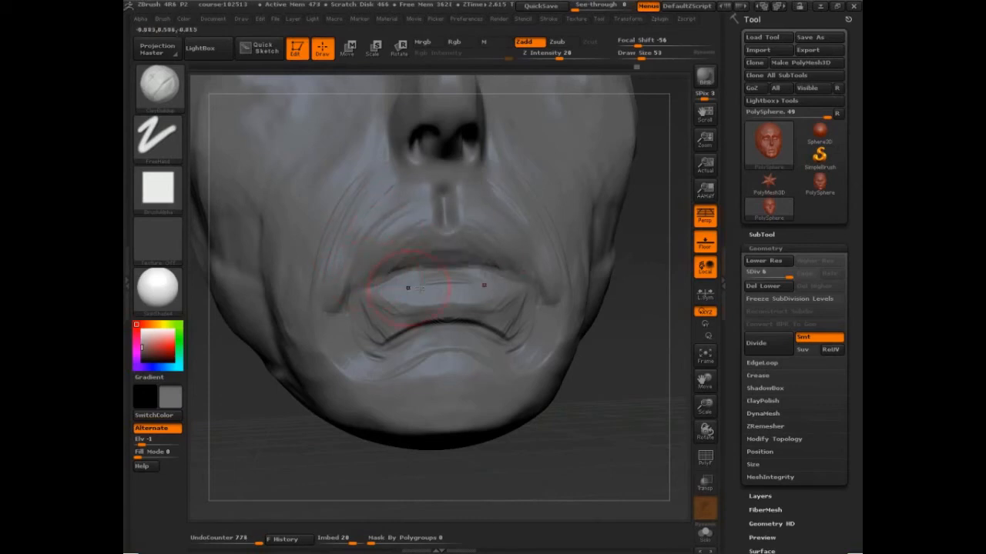
# Step: Shape the lower lip's sides and fill the hollows around both mouth corners with a draw size of 42
pyautogui.press('s')
pyautogui.moveTo(378, 283)
pyautogui.mouseDown()
pyautogui.moveTo(369, 318)
pyautogui.moveTo(384, 305)
pyautogui.moveTo(386, 315)
pyautogui.moveTo(439, 318)
pyautogui.mouseUp()
pyautogui.press('s')
pyautogui.moveTo(374, 325)
pyautogui.mouseDown()
pyautogui.moveTo(390, 339)
pyautogui.moveTo(383, 324)
pyautogui.mouseUp()
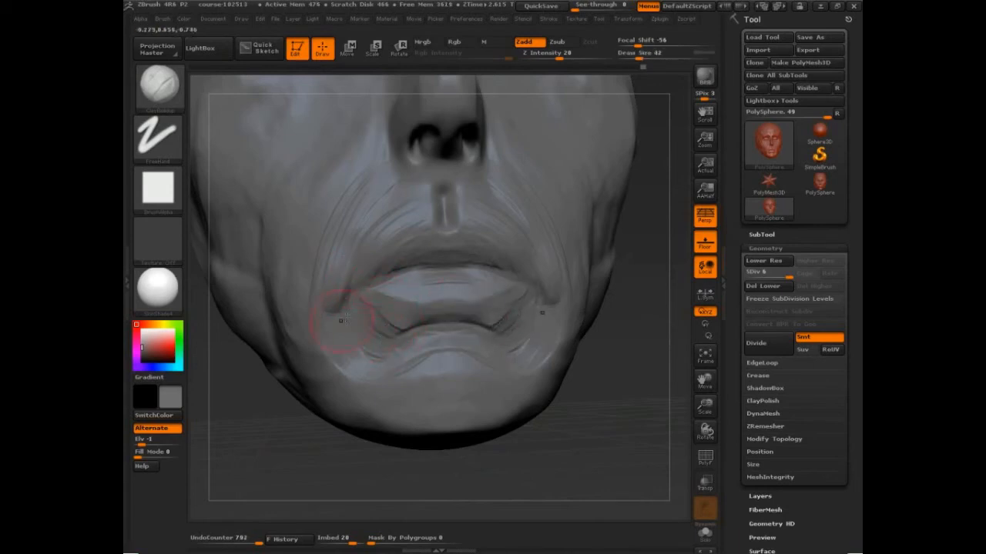
pyautogui.moveTo(344, 294); pyautogui.dragTo(334, 309)
pyautogui.moveTo(315, 294)
pyautogui.mouseDown()
pyautogui.moveTo(319, 246)
pyautogui.moveTo(337, 301)
pyautogui.mouseUp()
pyautogui.moveTo(333, 255); pyautogui.dragTo(324, 291)
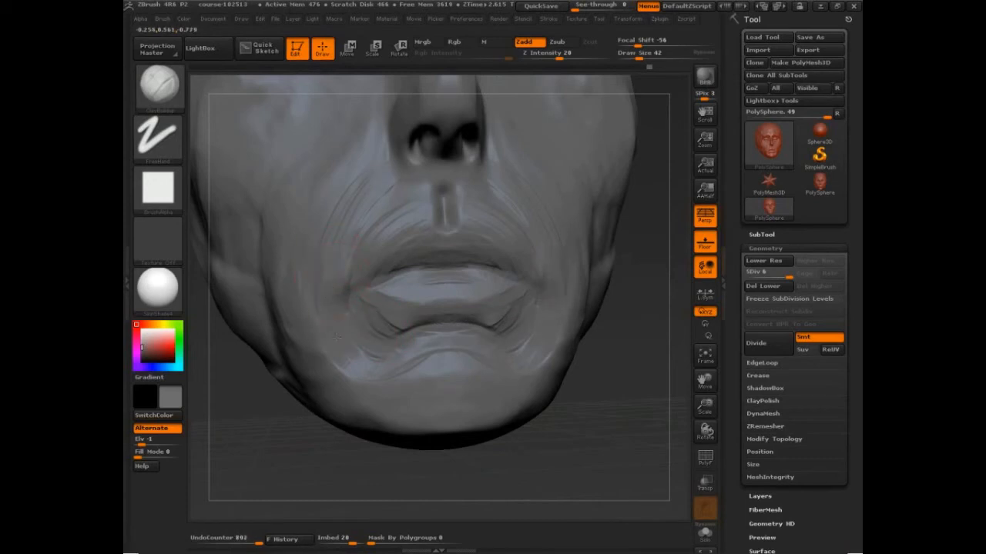
# Step: Layer clay strokes from below the mouth corners down along the jaw and build up the center of the chin
pyautogui.moveTo(379, 403); pyautogui.dragTo(388, 436)
pyautogui.moveTo(351, 373); pyautogui.dragTo(382, 401)
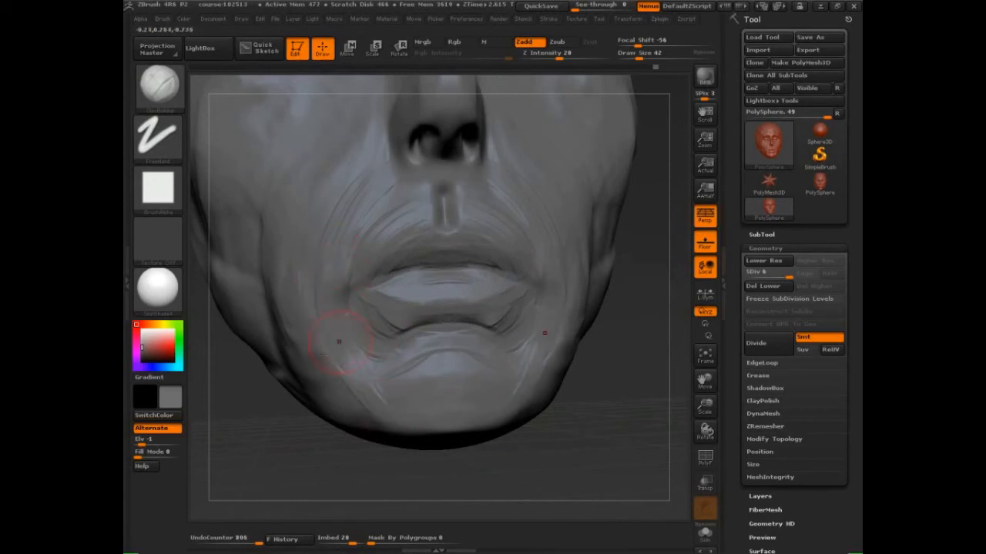
pyautogui.moveTo(342, 341); pyautogui.dragTo(319, 359)
pyautogui.moveTo(343, 359)
pyautogui.mouseDown()
pyautogui.moveTo(326, 377)
pyautogui.moveTo(345, 405)
pyautogui.moveTo(369, 416)
pyautogui.moveTo(329, 382)
pyautogui.moveTo(386, 420)
pyautogui.moveTo(424, 416)
pyautogui.mouseUp()
pyautogui.moveTo(416, 385)
pyautogui.mouseDown()
pyautogui.moveTo(450, 405)
pyautogui.moveTo(452, 376)
pyautogui.moveTo(385, 413)
pyautogui.mouseUp()
pyautogui.moveTo(405, 400); pyautogui.dragTo(422, 421)
pyautogui.moveTo(428, 376)
pyautogui.mouseDown()
pyautogui.moveTo(471, 376)
pyautogui.moveTo(424, 377)
pyautogui.mouseUp()
pyautogui.moveTo(428, 374); pyautogui.dragTo(471, 391)
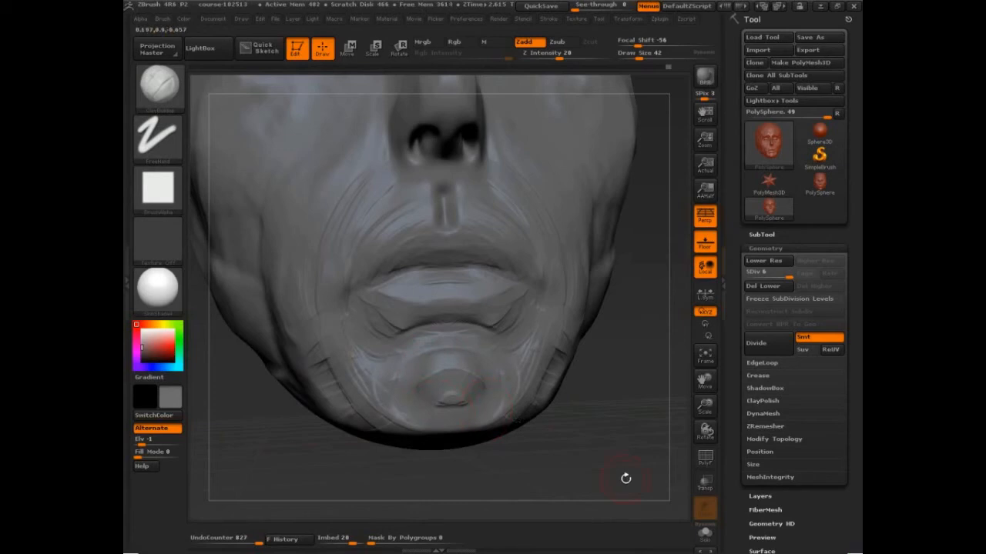
# Step: Reinforce the folds running from beside the nostrils around the mouth corners with long curved clay strokes
pyautogui.moveTo(603, 420); pyautogui.dragTo(607, 404)
pyautogui.moveTo(335, 266); pyautogui.dragTo(343, 223)
pyautogui.moveTo(348, 240); pyautogui.dragTo(379, 198)
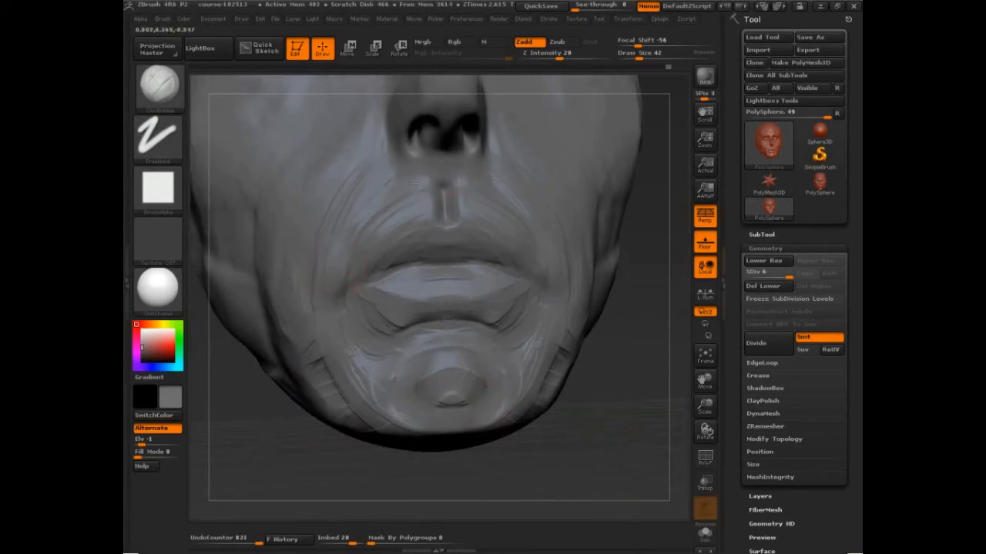
pyautogui.moveTo(493, 192); pyautogui.dragTo(532, 228)
pyautogui.moveTo(501, 209); pyautogui.dragTo(539, 253)
pyautogui.moveTo(487, 202); pyautogui.dragTo(548, 270)
pyautogui.moveTo(636, 389)
pyautogui.mouseDown()
pyautogui.moveTo(617, 377)
pyautogui.moveTo(589, 417)
pyautogui.mouseUp()
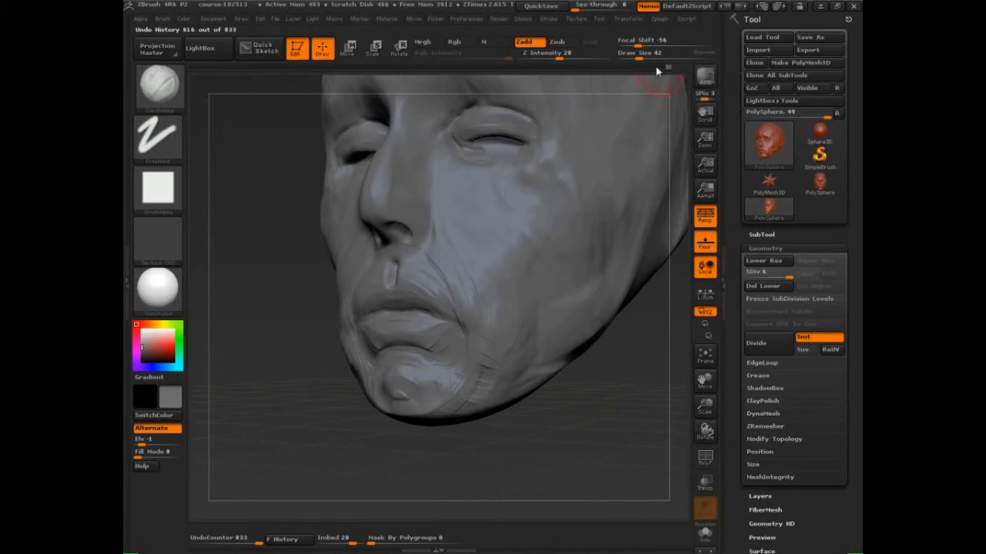
# Step: Roll the sculpt back through the undo history to step 574 and check the rough, puffy lips from both sides
pyautogui.moveTo(656, 71); pyautogui.dragTo(521, 69)
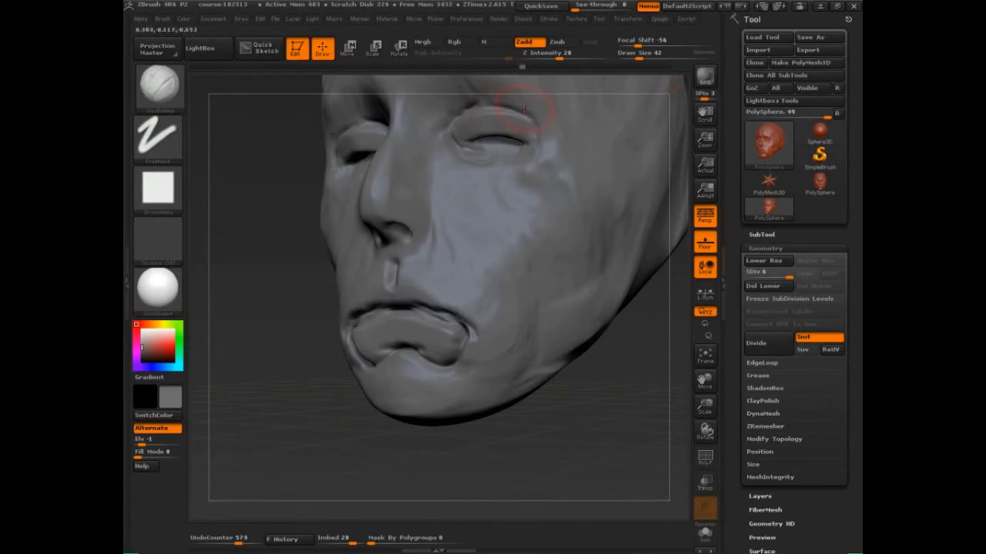
pyautogui.moveTo(274, 414); pyautogui.dragTo(556, 367)
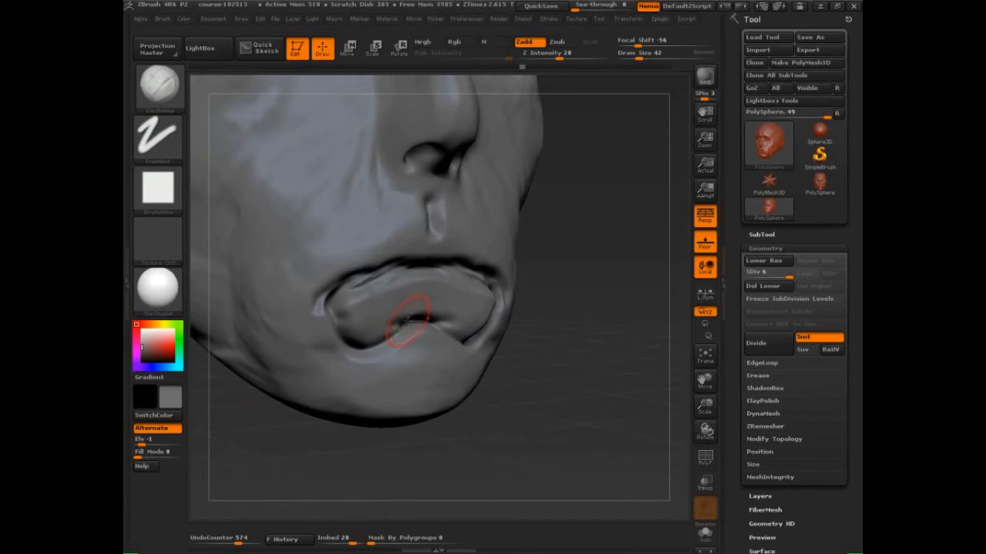
pyautogui.moveTo(408, 321); pyautogui.dragTo(453, 324)
pyautogui.moveTo(580, 400)
pyautogui.mouseDown()
pyautogui.moveTo(624, 394)
pyautogui.moveTo(601, 406)
pyautogui.moveTo(556, 397)
pyautogui.mouseUp()
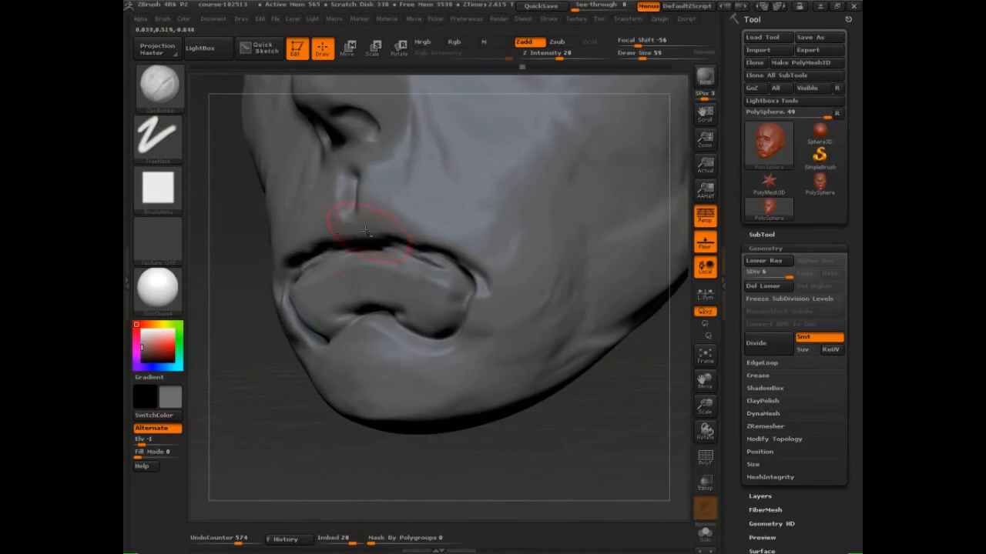
# Step: Fill the deep groove above the upper lip and build up the area around the mouth corner with clay strokes
pyautogui.moveTo(366, 232)
pyautogui.mouseDown()
pyautogui.moveTo(363, 242)
pyautogui.moveTo(339, 235)
pyautogui.mouseUp()
pyautogui.click(360, 279)
pyautogui.moveTo(362, 188)
pyautogui.mouseDown()
pyautogui.moveTo(393, 231)
pyautogui.moveTo(308, 255)
pyautogui.mouseUp()
pyautogui.moveTo(431, 231)
pyautogui.mouseDown()
pyautogui.moveTo(495, 275)
pyautogui.moveTo(483, 298)
pyautogui.moveTo(492, 291)
pyautogui.moveTo(473, 280)
pyautogui.moveTo(474, 295)
pyautogui.moveTo(455, 296)
pyautogui.moveTo(400, 278)
pyautogui.moveTo(381, 299)
pyautogui.moveTo(408, 308)
pyautogui.moveTo(455, 277)
pyautogui.moveTo(444, 330)
pyautogui.moveTo(439, 314)
pyautogui.mouseUp()
pyautogui.press('s')
pyautogui.click(466, 315)
# Step: Build up the area between nose and upper lip from the front, varying the brush size up to 101
pyautogui.moveTo(500, 451)
pyautogui.keyDown('alt'); pyautogui.mouseDown()
pyautogui.moveTo(526, 400)
pyautogui.moveTo(559, 414)
pyautogui.moveTo(585, 371)
pyautogui.mouseUp(); pyautogui.keyUp('alt')
pyautogui.press('s')
pyautogui.moveTo(370, 283)
pyautogui.mouseDown()
pyautogui.moveTo(418, 253)
pyautogui.moveTo(431, 220)
pyautogui.moveTo(371, 271)
pyautogui.mouseUp()
pyautogui.press('s')
pyautogui.click(422, 226)
pyautogui.press('s')
pyautogui.click(385, 255)
pyautogui.press('s')
pyautogui.click(406, 257)
pyautogui.press('s')
pyautogui.click(377, 250)
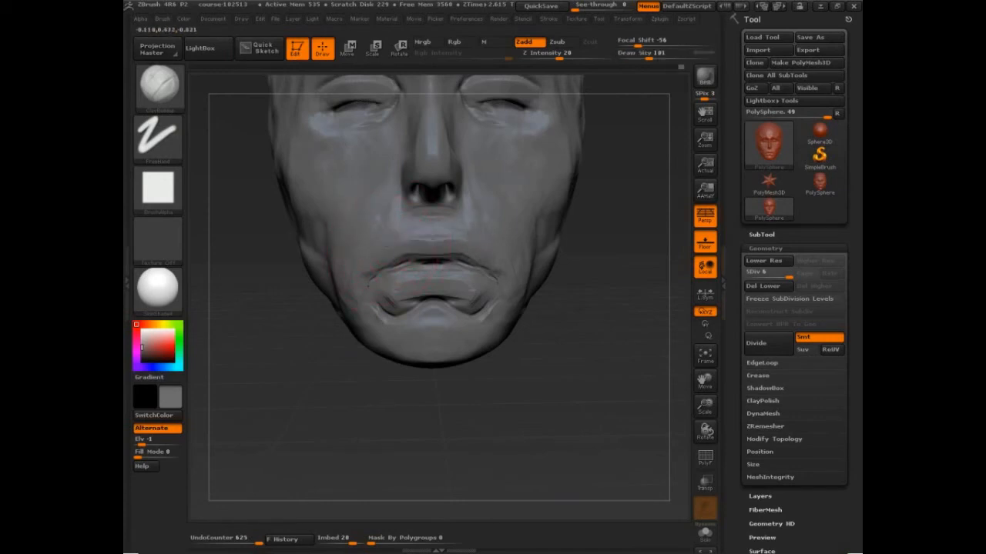
# Step: Smooth the area above the upper lip, then build up the mouth corners and lower lip with a smaller brush
pyautogui.moveTo(423, 225)
pyautogui.keyDown('shift'); pyautogui.mouseDown()
pyautogui.moveTo(378, 245)
pyautogui.moveTo(398, 255)
pyautogui.moveTo(425, 238)
pyautogui.moveTo(403, 219)
pyautogui.mouseUp(); pyautogui.keyUp('shift')
pyautogui.press('s')
pyautogui.click(390, 248)
pyautogui.moveTo(368, 291); pyautogui.dragTo(373, 275)
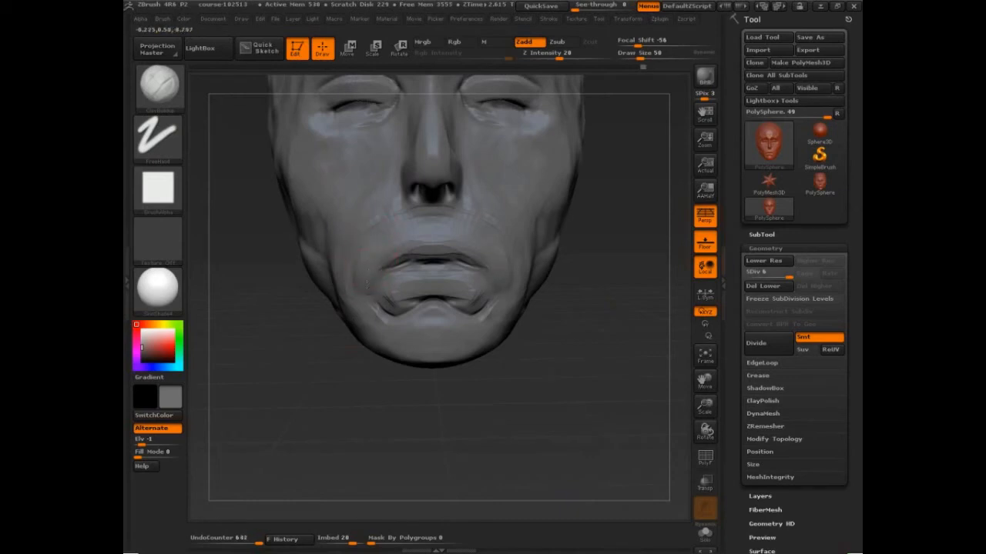
pyautogui.moveTo(390, 299)
pyautogui.mouseDown()
pyautogui.moveTo(409, 304)
pyautogui.moveTo(414, 280)
pyautogui.moveTo(450, 290)
pyautogui.moveTo(429, 286)
pyautogui.mouseUp()
pyautogui.press('s')
pyautogui.click(426, 286)
# Step: Add clay strokes from beside the nostril toward the mouth corner and fill the hollow beneath the lower lip's corner
pyautogui.moveTo(576, 338)
pyautogui.keyDown('alt'); pyautogui.mouseDown()
pyautogui.moveTo(569, 306)
pyautogui.moveTo(499, 316)
pyautogui.mouseUp(); pyautogui.keyUp('alt')
pyautogui.moveTo(470, 234); pyautogui.dragTo(489, 250)
pyautogui.moveTo(471, 216)
pyautogui.mouseDown()
pyautogui.moveTo(501, 237)
pyautogui.moveTo(481, 223)
pyautogui.mouseUp()
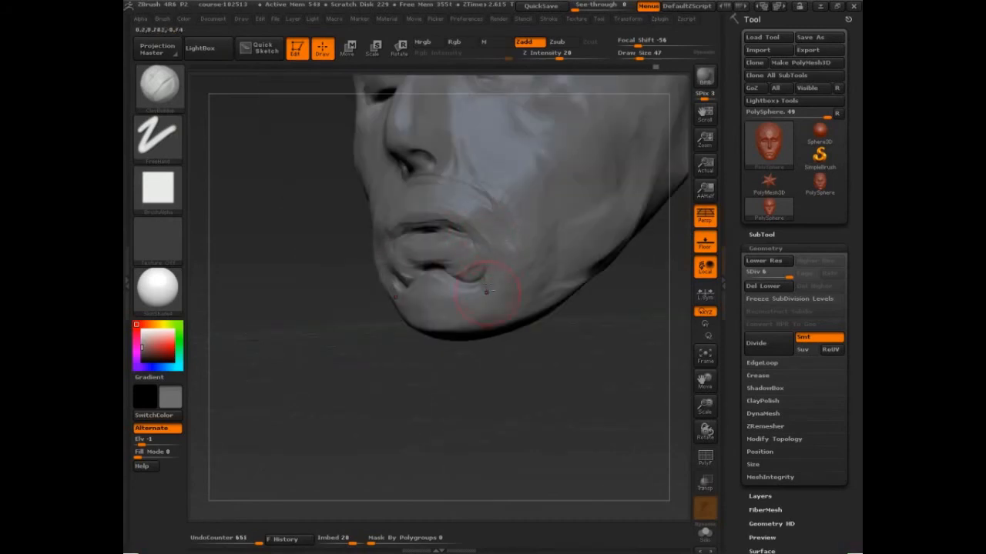
pyautogui.moveTo(486, 292)
pyautogui.mouseDown()
pyautogui.moveTo(416, 290)
pyautogui.moveTo(443, 273)
pyautogui.moveTo(432, 267)
pyautogui.moveTo(469, 269)
pyautogui.moveTo(397, 273)
pyautogui.moveTo(418, 257)
pyautogui.moveTo(394, 273)
pyautogui.moveTo(407, 293)
pyautogui.mouseUp()
pyautogui.moveTo(370, 377); pyautogui.dragTo(469, 368)
# Step: Build up the lower lip with horizontal clay strokes running across its center and out to its sides
pyautogui.moveTo(462, 254)
pyautogui.mouseDown()
pyautogui.moveTo(505, 250)
pyautogui.moveTo(500, 257)
pyautogui.moveTo(508, 239)
pyautogui.mouseUp()
pyautogui.moveTo(508, 242)
pyautogui.mouseDown()
pyautogui.moveTo(426, 247)
pyautogui.moveTo(511, 250)
pyautogui.mouseUp()
pyautogui.moveTo(446, 244); pyautogui.dragTo(501, 248)
pyautogui.moveTo(454, 245); pyautogui.dragTo(493, 245)
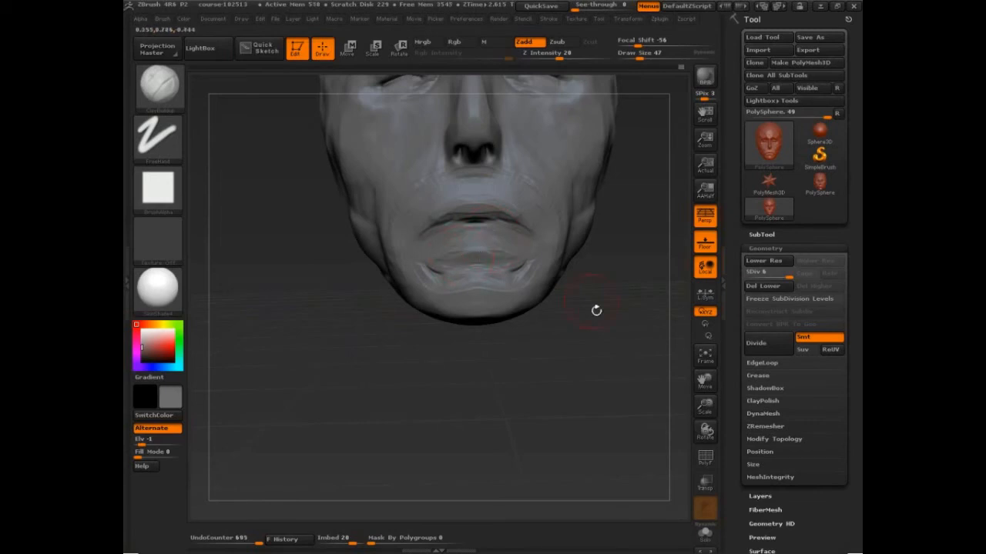
# Step: Fill the mouth corner and the hollows under the ends of the lower lip, using a draw size of 59
pyautogui.moveTo(596, 310)
pyautogui.mouseDown()
pyautogui.moveTo(576, 311)
pyautogui.moveTo(477, 239)
pyautogui.moveTo(516, 258)
pyautogui.mouseUp()
pyautogui.moveTo(538, 254)
pyautogui.mouseDown()
pyautogui.moveTo(529, 237)
pyautogui.moveTo(546, 264)
pyautogui.mouseUp()
pyautogui.moveTo(409, 309); pyautogui.dragTo(478, 308)
pyautogui.press('s')
pyautogui.moveTo(429, 271); pyautogui.dragTo(434, 272)
pyautogui.moveTo(437, 276); pyautogui.dragTo(462, 292)
pyautogui.moveTo(378, 317); pyautogui.dragTo(456, 312)
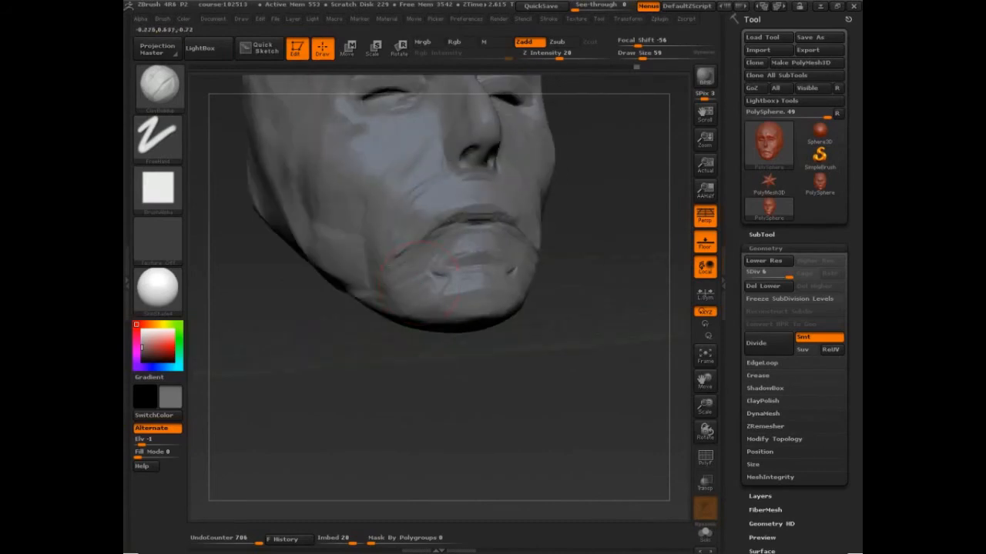
# Step: Layer curved clay strokes down the cheek around the mouth corner and over the hollow below the lower lip
pyautogui.moveTo(402, 231); pyautogui.dragTo(381, 270)
pyautogui.moveTo(408, 197); pyautogui.dragTo(384, 246)
pyautogui.moveTo(387, 173); pyautogui.dragTo(374, 276)
pyautogui.moveTo(389, 210)
pyautogui.mouseDown()
pyautogui.moveTo(531, 219)
pyautogui.moveTo(447, 199)
pyautogui.moveTo(428, 235)
pyautogui.mouseUp()
pyautogui.moveTo(508, 241); pyautogui.dragTo(424, 215)
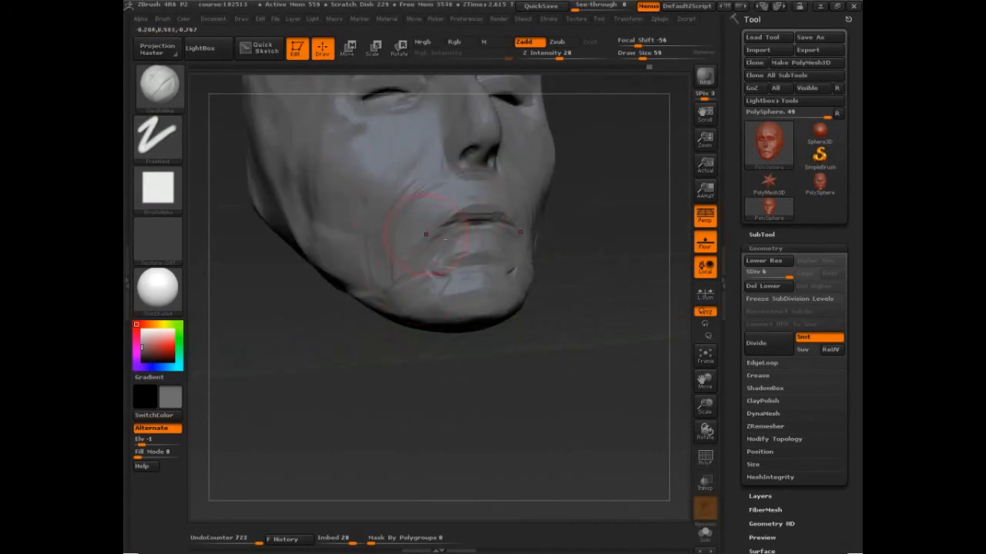
pyautogui.moveTo(433, 271); pyautogui.dragTo(456, 286)
pyautogui.moveTo(447, 284)
pyautogui.mouseDown()
pyautogui.moveTo(478, 297)
pyautogui.moveTo(436, 282)
pyautogui.moveTo(418, 242)
pyautogui.moveTo(412, 270)
pyautogui.mouseUp()
pyautogui.moveTo(616, 305)
pyautogui.mouseDown()
pyautogui.moveTo(491, 280)
pyautogui.moveTo(512, 269)
pyautogui.mouseUp()
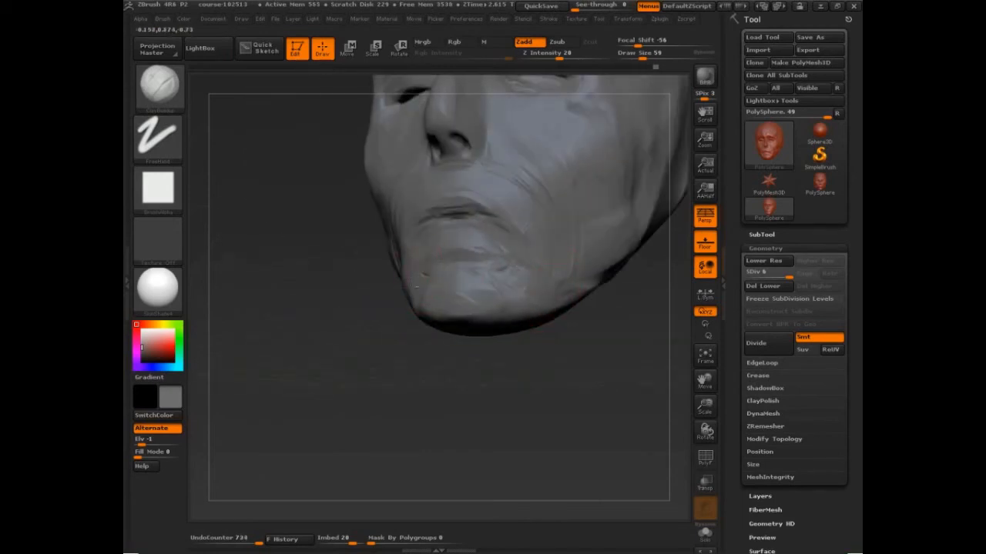
# Step: Build up the chin surface below the lower lip with the ClayBuildup brush
pyautogui.moveTo(462, 288)
pyautogui.mouseDown()
pyautogui.moveTo(430, 282)
pyautogui.moveTo(469, 304)
pyautogui.moveTo(462, 283)
pyautogui.mouseUp()
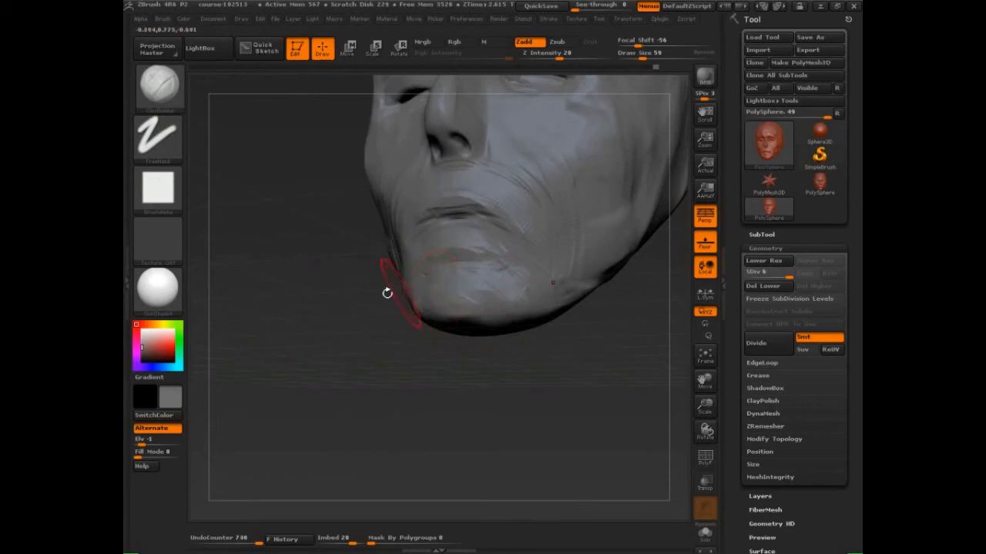
pyautogui.moveTo(386, 290); pyautogui.dragTo(553, 313)
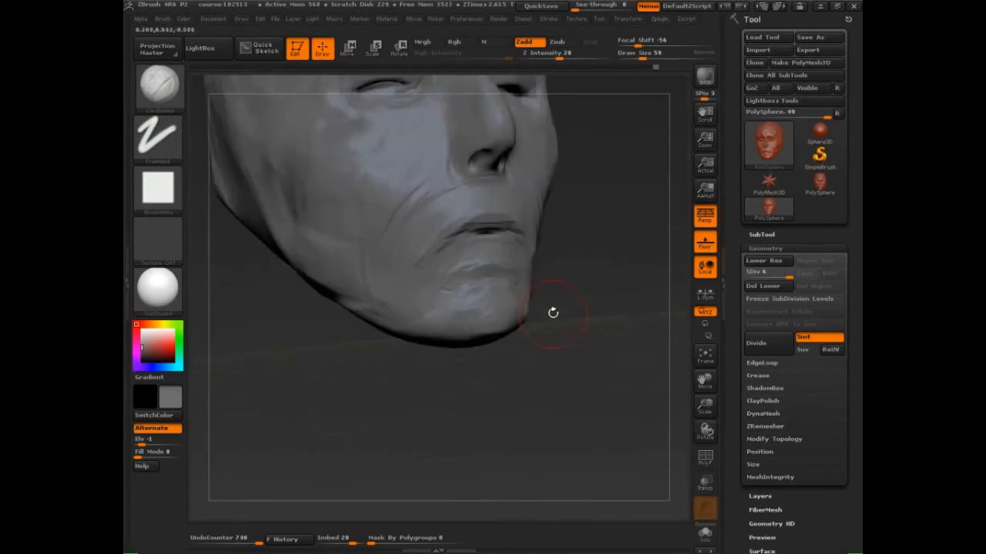
# Step: Switch to the Dam_Standard brush at draw size 28 and start carving the line between the lips
pyautogui.press('b')
pyautogui.press('d')
pyautogui.press('s')
pyautogui.press('s')
pyautogui.moveTo(490, 249); pyautogui.dragTo(482, 249)
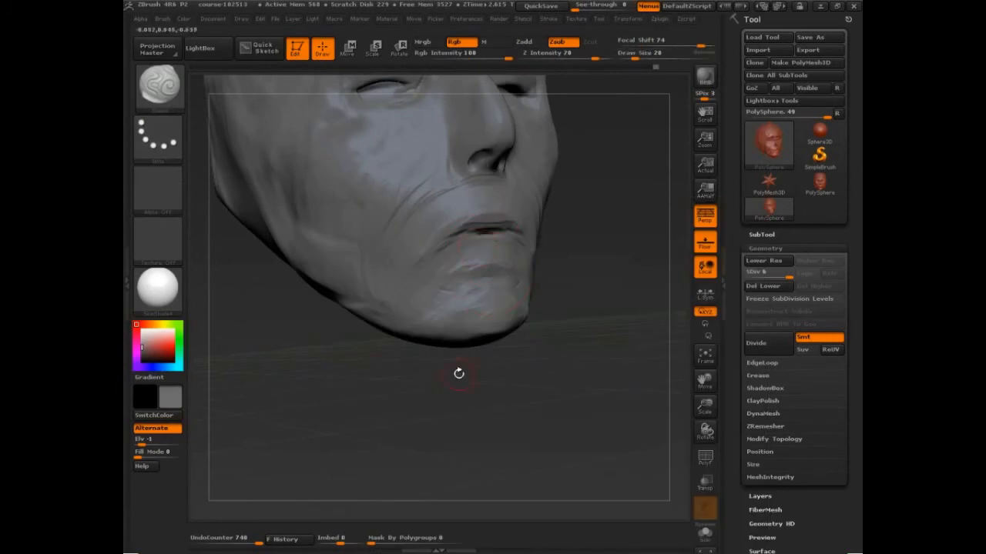
pyautogui.press('b')
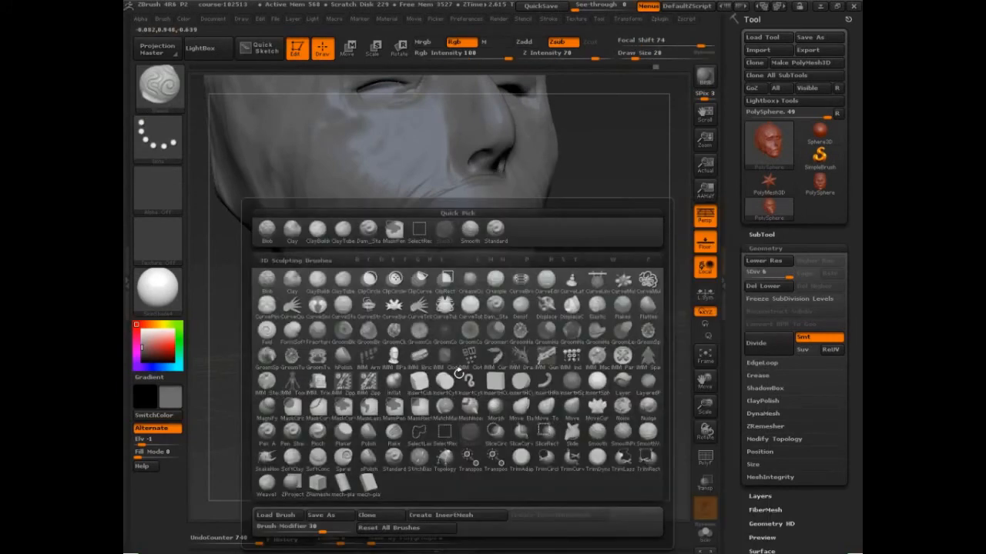
pyautogui.press('s')
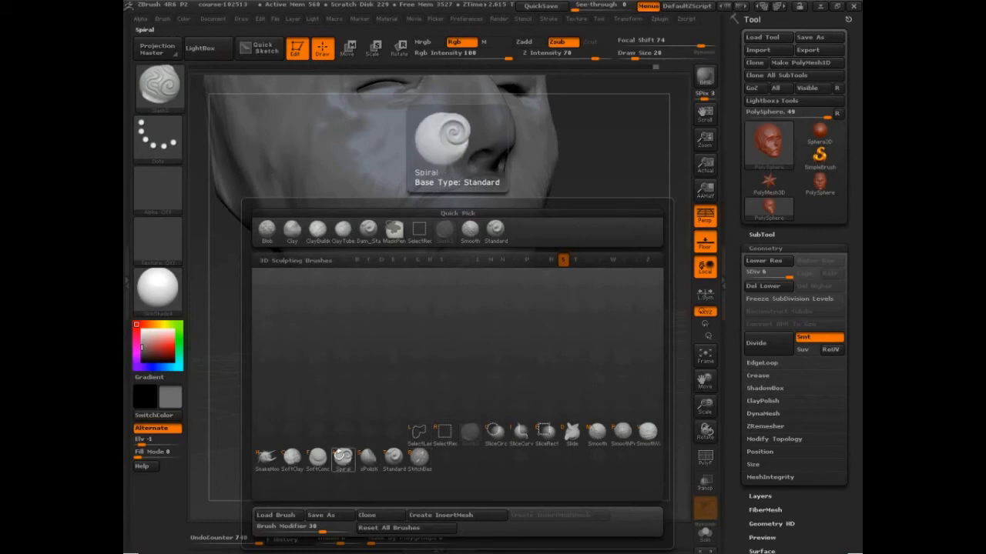
pyautogui.click(341, 456)
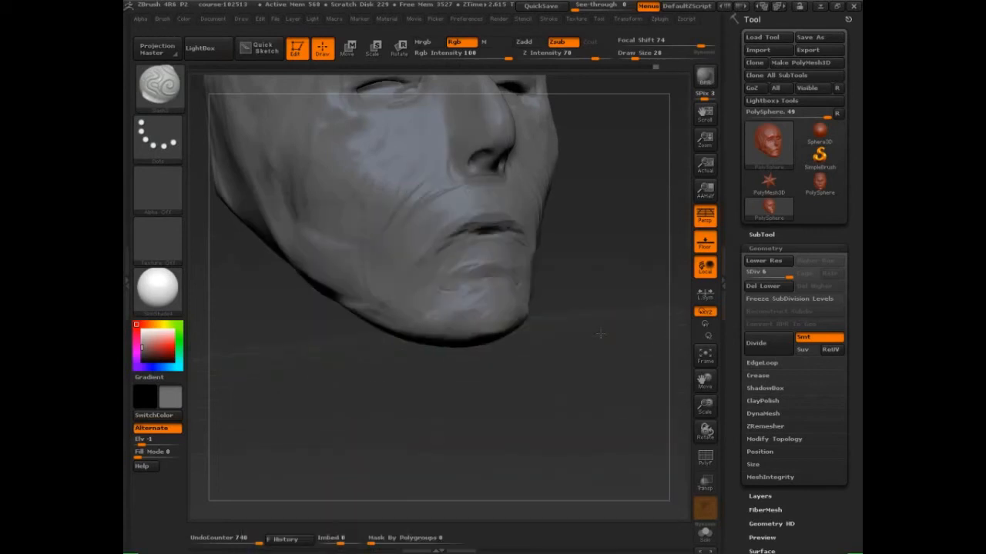
# Step: Carve the mouth line down to its corners, the crease under the lower lip and the philtrum groove
pyautogui.moveTo(608, 330)
pyautogui.mouseDown()
pyautogui.moveTo(525, 270)
pyautogui.moveTo(540, 254)
pyautogui.mouseUp()
pyautogui.moveTo(484, 234); pyautogui.dragTo(425, 259)
pyautogui.moveTo(451, 243)
pyautogui.mouseDown()
pyautogui.moveTo(424, 262)
pyautogui.moveTo(467, 275)
pyautogui.mouseUp()
pyautogui.moveTo(487, 273); pyautogui.dragTo(415, 267)
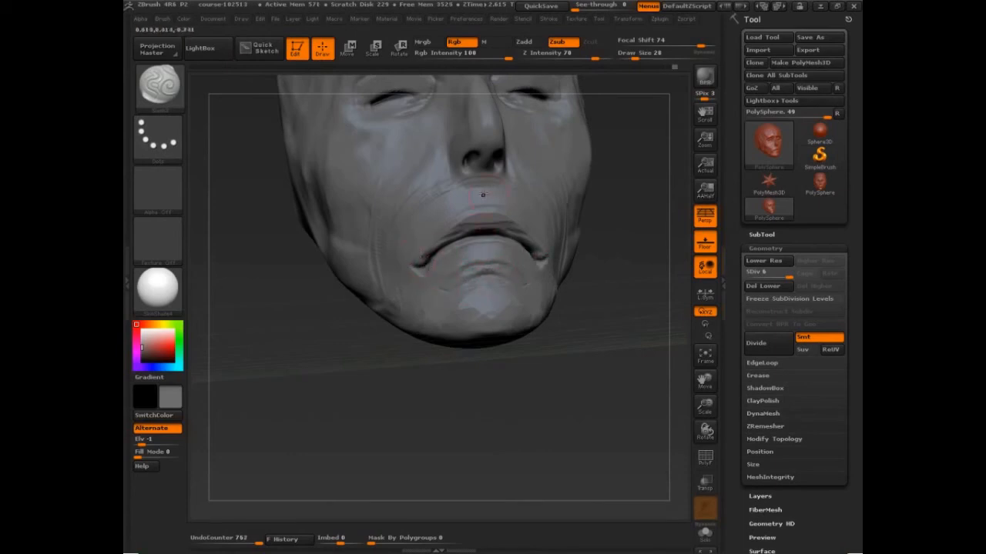
pyautogui.moveTo(484, 186); pyautogui.dragTo(483, 197)
pyautogui.moveTo(484, 185); pyautogui.dragTo(482, 196)
# Step: Switch back to the ClayBuildup brush at draw size 26 and build up the lower lip across its width
pyautogui.moveTo(622, 306)
pyautogui.mouseDown()
pyautogui.moveTo(580, 321)
pyautogui.moveTo(598, 364)
pyautogui.moveTo(534, 369)
pyautogui.moveTo(549, 360)
pyautogui.mouseUp()
pyautogui.press('2')
pyautogui.press('s')
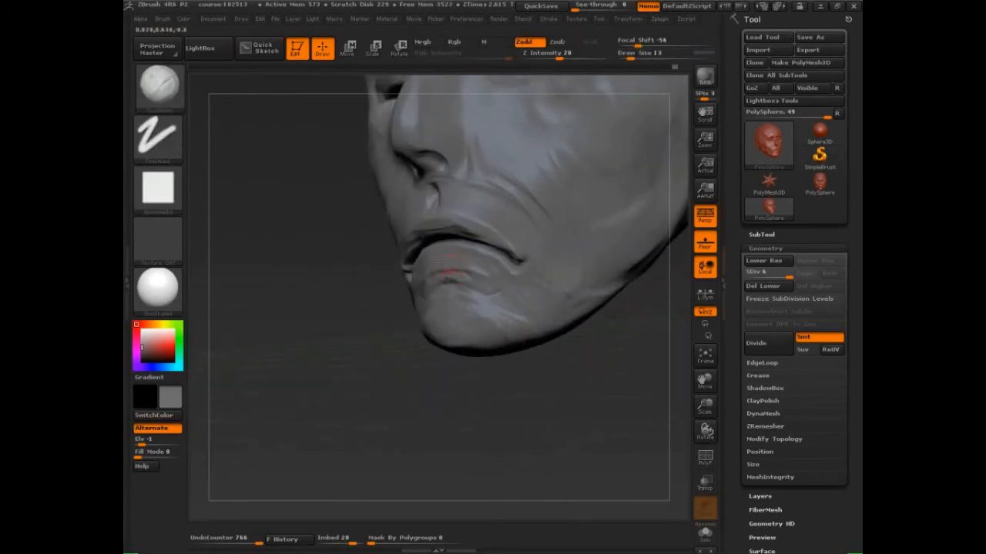
pyautogui.press('s')
pyautogui.moveTo(393, 288); pyautogui.dragTo(391, 288)
pyautogui.moveTo(329, 291); pyautogui.dragTo(471, 289)
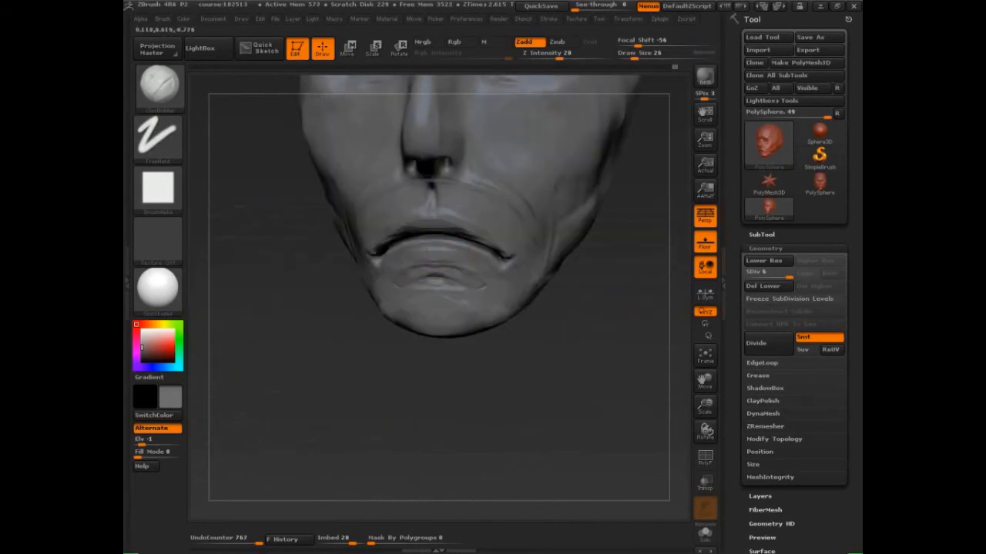
pyautogui.moveTo(404, 257)
pyautogui.mouseDown()
pyautogui.moveTo(467, 257)
pyautogui.moveTo(465, 248)
pyautogui.moveTo(464, 260)
pyautogui.moveTo(510, 271)
pyautogui.moveTo(512, 255)
pyautogui.mouseUp()
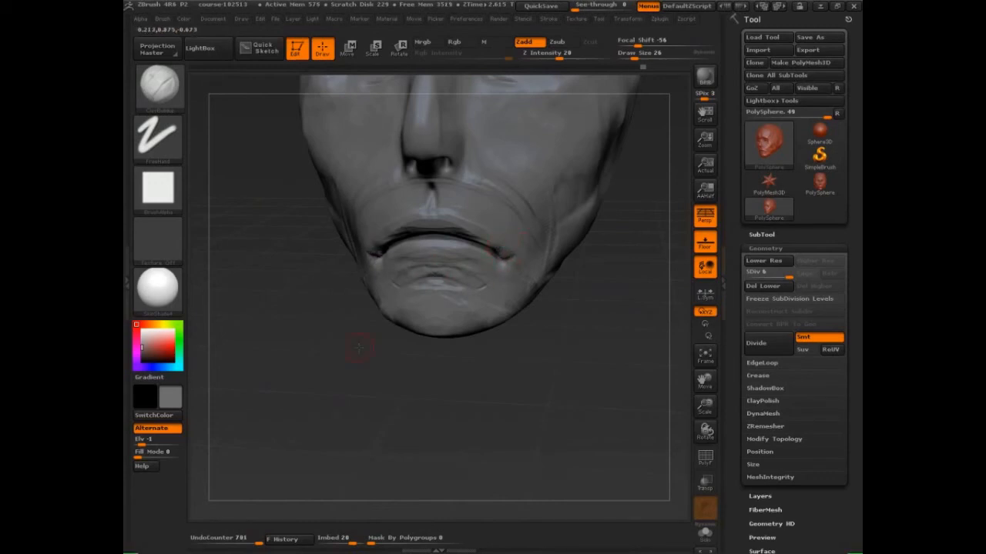
# Step: Build up the mouth corner with draw size 35, and the folds between the lower lip and the chin
pyautogui.moveTo(363, 347); pyautogui.dragTo(417, 346)
pyautogui.press('s')
pyautogui.moveTo(384, 233)
pyautogui.mouseDown()
pyautogui.moveTo(385, 242)
pyautogui.moveTo(363, 246)
pyautogui.moveTo(367, 257)
pyautogui.mouseUp()
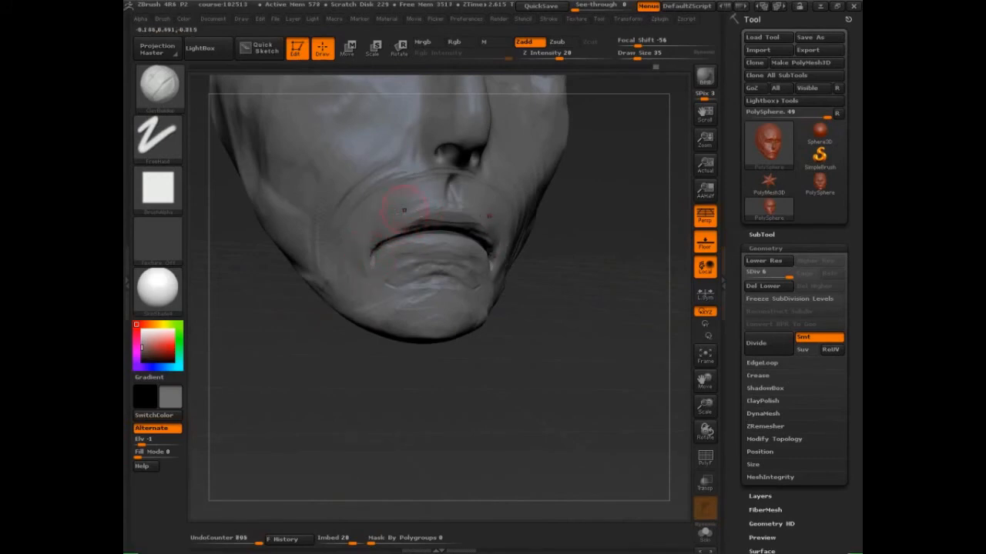
pyautogui.moveTo(418, 276); pyautogui.dragTo(387, 260)
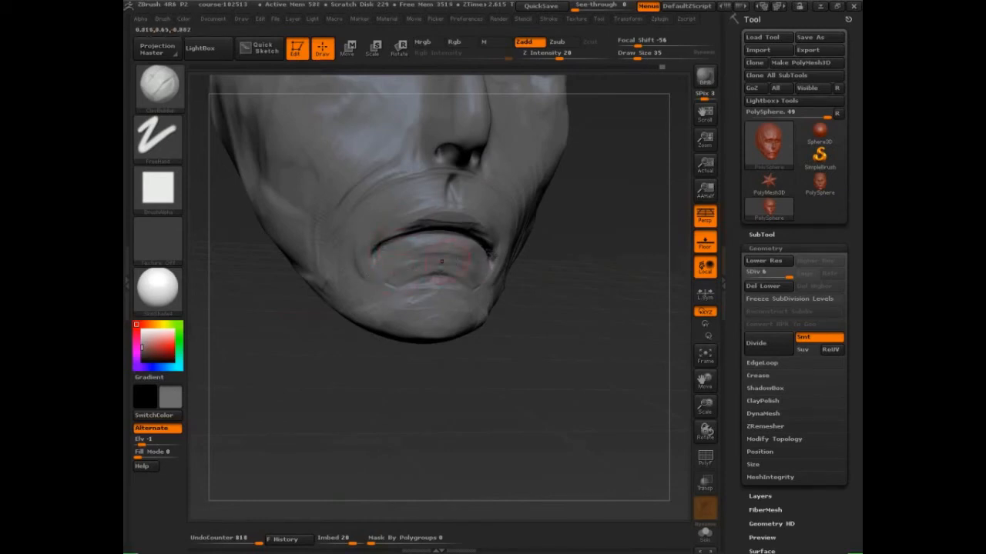
pyautogui.moveTo(440, 279)
pyautogui.mouseDown()
pyautogui.moveTo(425, 296)
pyautogui.moveTo(449, 297)
pyautogui.moveTo(411, 308)
pyautogui.mouseUp()
pyautogui.press('s')
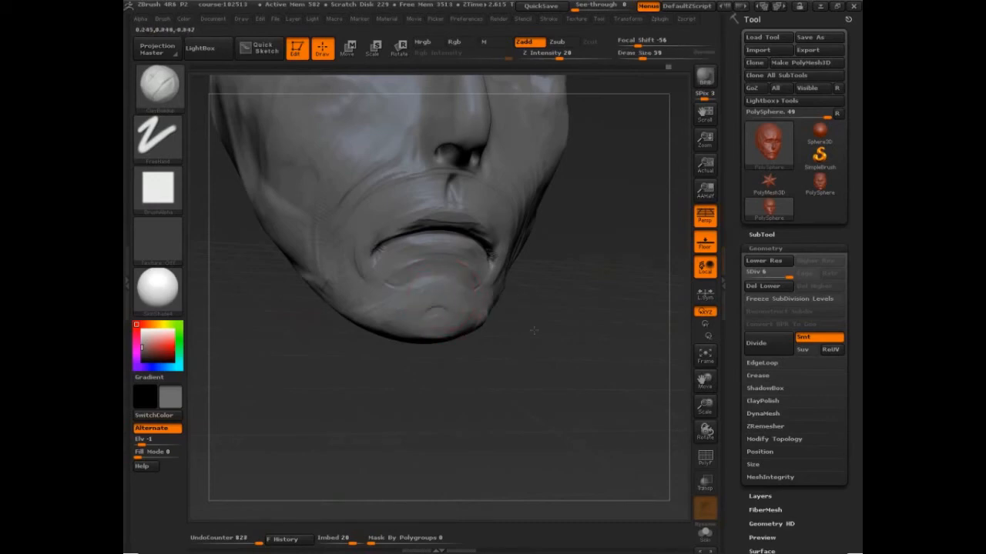
# Step: Set the draw size to 45 and build up the upper lip along the mouth line to its corner
pyautogui.moveTo(533, 330); pyautogui.dragTo(521, 358)
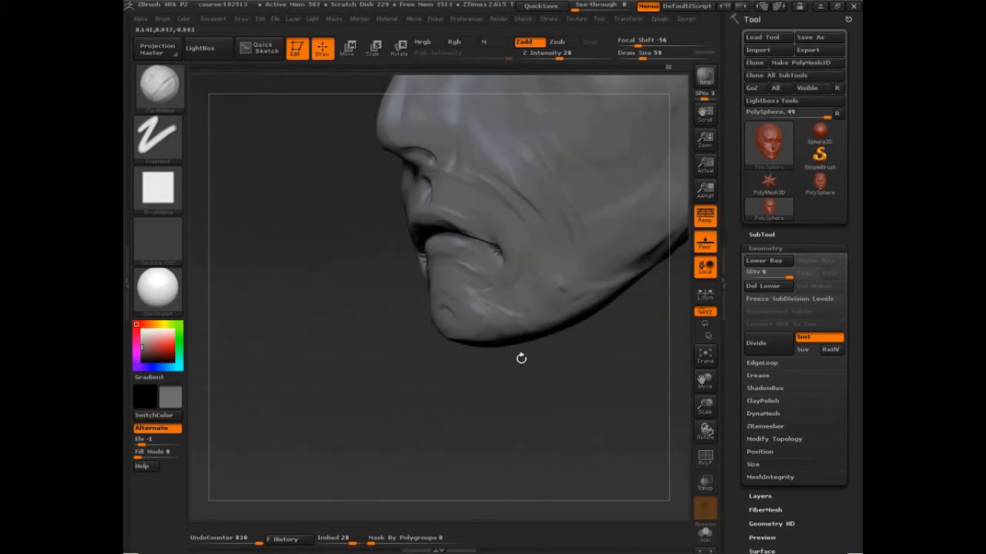
pyautogui.press('s')
pyautogui.moveTo(465, 235); pyautogui.dragTo(461, 234)
pyautogui.moveTo(460, 229); pyautogui.dragTo(495, 245)
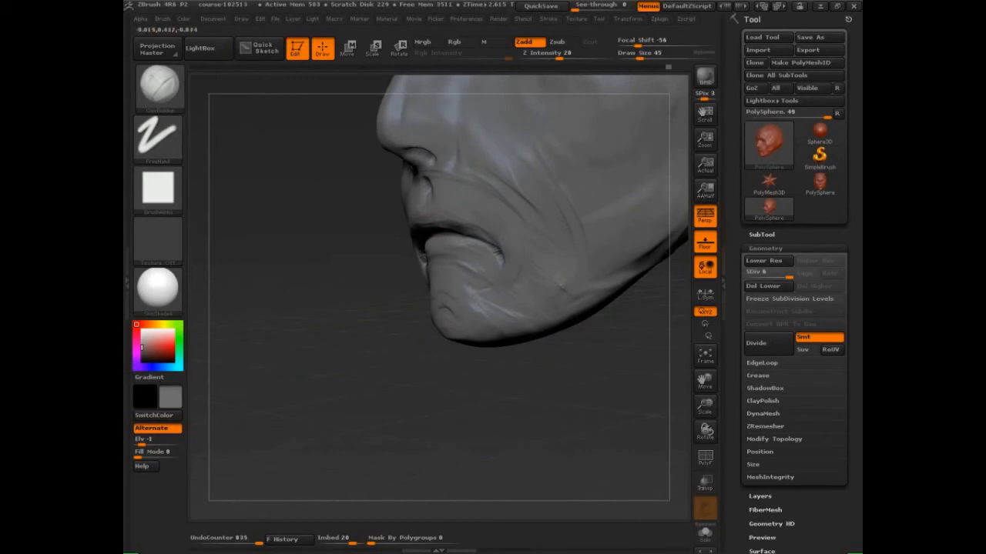
pyautogui.moveTo(420, 220)
pyautogui.mouseDown()
pyautogui.moveTo(452, 223)
pyautogui.moveTo(428, 225)
pyautogui.moveTo(464, 229)
pyautogui.moveTo(499, 252)
pyautogui.mouseUp()
# Step: Enlarge the brush to draw size 86 and sculpt broad folds across the cheek beside the nose and mouth
pyautogui.press('s')
pyautogui.moveTo(435, 191)
pyautogui.mouseDown()
pyautogui.moveTo(503, 185)
pyautogui.moveTo(534, 208)
pyautogui.mouseUp()
pyautogui.moveTo(488, 210)
pyautogui.mouseDown()
pyautogui.moveTo(525, 229)
pyautogui.moveTo(504, 216)
pyautogui.mouseUp()
pyautogui.moveTo(587, 374)
pyautogui.mouseDown()
pyautogui.moveTo(534, 418)
pyautogui.moveTo(572, 376)
pyautogui.moveTo(621, 373)
pyautogui.moveTo(645, 397)
pyautogui.mouseUp()
pyautogui.moveTo(377, 239)
pyautogui.mouseDown()
pyautogui.moveTo(357, 269)
pyautogui.moveTo(331, 231)
pyautogui.mouseUp()
pyautogui.moveTo(610, 312); pyautogui.dragTo(593, 339)
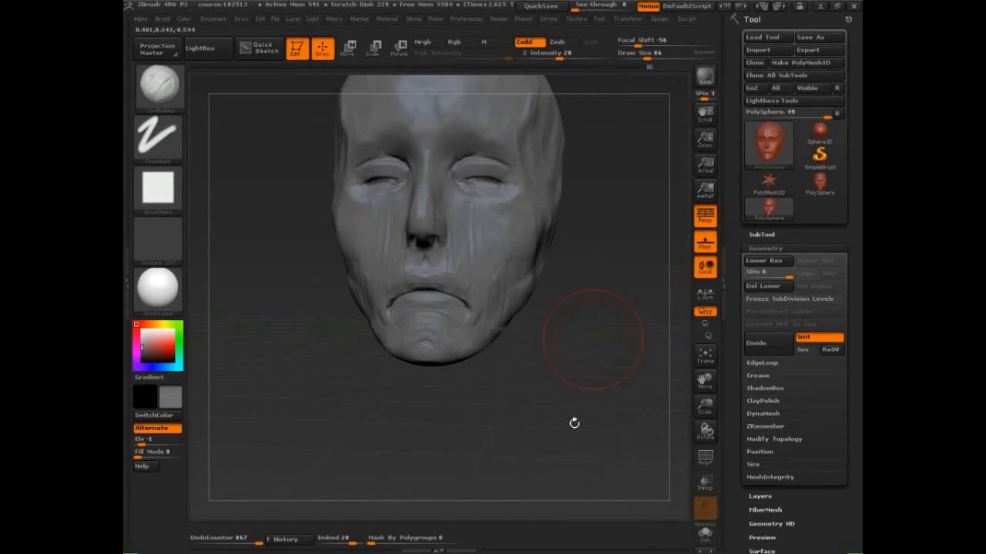
pyautogui.moveTo(581, 356)
pyautogui.mouseDown()
pyautogui.moveTo(633, 405)
pyautogui.moveTo(655, 493)
pyautogui.moveTo(546, 472)
pyautogui.mouseUp()
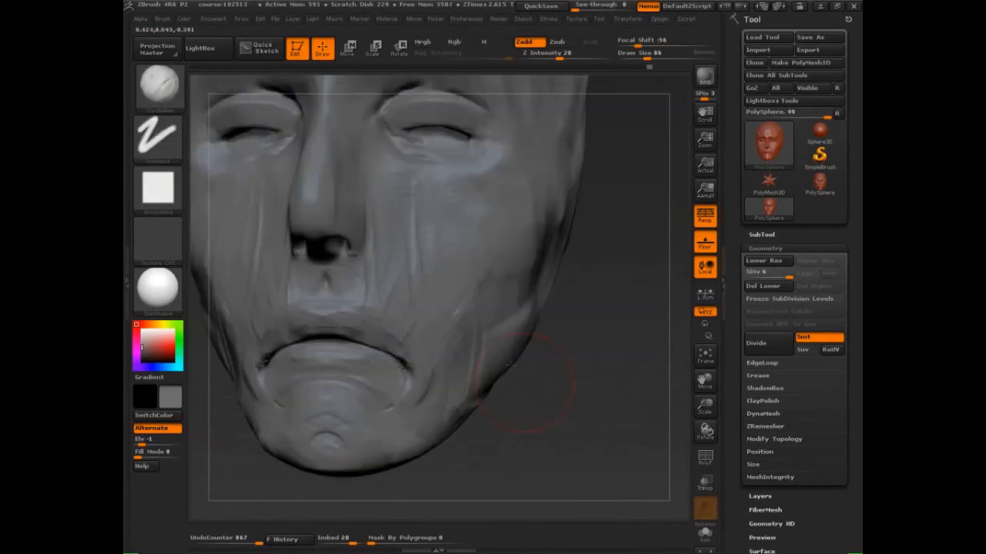
pyautogui.moveTo(384, 188); pyautogui.dragTo(455, 186)
pyautogui.moveTo(369, 203)
pyautogui.mouseDown()
pyautogui.moveTo(453, 195)
pyautogui.moveTo(462, 214)
pyautogui.mouseUp()
pyautogui.moveTo(384, 235); pyautogui.dragTo(466, 236)
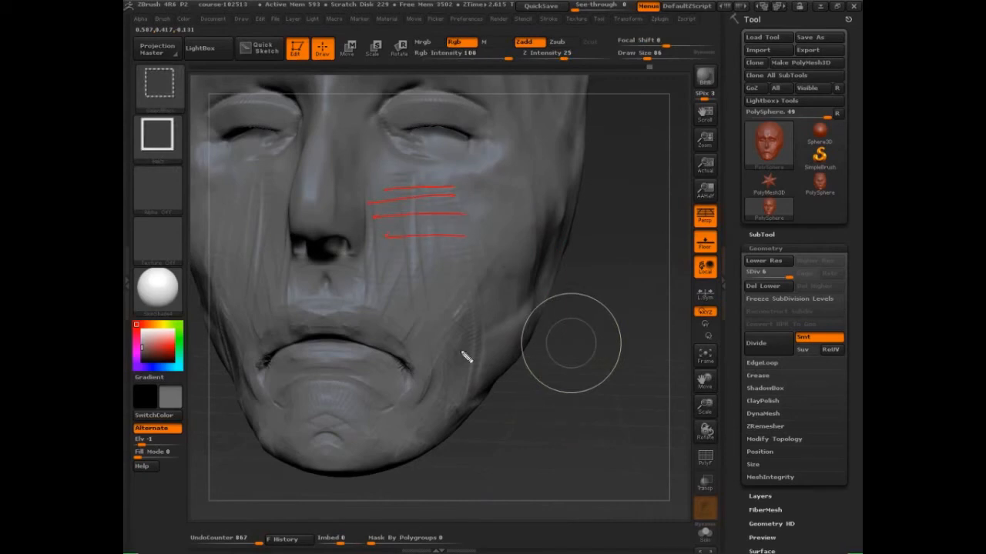
pyautogui.moveTo(390, 282)
pyautogui.mouseDown()
pyautogui.moveTo(583, 289)
pyautogui.moveTo(542, 38)
pyautogui.moveTo(574, 27)
pyautogui.mouseUp()
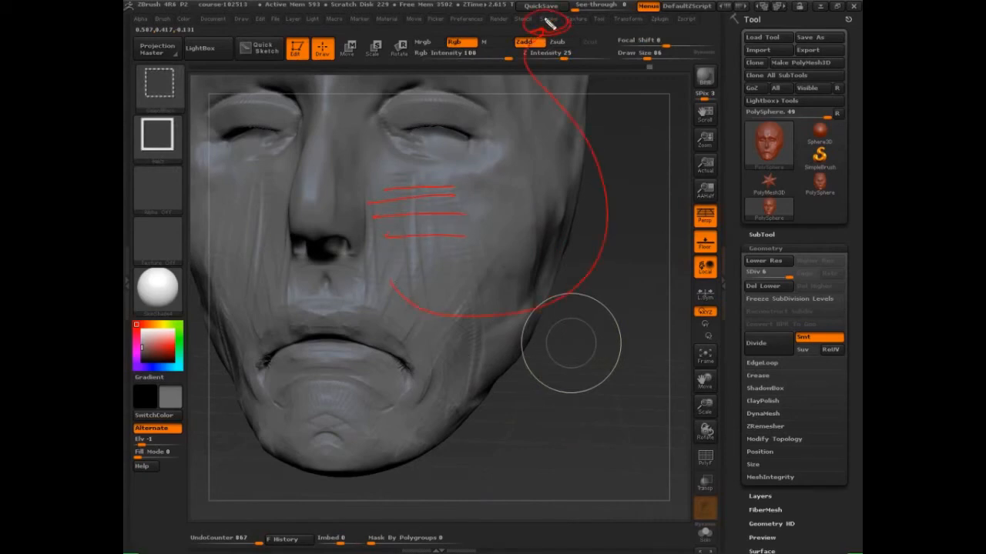
pyautogui.press('Escape')
# Step: Set the brush stroke's LazyStep to 0.05 and sculpt a stroke on the cheek beside the nostril
pyautogui.click(548, 19)
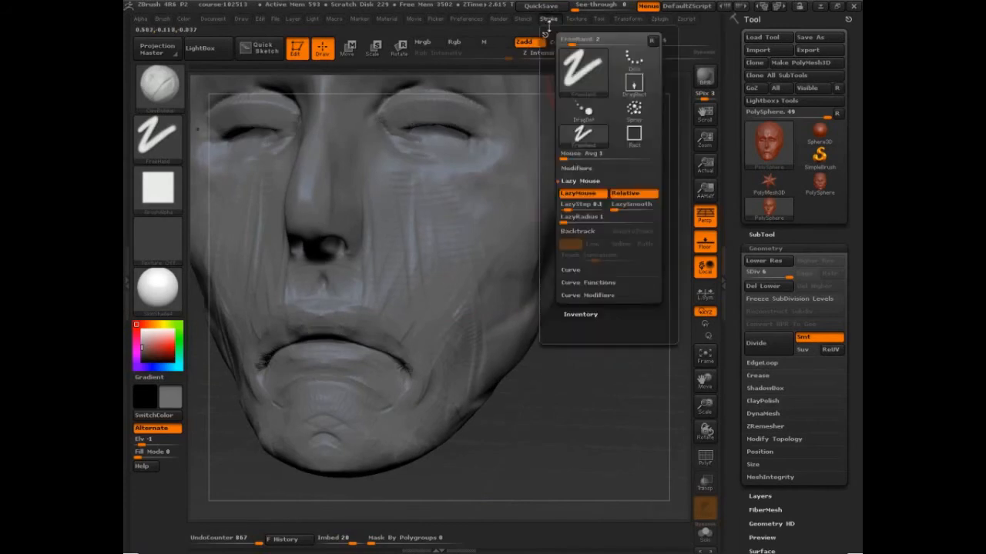
pyautogui.click(568, 208)
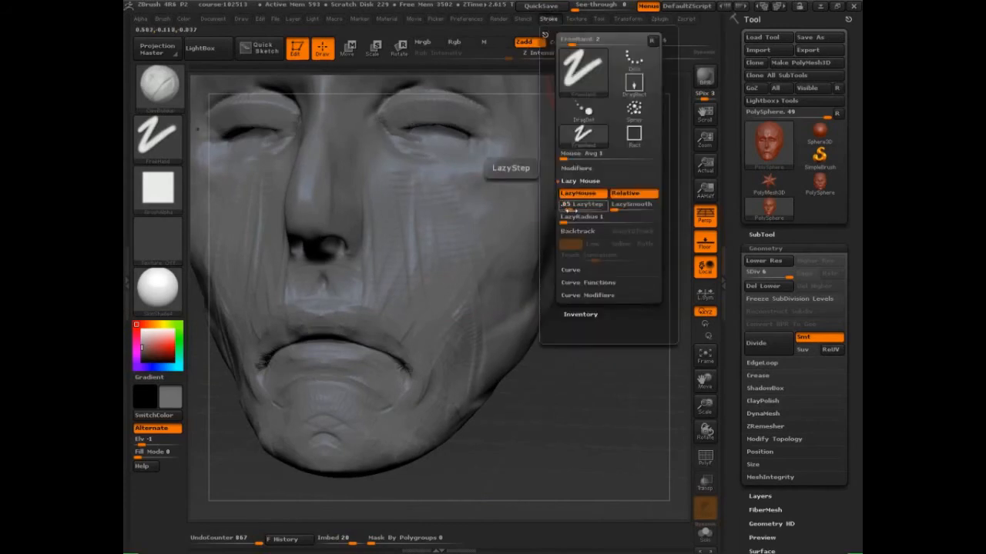
pyautogui.click(569, 211)
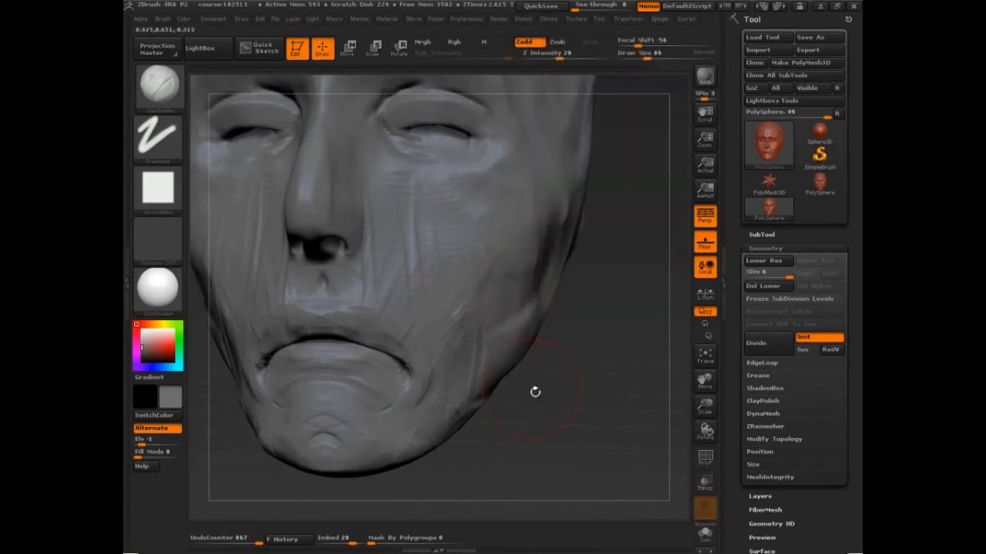
pyautogui.moveTo(535, 391); pyautogui.dragTo(525, 390)
pyautogui.moveTo(415, 266); pyautogui.dragTo(407, 243)
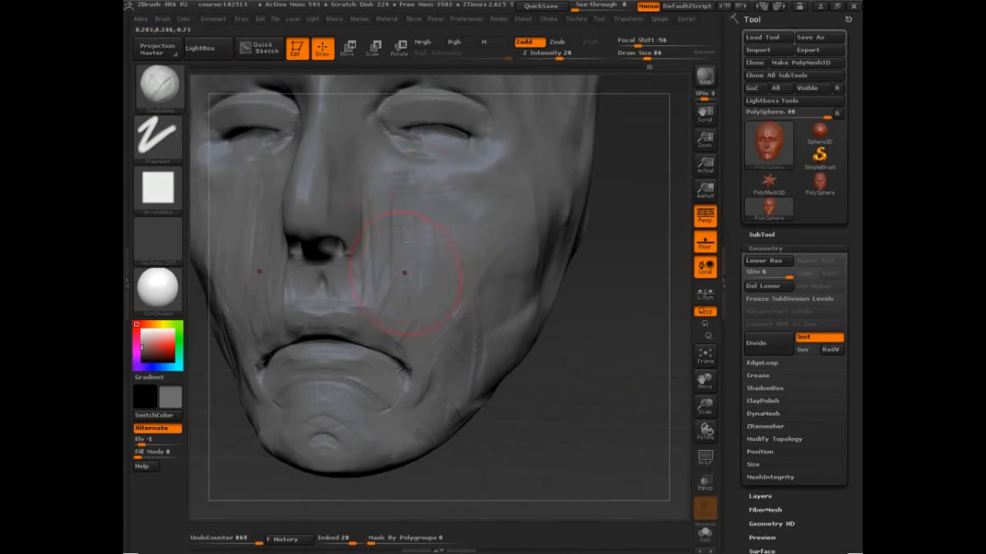
# Step: Lower the Z Intensity to 12 and layer soft strokes over the cheek from below the eye toward the upper lip
pyautogui.click(550, 55)
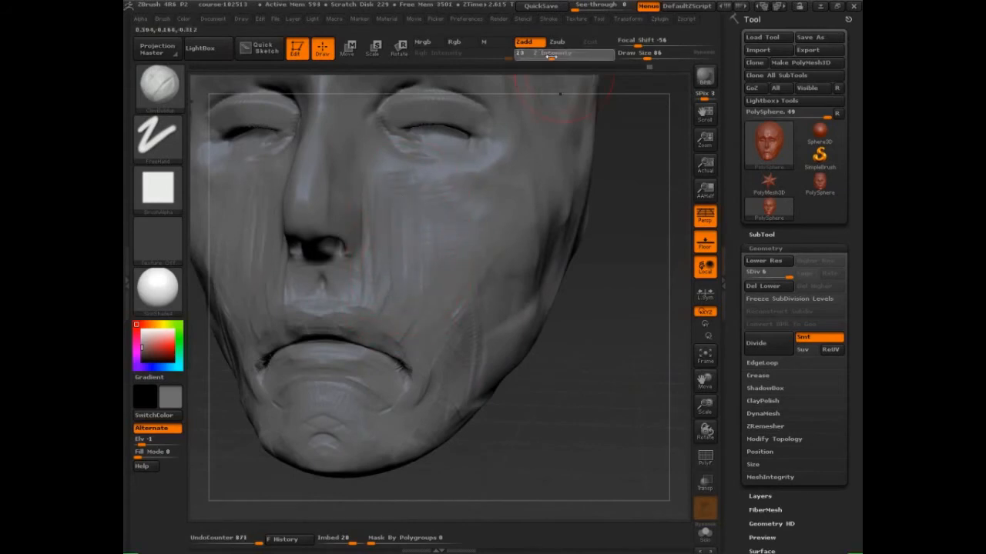
pyautogui.moveTo(392, 195); pyautogui.dragTo(385, 258)
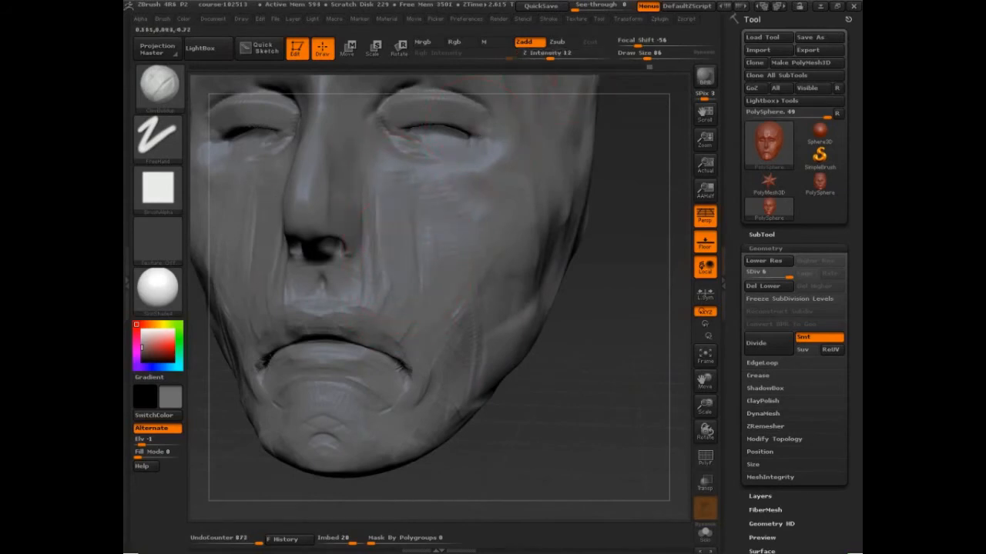
pyautogui.moveTo(415, 203)
pyautogui.mouseDown()
pyautogui.moveTo(408, 282)
pyautogui.moveTo(406, 267)
pyautogui.mouseUp()
pyautogui.moveTo(444, 237)
pyautogui.mouseDown()
pyautogui.moveTo(402, 252)
pyautogui.moveTo(377, 310)
pyautogui.moveTo(302, 315)
pyautogui.moveTo(337, 312)
pyautogui.mouseUp()
# Step: Build up the upper lip, reduce the brush to draw size 50 and sculpt the area under the nose
pyautogui.moveTo(302, 320)
pyautogui.mouseDown()
pyautogui.moveTo(330, 316)
pyautogui.moveTo(377, 345)
pyautogui.mouseUp()
pyautogui.press('[')
pyautogui.press('[')
pyautogui.press('[')
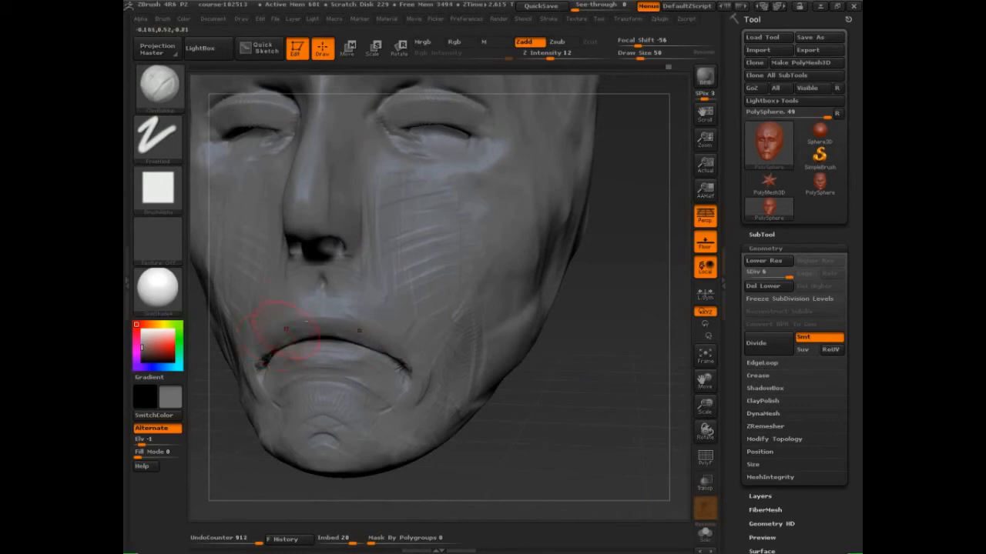
pyautogui.moveTo(303, 287); pyautogui.dragTo(314, 262)
# Step: Reduce the brush to draw size 32 and sculpt short strokes at the base of the nose
pyautogui.moveTo(590, 349); pyautogui.dragTo(336, 247)
pyautogui.press('[')
pyautogui.press('[')
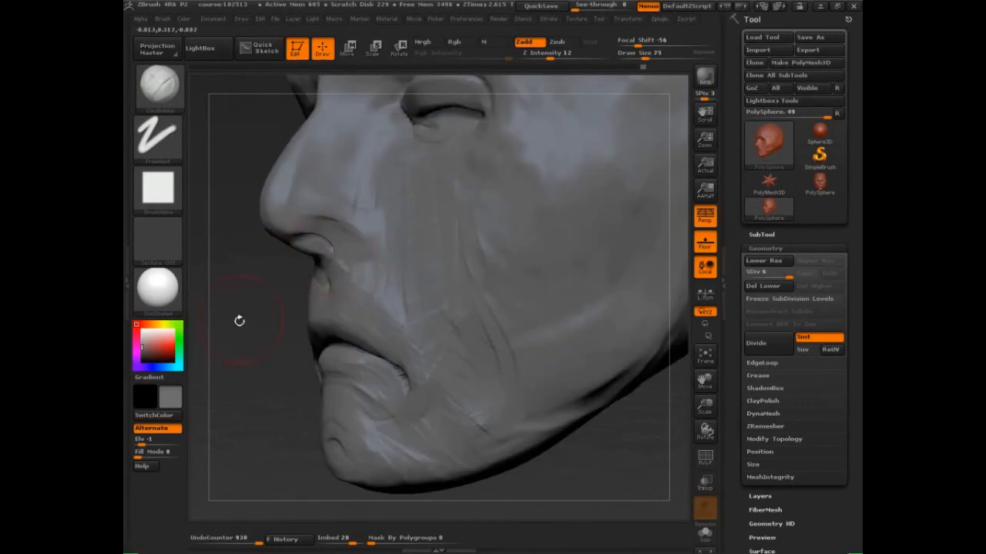
pyautogui.moveTo(240, 321)
pyautogui.mouseDown()
pyautogui.moveTo(576, 362)
pyautogui.moveTo(493, 341)
pyautogui.moveTo(573, 339)
pyautogui.mouseUp()
pyautogui.press('s')
pyautogui.moveTo(418, 244); pyautogui.dragTo(403, 244)
pyautogui.moveTo(420, 244); pyautogui.dragTo(425, 249)
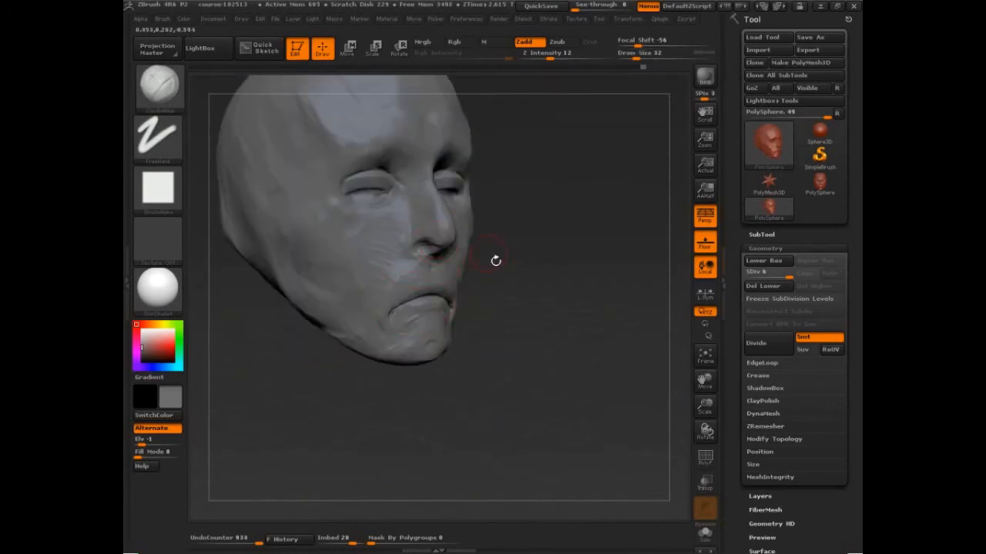
# Step: Build up the philtrum ridge and the skin between the nostril and the upper lip, adjusting the brush size
pyautogui.moveTo(497, 259)
pyautogui.mouseDown()
pyautogui.moveTo(435, 265)
pyautogui.moveTo(385, 341)
pyautogui.moveTo(349, 344)
pyautogui.mouseUp()
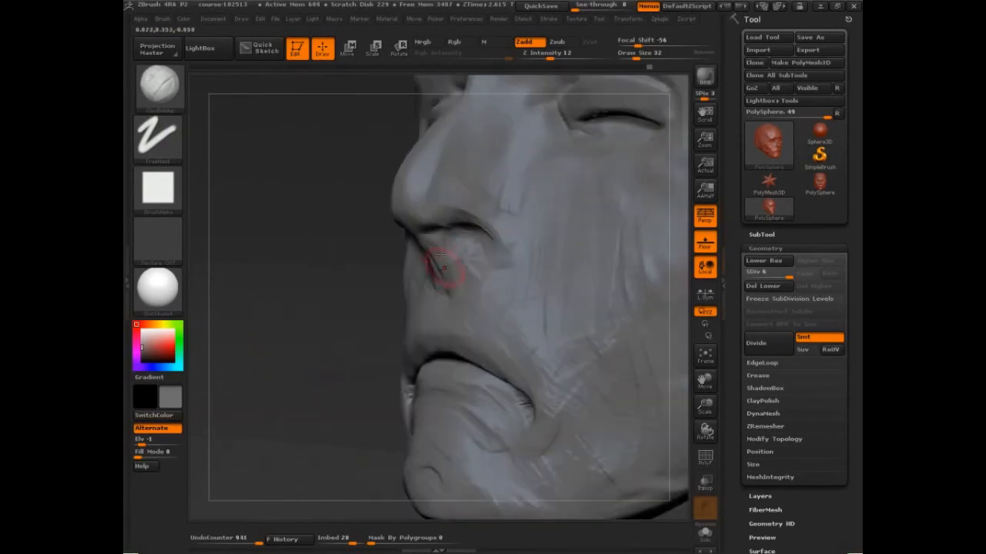
pyautogui.press('s')
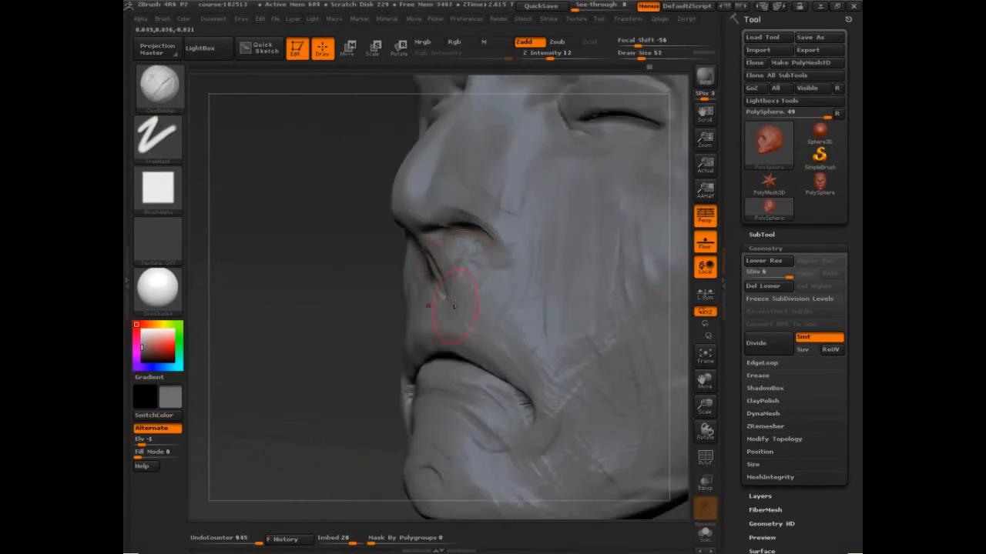
pyautogui.press('s')
pyautogui.moveTo(454, 303)
pyautogui.mouseDown()
pyautogui.moveTo(452, 254)
pyautogui.moveTo(466, 250)
pyautogui.moveTo(433, 267)
pyautogui.moveTo(479, 263)
pyautogui.mouseUp()
pyautogui.press('s')
pyautogui.moveTo(319, 321); pyautogui.dragTo(267, 338)
pyautogui.press('s')
pyautogui.moveTo(458, 293); pyautogui.dragTo(452, 294)
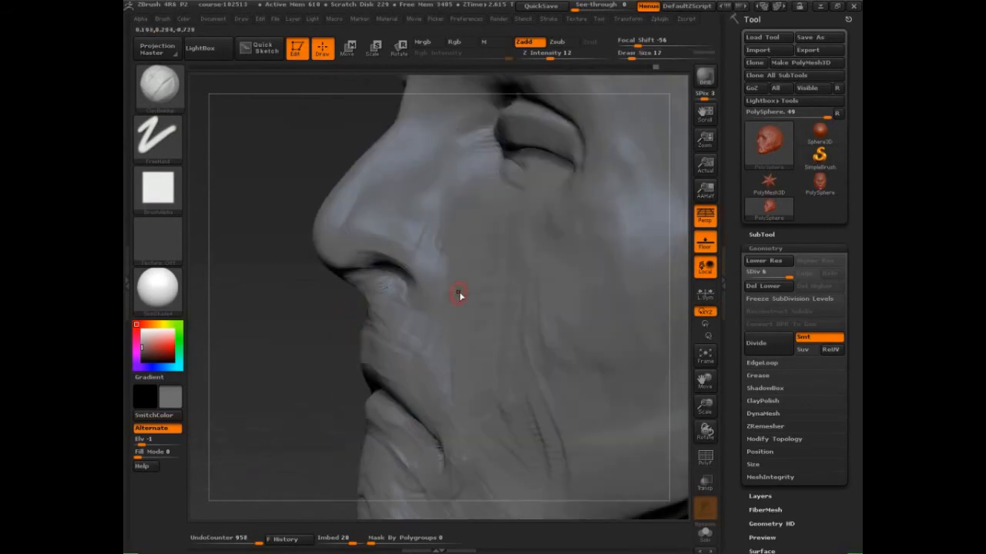
# Step: Carve the nasolabial fold from the nostril wing down the cheek, plus the nostril's lower crease, with the Dam_Standard brush
pyautogui.press('b')
pyautogui.press('d')
pyautogui.press('s')
pyautogui.moveTo(444, 251)
pyautogui.mouseDown()
pyautogui.moveTo(452, 281)
pyautogui.moveTo(420, 308)
pyautogui.moveTo(442, 312)
pyautogui.mouseUp()
pyautogui.moveTo(455, 279); pyautogui.dragTo(474, 344)
pyautogui.moveTo(421, 308); pyautogui.dragTo(460, 339)
pyautogui.moveTo(471, 332)
pyautogui.mouseDown()
pyautogui.moveTo(459, 343)
pyautogui.moveTo(479, 356)
pyautogui.mouseUp()
pyautogui.moveTo(447, 259); pyautogui.dragTo(481, 357)
pyautogui.moveTo(465, 314); pyautogui.dragTo(479, 351)
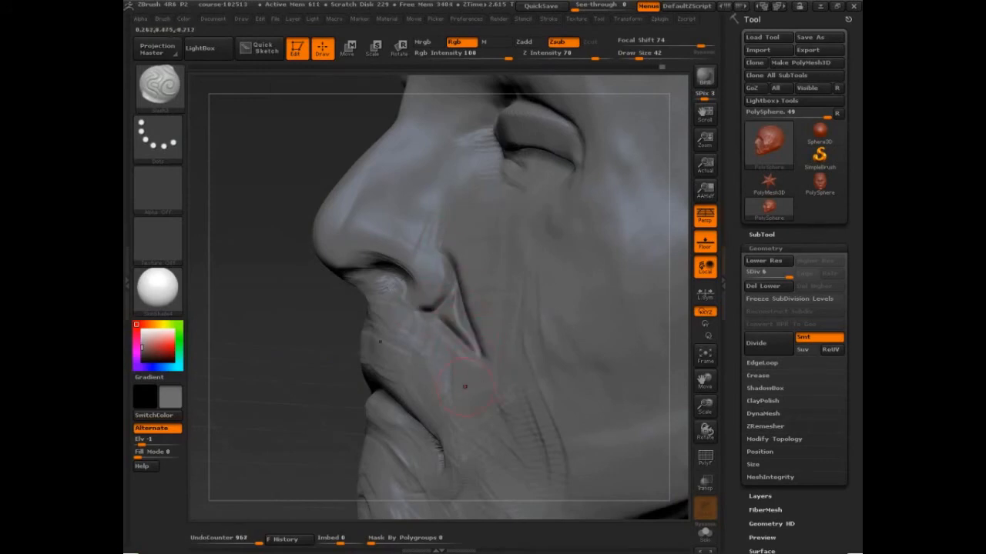
# Step: Switch to the ClayBuildup brush at draw size 42 and build up the tip of the nose
pyautogui.moveTo(265, 367); pyautogui.dragTo(301, 362)
pyautogui.press('b')
pyautogui.press('c')
pyautogui.press('b')
pyautogui.press('s')
pyautogui.click(284, 291)
pyautogui.moveTo(286, 297); pyautogui.dragTo(330, 268)
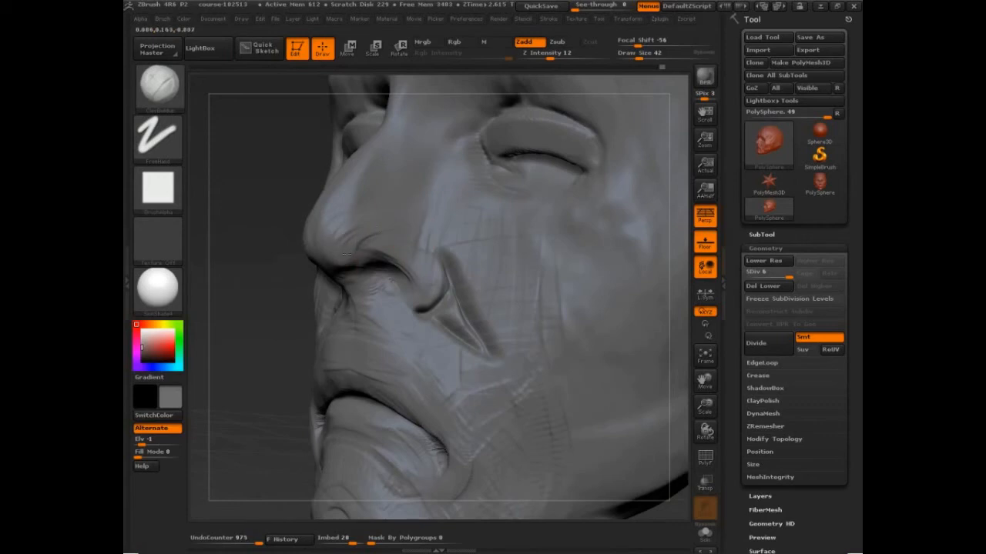
# Step: Build up the nostril wing and the rim above the nostril opening
pyautogui.moveTo(416, 257)
pyautogui.mouseDown()
pyautogui.moveTo(426, 275)
pyautogui.moveTo(394, 263)
pyautogui.moveTo(432, 291)
pyautogui.mouseUp()
pyautogui.moveTo(431, 285)
pyautogui.mouseDown()
pyautogui.moveTo(422, 292)
pyautogui.moveTo(385, 258)
pyautogui.moveTo(370, 259)
pyautogui.moveTo(391, 265)
pyautogui.mouseUp()
pyautogui.moveTo(394, 269); pyautogui.dragTo(376, 265)
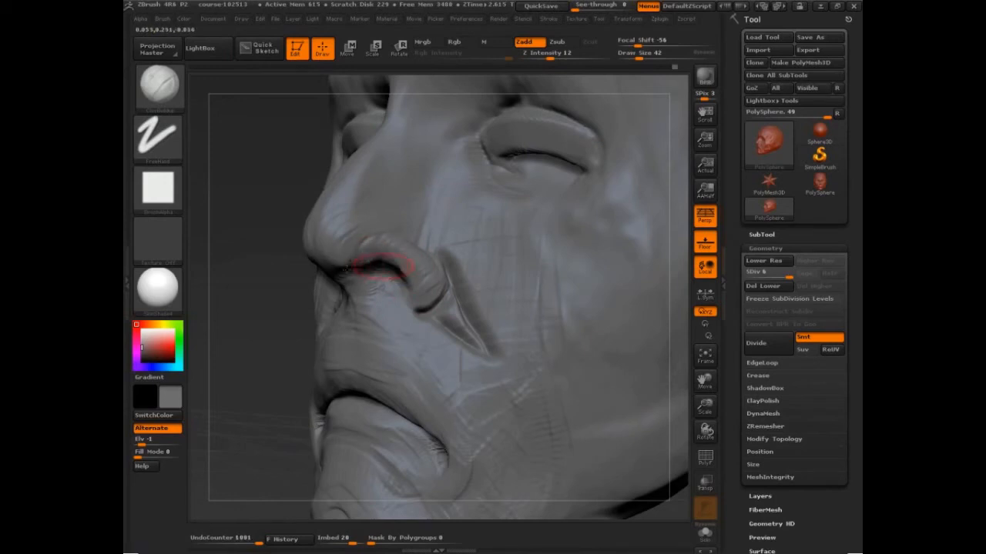
pyautogui.moveTo(254, 303); pyautogui.dragTo(231, 306)
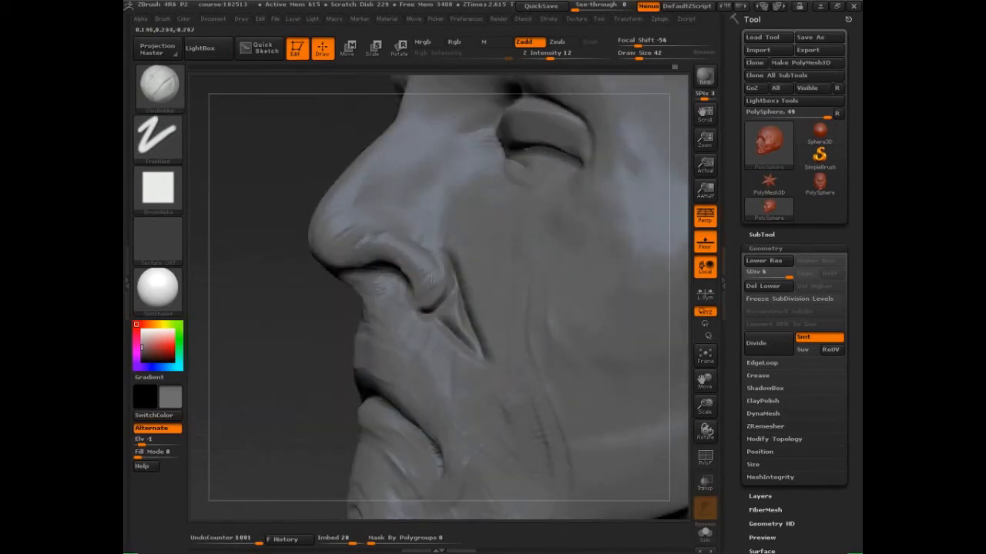
# Step: Deepen the form of the nostril wing's upper edge with further ClayBuildup strokes along the crease behind the nose tip
pyautogui.moveTo(439, 254)
pyautogui.mouseDown()
pyautogui.moveTo(427, 268)
pyautogui.moveTo(390, 244)
pyautogui.moveTo(433, 255)
pyautogui.mouseUp()
pyautogui.moveTo(428, 260); pyautogui.dragTo(410, 251)
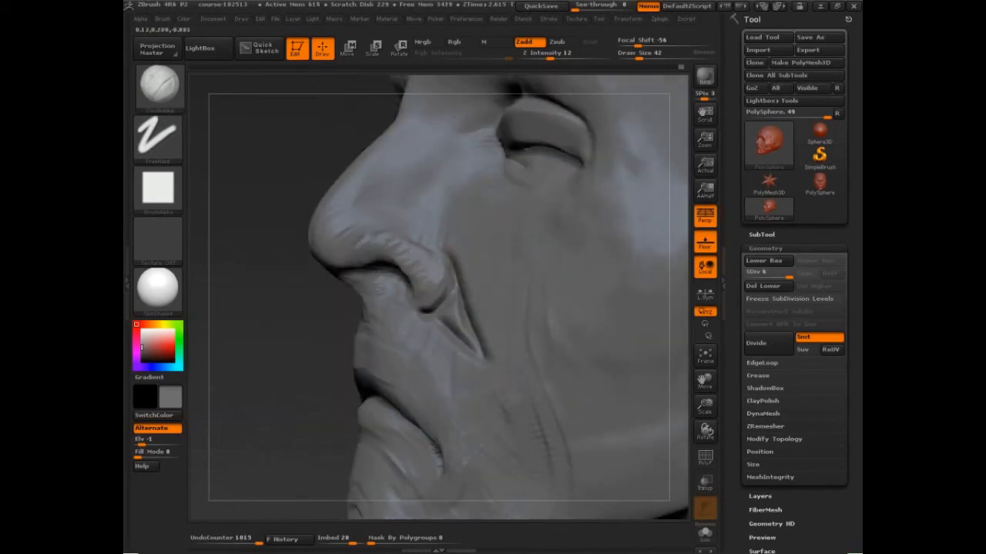
pyautogui.moveTo(290, 322)
pyautogui.mouseDown()
pyautogui.moveTo(306, 330)
pyautogui.moveTo(279, 341)
pyautogui.mouseUp()
pyautogui.moveTo(377, 253)
pyautogui.mouseDown()
pyautogui.moveTo(396, 265)
pyautogui.moveTo(412, 251)
pyautogui.mouseUp()
pyautogui.moveTo(434, 266); pyautogui.dragTo(427, 253)
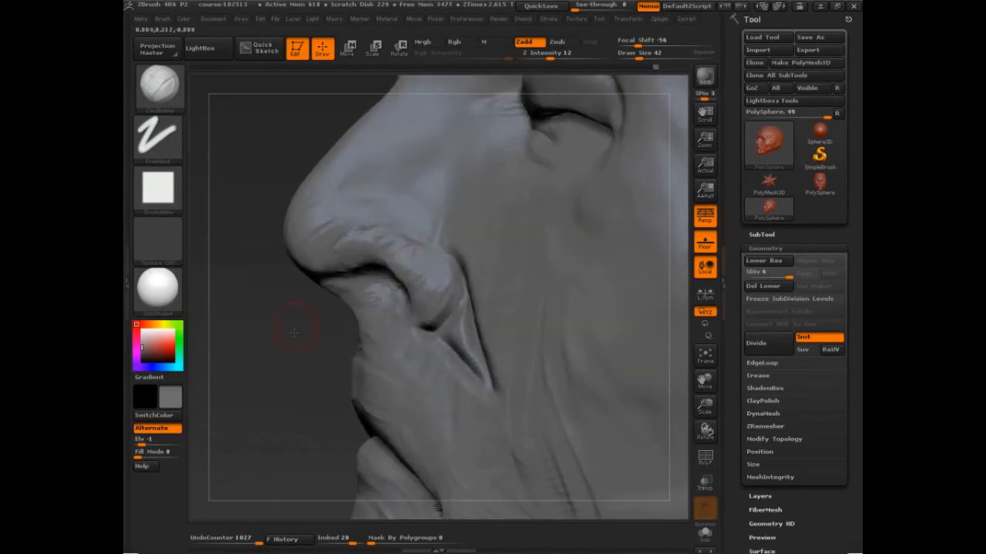
pyautogui.moveTo(294, 333); pyautogui.dragTo(292, 341)
# Step: Enlarge the brush to draw size 62 and fill the nasolabial fold from the nostril wing down toward the mouth corner
pyautogui.press(']')
pyautogui.press(']')
pyautogui.moveTo(441, 282); pyautogui.dragTo(454, 348)
pyautogui.moveTo(285, 396)
pyautogui.mouseDown()
pyautogui.moveTo(270, 402)
pyautogui.moveTo(246, 342)
pyautogui.moveTo(255, 340)
pyautogui.mouseUp()
pyautogui.moveTo(429, 286); pyautogui.dragTo(459, 302)
pyautogui.moveTo(465, 315)
pyautogui.mouseDown()
pyautogui.moveTo(459, 347)
pyautogui.moveTo(442, 355)
pyautogui.moveTo(432, 345)
pyautogui.mouseUp()
pyautogui.moveTo(446, 306); pyautogui.dragTo(419, 323)
pyautogui.moveTo(438, 285)
pyautogui.mouseDown()
pyautogui.moveTo(410, 311)
pyautogui.moveTo(406, 300)
pyautogui.mouseUp()
pyautogui.moveTo(420, 271)
pyautogui.mouseDown()
pyautogui.moveTo(398, 293)
pyautogui.moveTo(406, 347)
pyautogui.mouseUp()
pyautogui.moveTo(453, 330)
pyautogui.mouseDown()
pyautogui.moveTo(419, 365)
pyautogui.moveTo(428, 376)
pyautogui.mouseUp()
pyautogui.moveTo(463, 356); pyautogui.dragTo(445, 397)
pyautogui.moveTo(475, 355)
pyautogui.mouseDown()
pyautogui.moveTo(451, 395)
pyautogui.moveTo(460, 400)
pyautogui.mouseUp()
pyautogui.moveTo(477, 347); pyautogui.dragTo(462, 375)
pyautogui.moveTo(474, 317); pyautogui.dragTo(464, 289)
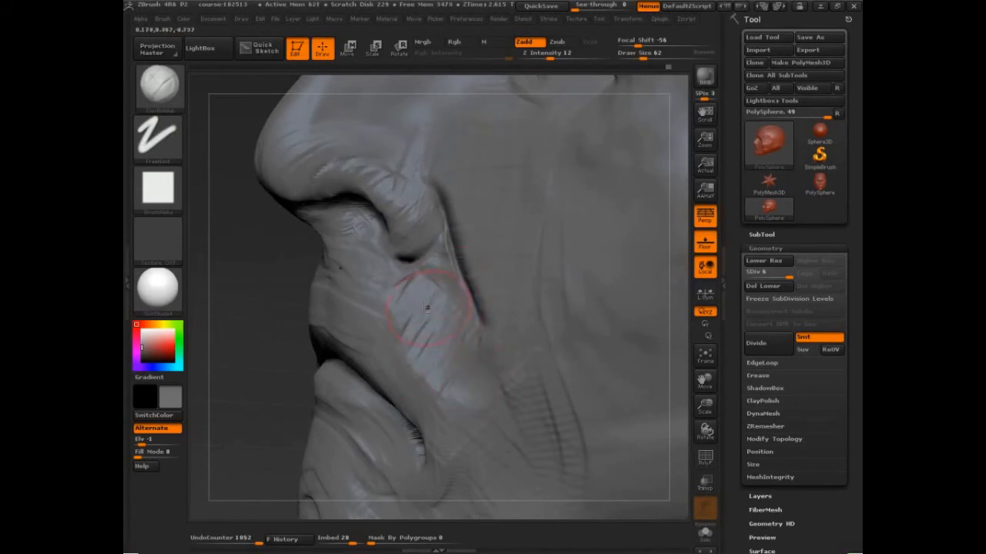
# Step: Soften and build up the fold beside the nostril on the opposite side of the face with the Smooth and ClayBuildup brushes
pyautogui.moveTo(235, 360); pyautogui.dragTo(602, 343)
pyautogui.press('b')
pyautogui.press('s')
pyautogui.press('t')
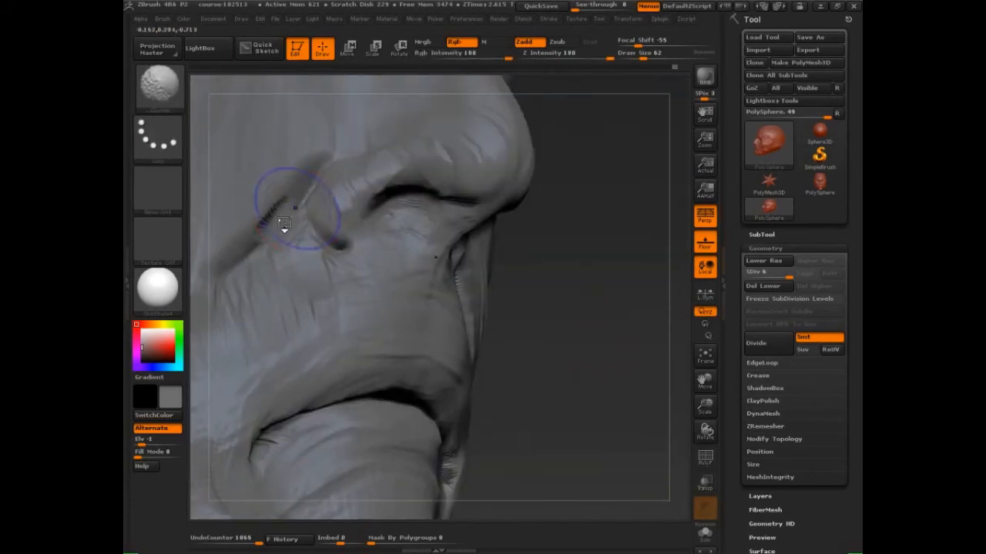
pyautogui.press('b')
pyautogui.press('h')
pyautogui.press('p')
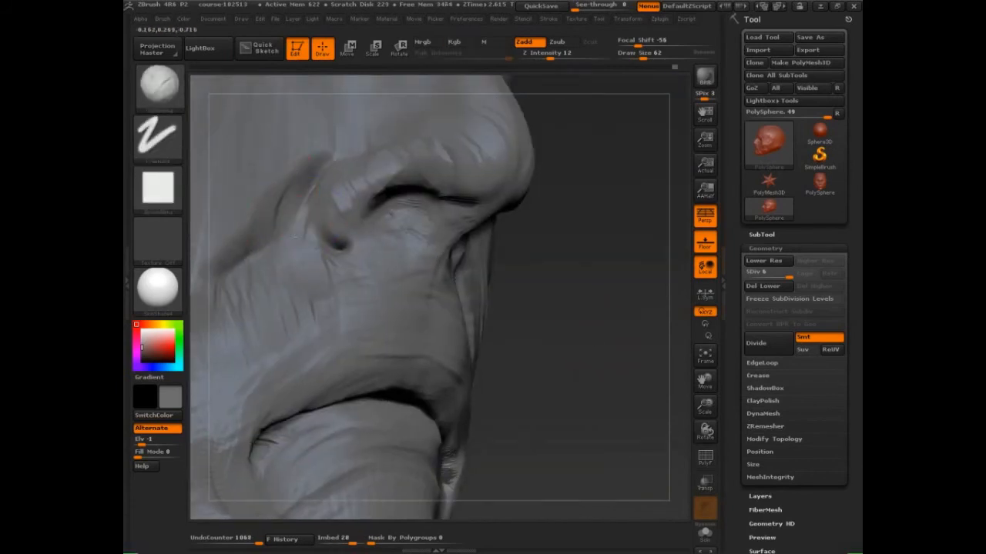
pyautogui.moveTo(296, 228); pyautogui.dragTo(308, 255)
pyautogui.moveTo(262, 231); pyautogui.dragTo(308, 267)
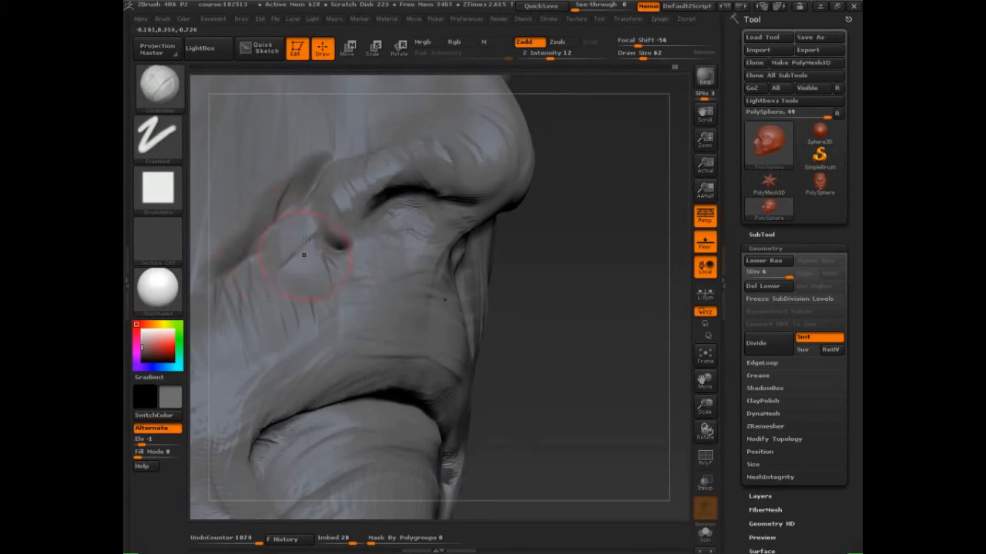
pyautogui.moveTo(302, 228)
pyautogui.mouseDown()
pyautogui.moveTo(317, 251)
pyautogui.moveTo(239, 279)
pyautogui.mouseUp()
pyautogui.moveTo(291, 156); pyautogui.dragTo(296, 177)
pyautogui.moveTo(285, 138); pyautogui.dragTo(319, 173)
# Step: Fill out the cheek beside the nasolabial fold with broad crosswise ClayBuildup strokes at draw size 82
pyautogui.moveTo(517, 264); pyautogui.dragTo(263, 286)
pyautogui.moveTo(407, 189); pyautogui.dragTo(403, 260)
pyautogui.moveTo(412, 160); pyautogui.dragTo(416, 258)
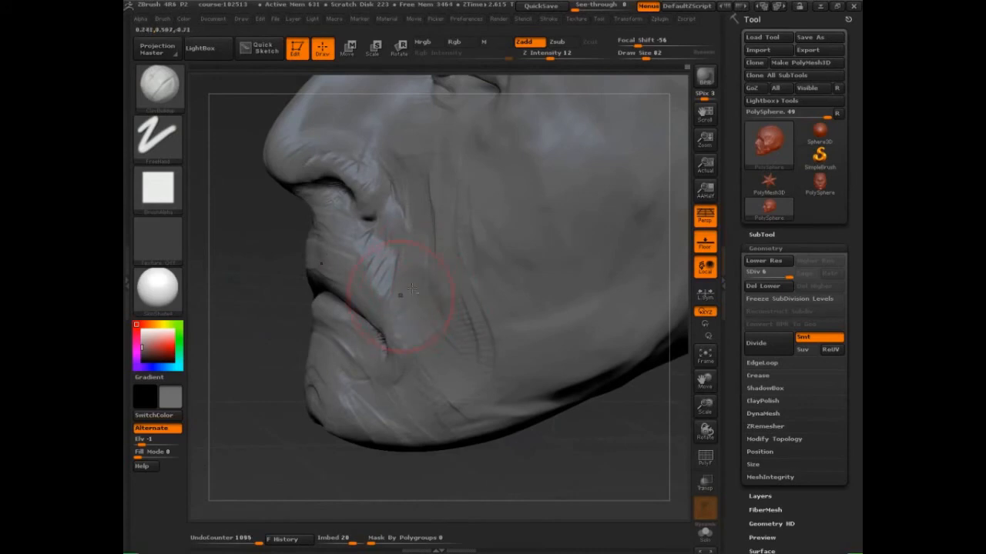
pyautogui.moveTo(400, 296)
pyautogui.mouseDown()
pyautogui.moveTo(415, 277)
pyautogui.moveTo(431, 282)
pyautogui.moveTo(452, 253)
pyautogui.moveTo(440, 231)
pyautogui.moveTo(404, 233)
pyautogui.moveTo(406, 266)
pyautogui.mouseUp()
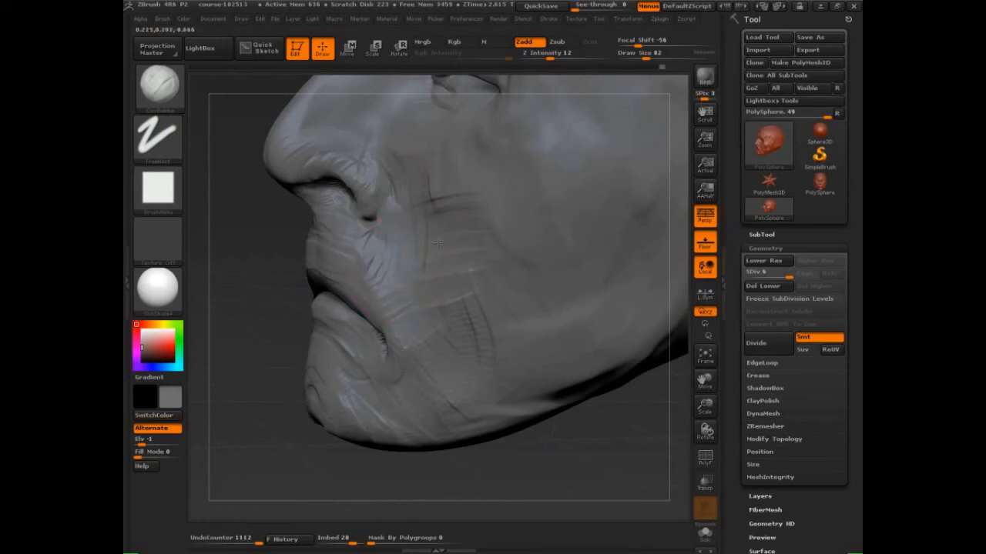
pyautogui.moveTo(452, 238); pyautogui.dragTo(424, 187)
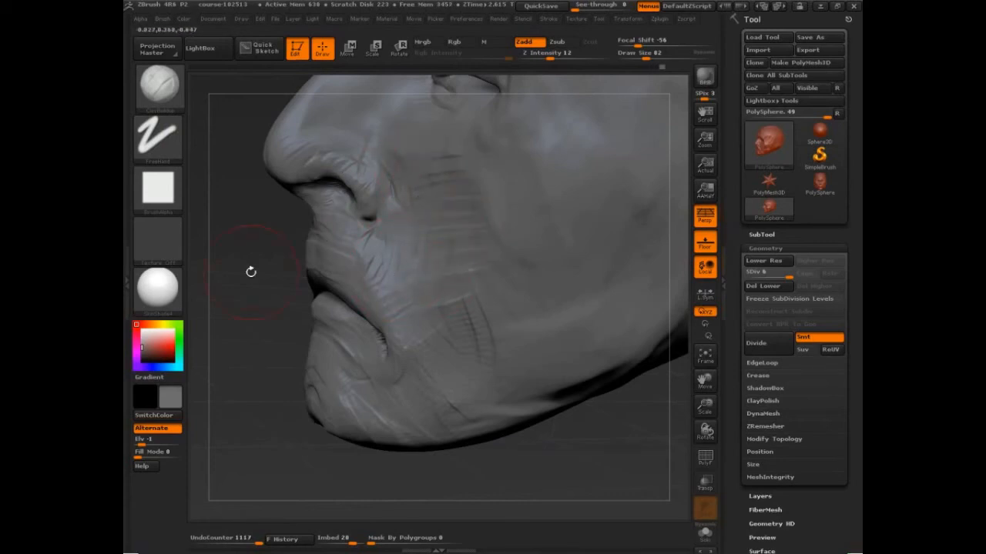
# Step: Refine the nose's side, tip and nostril rim with smaller ClayBuildup strokes, reducing the draw size to 45, 26 and 35
pyautogui.moveTo(251, 271)
pyautogui.mouseDown()
pyautogui.moveTo(274, 288)
pyautogui.moveTo(232, 275)
pyautogui.moveTo(254, 297)
pyautogui.mouseUp()
pyautogui.press('[')
pyautogui.press('[')
pyautogui.press('s')
pyautogui.moveTo(407, 204); pyautogui.dragTo(395, 213)
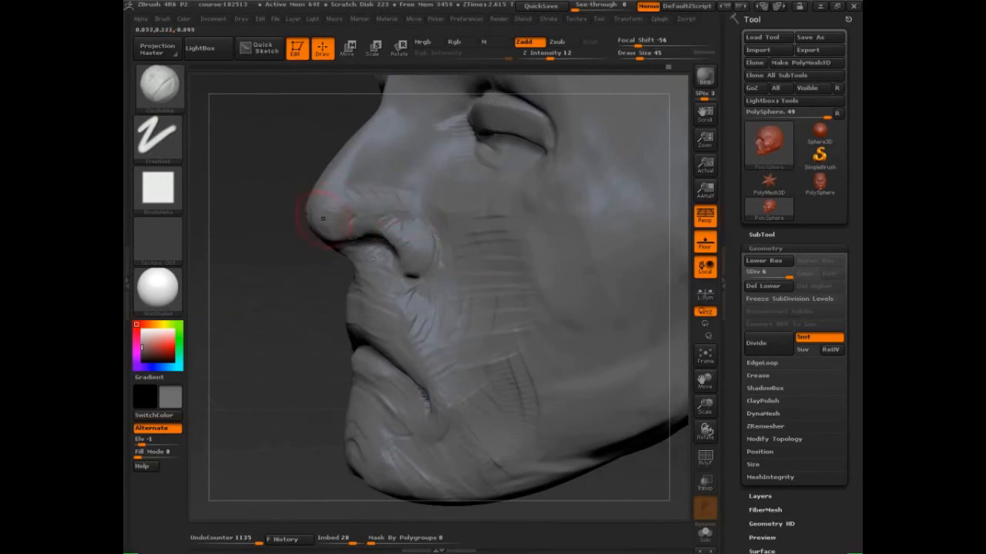
pyautogui.moveTo(275, 278); pyautogui.dragTo(276, 229)
pyautogui.moveTo(343, 250)
pyautogui.mouseDown()
pyautogui.moveTo(389, 262)
pyautogui.moveTo(355, 253)
pyautogui.mouseUp()
pyautogui.press('s')
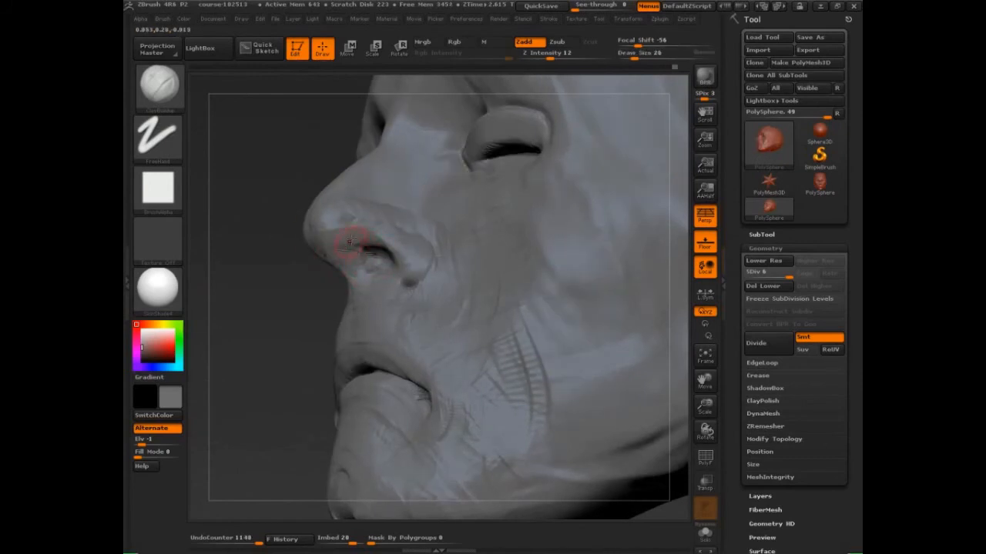
pyautogui.press(']')
pyautogui.moveTo(275, 255)
pyautogui.mouseDown()
pyautogui.moveTo(328, 231)
pyautogui.moveTo(312, 245)
pyautogui.mouseUp()
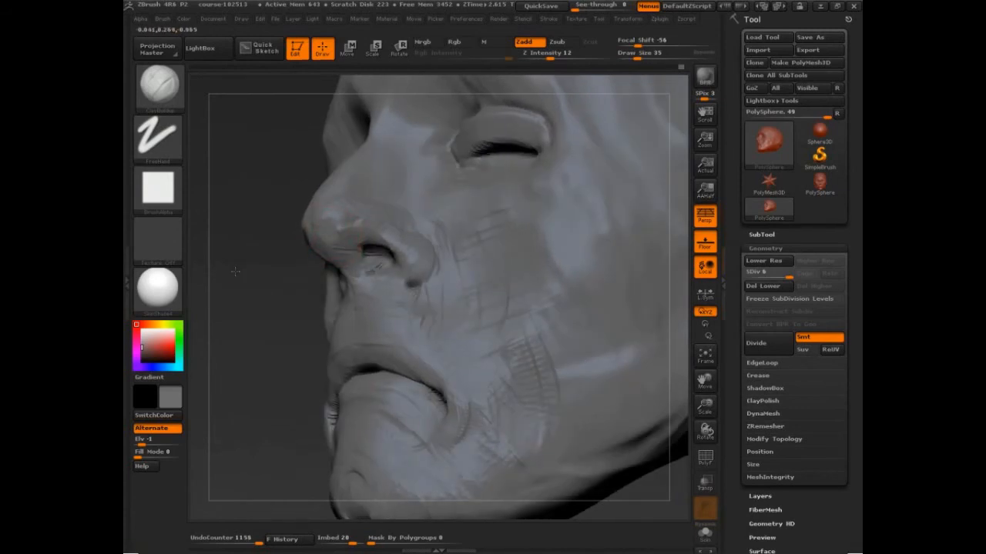
# Step: Build up the side and bridge of the nose up to the brow with ClayBuildup strokes at draw size 32
pyautogui.moveTo(235, 271)
pyautogui.keyDown('alt'); pyautogui.mouseDown()
pyautogui.moveTo(231, 239)
pyautogui.moveTo(455, 314)
pyautogui.moveTo(508, 308)
pyautogui.moveTo(522, 333)
pyautogui.moveTo(357, 282)
pyautogui.moveTo(352, 264)
pyautogui.moveTo(375, 258)
pyautogui.moveTo(381, 266)
pyautogui.mouseUp(); pyautogui.keyUp('alt')
pyautogui.moveTo(380, 266)
pyautogui.mouseDown()
pyautogui.moveTo(386, 272)
pyautogui.moveTo(353, 246)
pyautogui.moveTo(365, 210)
pyautogui.moveTo(358, 191)
pyautogui.mouseUp()
pyautogui.press('s')
pyautogui.moveTo(334, 227); pyautogui.dragTo(343, 210)
pyautogui.moveTo(343, 209)
pyautogui.mouseDown()
pyautogui.moveTo(348, 240)
pyautogui.moveTo(348, 214)
pyautogui.mouseUp()
pyautogui.press('s')
pyautogui.moveTo(540, 210)
pyautogui.mouseDown()
pyautogui.moveTo(562, 241)
pyautogui.moveTo(531, 242)
pyautogui.mouseUp()
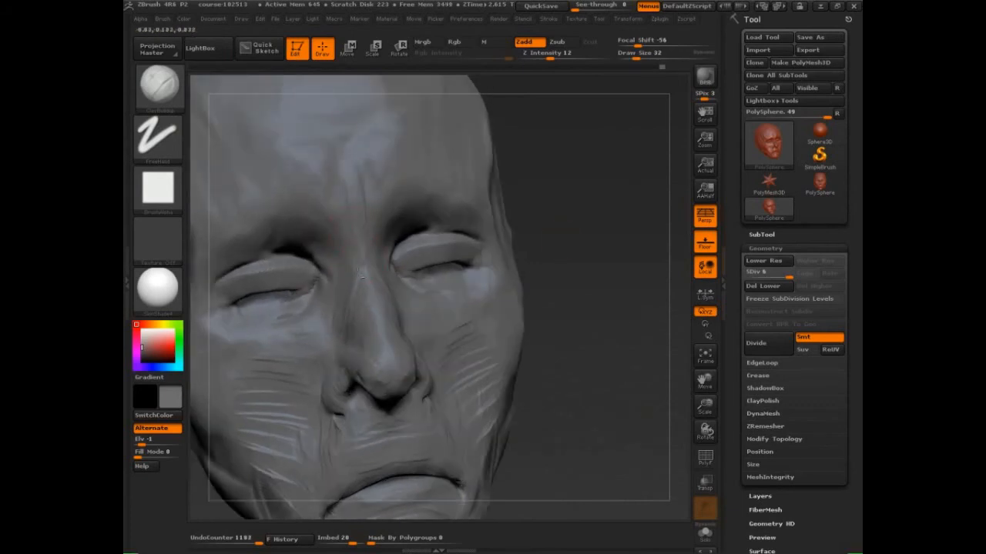
pyautogui.moveTo(363, 253)
pyautogui.mouseDown()
pyautogui.moveTo(365, 271)
pyautogui.moveTo(362, 260)
pyautogui.mouseUp()
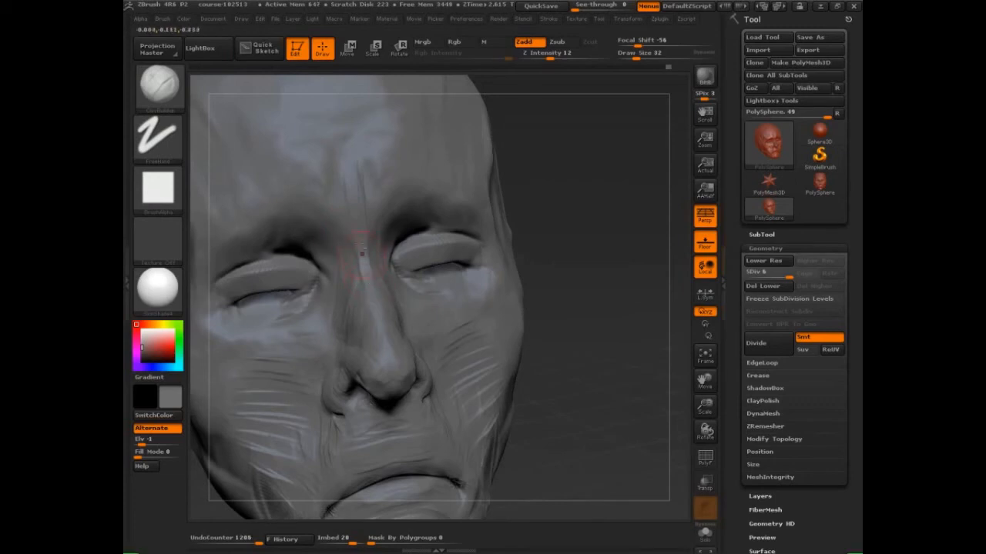
pyautogui.hotkey('ctrl', 'z')
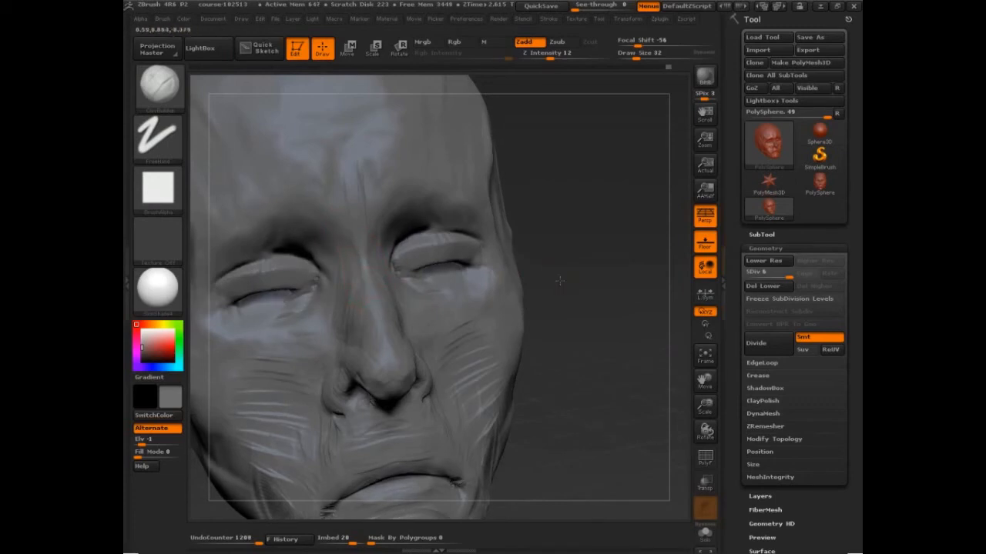
# Step: Enlarge the brush to draw size 58 and build up the inner brow and the root of the nose
pyautogui.moveTo(560, 280); pyautogui.dragTo(428, 276)
pyautogui.moveTo(391, 245); pyautogui.dragTo(396, 259)
pyautogui.press(']')
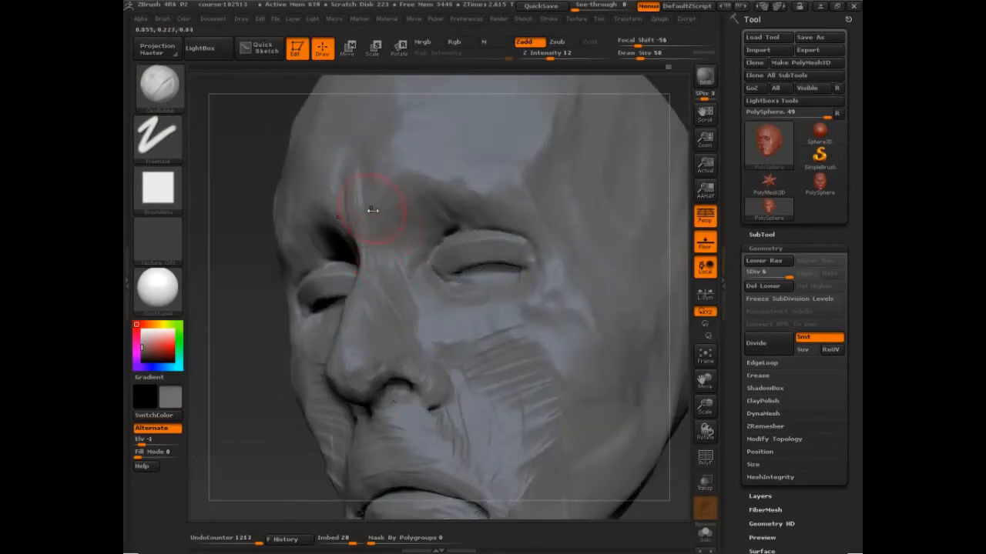
pyautogui.press('s')
pyautogui.moveTo(372, 210)
pyautogui.mouseDown()
pyautogui.moveTo(418, 220)
pyautogui.moveTo(411, 198)
pyautogui.moveTo(421, 211)
pyautogui.moveTo(404, 273)
pyautogui.mouseUp()
pyautogui.press('s')
pyautogui.moveTo(245, 338)
pyautogui.mouseDown()
pyautogui.moveTo(332, 342)
pyautogui.moveTo(366, 331)
pyautogui.moveTo(409, 238)
pyautogui.mouseUp()
# Step: Sculpt frown folds between the eyebrows and along the inner brow ridge, adjusting the draw size to 37
pyautogui.moveTo(581, 308); pyautogui.dragTo(589, 265)
pyautogui.moveTo(317, 208); pyautogui.dragTo(342, 228)
pyautogui.press('s')
pyautogui.moveTo(339, 225)
pyautogui.mouseDown()
pyautogui.moveTo(351, 229)
pyautogui.moveTo(342, 223)
pyautogui.mouseUp()
pyautogui.press('s')
pyautogui.moveTo(339, 215)
pyautogui.mouseDown()
pyautogui.moveTo(347, 223)
pyautogui.moveTo(270, 225)
pyautogui.moveTo(331, 224)
pyautogui.moveTo(279, 236)
pyautogui.moveTo(354, 233)
pyautogui.moveTo(279, 236)
pyautogui.mouseUp()
pyautogui.moveTo(277, 237)
pyautogui.mouseDown()
pyautogui.moveTo(255, 253)
pyautogui.moveTo(278, 226)
pyautogui.mouseUp()
pyautogui.press('s')
pyautogui.moveTo(306, 216)
pyautogui.mouseDown()
pyautogui.moveTo(270, 228)
pyautogui.moveTo(242, 214)
pyautogui.mouseUp()
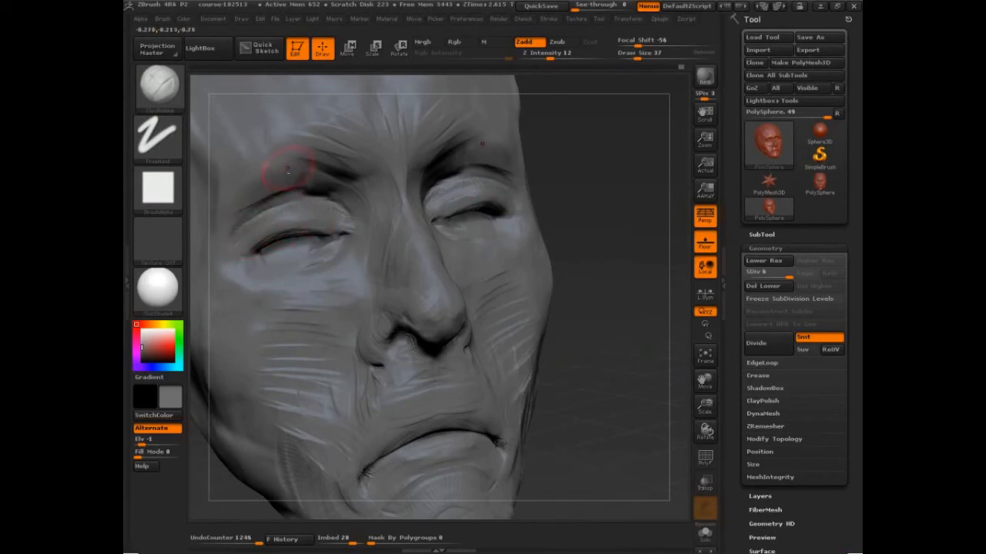
# Step: Add short ClayBuildup strokes in the eye socket between the inner brow ridge and the upper eyelid
pyautogui.moveTo(286, 174); pyautogui.dragTo(300, 193)
pyautogui.moveTo(304, 165)
pyautogui.mouseDown()
pyautogui.moveTo(285, 188)
pyautogui.moveTo(315, 189)
pyautogui.mouseUp()
pyautogui.moveTo(320, 166)
pyautogui.mouseDown()
pyautogui.moveTo(328, 186)
pyautogui.moveTo(342, 188)
pyautogui.mouseUp()
pyautogui.moveTo(321, 163)
pyautogui.mouseDown()
pyautogui.moveTo(327, 185)
pyautogui.moveTo(309, 188)
pyautogui.mouseUp()
pyautogui.moveTo(298, 165); pyautogui.dragTo(284, 191)
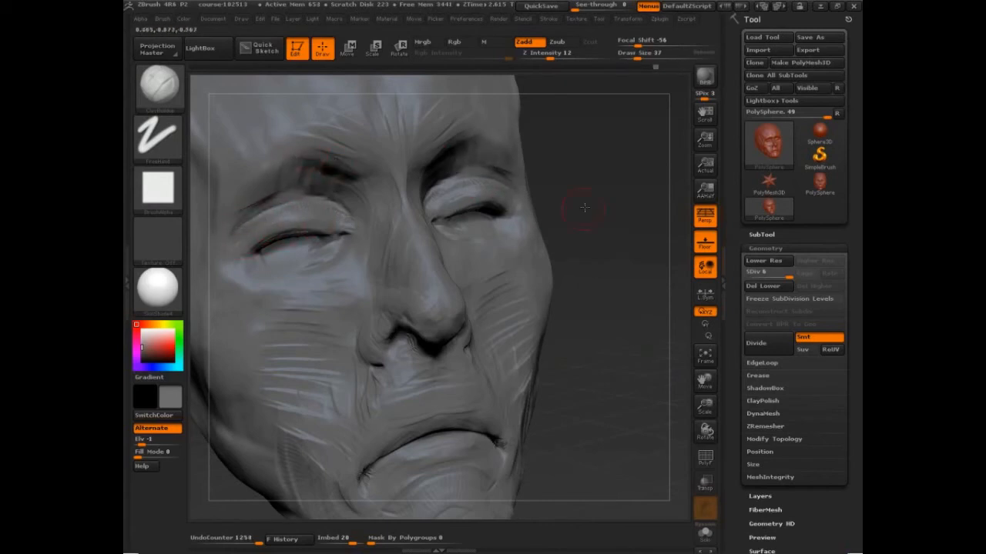
pyautogui.moveTo(584, 207)
pyautogui.mouseDown()
pyautogui.moveTo(399, 156)
pyautogui.moveTo(387, 189)
pyautogui.mouseUp()
pyautogui.moveTo(385, 170); pyautogui.dragTo(366, 197)
pyautogui.moveTo(362, 174); pyautogui.dragTo(350, 200)
# Step: Shape the upper eyelid and deepen the eye opening, smoothing the area around the eye's outer corner
pyautogui.moveTo(442, 185); pyautogui.dragTo(449, 203)
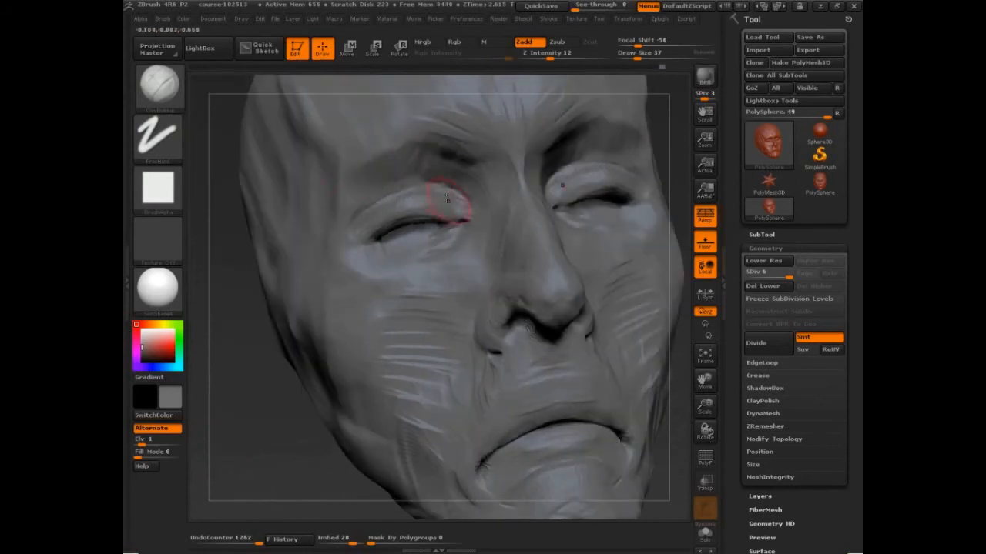
pyautogui.moveTo(399, 184)
pyautogui.mouseDown()
pyautogui.moveTo(376, 208)
pyautogui.moveTo(448, 187)
pyautogui.moveTo(401, 183)
pyautogui.moveTo(371, 217)
pyautogui.moveTo(400, 210)
pyautogui.mouseUp()
pyautogui.moveTo(400, 211)
pyautogui.mouseDown()
pyautogui.moveTo(375, 221)
pyautogui.moveTo(437, 206)
pyautogui.moveTo(389, 226)
pyautogui.mouseUp()
pyautogui.moveTo(430, 219); pyautogui.dragTo(387, 231)
pyautogui.moveTo(431, 217); pyautogui.dragTo(402, 214)
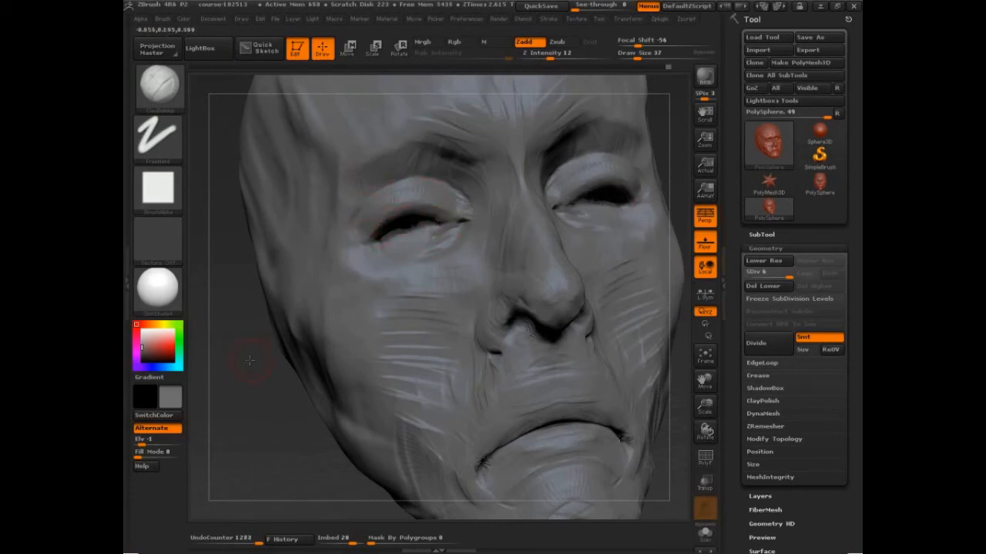
pyautogui.moveTo(250, 360)
pyautogui.mouseDown()
pyautogui.moveTo(266, 324)
pyautogui.moveTo(316, 344)
pyautogui.mouseUp()
pyautogui.keyDown('shift'); pyautogui.moveTo(408, 236); pyautogui.dragTo(365, 250); pyautogui.keyUp('shift')
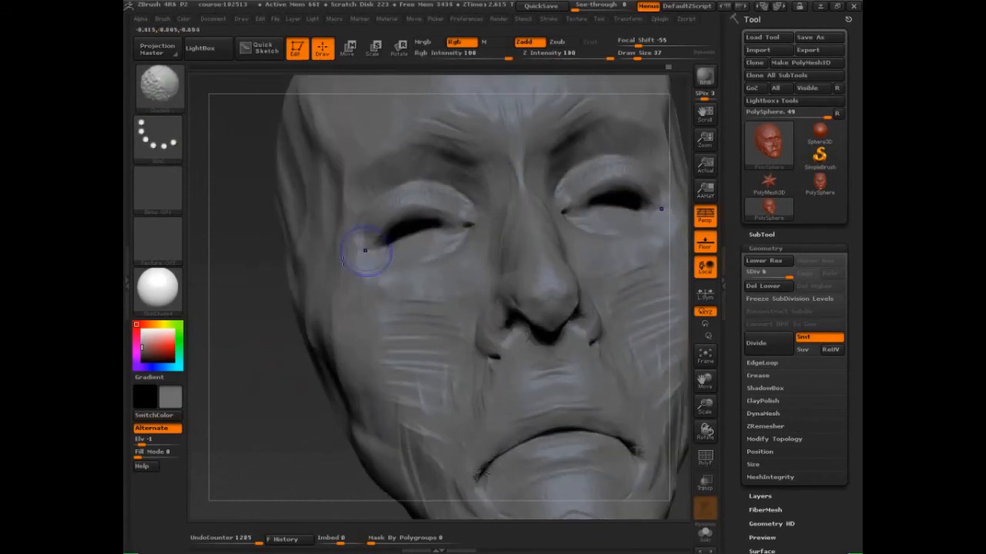
# Step: Build up the area from the lower eyelid down beside the nose and the inner eye socket, using draw sizes 50 and 39
pyautogui.moveTo(295, 328)
pyautogui.mouseDown()
pyautogui.moveTo(281, 333)
pyautogui.moveTo(295, 349)
pyautogui.moveTo(462, 254)
pyautogui.mouseUp()
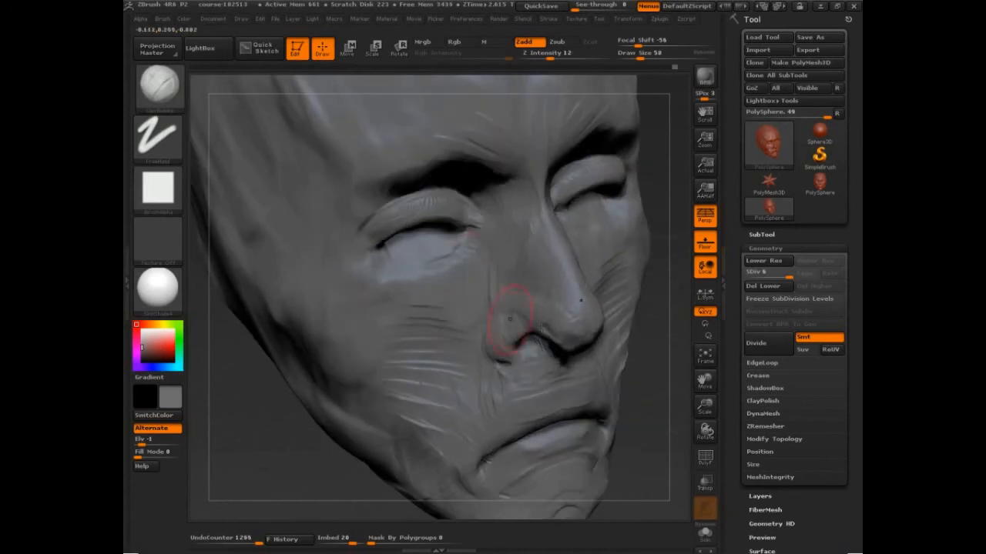
pyautogui.moveTo(654, 428)
pyautogui.mouseDown()
pyautogui.moveTo(633, 347)
pyautogui.moveTo(638, 357)
pyautogui.moveTo(490, 144)
pyautogui.mouseUp()
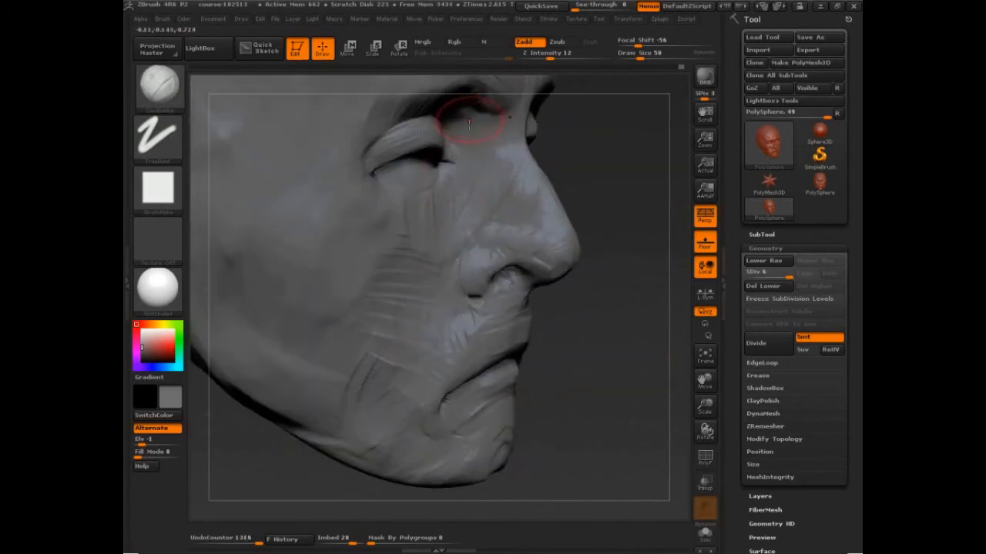
pyautogui.moveTo(580, 148); pyautogui.dragTo(451, 111)
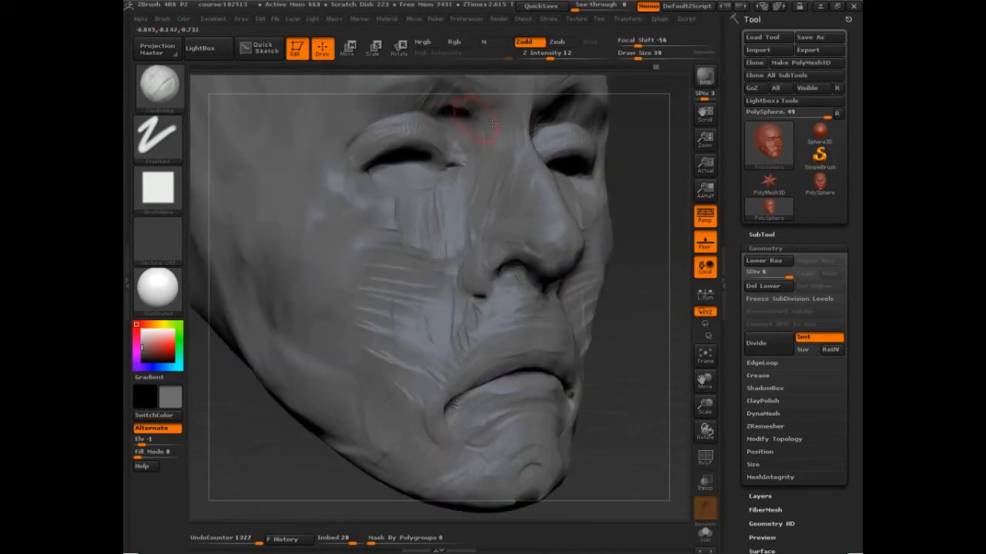
pyautogui.moveTo(619, 212); pyautogui.dragTo(531, 209)
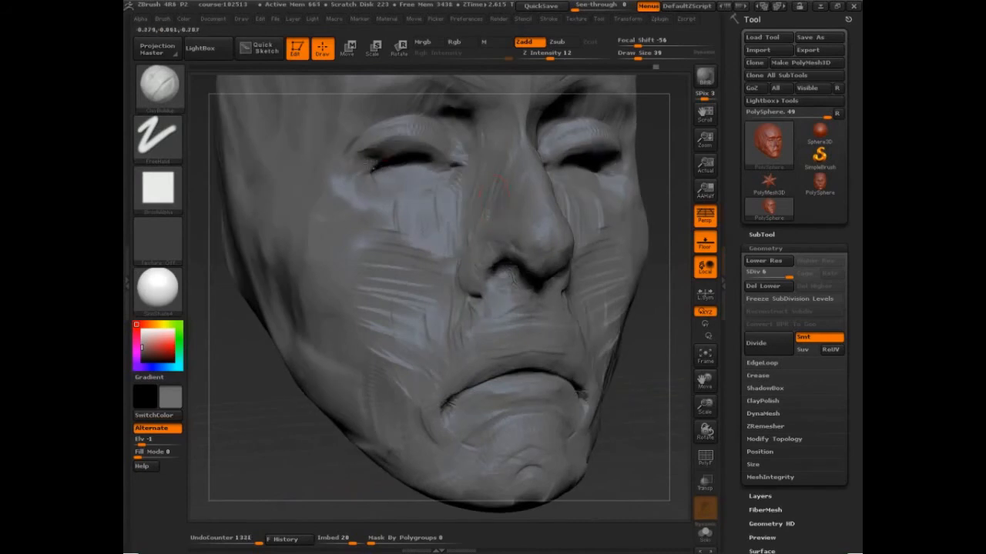
# Step: Sculpt a sagging bag under the eye from the outer corner toward the nose with ClayBuildup at draw size 62
pyautogui.moveTo(371, 173); pyautogui.dragTo(377, 173)
pyautogui.moveTo(317, 162)
pyautogui.mouseDown()
pyautogui.moveTo(345, 203)
pyautogui.moveTo(394, 231)
pyautogui.mouseUp()
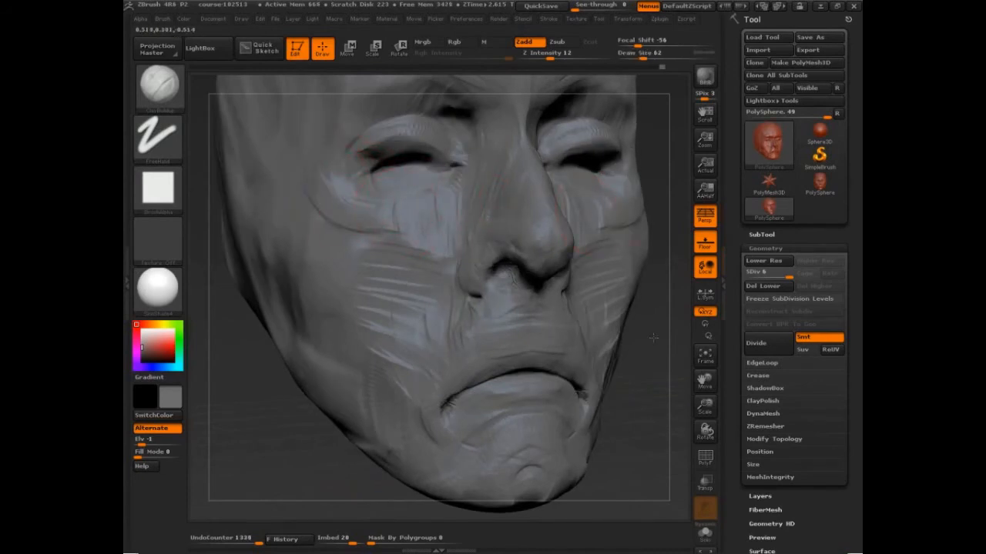
pyautogui.moveTo(653, 337); pyautogui.dragTo(654, 377)
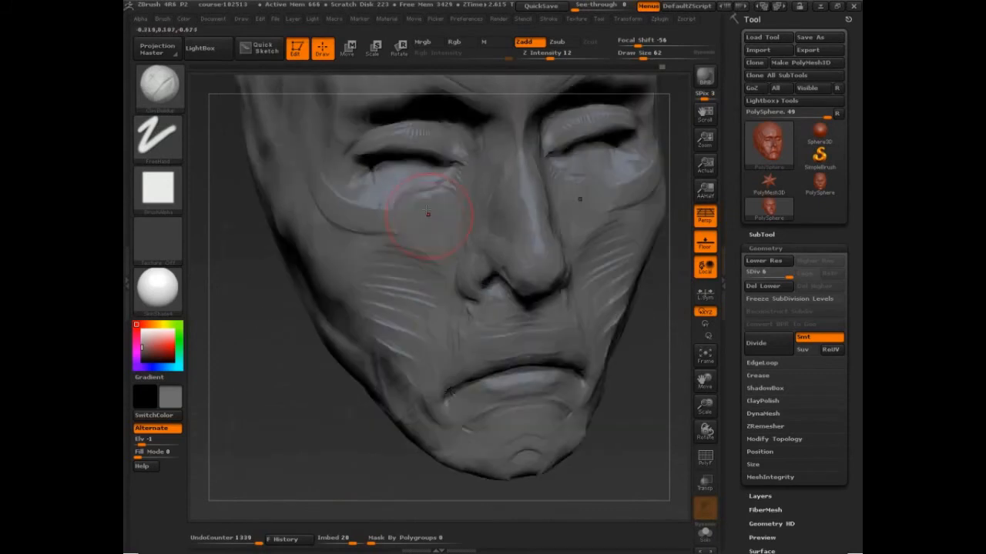
pyautogui.press('s')
pyautogui.moveTo(408, 194)
pyautogui.mouseDown()
pyautogui.moveTo(428, 188)
pyautogui.moveTo(423, 178)
pyautogui.moveTo(352, 204)
pyautogui.moveTo(321, 202)
pyautogui.moveTo(314, 191)
pyautogui.mouseUp()
pyautogui.keyDown('alt'); pyautogui.moveTo(274, 377); pyautogui.dragTo(277, 389); pyautogui.keyUp('alt')
pyautogui.moveTo(339, 229)
pyautogui.mouseDown()
pyautogui.moveTo(344, 287)
pyautogui.moveTo(334, 281)
pyautogui.moveTo(385, 270)
pyautogui.moveTo(381, 300)
pyautogui.moveTo(424, 266)
pyautogui.moveTo(432, 270)
pyautogui.mouseUp()
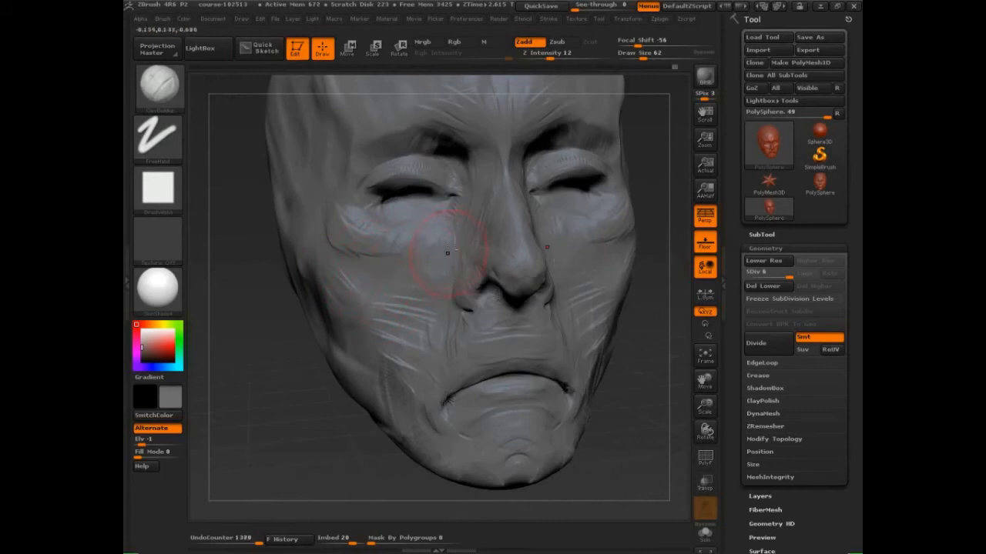
# Step: Reduce the brush to draw size 53 and build up the cheek below the eye bag
pyautogui.moveTo(353, 305)
pyautogui.mouseDown()
pyautogui.moveTo(338, 317)
pyautogui.moveTo(348, 335)
pyautogui.moveTo(359, 338)
pyautogui.moveTo(370, 312)
pyautogui.moveTo(354, 338)
pyautogui.mouseUp()
pyautogui.moveTo(286, 385); pyautogui.dragTo(432, 377)
pyautogui.moveTo(563, 385)
pyautogui.keyDown('alt'); pyautogui.mouseDown()
pyautogui.moveTo(545, 335)
pyautogui.moveTo(548, 352)
pyautogui.moveTo(607, 387)
pyautogui.moveTo(560, 349)
pyautogui.mouseUp(); pyautogui.keyUp('alt')
pyautogui.press('[')
pyautogui.moveTo(409, 267)
pyautogui.mouseDown()
pyautogui.moveTo(383, 268)
pyautogui.moveTo(390, 252)
pyautogui.moveTo(421, 276)
pyautogui.moveTo(394, 277)
pyautogui.mouseUp()
pyautogui.moveTo(396, 259); pyautogui.dragTo(388, 280)
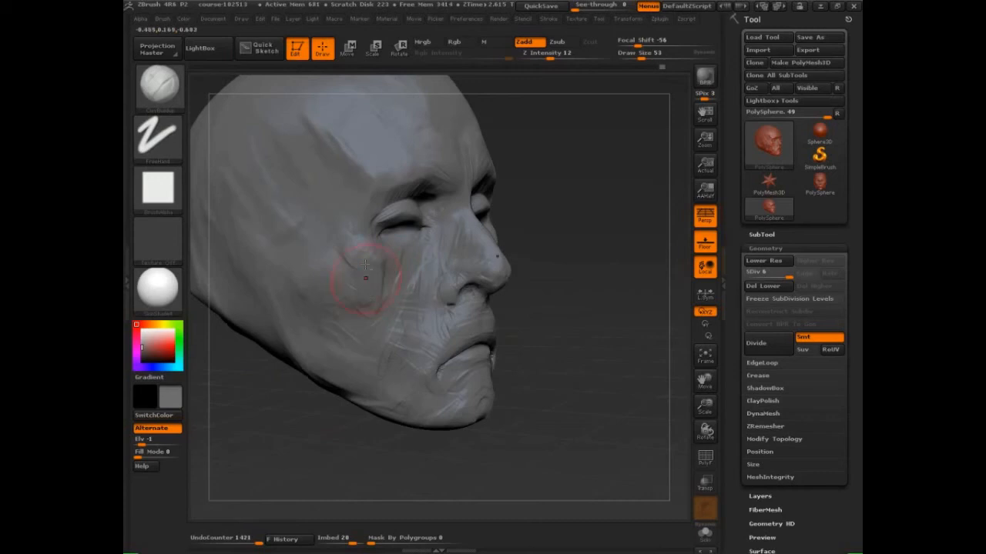
# Step: Extend the ClayBuildup strokes over the cheekbone from below the eye's outer corner back toward the temple
pyautogui.moveTo(366, 265)
pyautogui.mouseDown()
pyautogui.moveTo(355, 285)
pyautogui.moveTo(383, 300)
pyautogui.moveTo(400, 286)
pyautogui.mouseUp()
pyautogui.moveTo(571, 303)
pyautogui.mouseDown()
pyautogui.moveTo(315, 312)
pyautogui.moveTo(562, 305)
pyautogui.mouseUp()
pyautogui.moveTo(326, 284); pyautogui.dragTo(351, 314)
pyautogui.moveTo(529, 283)
pyautogui.mouseDown()
pyautogui.moveTo(577, 321)
pyautogui.moveTo(649, 323)
pyautogui.mouseUp()
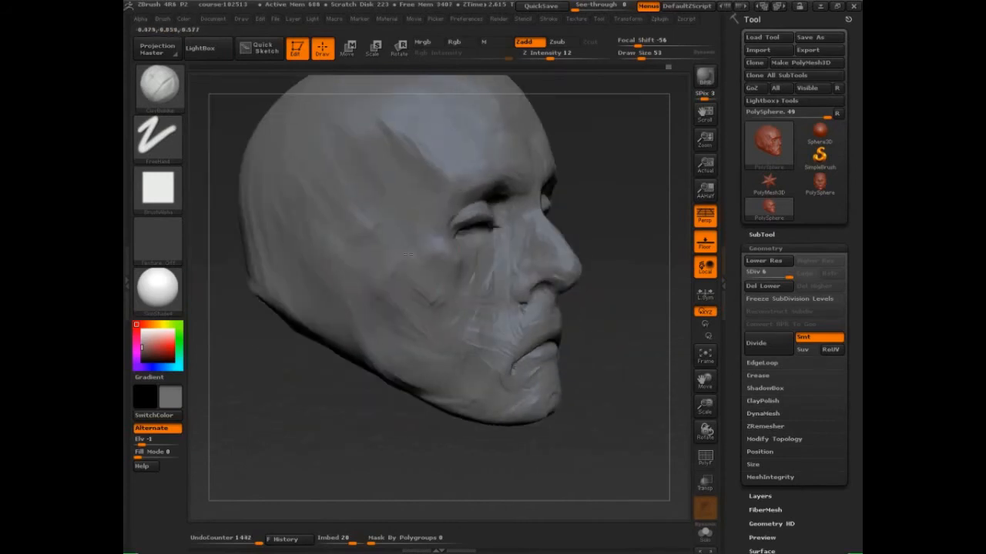
pyautogui.moveTo(388, 262); pyautogui.dragTo(408, 259)
# Step: Build up the temple ridge above the outer end of the eyebrow with short diagonal strokes
pyautogui.moveTo(454, 174); pyautogui.dragTo(422, 150)
pyautogui.moveTo(433, 163); pyautogui.dragTo(411, 140)
pyautogui.moveTo(425, 154); pyautogui.dragTo(397, 126)
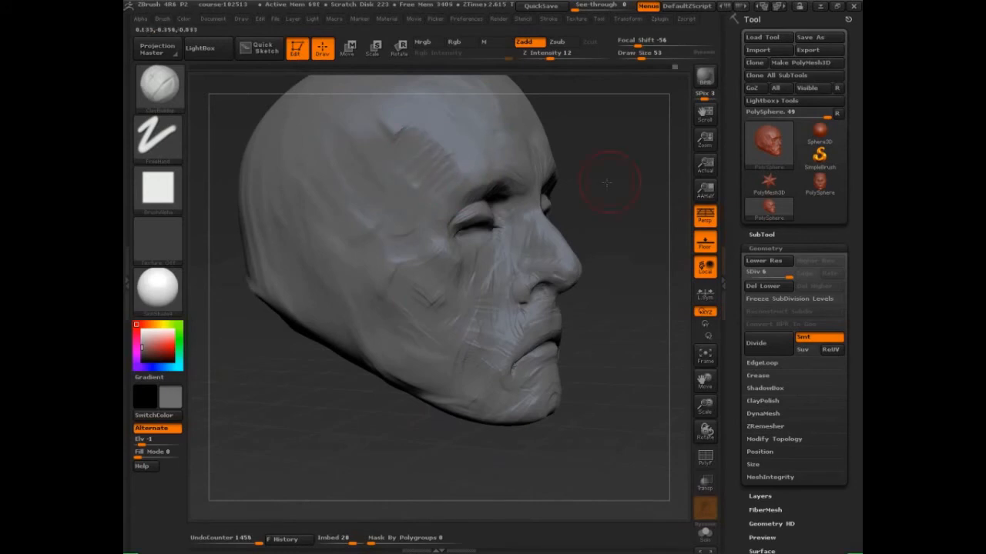
pyautogui.moveTo(606, 182)
pyautogui.mouseDown()
pyautogui.moveTo(461, 201)
pyautogui.moveTo(485, 193)
pyautogui.mouseUp()
pyautogui.moveTo(468, 199); pyautogui.dragTo(489, 192)
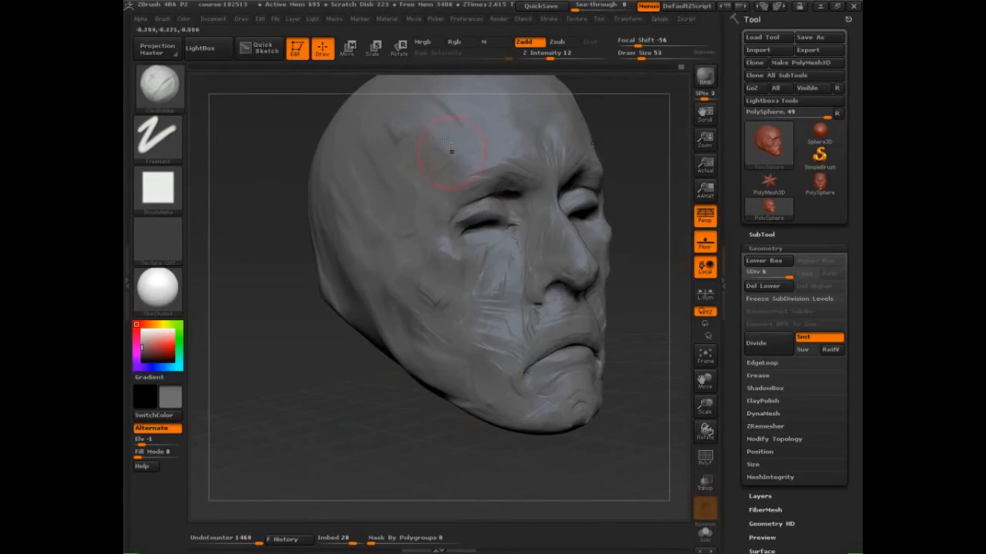
# Step: Add diagonal ClayBuildup strokes across the side of the forehead above the brow at draw size 53
pyautogui.moveTo(427, 136); pyautogui.dragTo(460, 169)
pyautogui.moveTo(458, 108); pyautogui.dragTo(490, 134)
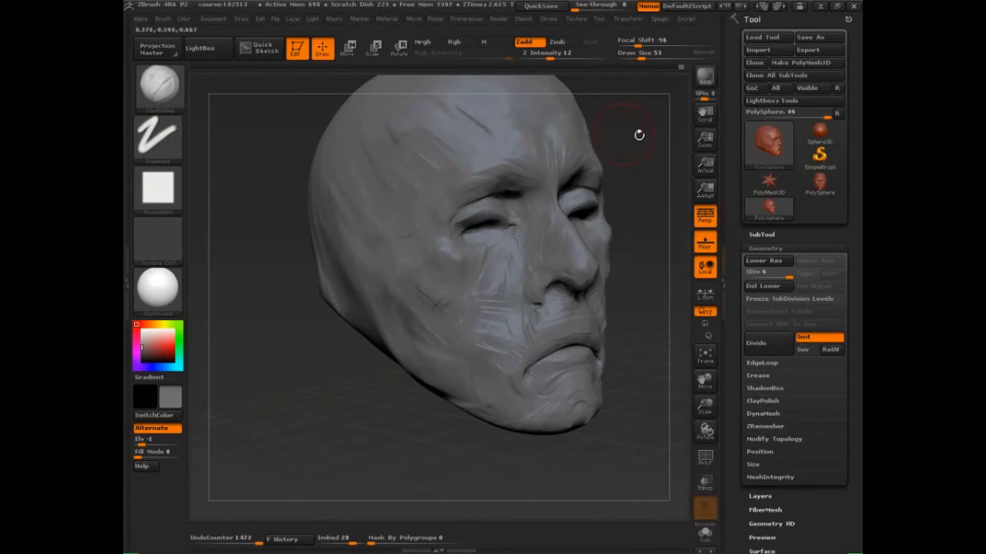
pyautogui.moveTo(639, 135)
pyautogui.mouseDown()
pyautogui.moveTo(668, 141)
pyautogui.moveTo(639, 178)
pyautogui.moveTo(493, 183)
pyautogui.mouseUp()
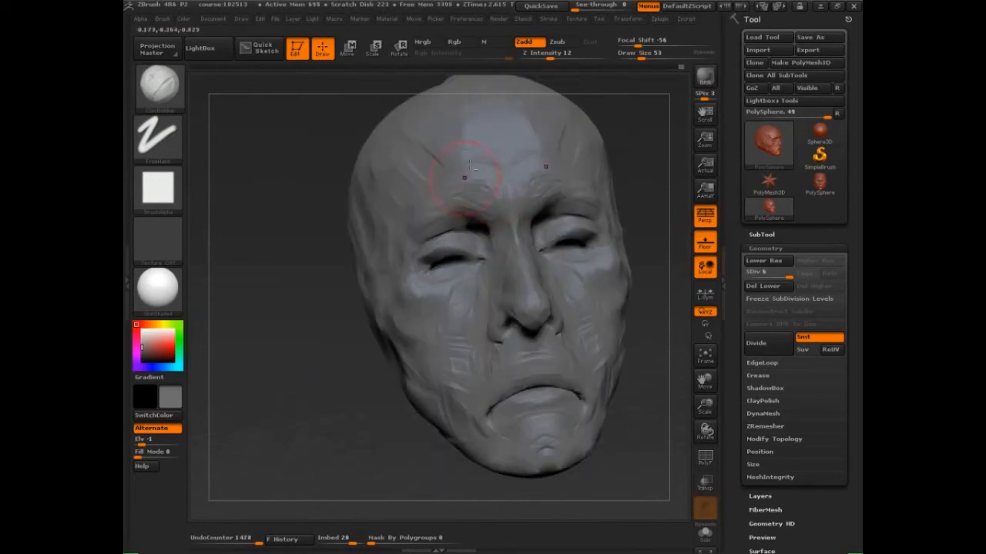
pyautogui.moveTo(442, 164); pyautogui.dragTo(420, 143)
pyautogui.moveTo(360, 170); pyautogui.dragTo(378, 190)
pyautogui.moveTo(306, 298)
pyautogui.mouseDown()
pyautogui.moveTo(289, 333)
pyautogui.moveTo(331, 323)
pyautogui.mouseUp()
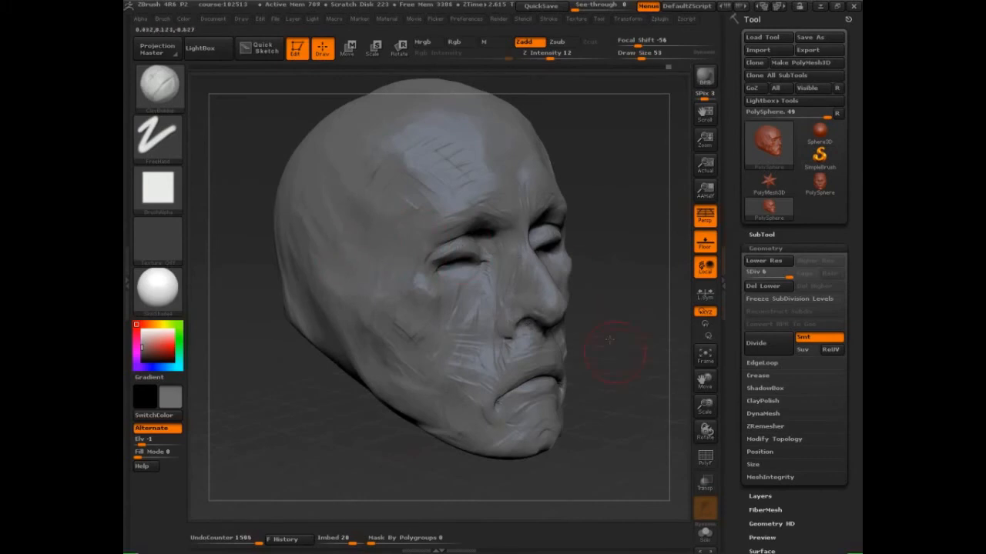
# Step: Build up the cheekbone arch from below the temple back toward the ear area at draw size 53
pyautogui.moveTo(609, 340); pyautogui.dragTo(348, 205)
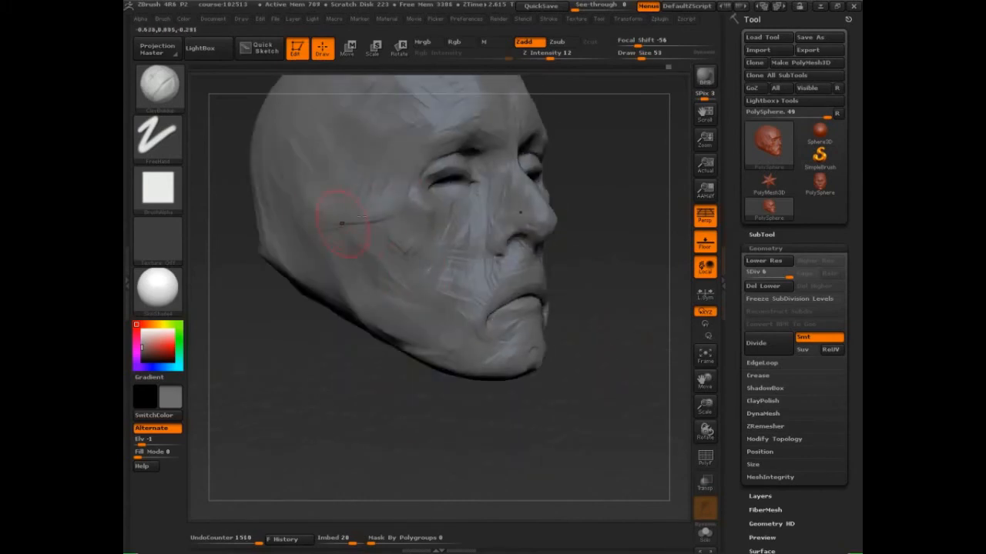
pyautogui.moveTo(299, 225)
pyautogui.mouseDown()
pyautogui.moveTo(331, 235)
pyautogui.moveTo(308, 227)
pyautogui.moveTo(351, 261)
pyautogui.mouseUp()
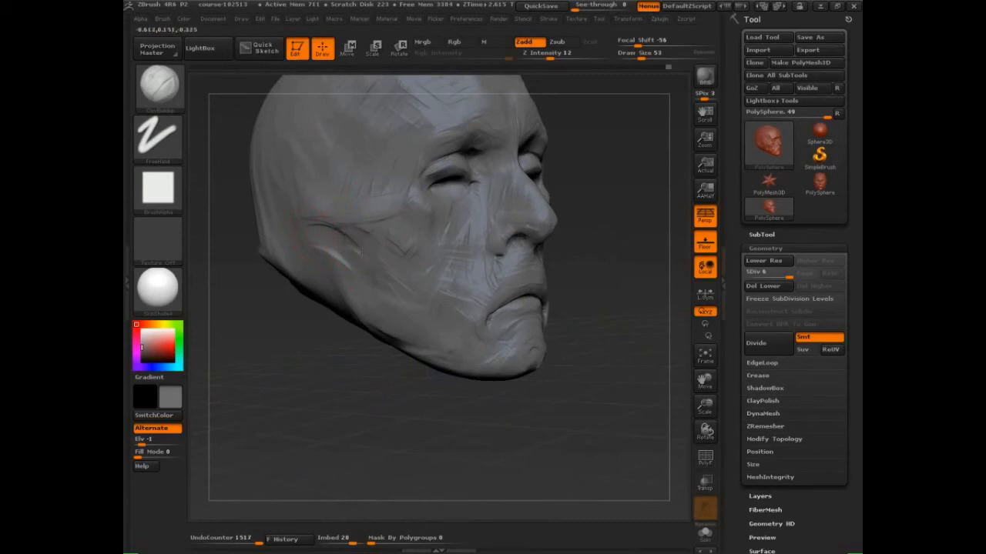
pyautogui.moveTo(331, 224); pyautogui.dragTo(346, 256)
pyautogui.moveTo(419, 245); pyautogui.dragTo(422, 260)
pyautogui.moveTo(603, 397); pyautogui.dragTo(614, 378)
# Step: Add diagonal ClayBuildup strokes down the side of the cheek and along the jaw at draw size 53
pyautogui.moveTo(267, 275); pyautogui.dragTo(385, 255)
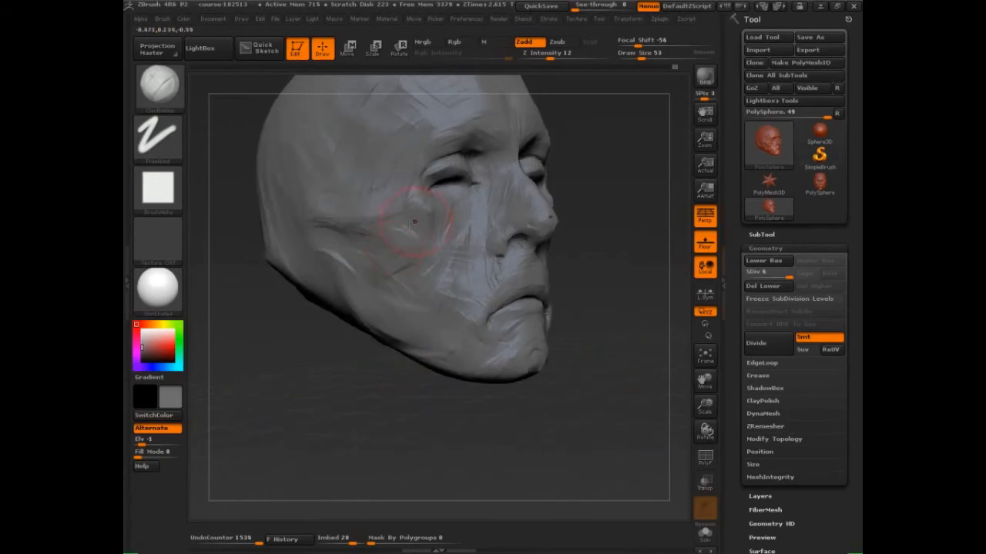
pyautogui.moveTo(415, 222)
pyautogui.mouseDown()
pyautogui.moveTo(397, 296)
pyautogui.moveTo(376, 316)
pyautogui.mouseUp()
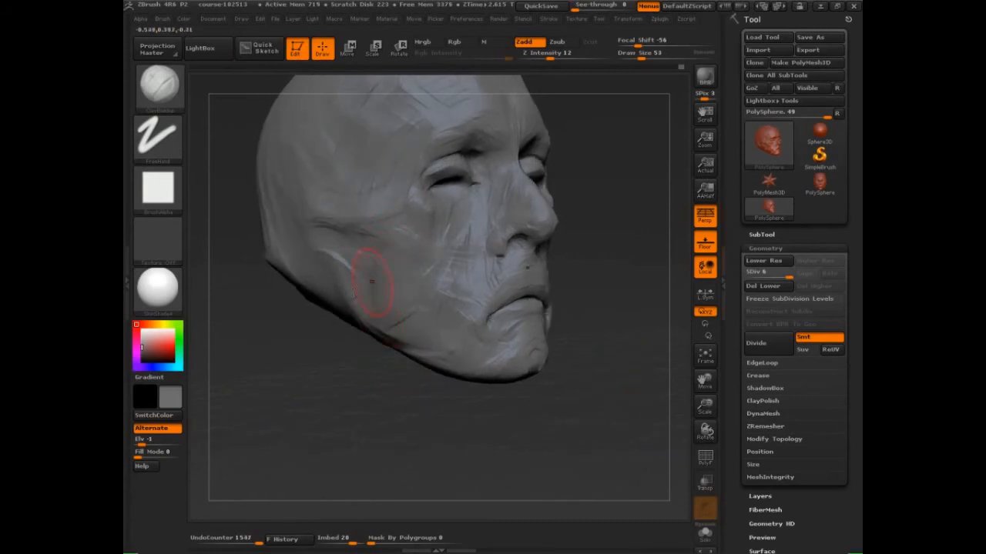
pyautogui.moveTo(371, 282)
pyautogui.mouseDown()
pyautogui.moveTo(337, 263)
pyautogui.moveTo(388, 252)
pyautogui.moveTo(339, 285)
pyautogui.moveTo(358, 317)
pyautogui.moveTo(361, 304)
pyautogui.moveTo(408, 335)
pyautogui.moveTo(376, 340)
pyautogui.moveTo(441, 351)
pyautogui.moveTo(459, 279)
pyautogui.moveTo(462, 308)
pyautogui.moveTo(463, 293)
pyautogui.moveTo(473, 301)
pyautogui.mouseUp()
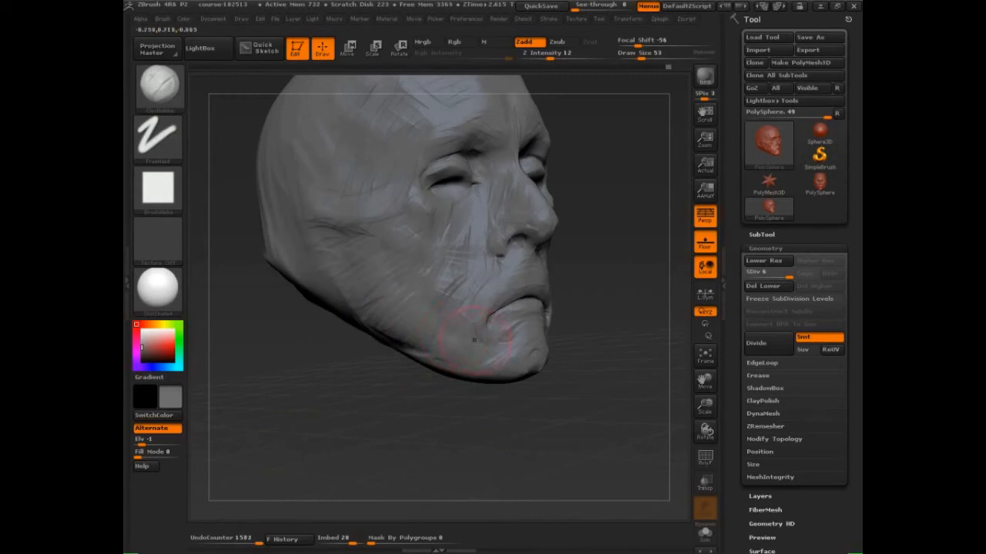
pyautogui.moveTo(474, 339)
pyautogui.mouseDown()
pyautogui.moveTo(484, 332)
pyautogui.moveTo(472, 350)
pyautogui.mouseUp()
pyautogui.moveTo(389, 408)
pyautogui.mouseDown()
pyautogui.moveTo(375, 309)
pyautogui.moveTo(363, 302)
pyautogui.mouseUp()
pyautogui.moveTo(344, 327)
pyautogui.mouseDown()
pyautogui.moveTo(353, 300)
pyautogui.moveTo(338, 276)
pyautogui.moveTo(327, 275)
pyautogui.moveTo(348, 250)
pyautogui.mouseUp()
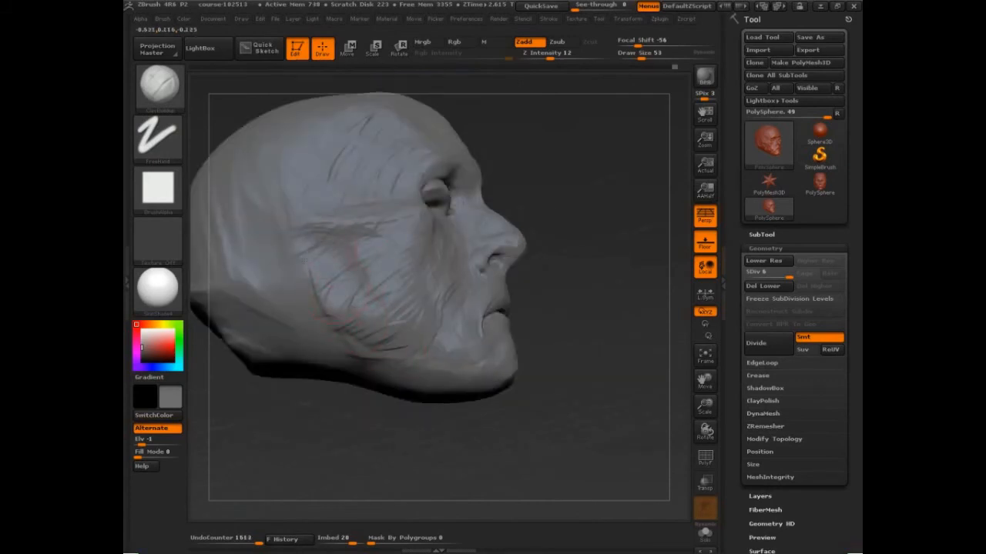
# Step: Block in the ear's raised outer rim and central bowl on the side of the head behind the cheekbone
pyautogui.moveTo(315, 220); pyautogui.dragTo(304, 242)
pyautogui.moveTo(298, 222)
pyautogui.mouseDown()
pyautogui.moveTo(291, 244)
pyautogui.moveTo(273, 250)
pyautogui.mouseUp()
pyautogui.moveTo(253, 191)
pyautogui.mouseDown()
pyautogui.moveTo(255, 239)
pyautogui.moveTo(275, 252)
pyautogui.mouseUp()
pyautogui.moveTo(595, 245)
pyautogui.mouseDown()
pyautogui.moveTo(574, 258)
pyautogui.moveTo(556, 292)
pyautogui.moveTo(484, 264)
pyautogui.mouseUp()
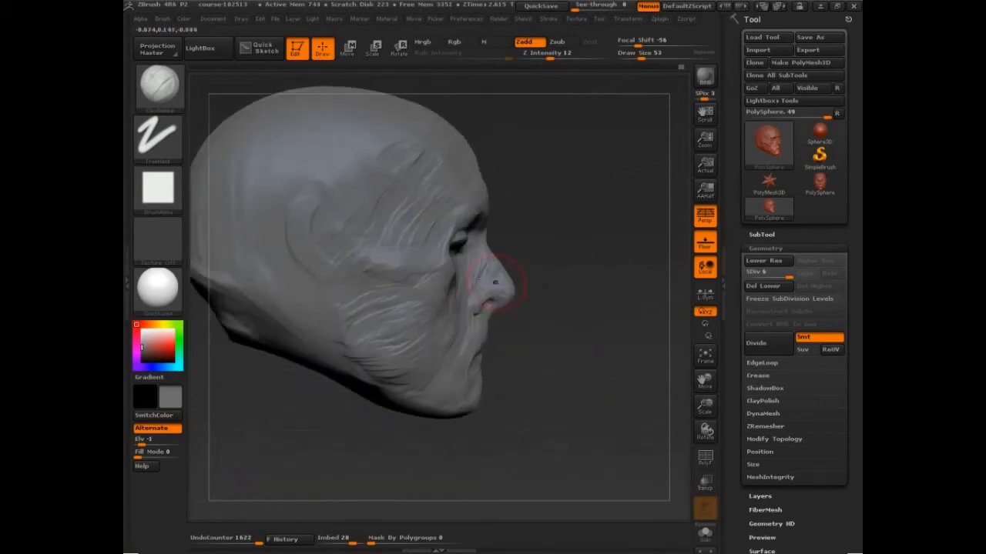
pyautogui.moveTo(337, 287); pyautogui.dragTo(345, 273)
pyautogui.moveTo(326, 239)
pyautogui.mouseDown()
pyautogui.moveTo(319, 259)
pyautogui.moveTo(335, 313)
pyautogui.moveTo(324, 251)
pyautogui.moveTo(342, 257)
pyautogui.mouseUp()
pyautogui.moveTo(311, 238); pyautogui.dragTo(342, 270)
pyautogui.moveTo(360, 263)
pyautogui.mouseDown()
pyautogui.moveTo(348, 247)
pyautogui.moveTo(334, 283)
pyautogui.moveTo(337, 272)
pyautogui.mouseUp()
# Step: Reduce the brush size and sculpt the ear's upper rim, inner cavity and lobe
pyautogui.press('s')
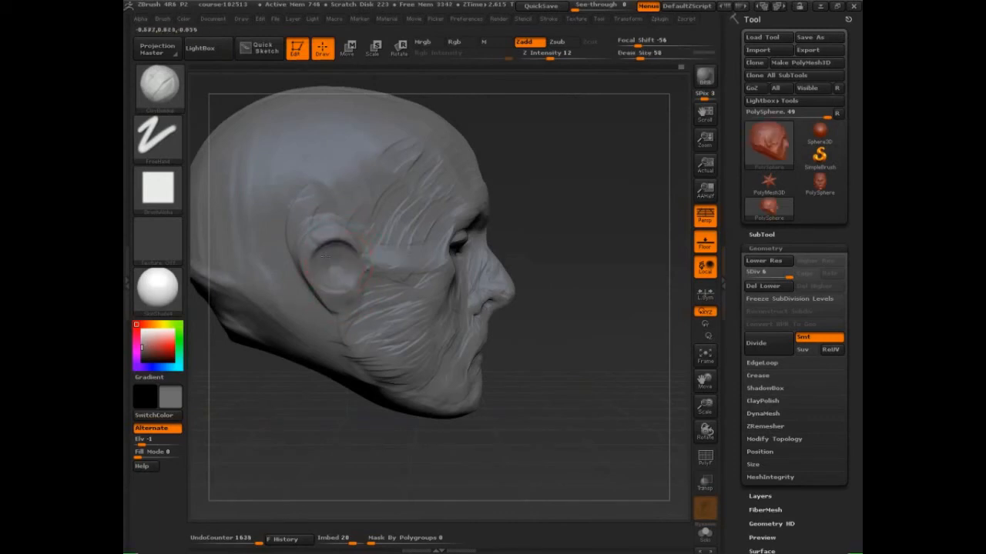
pyautogui.moveTo(564, 306); pyautogui.dragTo(609, 295)
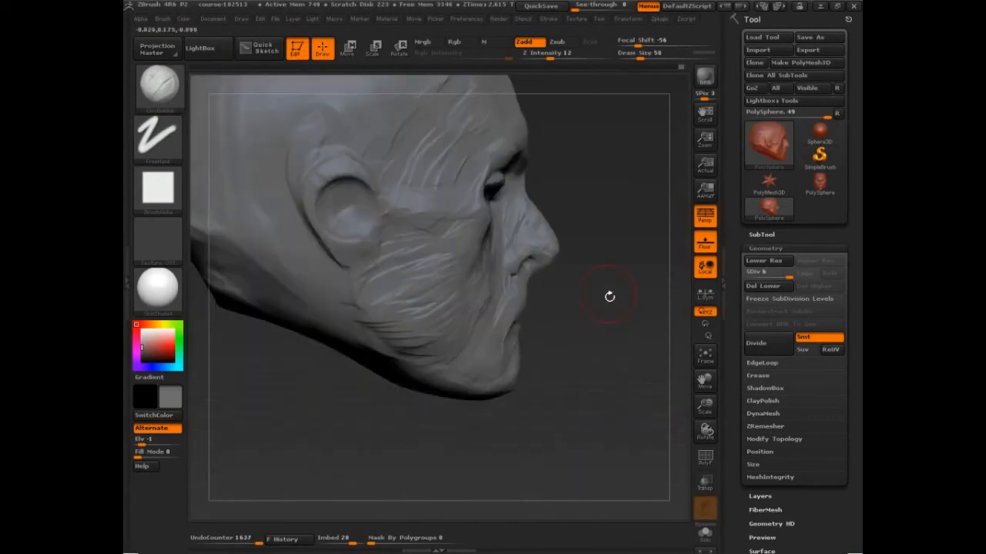
pyautogui.moveTo(355, 223)
pyautogui.mouseDown()
pyautogui.moveTo(351, 192)
pyautogui.moveTo(375, 182)
pyautogui.moveTo(365, 249)
pyautogui.moveTo(338, 256)
pyautogui.moveTo(330, 252)
pyautogui.moveTo(338, 196)
pyautogui.moveTo(348, 198)
pyautogui.moveTo(332, 202)
pyautogui.moveTo(346, 214)
pyautogui.mouseUp()
pyautogui.press('s')
pyautogui.moveTo(606, 242); pyautogui.dragTo(623, 224)
pyautogui.moveTo(347, 188)
pyautogui.mouseDown()
pyautogui.moveTo(342, 216)
pyautogui.moveTo(351, 216)
pyautogui.moveTo(339, 232)
pyautogui.mouseUp()
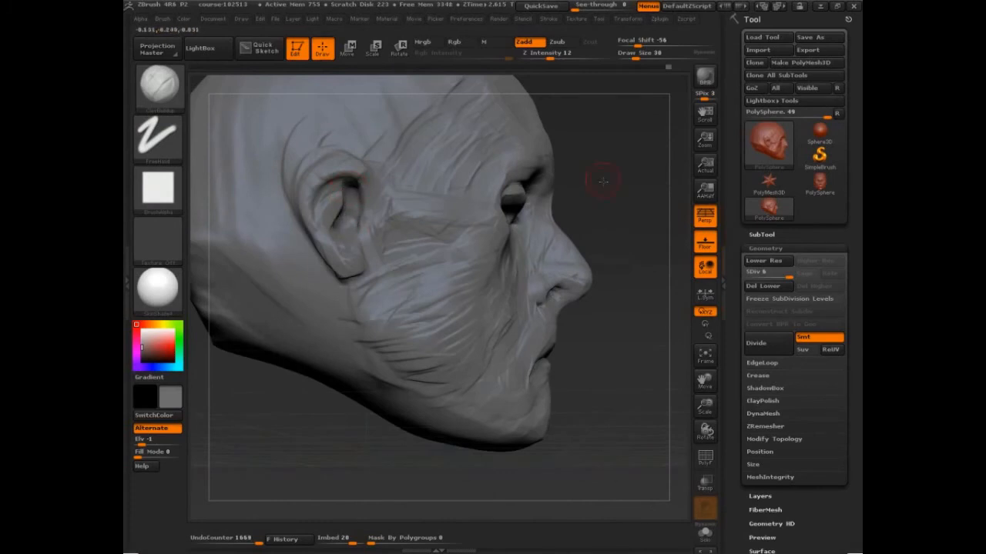
# Step: Refine the inner folds of the ear with small ClayBuildup strokes
pyautogui.moveTo(603, 181)
pyautogui.mouseDown()
pyautogui.moveTo(618, 191)
pyautogui.moveTo(622, 169)
pyautogui.moveTo(532, 170)
pyautogui.mouseUp()
pyautogui.moveTo(587, 187); pyautogui.dragTo(531, 199)
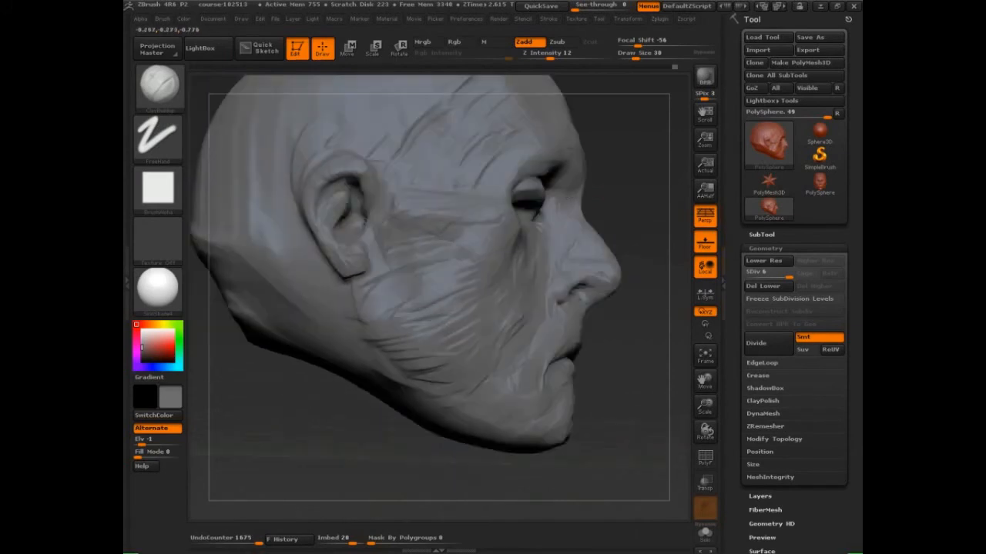
pyautogui.moveTo(355, 202)
pyautogui.mouseDown()
pyautogui.moveTo(339, 226)
pyautogui.moveTo(341, 190)
pyautogui.moveTo(324, 229)
pyautogui.mouseUp()
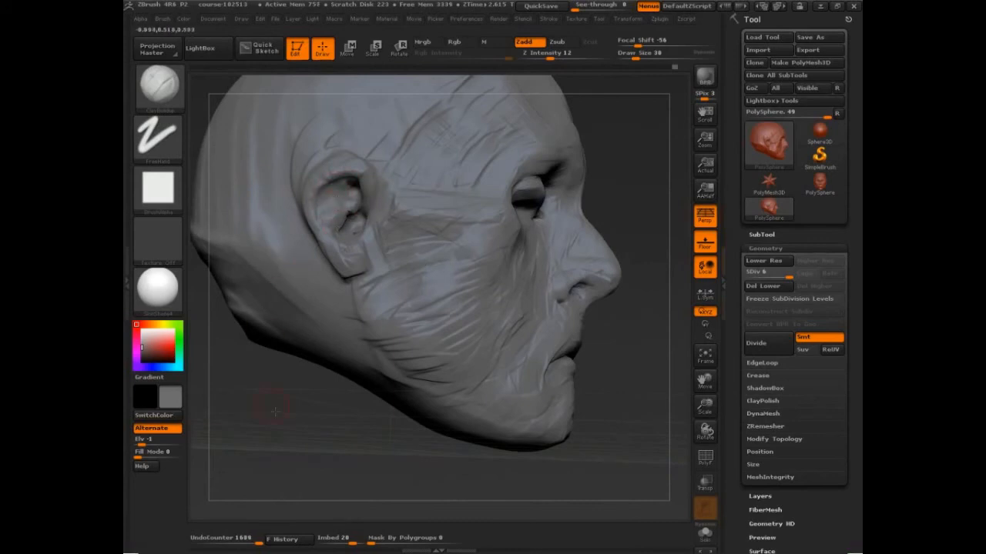
# Step: Set the brush to draw size 59 and build up the skull behind the ear with short strokes
pyautogui.moveTo(274, 411); pyautogui.dragTo(329, 401)
pyautogui.press('s')
pyautogui.moveTo(322, 158); pyautogui.dragTo(330, 159)
pyautogui.moveTo(471, 167)
pyautogui.mouseDown()
pyautogui.moveTo(493, 173)
pyautogui.moveTo(431, 178)
pyautogui.mouseUp()
pyautogui.press('s')
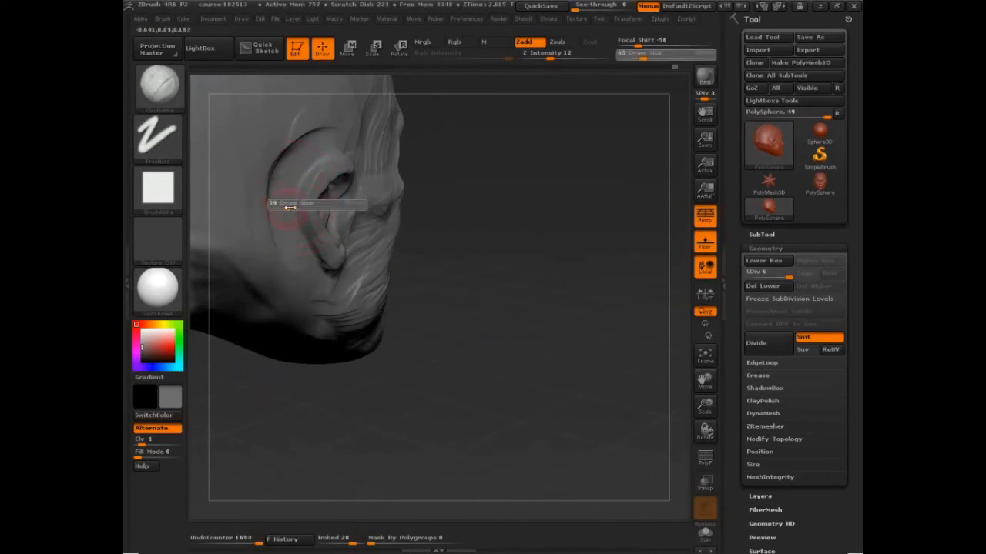
pyautogui.moveTo(290, 208); pyautogui.dragTo(283, 207)
pyautogui.moveTo(462, 191); pyautogui.dragTo(461, 226)
pyautogui.moveTo(334, 132); pyautogui.dragTo(278, 171)
pyautogui.moveTo(309, 143); pyautogui.dragTo(276, 211)
pyautogui.moveTo(299, 191); pyautogui.dragTo(308, 231)
pyautogui.moveTo(489, 279); pyautogui.dragTo(497, 235)
pyautogui.moveTo(297, 229)
pyautogui.mouseDown()
pyautogui.moveTo(333, 283)
pyautogui.moveTo(326, 275)
pyautogui.mouseUp()
# Step: Add short, roughly vertical ClayBuildup strokes on the skull just above the ear at draw size 59
pyautogui.press('s')
pyautogui.moveTo(454, 284); pyautogui.dragTo(565, 275)
pyautogui.moveTo(341, 223); pyautogui.dragTo(368, 133)
pyautogui.moveTo(572, 148); pyautogui.dragTo(550, 223)
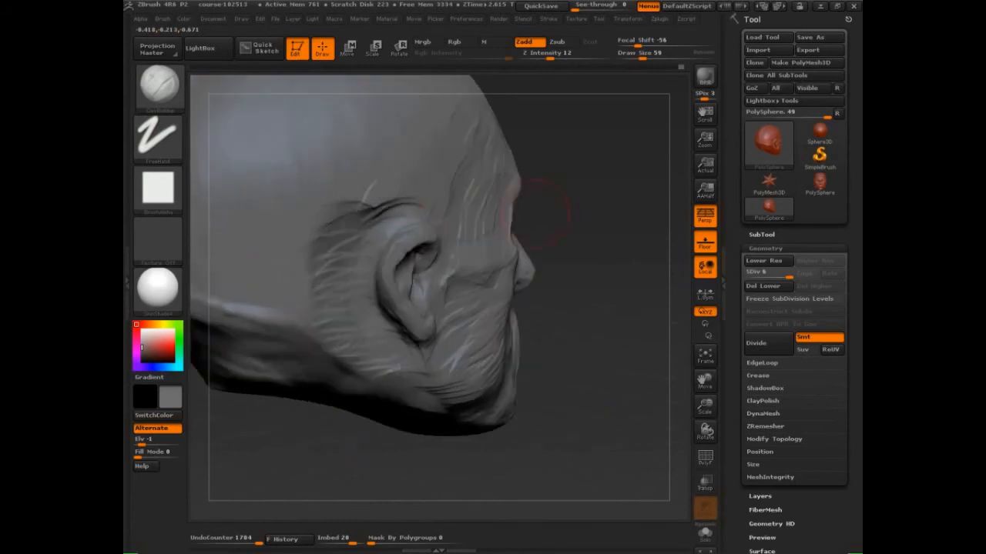
pyautogui.moveTo(365, 168); pyautogui.dragTo(355, 215)
pyautogui.moveTo(382, 164); pyautogui.dragTo(372, 219)
pyautogui.moveTo(402, 163)
pyautogui.mouseDown()
pyautogui.moveTo(391, 219)
pyautogui.moveTo(410, 219)
pyautogui.mouseUp()
pyautogui.moveTo(436, 166); pyautogui.dragTo(429, 217)
pyautogui.moveTo(567, 238); pyautogui.dragTo(539, 208)
pyautogui.moveTo(423, 163); pyautogui.dragTo(426, 202)
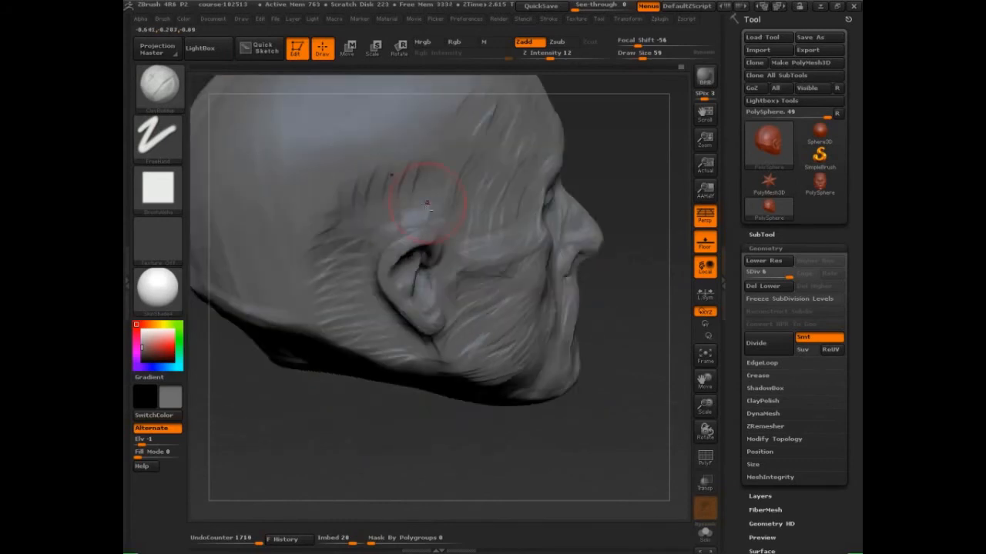
# Step: Define the transition between ear and skull with strokes curving around the ear's top and back
pyautogui.press('[')
pyautogui.moveTo(648, 219); pyautogui.dragTo(676, 260)
pyautogui.moveTo(442, 194)
pyautogui.mouseDown()
pyautogui.moveTo(412, 213)
pyautogui.moveTo(372, 219)
pyautogui.mouseUp()
pyautogui.moveTo(365, 230)
pyautogui.mouseDown()
pyautogui.moveTo(336, 273)
pyautogui.moveTo(347, 279)
pyautogui.mouseUp()
# Step: Set the brush to draw size 126 and add broad strokes around the skull above and behind the ear
pyautogui.press('s')
pyautogui.moveTo(379, 214); pyautogui.dragTo(392, 216)
pyautogui.moveTo(564, 199); pyautogui.dragTo(533, 142)
pyautogui.moveTo(382, 138); pyautogui.dragTo(393, 160)
pyautogui.moveTo(357, 144); pyautogui.dragTo(373, 170)
pyautogui.moveTo(340, 168)
pyautogui.mouseDown()
pyautogui.moveTo(358, 195)
pyautogui.moveTo(354, 219)
pyautogui.mouseUp()
pyautogui.moveTo(313, 224)
pyautogui.mouseDown()
pyautogui.moveTo(331, 233)
pyautogui.moveTo(336, 262)
pyautogui.mouseUp()
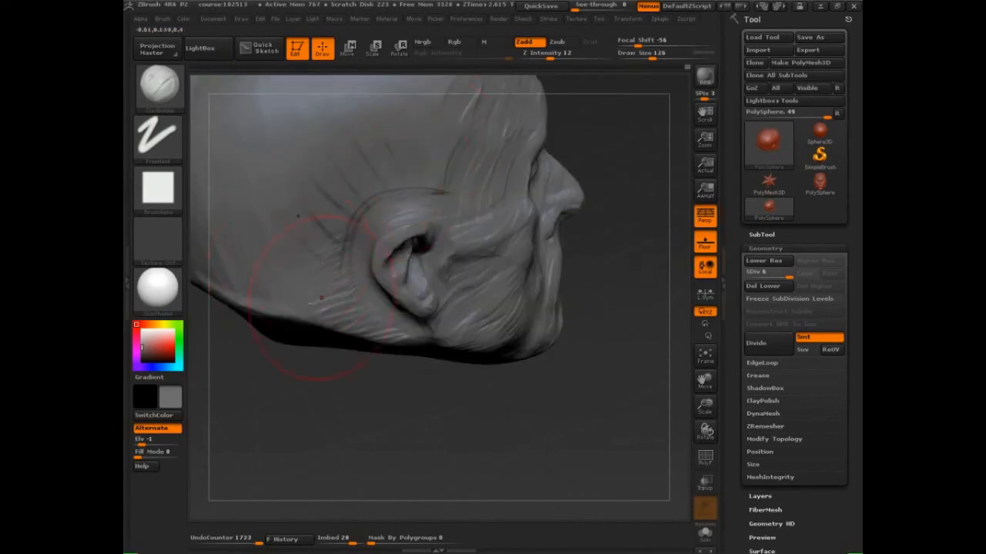
pyautogui.moveTo(290, 306); pyautogui.dragTo(331, 295)
pyautogui.moveTo(333, 335)
pyautogui.mouseDown()
pyautogui.moveTo(369, 323)
pyautogui.moveTo(304, 326)
pyautogui.moveTo(263, 299)
pyautogui.moveTo(237, 295)
pyautogui.mouseUp()
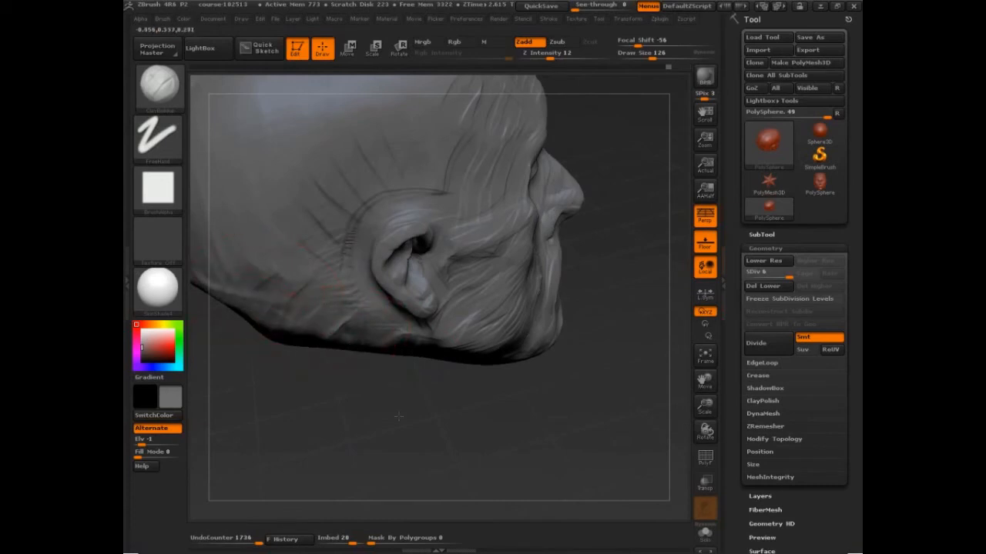
# Step: Extend the broad strokes up the side of the skull above the ear at draw size 126
pyautogui.moveTo(574, 385); pyautogui.dragTo(520, 362)
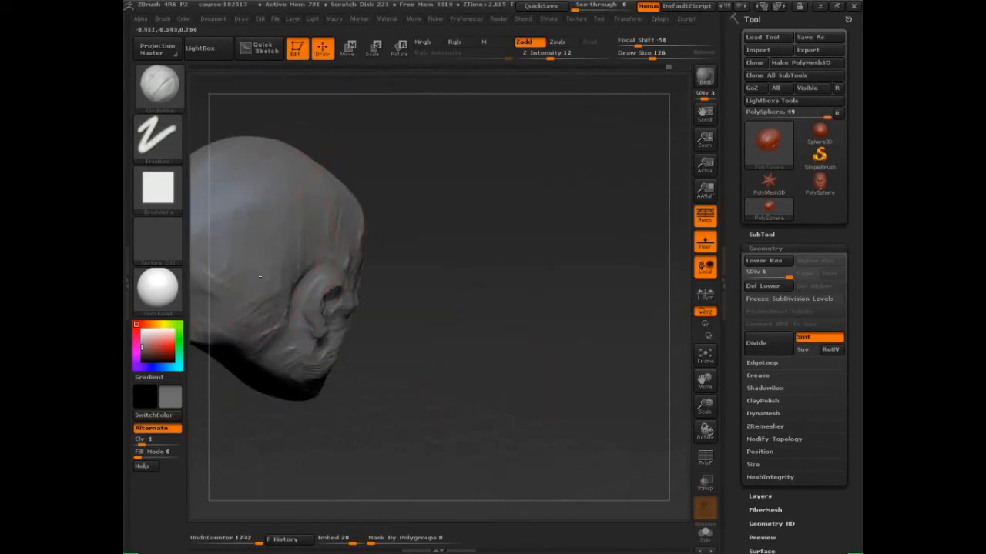
pyautogui.moveTo(440, 273); pyautogui.dragTo(523, 242)
pyautogui.moveTo(295, 204)
pyautogui.mouseDown()
pyautogui.moveTo(245, 231)
pyautogui.moveTo(258, 258)
pyautogui.mouseUp()
pyautogui.moveTo(624, 248)
pyautogui.mouseDown()
pyautogui.moveTo(549, 246)
pyautogui.moveTo(550, 278)
pyautogui.mouseUp()
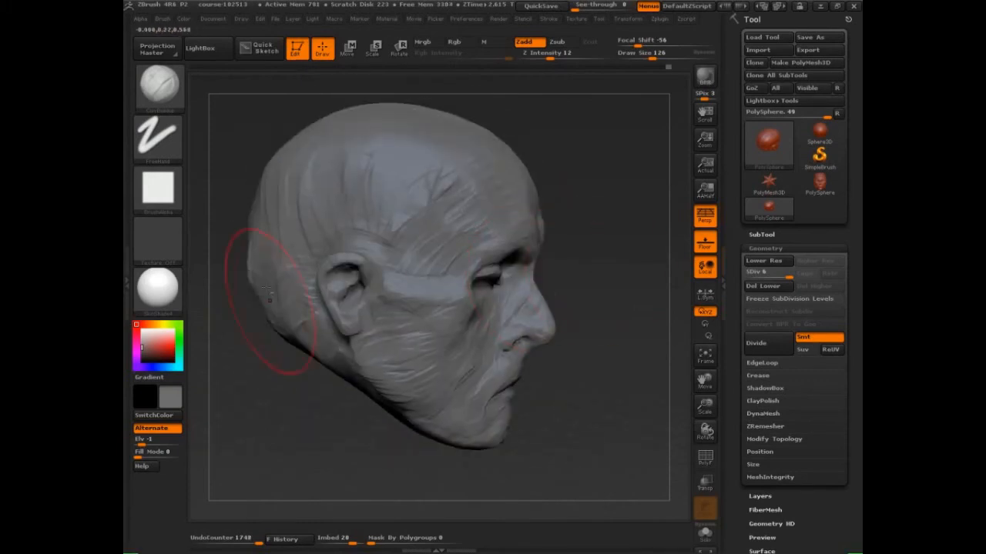
# Step: Reshape the lower back of the skull behind the ear down toward the jaw at draw size 126
pyautogui.moveTo(258, 250)
pyautogui.keyDown('alt'); pyautogui.mouseDown()
pyautogui.moveTo(263, 312)
pyautogui.moveTo(285, 331)
pyautogui.mouseUp(); pyautogui.keyUp('alt')
pyautogui.moveTo(279, 281); pyautogui.dragTo(298, 339)
pyautogui.moveTo(306, 293)
pyautogui.mouseDown()
pyautogui.moveTo(308, 327)
pyautogui.moveTo(331, 354)
pyautogui.mouseUp()
pyautogui.moveTo(331, 354); pyautogui.dragTo(368, 385)
pyautogui.moveTo(628, 322); pyautogui.dragTo(508, 327)
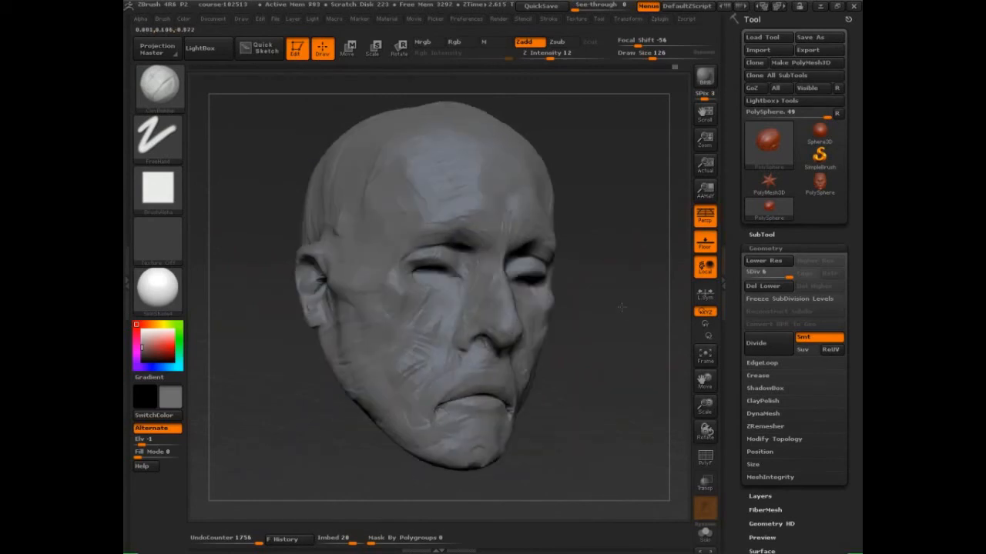
# Step: Reduce the brush size and define the back edge of the ear's outer rim from behind
pyautogui.press('s')
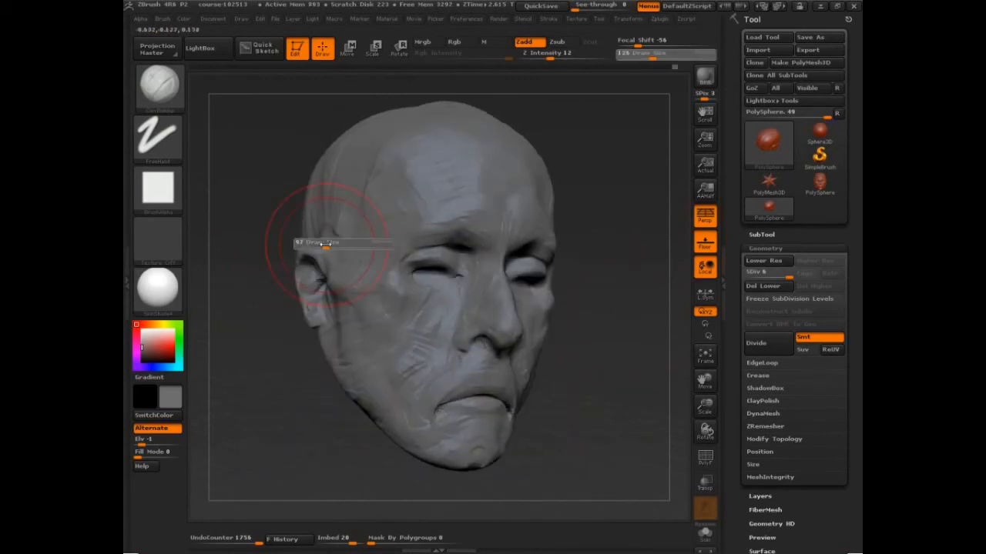
pyautogui.moveTo(325, 245); pyautogui.dragTo(323, 245)
pyautogui.moveTo(627, 209)
pyautogui.mouseDown()
pyautogui.moveTo(622, 235)
pyautogui.moveTo(506, 229)
pyautogui.mouseUp()
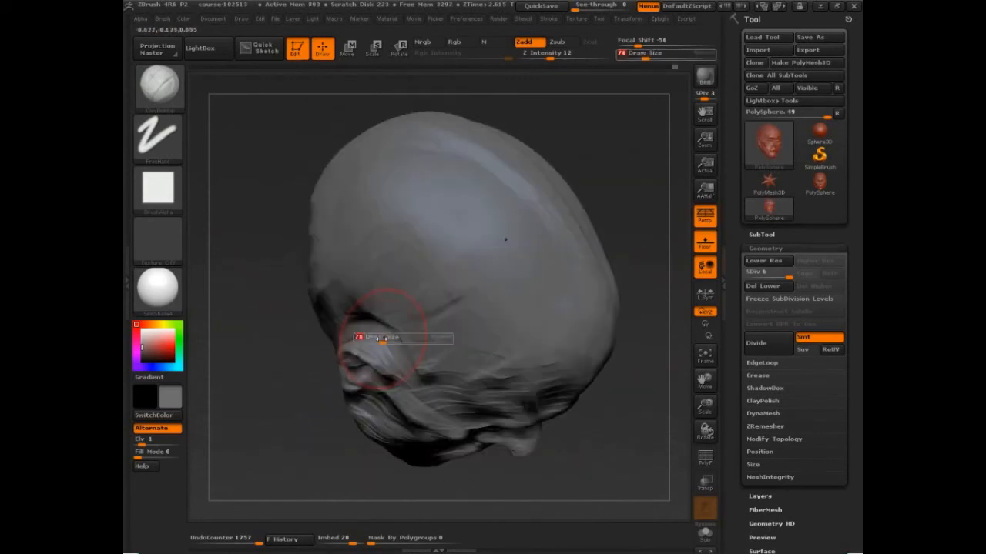
pyautogui.press('s')
pyautogui.moveTo(336, 351)
pyautogui.mouseDown()
pyautogui.moveTo(405, 357)
pyautogui.moveTo(390, 400)
pyautogui.mouseUp()
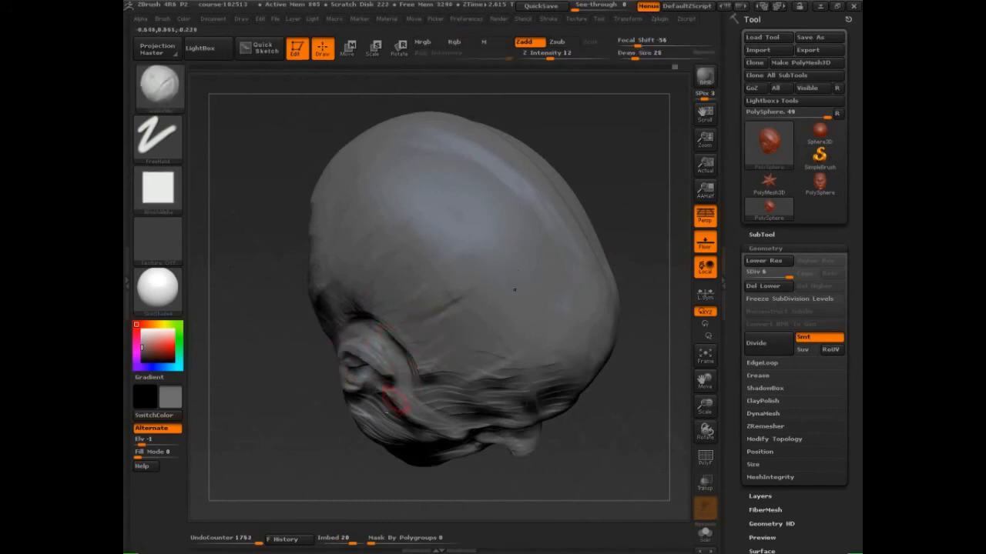
# Step: Set the brush to draw size 82 and build up the side of the skull above the ear
pyautogui.moveTo(311, 461)
pyautogui.mouseDown()
pyautogui.moveTo(341, 374)
pyautogui.moveTo(318, 377)
pyautogui.moveTo(554, 171)
pyautogui.moveTo(652, 174)
pyautogui.mouseUp()
pyautogui.press('s')
pyautogui.moveTo(402, 324); pyautogui.dragTo(389, 340)
pyautogui.moveTo(389, 339); pyautogui.dragTo(413, 315)
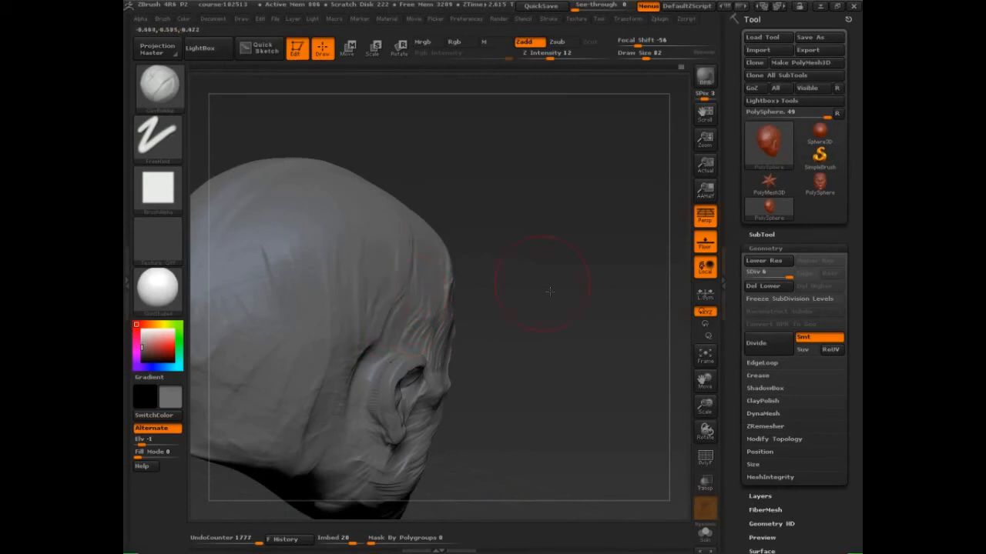
pyautogui.moveTo(550, 291); pyautogui.dragTo(332, 309)
pyautogui.moveTo(468, 269)
pyautogui.mouseDown()
pyautogui.moveTo(460, 332)
pyautogui.moveTo(495, 326)
pyautogui.mouseUp()
# Step: Undo the last two strokes and build up the upper side of the forehead with a long vertical stroke
pyautogui.moveTo(621, 195)
pyautogui.mouseDown()
pyautogui.moveTo(583, 145)
pyautogui.moveTo(599, 154)
pyautogui.moveTo(406, 236)
pyautogui.moveTo(441, 288)
pyautogui.mouseUp()
pyautogui.hotkey('ctrl', 'z')
pyautogui.hotkey('ctrl', 'z')
pyautogui.moveTo(449, 192); pyautogui.dragTo(439, 281)
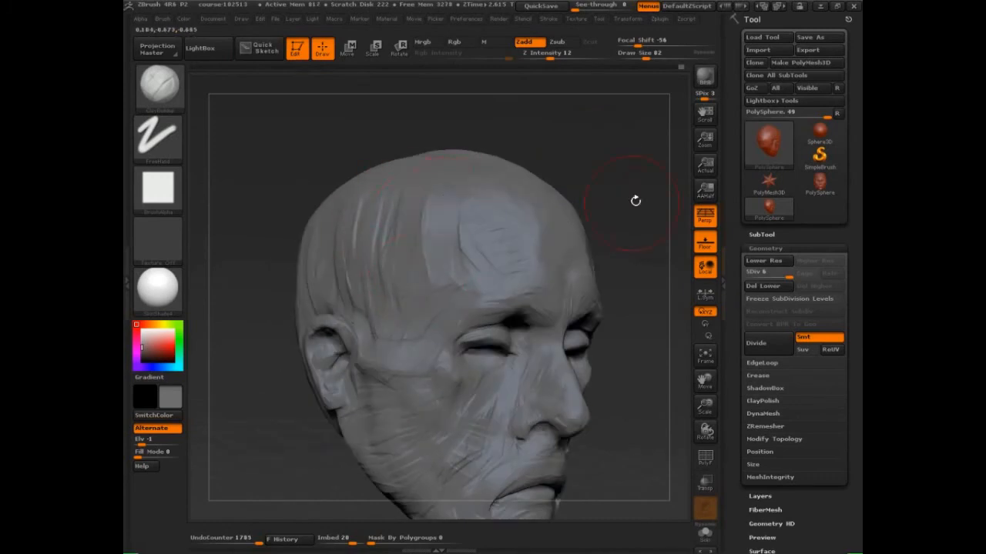
pyautogui.moveTo(634, 201); pyautogui.dragTo(621, 198)
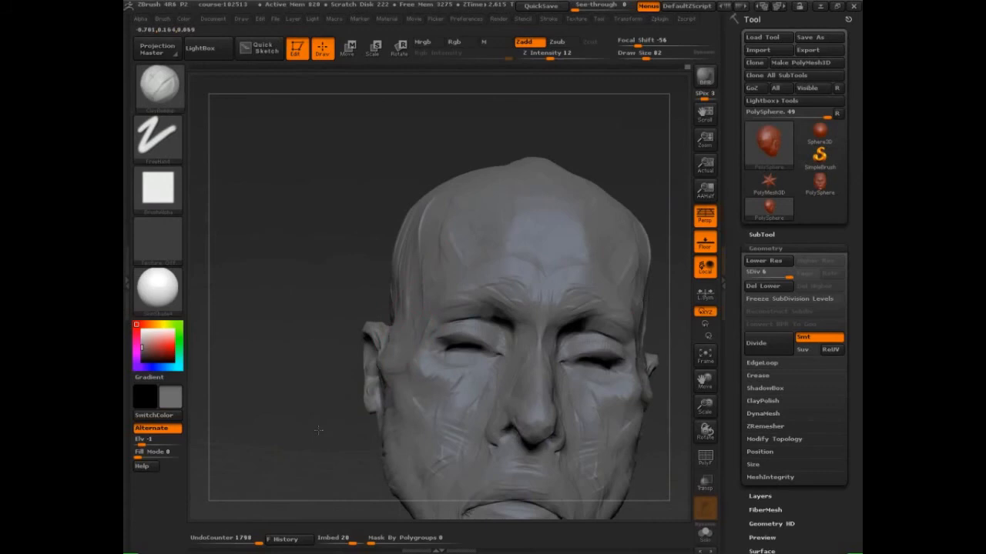
# Step: Build up the side of the face in front of the ear and across the lower cheek at draw size 82
pyautogui.moveTo(244, 464)
pyautogui.mouseDown()
pyautogui.moveTo(301, 467)
pyautogui.moveTo(266, 372)
pyautogui.mouseUp()
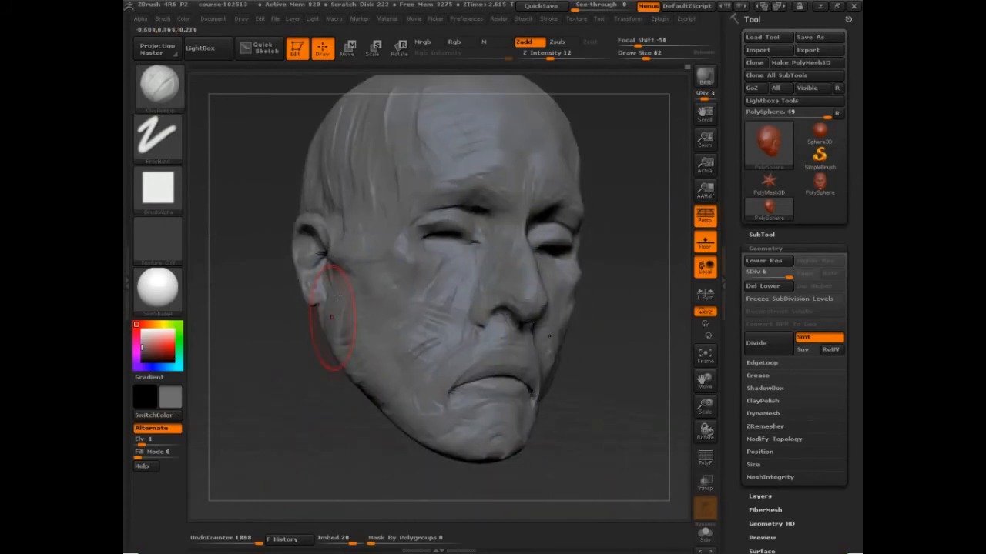
pyautogui.moveTo(333, 326)
pyautogui.mouseDown()
pyautogui.moveTo(347, 296)
pyautogui.moveTo(342, 343)
pyautogui.moveTo(351, 288)
pyautogui.mouseUp()
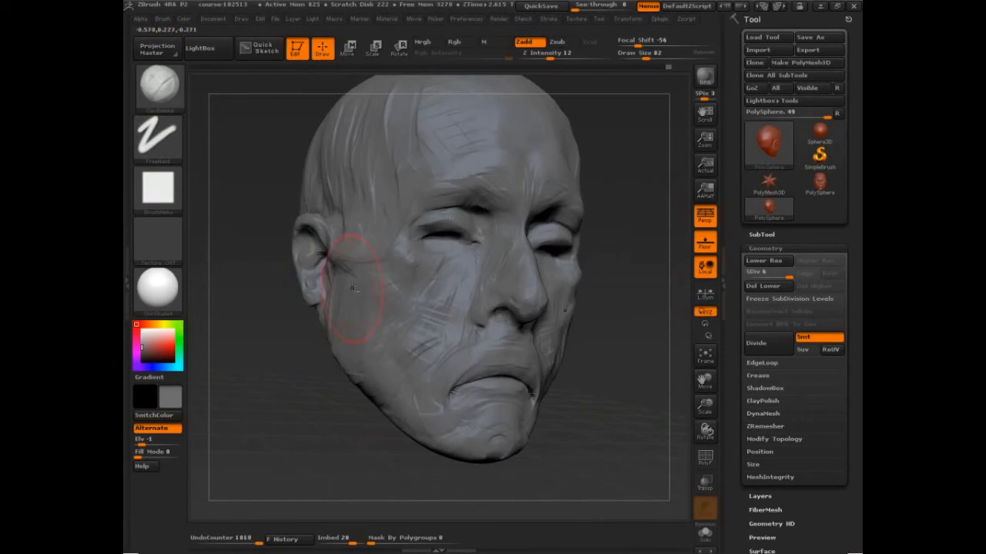
pyautogui.moveTo(271, 391)
pyautogui.mouseDown()
pyautogui.moveTo(324, 398)
pyautogui.moveTo(270, 351)
pyautogui.mouseUp()
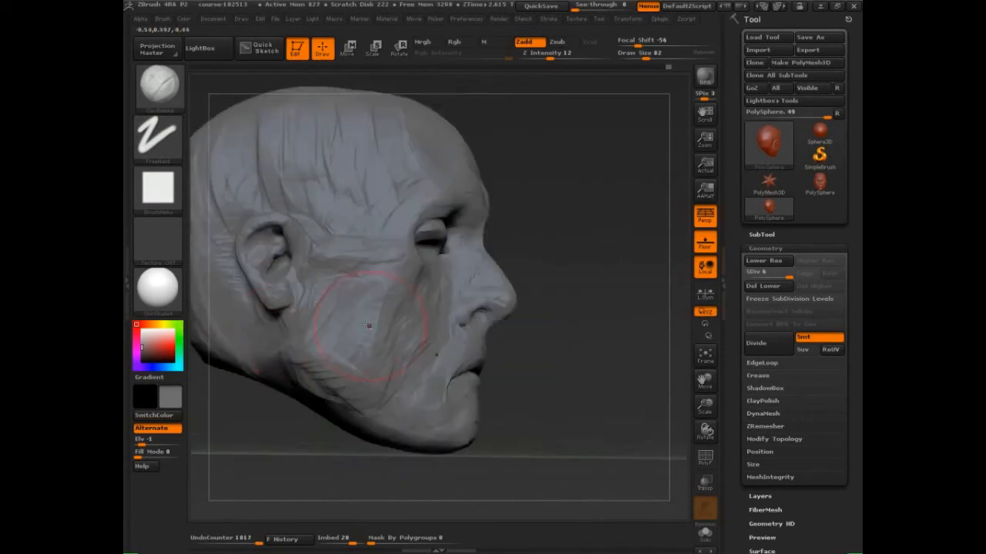
pyautogui.moveTo(369, 326); pyautogui.dragTo(331, 343)
pyautogui.moveTo(594, 302); pyautogui.dragTo(594, 343)
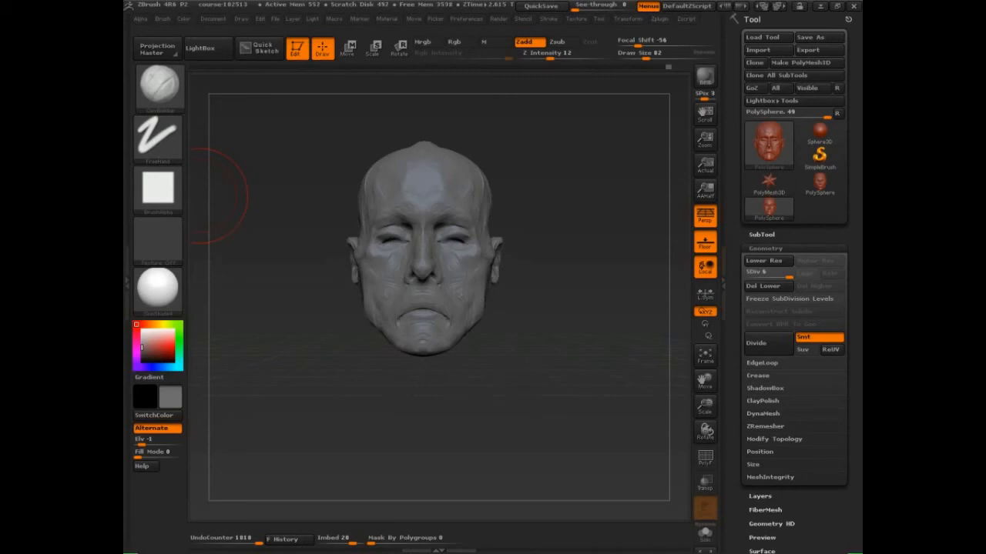
# Step: Handwrite "Morphology" as an underlined screen annotation beside the head, and clear it
pyautogui.hotkey('ctrl', 'shift', '3')
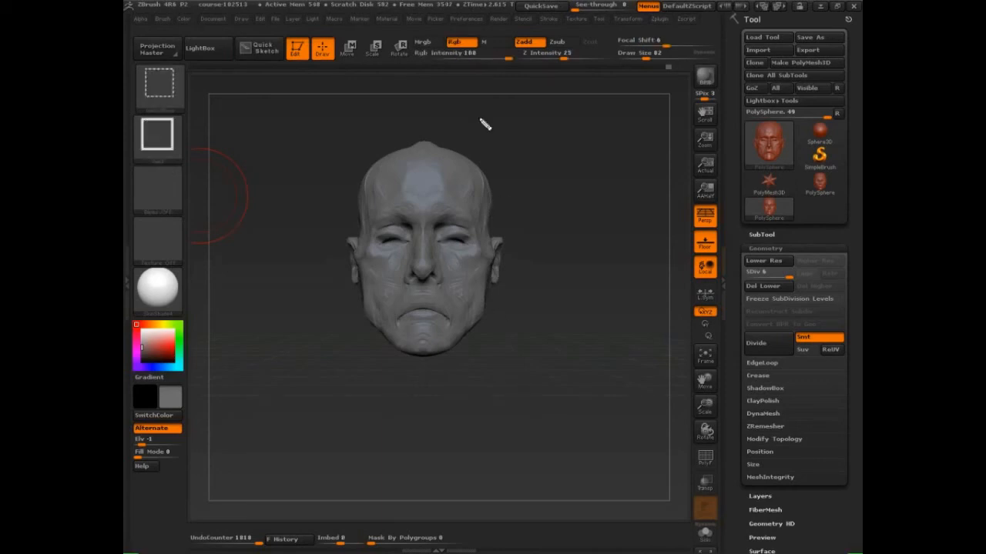
pyautogui.moveTo(504, 146)
pyautogui.mouseDown()
pyautogui.moveTo(506, 118)
pyautogui.moveTo(538, 150)
pyautogui.moveTo(550, 126)
pyautogui.mouseUp()
pyautogui.moveTo(561, 125); pyautogui.dragTo(570, 122)
pyautogui.moveTo(575, 133)
pyautogui.mouseDown()
pyautogui.moveTo(576, 144)
pyautogui.moveTo(592, 97)
pyautogui.moveTo(616, 123)
pyautogui.moveTo(684, 133)
pyautogui.mouseUp()
pyautogui.moveTo(691, 117); pyautogui.dragTo(690, 171)
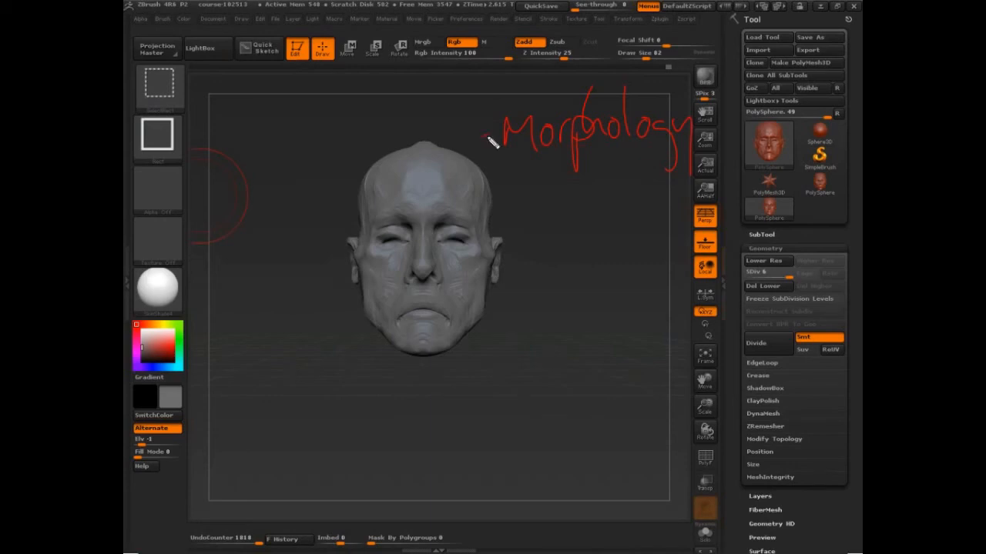
pyautogui.moveTo(489, 132); pyautogui.dragTo(484, 136)
pyautogui.moveTo(490, 164); pyautogui.dragTo(684, 169)
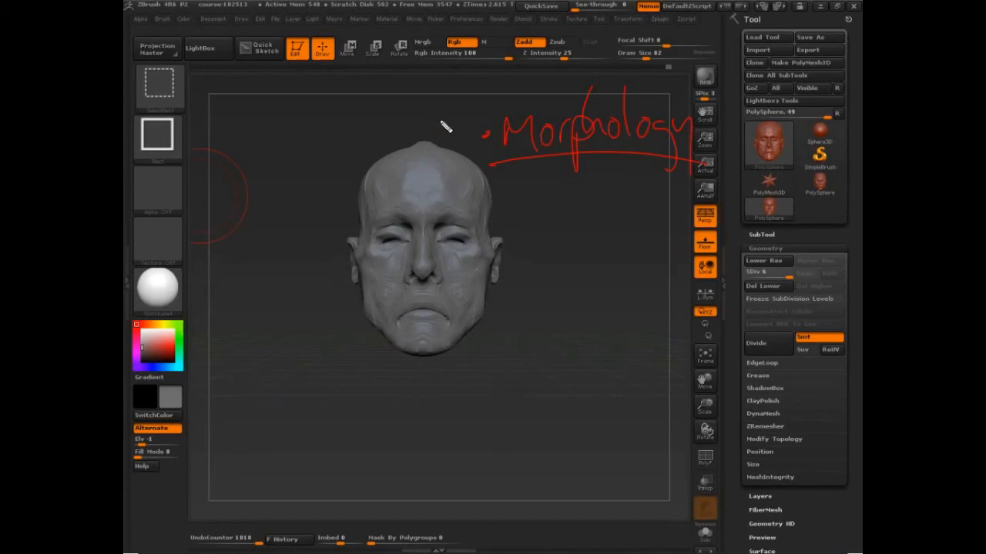
pyautogui.press('Escape')
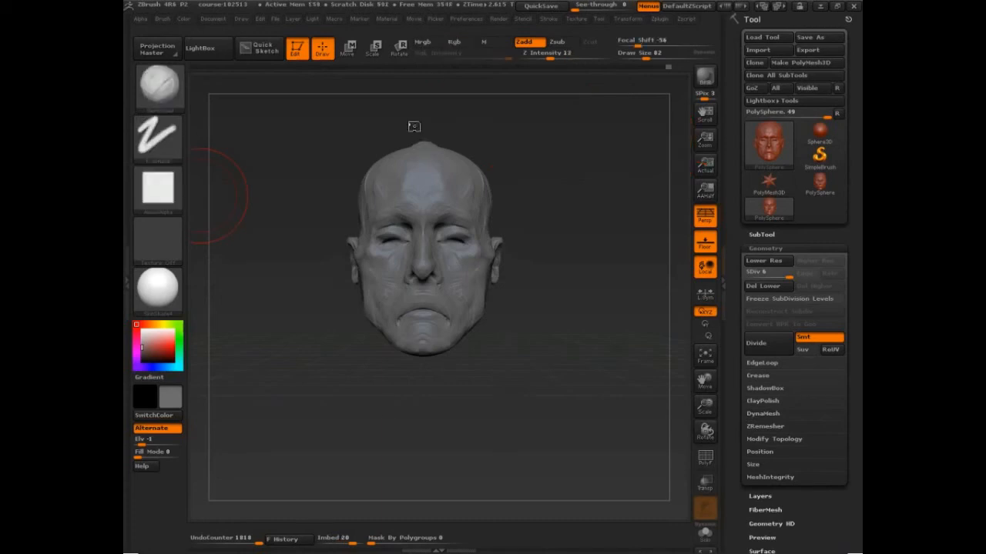
# Step: Review the ClayBuildup brush's sampling settings and its current alpha
pyautogui.click(163, 18)
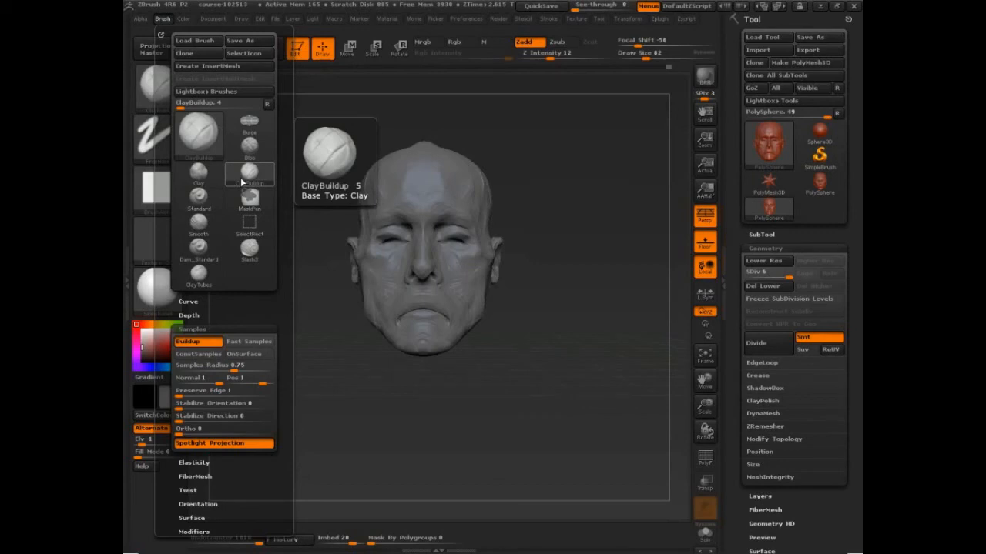
pyautogui.moveTo(151, 190)
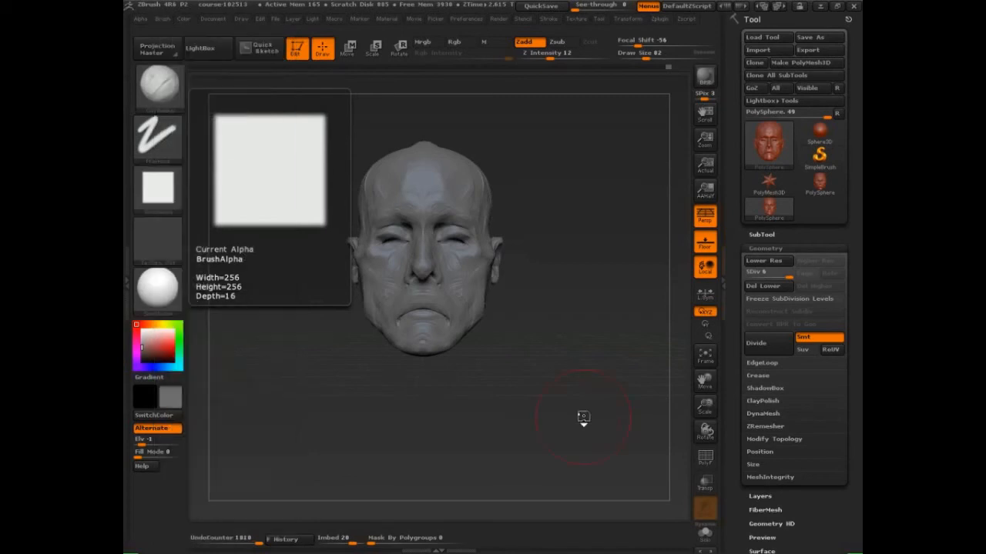
# Step: Build up the cheek beside the nose and the corner of the mouth at draw size 45
pyautogui.moveTo(546, 421)
pyautogui.mouseDown()
pyautogui.moveTo(601, 434)
pyautogui.moveTo(573, 456)
pyautogui.moveTo(612, 446)
pyautogui.mouseUp()
pyautogui.press('[')
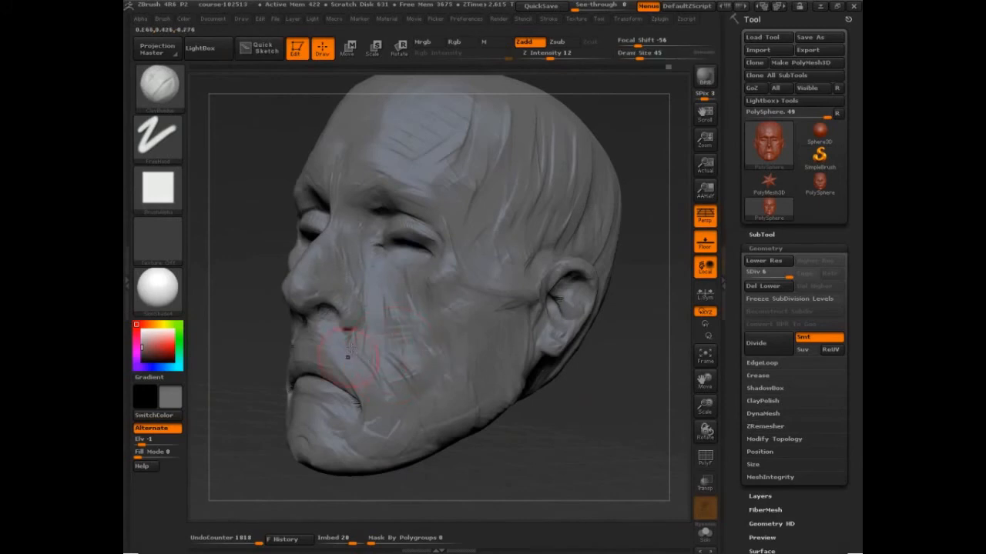
pyautogui.moveTo(324, 334); pyautogui.dragTo(333, 343)
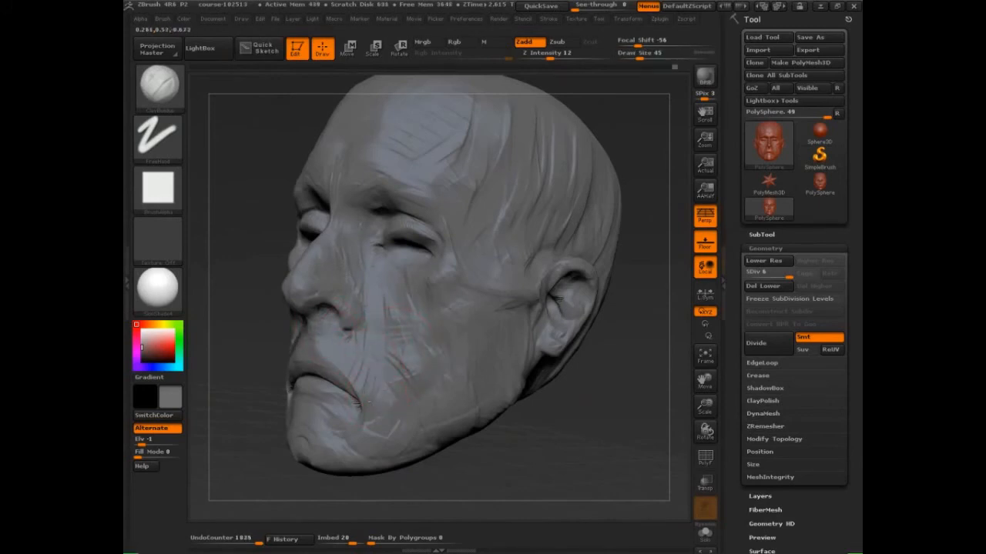
pyautogui.moveTo(372, 398)
pyautogui.mouseDown()
pyautogui.moveTo(386, 400)
pyautogui.moveTo(405, 355)
pyautogui.moveTo(428, 375)
pyautogui.mouseUp()
# Step: Set the draw size to 82 and build up the front of the cheek and the area beside the mouth
pyautogui.press('s')
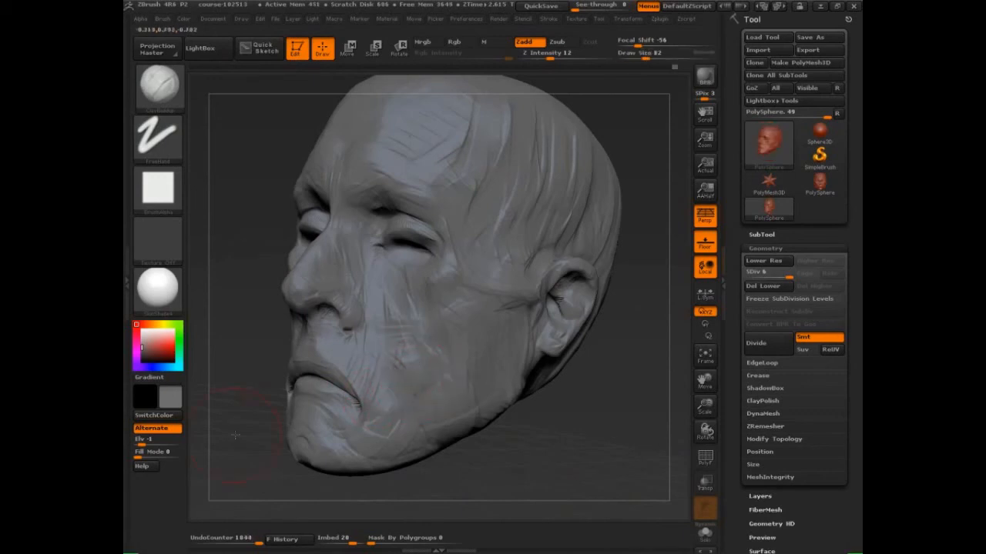
pyautogui.moveTo(235, 435); pyautogui.dragTo(308, 432)
pyautogui.moveTo(283, 342)
pyautogui.mouseDown()
pyautogui.moveTo(293, 299)
pyautogui.moveTo(269, 357)
pyautogui.moveTo(262, 348)
pyautogui.moveTo(277, 393)
pyautogui.mouseUp()
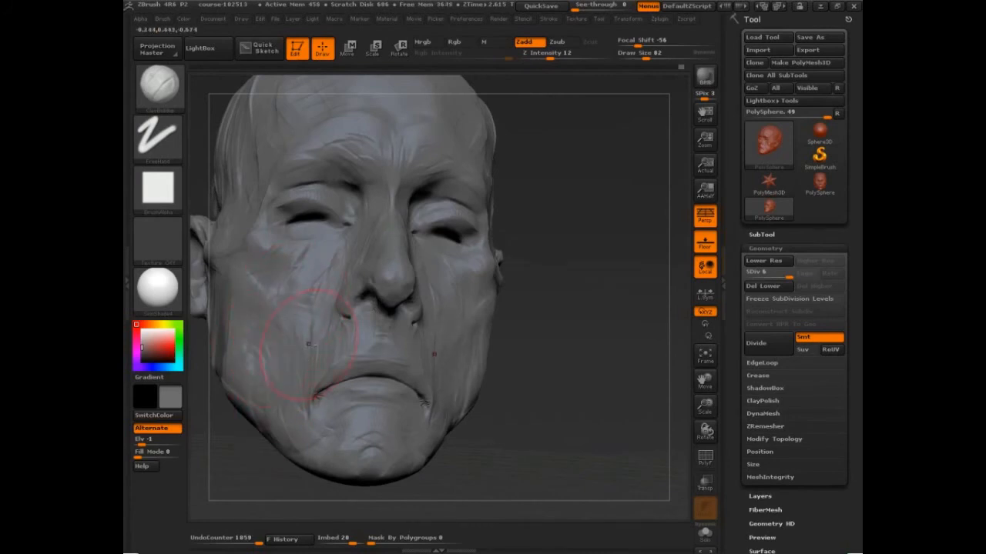
pyautogui.moveTo(308, 344); pyautogui.dragTo(287, 348)
pyautogui.moveTo(541, 385)
pyautogui.keyDown('alt'); pyautogui.mouseDown()
pyautogui.moveTo(539, 346)
pyautogui.moveTo(460, 397)
pyautogui.moveTo(483, 420)
pyautogui.mouseUp(); pyautogui.keyUp('alt')
pyautogui.moveTo(413, 373)
pyautogui.mouseDown()
pyautogui.moveTo(380, 407)
pyautogui.moveTo(324, 417)
pyautogui.moveTo(354, 421)
pyautogui.mouseUp()
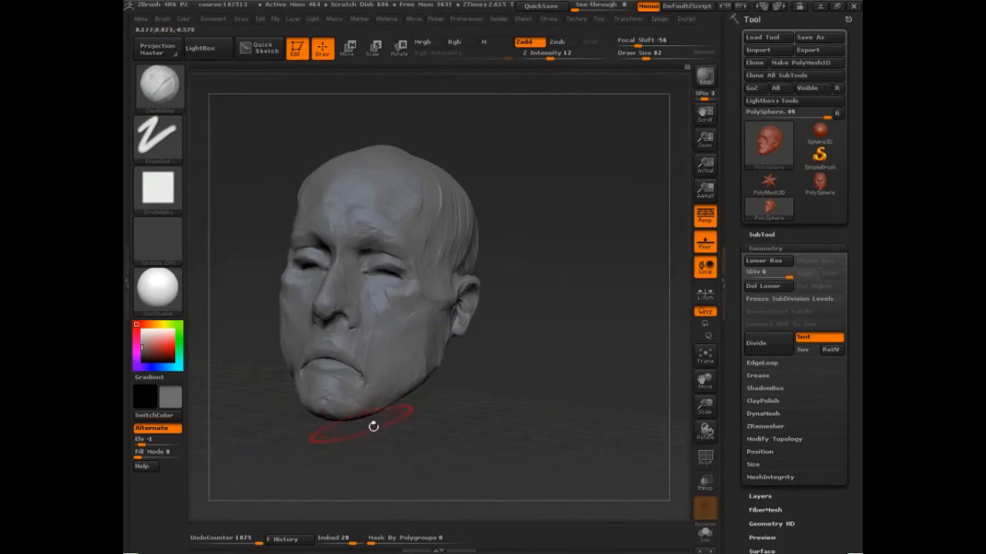
# Step: Sketch an ellipse with an outward arrow over the forehead as a screen annotation, and clear it
pyautogui.moveTo(505, 404)
pyautogui.keyDown('alt'); pyautogui.mouseDown()
pyautogui.moveTo(517, 433)
pyautogui.moveTo(565, 411)
pyautogui.moveTo(576, 423)
pyautogui.moveTo(539, 355)
pyautogui.moveTo(451, 264)
pyautogui.mouseUp(); pyautogui.keyUp('alt')
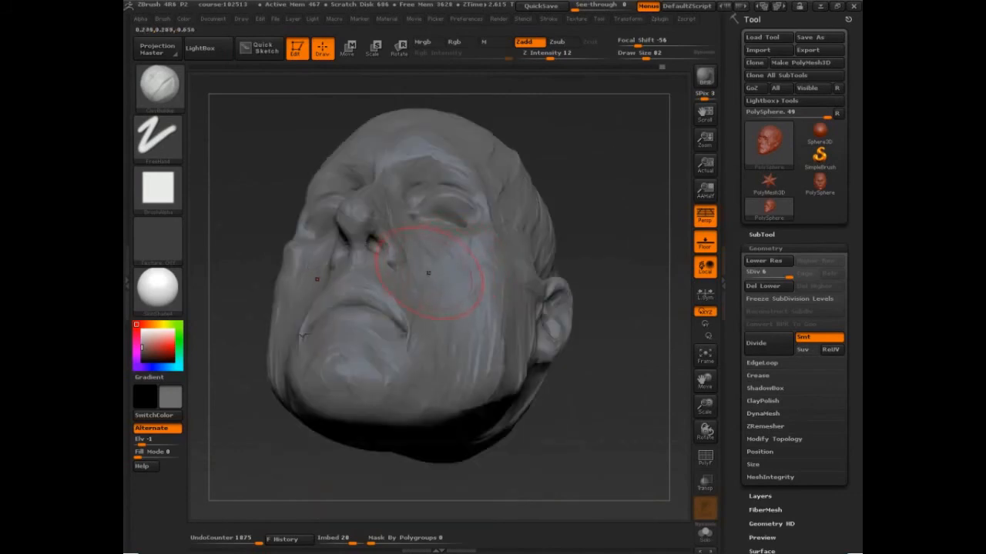
pyautogui.hotkey('ctrl', 'shift')
pyautogui.hotkey('ctrl', 'shift', '3')
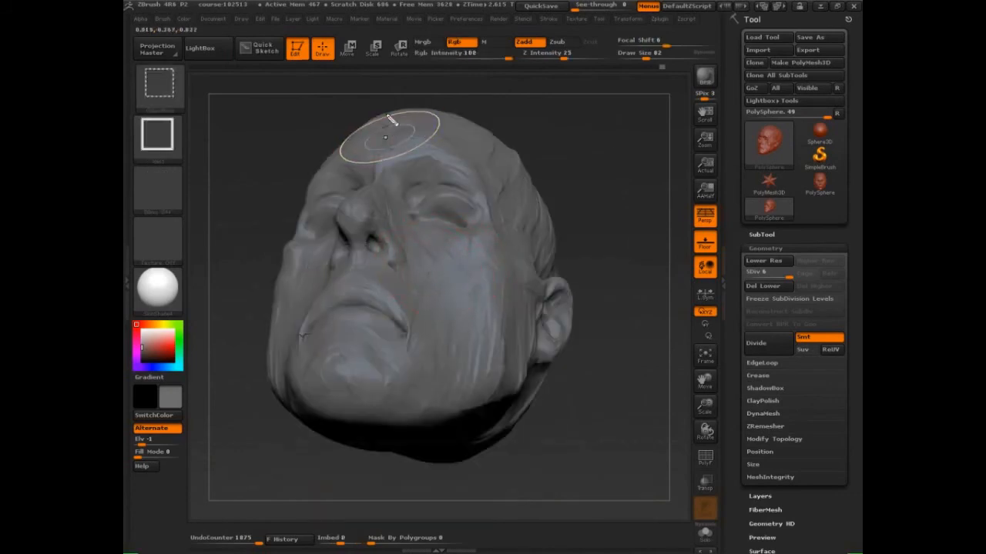
pyautogui.moveTo(385, 114)
pyautogui.mouseDown()
pyautogui.moveTo(420, 110)
pyautogui.moveTo(365, 122)
pyautogui.mouseUp()
pyautogui.moveTo(388, 128); pyautogui.dragTo(357, 68)
pyautogui.moveTo(356, 68); pyautogui.dragTo(350, 91)
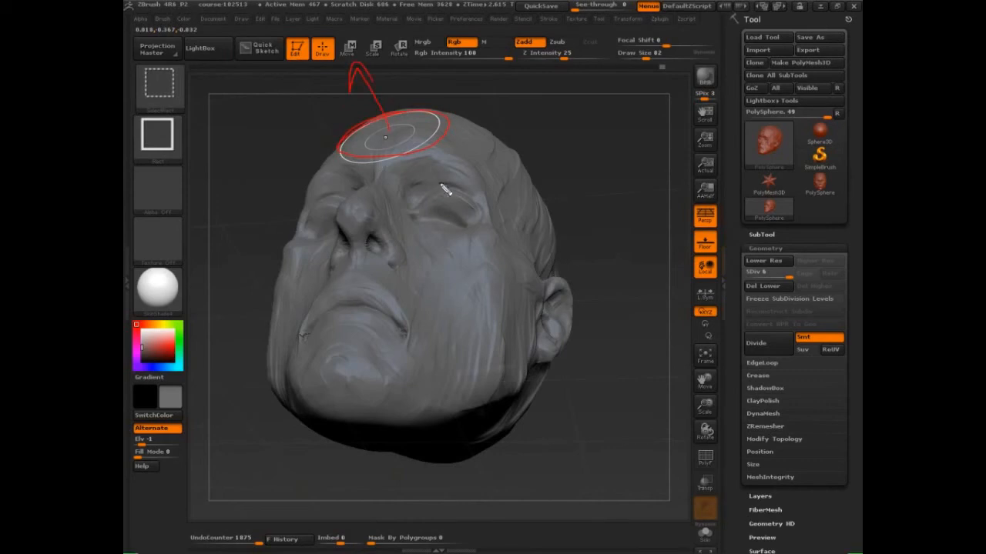
pyautogui.press('Escape')
pyautogui.moveTo(586, 148); pyautogui.dragTo(580, 149)
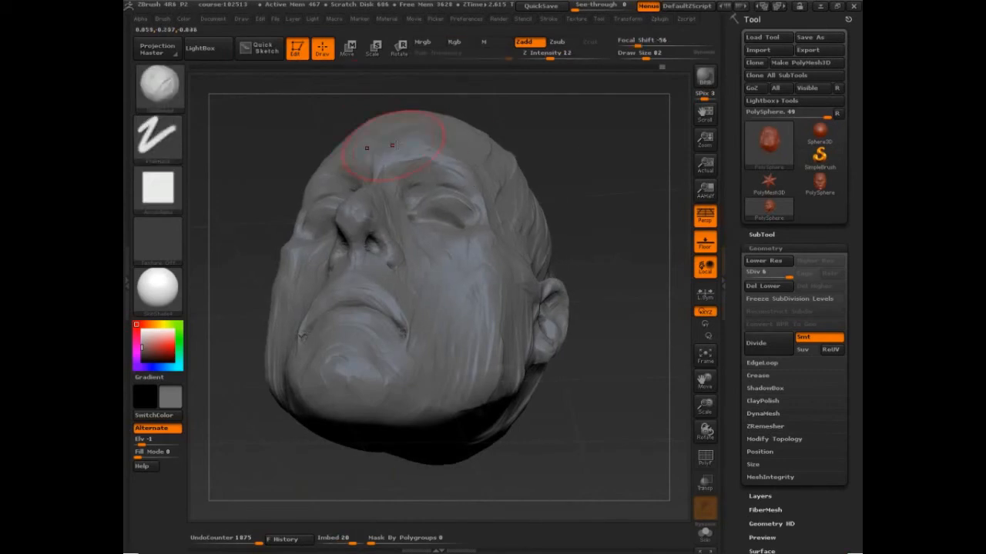
# Step: Annotate the temple with an ellipse and arrows pointing outward and inward across the face, and clear the annotation
pyautogui.hotkey('ctrl', 'shift', '3')
pyautogui.moveTo(497, 152)
pyautogui.mouseDown()
pyautogui.moveTo(539, 253)
pyautogui.moveTo(493, 154)
pyautogui.mouseUp()
pyautogui.moveTo(512, 202)
pyautogui.mouseDown()
pyautogui.moveTo(577, 167)
pyautogui.moveTo(597, 186)
pyautogui.mouseUp()
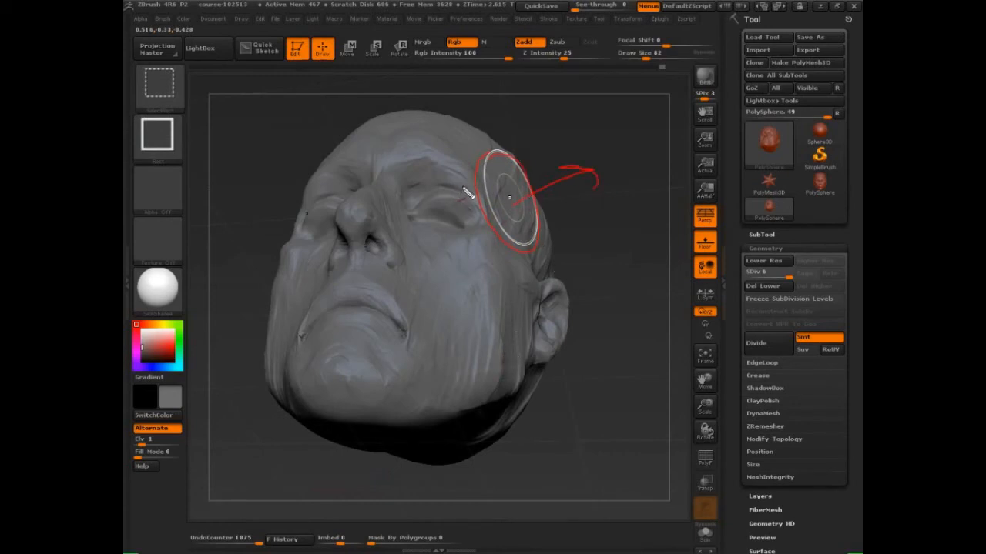
pyautogui.moveTo(509, 216)
pyautogui.mouseDown()
pyautogui.moveTo(454, 240)
pyautogui.moveTo(495, 239)
pyautogui.mouseUp()
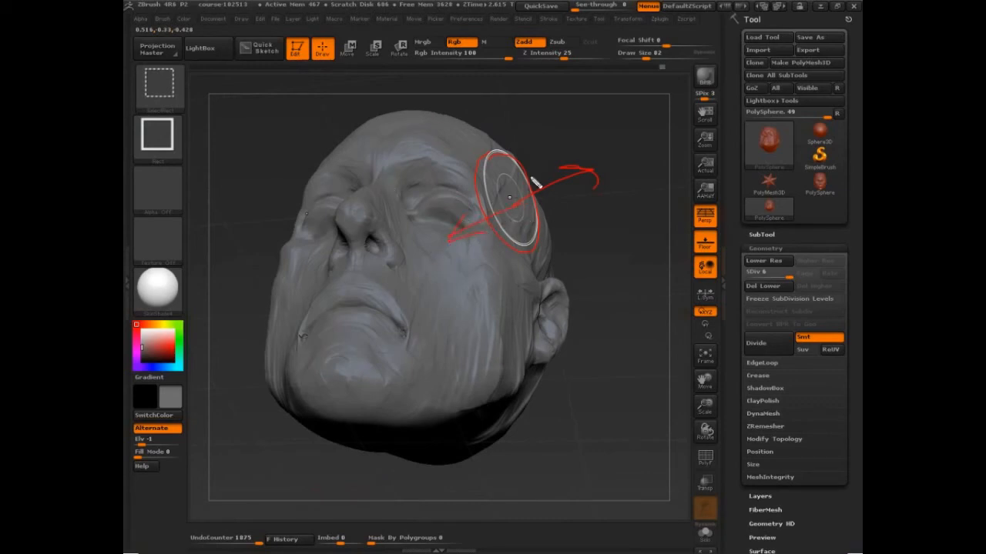
pyautogui.moveTo(480, 187); pyautogui.dragTo(434, 205)
pyautogui.moveTo(453, 186)
pyautogui.mouseDown()
pyautogui.moveTo(435, 206)
pyautogui.moveTo(462, 203)
pyautogui.mouseUp()
pyautogui.moveTo(510, 175)
pyautogui.mouseDown()
pyautogui.moveTo(555, 156)
pyautogui.moveTo(546, 164)
pyautogui.mouseUp()
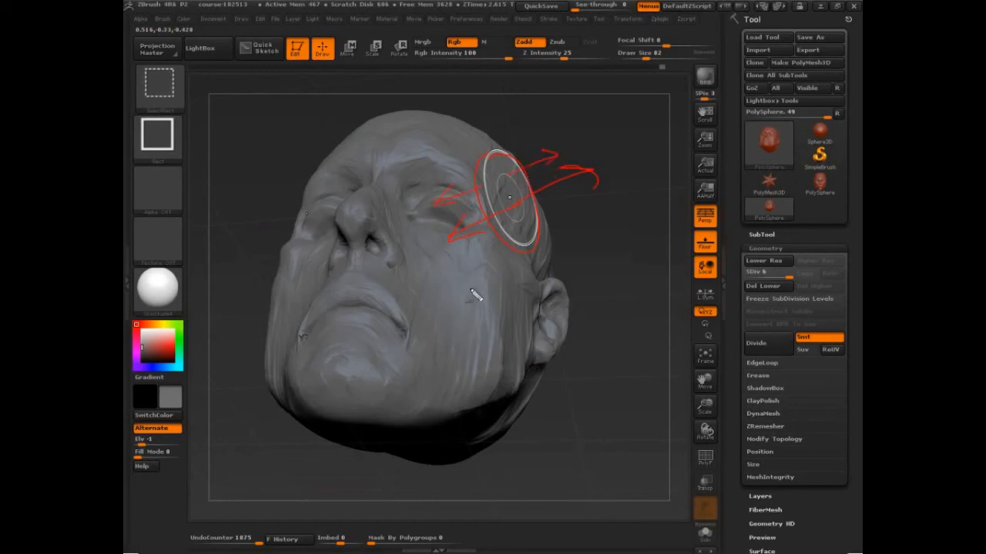
pyautogui.moveTo(502, 245); pyautogui.dragTo(471, 263)
pyautogui.moveTo(471, 263); pyautogui.dragTo(488, 259)
pyautogui.press('Escape')
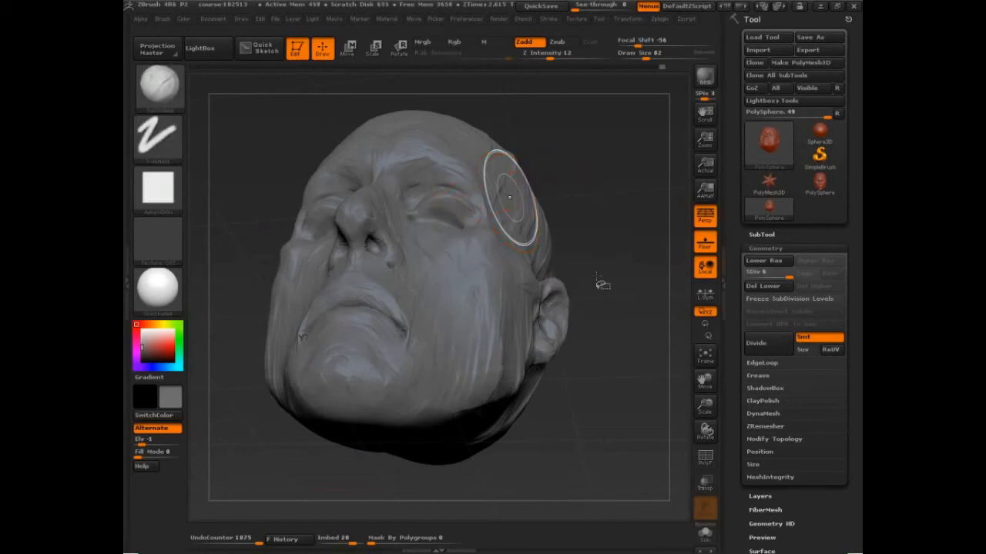
# Step: Review the Picker's orientation setting and the ClayBuildup brush's Samples settings
pyautogui.moveTo(601, 281)
pyautogui.mouseDown()
pyautogui.moveTo(606, 272)
pyautogui.moveTo(539, 131)
pyautogui.mouseUp()
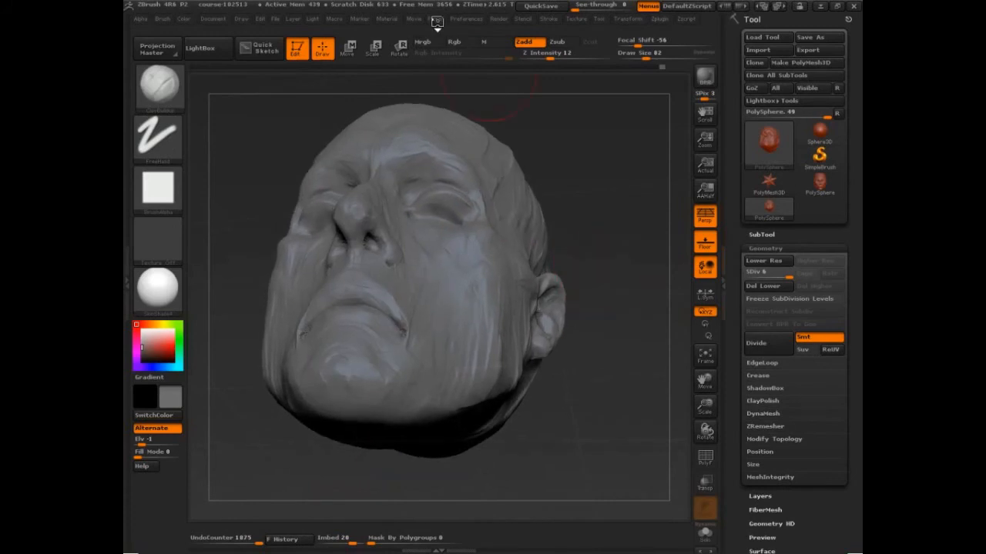
pyautogui.click(435, 18)
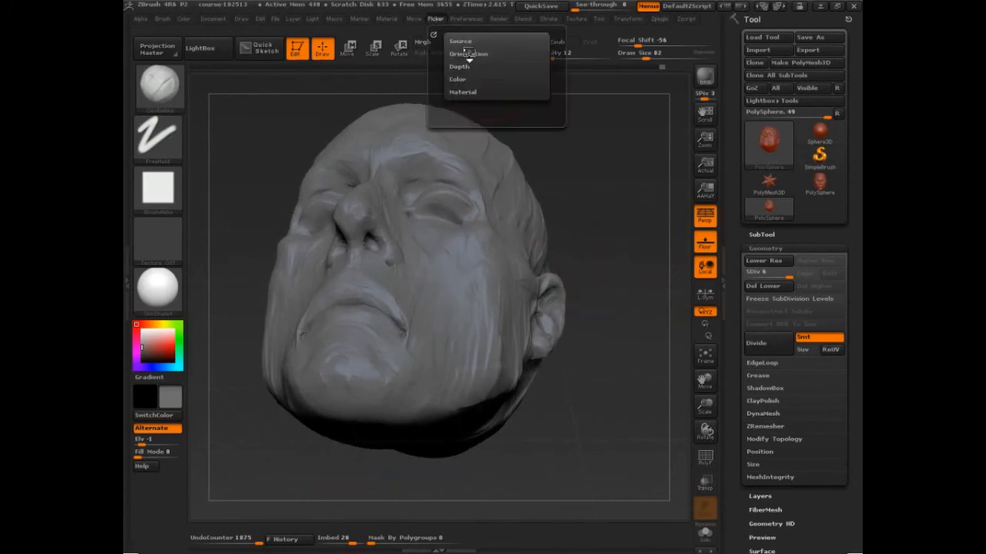
pyautogui.click(474, 54)
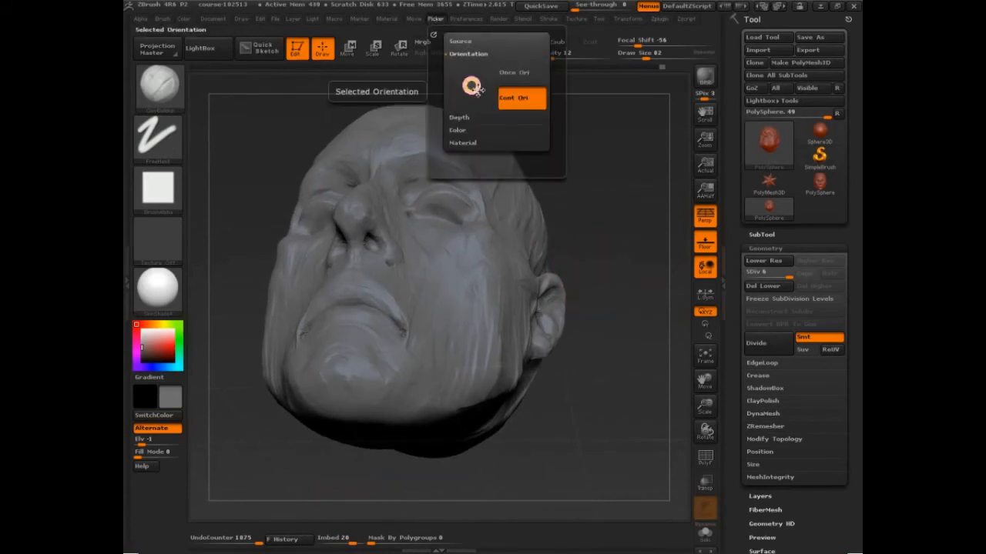
pyautogui.click(162, 18)
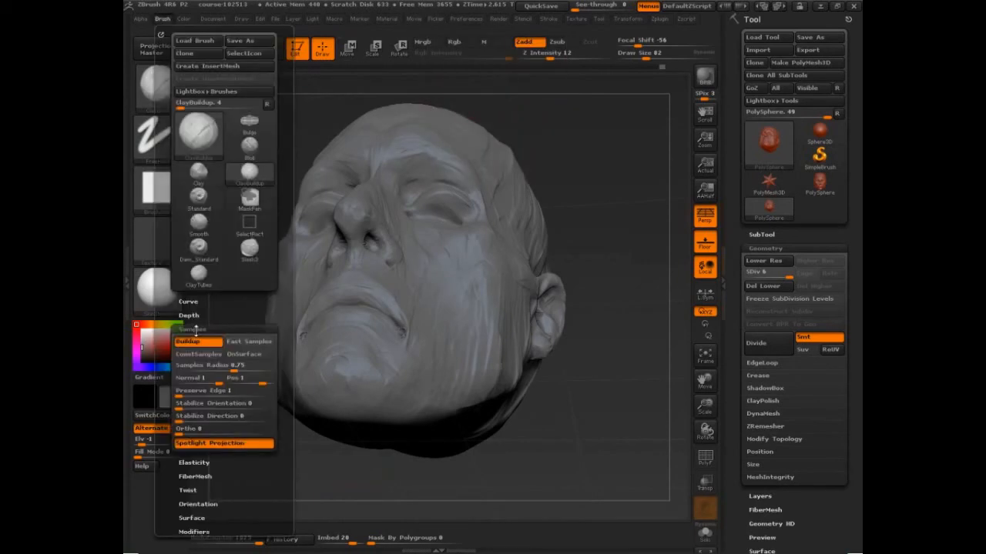
pyautogui.click(231, 294)
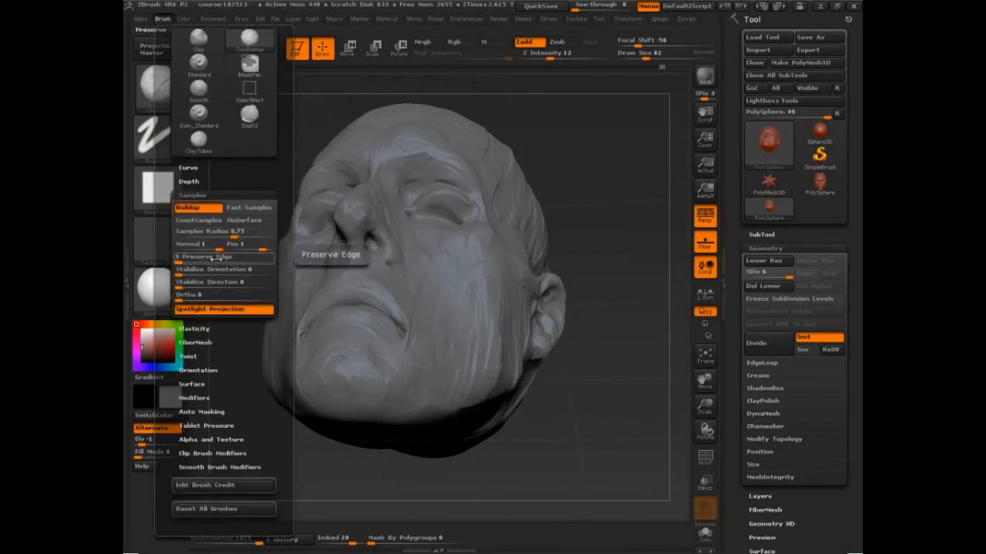
# Step: Sketch a row of short stepped lines behind the ear as a screen annotation, and clear it
pyautogui.moveTo(610, 219)
pyautogui.mouseDown()
pyautogui.moveTo(611, 207)
pyautogui.moveTo(456, 202)
pyautogui.mouseUp()
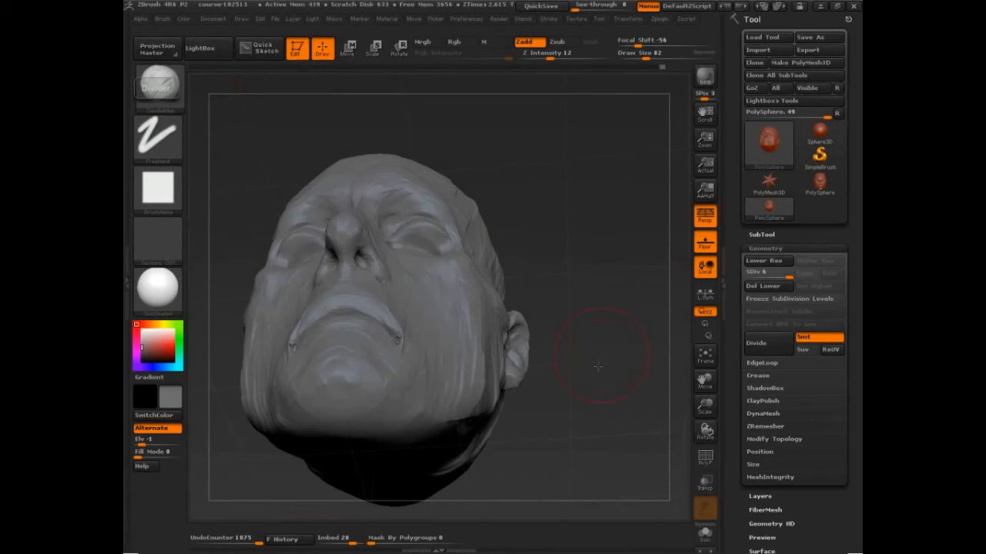
pyautogui.moveTo(597, 367)
pyautogui.mouseDown()
pyautogui.moveTo(606, 436)
pyautogui.moveTo(228, 333)
pyautogui.moveTo(202, 265)
pyautogui.mouseUp()
pyautogui.hotkey('ctrl', 'shift', 'd')
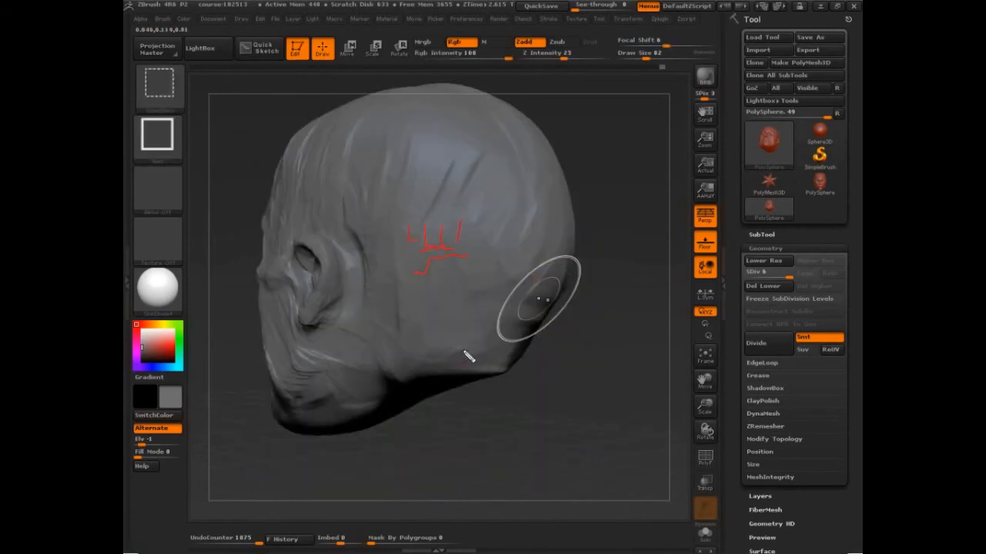
pyautogui.press('Escape')
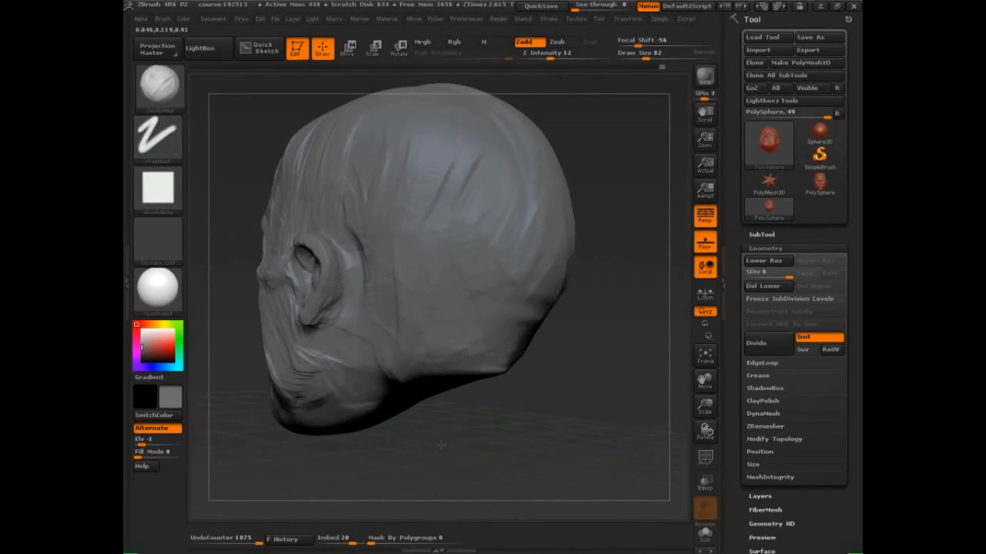
# Step: Lower the head to subdivision level 2, try carving the mouth with a subtractive brush at Z intensity 70, and undo the strokes
pyautogui.moveTo(258, 460); pyautogui.dragTo(341, 474)
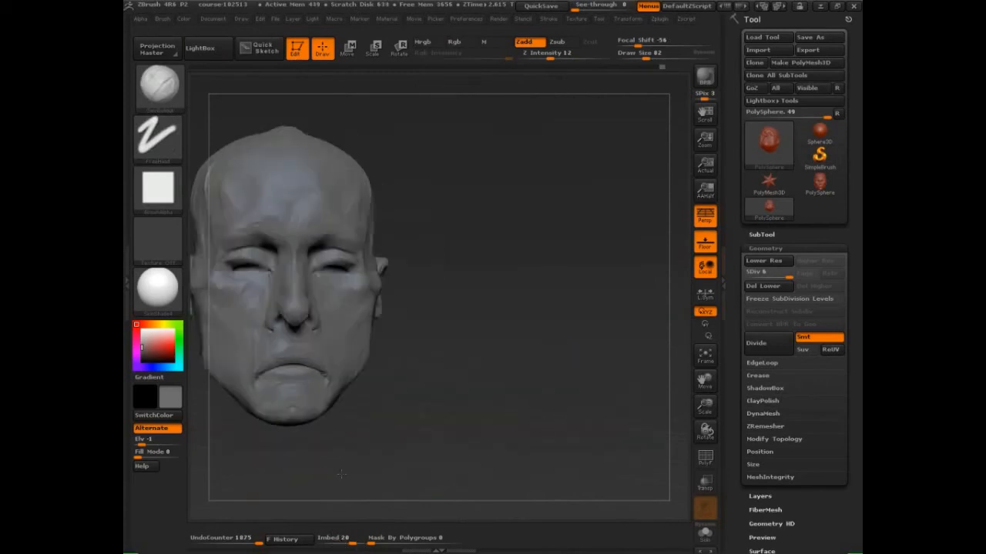
pyautogui.moveTo(429, 451); pyautogui.dragTo(572, 428)
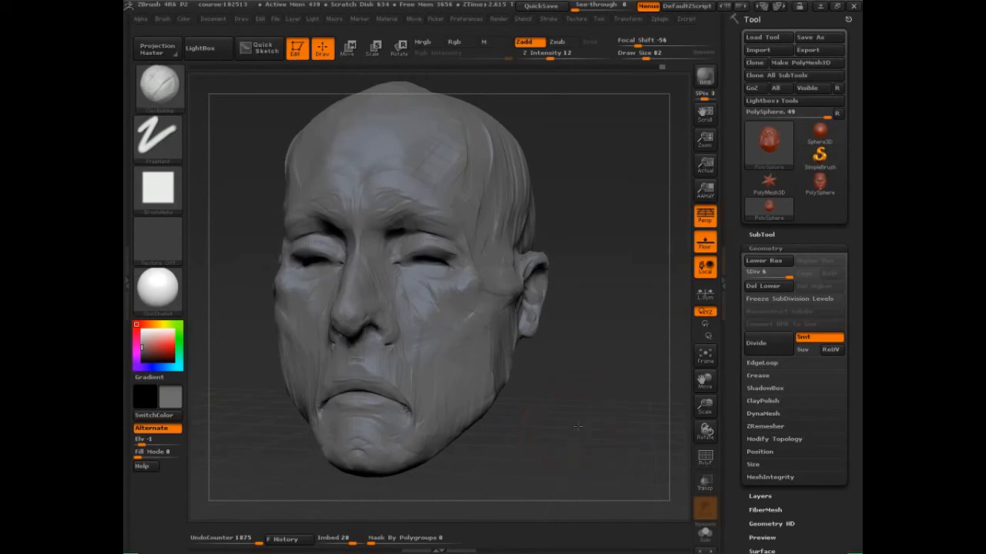
pyautogui.moveTo(567, 427); pyautogui.dragTo(573, 426)
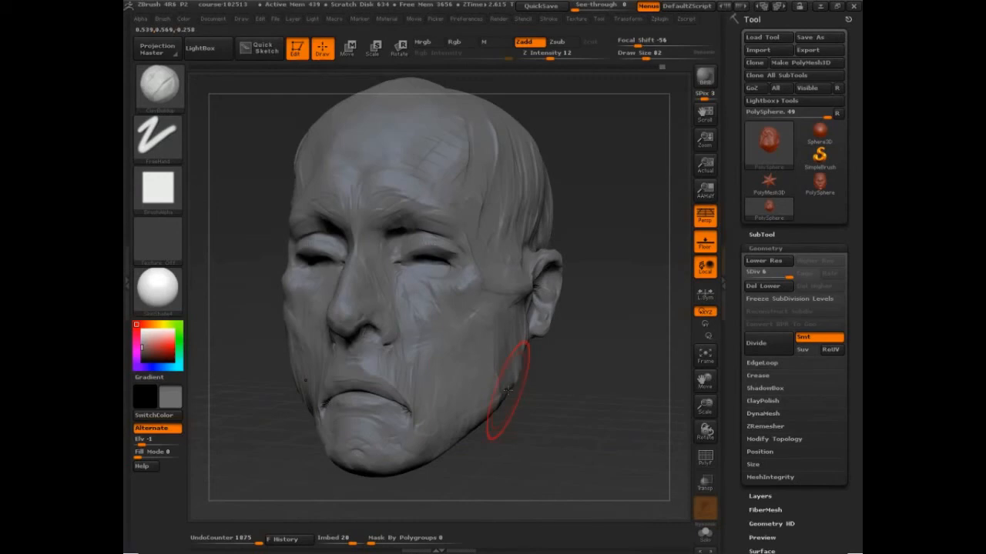
pyautogui.moveTo(781, 277); pyautogui.dragTo(760, 279)
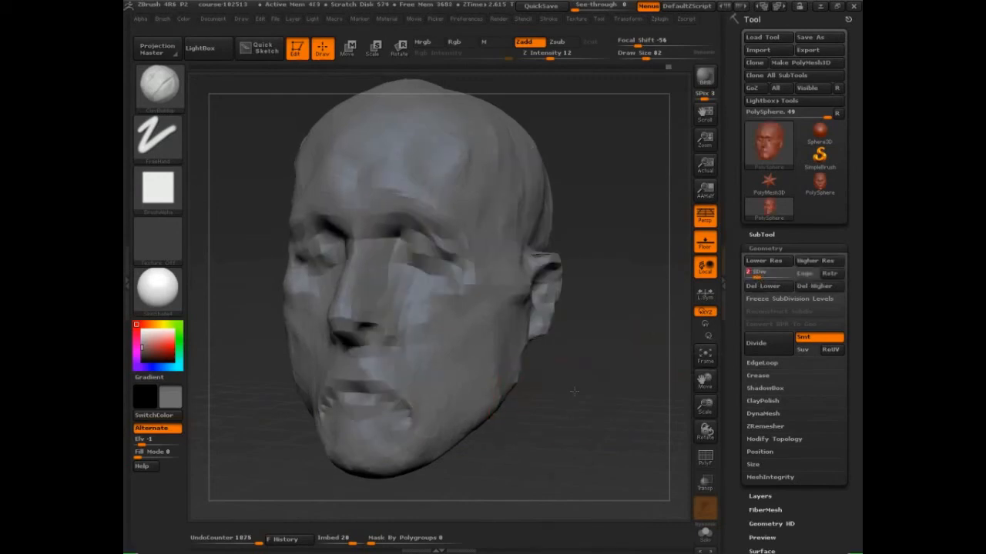
pyautogui.moveTo(568, 392)
pyautogui.mouseDown()
pyautogui.moveTo(606, 407)
pyautogui.moveTo(569, 376)
pyautogui.mouseUp()
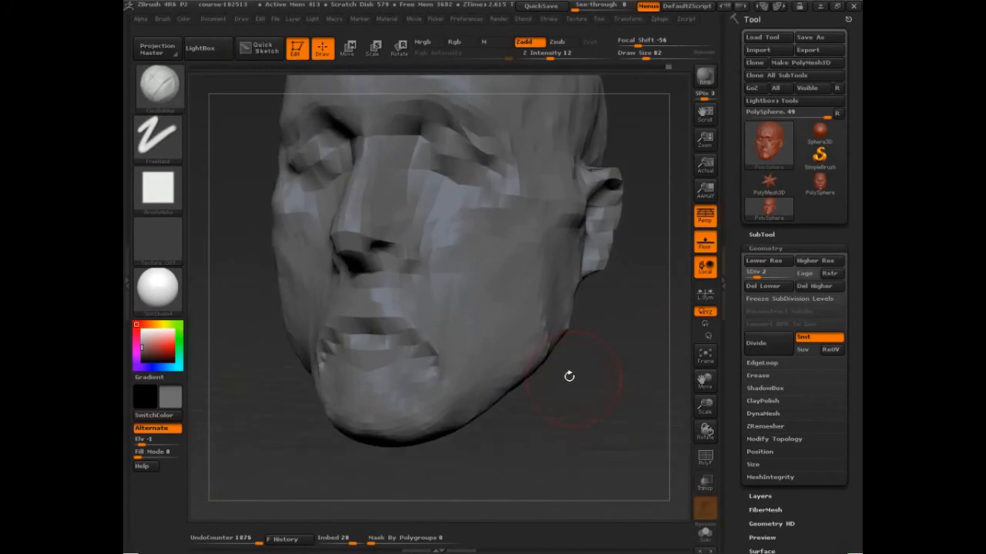
pyautogui.press('b')
pyautogui.press('d')
pyautogui.press('s')
pyautogui.moveTo(377, 326)
pyautogui.mouseDown()
pyautogui.moveTo(421, 344)
pyautogui.moveTo(442, 391)
pyautogui.mouseUp()
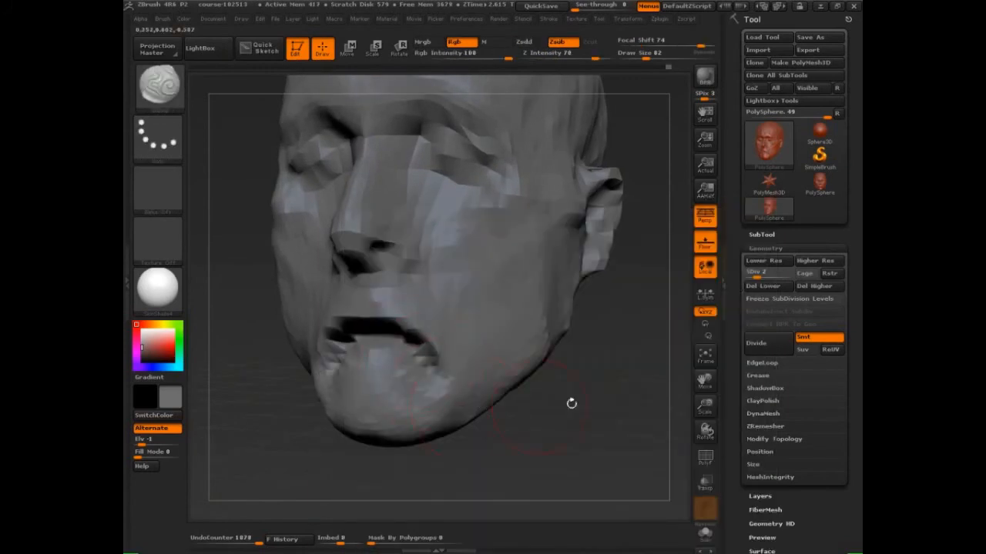
pyautogui.hotkey('ctrl', 'z')
pyautogui.hotkey('ctrl', 'z')
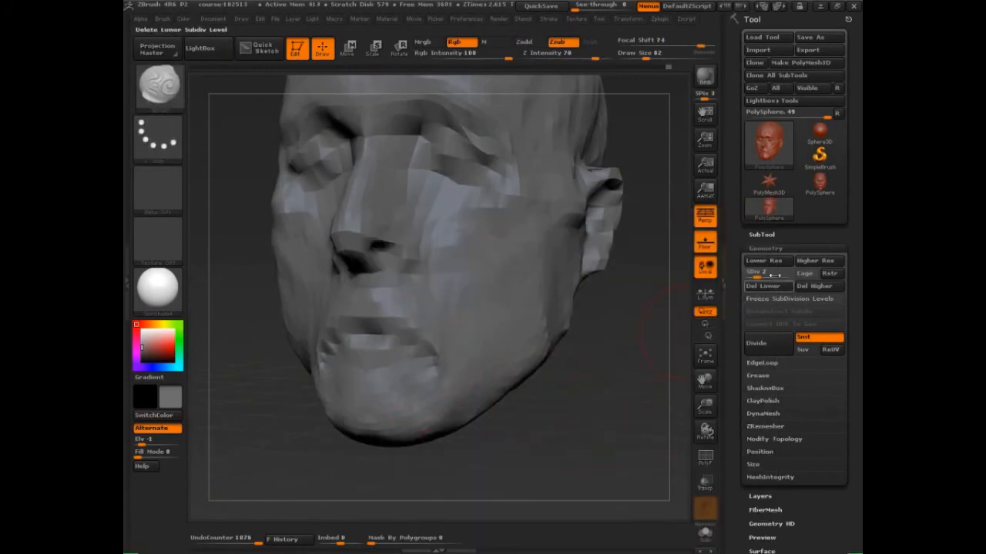
# Step: Raise the head to subdivision level 4, try carving the line between the lips, and undo it
pyautogui.click(775, 276)
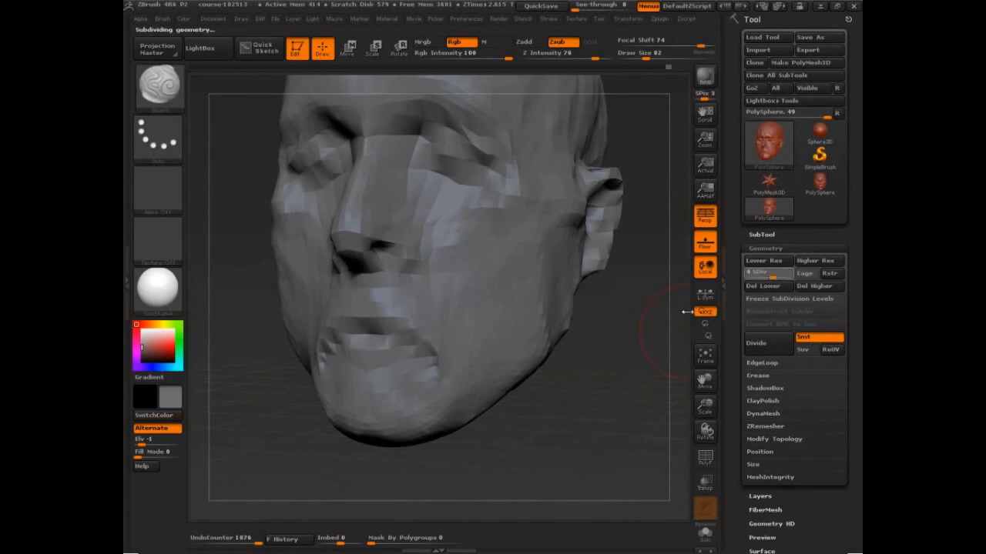
pyautogui.moveTo(431, 357)
pyautogui.mouseDown()
pyautogui.moveTo(400, 338)
pyautogui.moveTo(344, 342)
pyautogui.mouseUp()
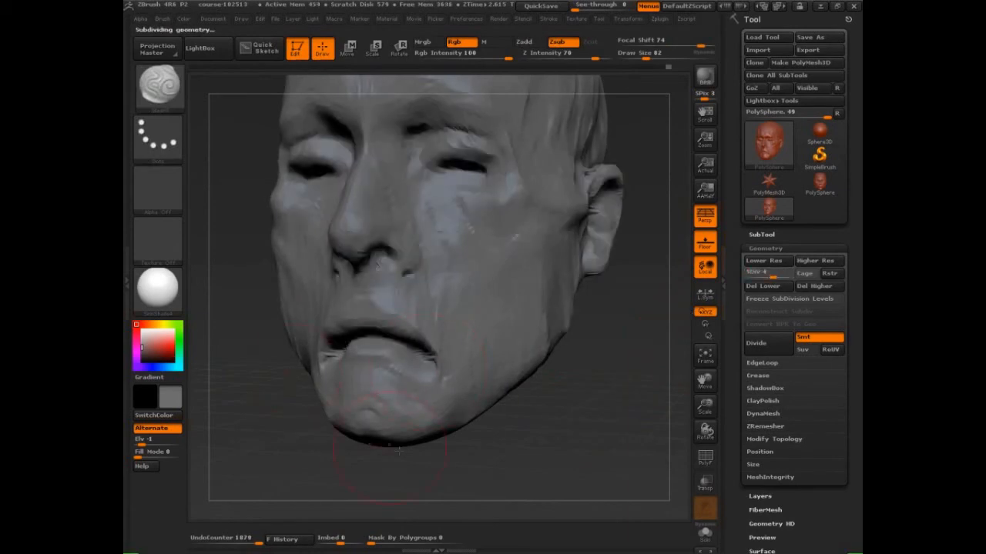
pyautogui.hotkey('ctrl', 'z')
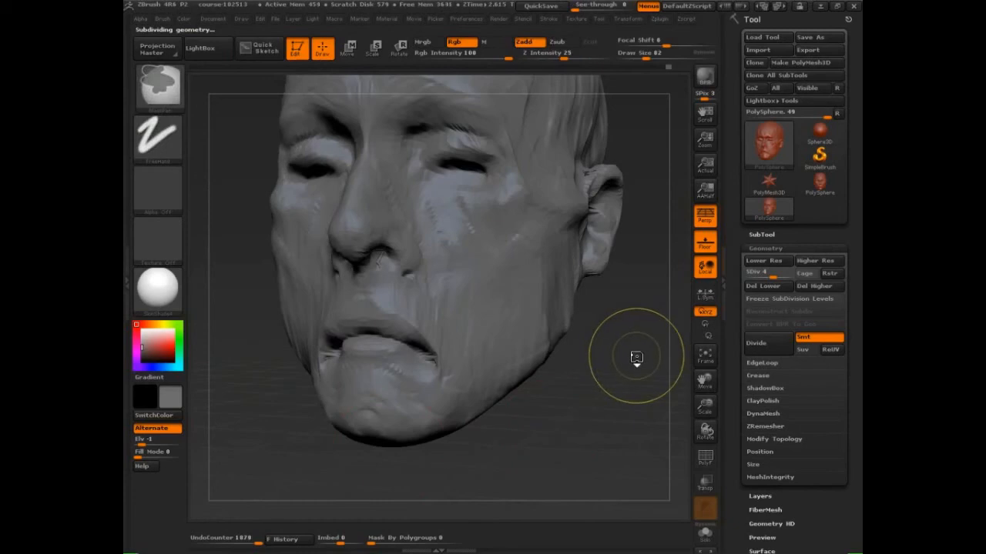
pyautogui.hotkey('ctrl', 'z')
# Step: Set the head to subdivision level 6
pyautogui.click(792, 274)
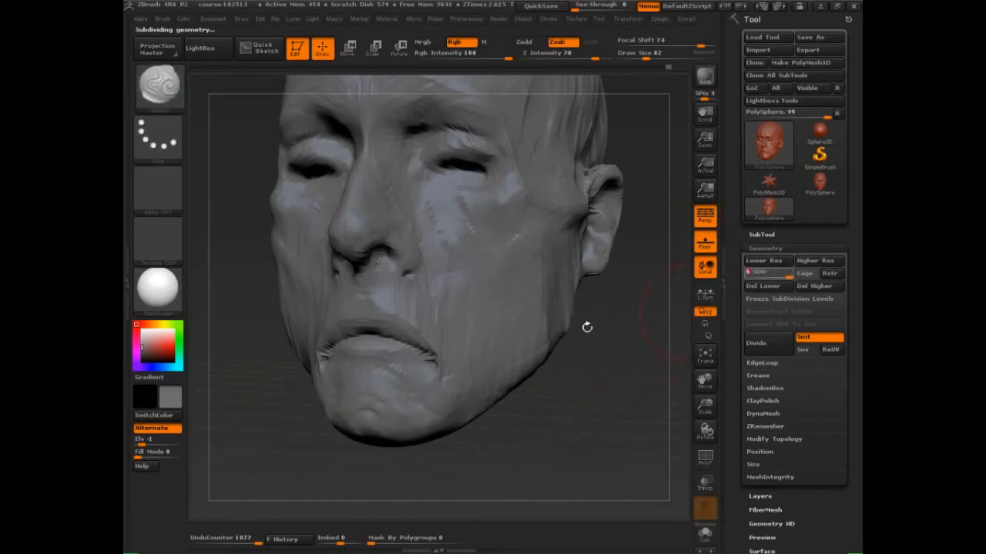
pyautogui.moveTo(603, 329)
pyautogui.keyDown('alt'); pyautogui.mouseDown()
pyautogui.moveTo(609, 286)
pyautogui.moveTo(600, 315)
pyautogui.mouseUp(); pyautogui.keyUp('alt')
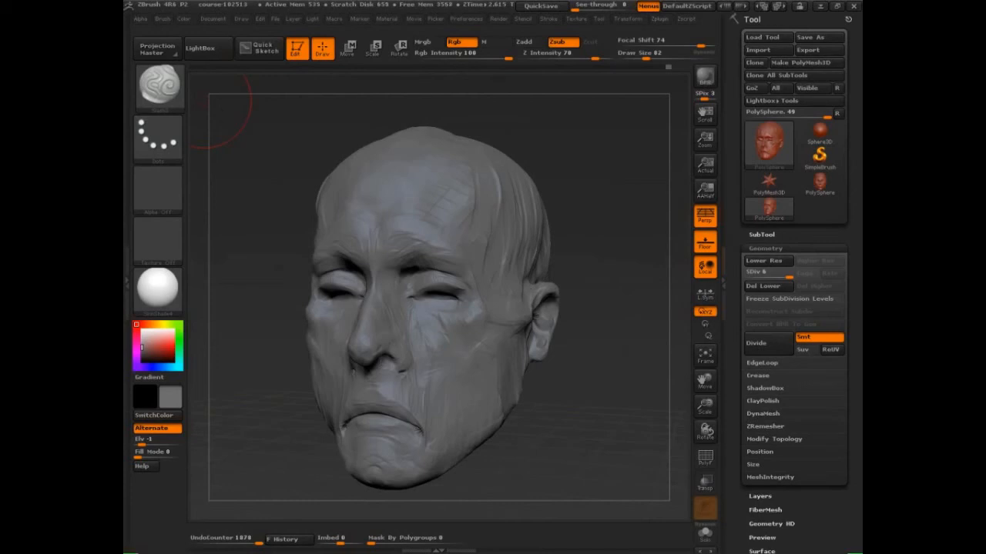
# Step: Try a subtractive stroke on the cheek with a smaller draw size, undo it, and switch to the ClayBuildup brush
pyautogui.moveTo(620, 388)
pyautogui.mouseDown()
pyautogui.moveTo(610, 378)
pyautogui.moveTo(634, 345)
pyautogui.moveTo(615, 245)
pyautogui.mouseUp()
pyautogui.press('s')
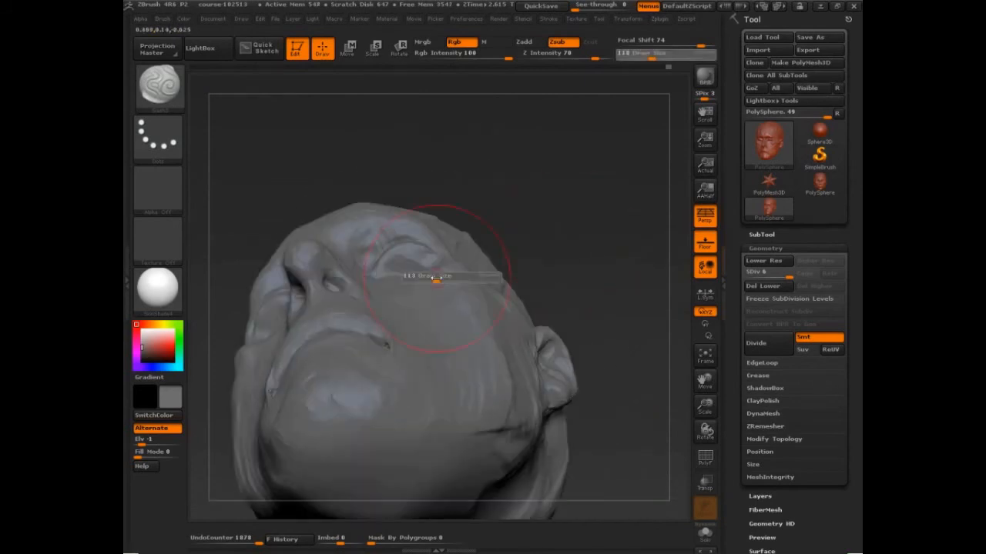
pyautogui.moveTo(436, 278); pyautogui.dragTo(406, 280)
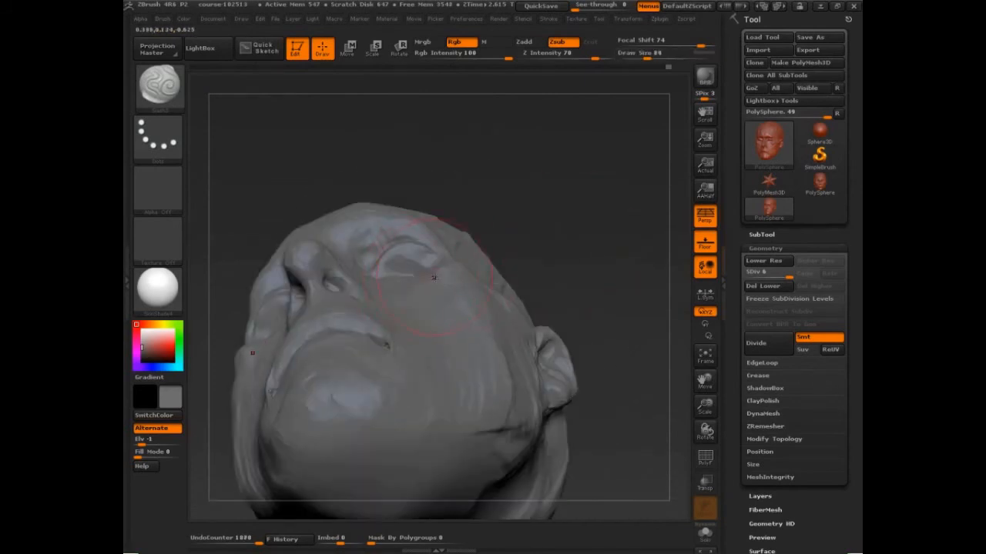
pyautogui.hotkey('ctrl', 'z')
pyautogui.press('b')
pyautogui.press('c')
pyautogui.press('b')
pyautogui.moveTo(557, 248); pyautogui.dragTo(550, 248)
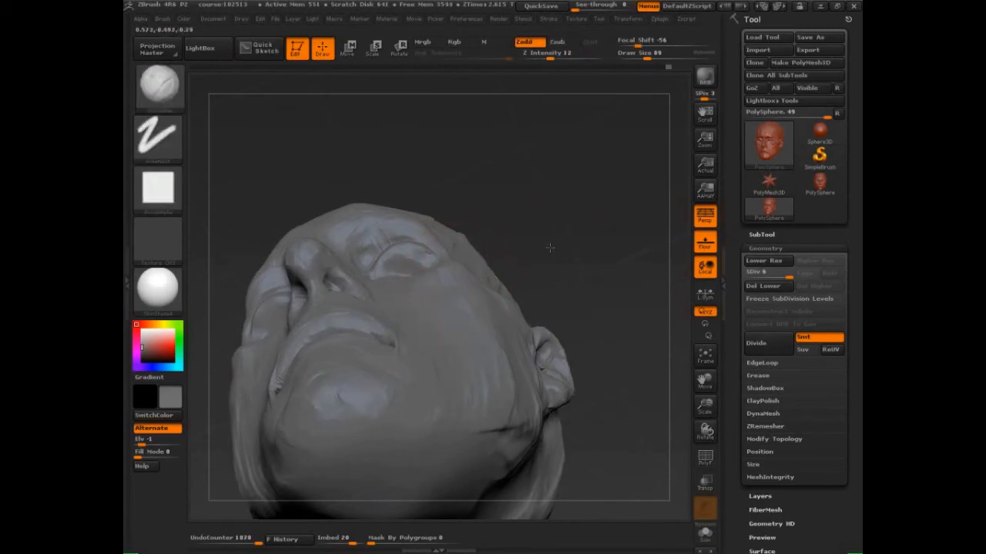
# Step: Reshape the cheek and jaw contours with the Move brush, starting at draw size 93
pyautogui.press('b')
pyautogui.press('m')
pyautogui.press('v')
pyautogui.press('s')
pyautogui.moveTo(502, 281)
pyautogui.mouseDown()
pyautogui.moveTo(518, 278)
pyautogui.moveTo(418, 260)
pyautogui.moveTo(437, 278)
pyautogui.moveTo(469, 276)
pyautogui.moveTo(490, 305)
pyautogui.moveTo(467, 303)
pyautogui.moveTo(472, 281)
pyautogui.mouseUp()
pyautogui.press('s')
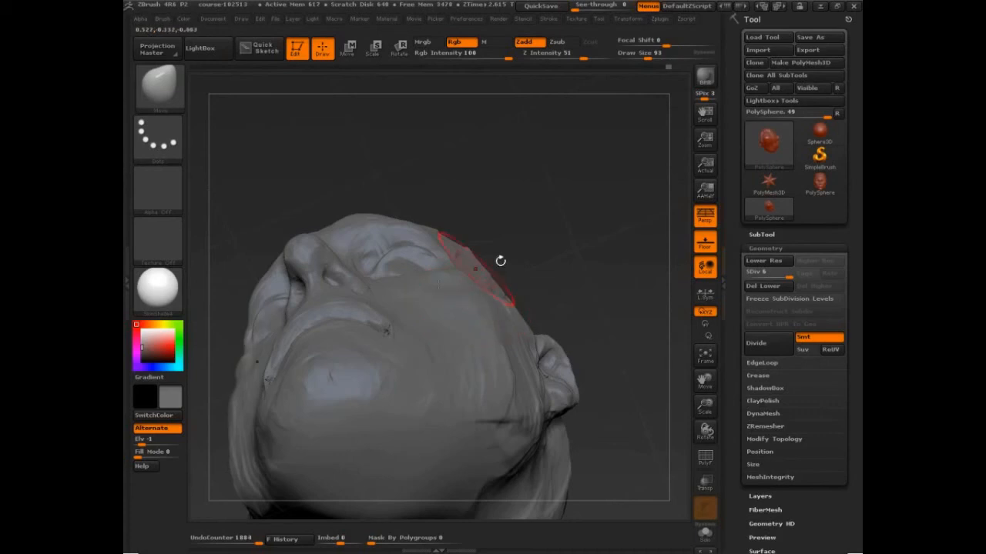
pyautogui.moveTo(521, 231)
pyautogui.mouseDown()
pyautogui.moveTo(601, 328)
pyautogui.moveTo(418, 275)
pyautogui.mouseUp()
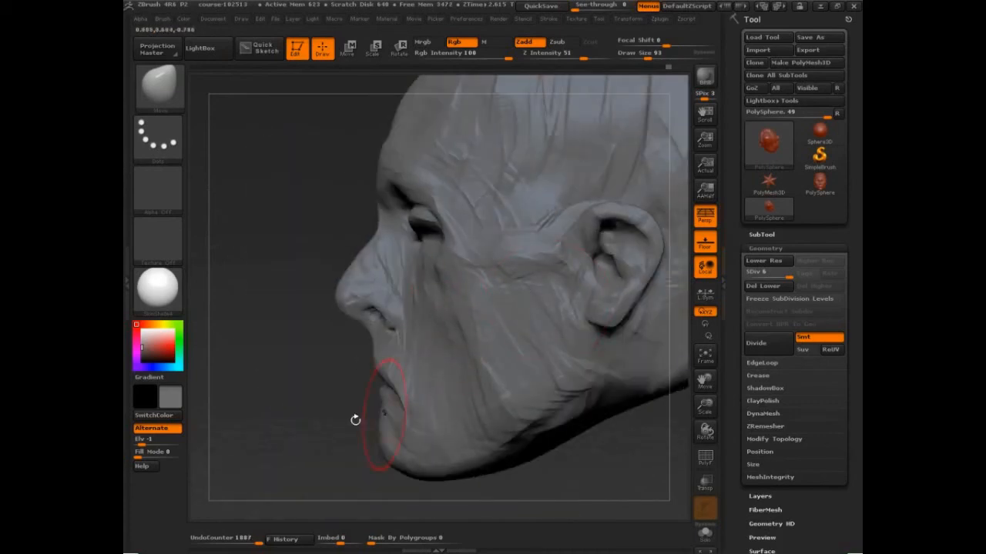
pyautogui.moveTo(355, 419); pyautogui.dragTo(422, 453)
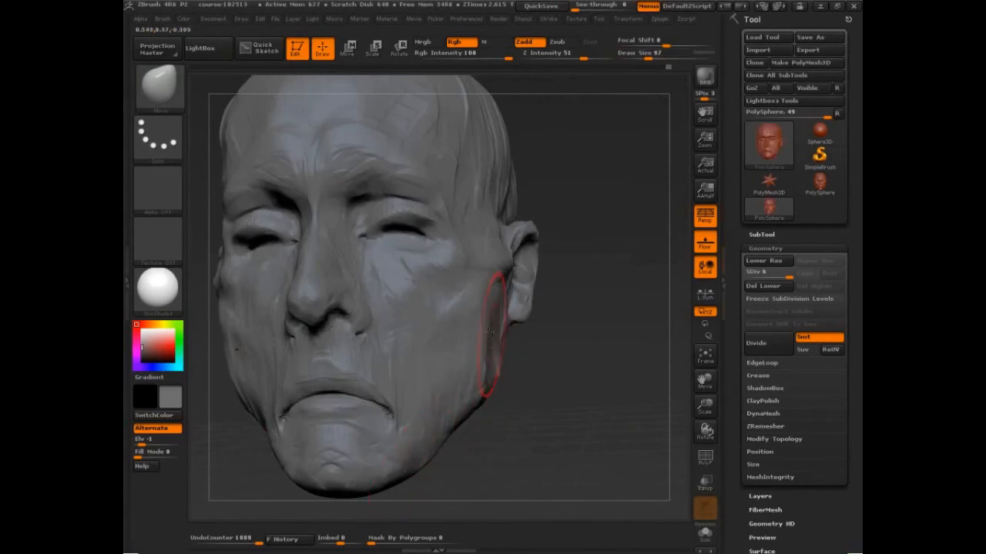
pyautogui.moveTo(489, 333); pyautogui.dragTo(481, 335)
pyautogui.moveTo(541, 379)
pyautogui.mouseDown()
pyautogui.moveTo(578, 395)
pyautogui.moveTo(462, 455)
pyautogui.mouseUp()
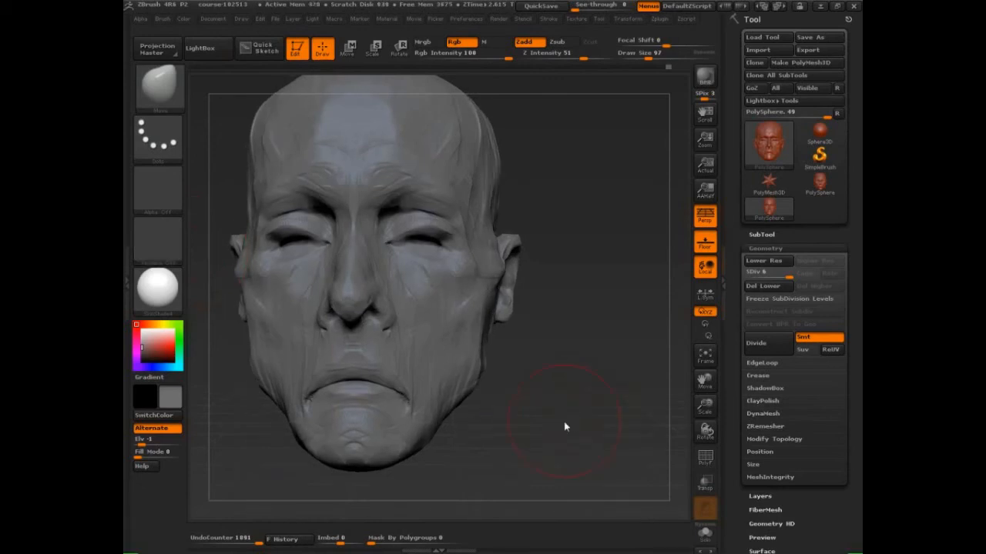
# Step: Reduce the Move brush's draw size to 45 and reshape the eyelids and surrounding eye area
pyautogui.press('[')
pyautogui.press('[')
pyautogui.press('[')
pyautogui.press('[')
pyautogui.press('[')
pyautogui.moveTo(569, 423); pyautogui.dragTo(623, 420)
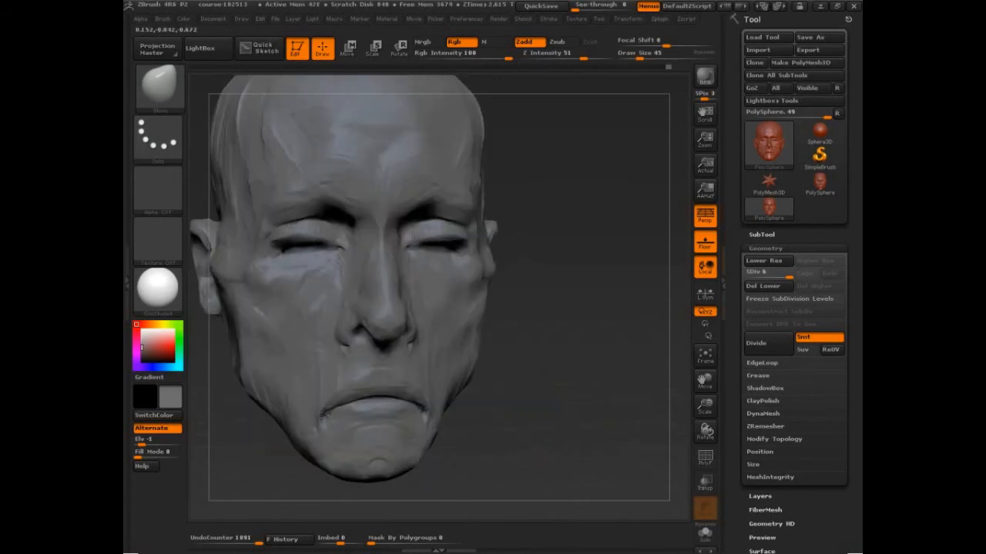
pyautogui.moveTo(439, 242)
pyautogui.mouseDown()
pyautogui.moveTo(452, 238)
pyautogui.moveTo(405, 245)
pyautogui.mouseUp()
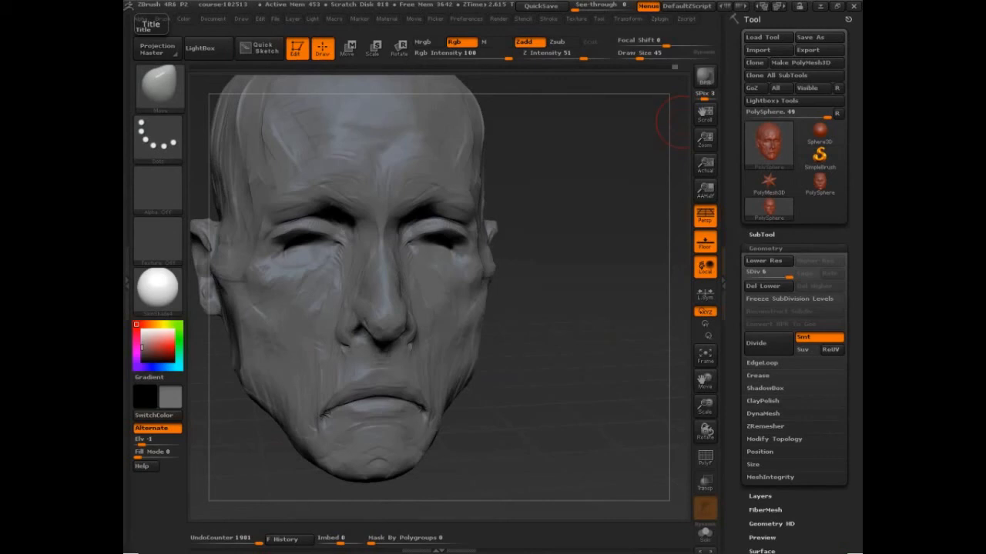
# Step: Sketch a horizontal line beside the jaw as a screen annotation, and clear it
pyautogui.hotkey('ctrl', 'shift')
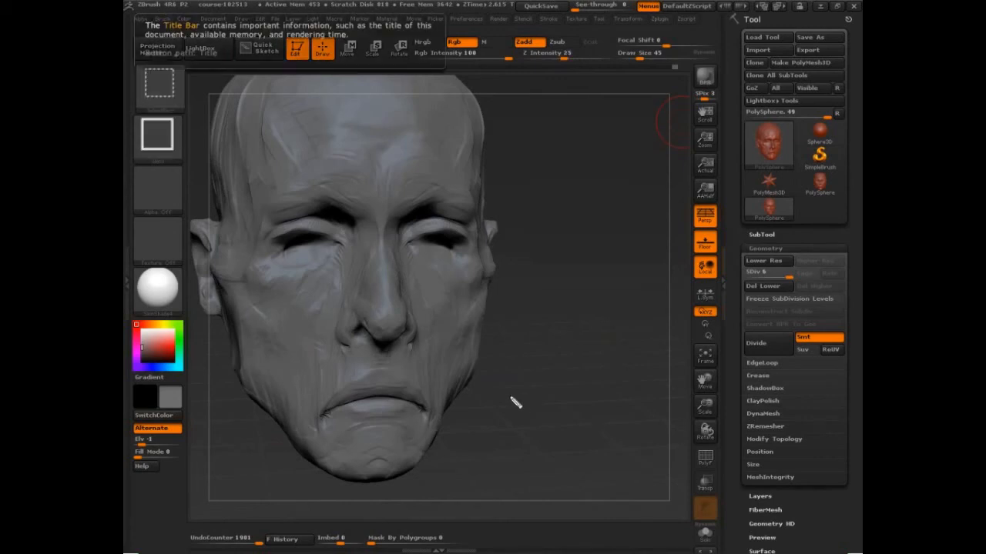
pyautogui.moveTo(502, 419)
pyautogui.mouseDown()
pyautogui.moveTo(502, 362)
pyautogui.moveTo(559, 414)
pyautogui.moveTo(586, 351)
pyautogui.moveTo(623, 406)
pyautogui.moveTo(647, 403)
pyautogui.moveTo(676, 422)
pyautogui.mouseUp()
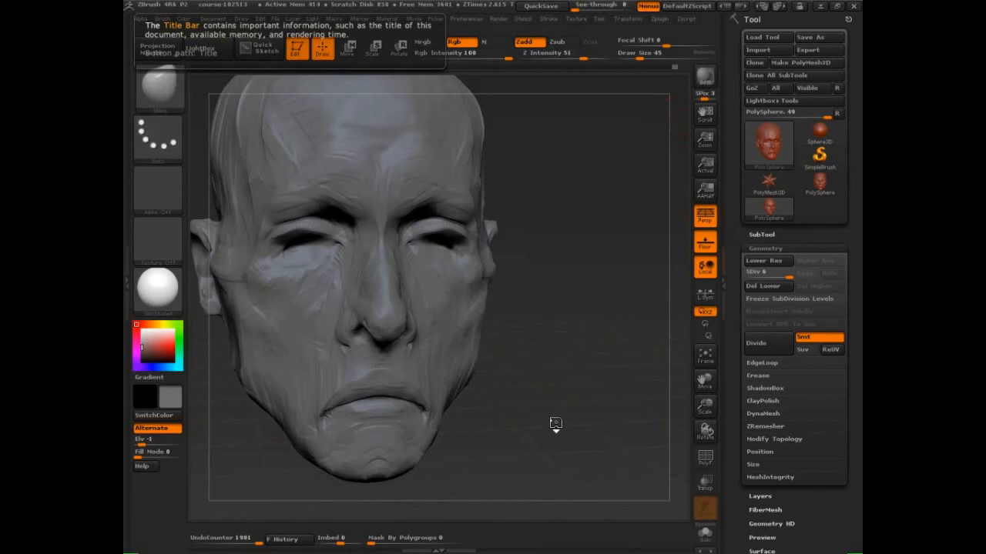
# Step: Sketch short lines radiating from the temple, crown and cheek as a screen annotation on the head seen from below, and clear them
pyautogui.moveTo(559, 421); pyautogui.dragTo(560, 241)
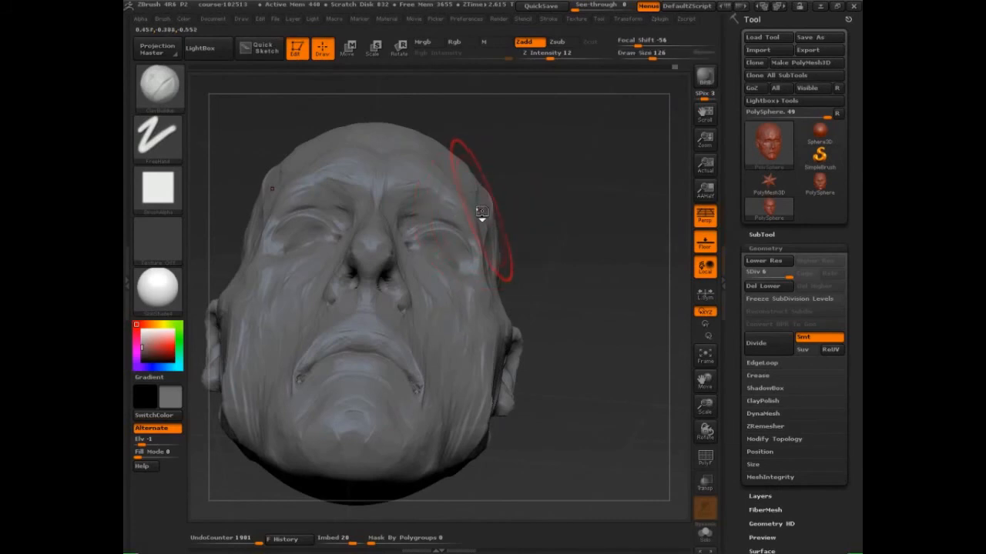
pyautogui.hotkey('ctrl', 'shift')
pyautogui.moveTo(460, 190); pyautogui.dragTo(475, 145)
pyautogui.moveTo(469, 160)
pyautogui.mouseDown()
pyautogui.moveTo(469, 194)
pyautogui.moveTo(494, 181)
pyautogui.moveTo(524, 223)
pyautogui.mouseUp()
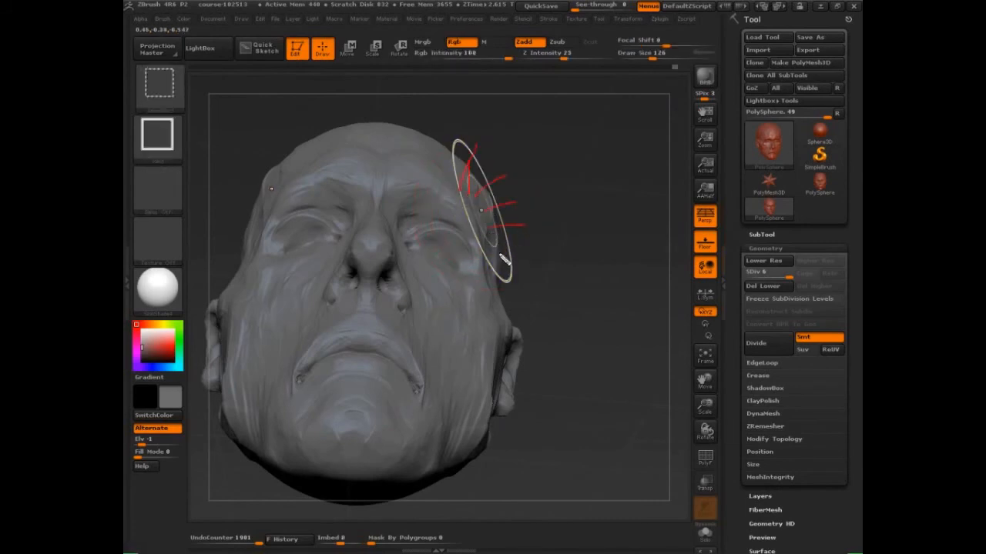
pyautogui.moveTo(502, 254); pyautogui.dragTo(535, 236)
pyautogui.moveTo(462, 154); pyautogui.dragTo(451, 133)
pyautogui.moveTo(384, 122); pyautogui.dragTo(390, 75)
pyautogui.moveTo(272, 206); pyautogui.dragTo(237, 200)
pyautogui.moveTo(342, 324)
pyautogui.mouseDown()
pyautogui.moveTo(332, 304)
pyautogui.moveTo(312, 325)
pyautogui.moveTo(289, 316)
pyautogui.moveTo(294, 260)
pyautogui.mouseUp()
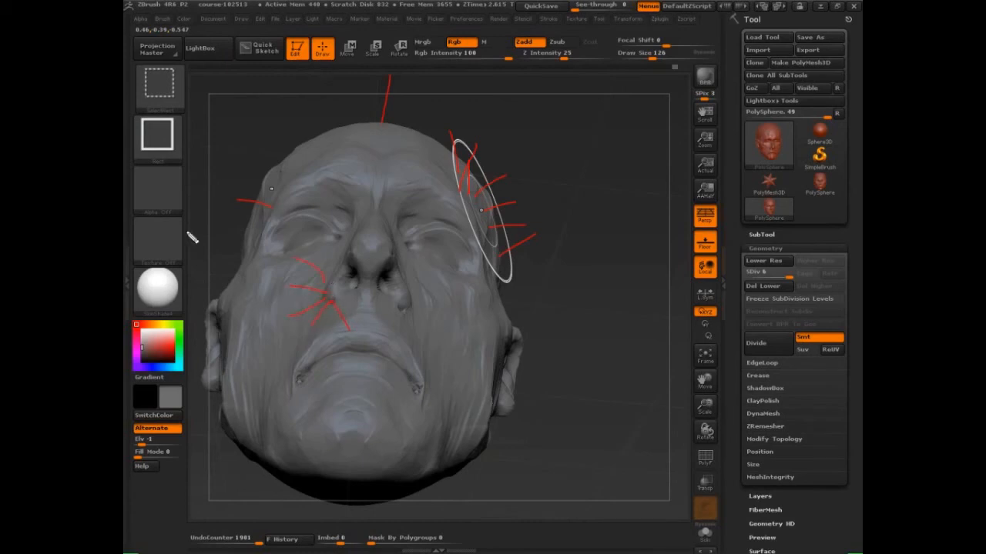
pyautogui.press('Escape')
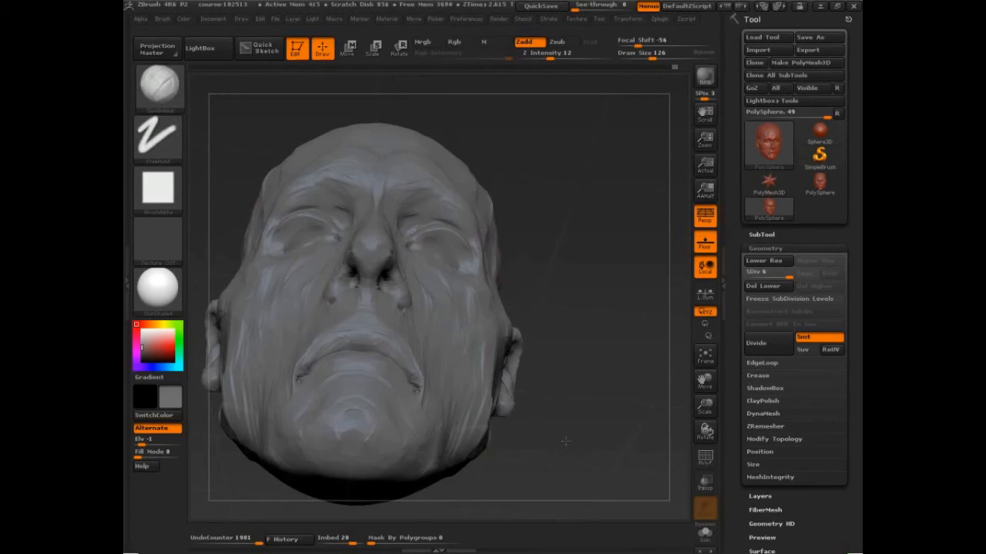
# Step: Annotate the brush ring at the temple with contour curves, outward surface lines and a thick averaged direction line, and clear the sketch
pyautogui.hotkey('ctrl', 'shift')
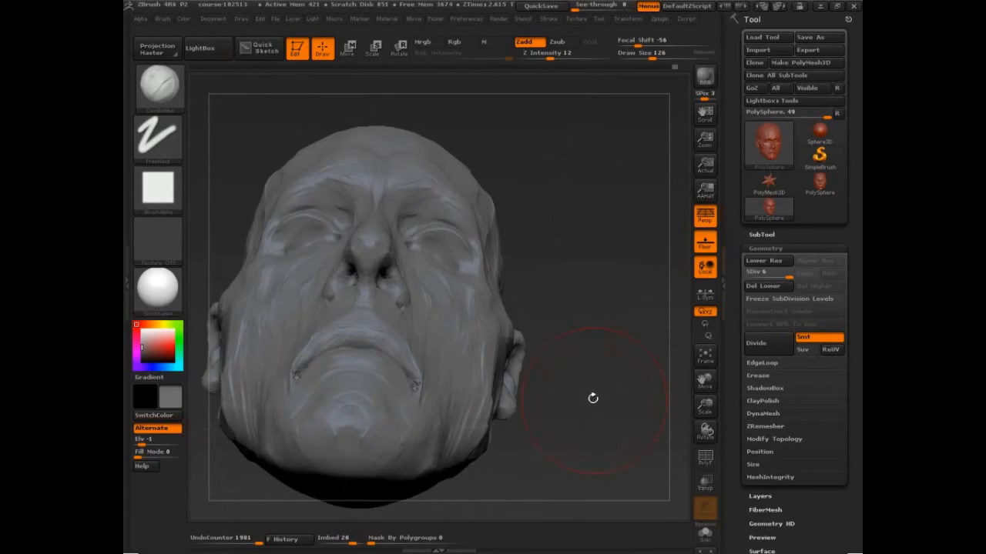
pyautogui.hotkey('ctrl', 'shift')
pyautogui.moveTo(458, 130)
pyautogui.keyDown('ctrl'); pyautogui.keyDown('shift'); pyautogui.mouseDown()
pyautogui.moveTo(466, 217)
pyautogui.moveTo(524, 243)
pyautogui.moveTo(508, 282)
pyautogui.moveTo(416, 291)
pyautogui.moveTo(339, 171)
pyautogui.moveTo(377, 296)
pyautogui.moveTo(433, 323)
pyautogui.mouseUp(); pyautogui.keyUp('shift'); pyautogui.keyUp('ctrl')
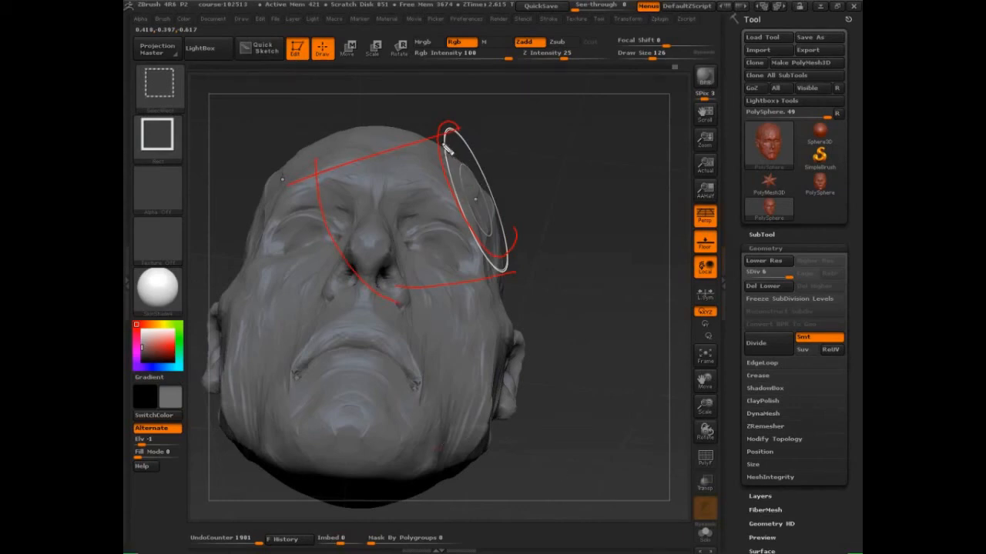
pyautogui.moveTo(459, 158); pyautogui.dragTo(486, 115)
pyautogui.moveTo(480, 174); pyautogui.dragTo(504, 152)
pyautogui.moveTo(493, 191)
pyautogui.mouseDown()
pyautogui.moveTo(526, 179)
pyautogui.moveTo(540, 212)
pyautogui.mouseUp()
pyautogui.moveTo(512, 235)
pyautogui.mouseDown()
pyautogui.moveTo(549, 246)
pyautogui.moveTo(555, 285)
pyautogui.mouseUp()
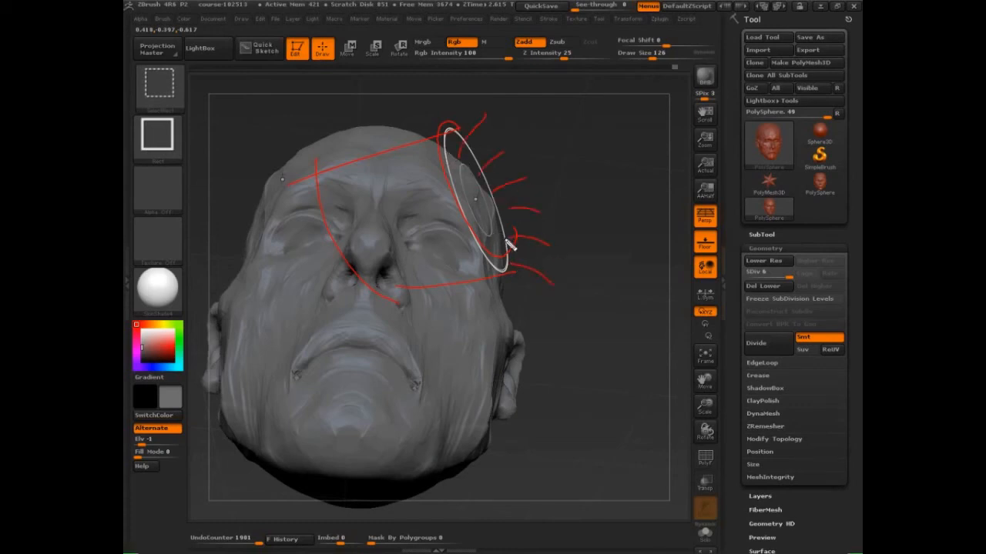
pyautogui.moveTo(494, 200)
pyautogui.mouseDown()
pyautogui.moveTo(539, 168)
pyautogui.moveTo(486, 201)
pyautogui.moveTo(550, 171)
pyautogui.moveTo(485, 120)
pyautogui.mouseUp()
pyautogui.moveTo(538, 213)
pyautogui.mouseDown()
pyautogui.moveTo(548, 257)
pyautogui.moveTo(564, 243)
pyautogui.mouseUp()
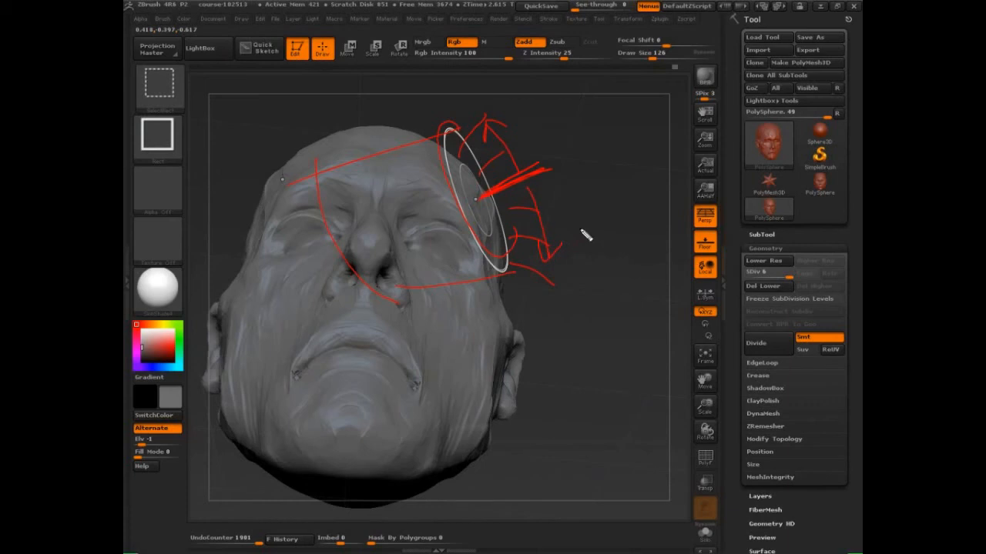
pyautogui.press('Escape')
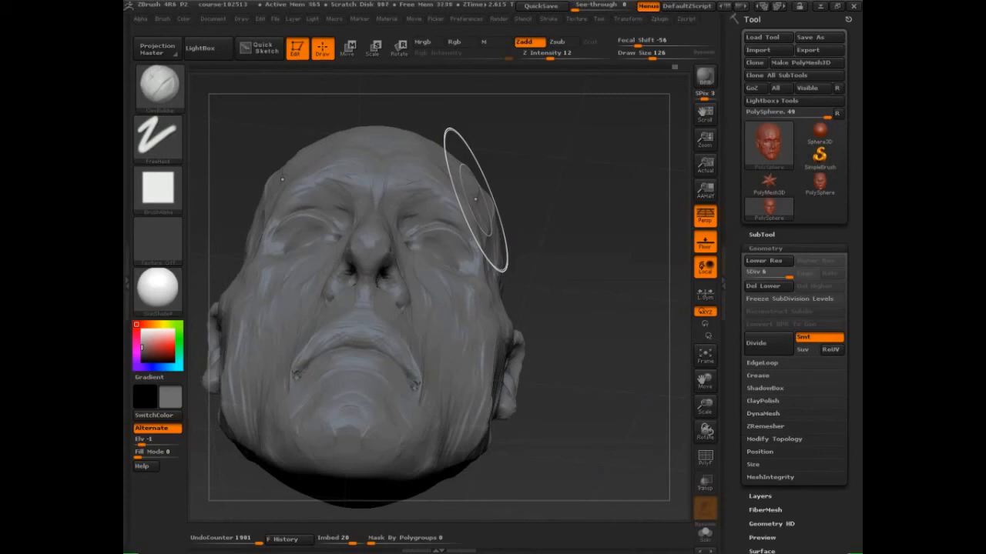
# Step: Trace the tilted brush ring at the temple and a full circle around it as a screen annotation, and clear them
pyautogui.moveTo(451, 131)
pyautogui.mouseDown()
pyautogui.moveTo(448, 158)
pyautogui.moveTo(475, 239)
pyautogui.moveTo(509, 276)
pyautogui.moveTo(505, 220)
pyautogui.moveTo(450, 135)
pyautogui.mouseUp()
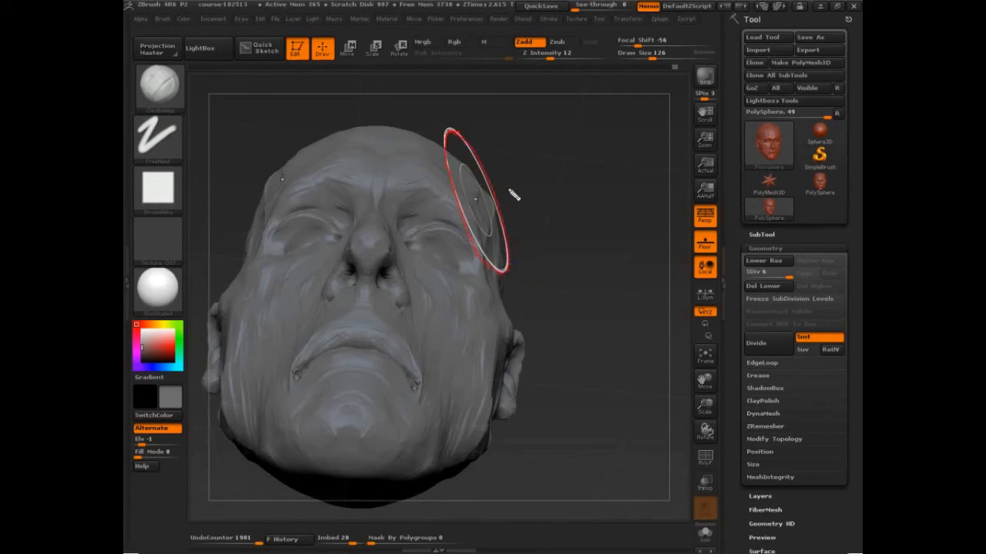
pyautogui.moveTo(457, 132)
pyautogui.mouseDown()
pyautogui.moveTo(433, 135)
pyautogui.moveTo(443, 275)
pyautogui.moveTo(531, 171)
pyautogui.moveTo(405, 231)
pyautogui.moveTo(552, 231)
pyautogui.moveTo(401, 178)
pyautogui.mouseUp()
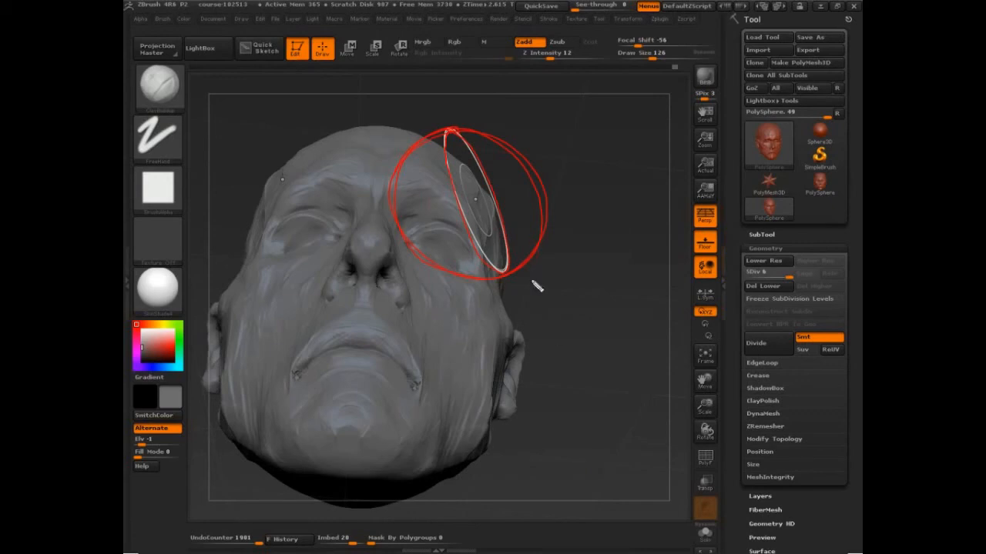
pyautogui.moveTo(421, 176); pyautogui.dragTo(424, 177)
pyautogui.click(456, 205)
pyautogui.click(499, 263)
pyautogui.press('Escape')
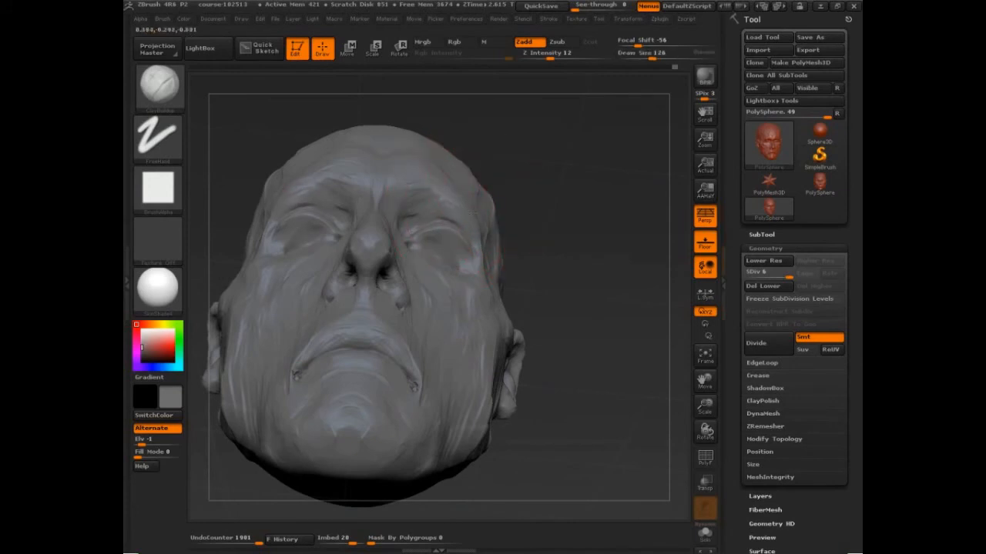
# Step: Build up a large rounded bulge over each eye with ClayBuildup at draw size 126, and circle one as a temporary annotation
pyautogui.moveTo(470, 207)
pyautogui.mouseDown()
pyautogui.moveTo(476, 219)
pyautogui.moveTo(468, 198)
pyautogui.moveTo(476, 212)
pyautogui.mouseUp()
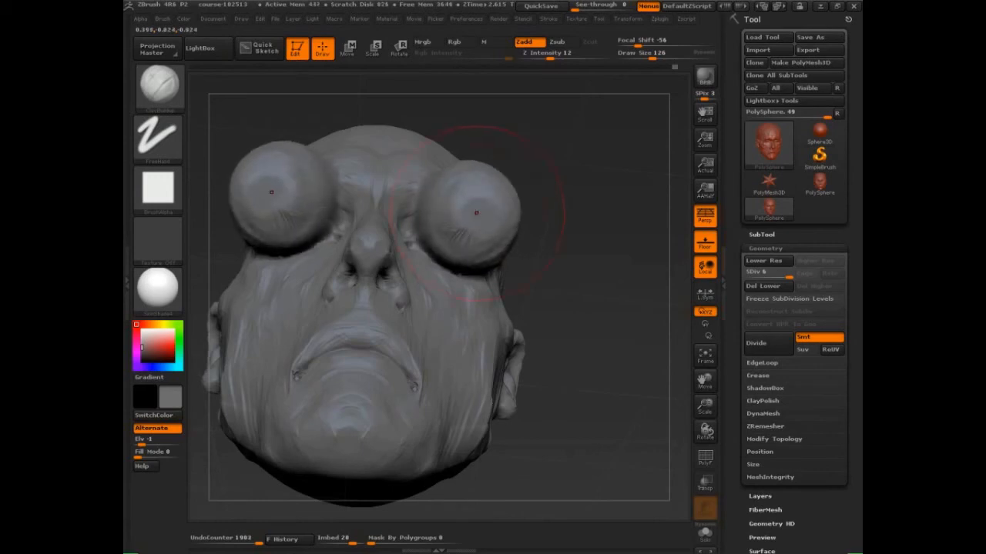
pyautogui.hotkey('ctrl', 'shift')
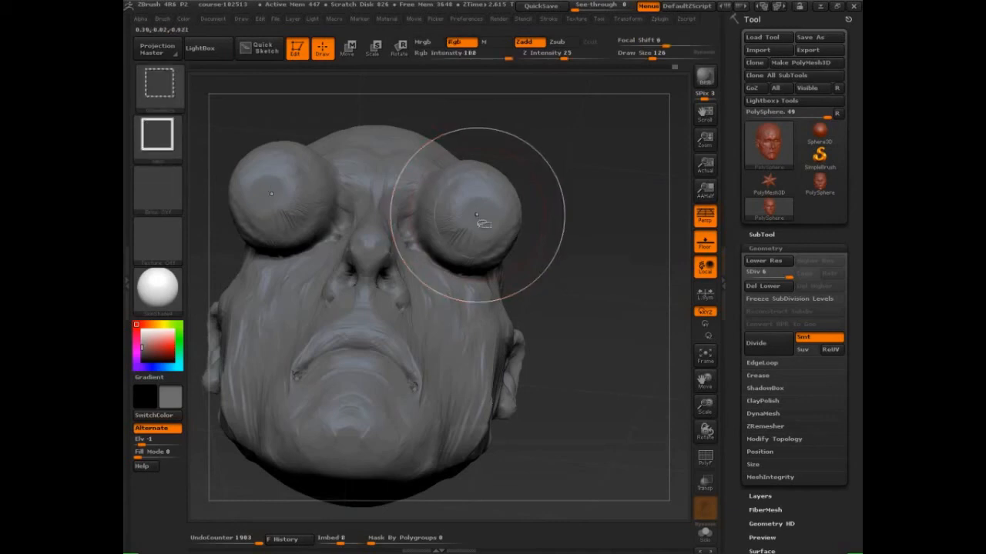
pyautogui.moveTo(453, 273)
pyautogui.keyDown('ctrl'); pyautogui.keyDown('shift'); pyautogui.mouseDown()
pyautogui.moveTo(539, 237)
pyautogui.moveTo(446, 258)
pyautogui.moveTo(449, 177)
pyautogui.moveTo(473, 243)
pyautogui.mouseUp(); pyautogui.keyUp('shift'); pyautogui.keyUp('ctrl')
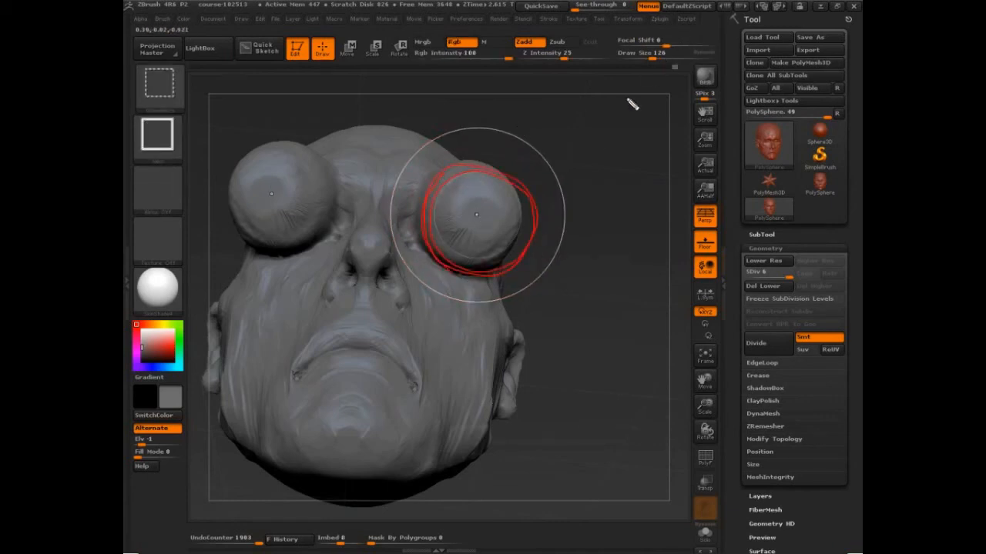
pyautogui.moveTo(408, 263); pyautogui.dragTo(416, 254)
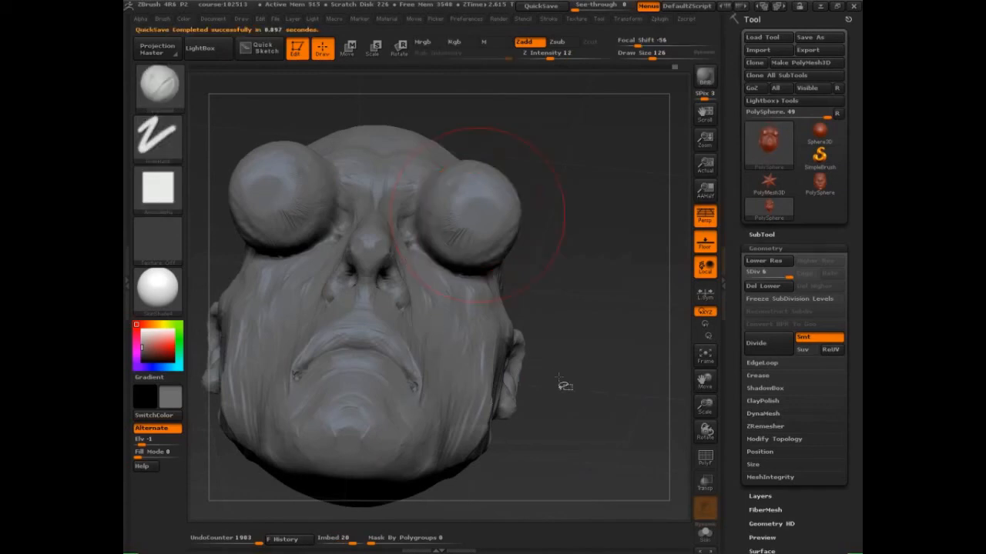
# Step: Set the brush's focal shift to -48 and undo the bulges over the eyes
pyautogui.moveTo(558, 377); pyautogui.dragTo(557, 368)
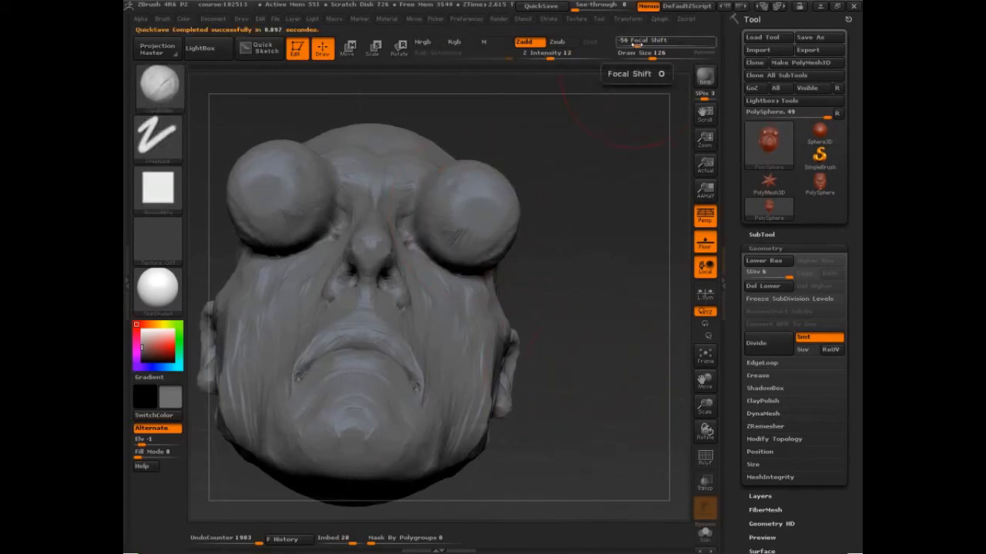
pyautogui.moveTo(636, 45)
pyautogui.mouseDown()
pyautogui.moveTo(621, 45)
pyautogui.moveTo(638, 44)
pyautogui.mouseUp()
pyautogui.hotkey('ctrl', 'z')
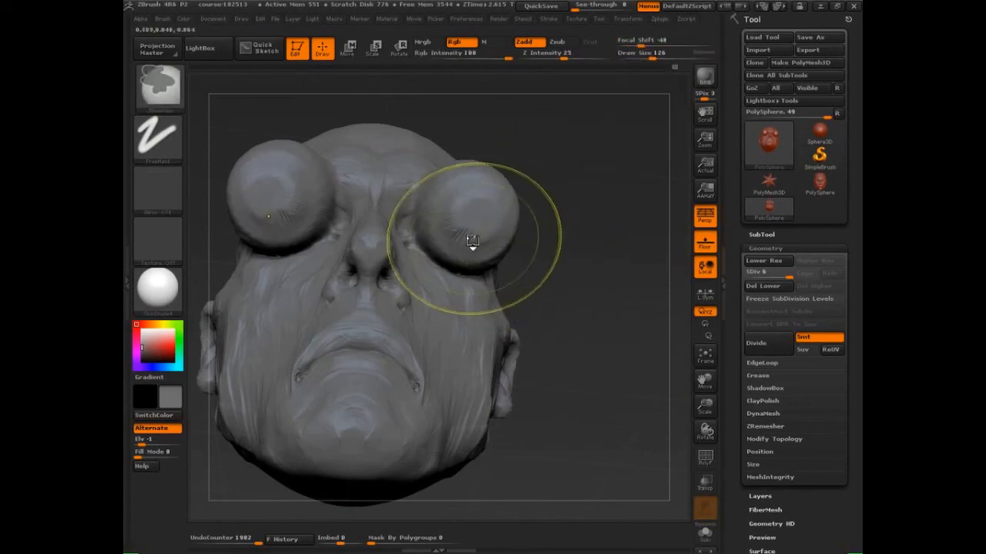
pyautogui.hotkey('ctrl', 'z')
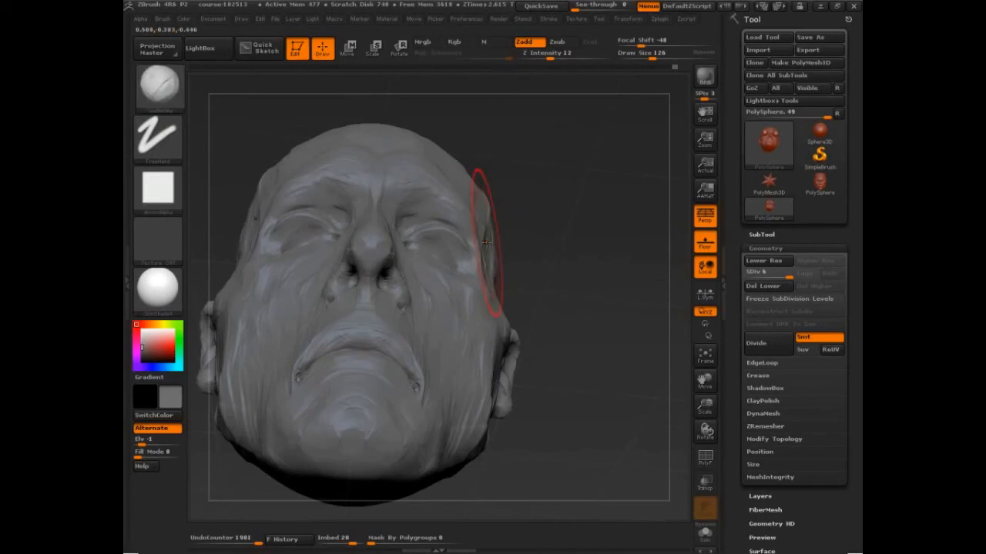
# Step: Examine the brush alpha, the deformation options and the geometry's Modify Topology options
pyautogui.moveTo(158, 187)
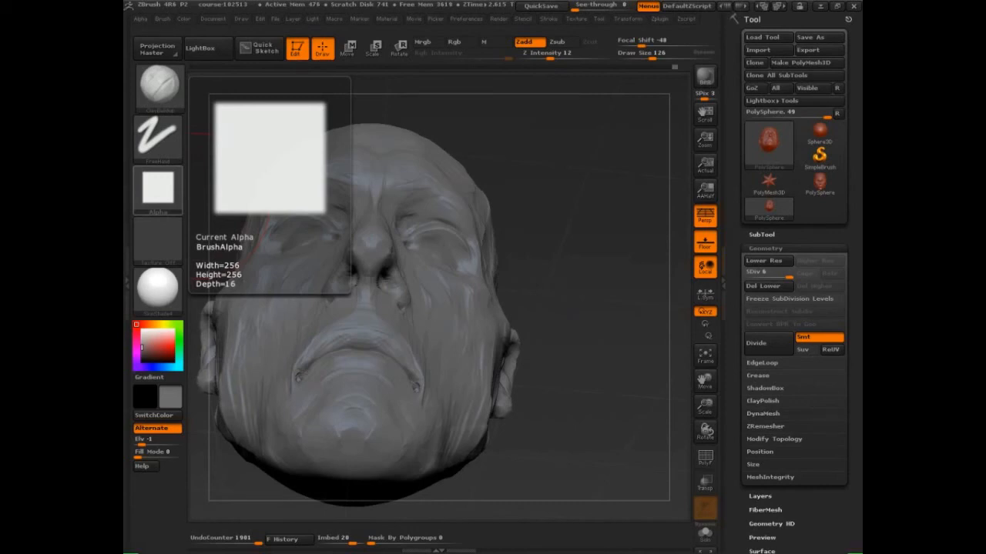
pyautogui.moveTo(606, 462); pyautogui.dragTo(608, 500)
pyautogui.click(767, 249)
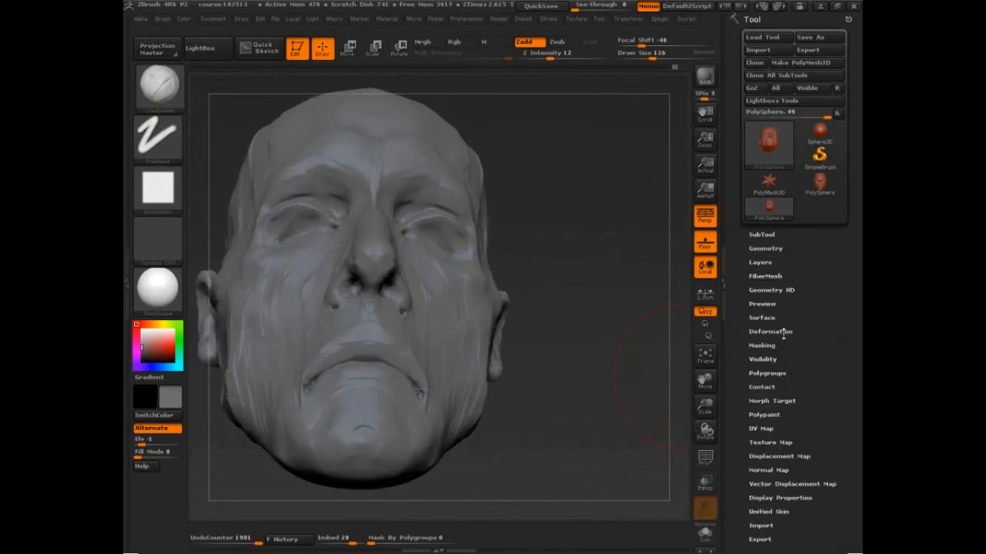
pyautogui.click(781, 333)
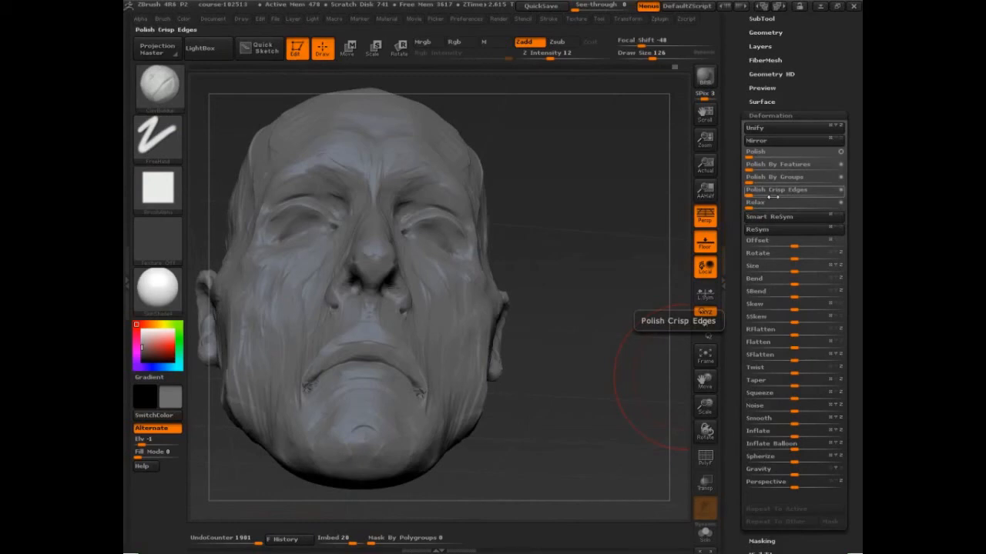
pyautogui.moveTo(823, 66); pyautogui.dragTo(824, 107)
pyautogui.click(776, 76)
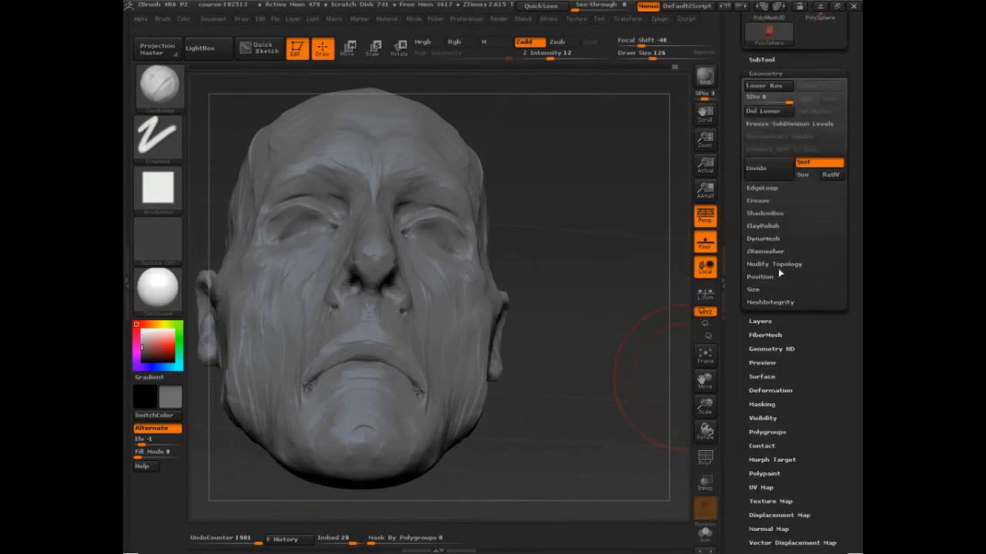
pyautogui.click(776, 264)
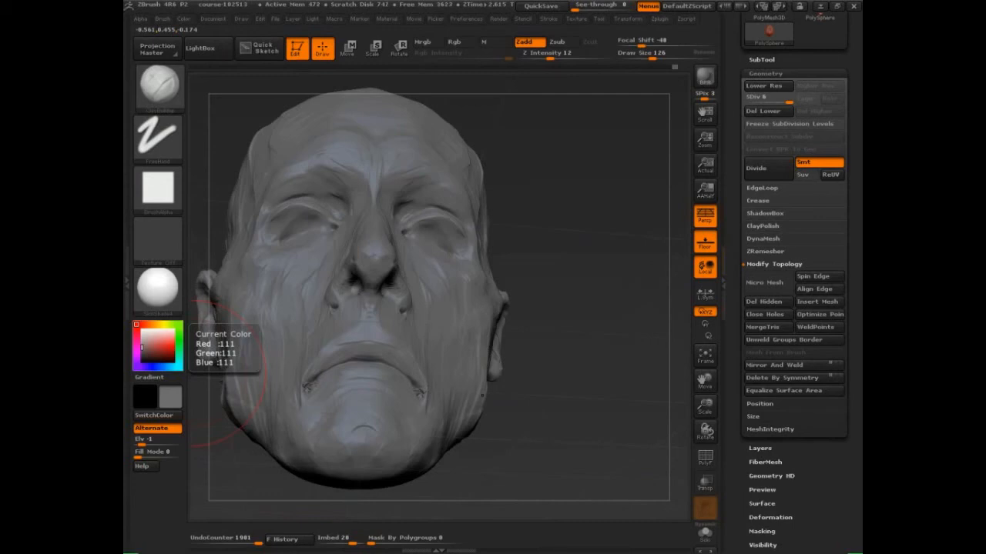
# Step: Turn perspective distortion and the floor grid off and back on to compare the head's appearance from the front
pyautogui.moveTo(520, 417)
pyautogui.mouseDown()
pyautogui.moveTo(550, 429)
pyautogui.moveTo(603, 400)
pyautogui.moveTo(678, 248)
pyautogui.mouseUp()
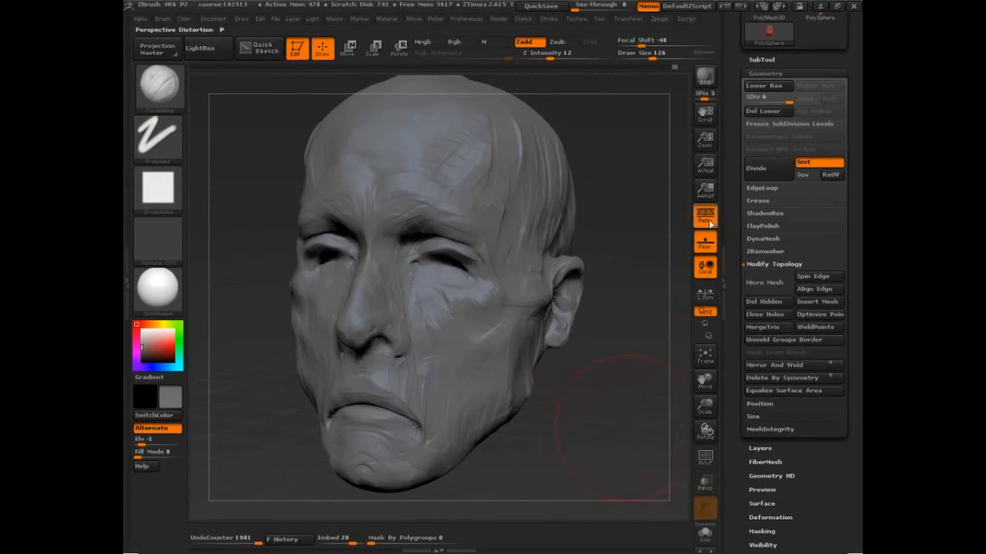
pyautogui.click(705, 217)
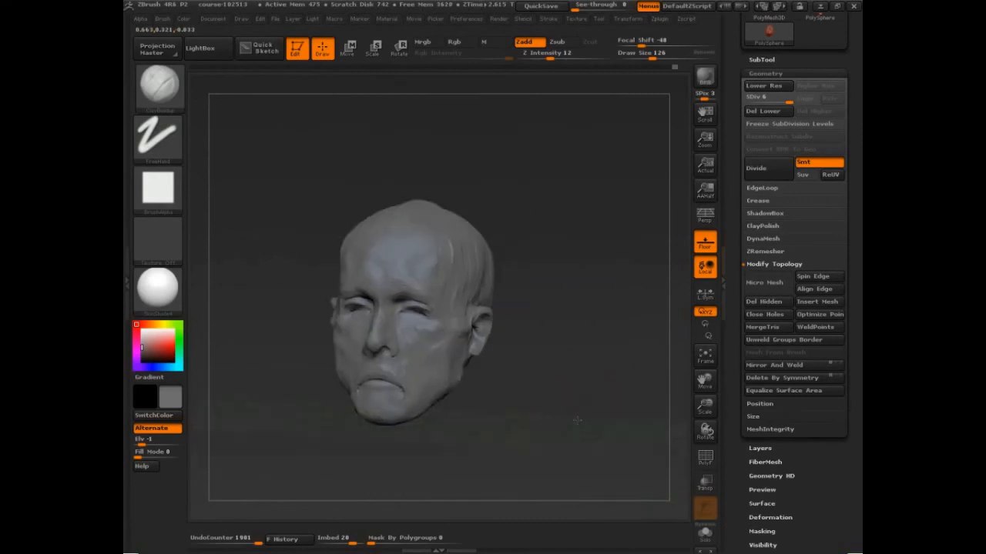
pyautogui.moveTo(577, 420); pyautogui.dragTo(626, 397)
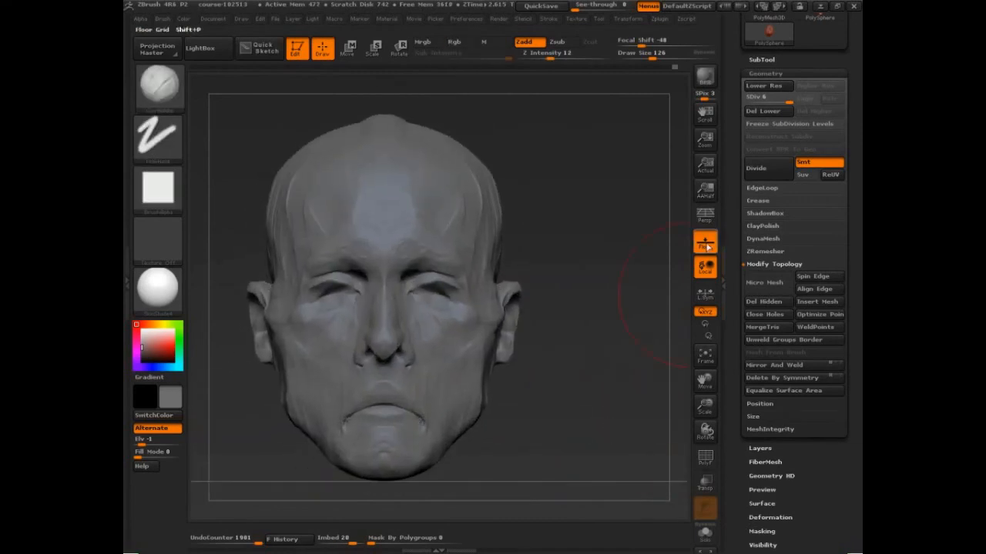
pyautogui.click(706, 245)
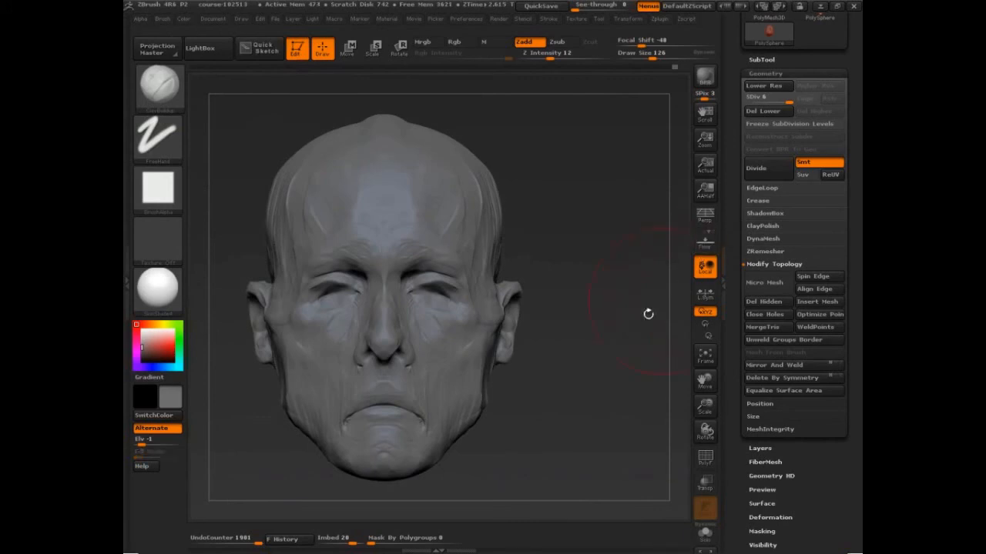
pyautogui.click(712, 244)
pyautogui.click(706, 223)
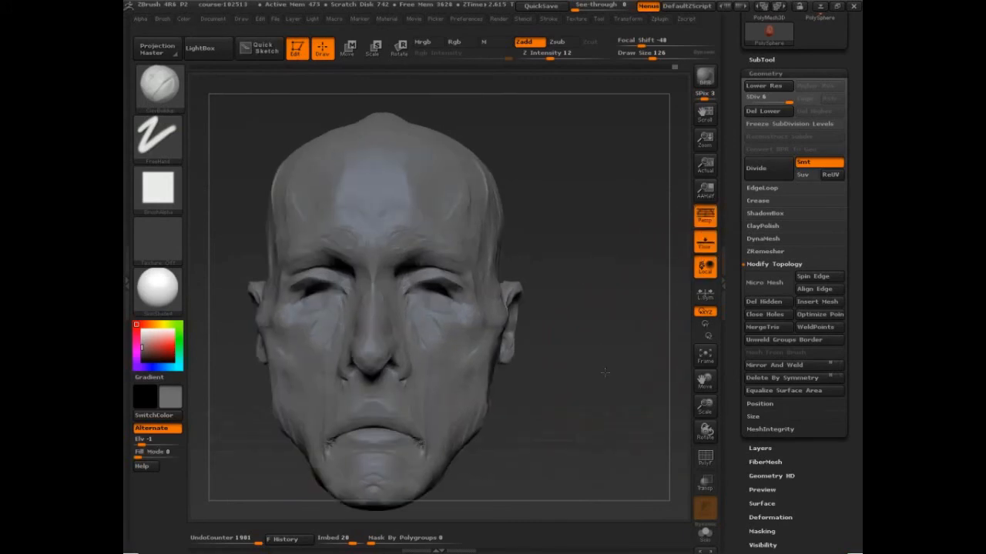
# Step: Nudge the side of the head slightly with the Move brush at draw size 175, and reduce the draw size to 37
pyautogui.moveTo(605, 357)
pyautogui.keyDown('alt'); pyautogui.mouseDown()
pyautogui.moveTo(541, 351)
pyautogui.moveTo(564, 348)
pyautogui.mouseUp(); pyautogui.keyUp('alt')
pyautogui.press('s')
pyautogui.moveTo(573, 349); pyautogui.dragTo(536, 344)
pyautogui.moveTo(546, 295); pyautogui.dragTo(553, 296)
pyautogui.keyDown('shift'); pyautogui.moveTo(584, 409); pyautogui.dragTo(524, 400); pyautogui.keyUp('shift')
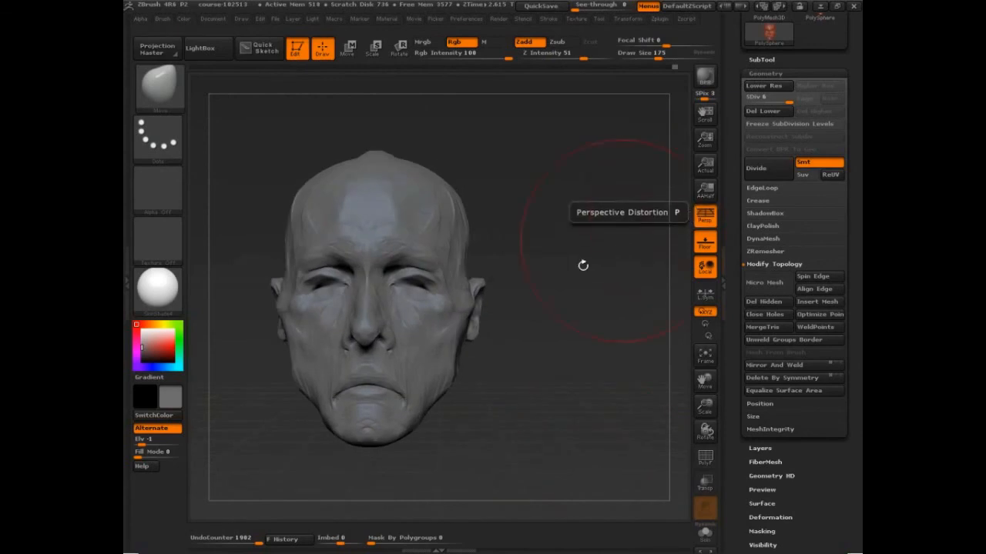
pyautogui.press('s')
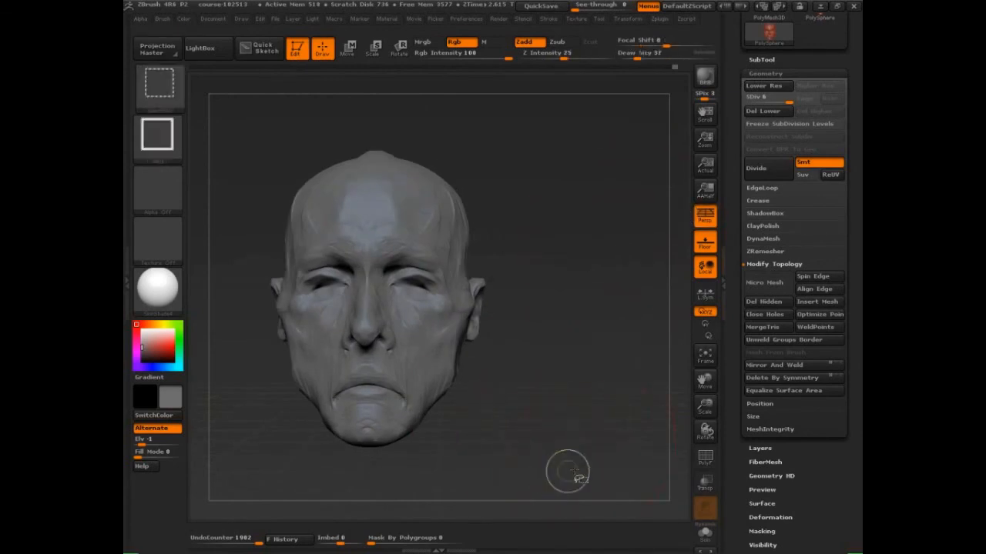
# Step: Annotate the canvas with a frame, two diagonals, a vertical centre line and a centre mark, and clear the annotation
pyautogui.hotkey('ctrl', 'shift', 'd')
pyautogui.moveTo(190, 66)
pyautogui.mouseDown()
pyautogui.moveTo(194, 443)
pyautogui.moveTo(500, 523)
pyautogui.moveTo(703, 283)
pyautogui.moveTo(671, 63)
pyautogui.moveTo(163, 71)
pyautogui.mouseUp()
pyautogui.moveTo(692, 62); pyautogui.dragTo(198, 531)
pyautogui.moveTo(185, 62); pyautogui.dragTo(697, 523)
pyautogui.moveTo(442, 55); pyautogui.dragTo(446, 476)
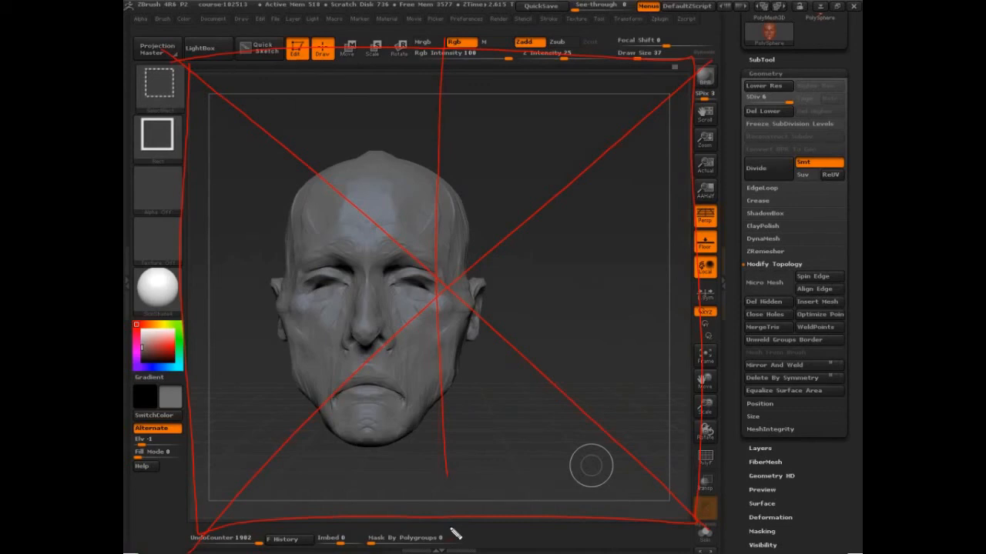
pyautogui.moveTo(451, 289); pyautogui.dragTo(447, 288)
pyautogui.press('Escape')
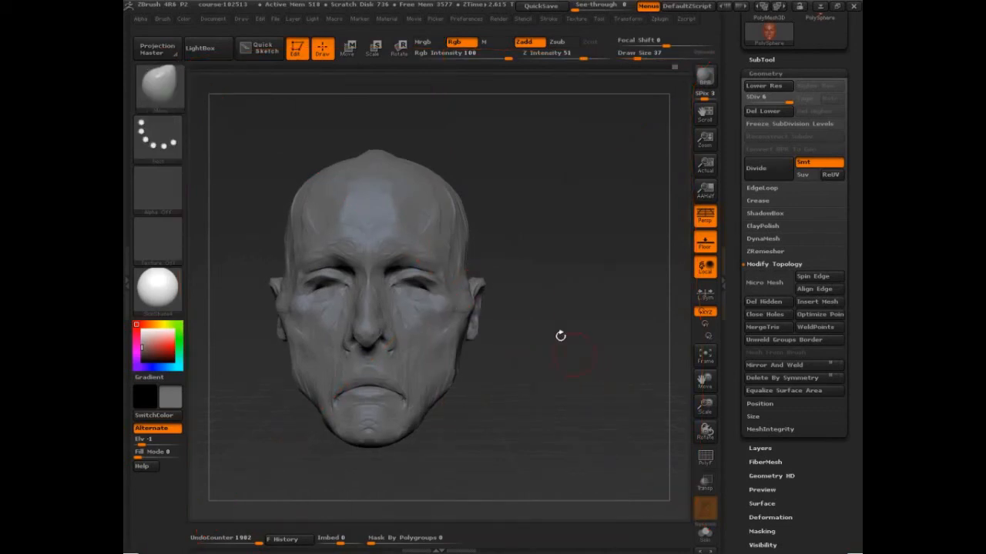
# Step: Set the camera's angle of view to about 175 and examine the distorted head from a three-quarter angle
pyautogui.click(243, 19)
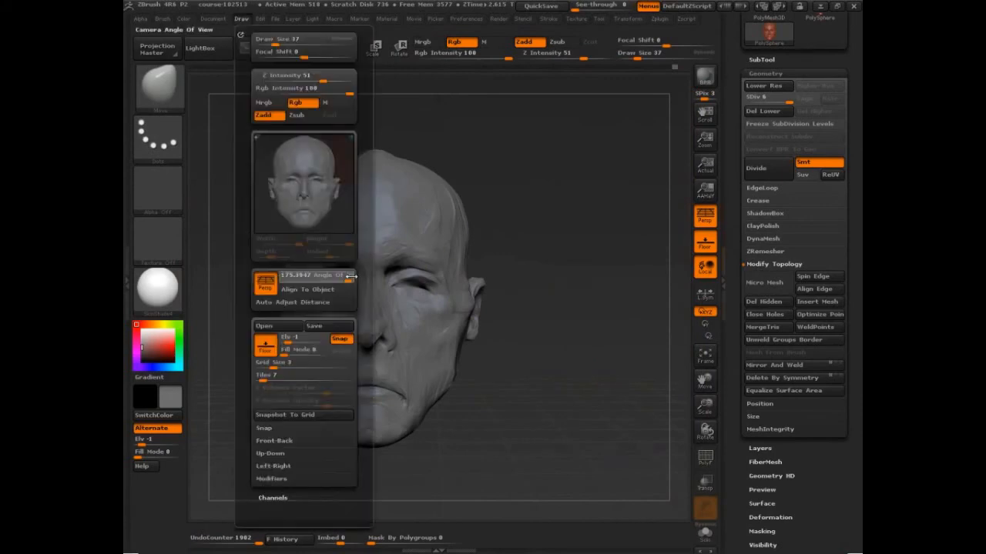
pyautogui.moveTo(351, 276); pyautogui.dragTo(354, 276)
pyautogui.moveTo(515, 330)
pyautogui.mouseDown()
pyautogui.moveTo(609, 374)
pyautogui.moveTo(576, 326)
pyautogui.moveTo(557, 311)
pyautogui.moveTo(542, 314)
pyautogui.moveTo(543, 390)
pyautogui.mouseUp()
pyautogui.moveTo(227, 255); pyautogui.dragTo(381, 431)
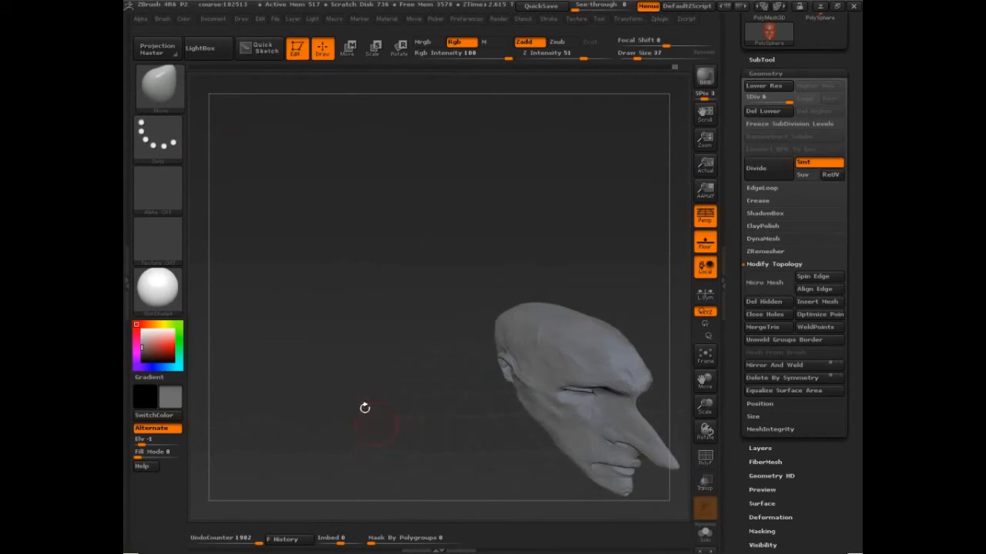
# Step: Turn on Align To Object for the perspective camera with the head facing front
pyautogui.click(240, 20)
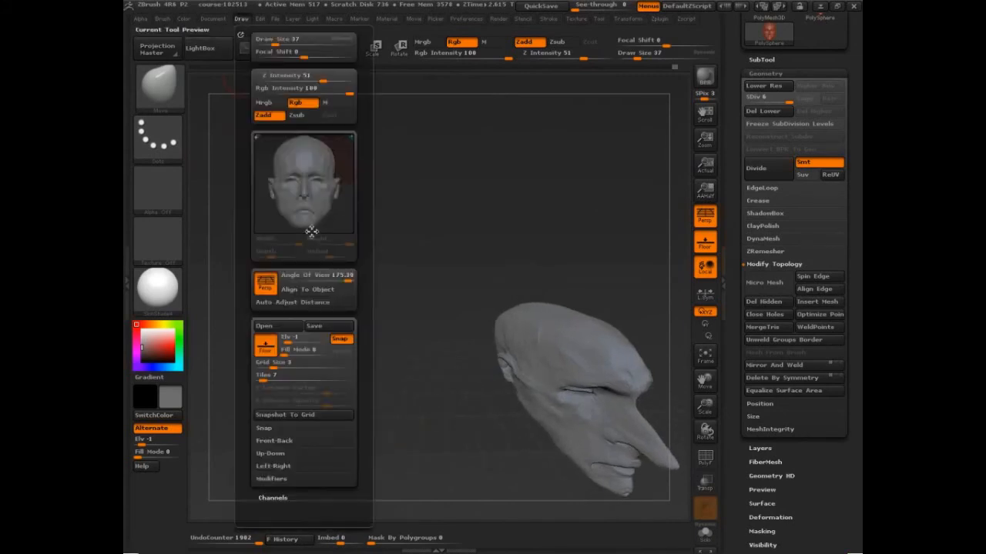
pyautogui.click(316, 295)
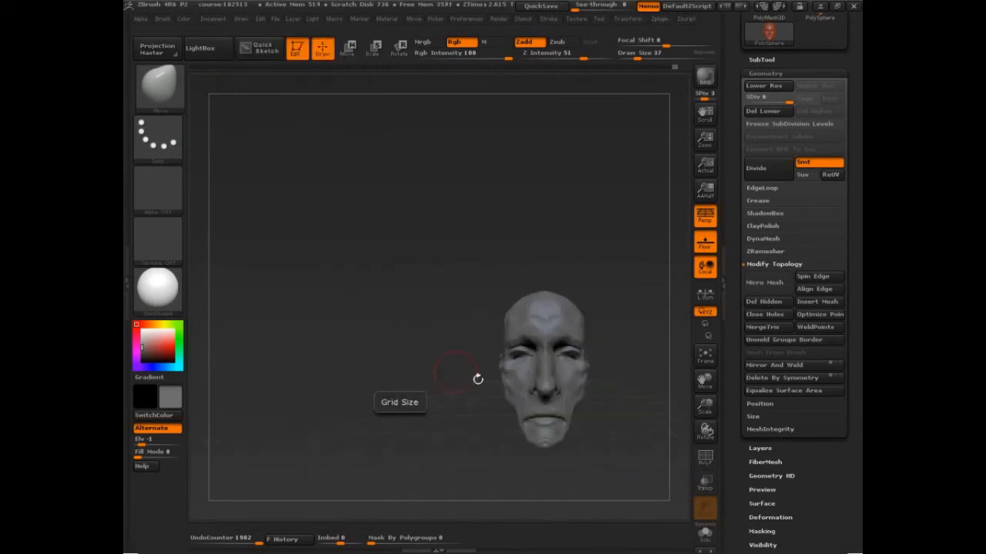
pyautogui.moveTo(617, 431)
pyautogui.keyDown('alt'); pyautogui.mouseDown()
pyautogui.moveTo(581, 385)
pyautogui.moveTo(318, 265)
pyautogui.moveTo(380, 278)
pyautogui.moveTo(582, 265)
pyautogui.mouseUp(); pyautogui.keyUp('alt')
# Step: Annotate the head in red with a surrounding box, vertical line, diagonals and centre dot, and mark further points along the centre line
pyautogui.moveTo(458, 119)
pyautogui.mouseDown()
pyautogui.moveTo(462, 169)
pyautogui.moveTo(594, 284)
pyautogui.moveTo(502, 126)
pyautogui.moveTo(517, 124)
pyautogui.mouseUp()
pyautogui.moveTo(523, 173); pyautogui.dragTo(525, 295)
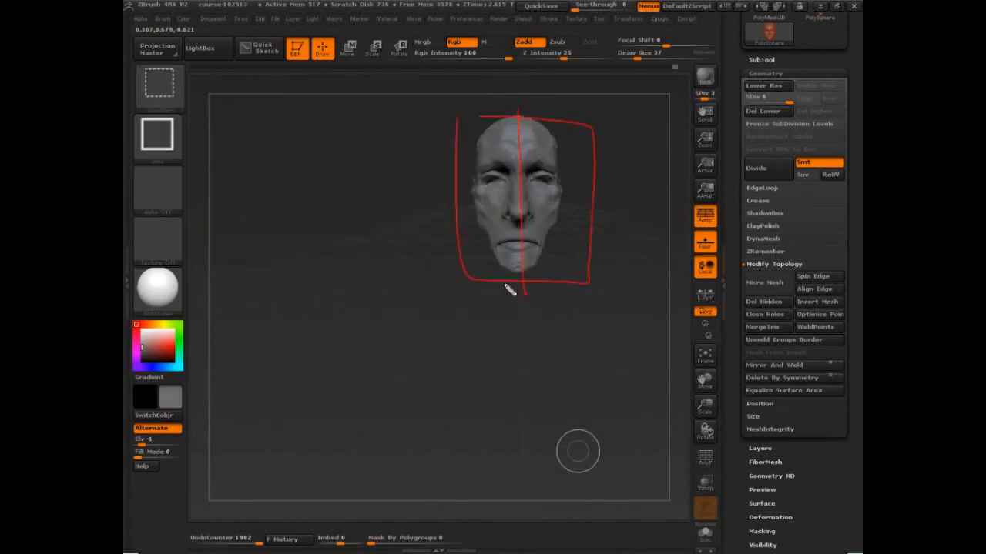
pyautogui.moveTo(462, 284); pyautogui.dragTo(613, 135)
pyautogui.moveTo(452, 112); pyautogui.dragTo(589, 284)
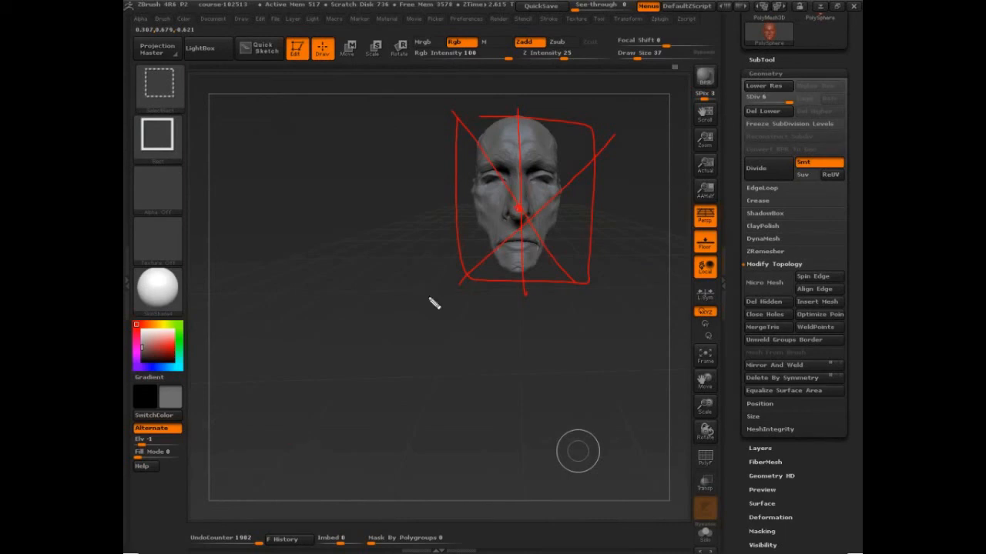
pyautogui.moveTo(430, 300); pyautogui.dragTo(430, 299)
pyautogui.click(519, 212)
pyautogui.moveTo(516, 119); pyautogui.dragTo(519, 122)
# Step: Sketch a green frame with an off-centre oval and centre dot, outline a larger area beside the head, and clear all annotations
pyautogui.moveTo(431, 448)
pyautogui.mouseDown()
pyautogui.moveTo(425, 352)
pyautogui.moveTo(583, 327)
pyautogui.moveTo(612, 462)
pyautogui.mouseUp()
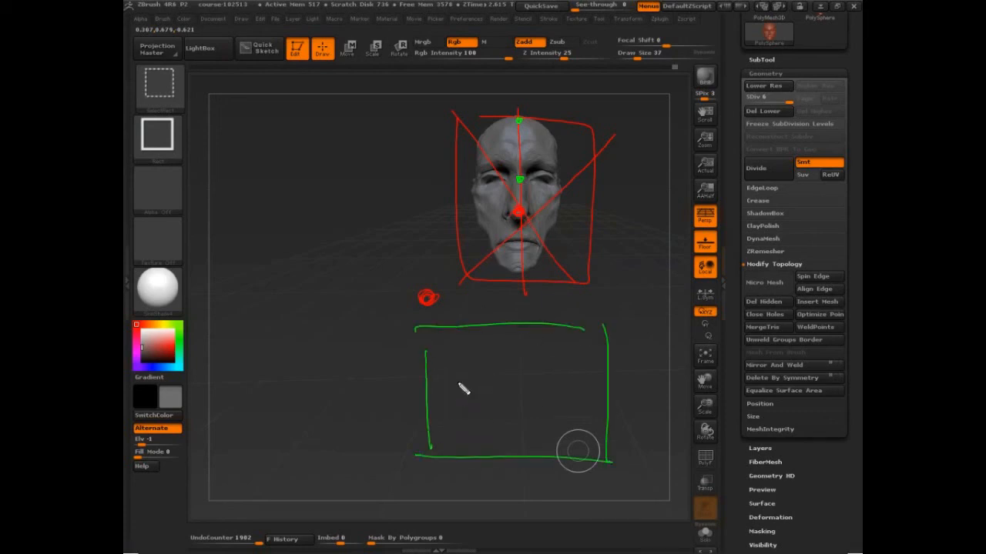
pyautogui.moveTo(464, 389)
pyautogui.mouseDown()
pyautogui.moveTo(453, 409)
pyautogui.moveTo(467, 389)
pyautogui.moveTo(515, 393)
pyautogui.mouseUp()
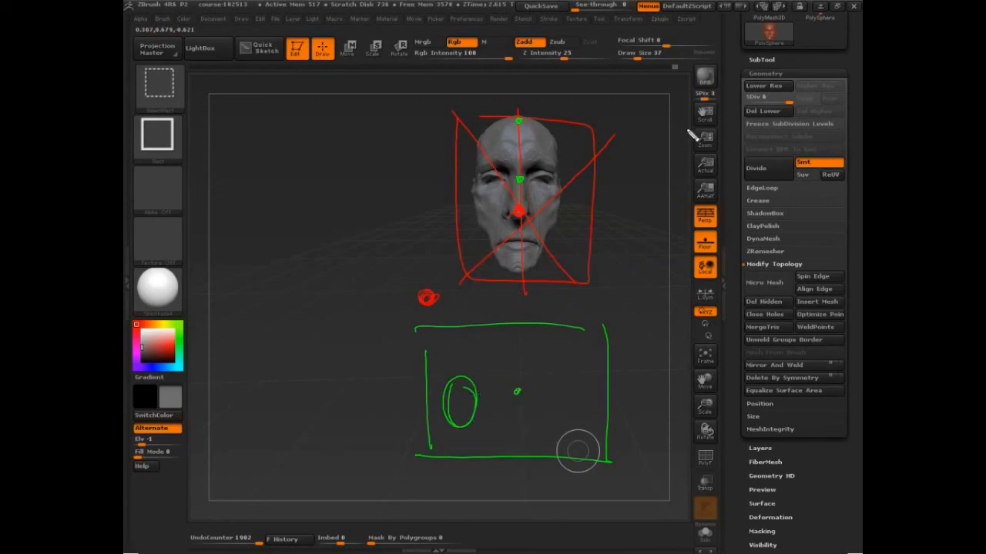
pyautogui.moveTo(675, 146); pyautogui.dragTo(671, 141)
pyautogui.moveTo(454, 91)
pyautogui.mouseDown()
pyautogui.moveTo(498, 295)
pyautogui.moveTo(770, 165)
pyautogui.moveTo(766, 100)
pyautogui.moveTo(860, 73)
pyautogui.mouseUp()
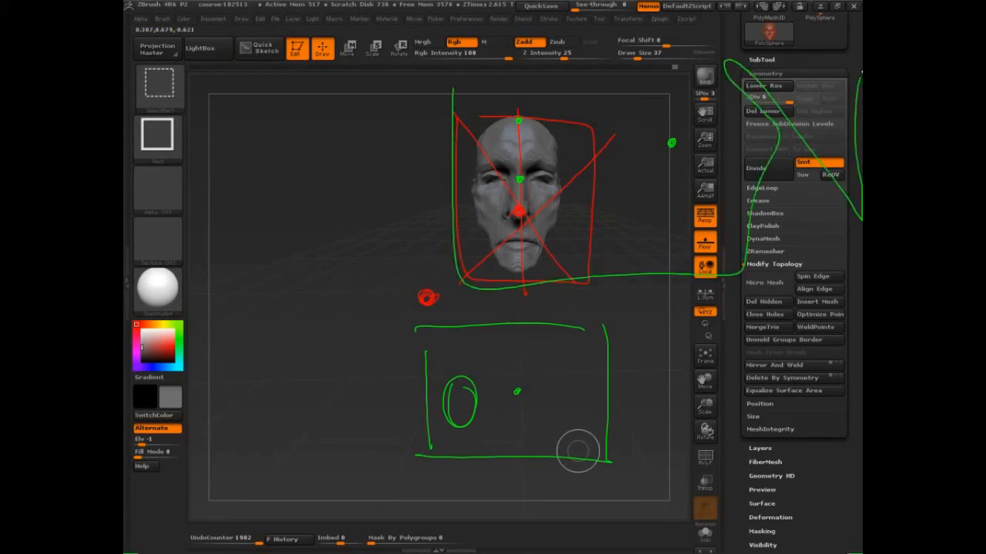
pyautogui.moveTo(861, 219)
pyautogui.mouseDown()
pyautogui.moveTo(707, 270)
pyautogui.moveTo(861, 202)
pyautogui.moveTo(613, 34)
pyautogui.moveTo(448, 54)
pyautogui.mouseUp()
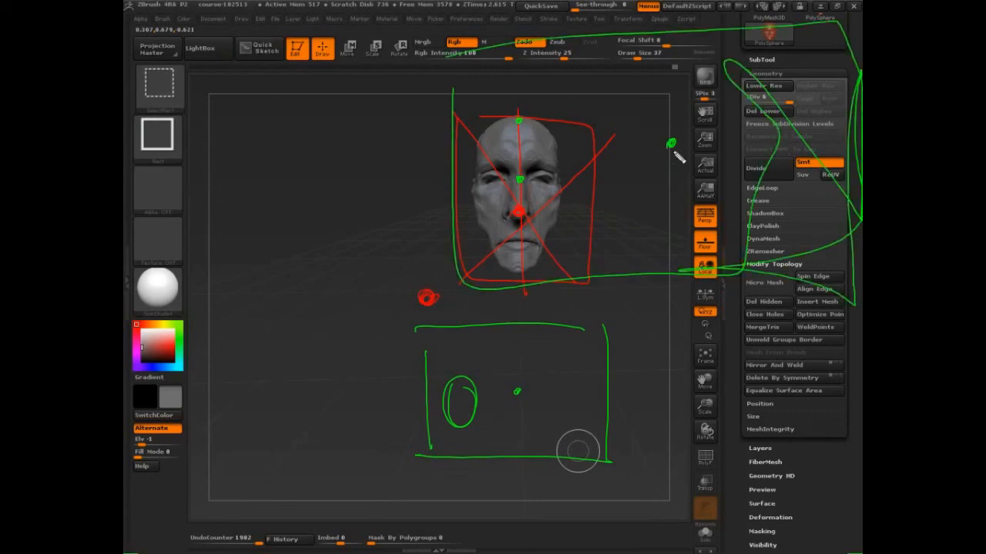
pyautogui.moveTo(673, 148); pyautogui.dragTo(669, 143)
pyautogui.press('Escape')
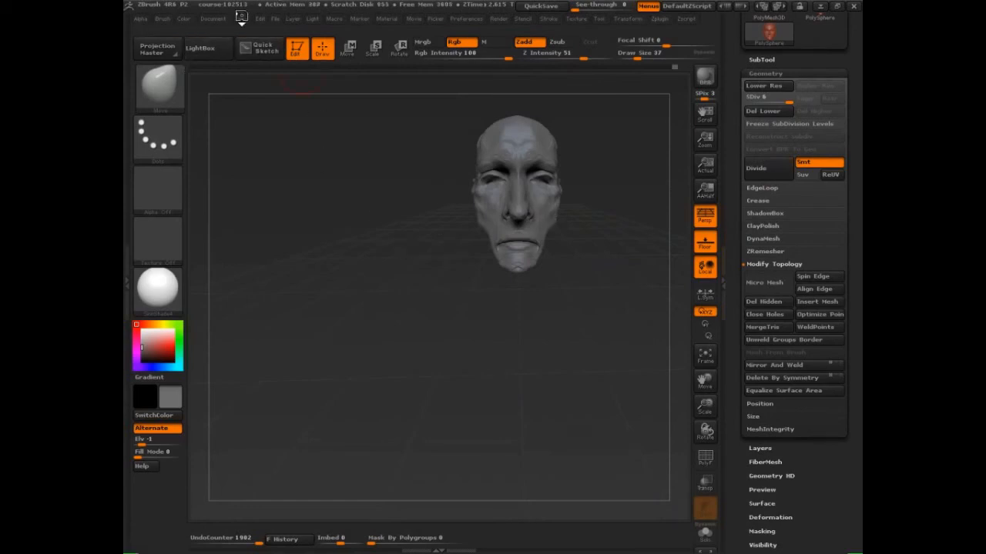
# Step: Set the camera's angle of view to 50 and turn off Align To Object
pyautogui.click(241, 17)
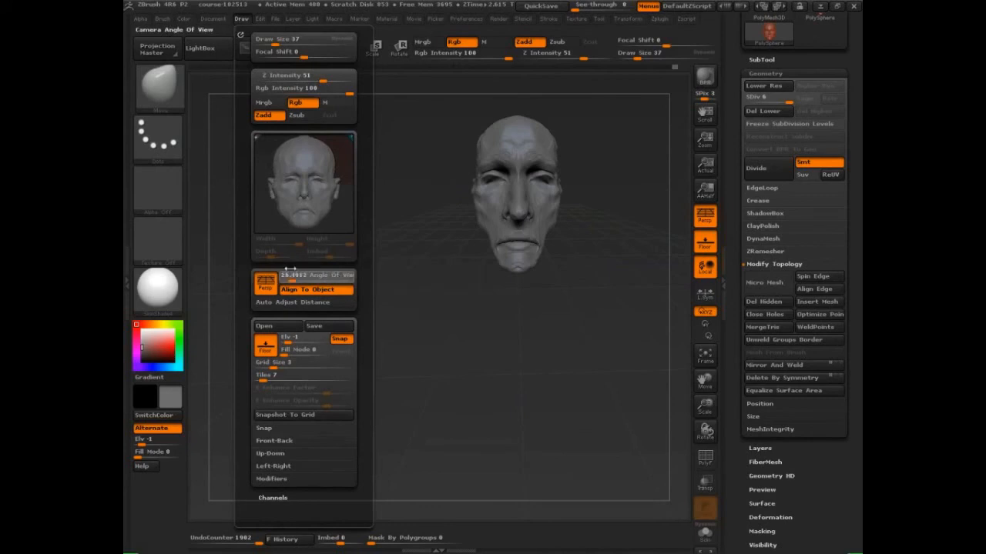
pyautogui.write('50')
pyautogui.press('Return')
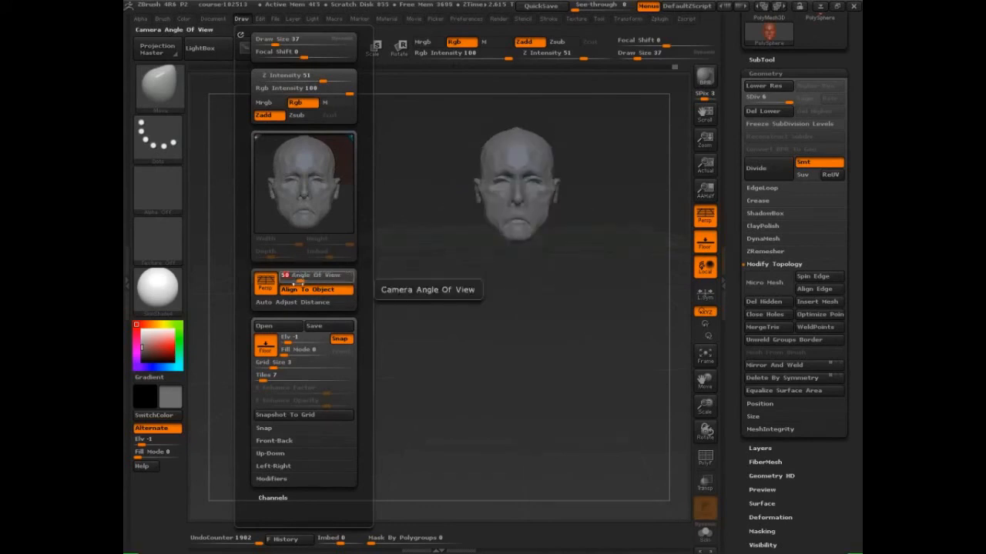
pyautogui.click(305, 291)
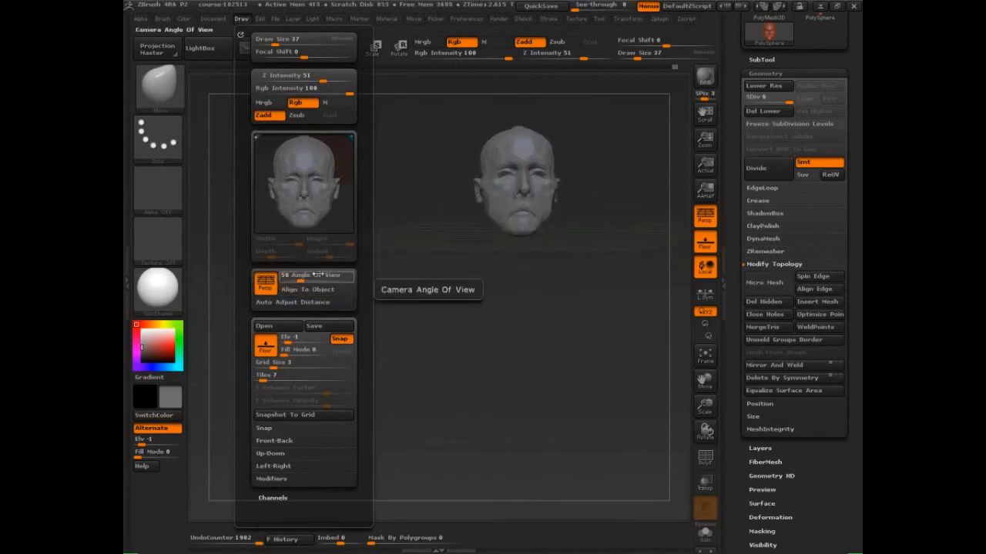
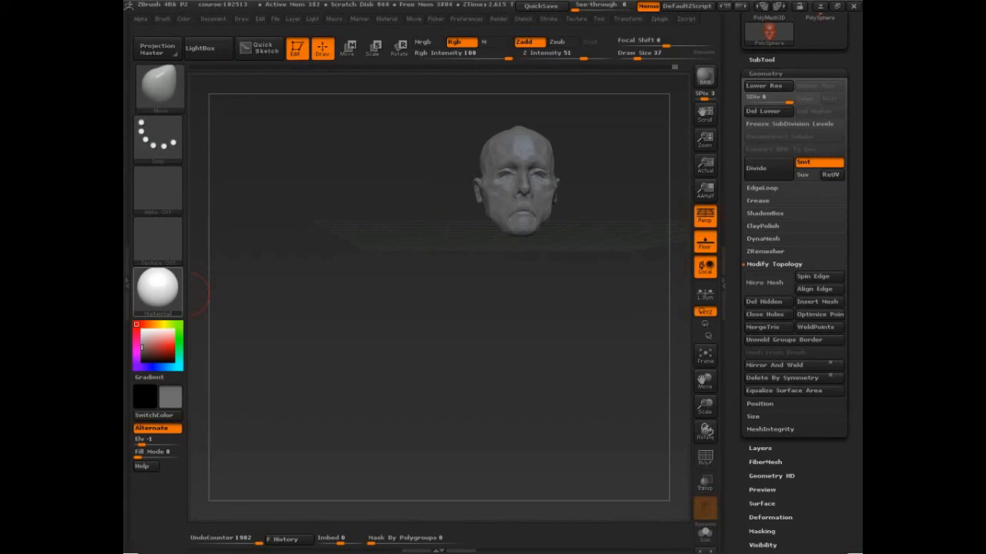
# Step: Examine the head's perspective from the front while moving it around the canvas and changing its distance
pyautogui.keyDown('alt'); pyautogui.moveTo(614, 313); pyautogui.dragTo(583, 358); pyautogui.keyUp('alt')
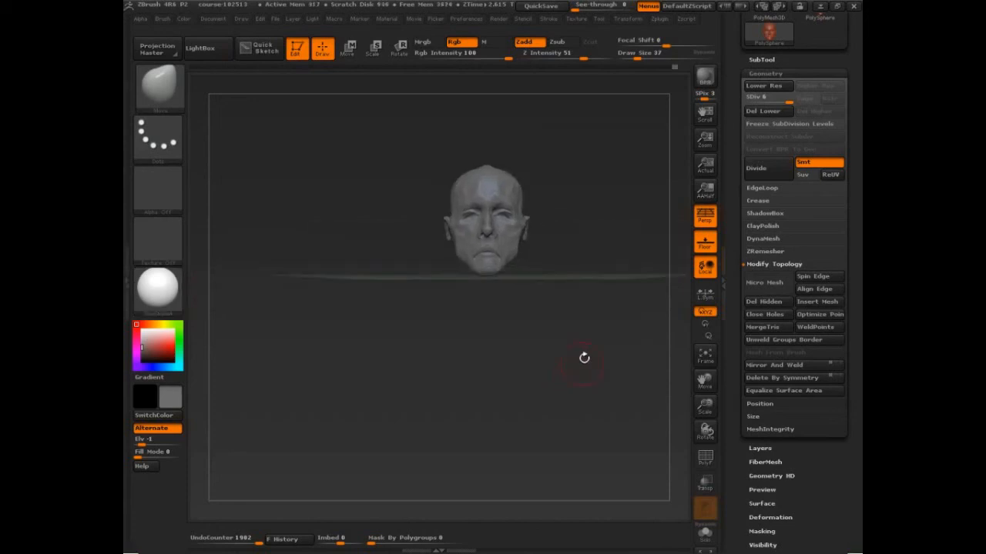
pyautogui.moveTo(593, 302); pyautogui.dragTo(587, 308)
pyautogui.keyDown('shift'); pyautogui.moveTo(587, 308); pyautogui.dragTo(604, 468); pyautogui.keyUp('shift')
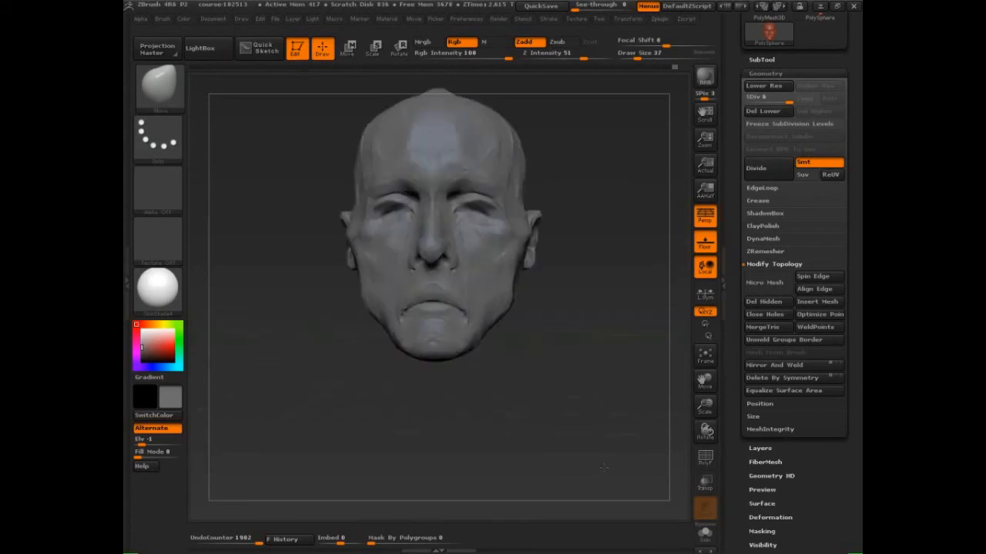
pyautogui.moveTo(700, 378); pyautogui.dragTo(682, 365)
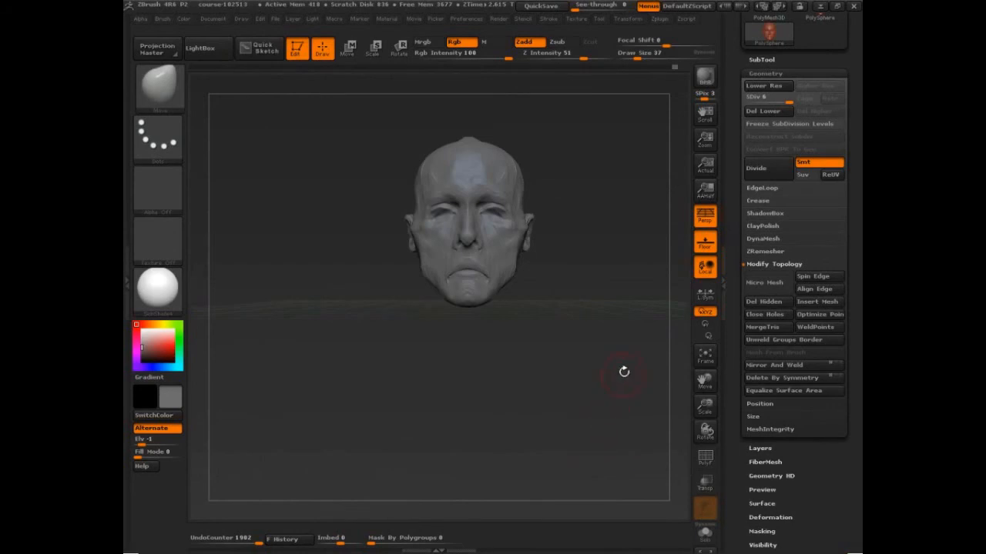
pyautogui.moveTo(596, 386); pyautogui.dragTo(671, 393)
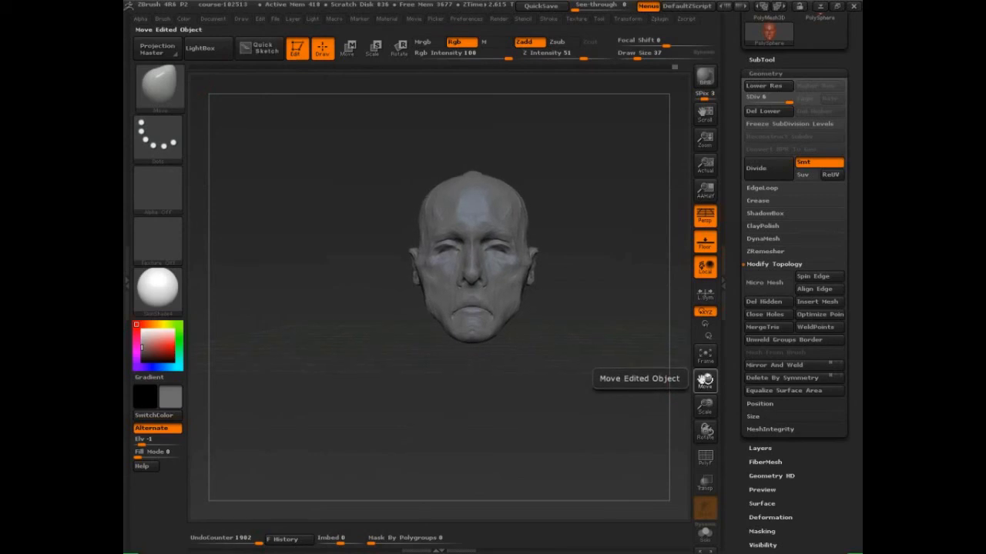
pyautogui.moveTo(705, 381); pyautogui.dragTo(706, 380)
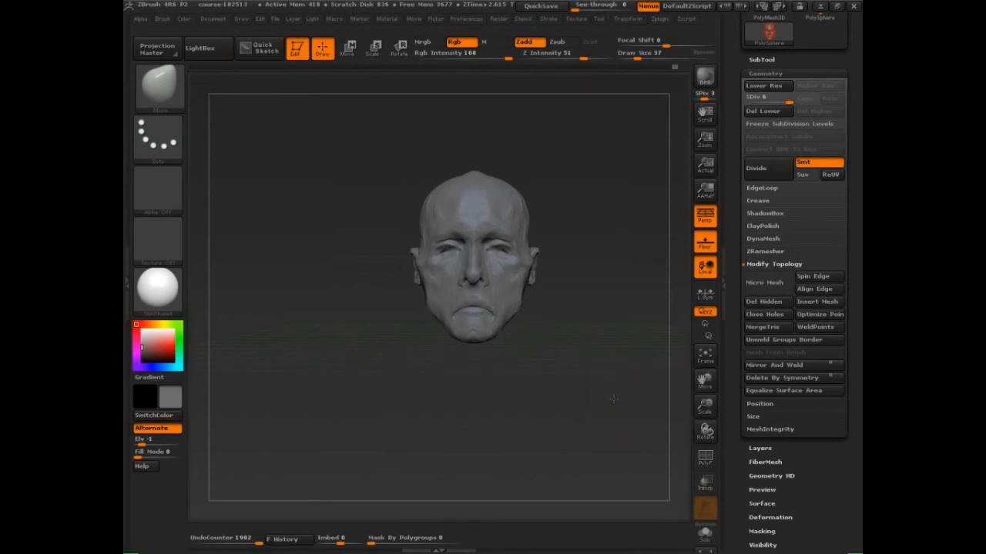
pyautogui.moveTo(614, 399)
pyautogui.keyDown('alt'); pyautogui.mouseDown()
pyautogui.moveTo(630, 425)
pyautogui.moveTo(542, 410)
pyautogui.moveTo(609, 403)
pyautogui.moveTo(589, 408)
pyautogui.mouseUp(); pyautogui.keyUp('alt')
# Step: Write the modifier keys Shift, Ctrl and Alt in a green box below the head as an annotation, and clear it
pyautogui.hotkey('ctrl', 'shift', 'd')
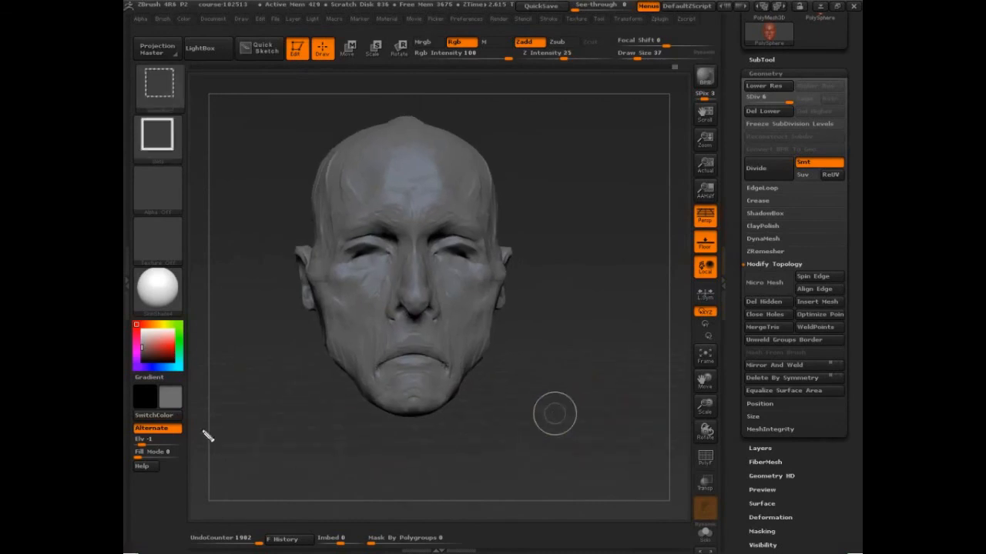
pyautogui.moveTo(208, 422)
pyautogui.mouseDown()
pyautogui.moveTo(203, 514)
pyautogui.moveTo(402, 440)
pyautogui.moveTo(204, 525)
pyautogui.moveTo(206, 448)
pyautogui.moveTo(229, 462)
pyautogui.moveTo(254, 446)
pyautogui.moveTo(262, 423)
pyautogui.moveTo(270, 436)
pyautogui.mouseUp()
pyautogui.moveTo(221, 504)
pyautogui.mouseDown()
pyautogui.moveTo(316, 504)
pyautogui.moveTo(321, 496)
pyautogui.moveTo(343, 511)
pyautogui.moveTo(345, 483)
pyautogui.mouseUp()
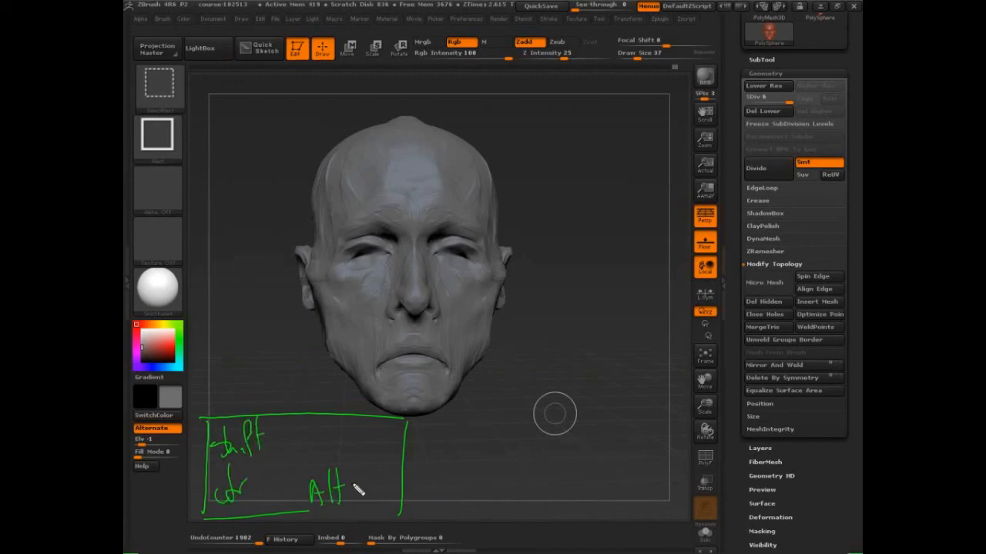
pyautogui.press('Escape')
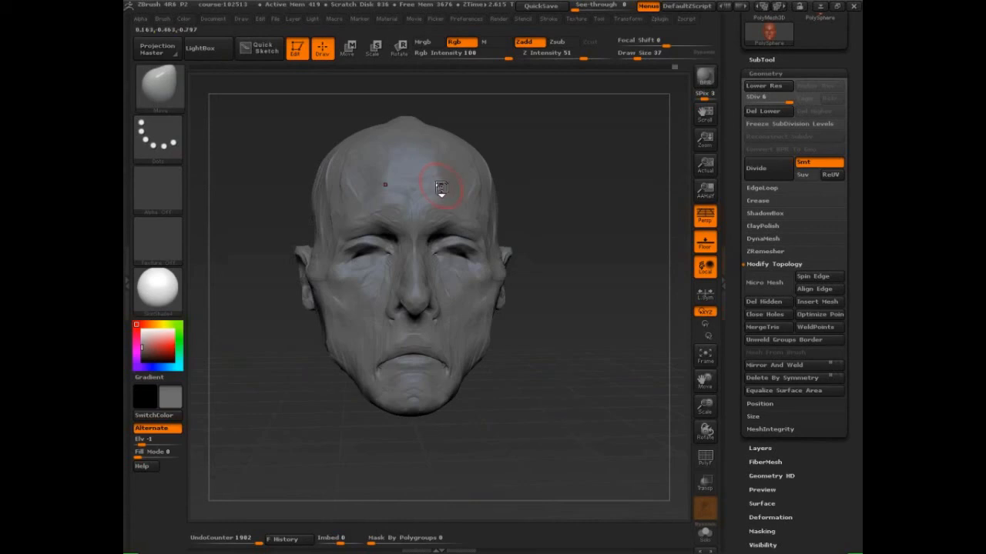
# Step: Enlarge the Move brush's Draw Size to 170 and try reshaping the side of the forehead, undoing the stroke
pyautogui.press('s')
pyautogui.moveTo(431, 187); pyautogui.dragTo(460, 188)
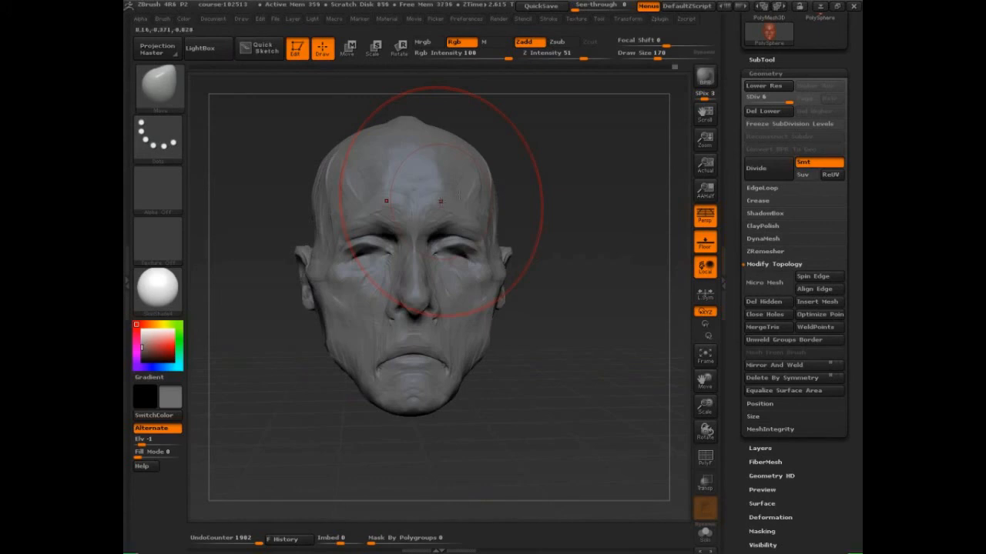
pyautogui.moveTo(255, 69)
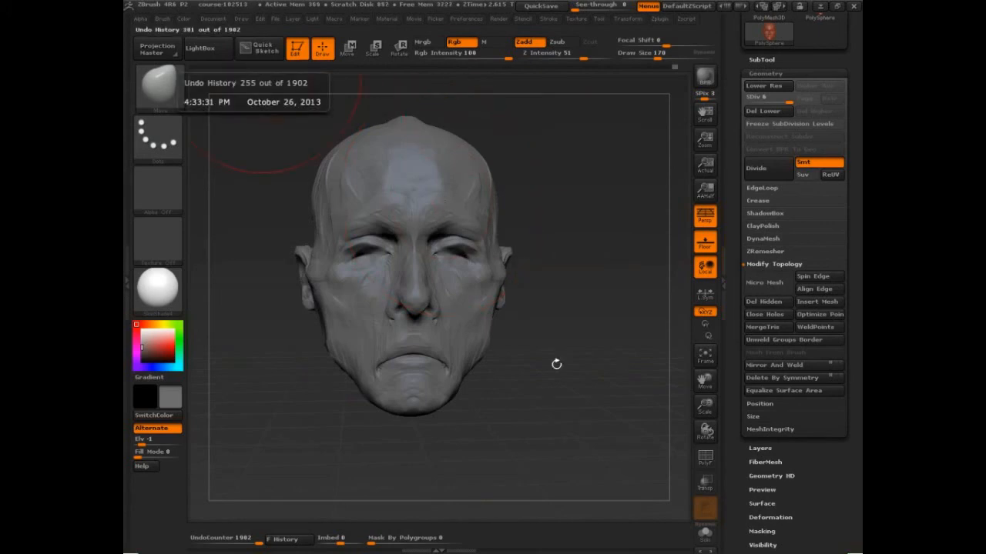
pyautogui.moveTo(574, 368)
pyautogui.mouseDown()
pyautogui.moveTo(517, 419)
pyautogui.moveTo(452, 298)
pyautogui.mouseUp()
pyautogui.moveTo(402, 220)
pyautogui.mouseDown()
pyautogui.moveTo(321, 205)
pyautogui.moveTo(428, 219)
pyautogui.mouseUp()
pyautogui.press('shift')
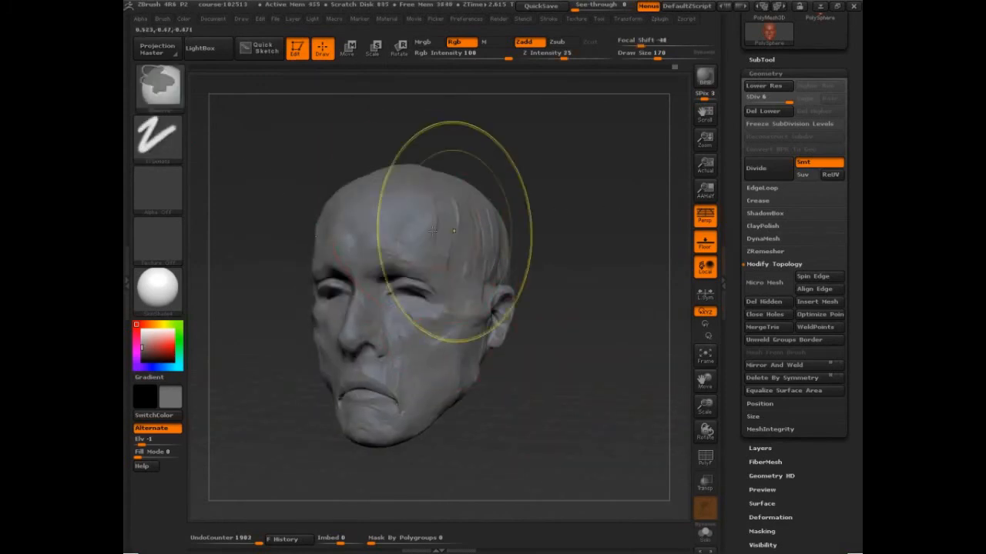
pyautogui.hotkey('ctrl', 'z')
# Step: Try pulling a symmetrical pair of horns out of the forehead with the Move brush, and undo the change
pyautogui.hotkey('ctrl', 'shift', 'z')
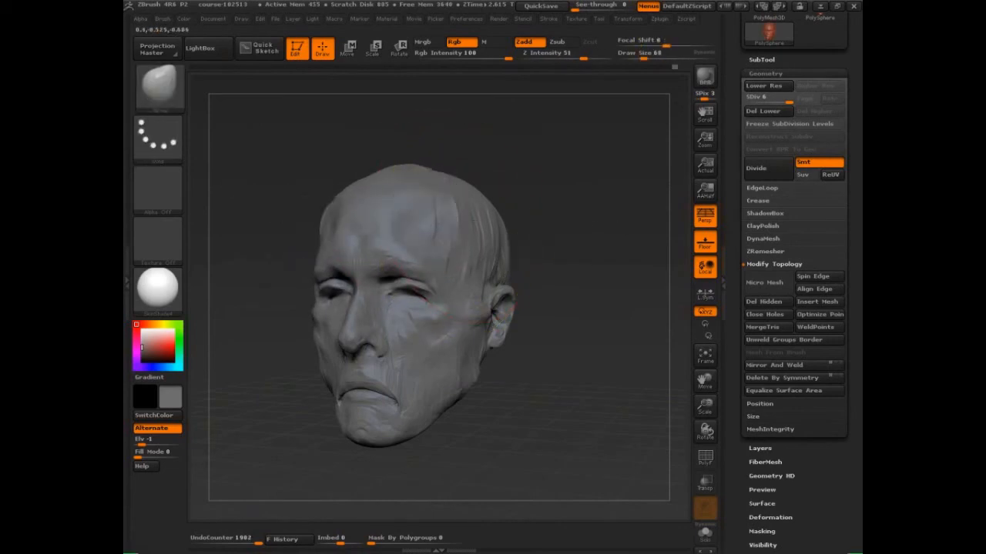
pyautogui.hotkey('ctrl', 'z')
pyautogui.hotkey('ctrl', 'shift', 'z')
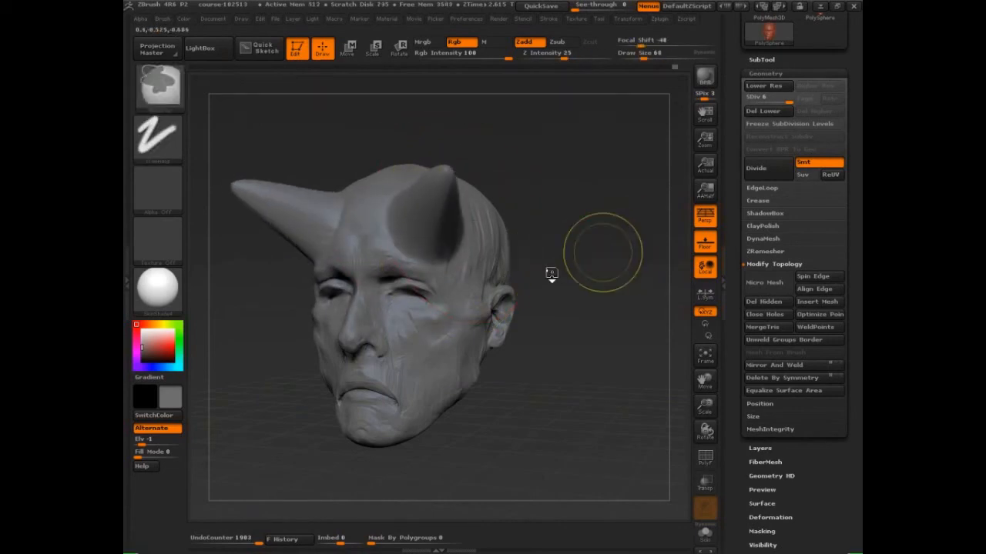
pyautogui.hotkey('ctrl', 'z')
# Step: Try pulling the brows down over the face and the temples outward with the Move brush, undoing both changes
pyautogui.moveTo(392, 284); pyautogui.dragTo(357, 400)
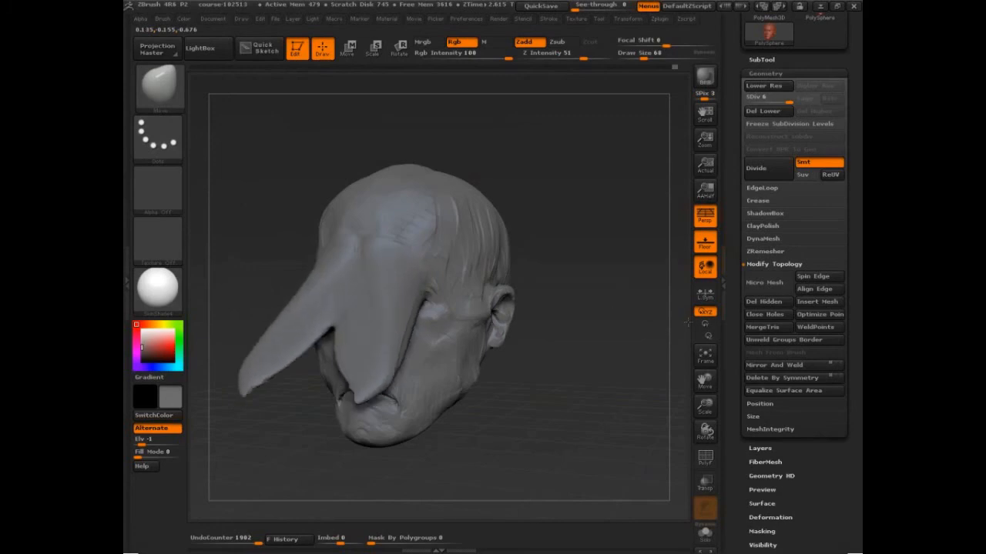
pyautogui.hotkey('ctrl', 'z')
pyautogui.hotkey('ctrl', 'shift', 'z')
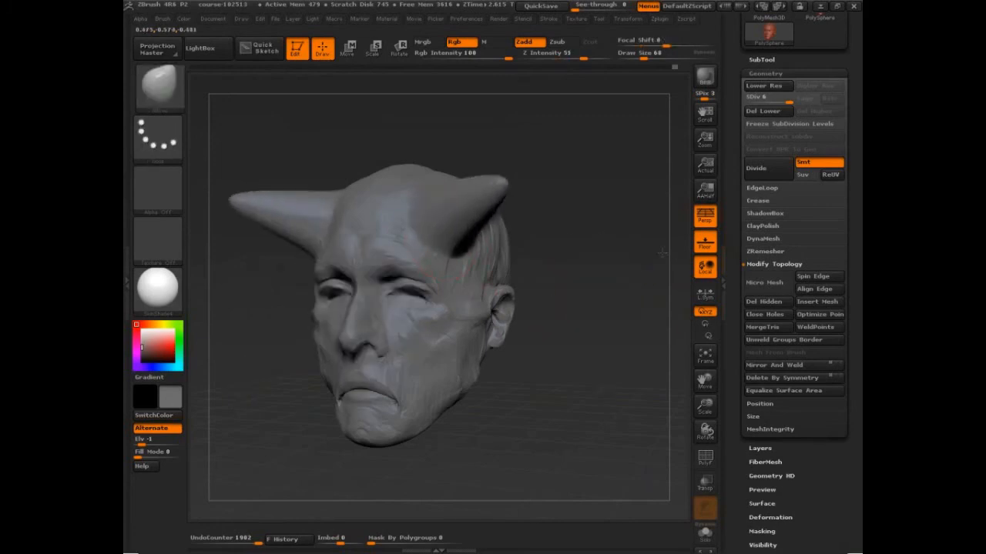
pyautogui.moveTo(463, 292); pyautogui.dragTo(669, 284)
pyautogui.hotkey('ctrl', 'z')
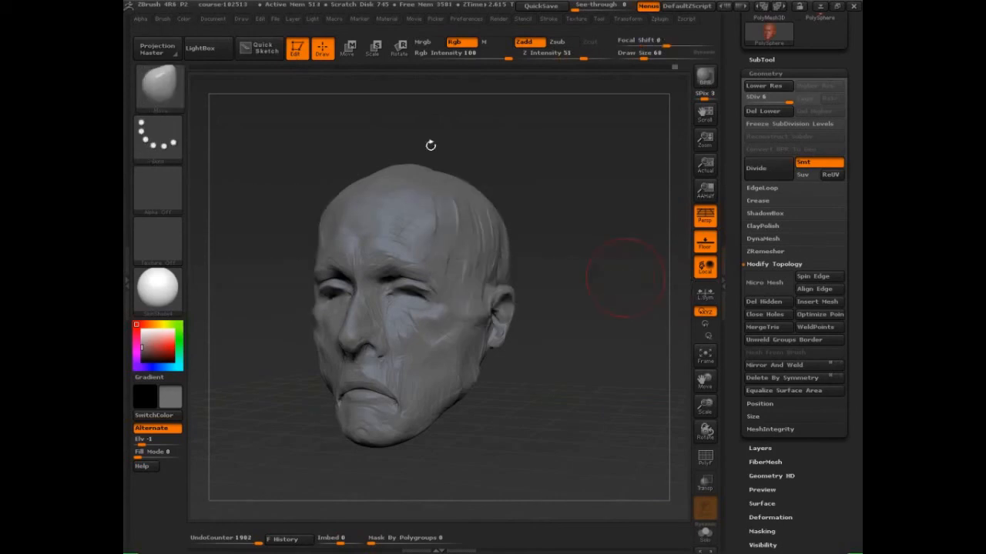
# Step: Try raising horns from the upper forehead and stretching the lower cheeks outward, undoing each Move stroke
pyautogui.hotkey('ctrl', 'shift', 'z')
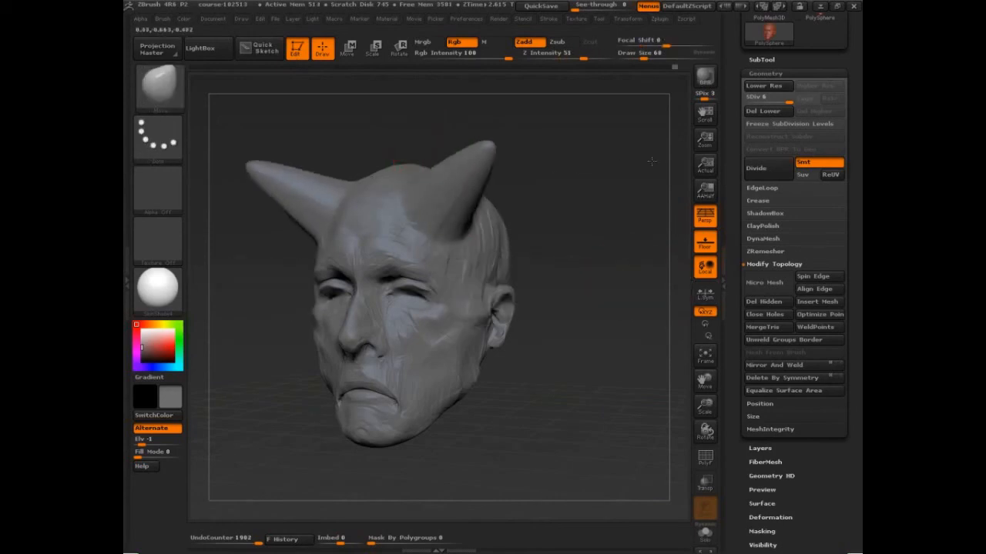
pyautogui.hotkey('ctrl', 'z')
pyautogui.moveTo(440, 400); pyautogui.dragTo(626, 456)
pyautogui.hotkey('ctrl', 'z')
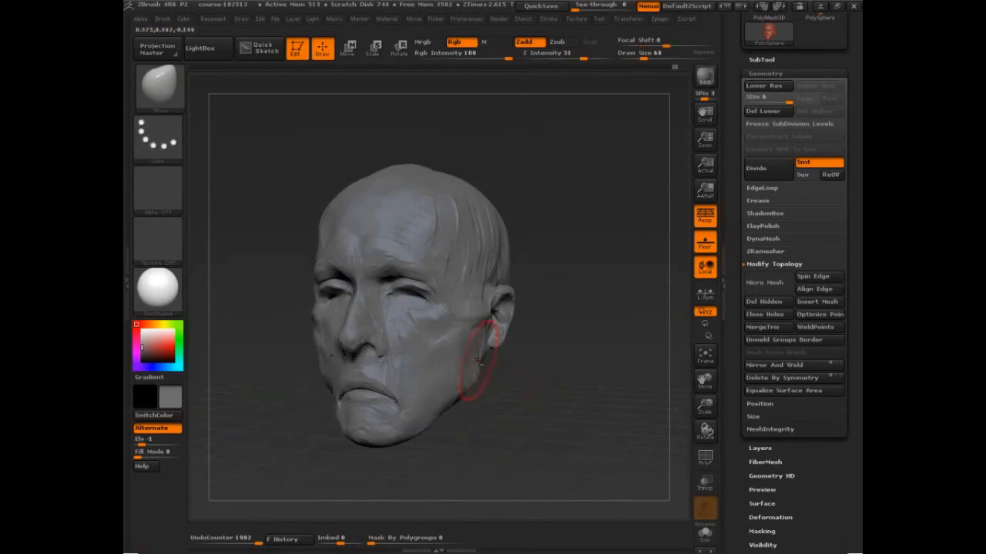
pyautogui.hotkey('ctrl', 'shift', 'z')
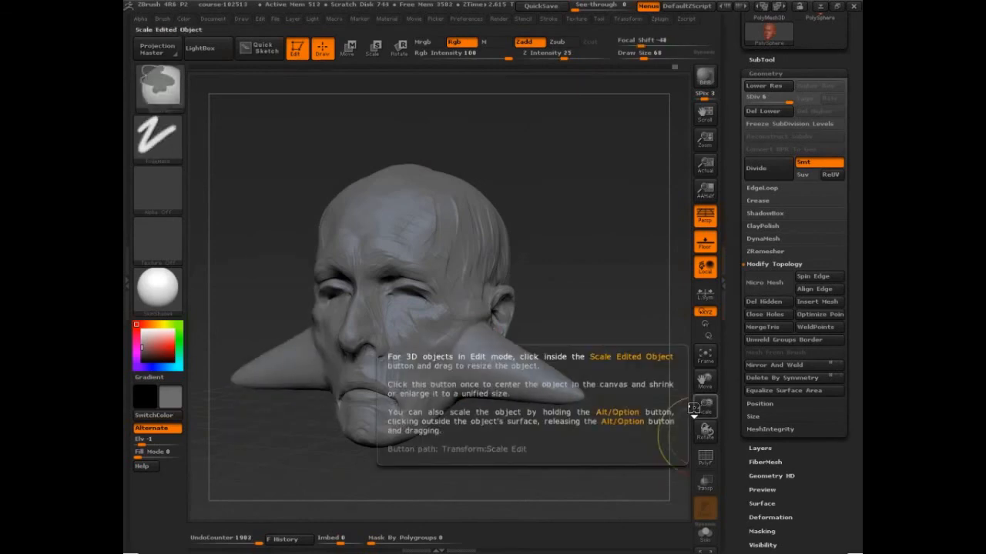
pyautogui.hotkey('ctrl', 'z')
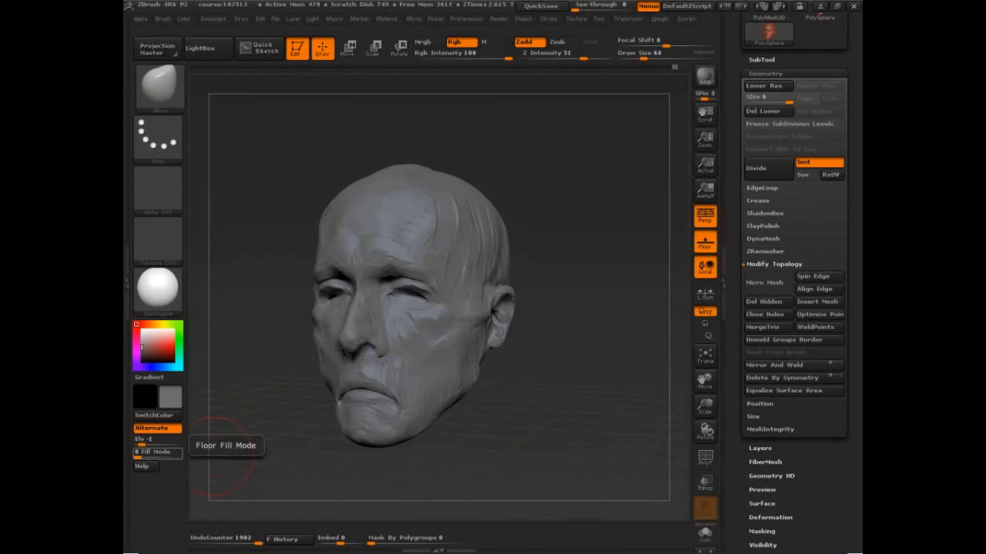
# Step: Try building up the upper eyelid with ClayBuildup at Draw Size 19, and undo the stroke
pyautogui.moveTo(594, 367)
pyautogui.mouseDown()
pyautogui.moveTo(603, 332)
pyautogui.moveTo(603, 400)
pyautogui.mouseUp()
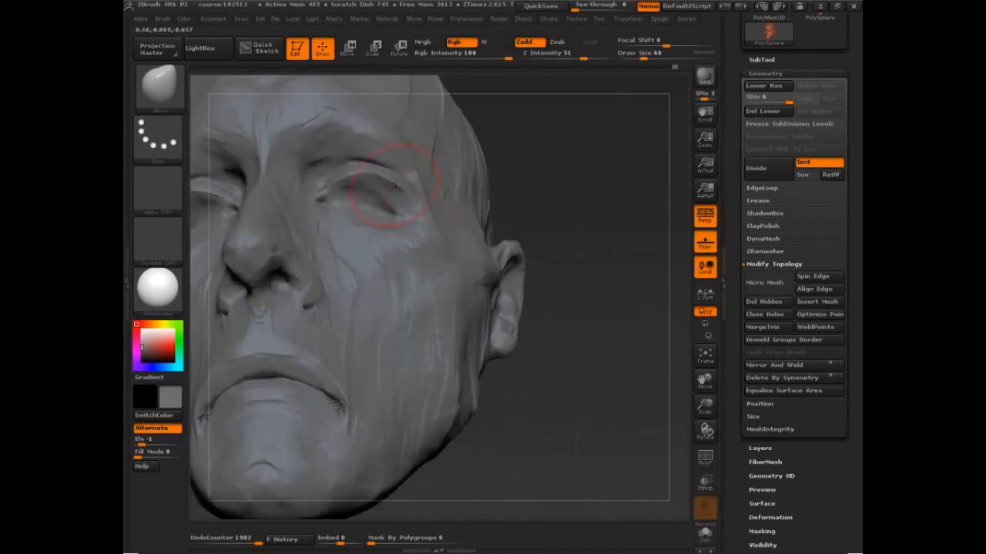
pyautogui.press('s')
pyautogui.moveTo(394, 186); pyautogui.dragTo(383, 185)
pyautogui.moveTo(513, 168); pyautogui.dragTo(462, 231)
pyautogui.press('1')
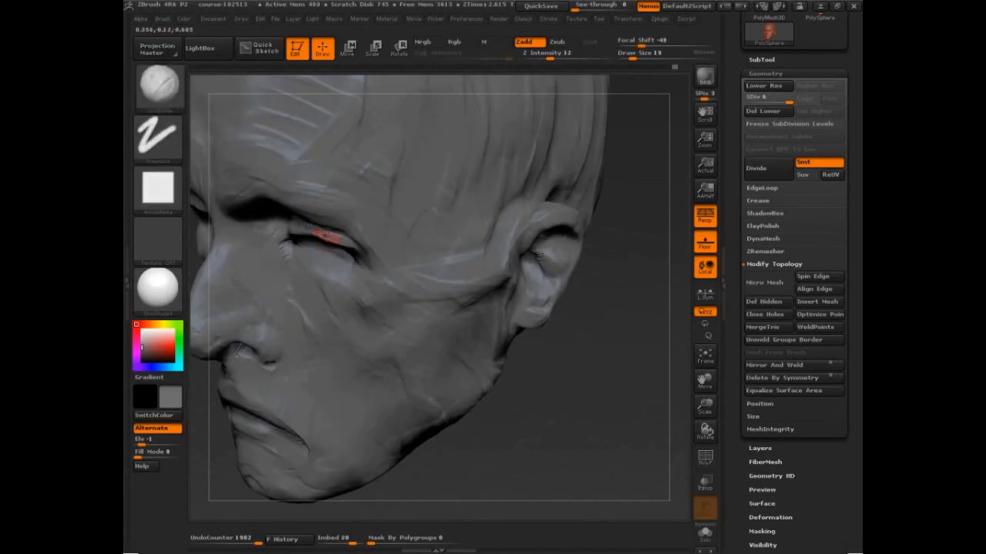
pyautogui.moveTo(326, 234); pyautogui.dragTo(325, 242)
pyautogui.moveTo(592, 310)
pyautogui.mouseDown()
pyautogui.moveTo(629, 246)
pyautogui.moveTo(539, 252)
pyautogui.moveTo(551, 255)
pyautogui.moveTo(537, 265)
pyautogui.moveTo(550, 267)
pyautogui.mouseUp()
pyautogui.hotkey('ctrl', 'z')
# Step: Try adding a large clay lump over the outer brow, undo it, and test a larger stroke there, undoing that too
pyautogui.moveTo(330, 201); pyautogui.dragTo(341, 223)
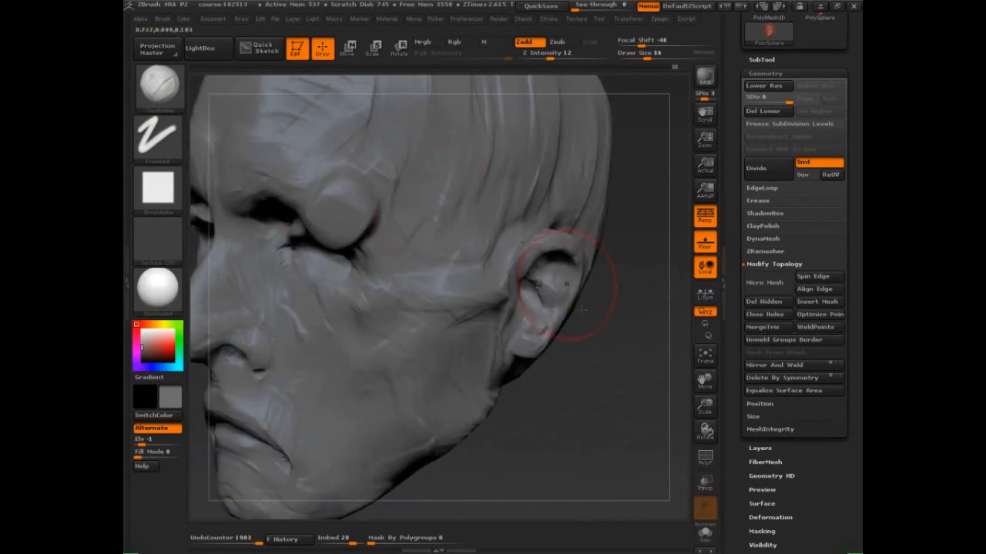
pyautogui.moveTo(583, 311)
pyautogui.mouseDown()
pyautogui.moveTo(619, 287)
pyautogui.moveTo(577, 310)
pyautogui.mouseUp()
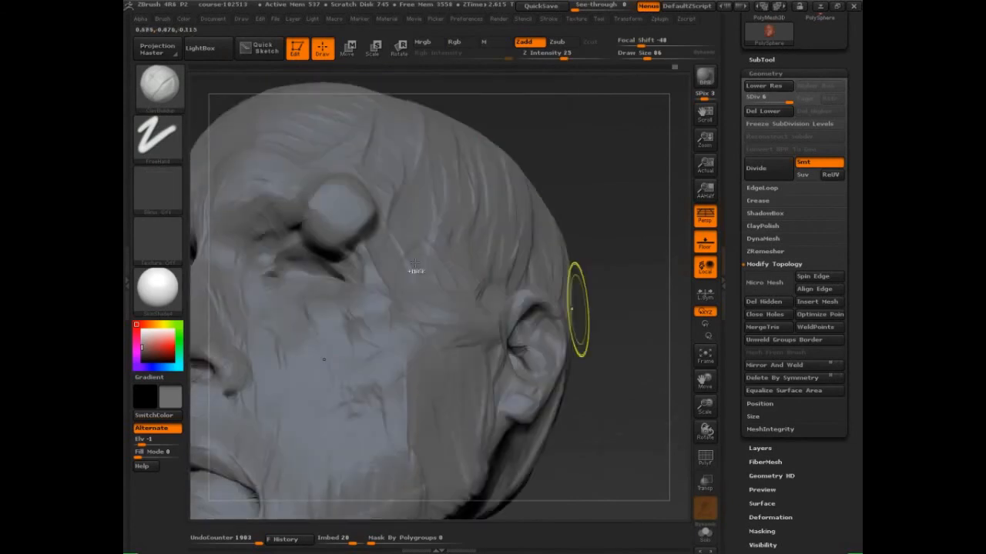
pyautogui.hotkey('ctrl', 'z')
pyautogui.press(']')
pyautogui.moveTo(356, 180); pyautogui.dragTo(349, 183)
pyautogui.hotkey('ctrl', 'z')
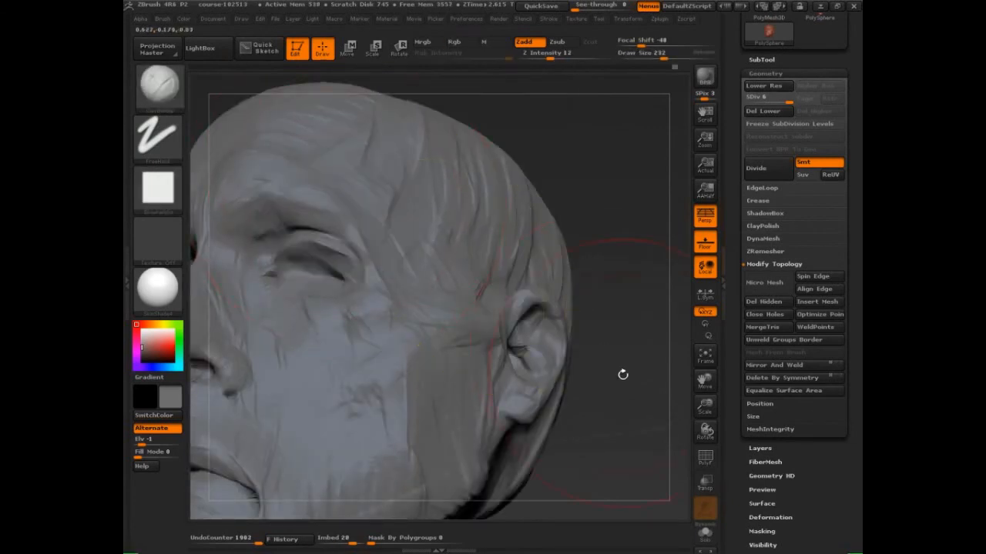
# Step: Set the ClayBuildup brush's Draw Size to 59, mark the area around the nostril, and clear the marks
pyautogui.moveTo(621, 374); pyautogui.dragTo(275, 330)
pyautogui.press('[')
pyautogui.press('[')
pyautogui.press('[')
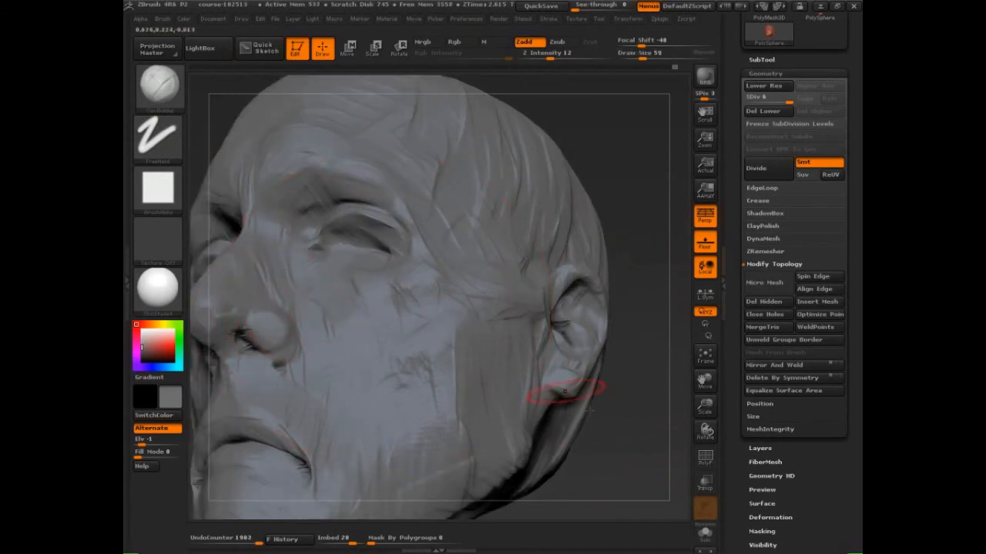
pyautogui.moveTo(622, 420); pyautogui.dragTo(601, 308)
pyautogui.hotkey('ctrl', 'shift', 'd')
pyautogui.moveTo(251, 329)
pyautogui.mouseDown()
pyautogui.moveTo(263, 339)
pyautogui.moveTo(294, 317)
pyautogui.mouseUp()
pyautogui.moveTo(278, 316); pyautogui.dragTo(299, 335)
pyautogui.press('Escape')
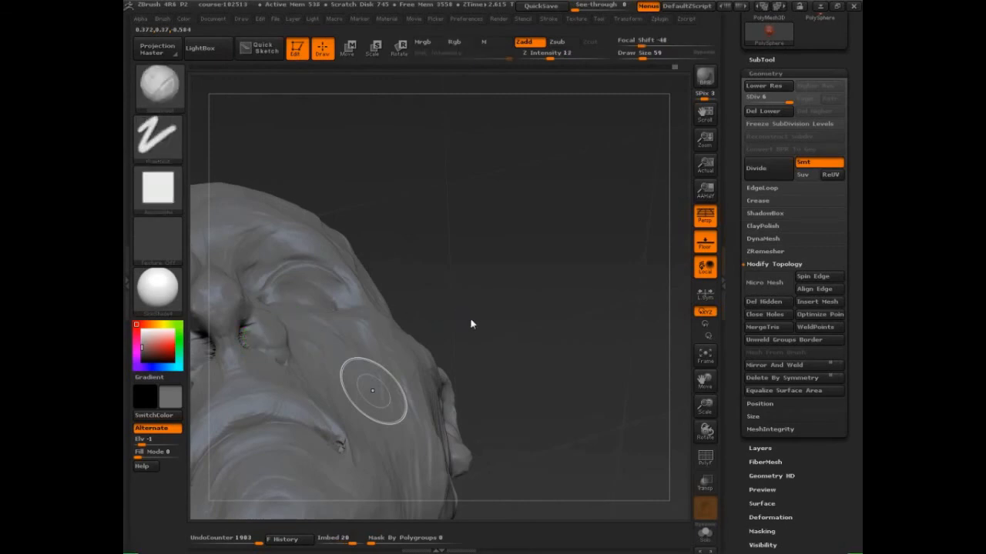
pyautogui.moveTo(471, 324)
pyautogui.mouseDown()
pyautogui.moveTo(590, 432)
pyautogui.moveTo(517, 372)
pyautogui.mouseUp()
# Step: Open the Auto Masking settings of the ClayBuildup brush and look through them
pyautogui.click(161, 19)
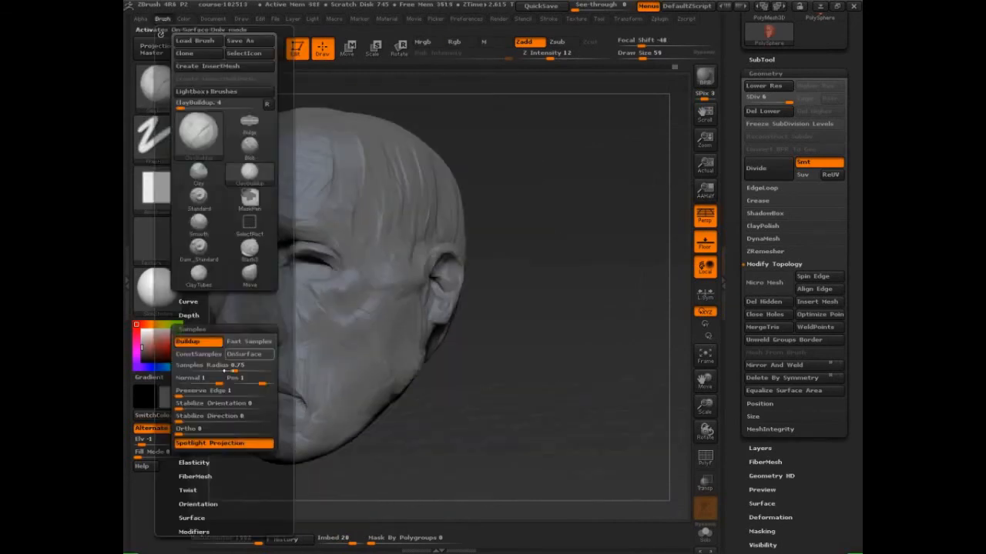
pyautogui.scroll(-5, 215, 391)
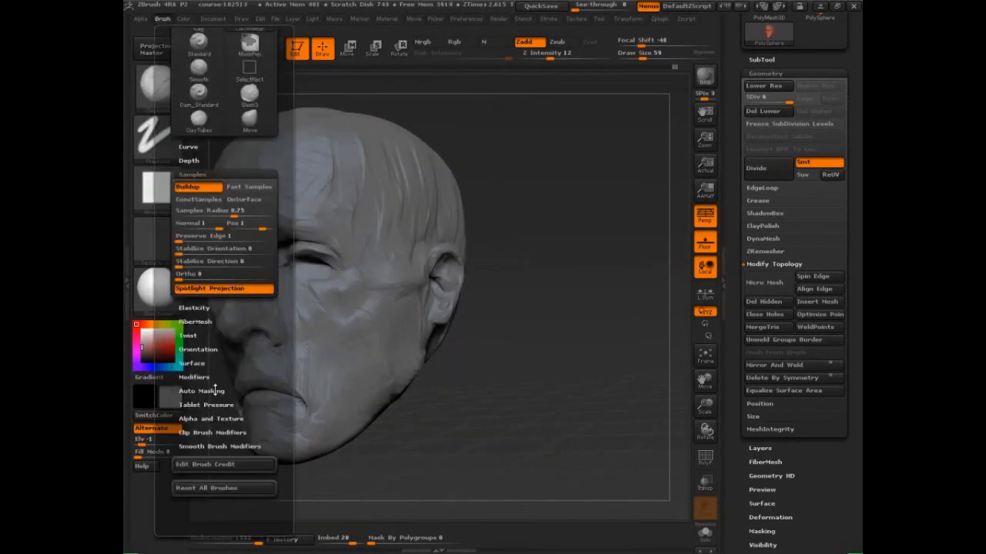
pyautogui.click(215, 390)
pyautogui.scroll(-5, 220, 387)
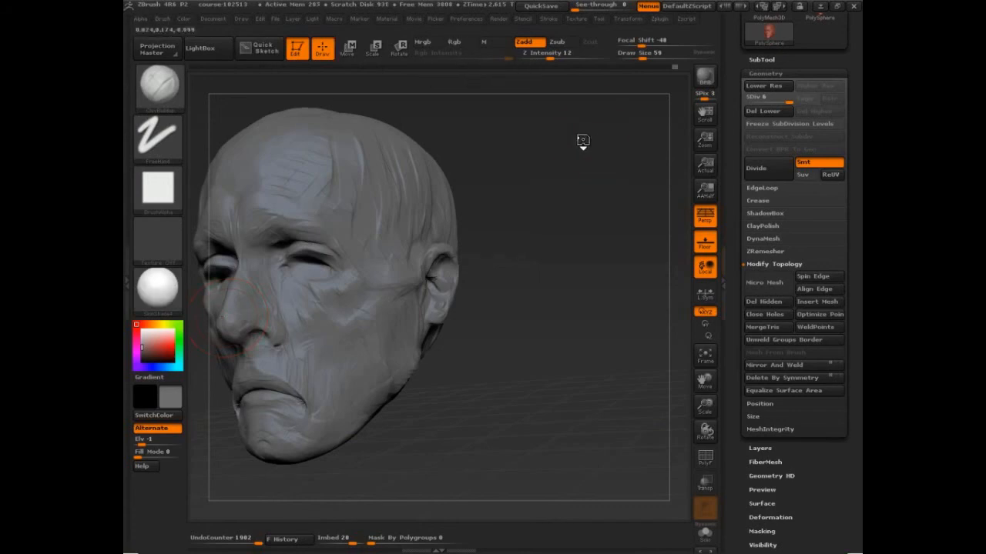
# Step: Look at the Draw settings and switch the head's polyframe display on and back off
pyautogui.click(241, 20)
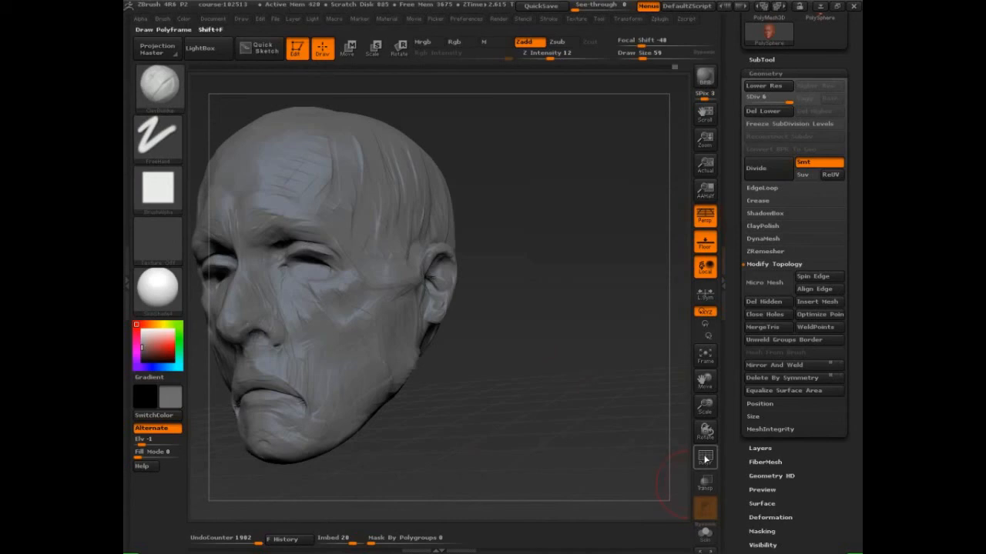
pyautogui.click(705, 460)
pyautogui.click(705, 460)
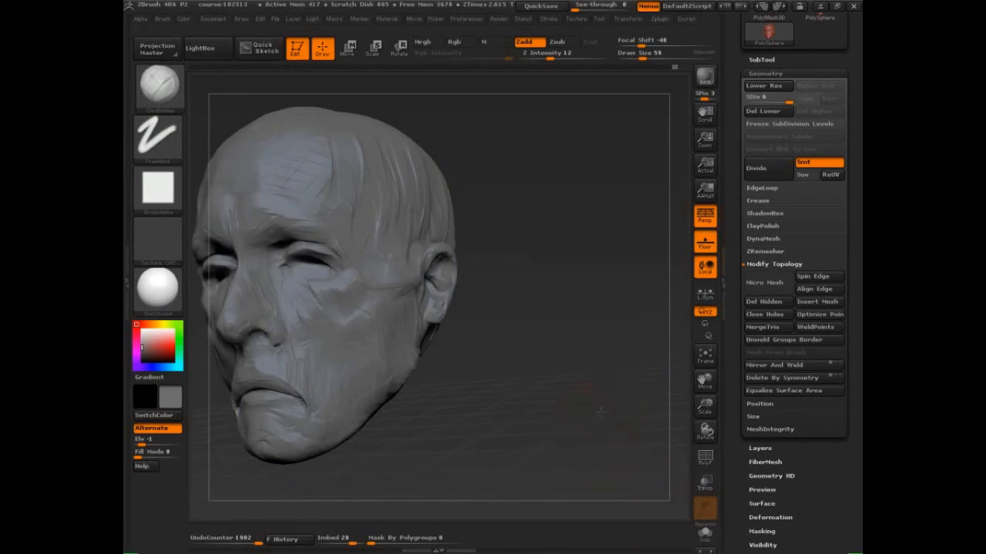
# Step: Fit the head to the view and examine it from the front and side at different distances
pyautogui.moveTo(601, 412)
pyautogui.keyDown('alt'); pyautogui.mouseDown()
pyautogui.moveTo(457, 345)
pyautogui.moveTo(546, 395)
pyautogui.moveTo(600, 396)
pyautogui.mouseUp(); pyautogui.keyUp('alt')
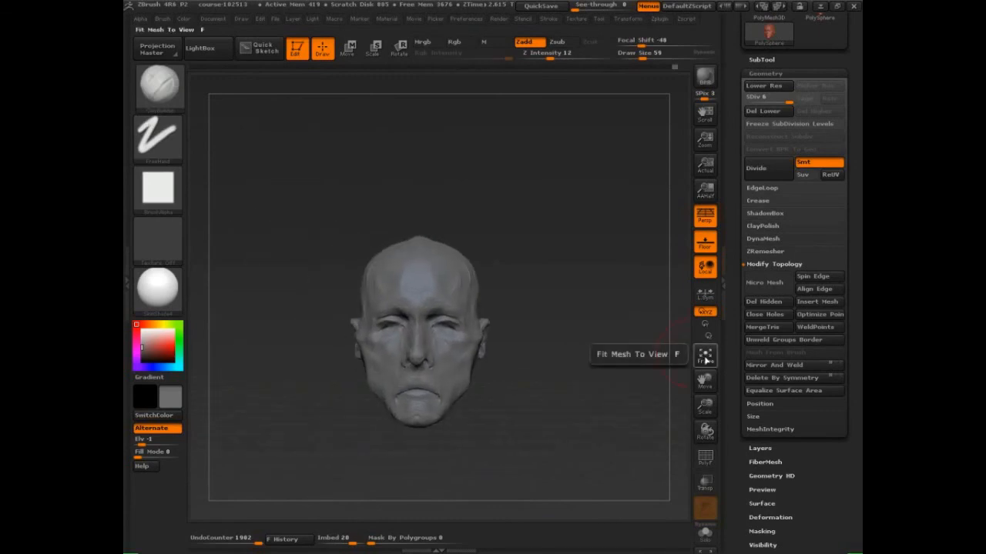
pyautogui.click(706, 356)
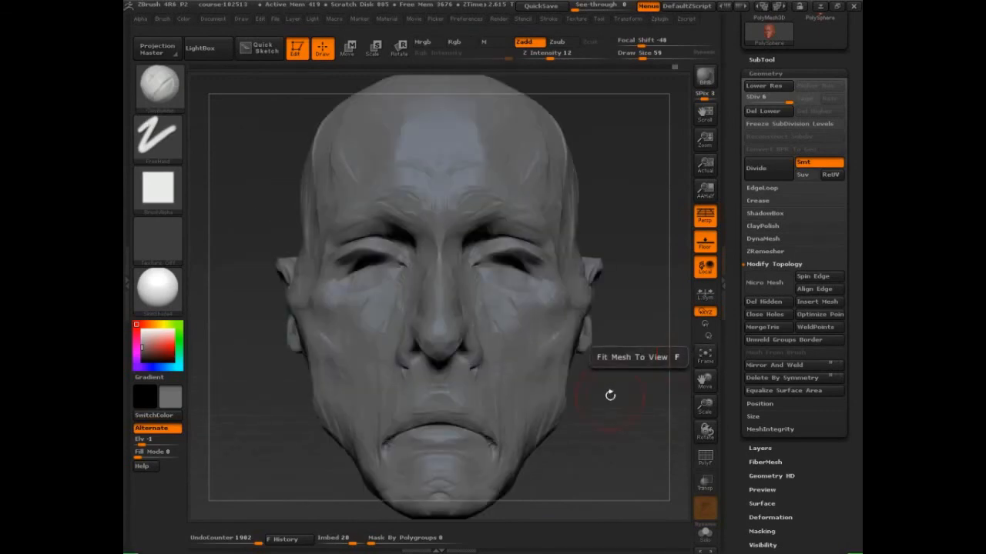
pyautogui.keyDown('alt'); pyautogui.moveTo(619, 404); pyautogui.dragTo(531, 178); pyautogui.keyUp('alt')
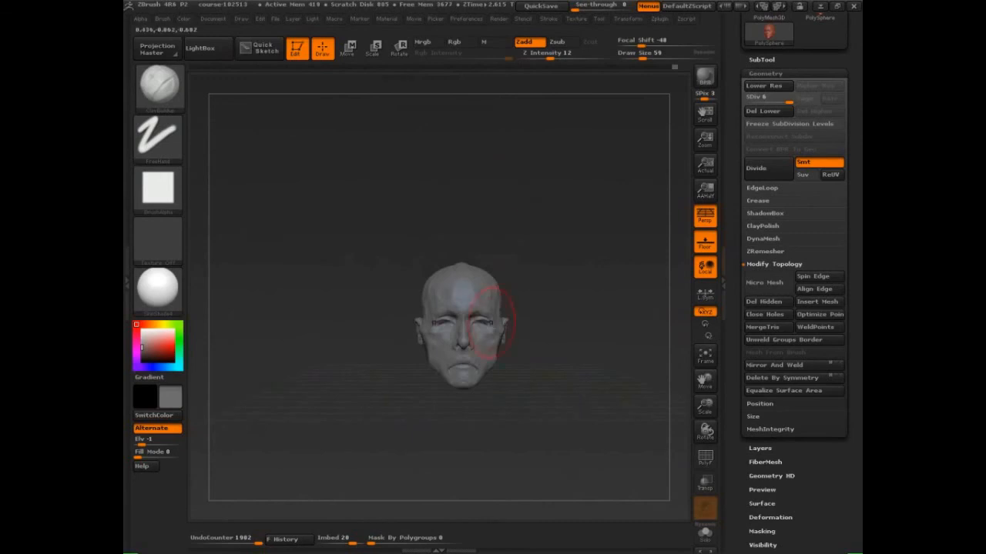
pyautogui.click(704, 358)
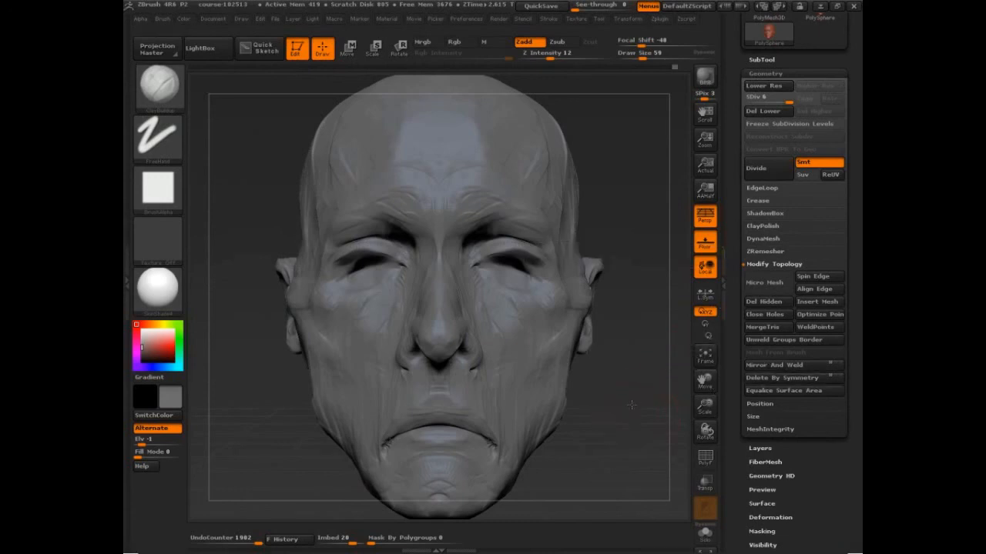
pyautogui.keyDown('alt'); pyautogui.moveTo(616, 385); pyautogui.dragTo(668, 362); pyautogui.keyUp('alt')
pyautogui.press('shift')
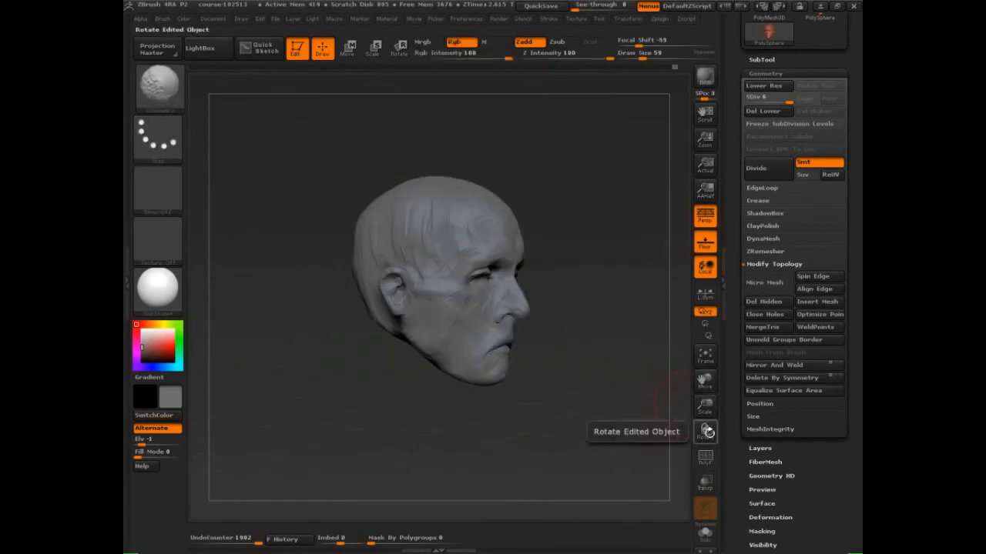
pyautogui.press('ctrl')
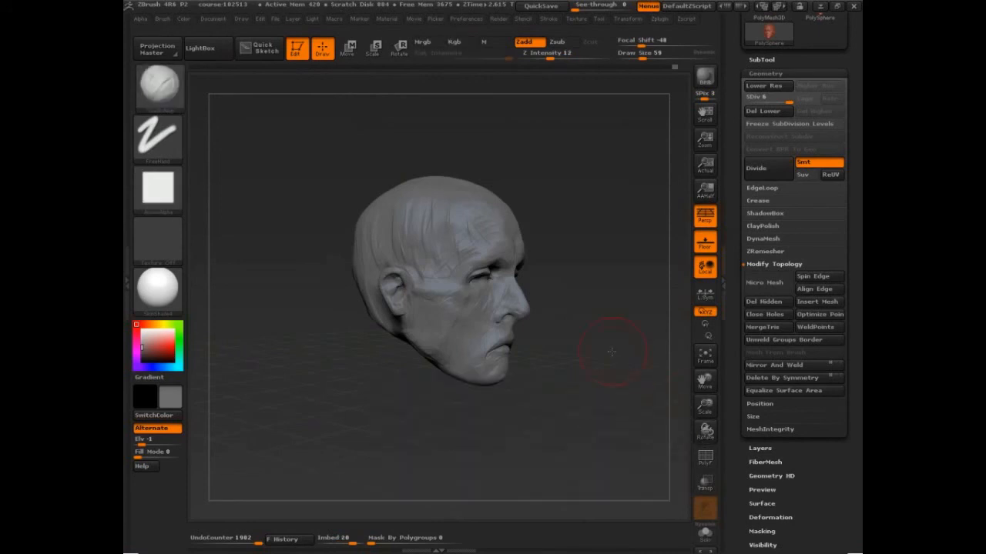
pyautogui.moveTo(611, 352)
pyautogui.mouseDown()
pyautogui.moveTo(566, 342)
pyautogui.moveTo(651, 320)
pyautogui.mouseUp()
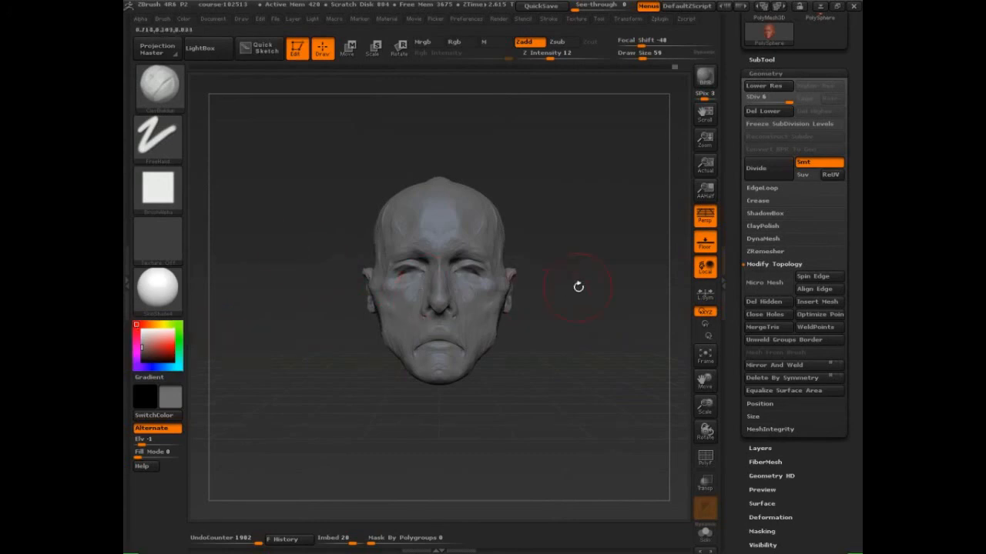
# Step: Compare the stored PolySphere versions and switch to the earlier, rougher blocked-out head
pyautogui.scroll(5, 763, 64)
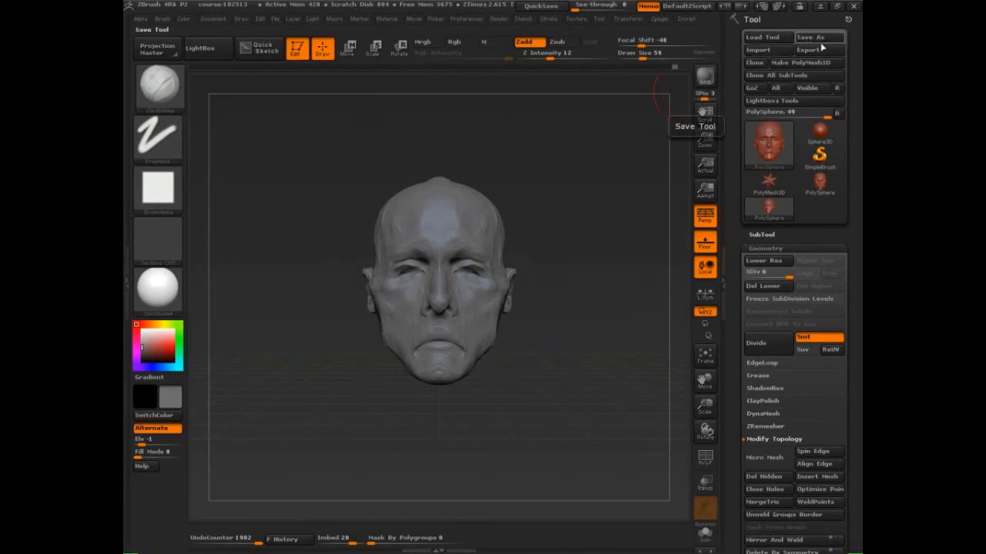
pyautogui.moveTo(544, 285)
pyautogui.mouseDown()
pyautogui.moveTo(561, 267)
pyautogui.moveTo(441, 271)
pyautogui.mouseUp()
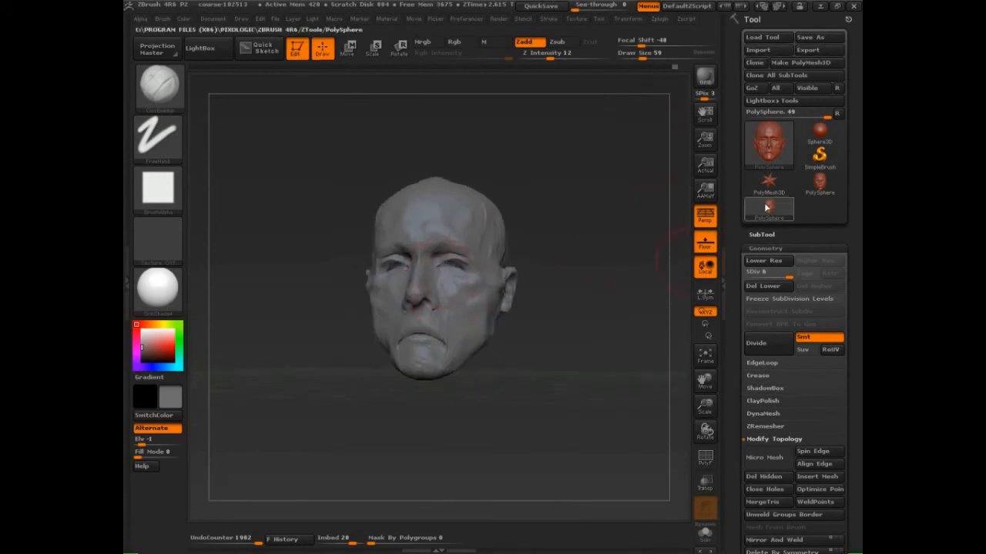
pyautogui.moveTo(767, 207)
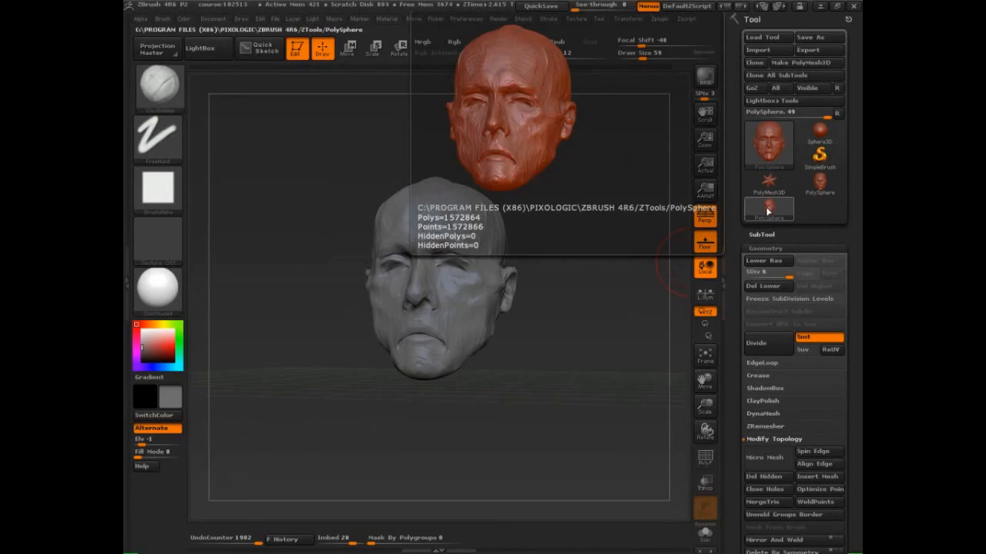
pyautogui.click(770, 208)
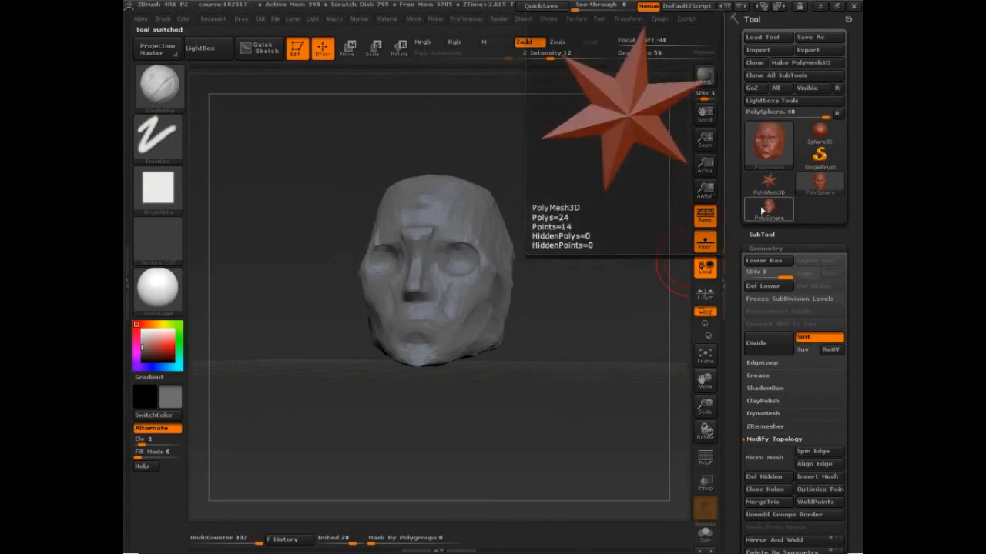
# Step: Switch back to the detailed PolySphere head and save the project over the existing course-102513.zpr file
pyautogui.moveTo(769, 211)
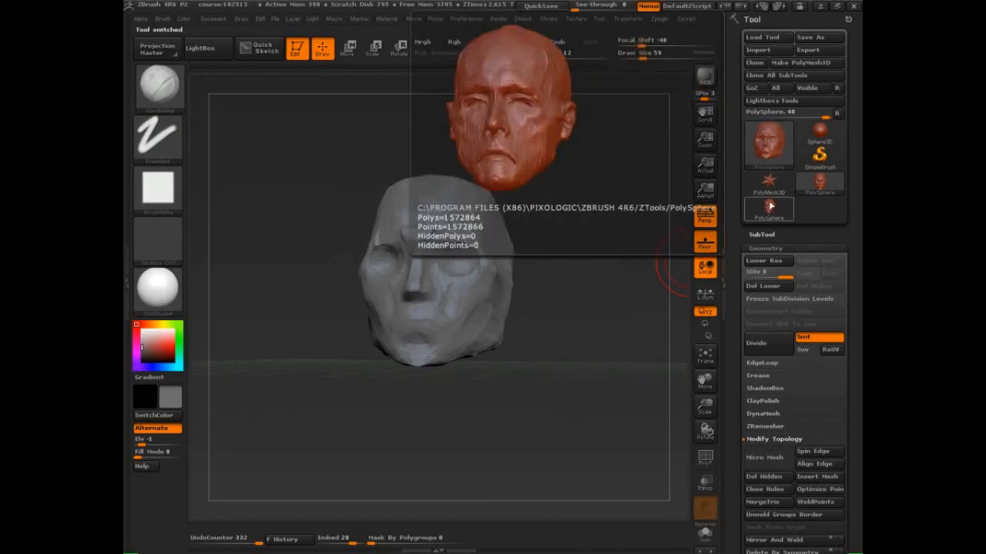
pyautogui.click(770, 206)
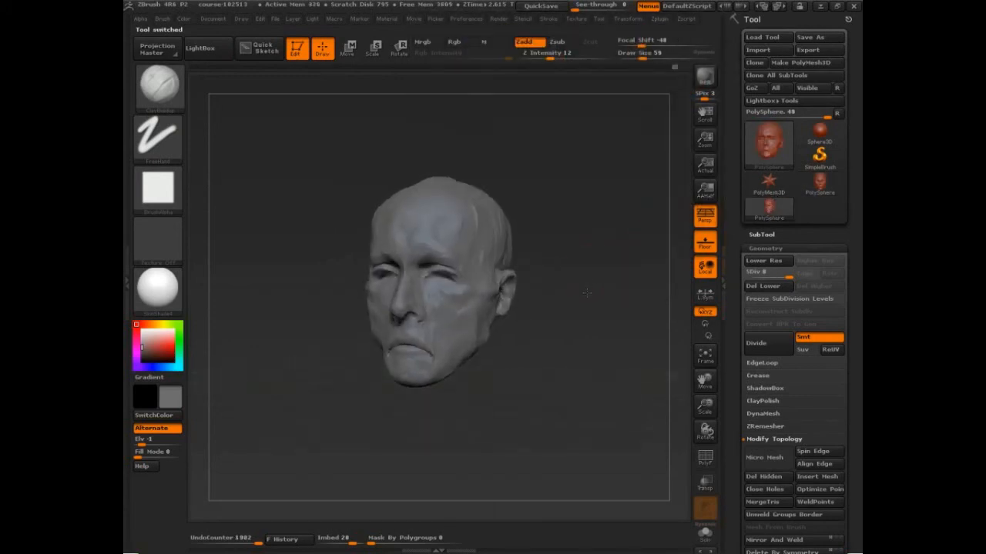
pyautogui.click(273, 20)
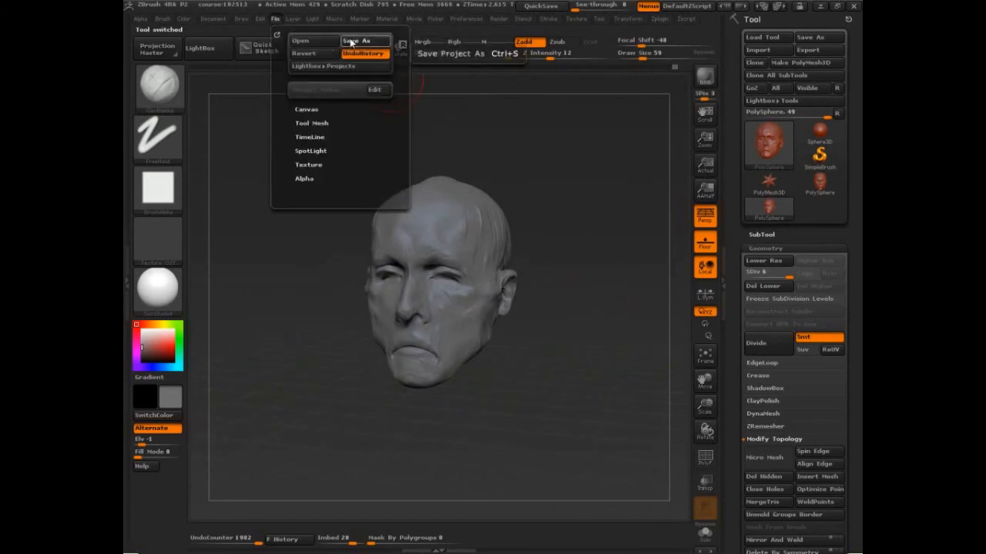
pyautogui.click(350, 41)
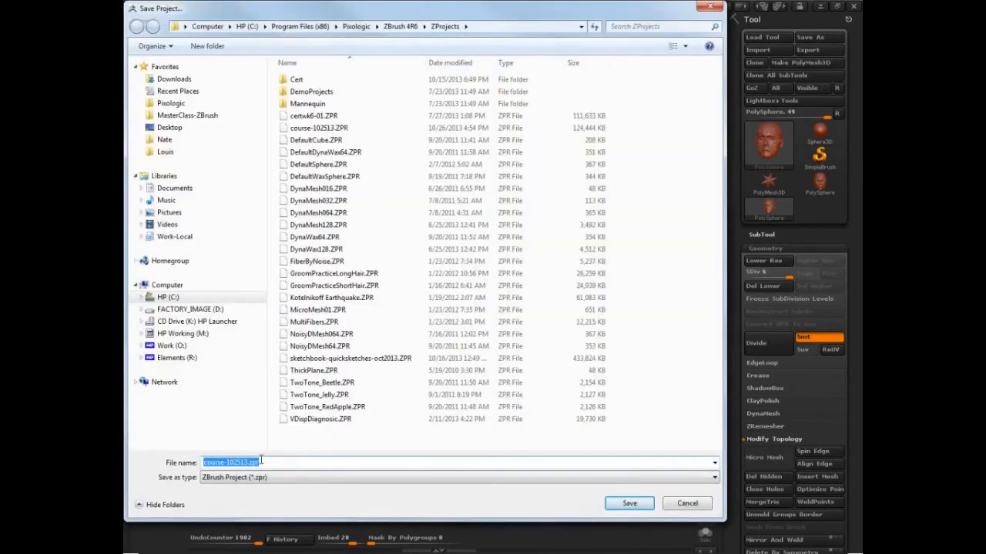
pyautogui.click(629, 505)
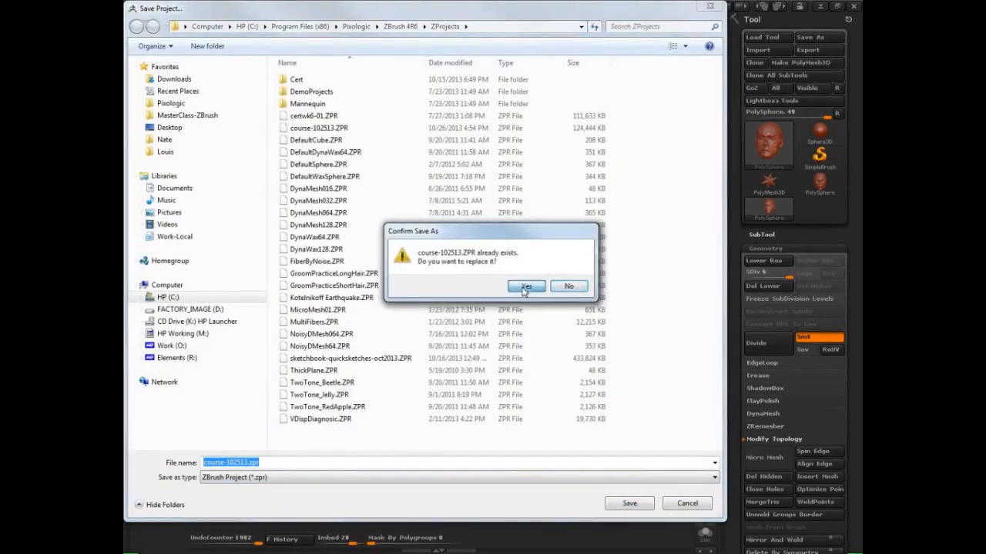
pyautogui.click(525, 287)
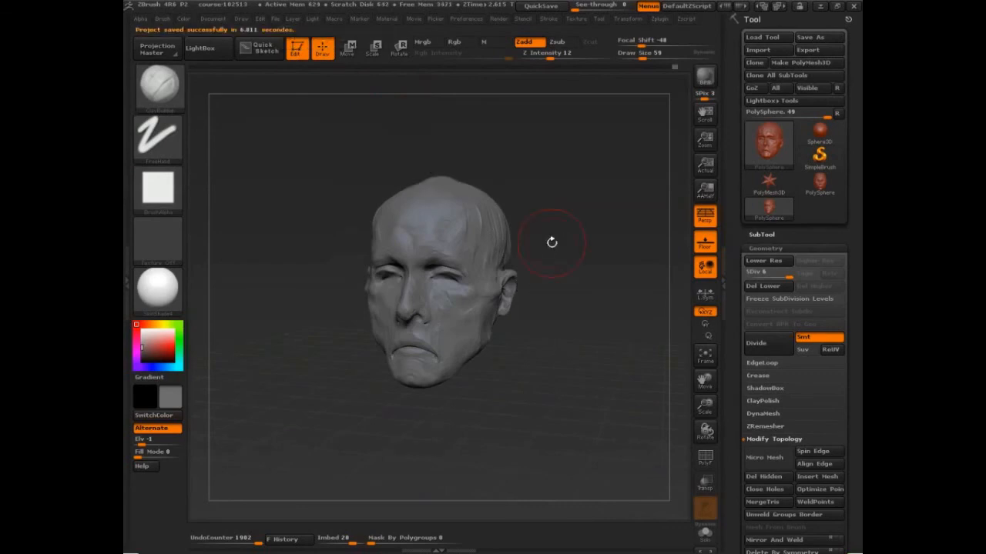
# Step: Look at the project saving options and the undo history controls for the current tool
pyautogui.click(275, 20)
pyautogui.moveTo(157, 289)
pyautogui.click(278, 19)
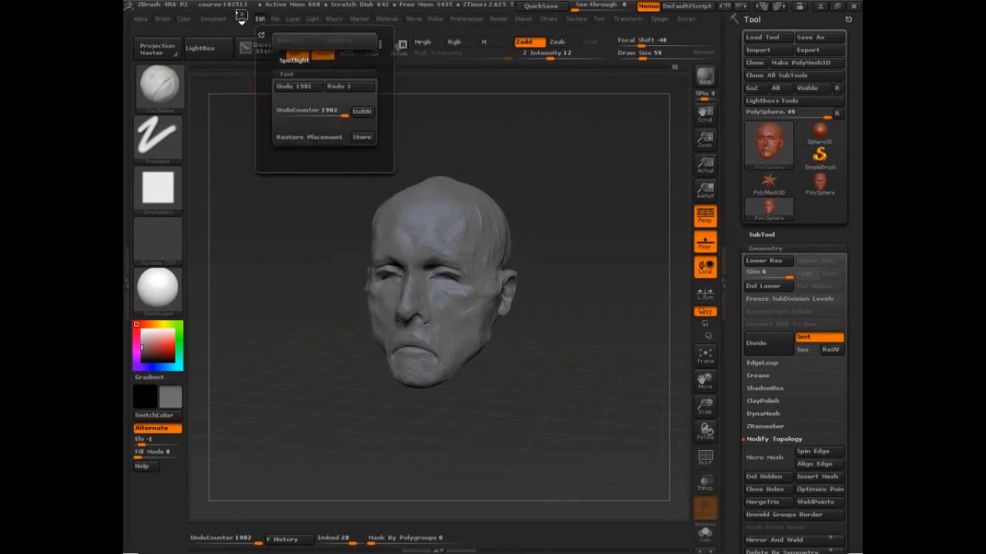
pyautogui.moveTo(241, 18)
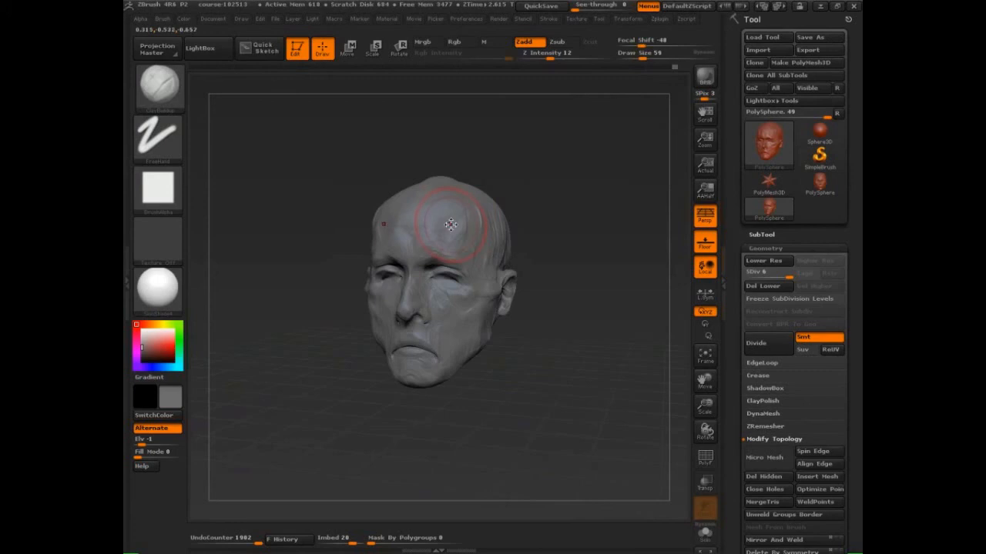
# Step: Raise the draw size to 78 with dynamic sizing on and compare the brush at different viewing distances
pyautogui.press('space')
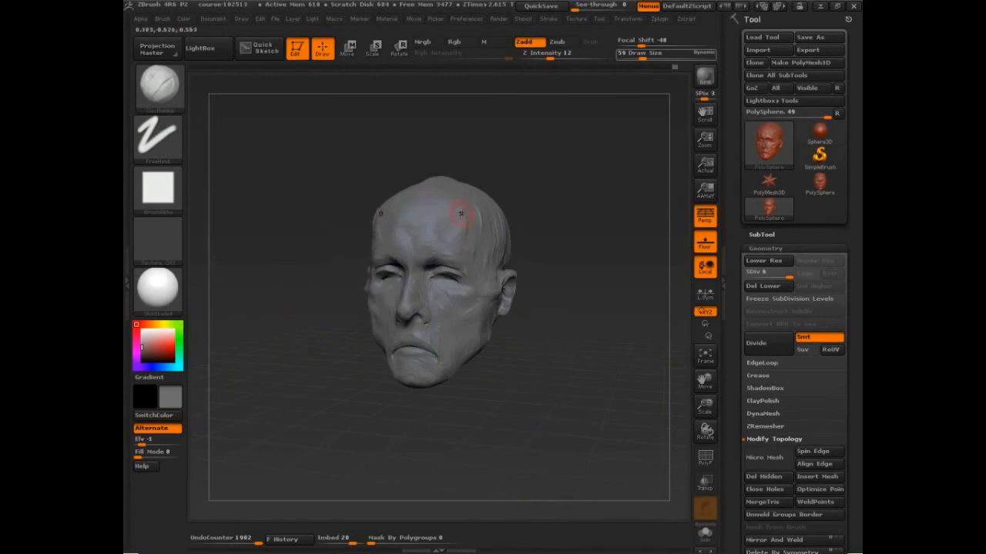
pyautogui.keyDown('alt'); pyautogui.moveTo(555, 192); pyautogui.dragTo(466, 235); pyautogui.keyUp('alt')
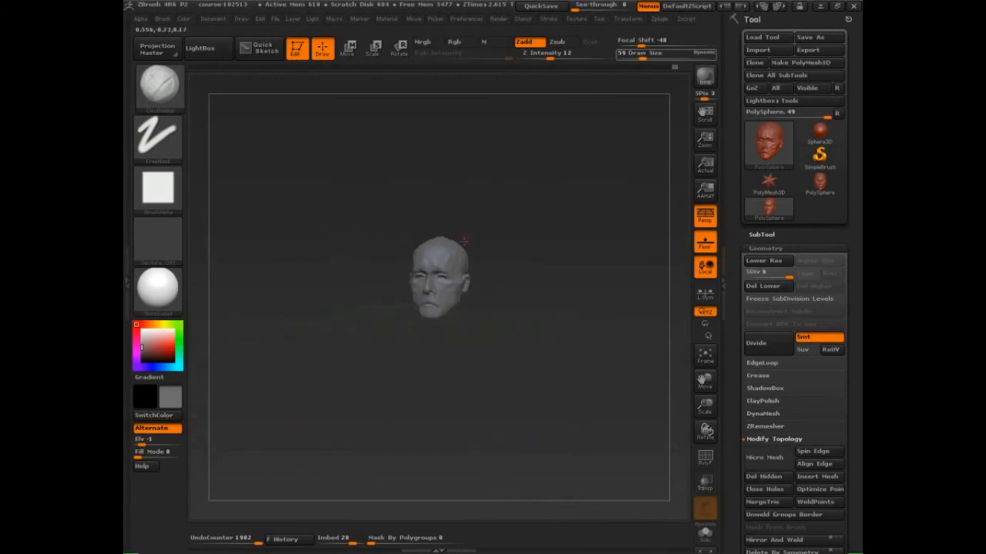
pyautogui.keyDown('alt'); pyautogui.moveTo(501, 195); pyautogui.dragTo(625, 308); pyautogui.keyUp('alt')
pyautogui.moveTo(601, 223)
pyautogui.mouseDown()
pyautogui.moveTo(636, 264)
pyautogui.moveTo(632, 285)
pyautogui.moveTo(653, 336)
pyautogui.mouseUp()
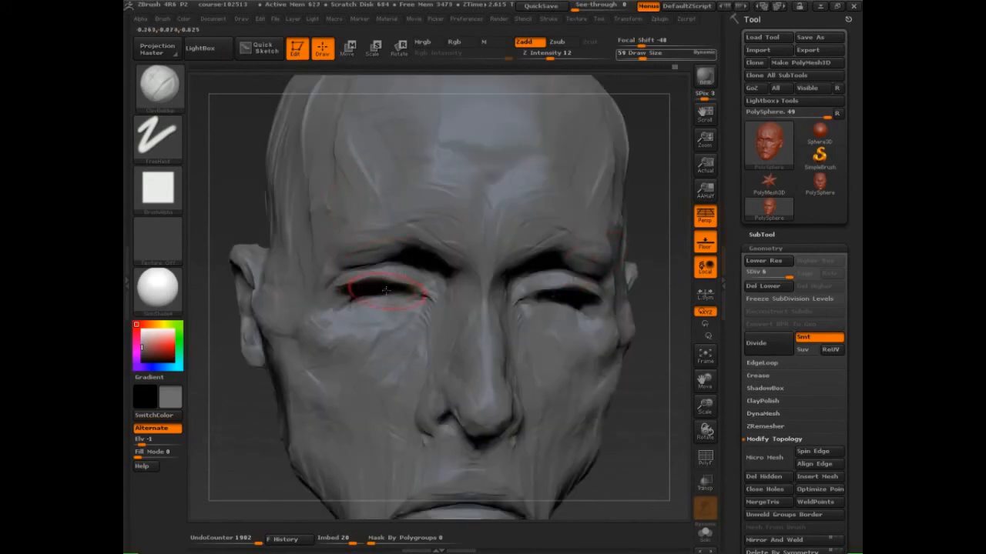
pyautogui.press(']')
pyautogui.press(']')
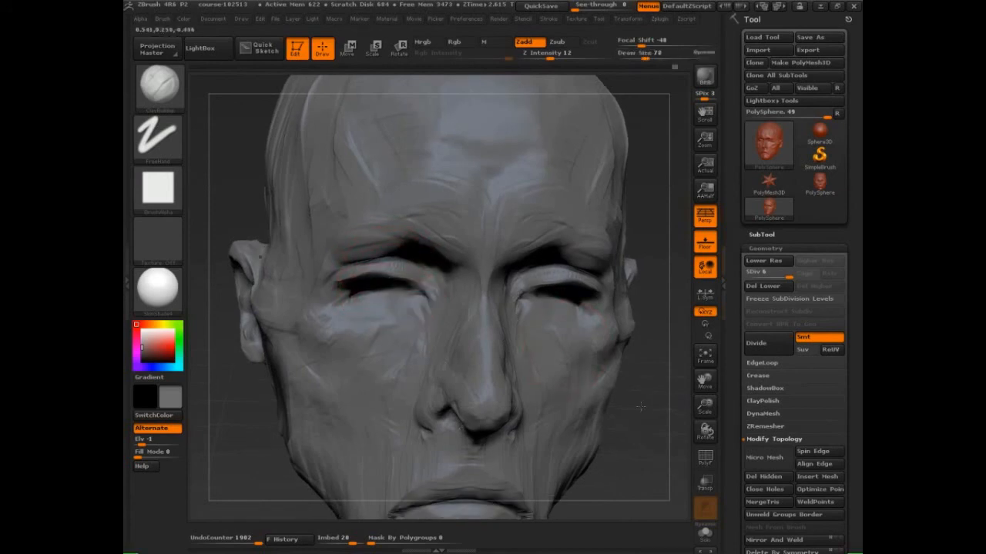
pyautogui.moveTo(651, 339)
pyautogui.keyDown('alt'); pyautogui.mouseDown()
pyautogui.moveTo(597, 262)
pyautogui.moveTo(587, 222)
pyautogui.mouseUp(); pyautogui.keyUp('alt')
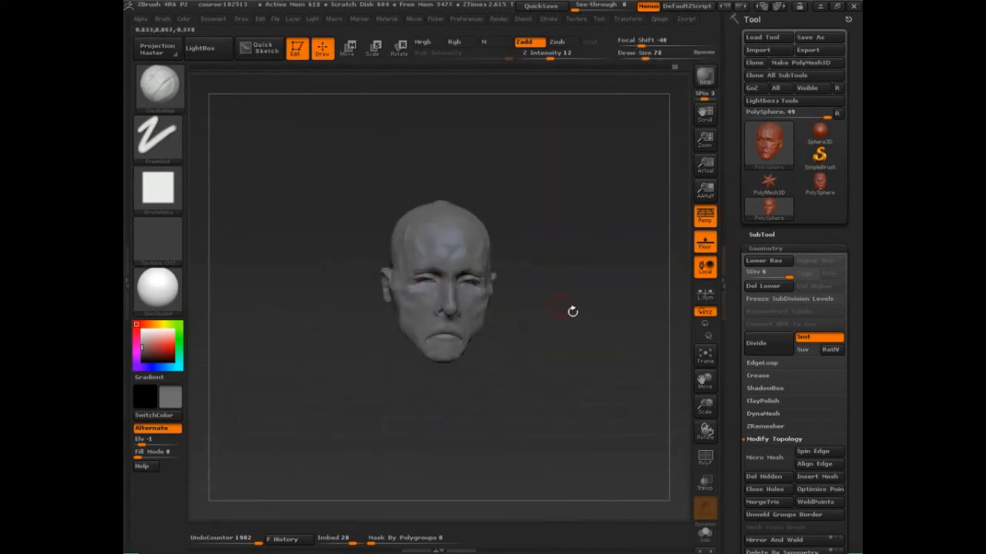
pyautogui.keyDown('alt'); pyautogui.moveTo(572, 310); pyautogui.dragTo(570, 261); pyautogui.keyUp('alt')
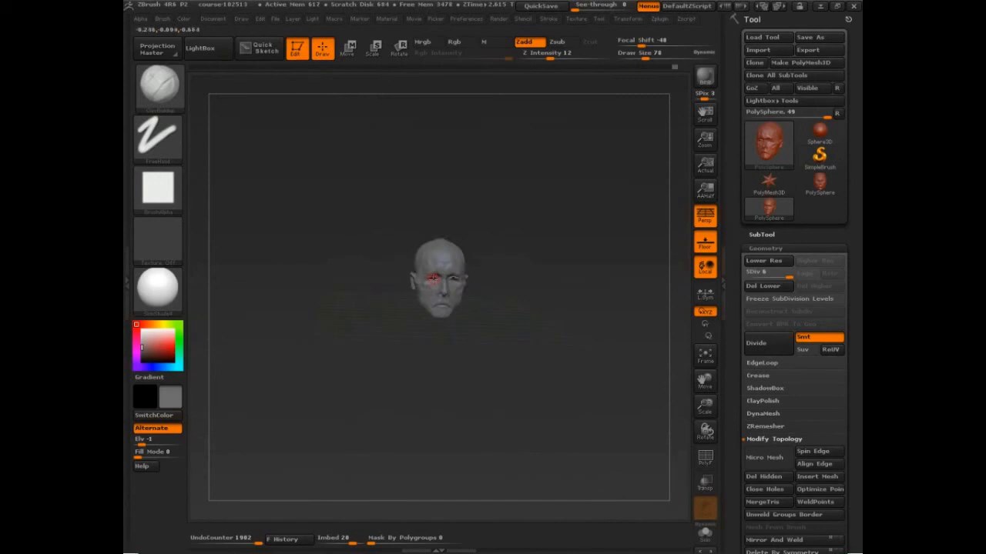
pyautogui.keyDown('alt'); pyautogui.moveTo(516, 305); pyautogui.dragTo(640, 367); pyautogui.keyUp('alt')
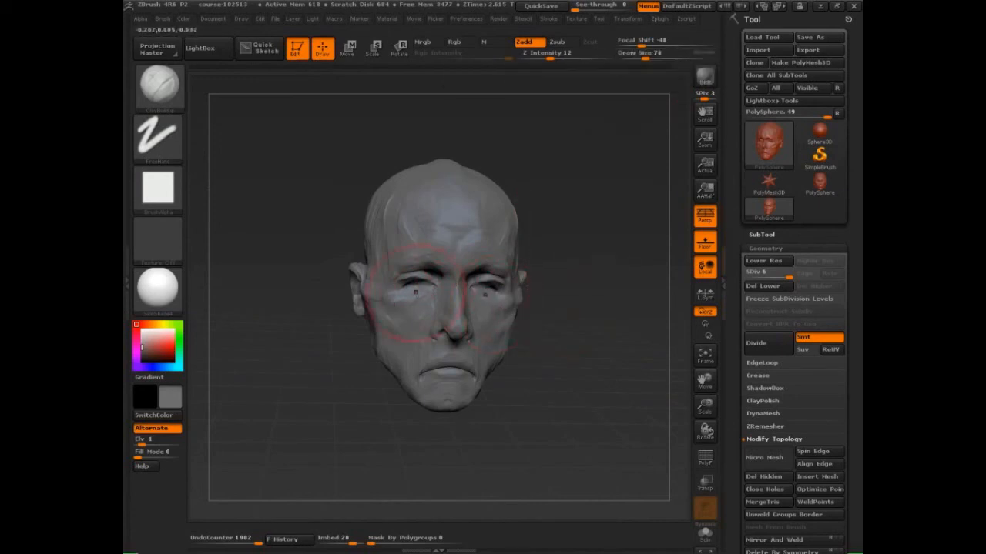
# Step: Set the brush's draw size to 37 and check it against the face at several viewing distances
pyautogui.press('s')
pyautogui.moveTo(425, 293); pyautogui.dragTo(416, 292)
pyautogui.keyDown('alt'); pyautogui.moveTo(338, 359); pyautogui.dragTo(595, 199); pyautogui.keyUp('alt')
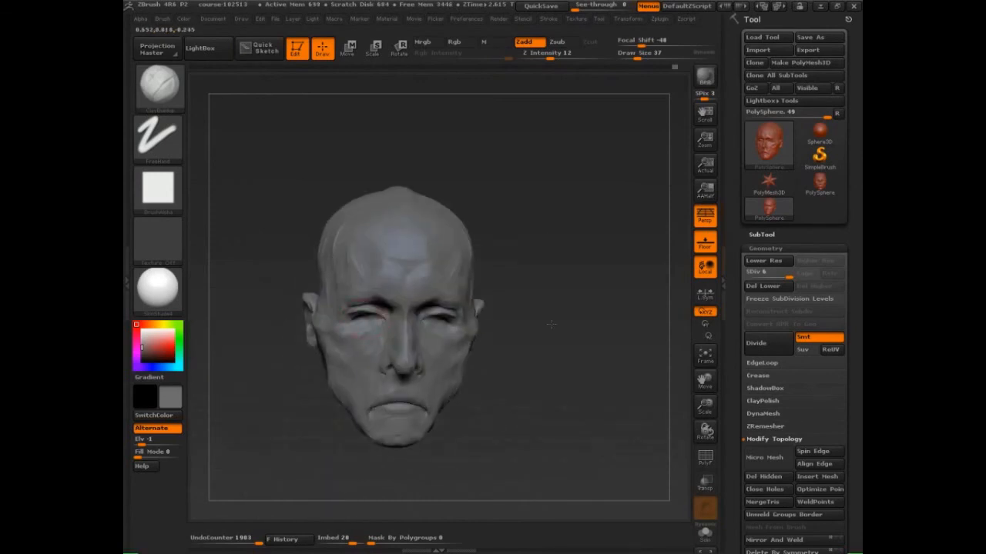
pyautogui.keyDown('alt'); pyautogui.moveTo(551, 324); pyautogui.dragTo(405, 279); pyautogui.keyUp('alt')
pyautogui.moveTo(434, 310); pyautogui.dragTo(579, 396)
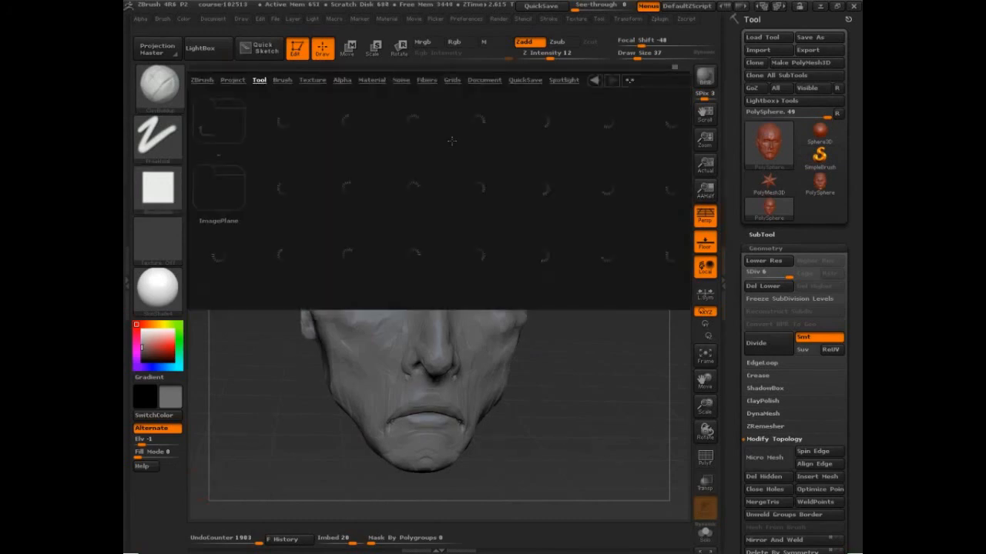
# Step: Look through the quick-saved projects in LightBox and close it
pyautogui.click(524, 80)
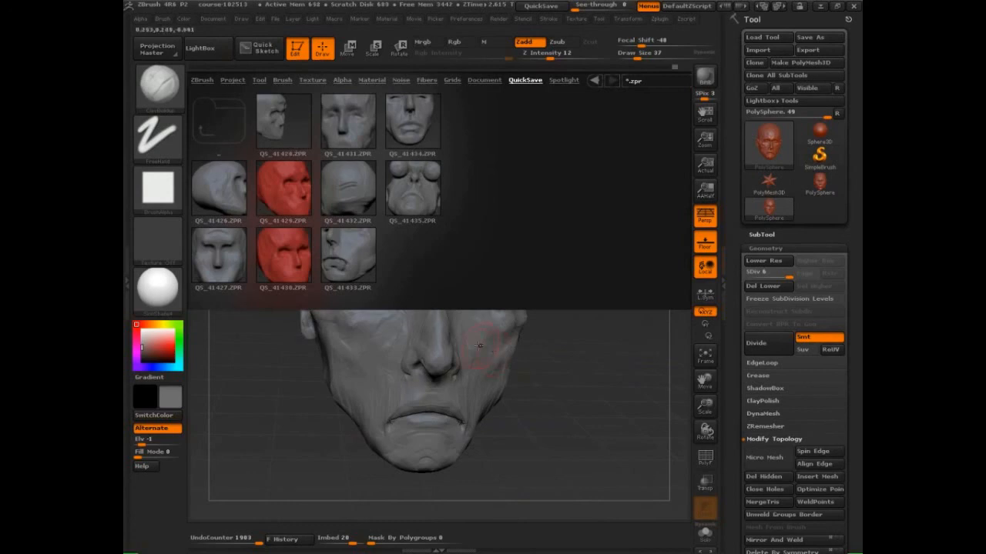
pyautogui.click(210, 47)
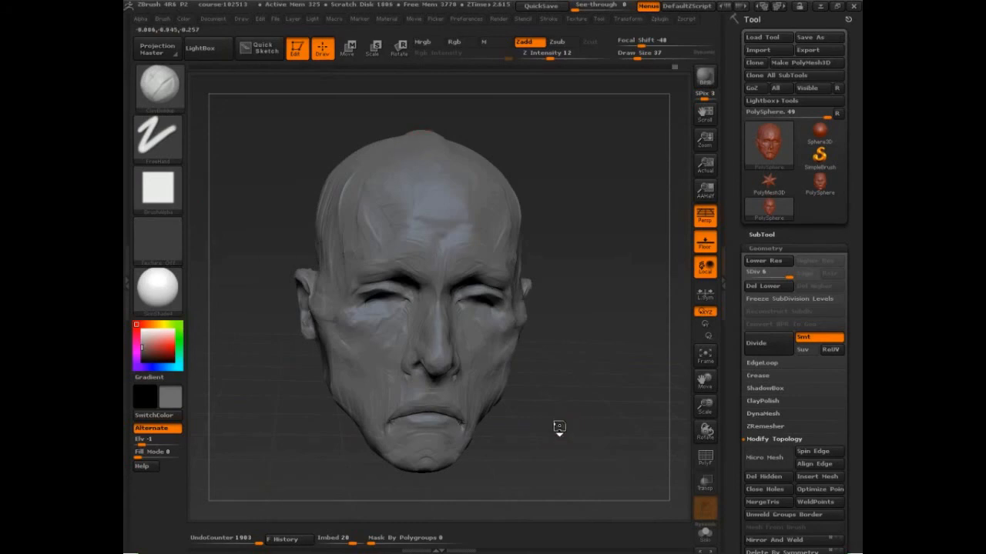
# Step: Examine the head from the front, from above and from other angles, and fit it to the view
pyautogui.moveTo(560, 427)
pyautogui.mouseDown()
pyautogui.moveTo(577, 401)
pyautogui.moveTo(554, 439)
pyautogui.moveTo(591, 478)
pyautogui.moveTo(584, 416)
pyautogui.mouseUp()
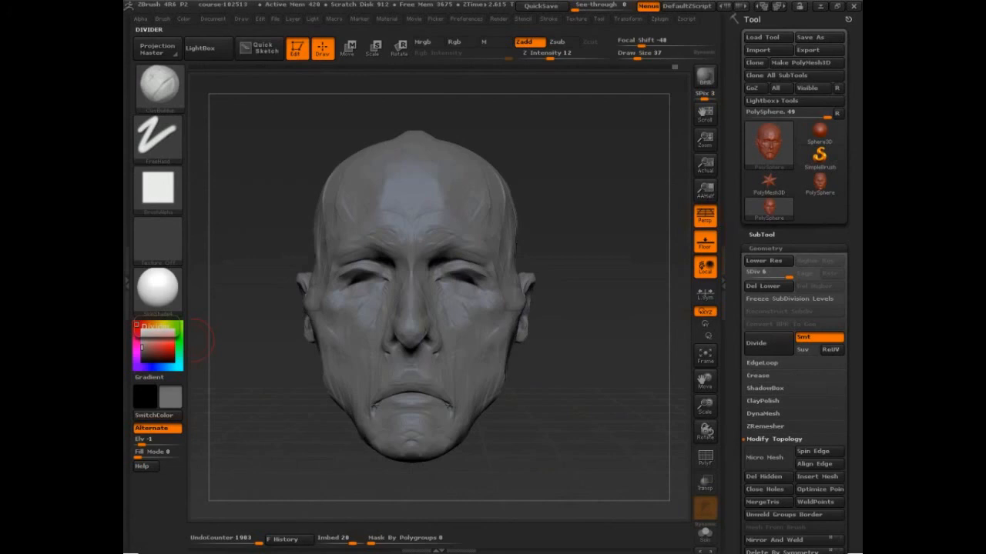
pyautogui.moveTo(552, 436); pyautogui.dragTo(558, 389)
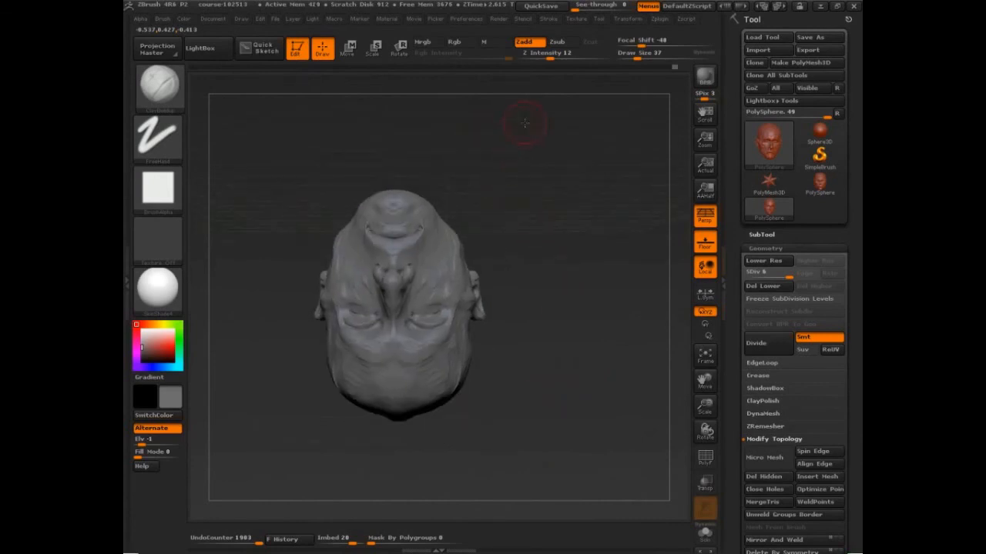
pyautogui.moveTo(524, 122); pyautogui.dragTo(457, 394)
pyautogui.moveTo(257, 409); pyautogui.dragTo(391, 403)
pyautogui.moveTo(390, 403)
pyautogui.mouseDown()
pyautogui.moveTo(379, 412)
pyautogui.moveTo(531, 435)
pyautogui.mouseUp()
pyautogui.press('f')
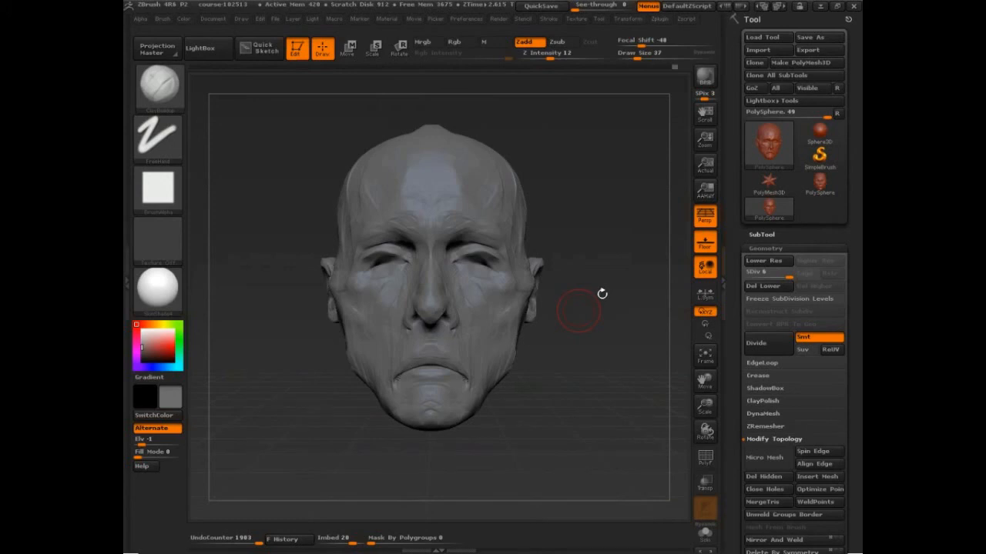
# Step: Look through the available 3D meshes and 2.5D brushes in the tool picker, including the Gear3D primitive
pyautogui.click(768, 144)
pyautogui.moveTo(774, 142)
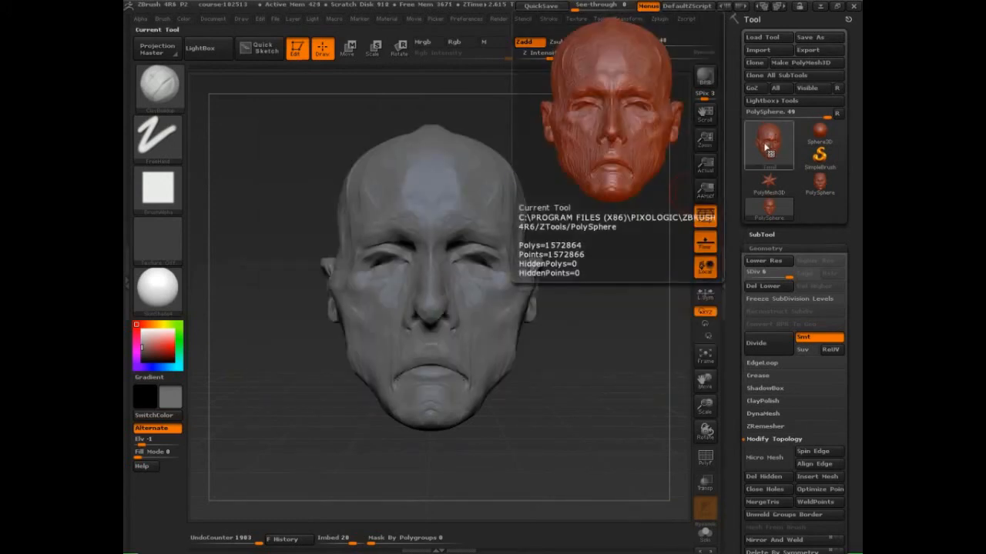
pyautogui.click(768, 144)
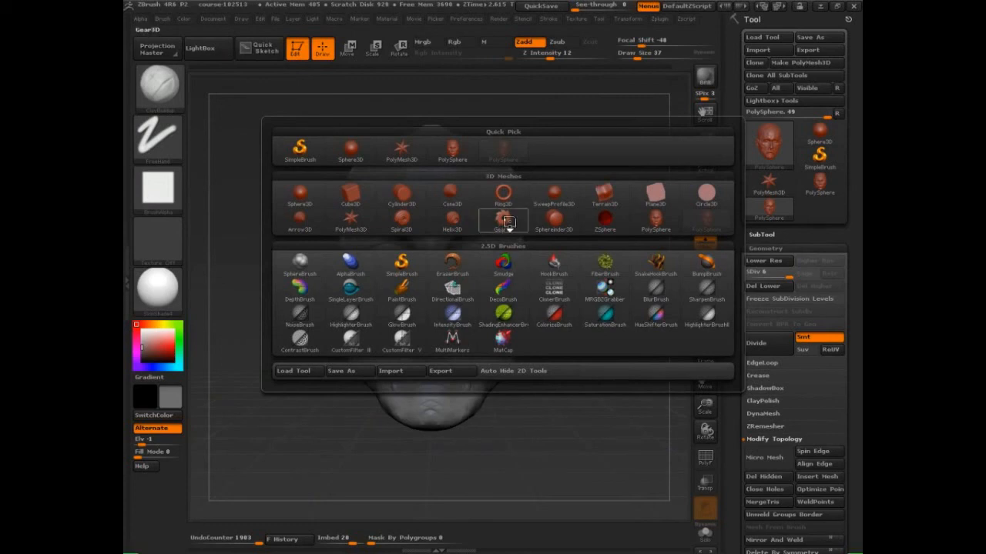
pyautogui.moveTo(509, 222)
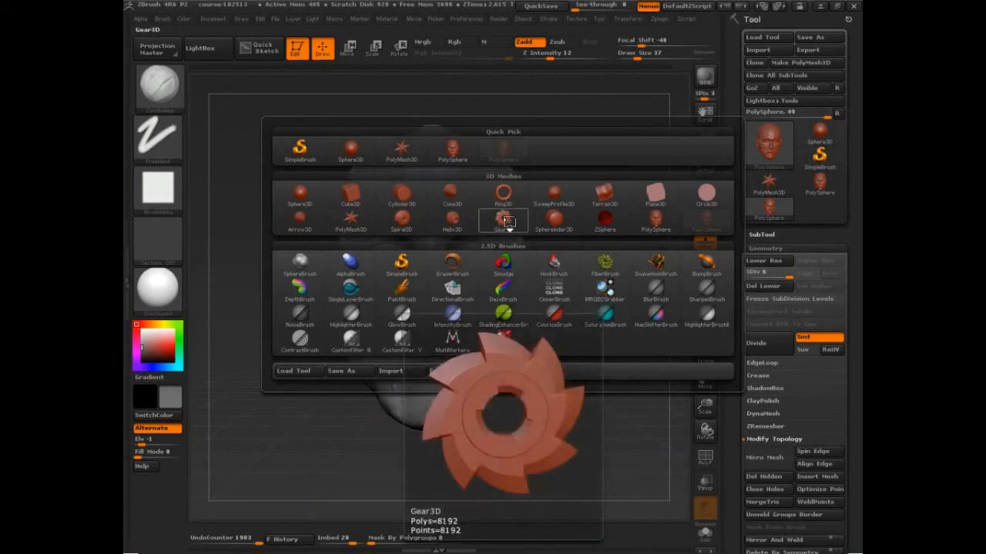
pyautogui.moveTo(526, 291)
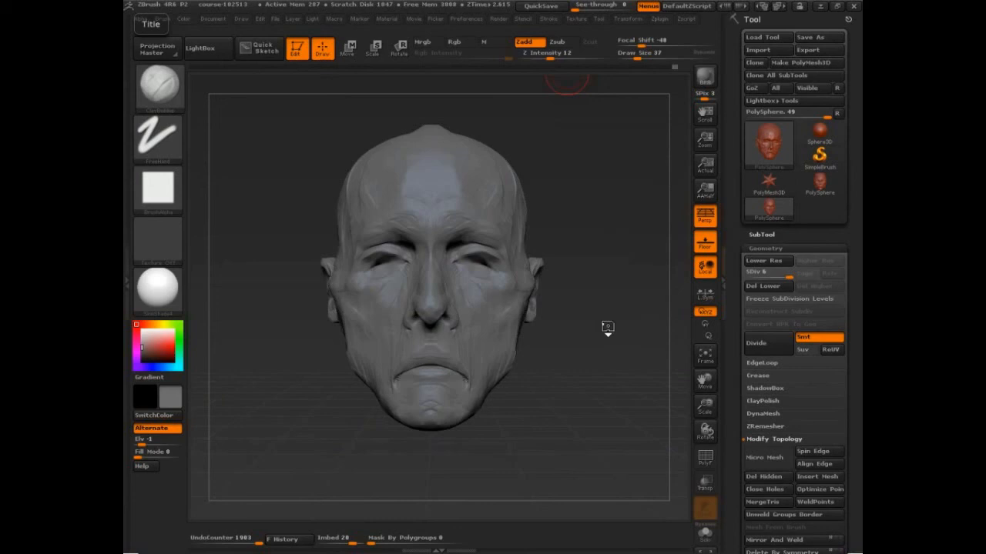
# Step: Review the undo history controls and preferences, switching the saving of undo history off and back on
pyautogui.moveTo(606, 320); pyautogui.dragTo(604, 318)
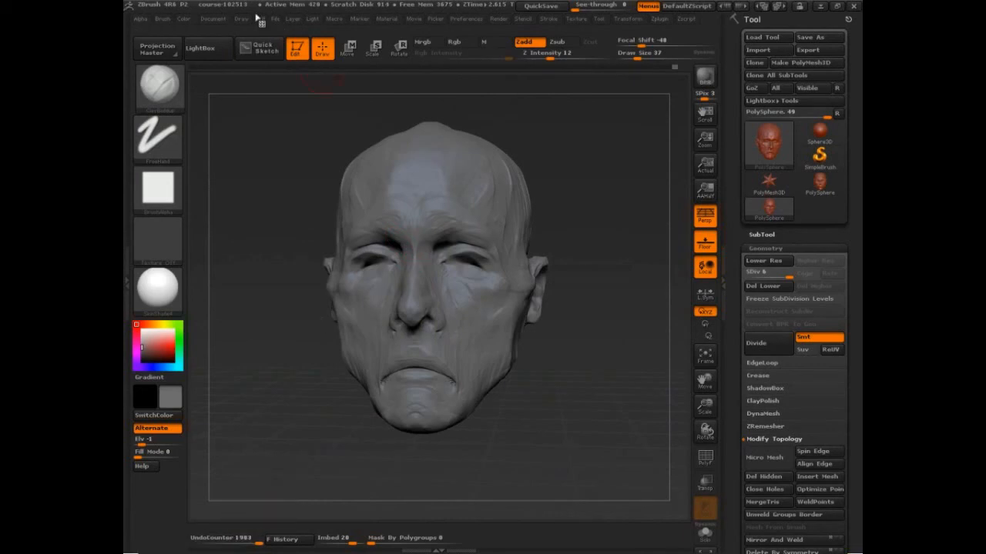
pyautogui.click(260, 19)
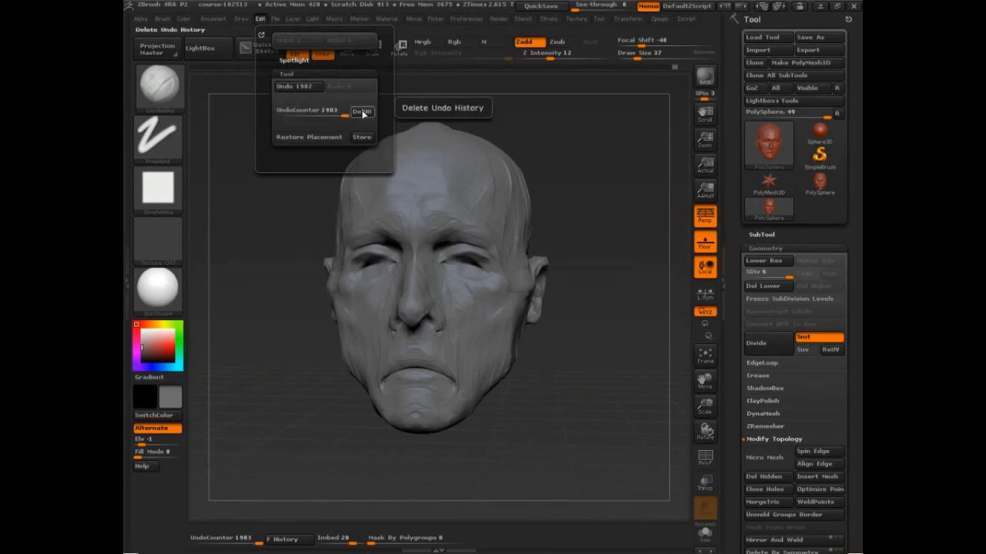
pyautogui.click(466, 18)
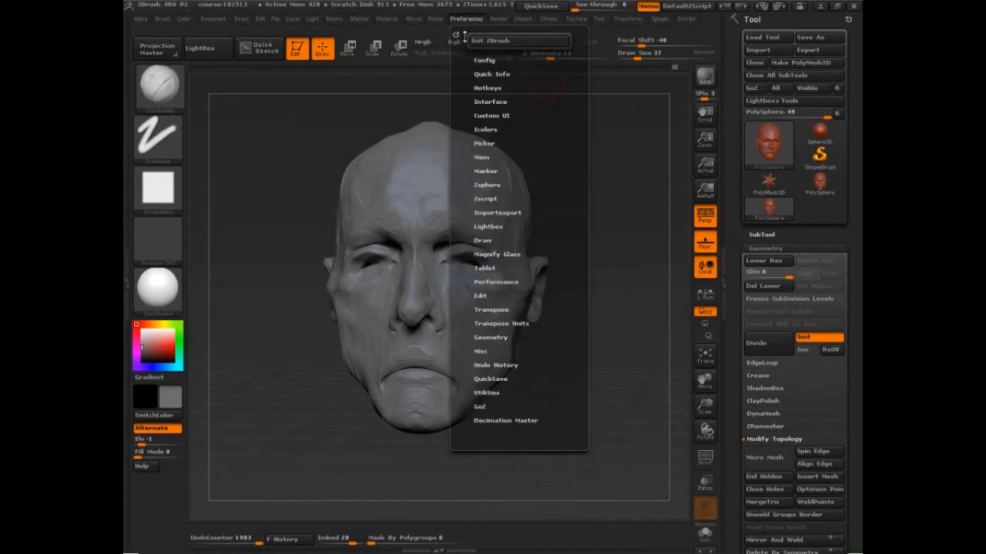
pyautogui.click(497, 365)
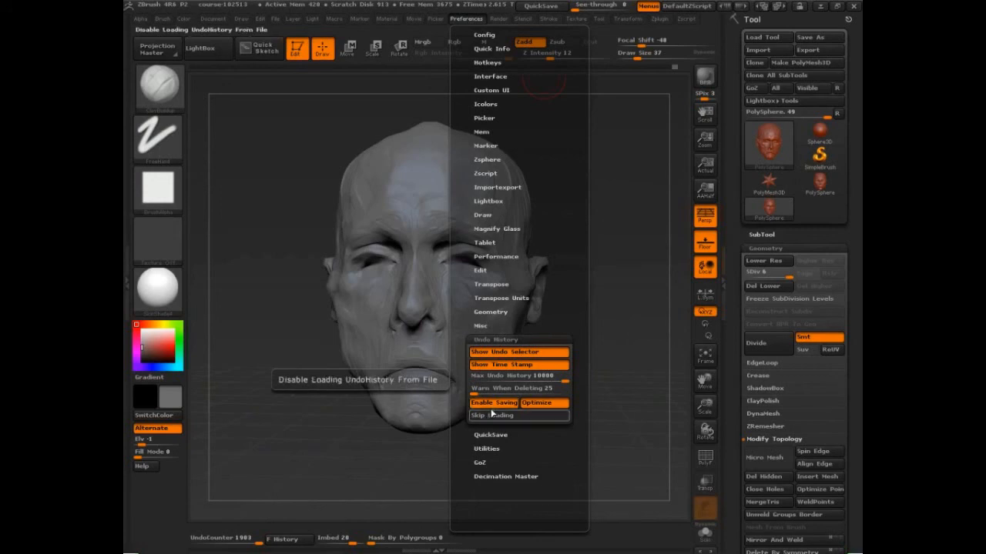
pyautogui.click(494, 406)
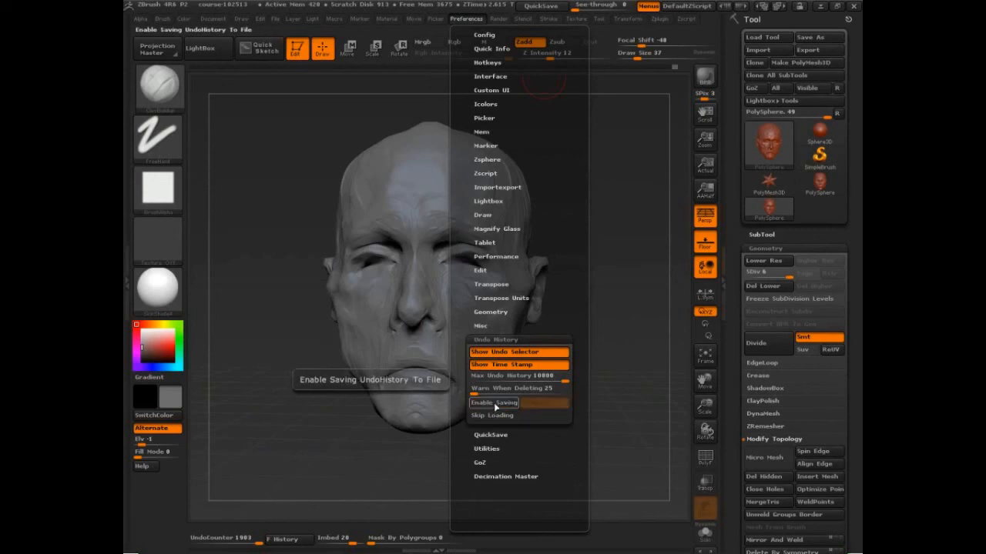
pyautogui.click(495, 405)
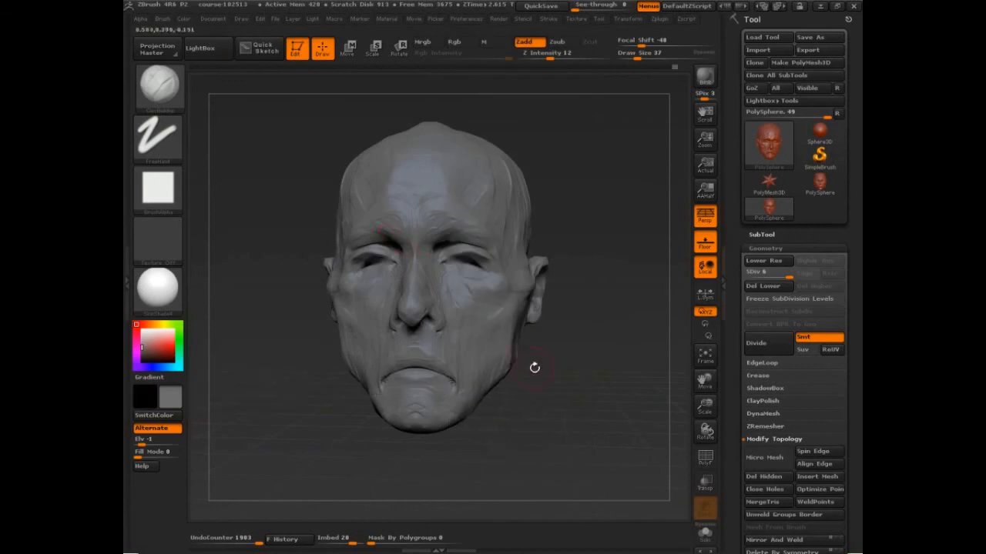
pyautogui.moveTo(574, 325); pyautogui.dragTo(549, 315)
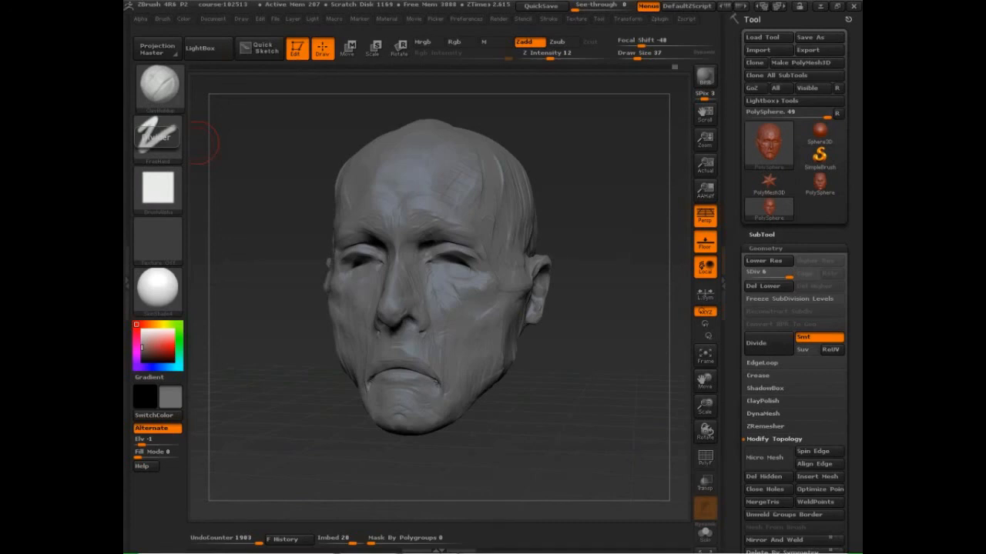
# Step: Switch to the course page in the web browser and read through the Week 1 and Week 2 lesson lists
pyautogui.hotkey('alt', 'Tab')
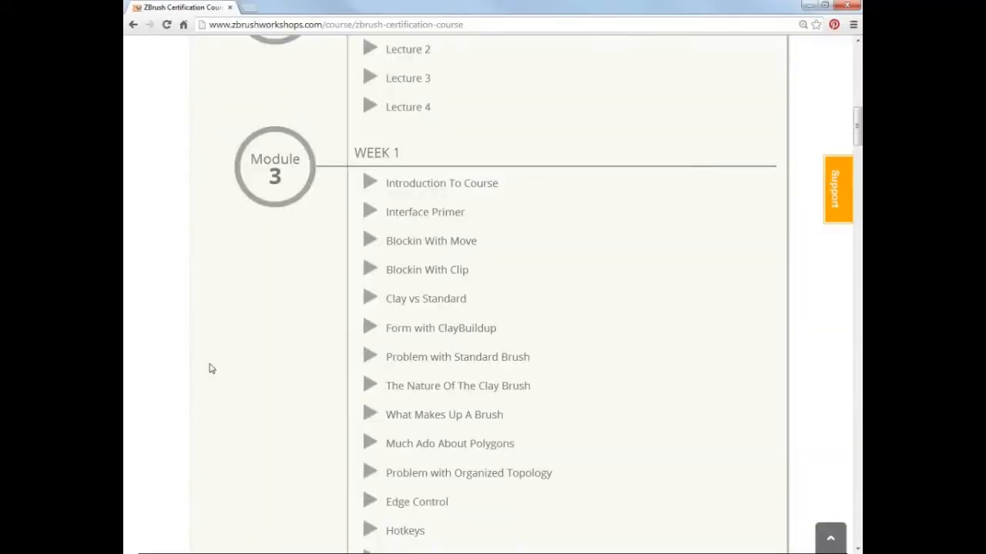
pyautogui.scroll(-1, 231, 386)
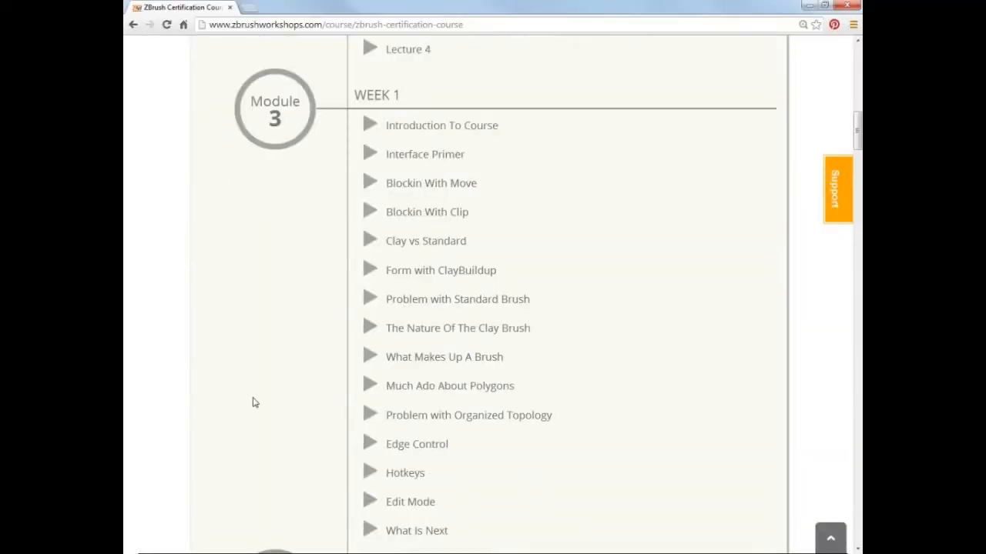
pyautogui.scroll(-1, 255, 370)
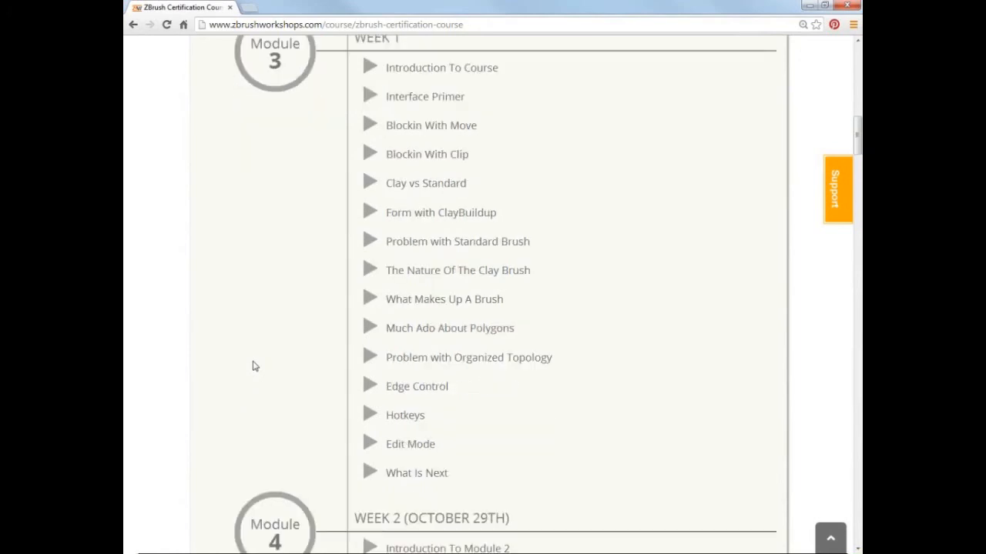
pyautogui.scroll(-1, 255, 366)
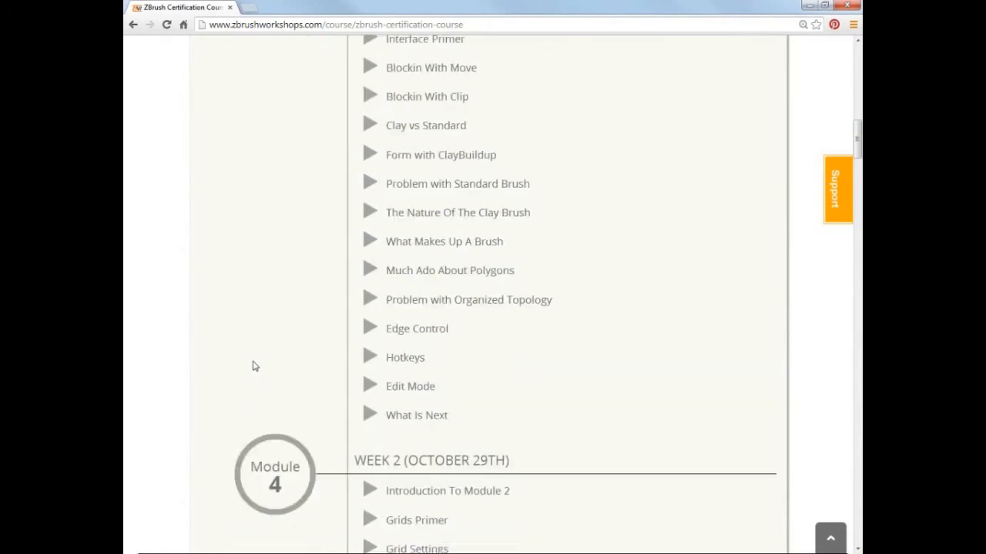
pyautogui.scroll(-2, 255, 367)
pyautogui.scroll(-3, 253, 367)
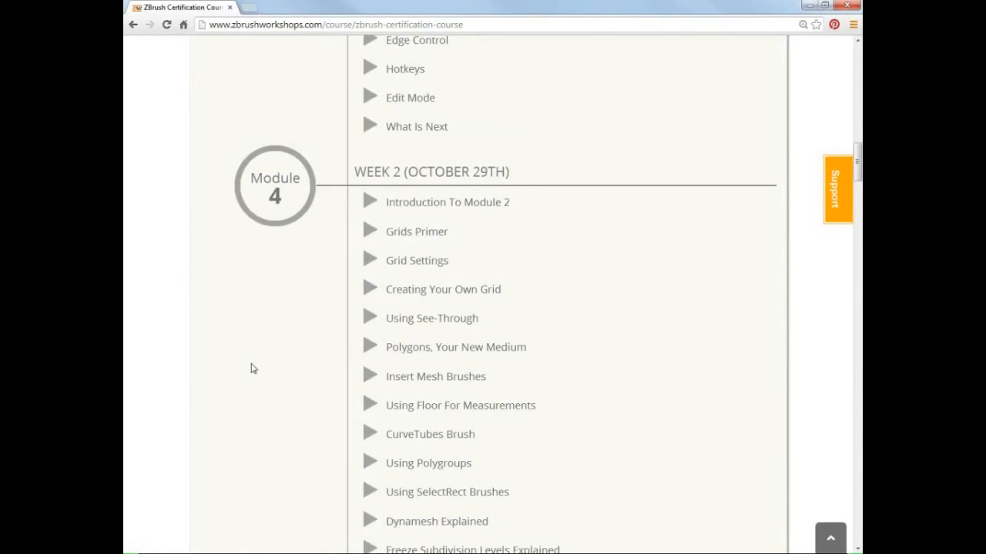
pyautogui.scroll(-2, 253, 370)
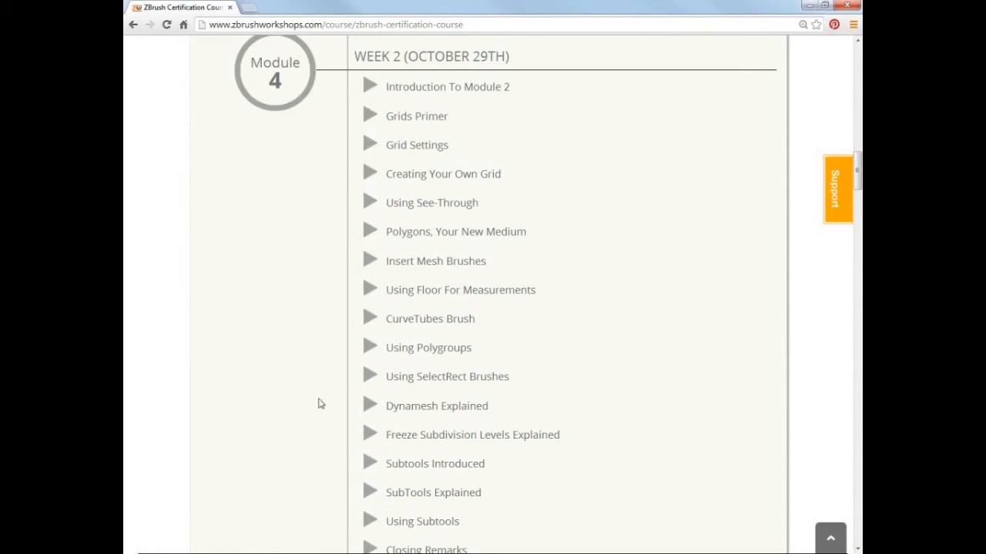
pyautogui.scroll(-2, 300, 436)
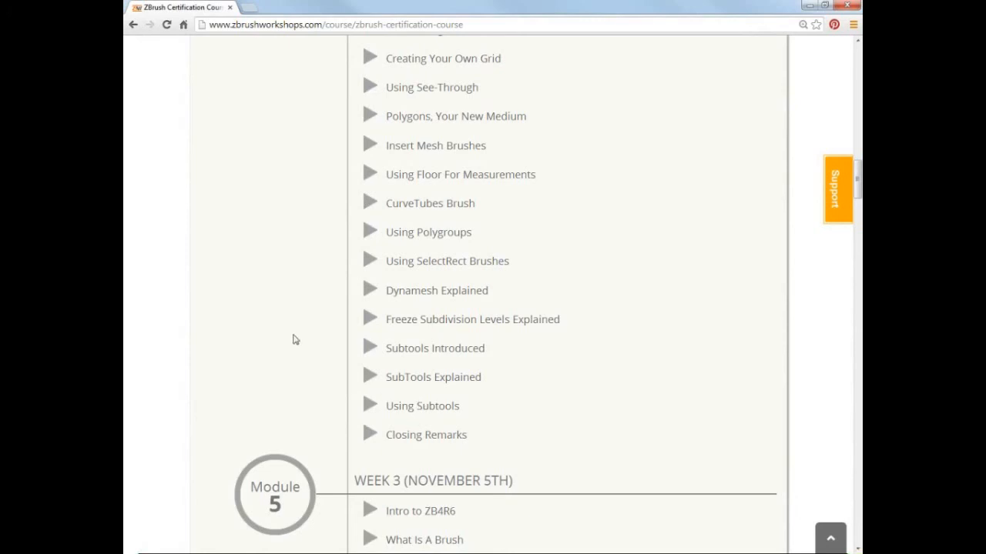
pyautogui.scroll(2, 248, 331)
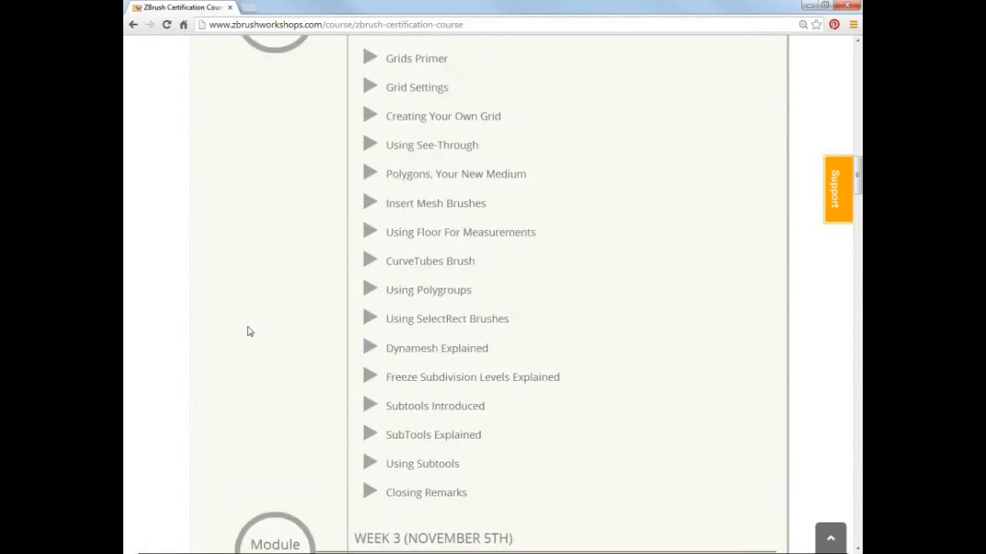
pyautogui.scroll(1, 249, 331)
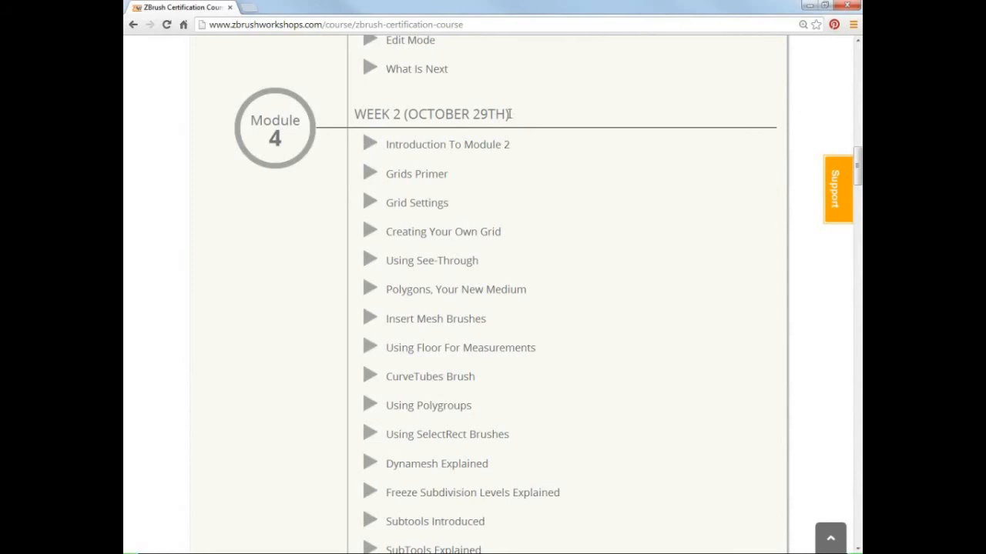
# Step: Highlight the Week 2 (October 29th) heading and the Week 1 heading in the lesson outline, and clear the highlight
pyautogui.moveTo(509, 114); pyautogui.dragTo(352, 116)
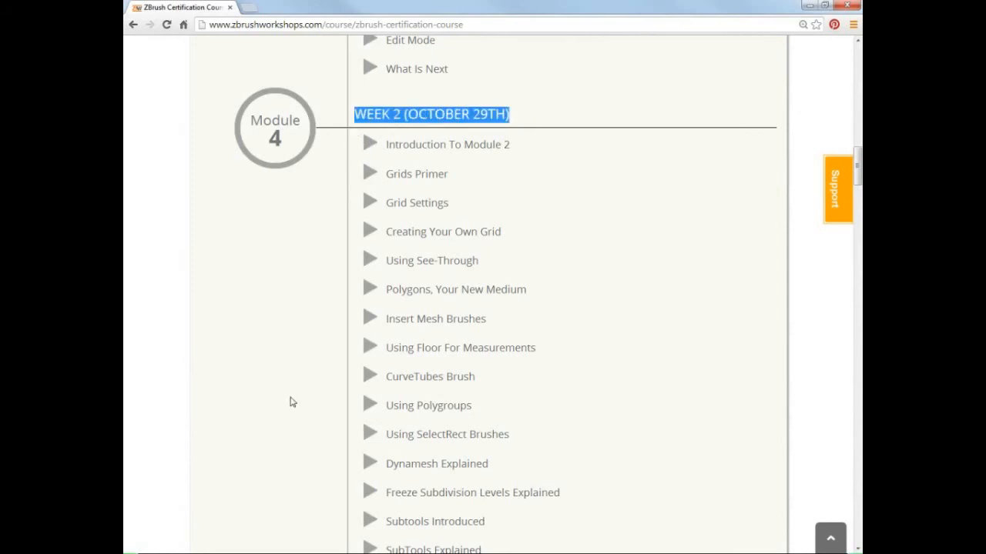
pyautogui.scroll(8, 292, 399)
pyautogui.moveTo(408, 268); pyautogui.dragTo(353, 269)
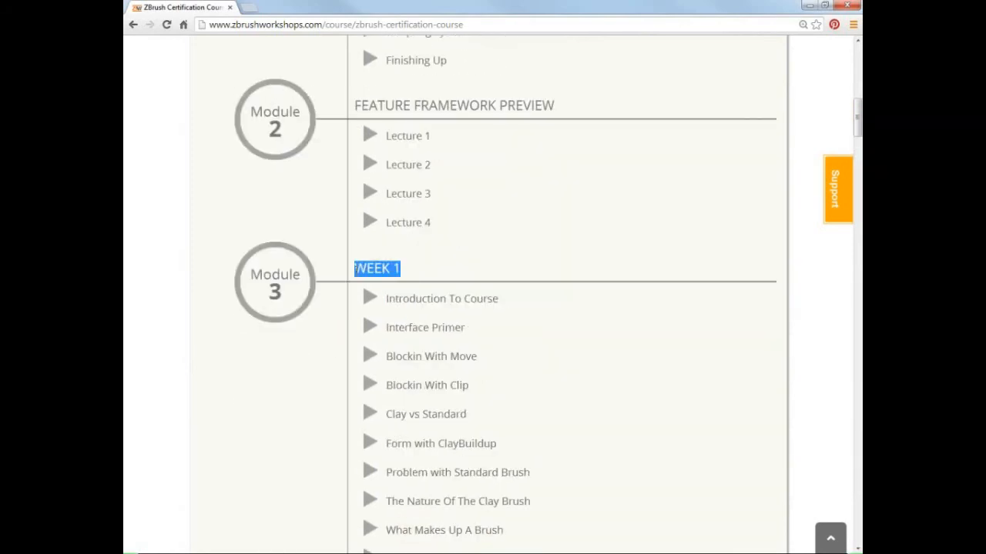
pyautogui.scroll(-2, 315, 466)
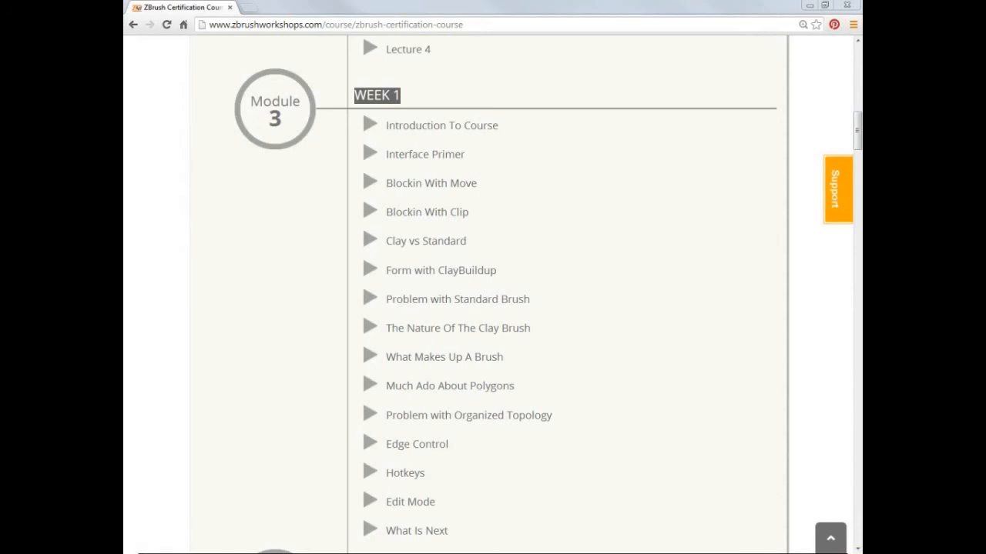
pyautogui.click(260, 286)
# Step: Open the certification course's Projects page and look over the gallery of posted head sculpts
pyautogui.scroll(6, 259, 288)
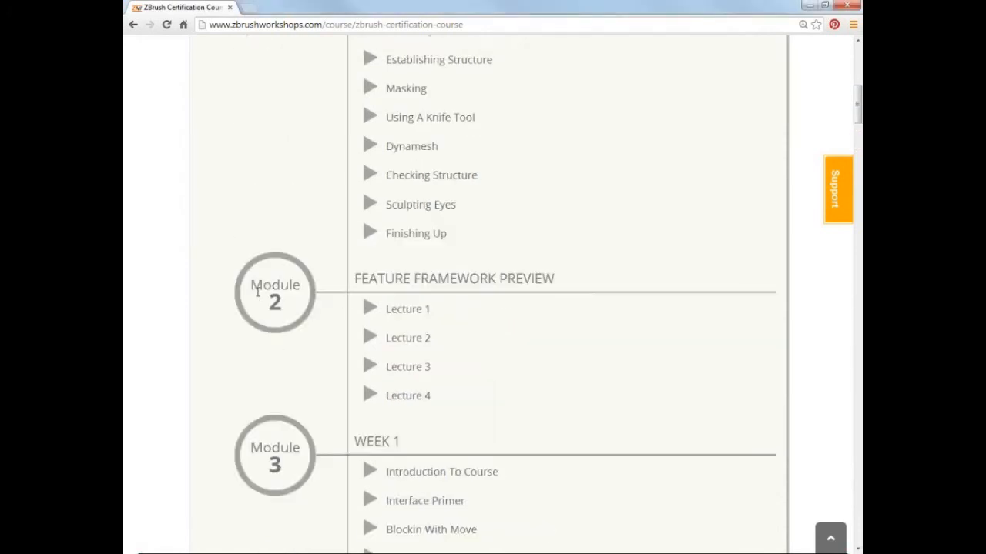
pyautogui.scroll(3, 258, 292)
pyautogui.click(339, 209)
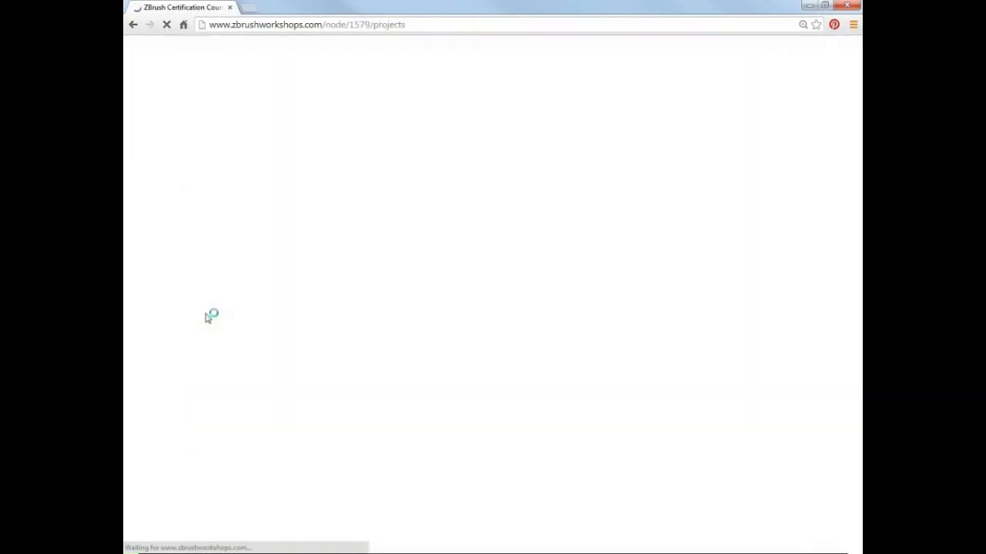
pyautogui.scroll(-4, 209, 315)
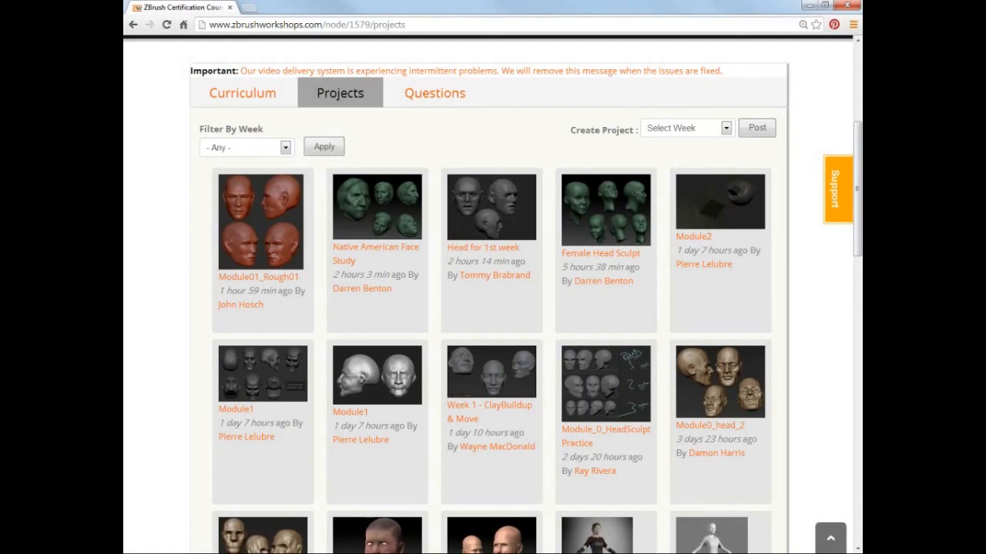
# Step: View the Module01_Rough01 project's page and return to the projects gallery
pyautogui.click(273, 232)
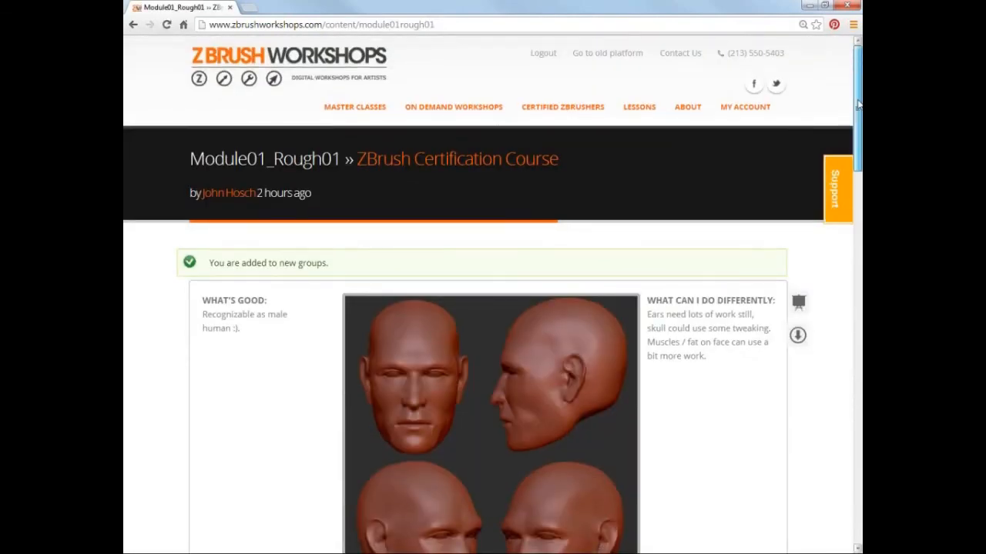
pyautogui.moveTo(856, 104)
pyautogui.mouseDown()
pyautogui.moveTo(857, 324)
pyautogui.moveTo(857, 106)
pyautogui.mouseUp()
pyautogui.click(133, 24)
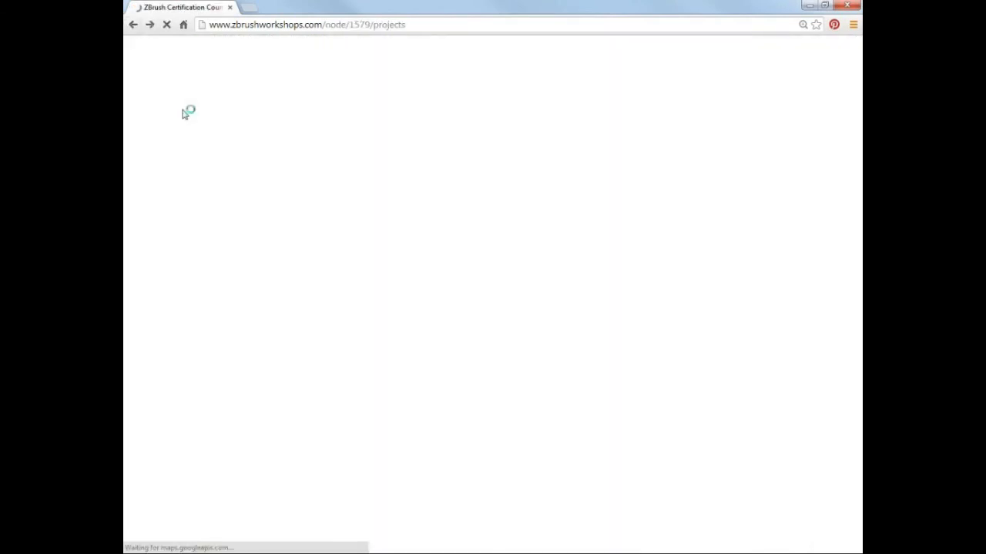